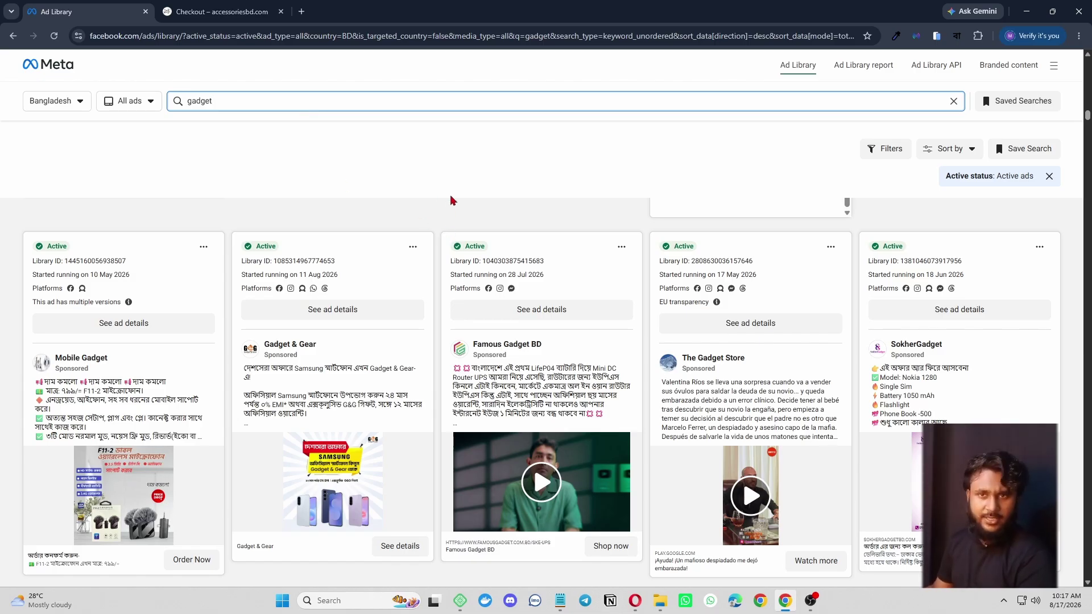
- Switch to the accessoriesbd.com checkout tab and scroll through the 450-taka neckband landing page
scroll(455, 198, down, 2)
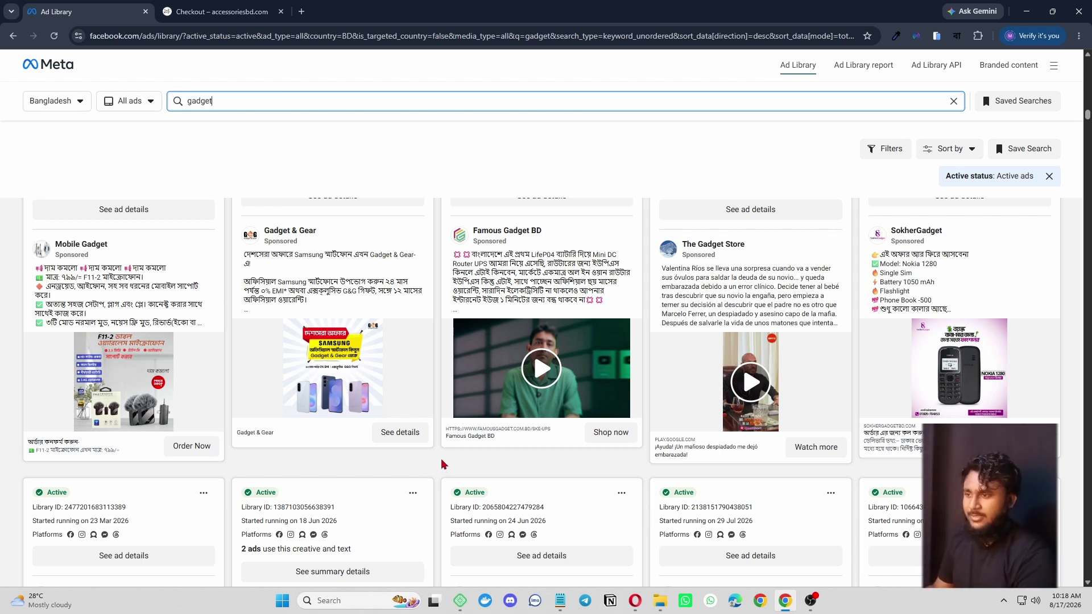
scroll(443, 464, down, 1)
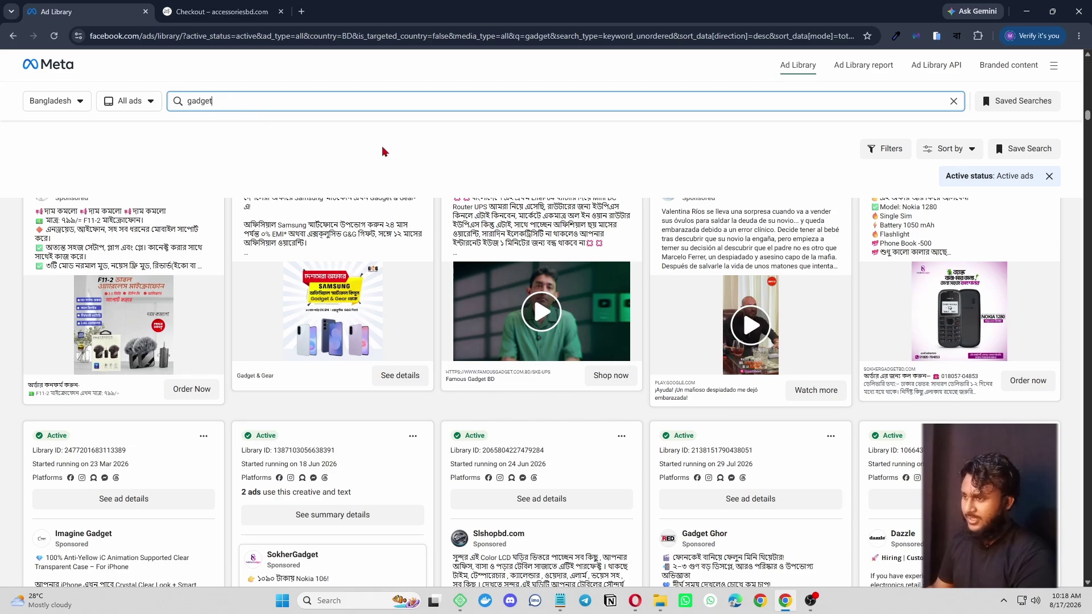
scroll(407, 326, down, 9)
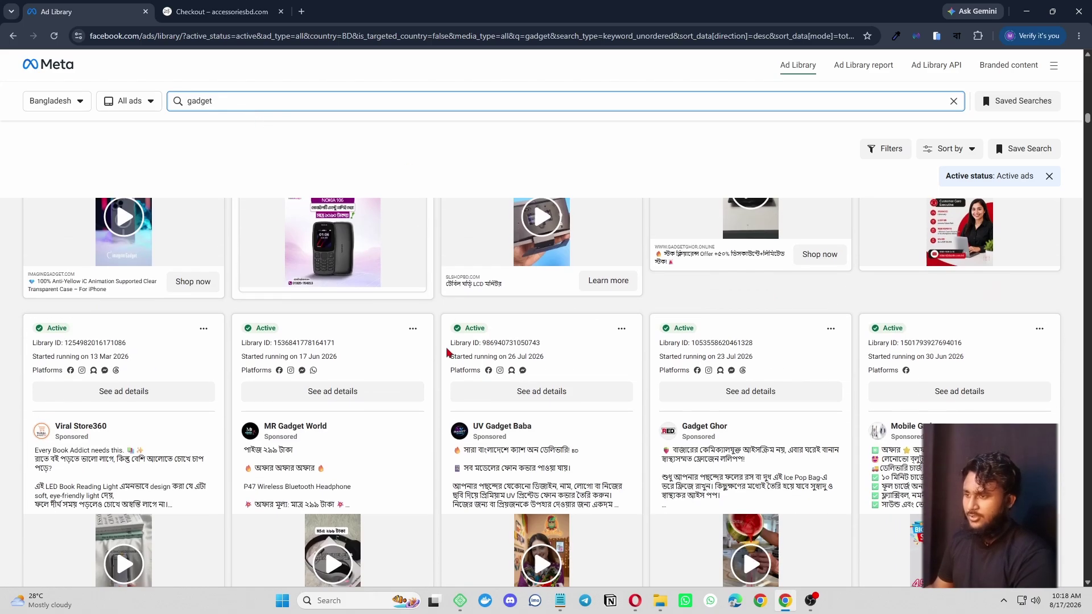
scroll(447, 352, down, 3)
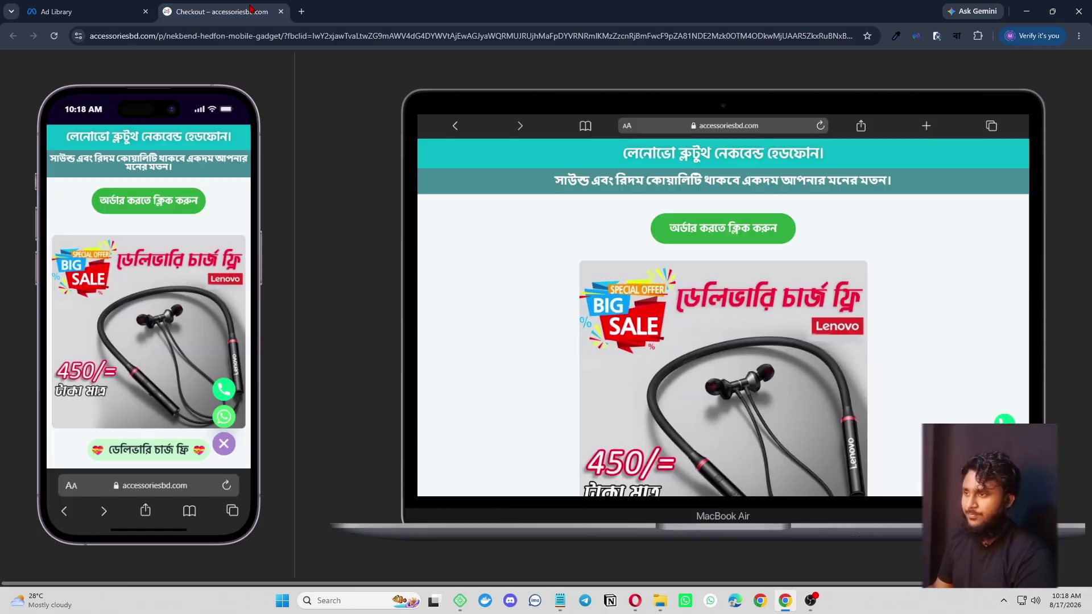
click(219, 11)
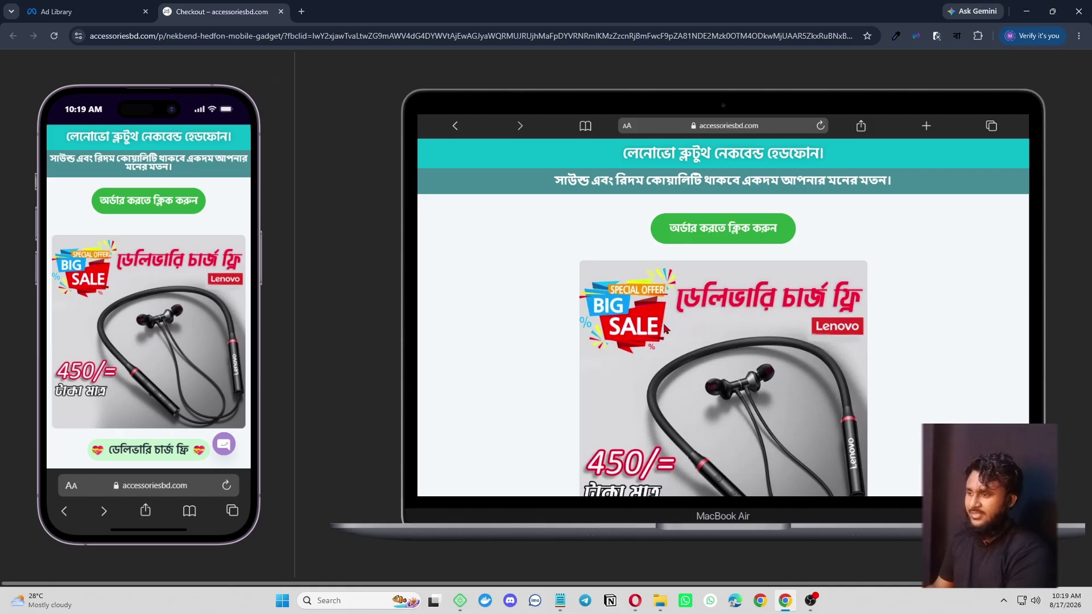
scroll(577, 279, down, 10)
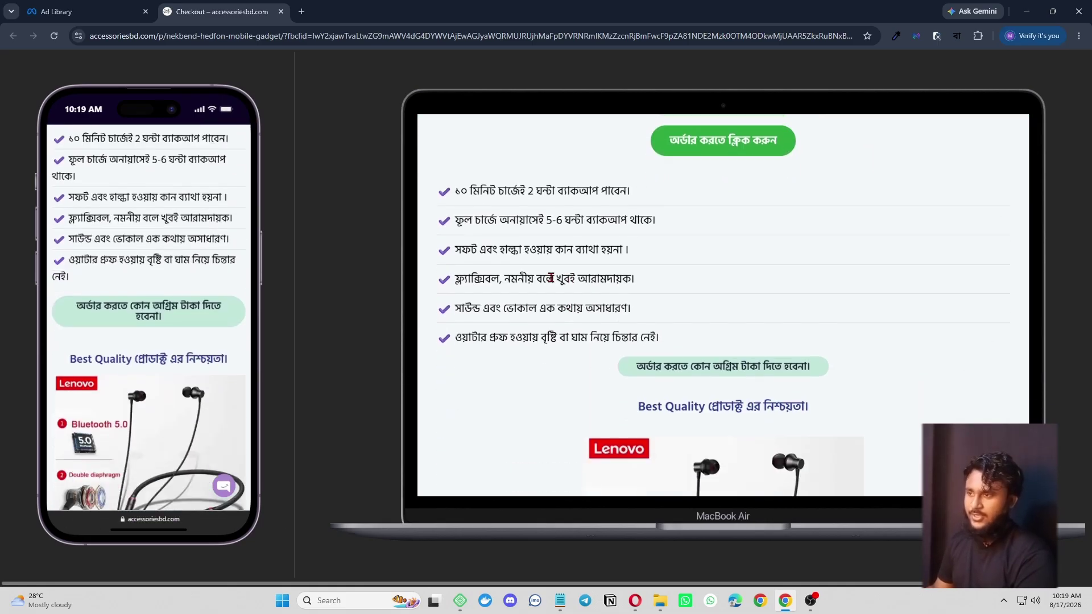
scroll(568, 307, down, 10)
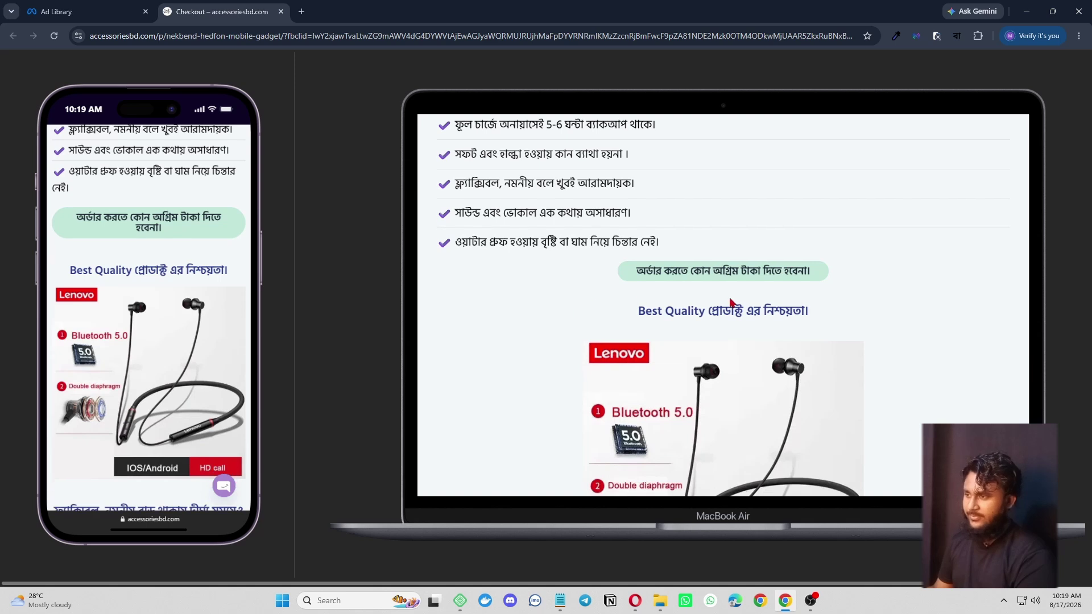
scroll(726, 285, down, 15)
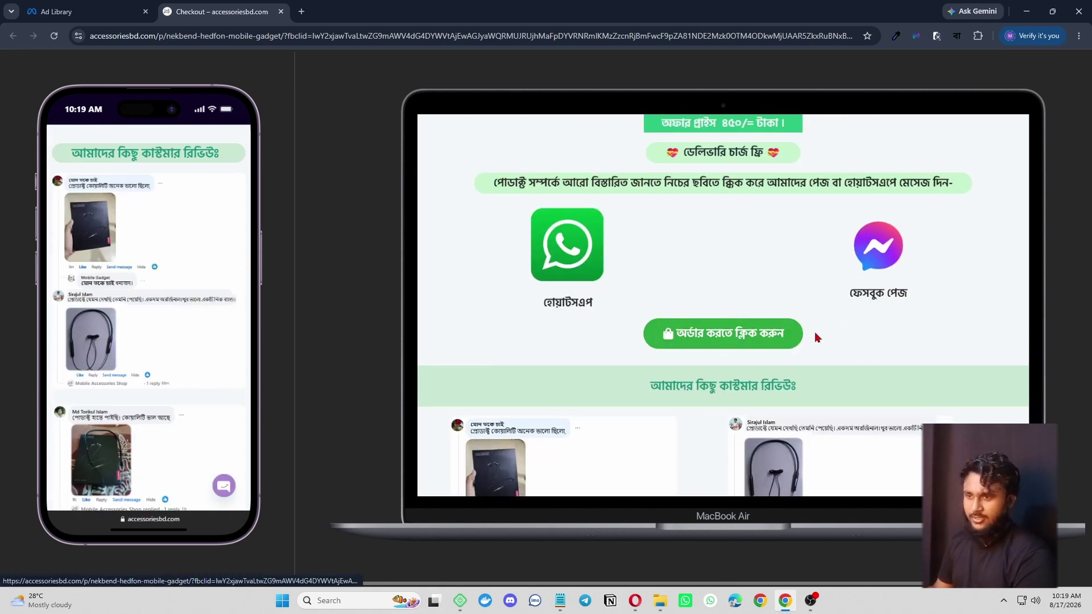
scroll(748, 334, down, 3)
- Jump to the Billing & Shipping order form, reload the page, and open a new blank tab
click(734, 190)
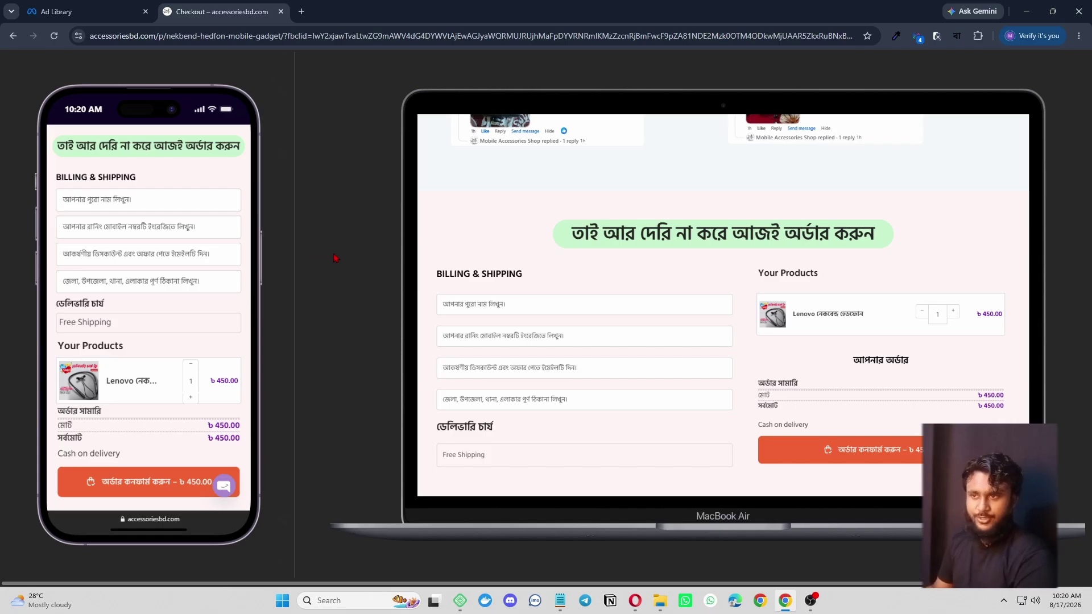
key(F5)
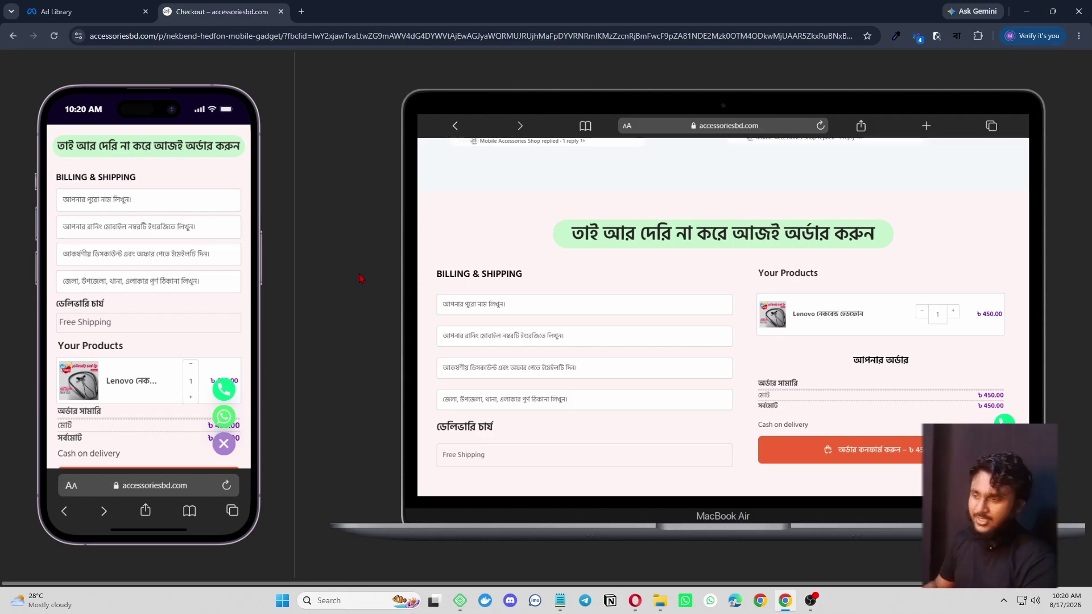
key(ctrl+t)
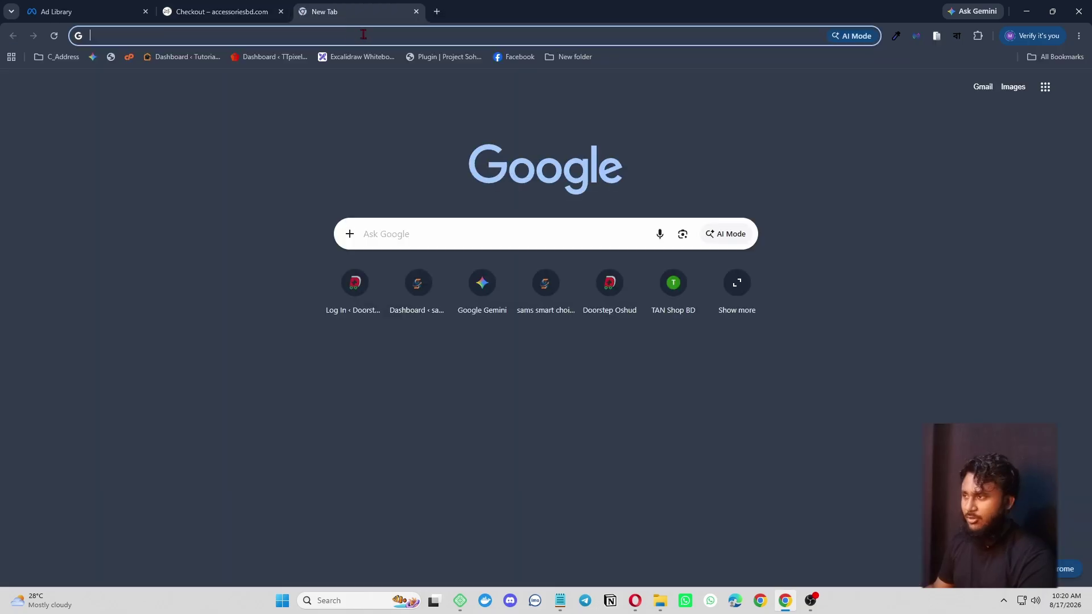
- Load hostseba.com and scroll through its homepage
text(hos)
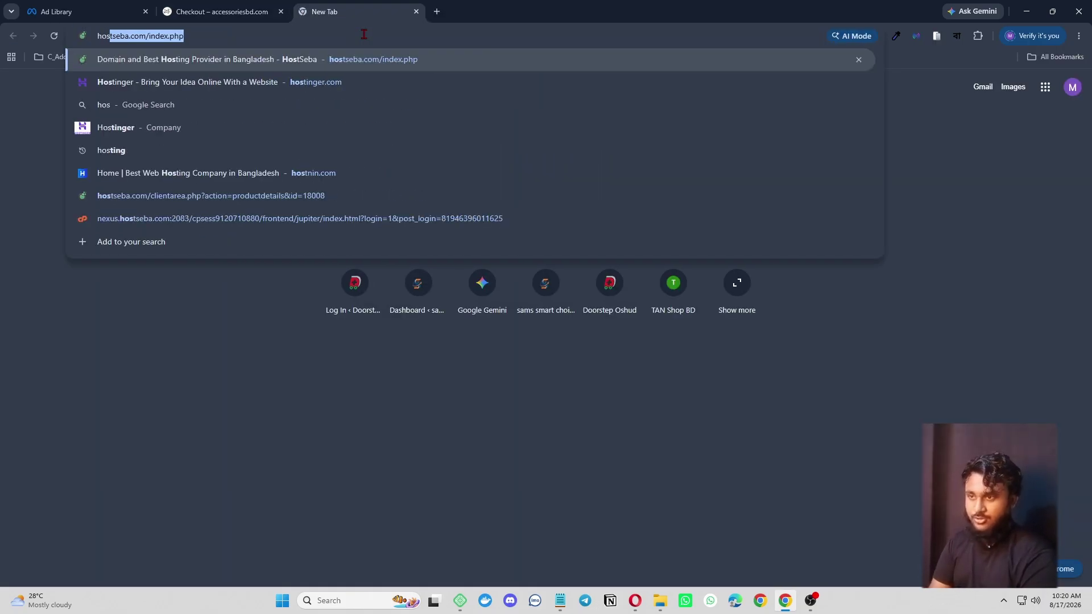
text(tseba)
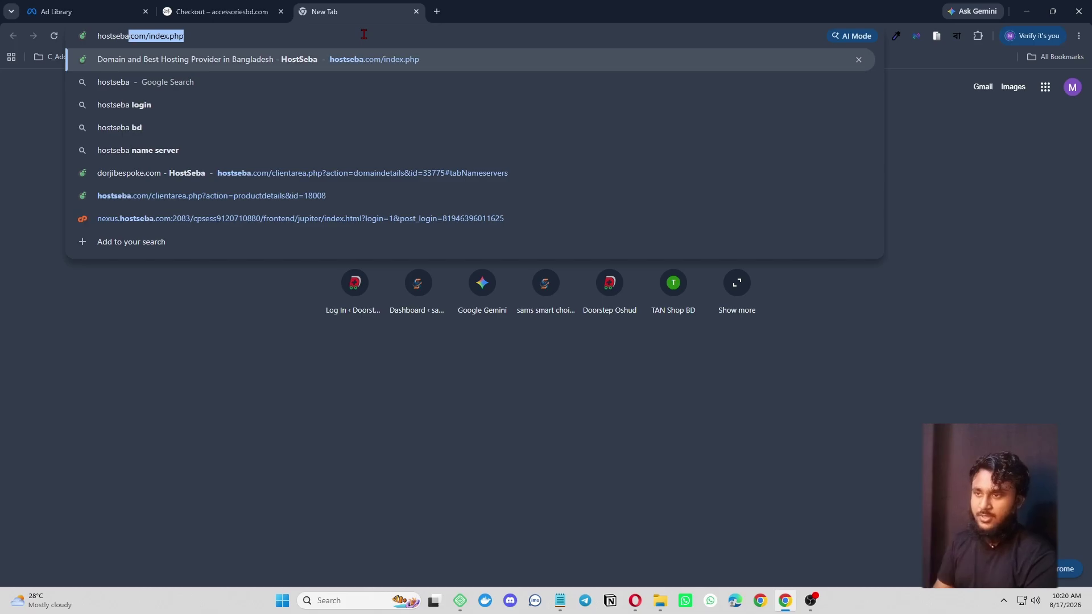
text(.com/)
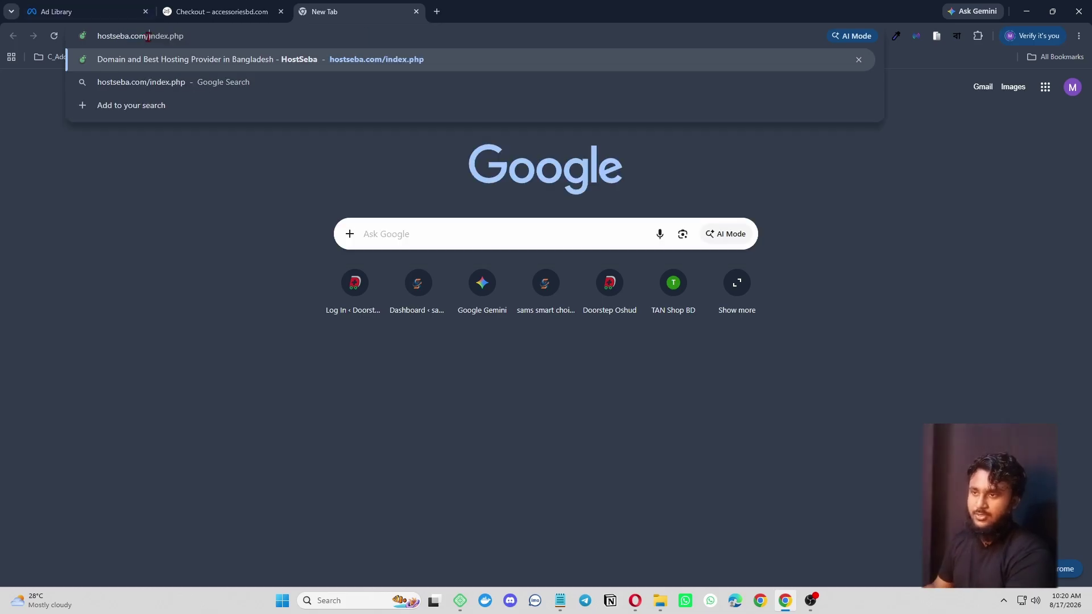
key(Delete)
key(Return)
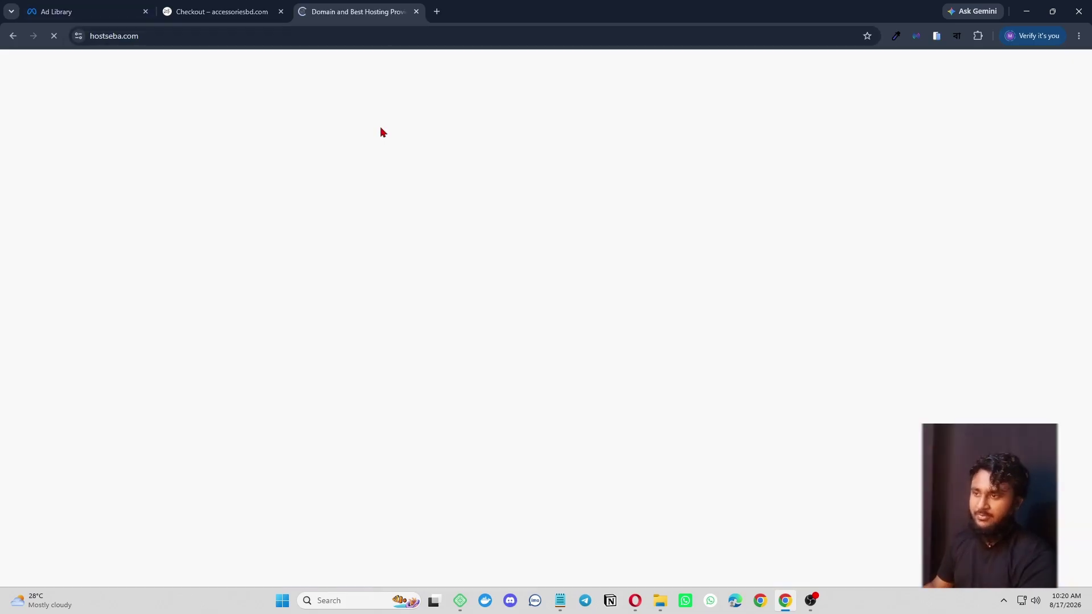
scroll(480, 385, down, 20)
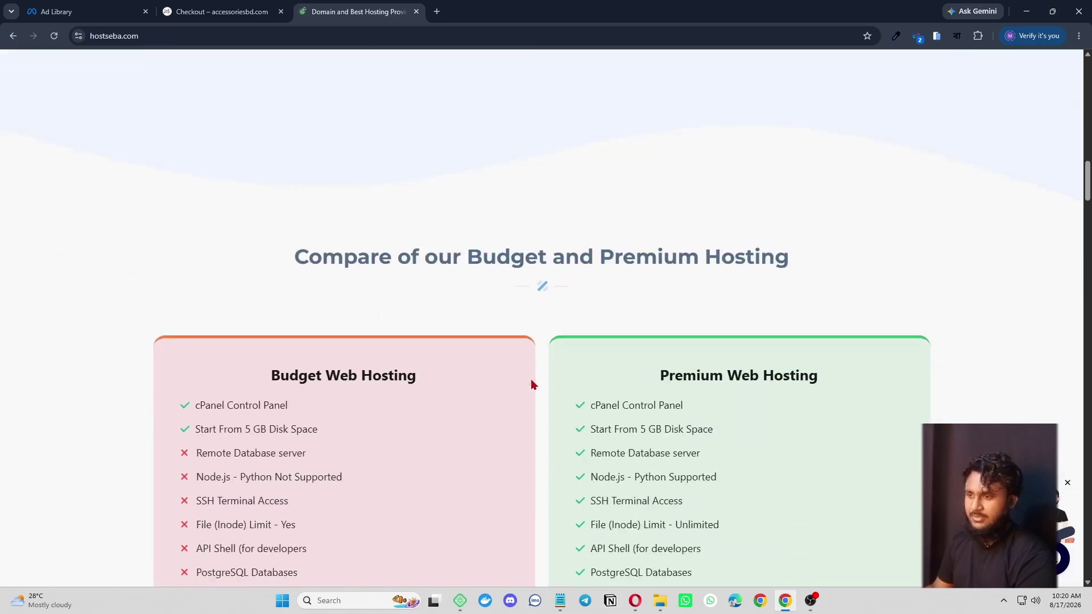
scroll(534, 383, up, 15)
scroll(535, 375, up, 10)
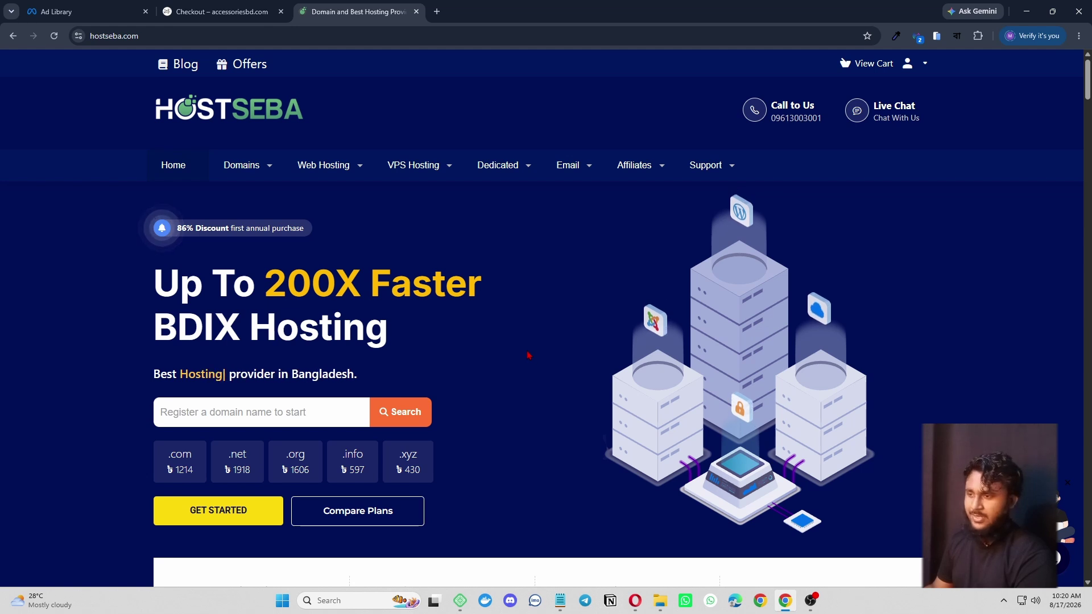
scroll(521, 364, down, 5)
scroll(519, 421, up, 6)
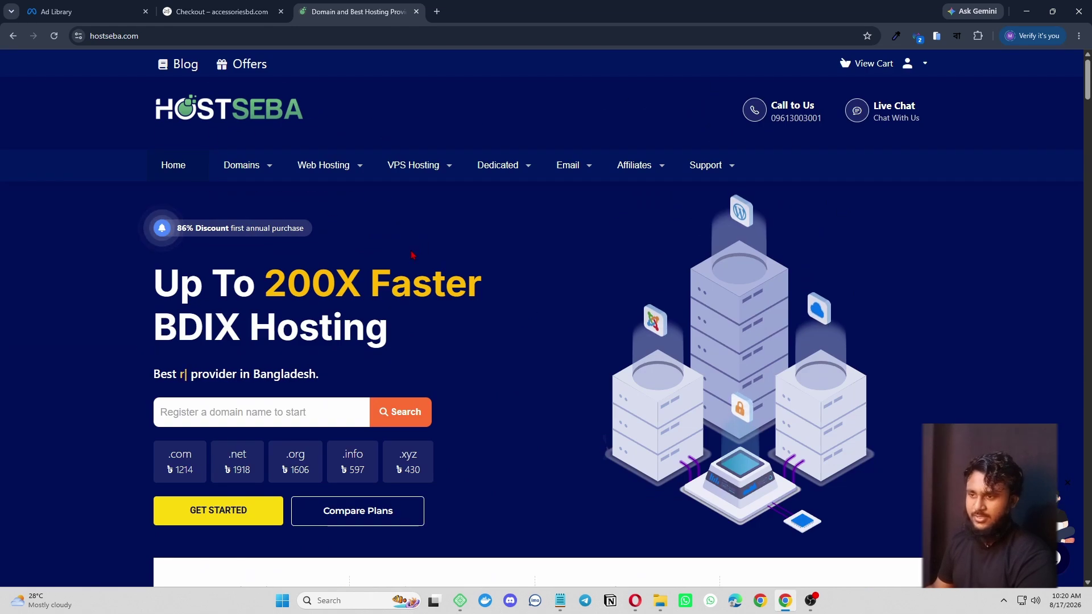
- Open HostSeba's BDIX Premium Hosting plans page, with Essential from 807 taka yearly
mouse_move(325, 168)
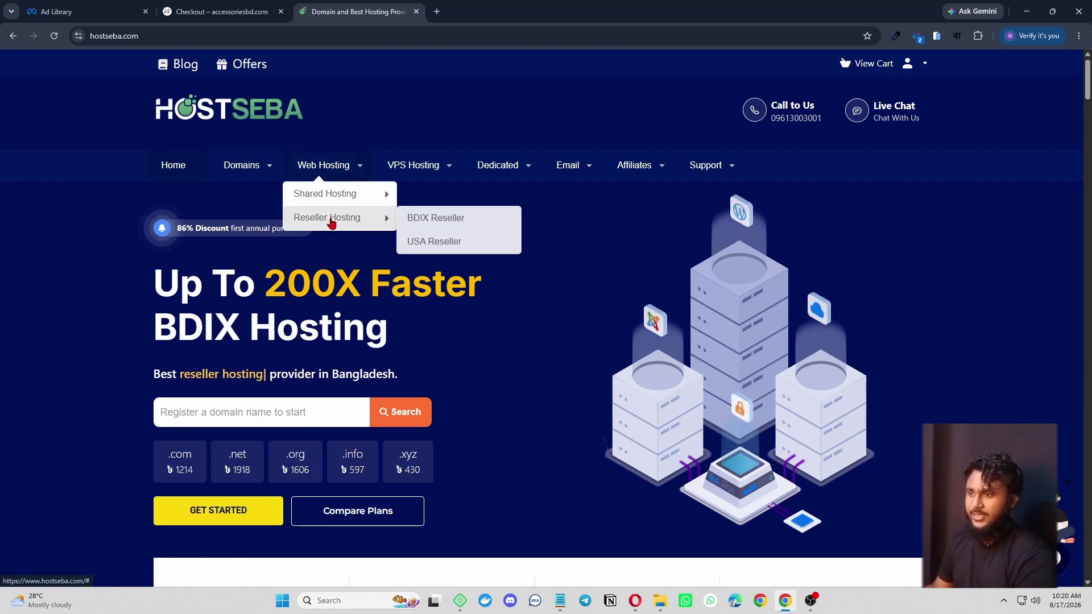
mouse_move(354, 202)
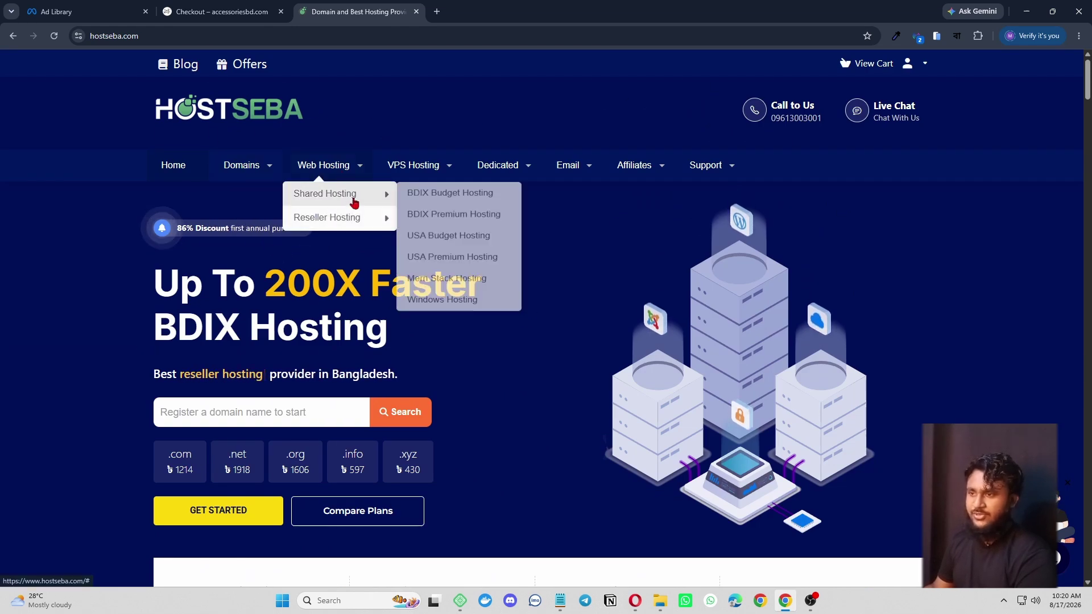
click(476, 222)
scroll(541, 330, down, 4)
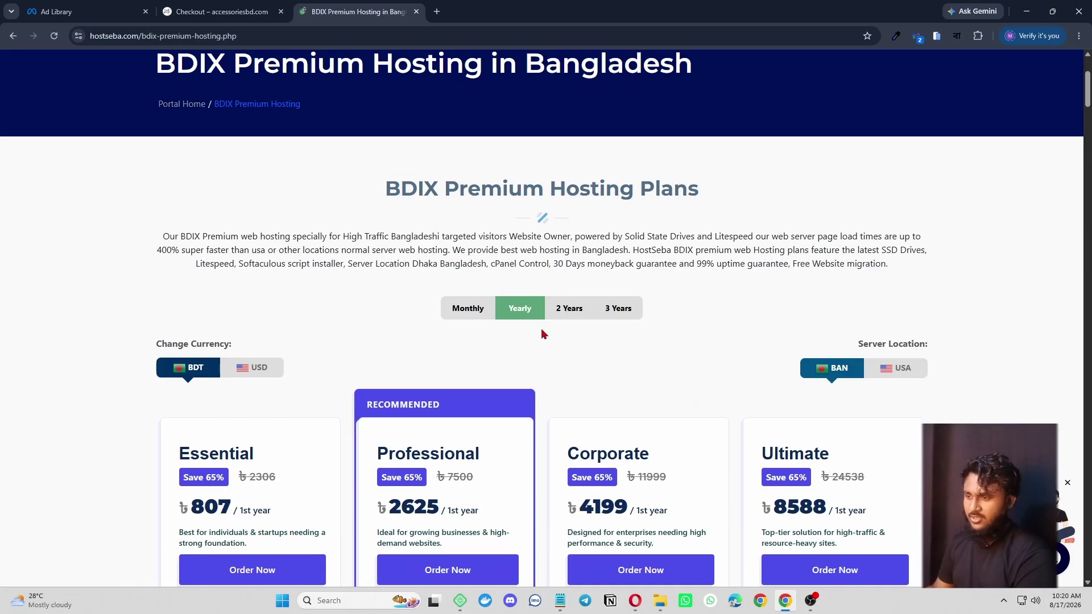
scroll(493, 287, up, 3)
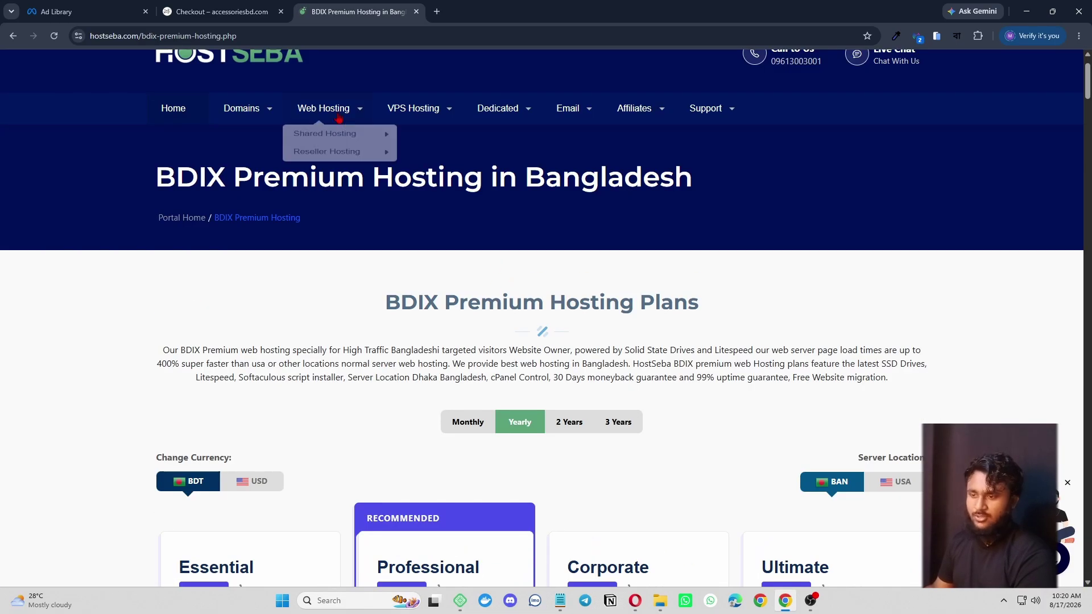
scroll(380, 403, down, 4)
scroll(351, 372, up, 4)
- Start a fresh browser tab ready for a new search
mouse_move(349, 110)
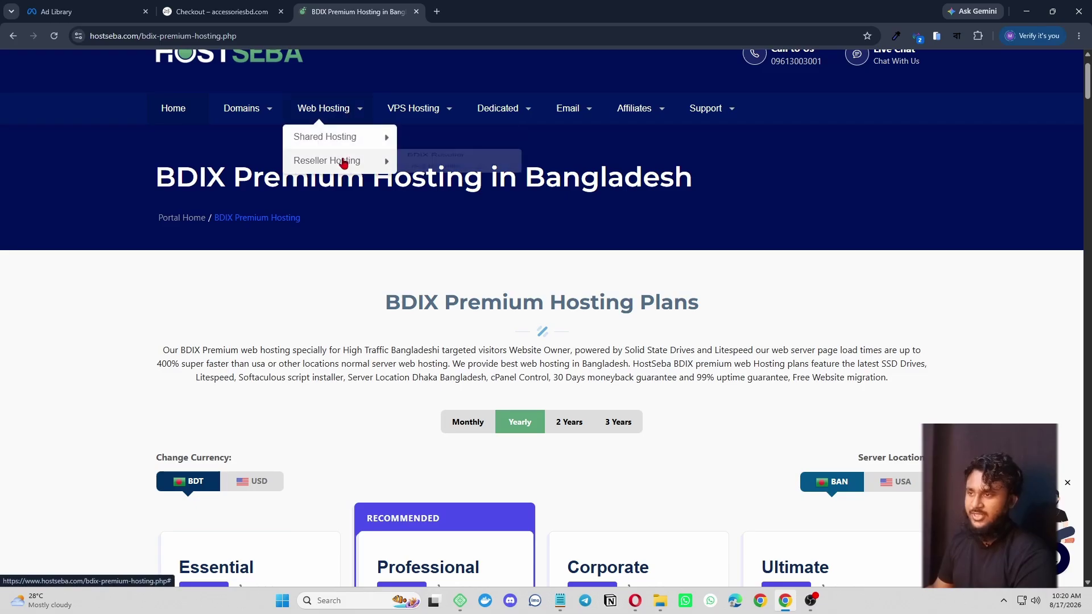
mouse_move(370, 137)
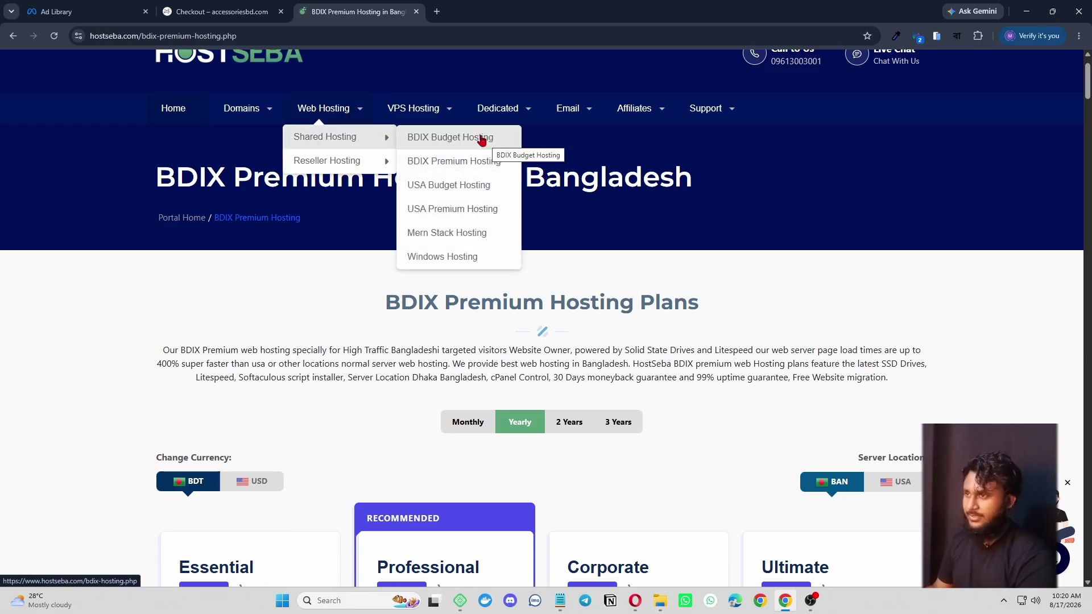
click(437, 12)
click(435, 36)
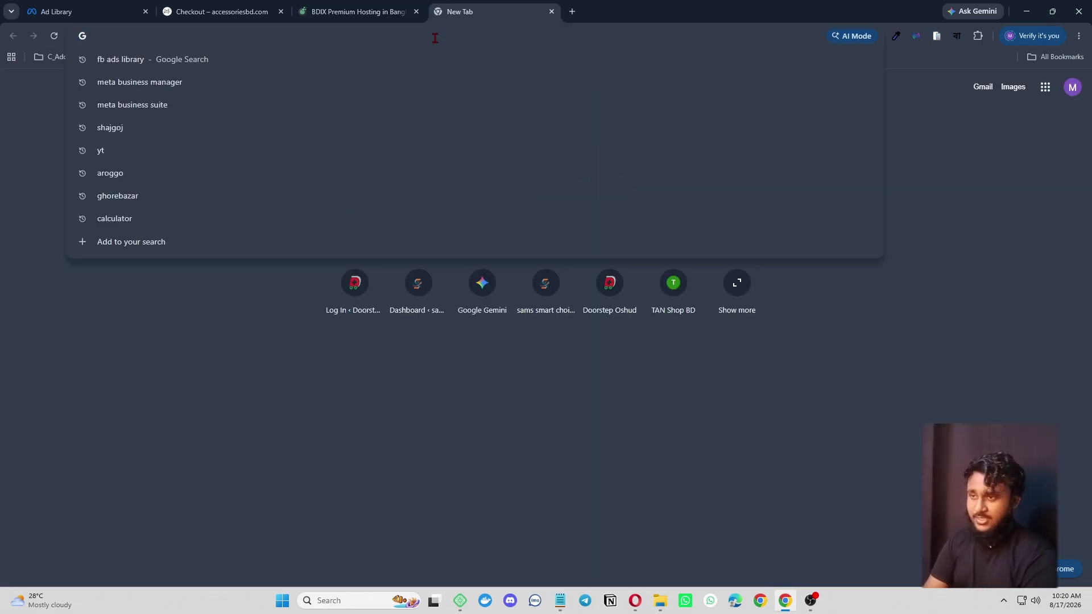
- Search Google for 'pro clou' and open Pro Cloudify's Premium Hosting page
text(pro cloudify)
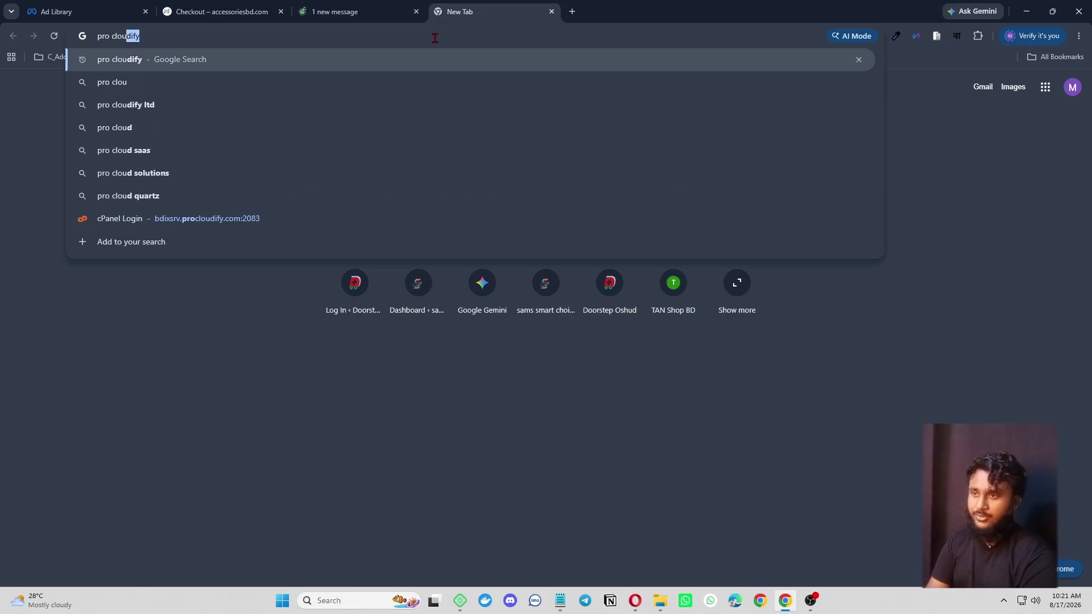
key(Return)
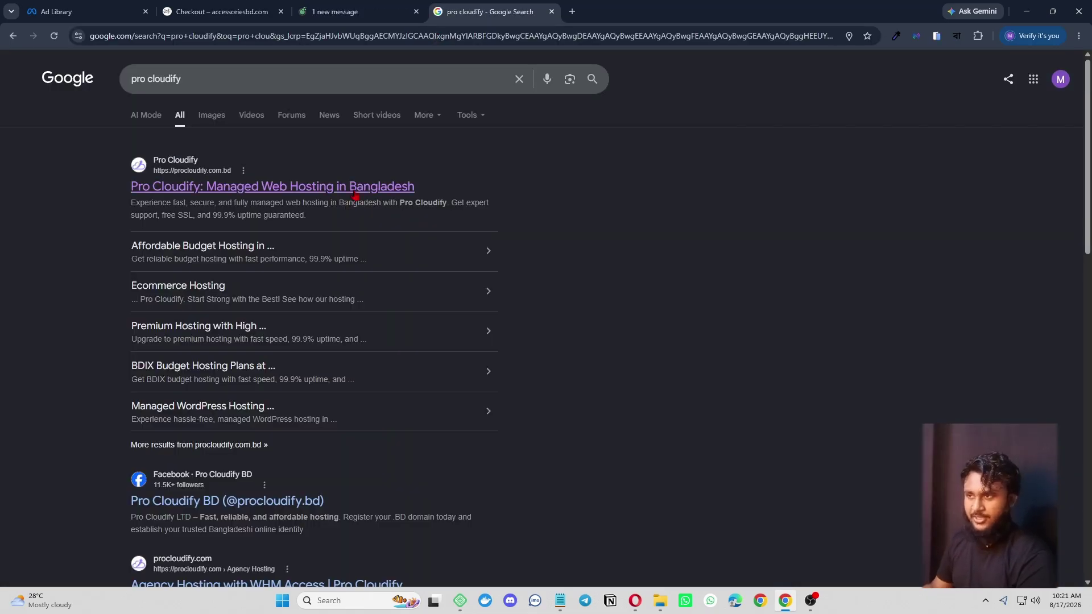
click(354, 192)
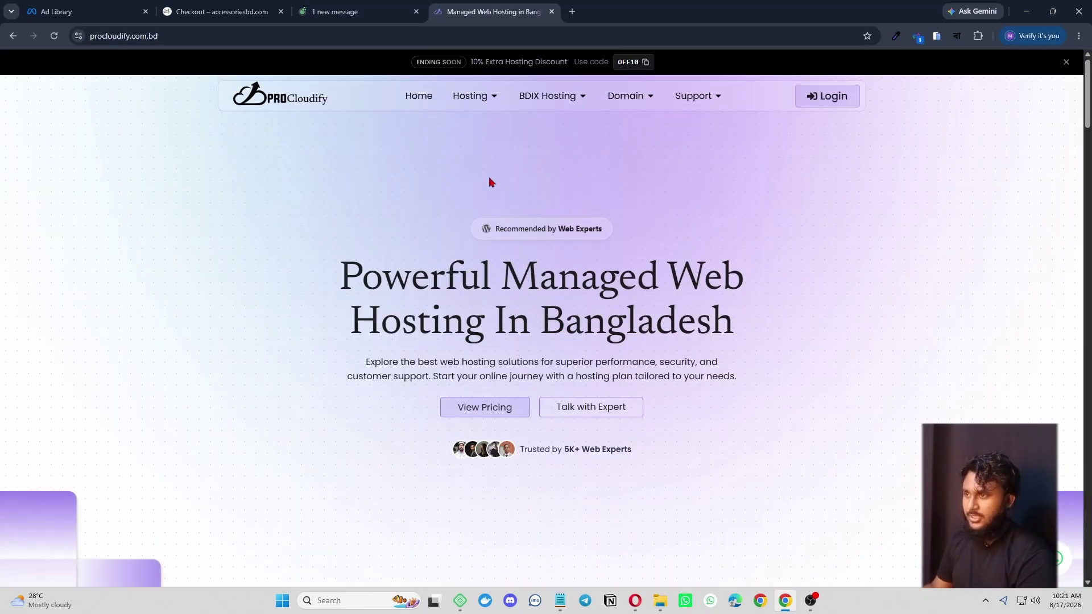
mouse_move(489, 102)
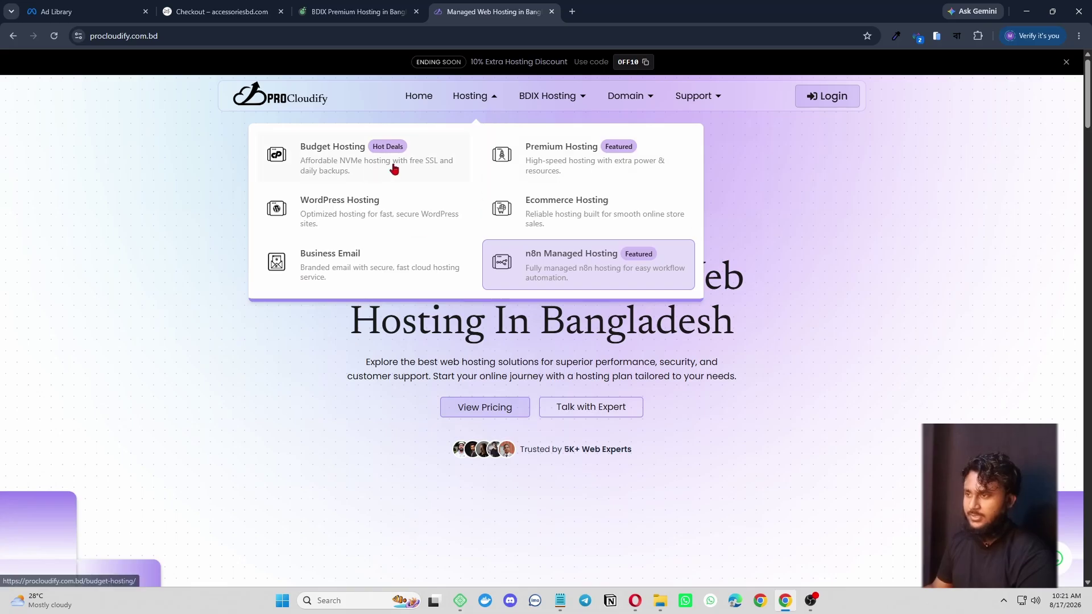
click(576, 164)
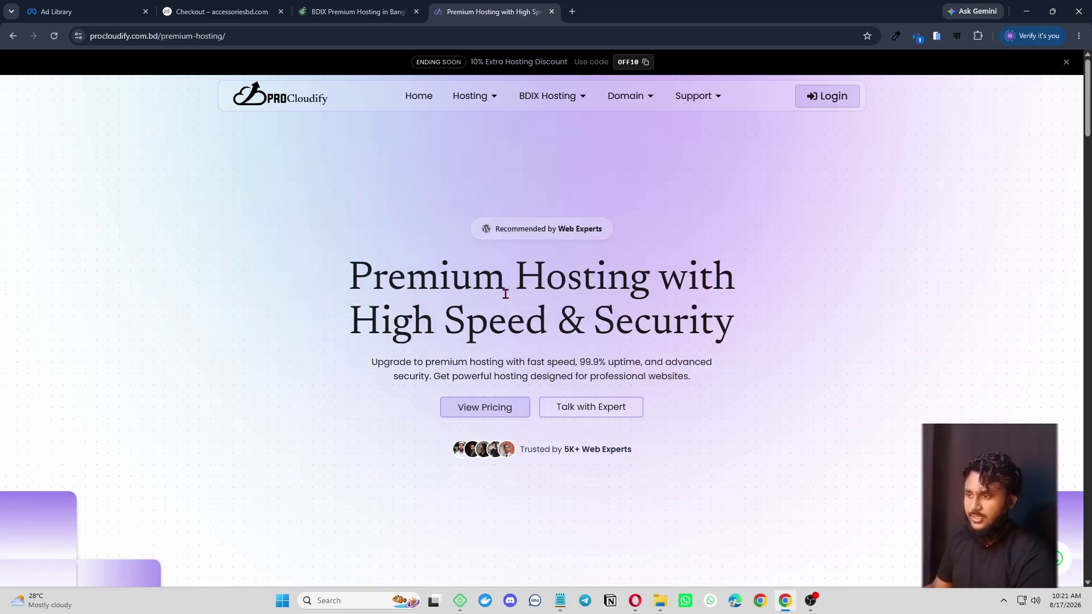
scroll(520, 335, down, 10)
scroll(516, 102, up, 4)
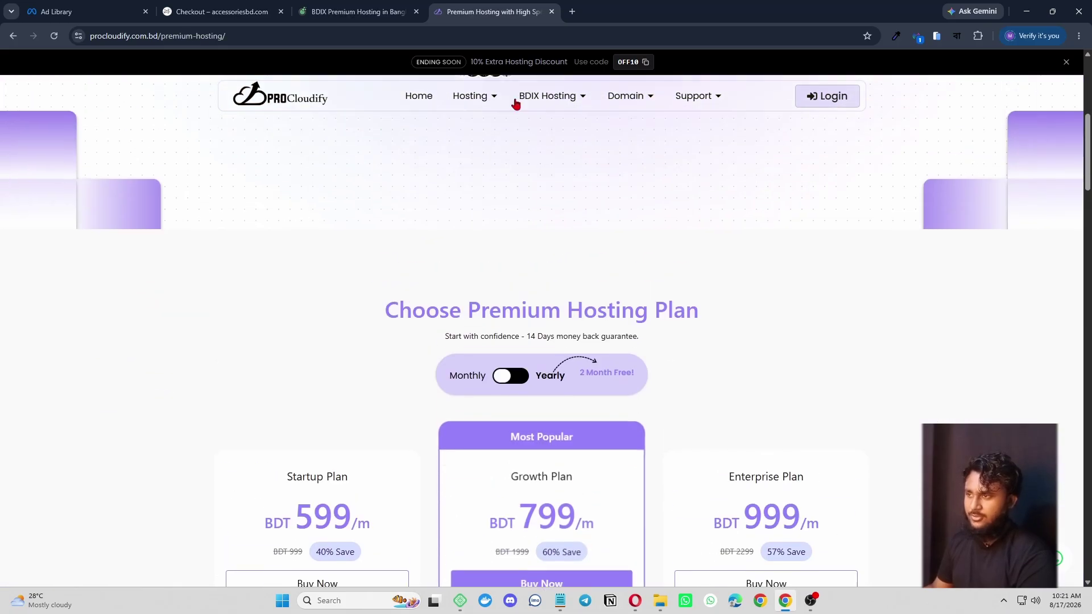
- Compare Pro Cloudify's BDIX Budget Hosting plans at 99–199 taka monthly, then start a new tab
mouse_move(566, 116)
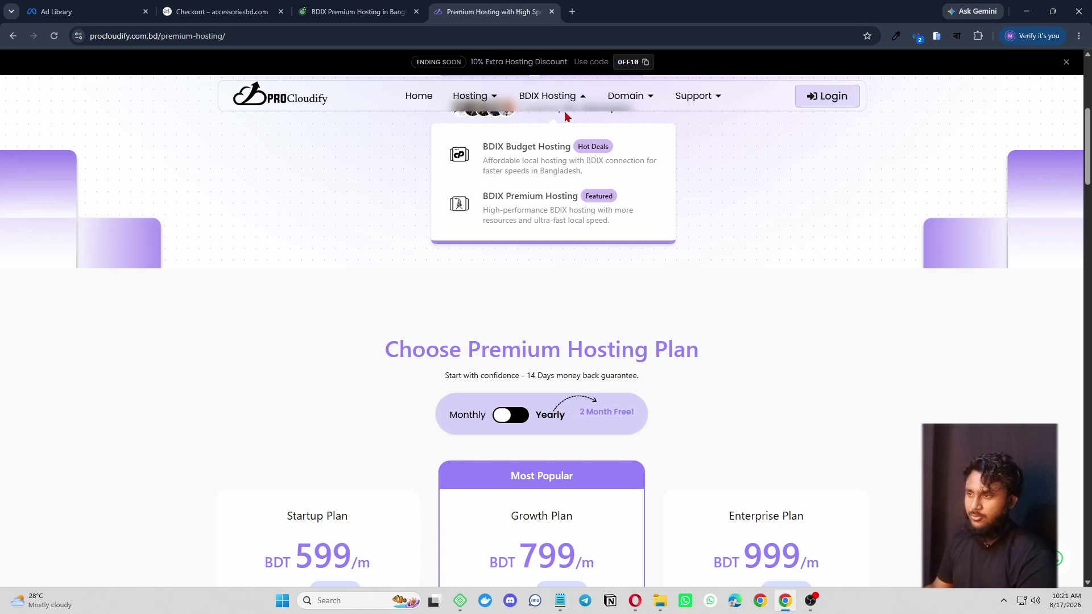
click(529, 156)
scroll(536, 341, down, 15)
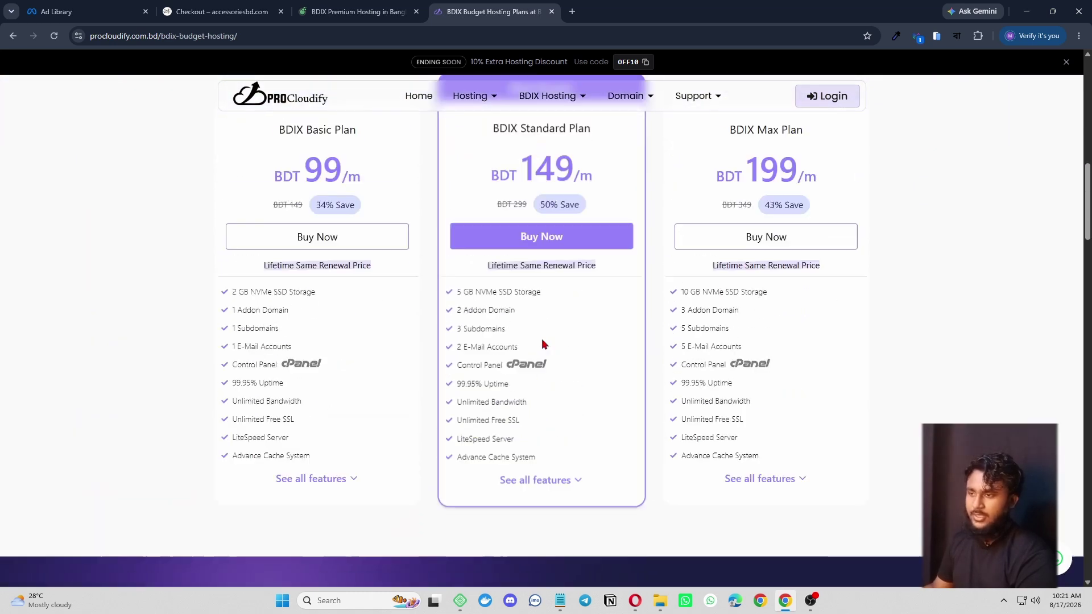
scroll(460, 307, up, 1)
scroll(426, 341, down, 3)
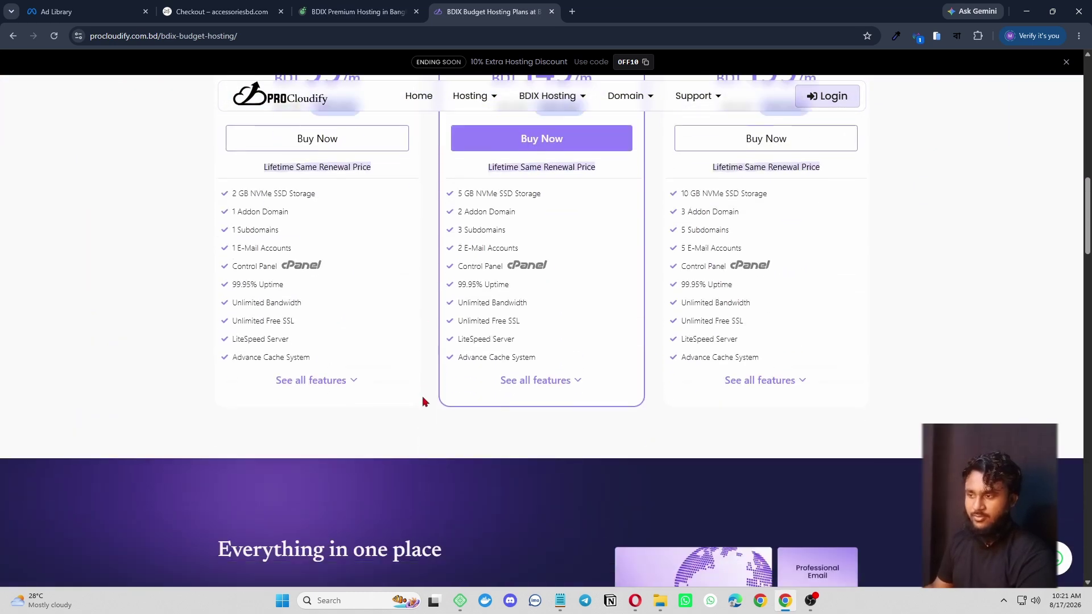
scroll(422, 402, down, 10)
scroll(507, 284, up, 2)
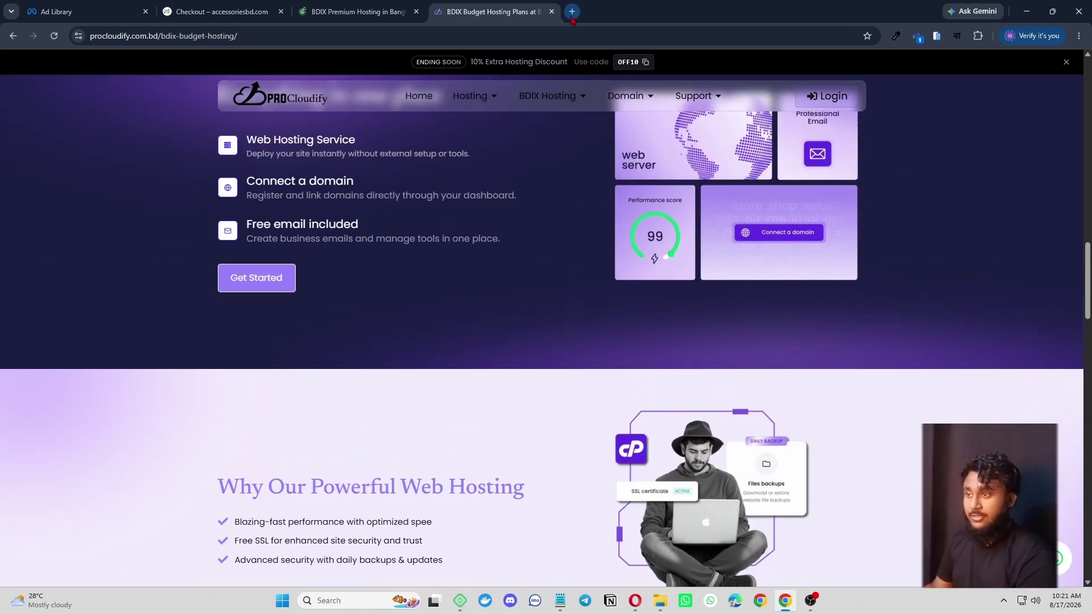
click(572, 11)
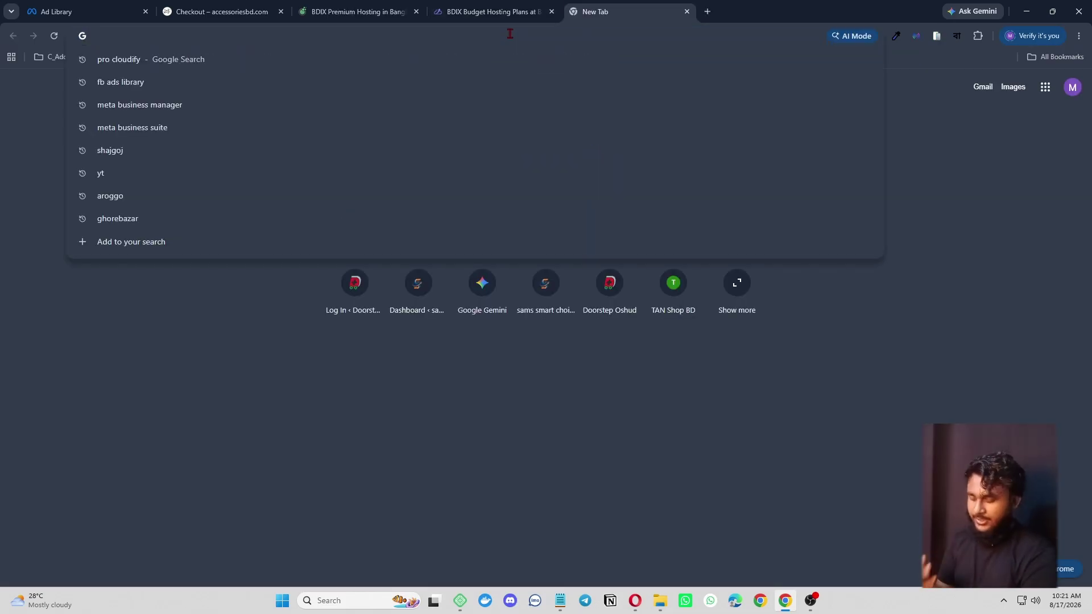
- Load hostinger.com and go to its Pricing page
text(hostinger.com)
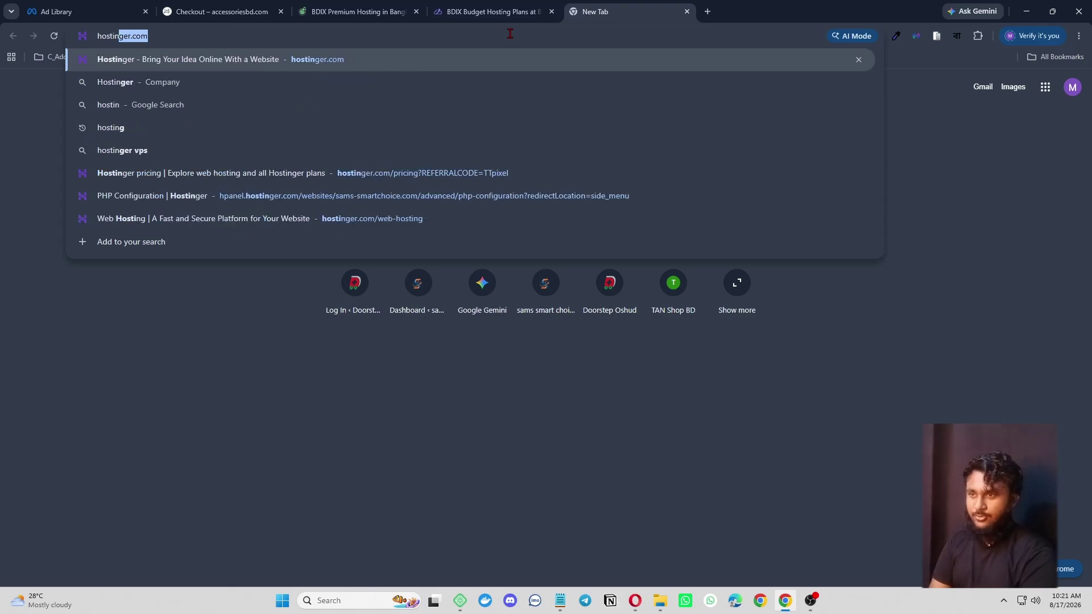
key(Return)
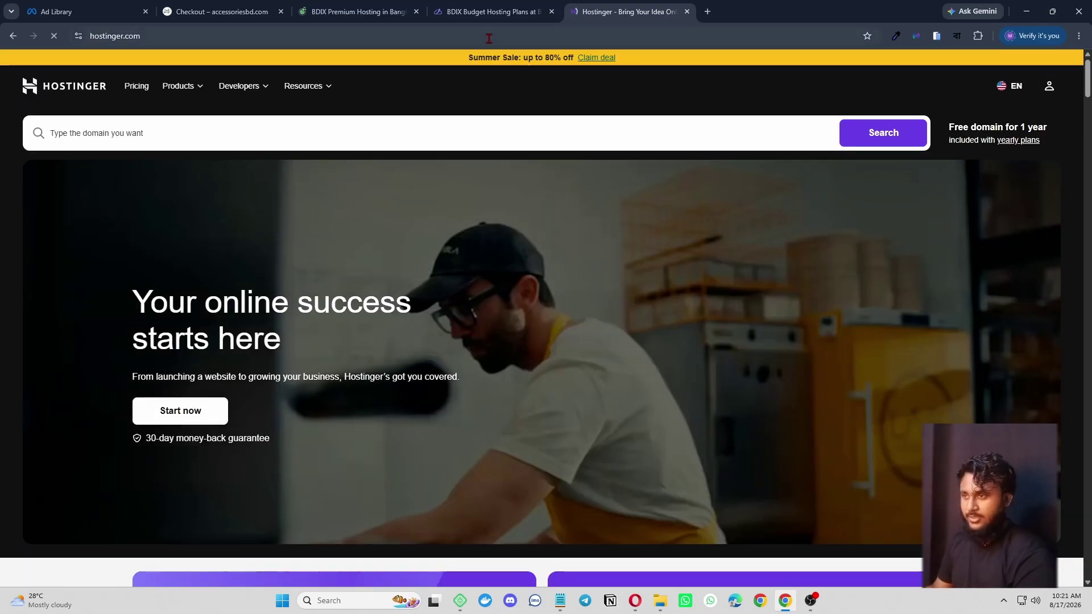
scroll(556, 308, down, 10)
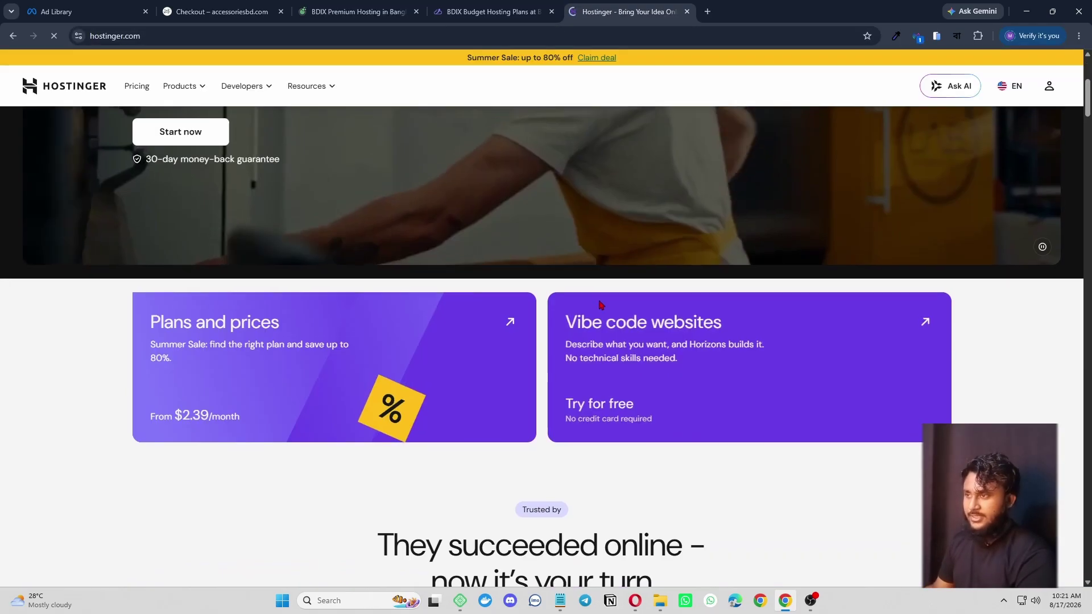
scroll(558, 290, up, 5)
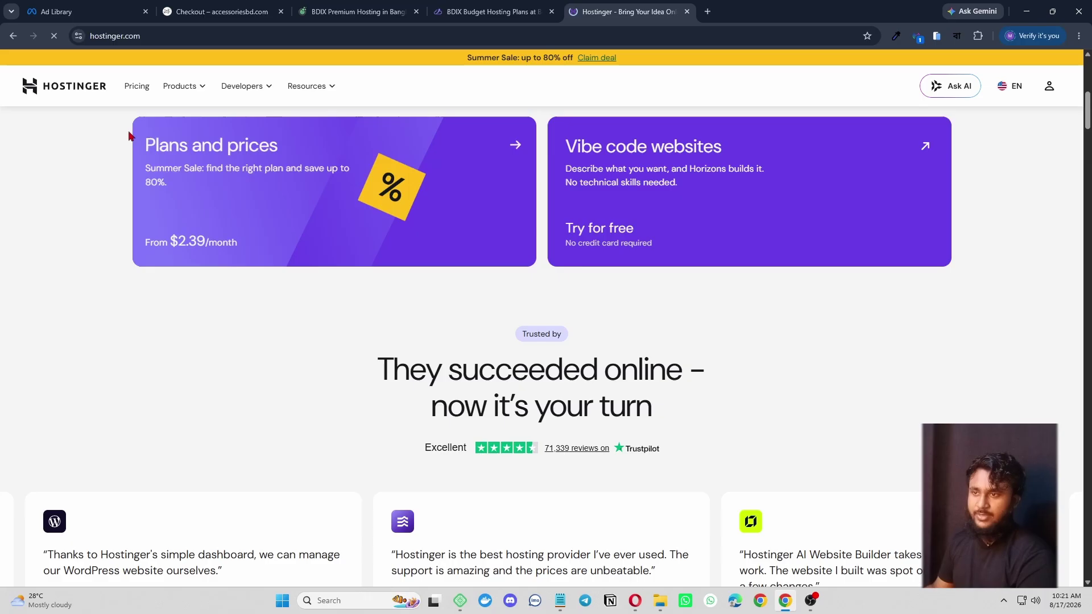
click(136, 86)
- Highlight the Premium plan title and its $114.72 total price
scroll(464, 331, down, 6)
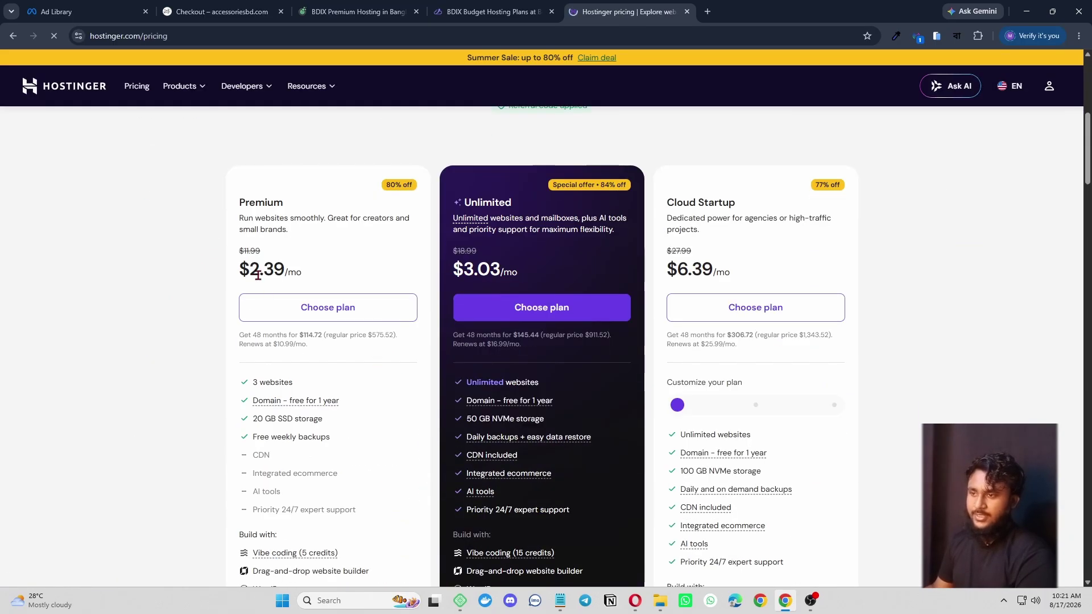
drag(239, 203, 285, 203)
click(345, 215)
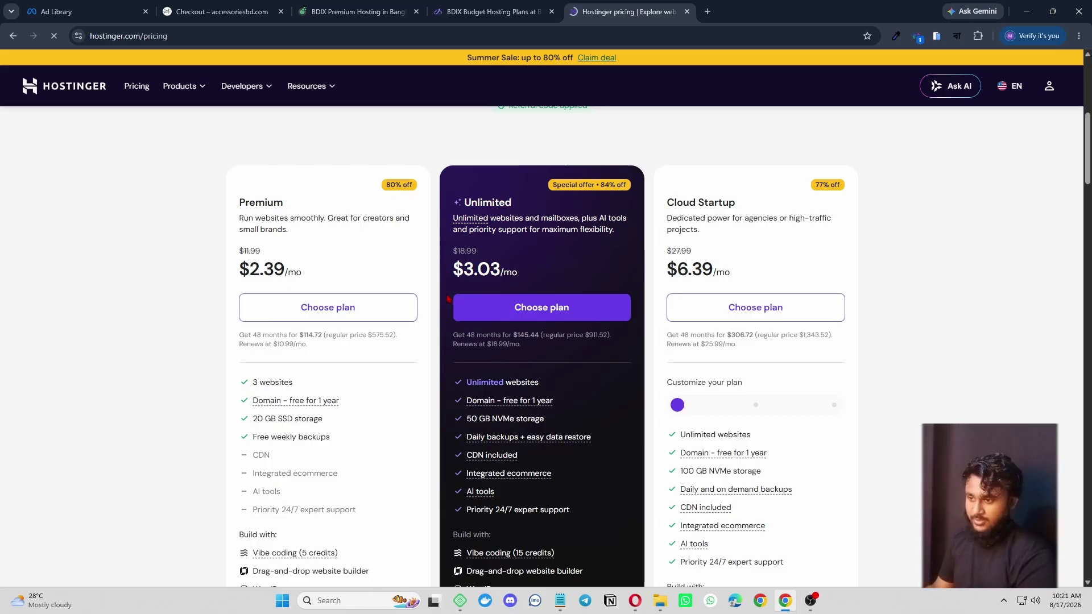
scroll(407, 402, down, 4)
scroll(408, 402, up, 3)
scroll(305, 376, up, 1)
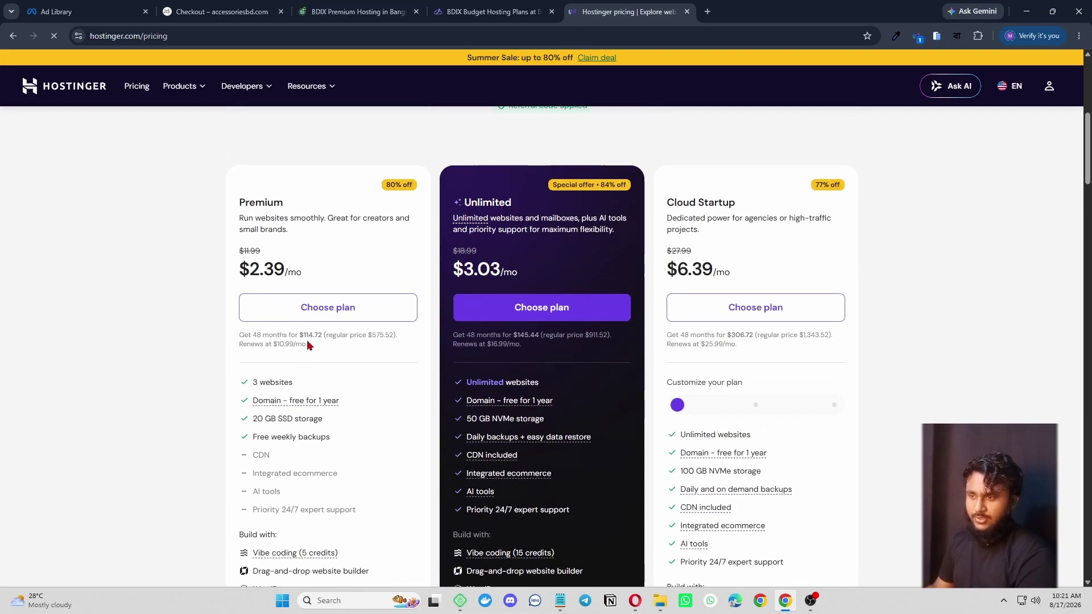
drag(296, 335, 327, 336)
click(373, 357)
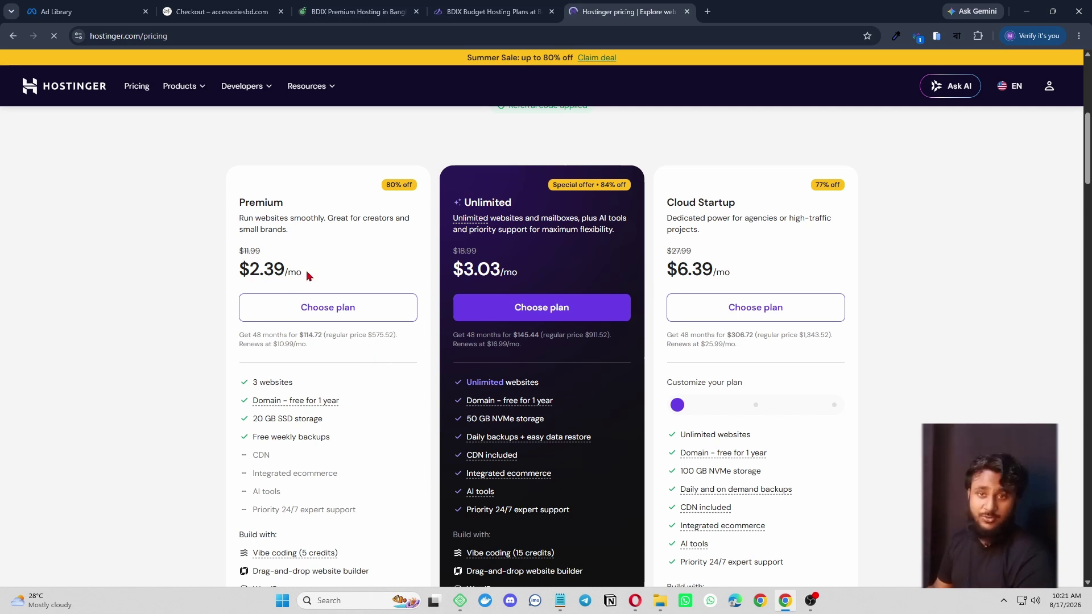
- Highlight the Premium monthly price of $2.39/mo, then open another tab
drag(313, 272, 247, 273)
click(335, 279)
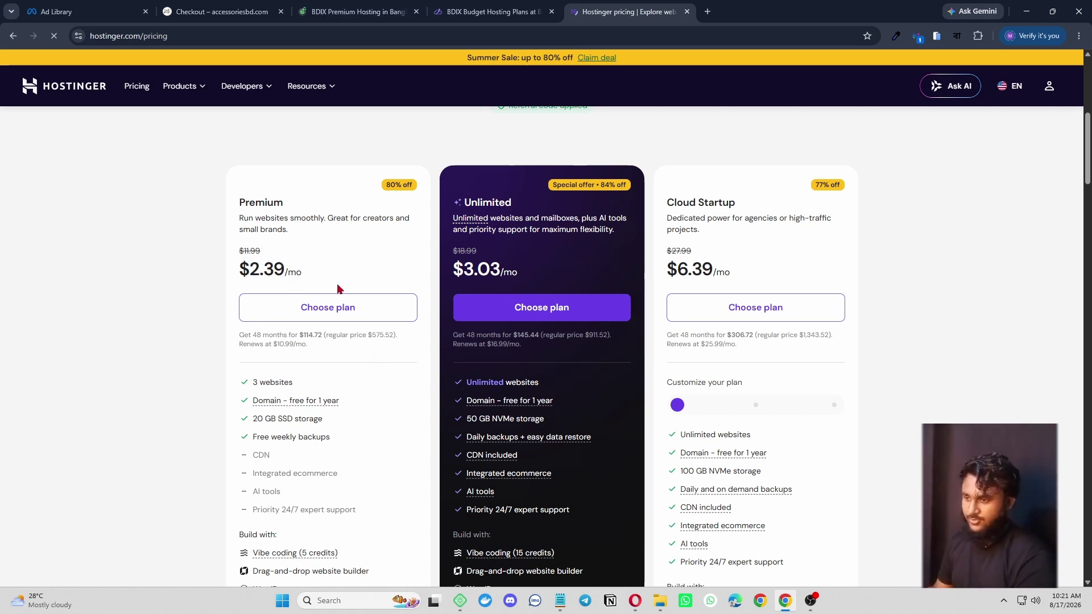
scroll(384, 418, up, 4)
scroll(497, 390, up, 2)
scroll(324, 412, down, 6)
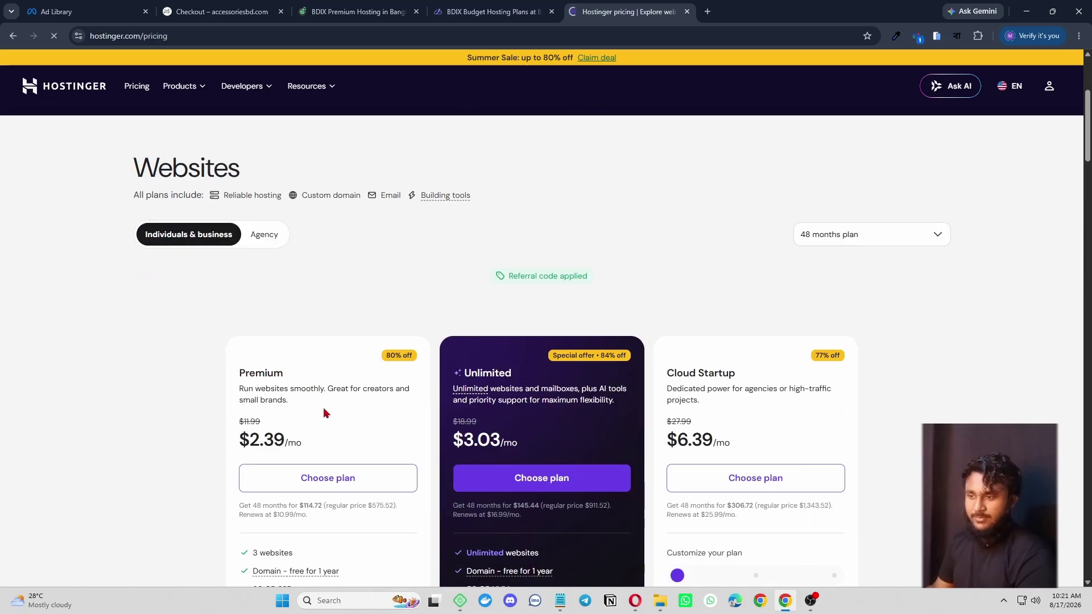
drag(305, 272, 249, 272)
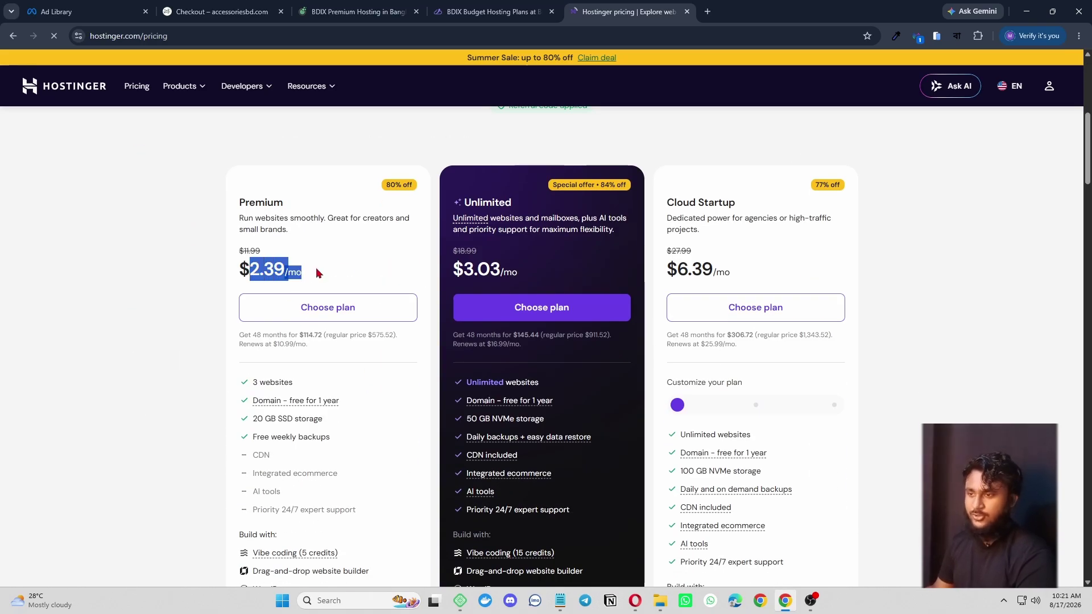
click(353, 272)
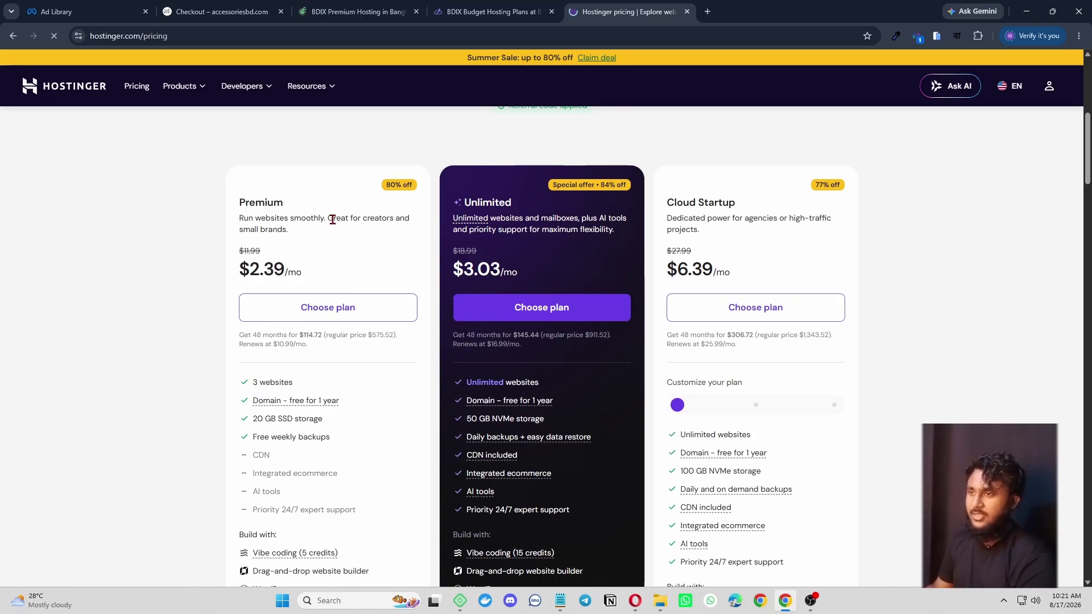
key(ctrl+t)
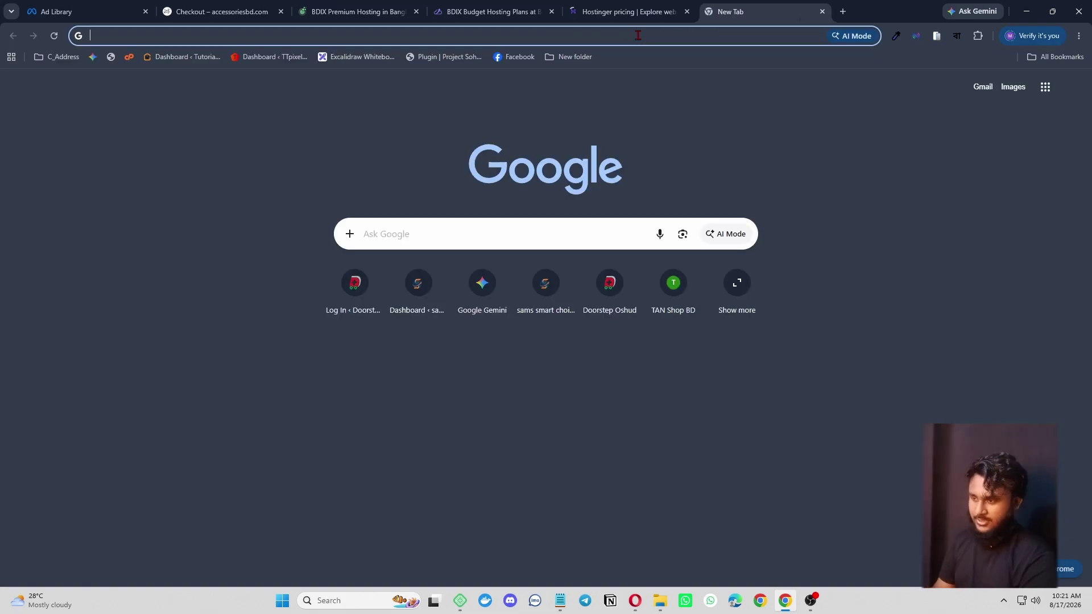
click(637, 35)
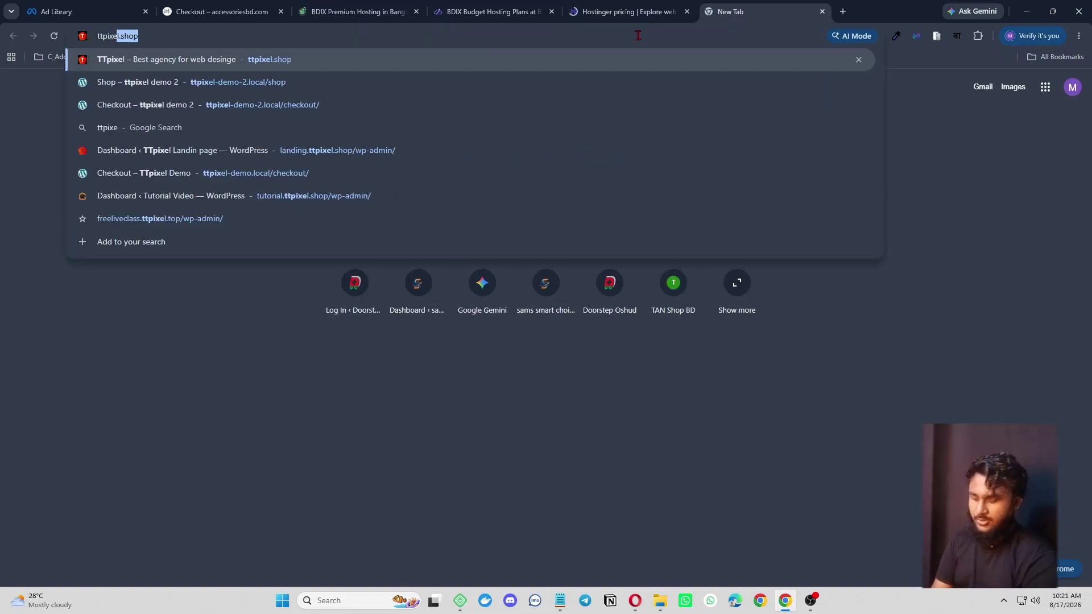
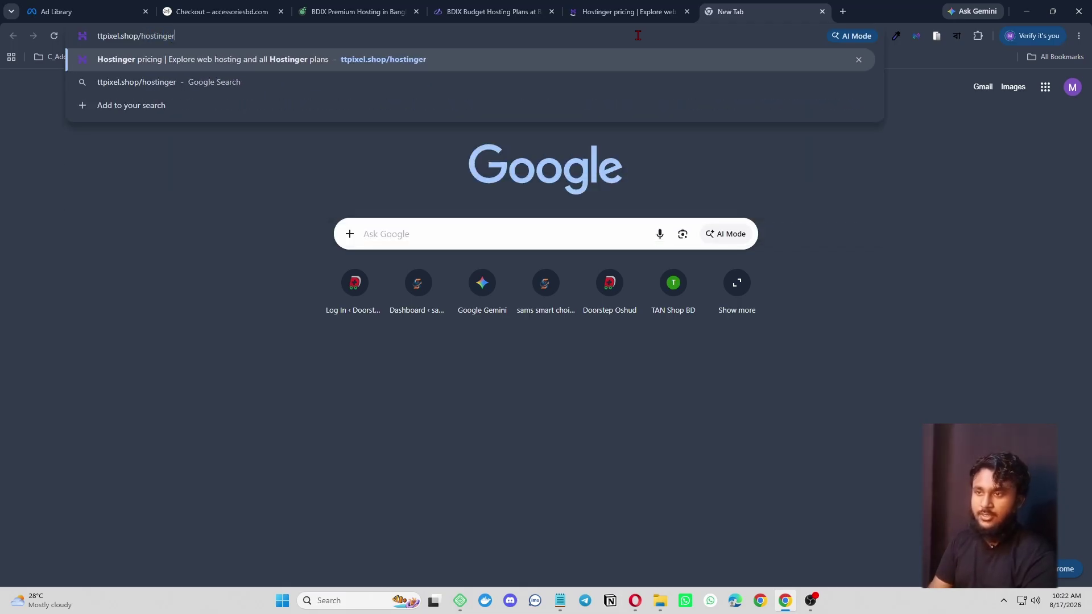
key(Return)
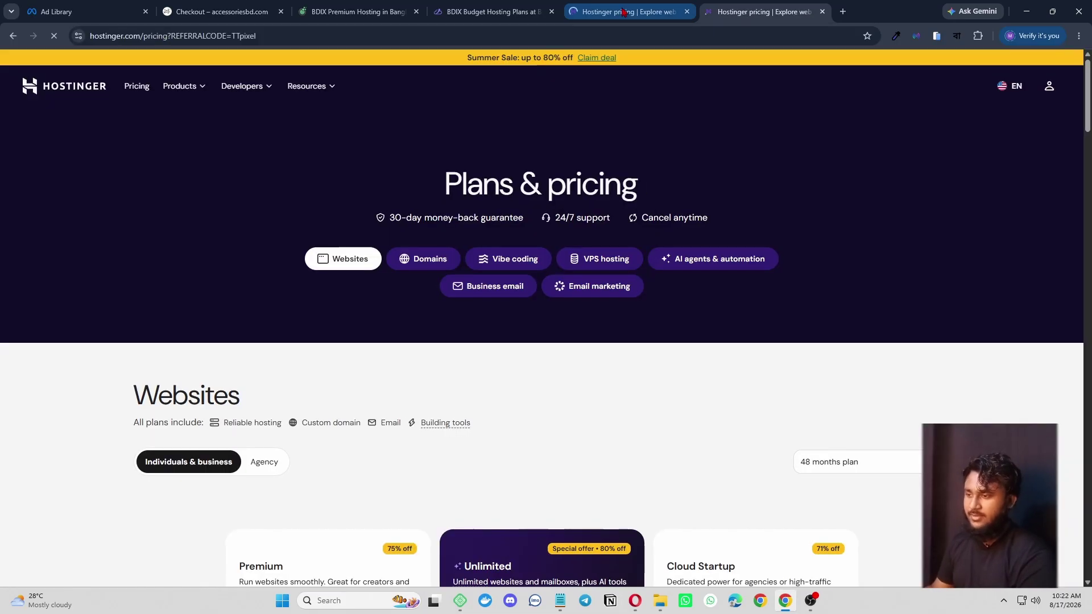
scroll(619, 527, down, 2)
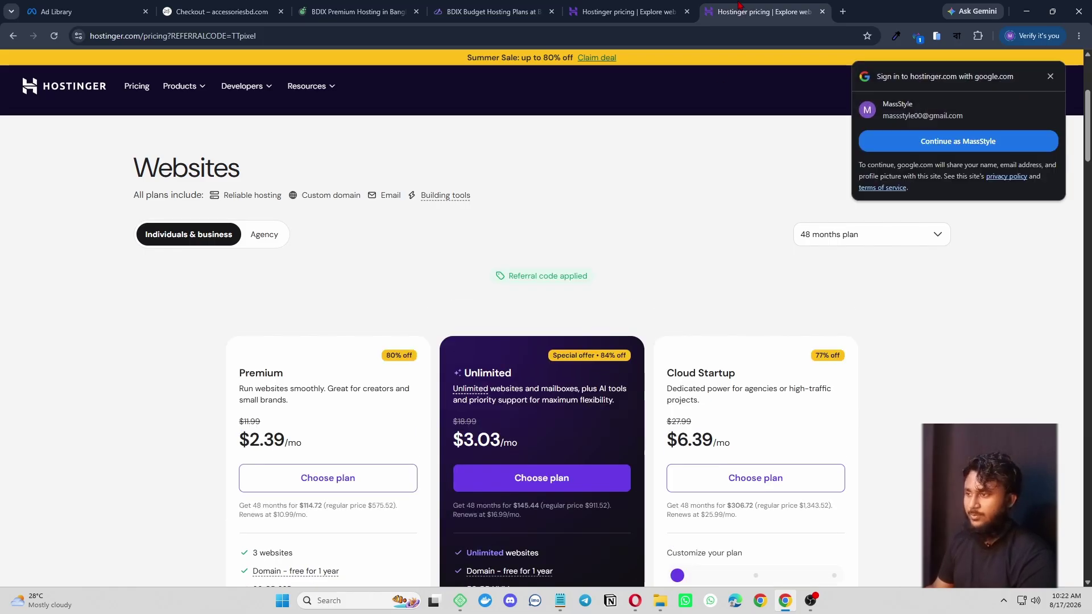
scroll(613, 257, down, 3)
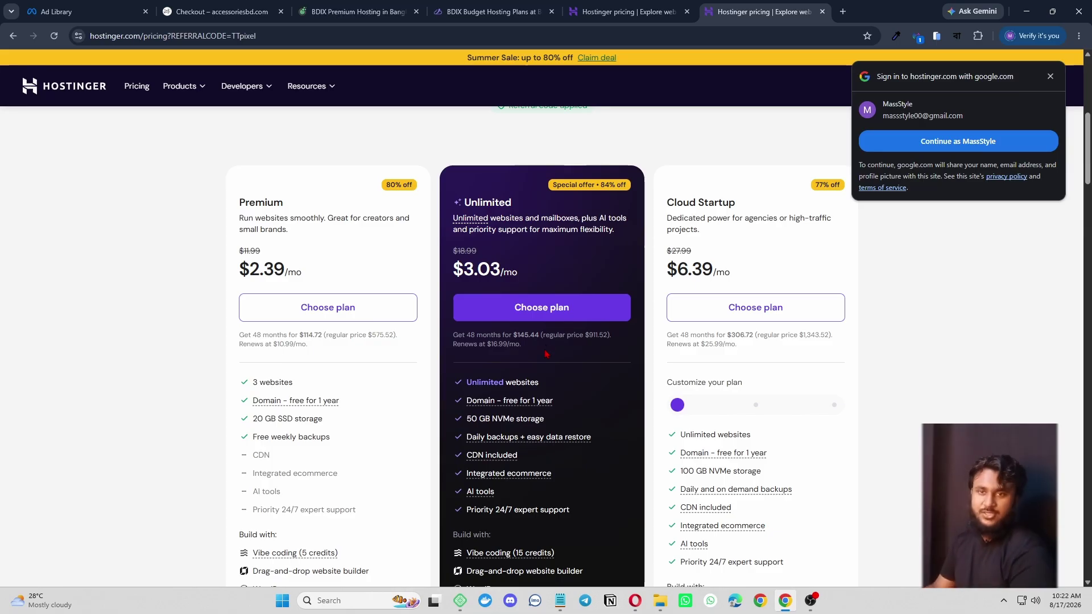
- Dismiss the Google sign-in prompt and review Premium $2.39, Unlimited $3.03 and Cloud Startup $6.39 plans
click(1051, 76)
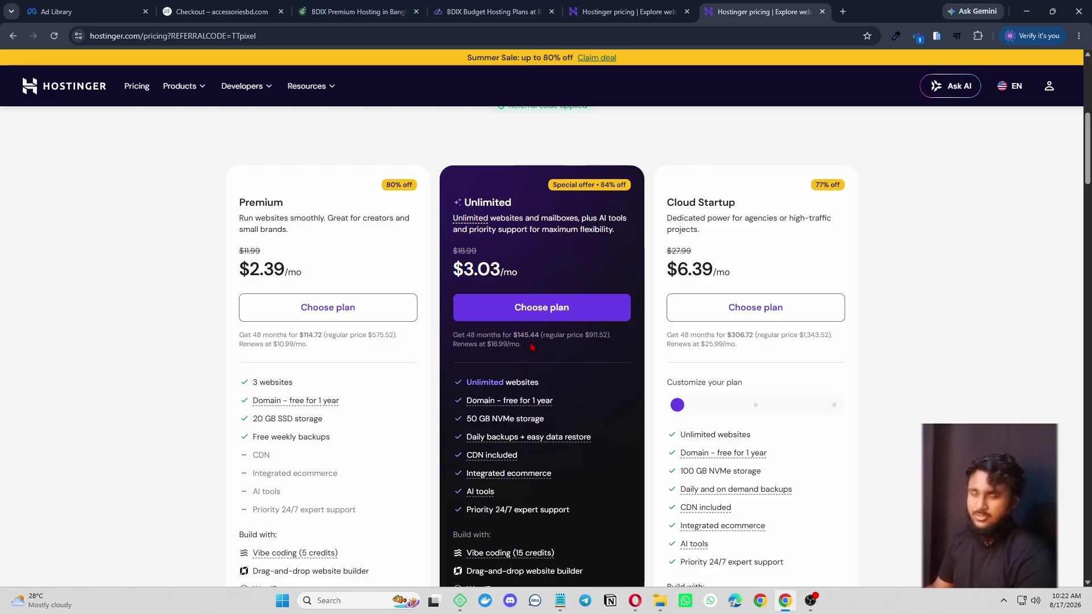
scroll(647, 373, up, 5)
scroll(647, 374, down, 2)
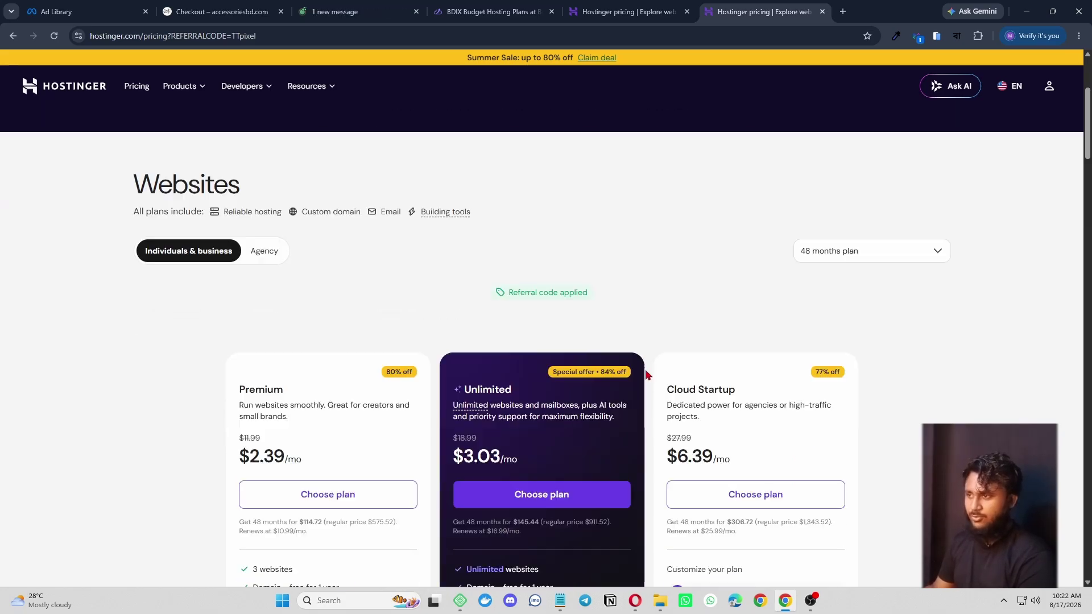
scroll(646, 374, down, 7)
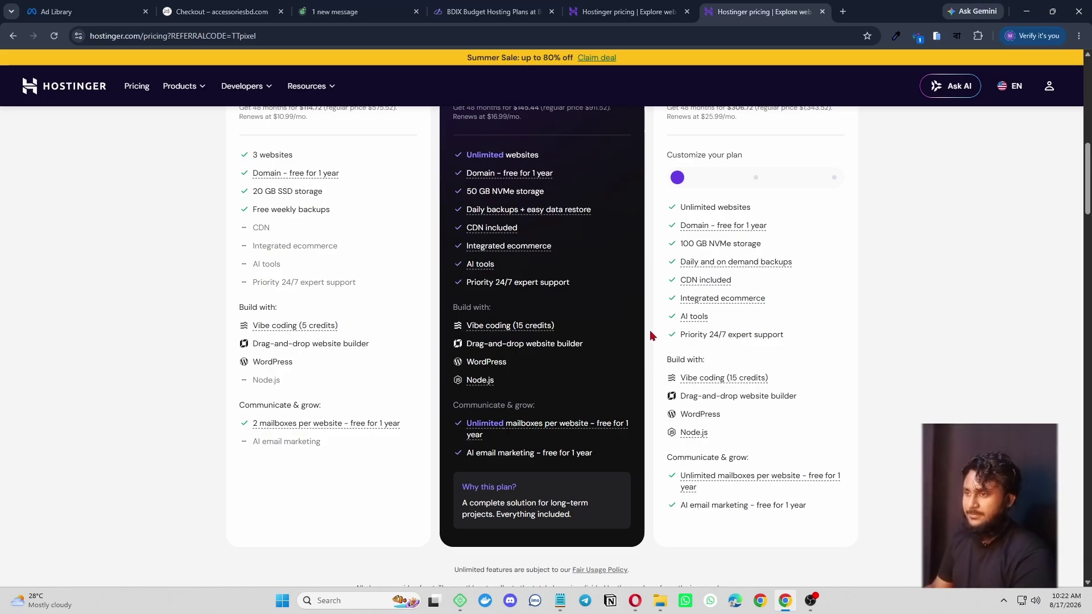
scroll(650, 336, up, 6)
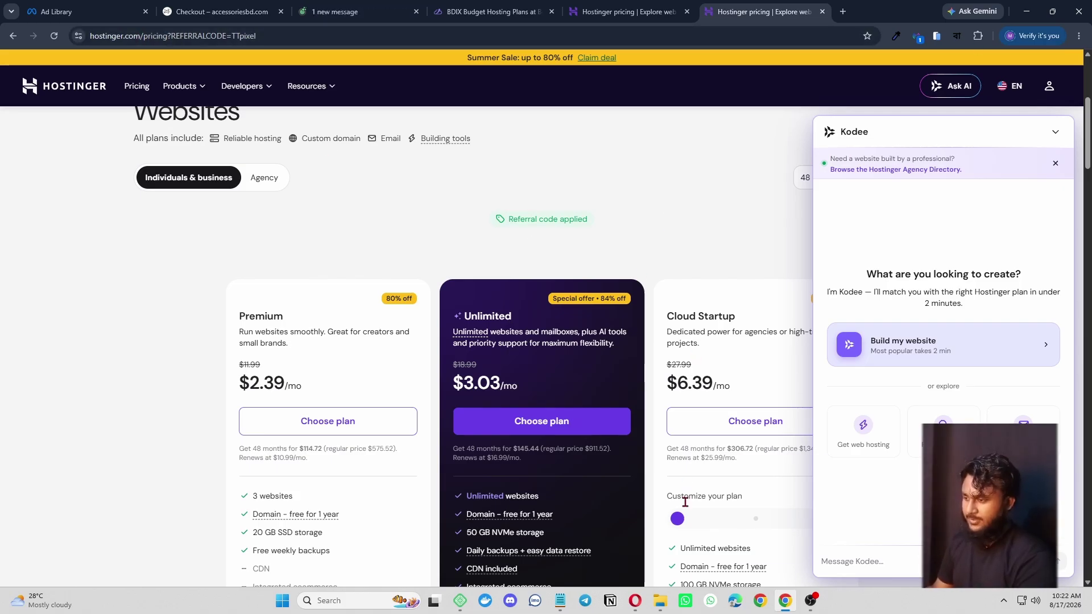
- Open Installed Plugins in a new tab, showing inactive Elementor 4.2.2 and WooCommerce 11.0.1
click(636, 591)
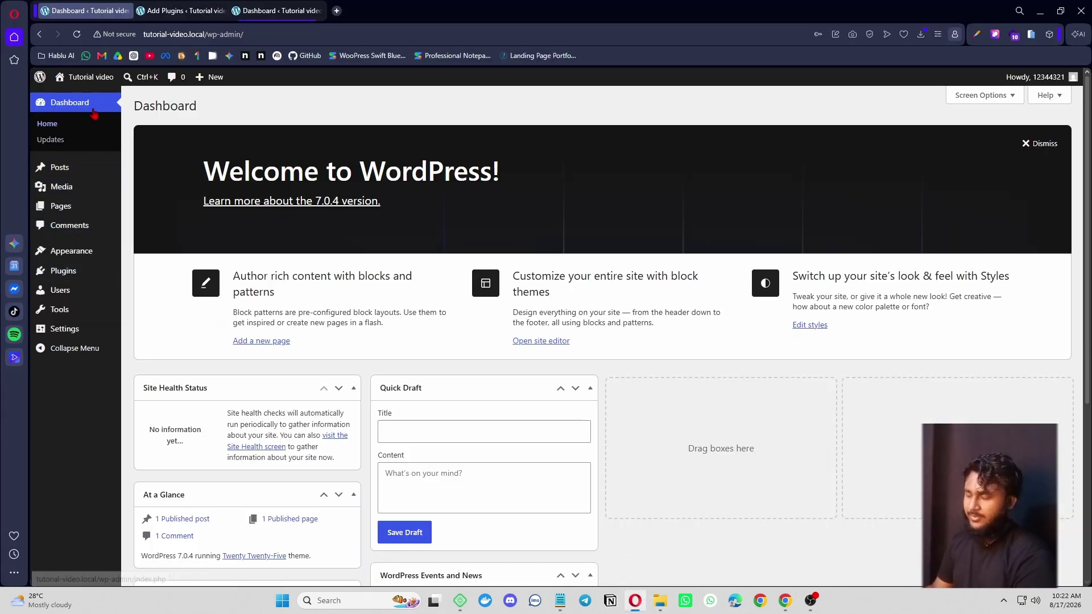
scroll(407, 150, down, 5)
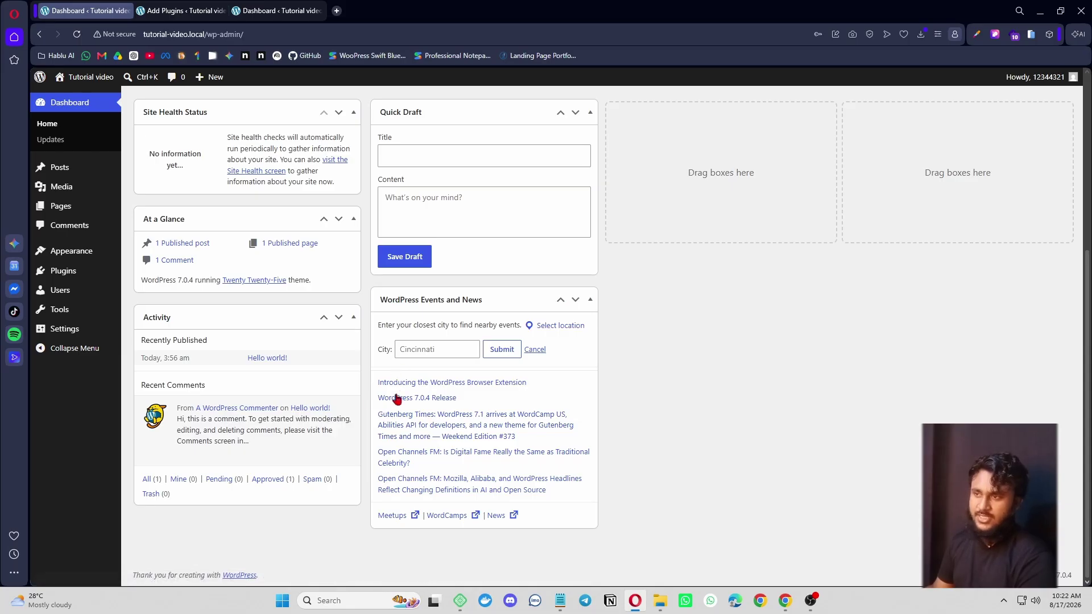
scroll(296, 193, up, 5)
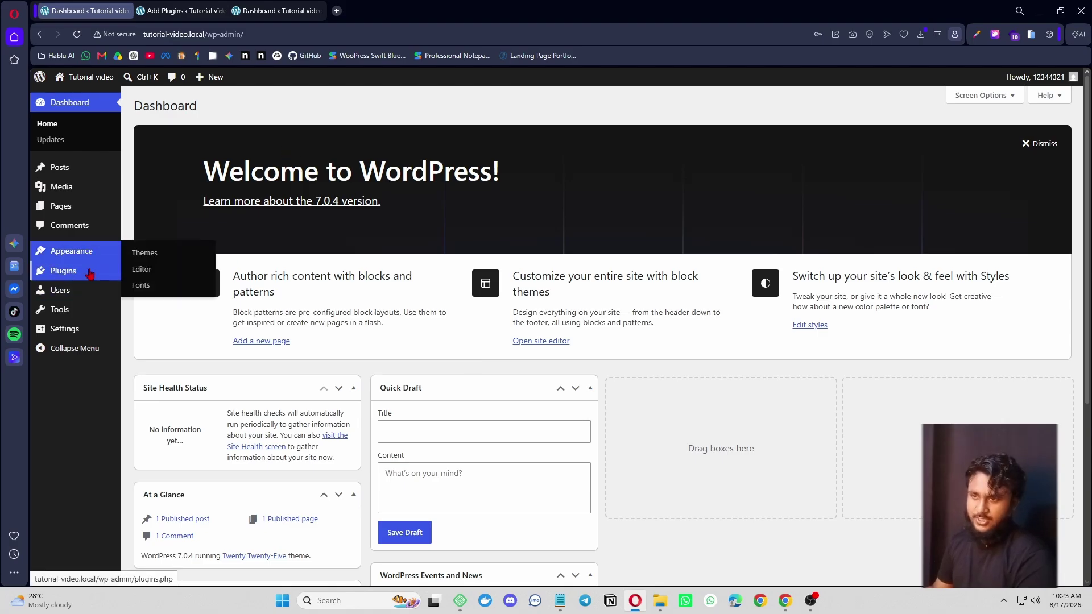
mouse_move(90, 276)
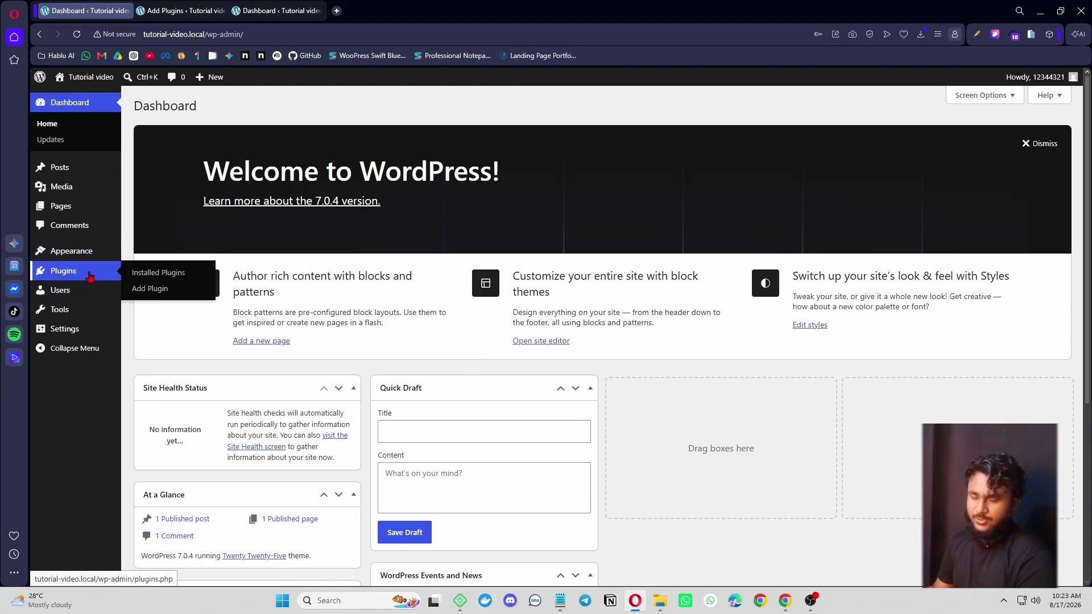
right_click(171, 273)
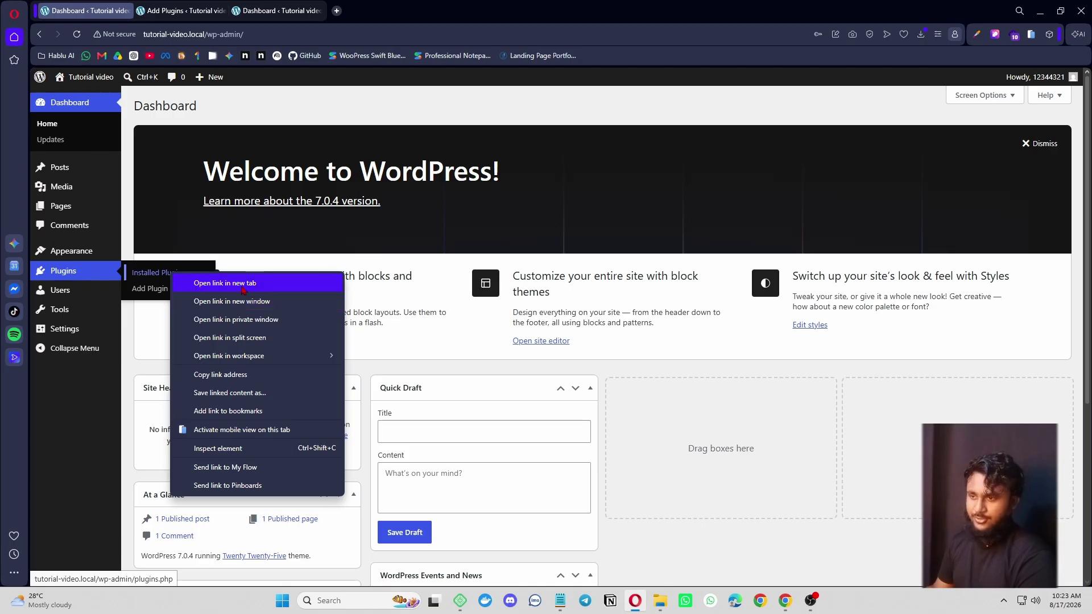
click(178, 283)
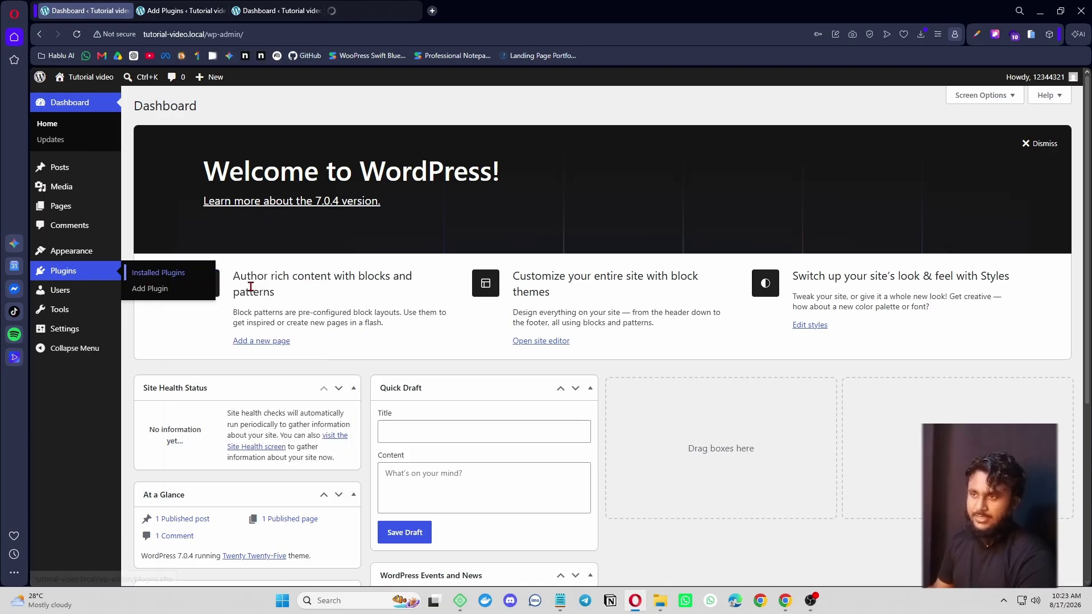
click(364, 11)
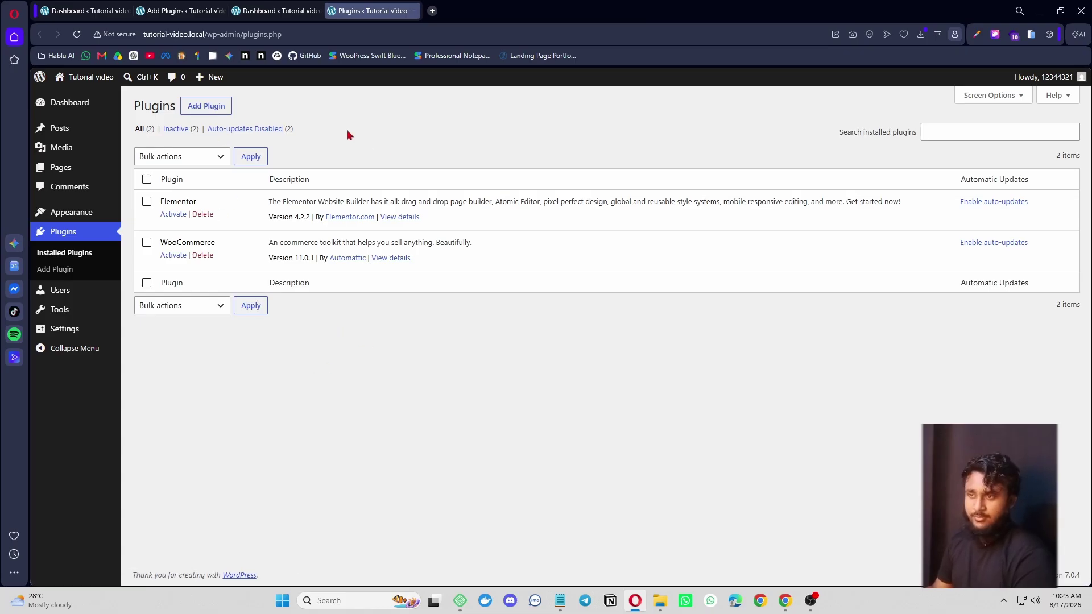
- Go to Add Plugins, show the Popular listing, and search for 'cartflow'
click(207, 114)
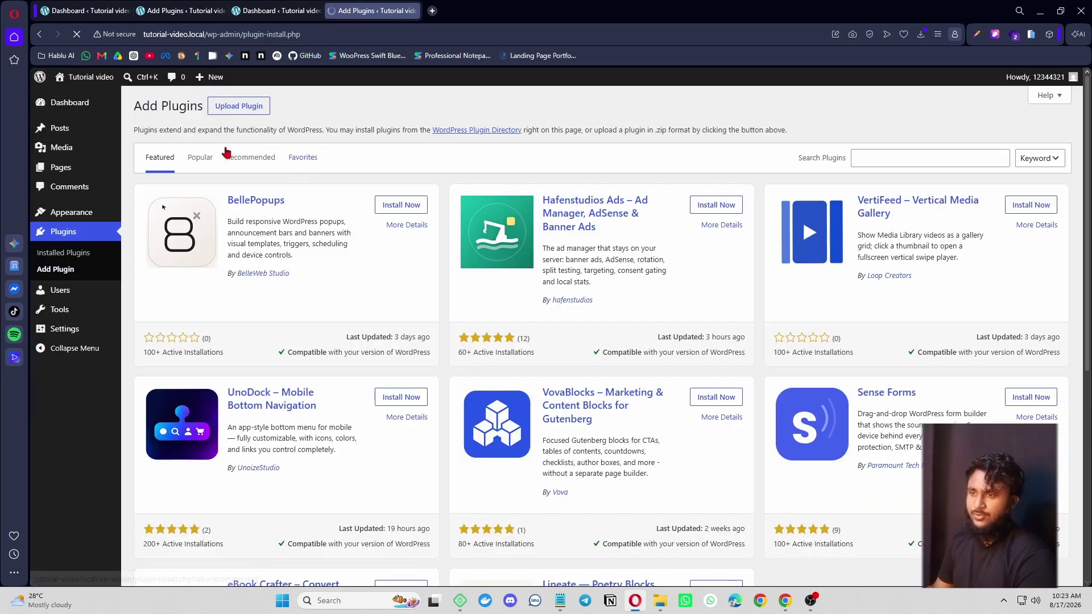
click(879, 159)
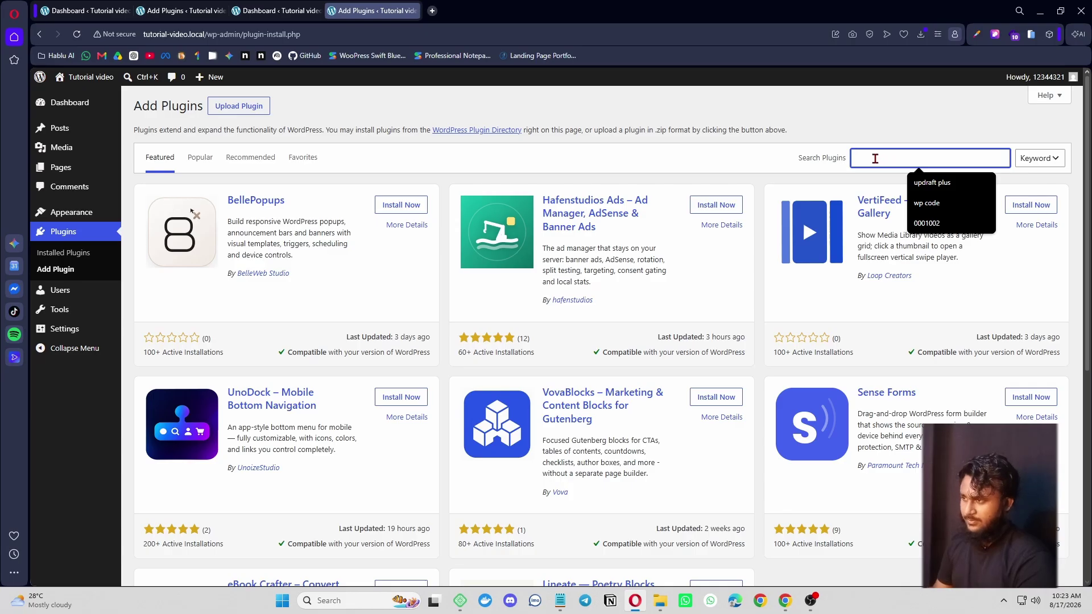
click(208, 161)
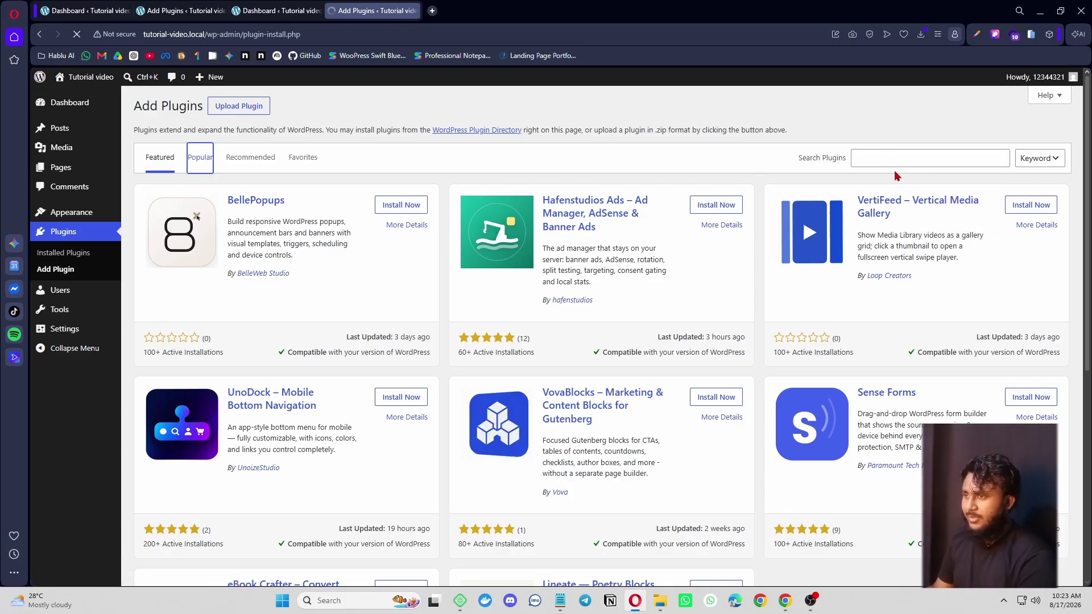
scroll(546, 396, down, 1)
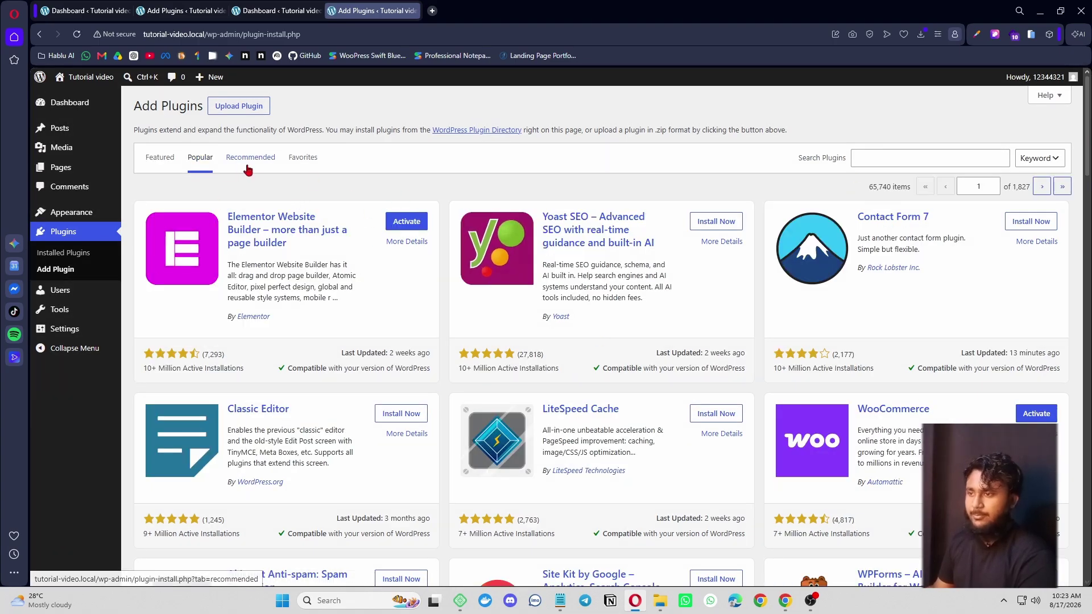
click(925, 156)
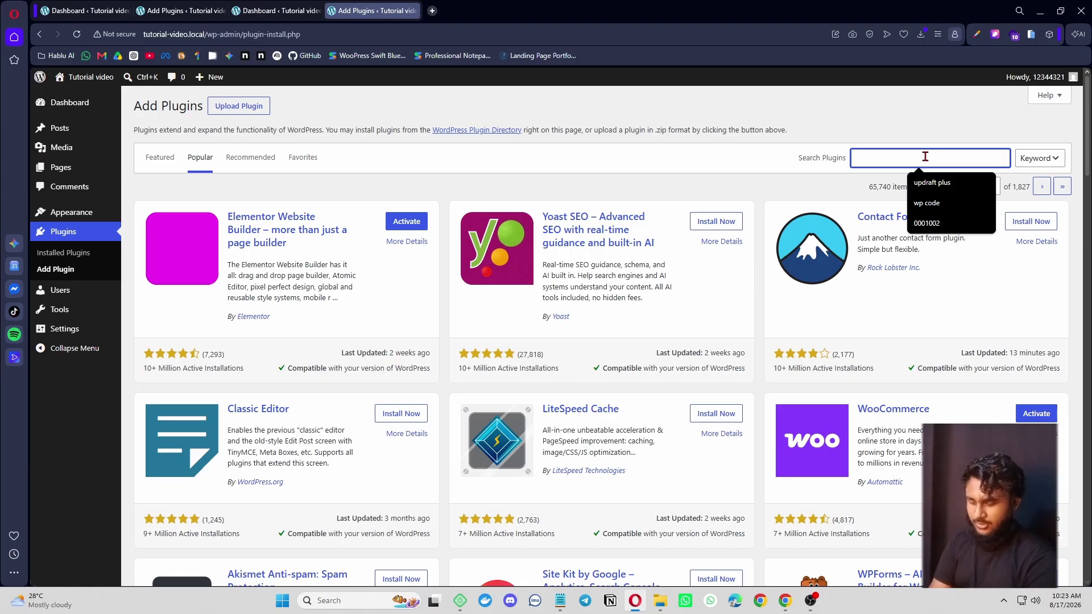
text(cartfl)
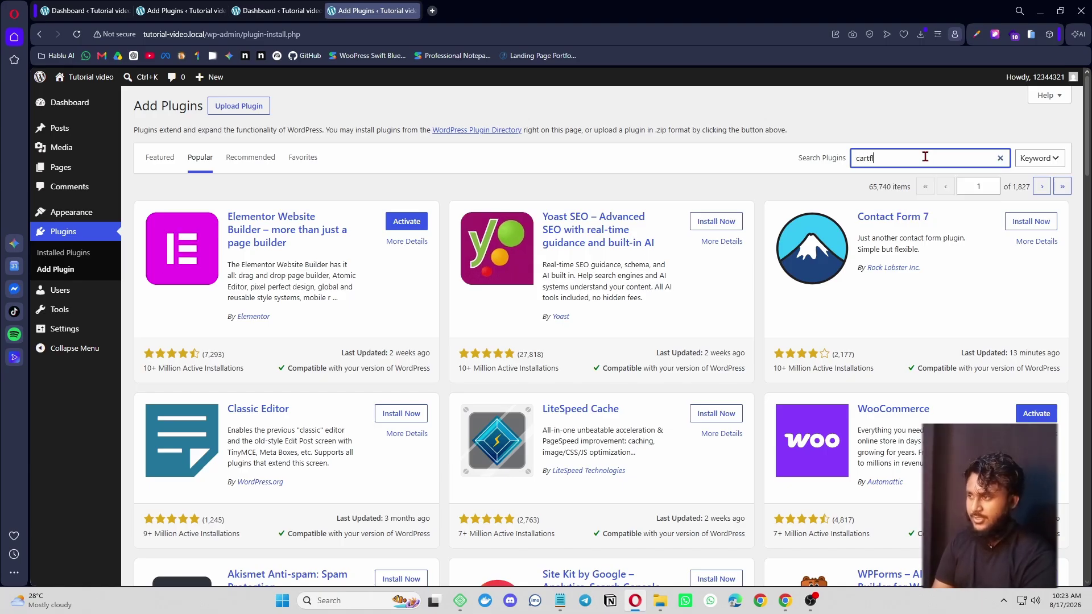
text(ow)
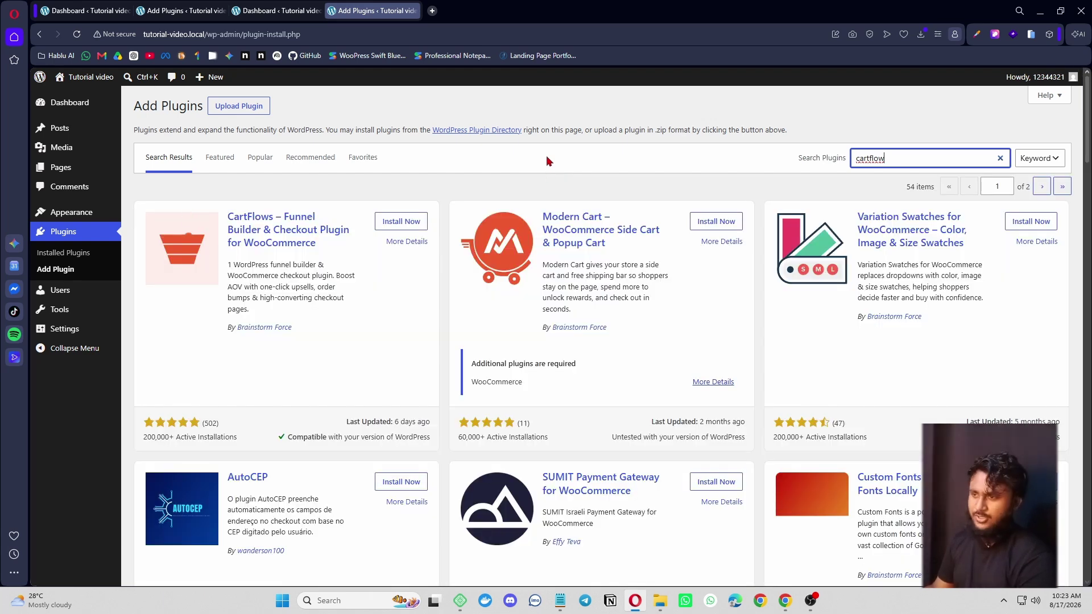
- Install CartFlows 3.1.4 and confirm it in the Installed Plugins list from the other tab
click(398, 222)
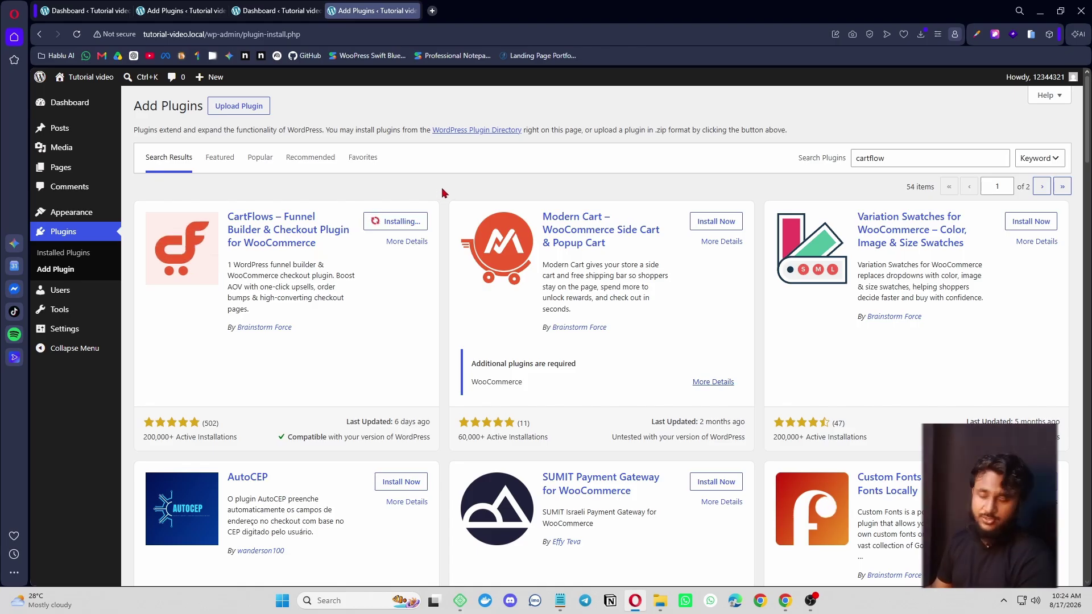
scroll(444, 263, down, 5)
scroll(441, 310, up, 5)
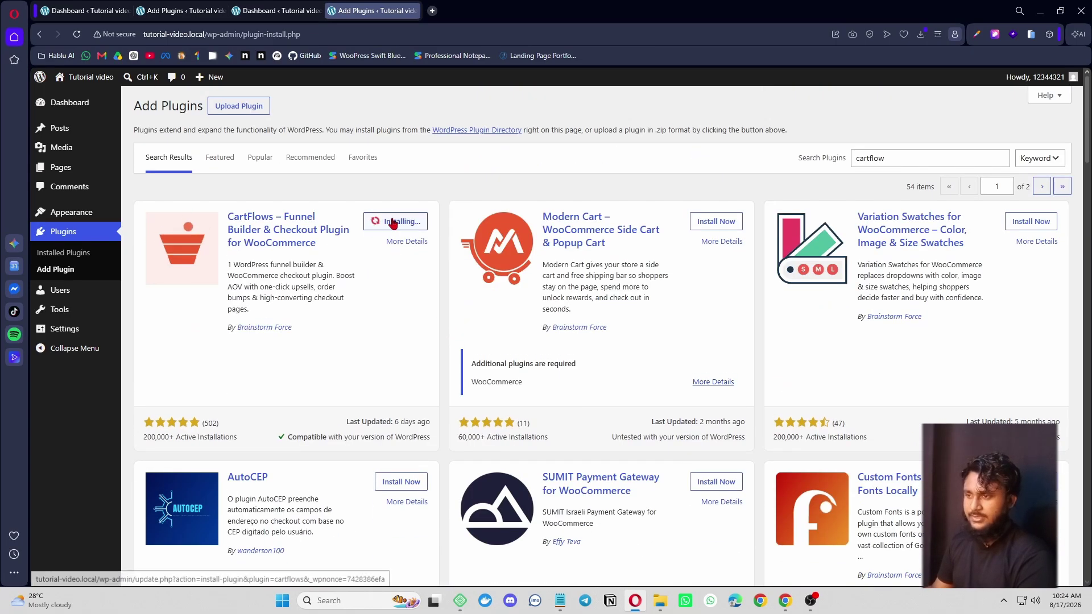
click(179, 11)
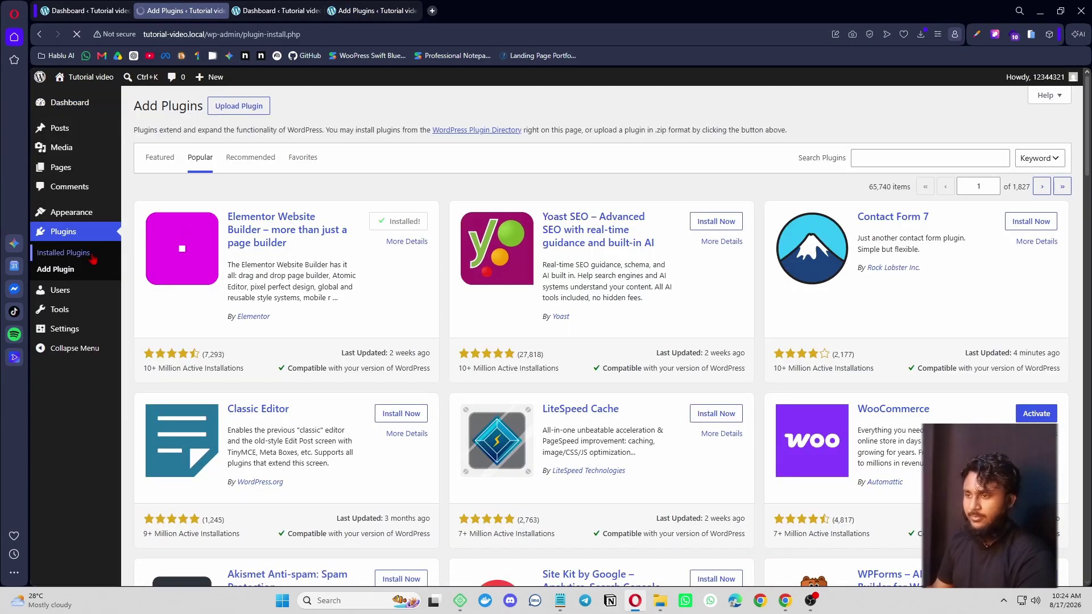
click(68, 253)
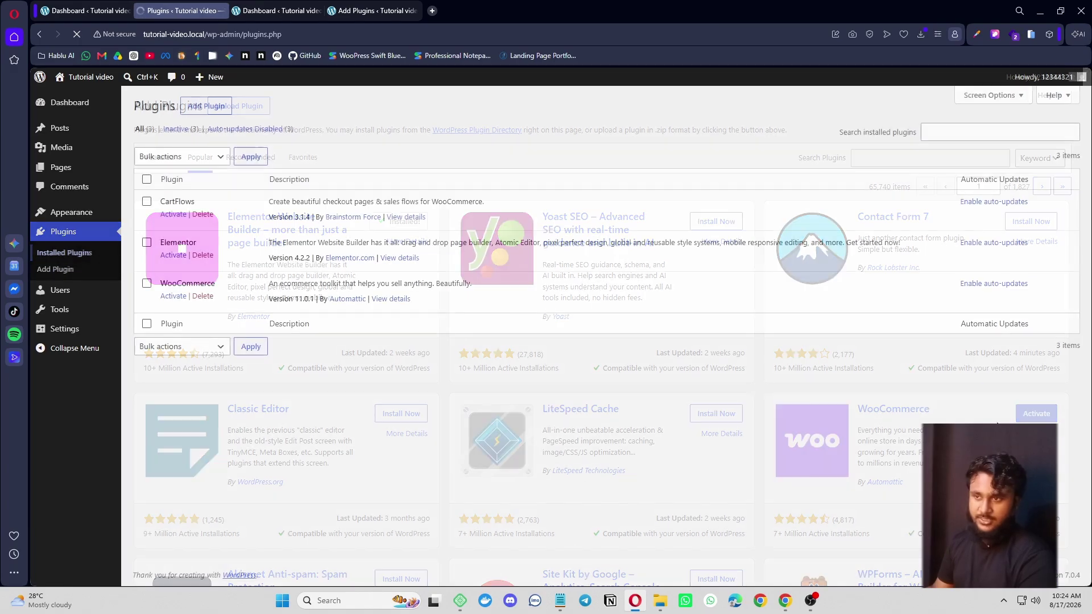
- Activate WooCommerce 11.0.1, skip guided setup keeping Bangladesh — Dhaka, and return to Installed Plugins
click(175, 296)
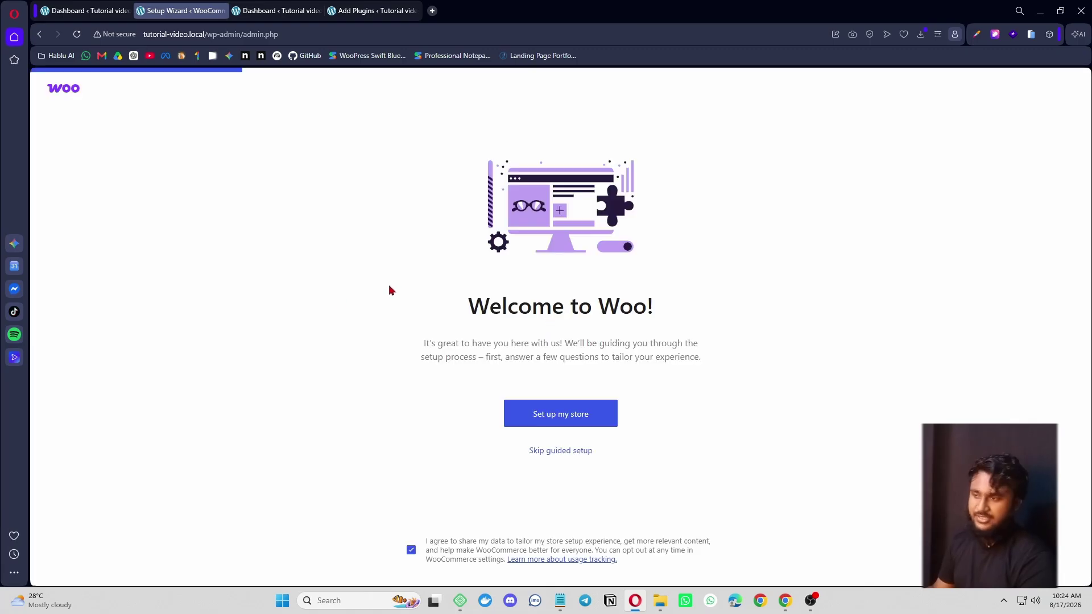
click(550, 455)
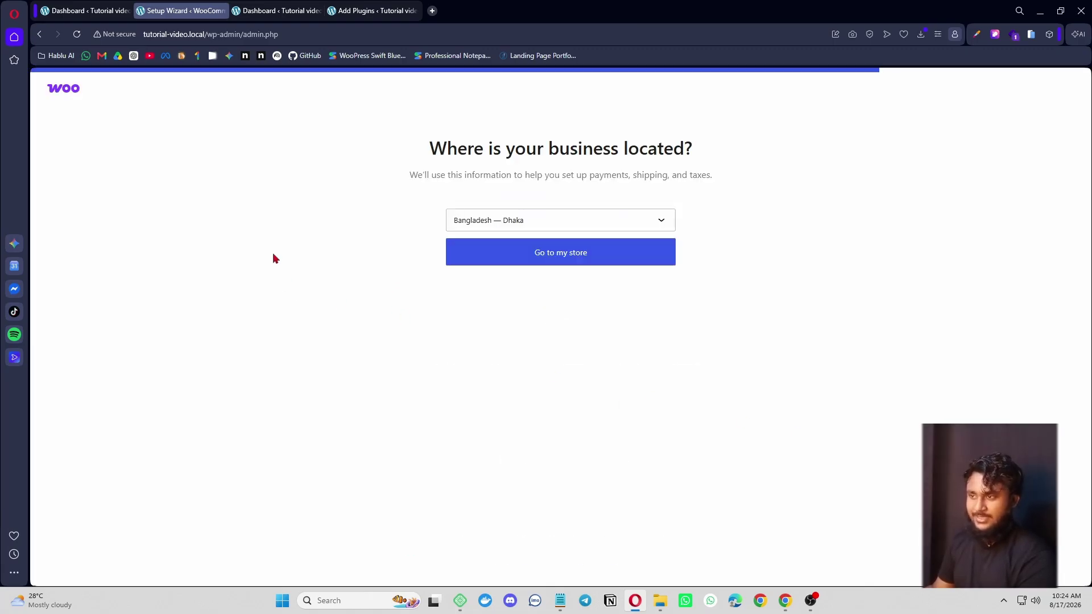
click(546, 261)
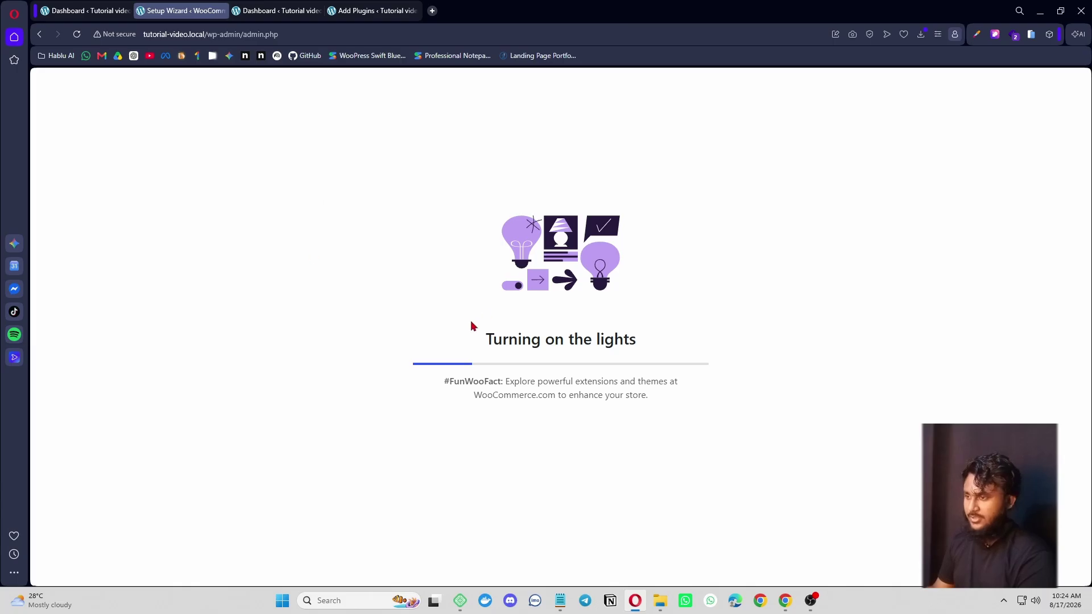
drag(471, 325, 653, 348)
click(634, 434)
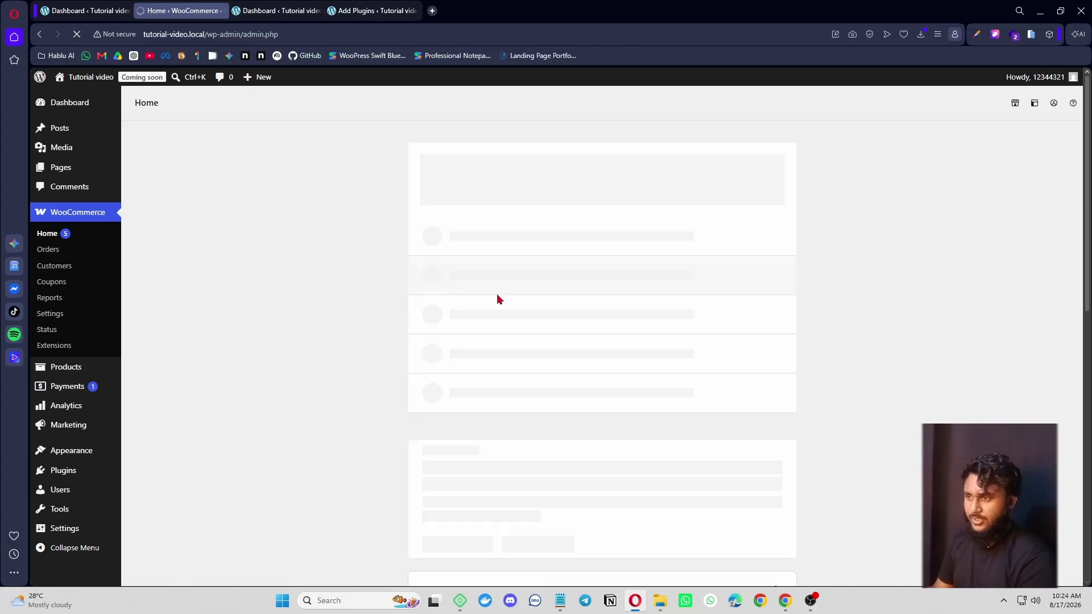
scroll(358, 375, down, 7)
scroll(368, 448, up, 5)
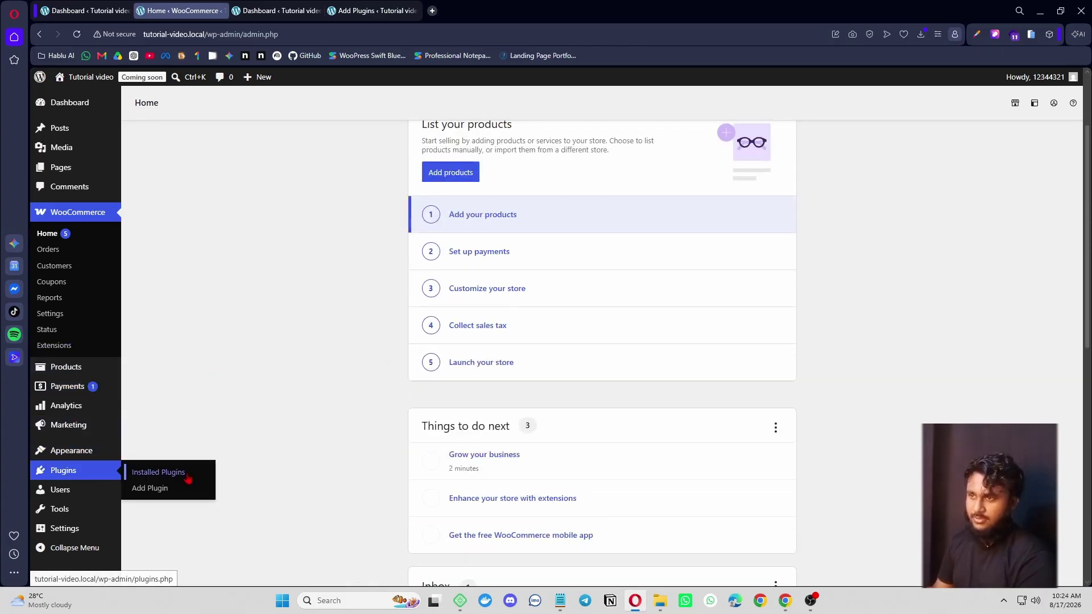
click(185, 476)
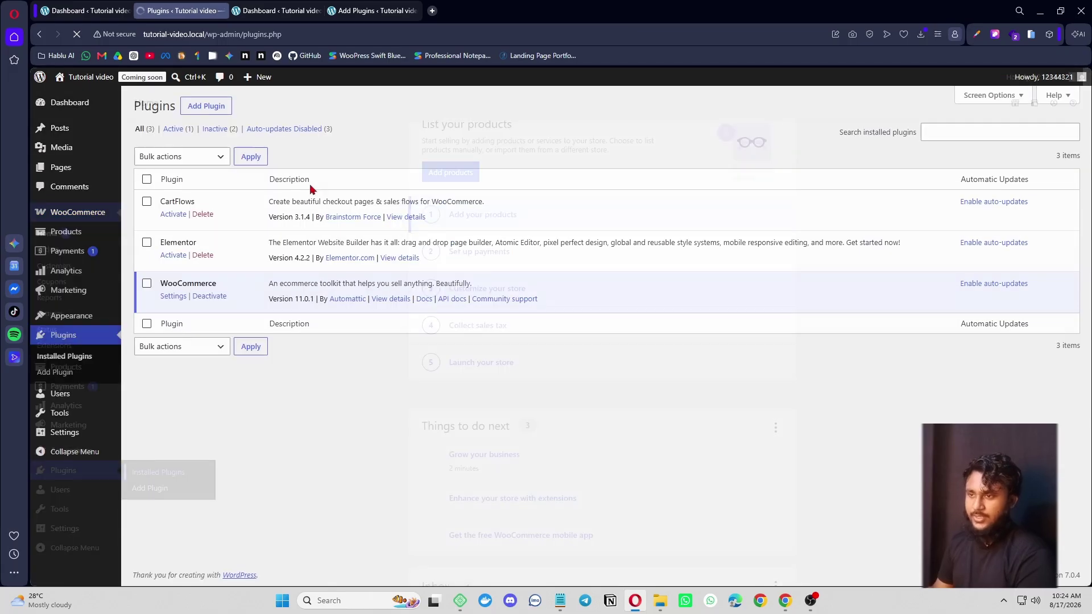
- Activate Elementor and go through its onboarding as a guest into the page editor
click(173, 256)
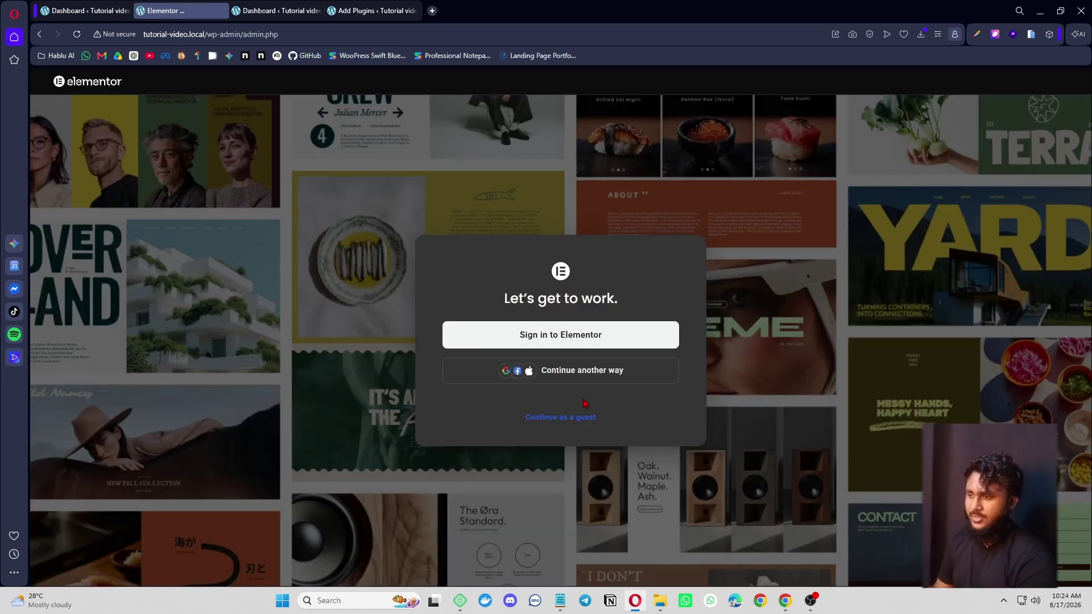
click(582, 418)
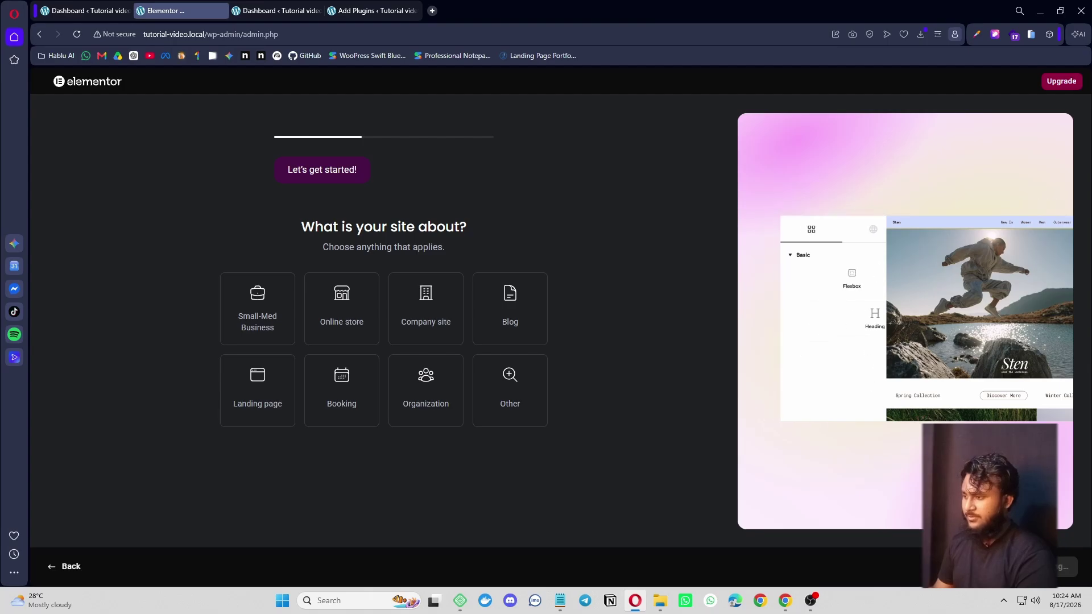
click(999, 566)
click(1000, 567)
click(999, 567)
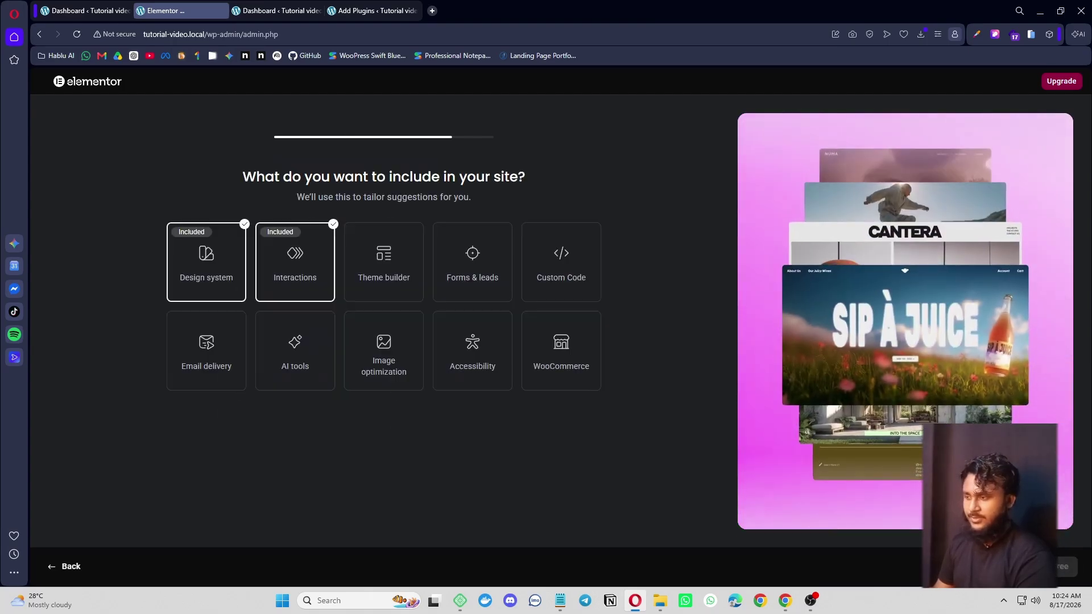
click(1000, 566)
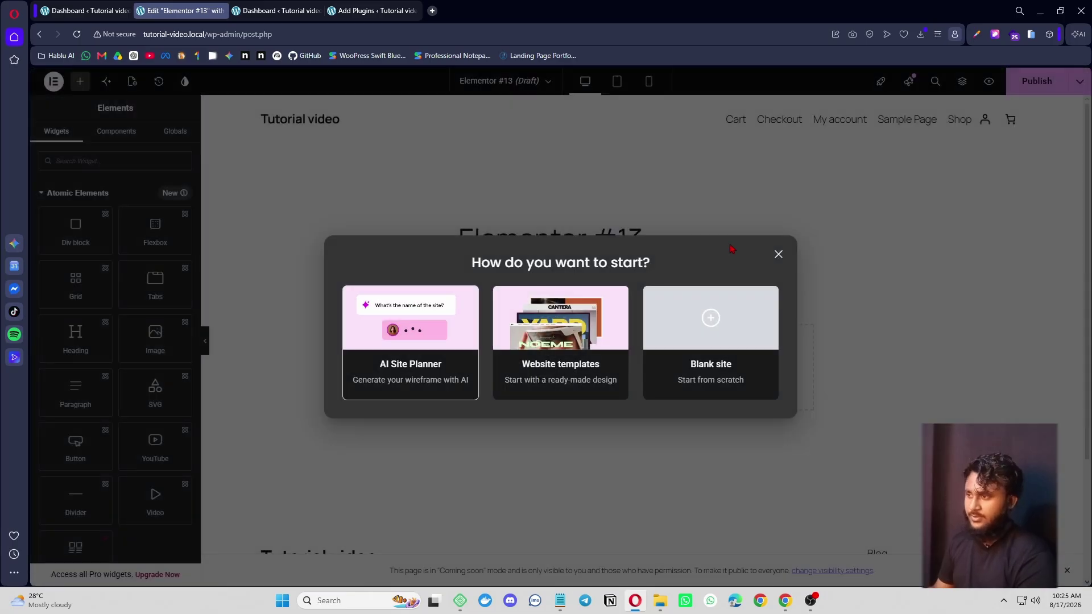
- Close the start dialog on 'Elementor #13', exit to WordPress, and return to the Dashboard tab
click(779, 255)
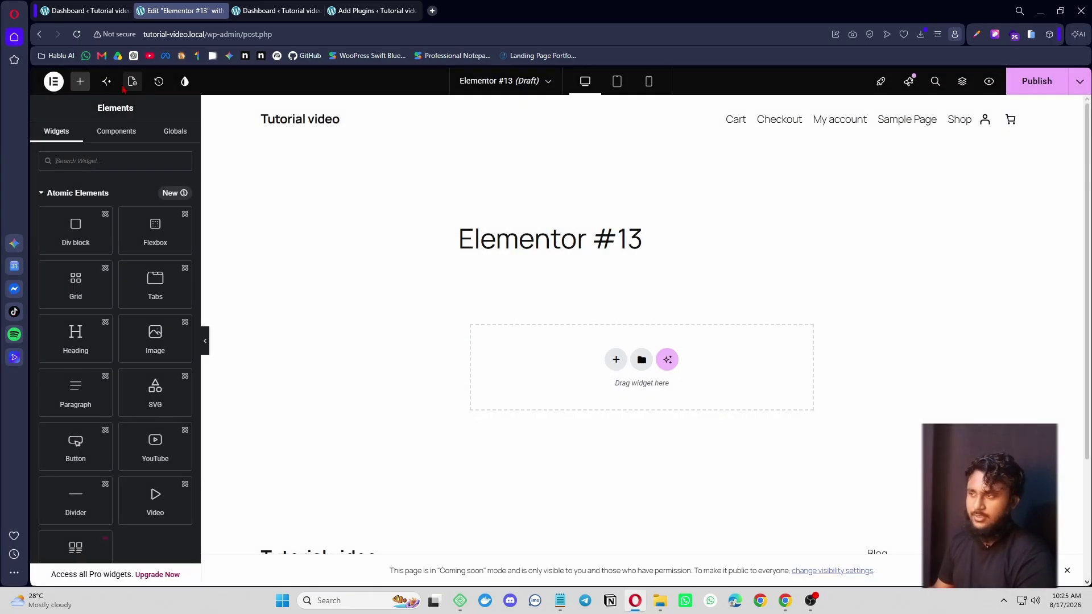
click(62, 84)
click(95, 238)
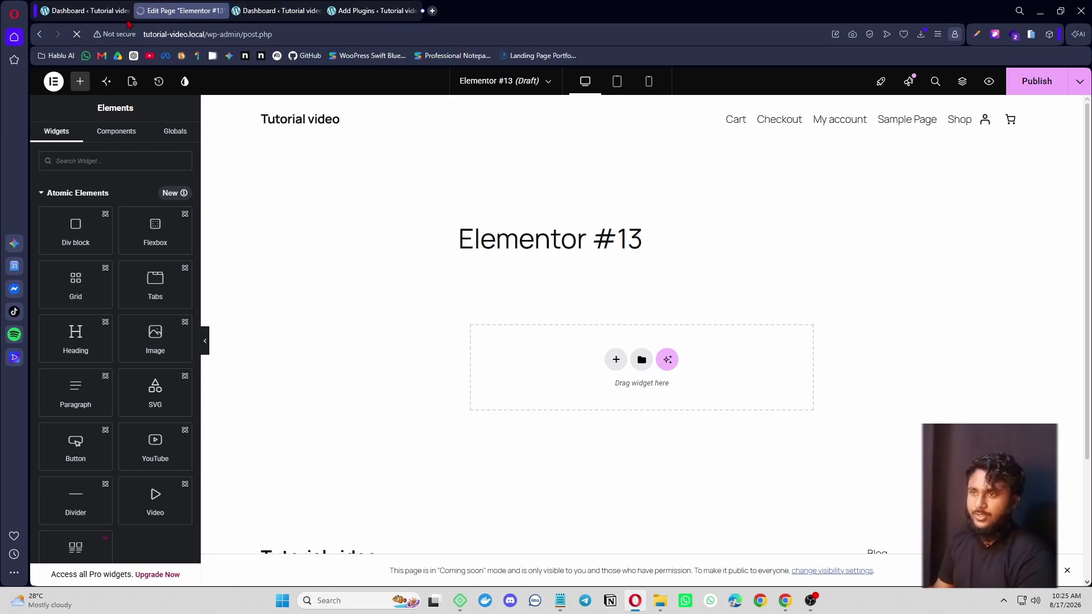
click(85, 10)
mouse_move(62, 279)
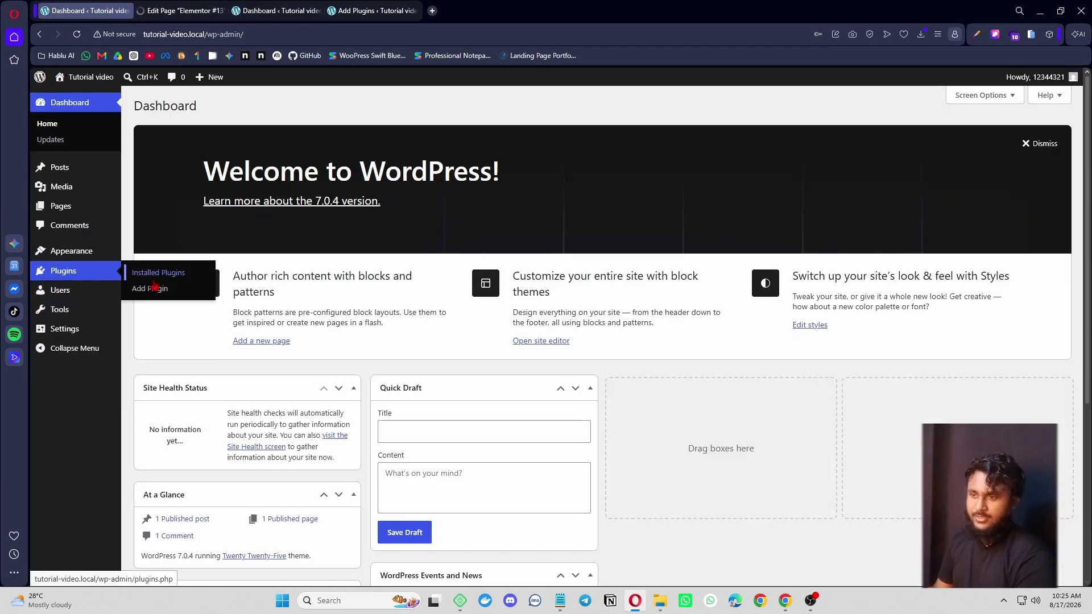
click(175, 276)
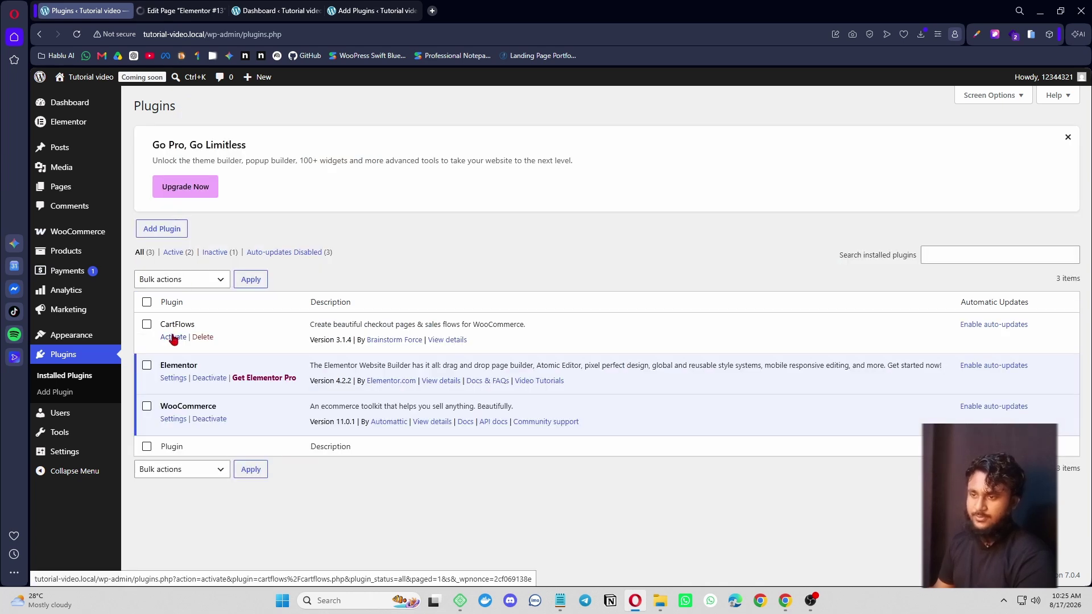
click(173, 337)
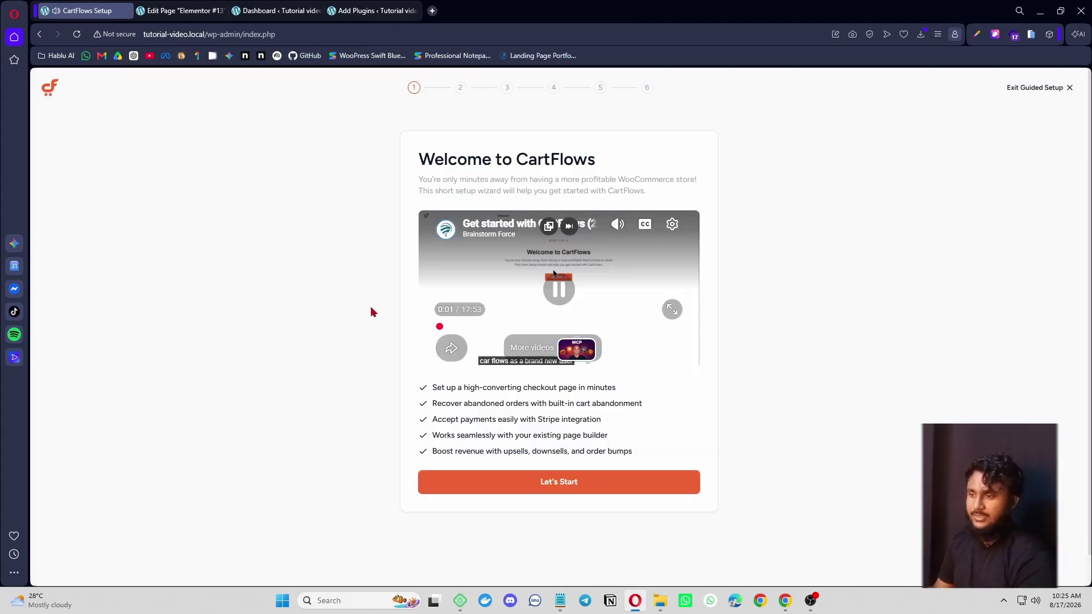
- Exit the CartFlows guided setup and close the empty Elementor #13 page editor
click(1034, 88)
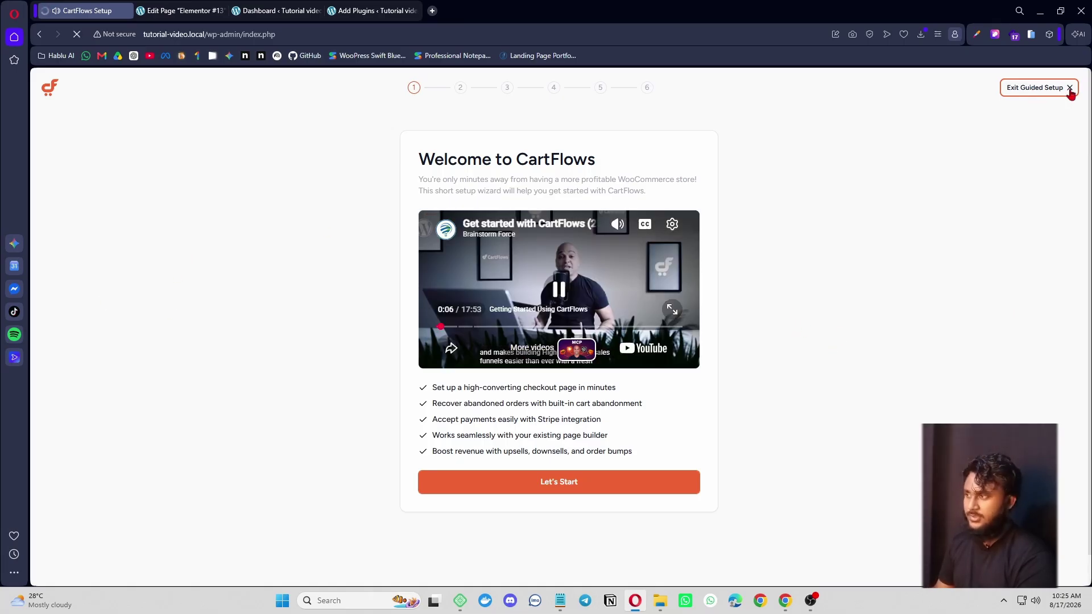
click(182, 12)
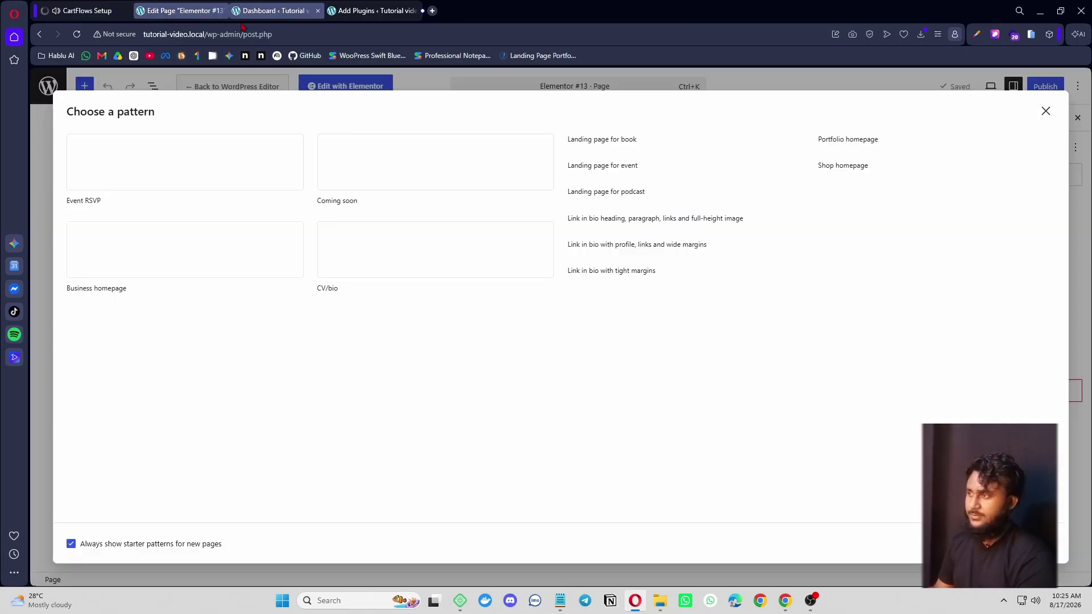
click(1047, 112)
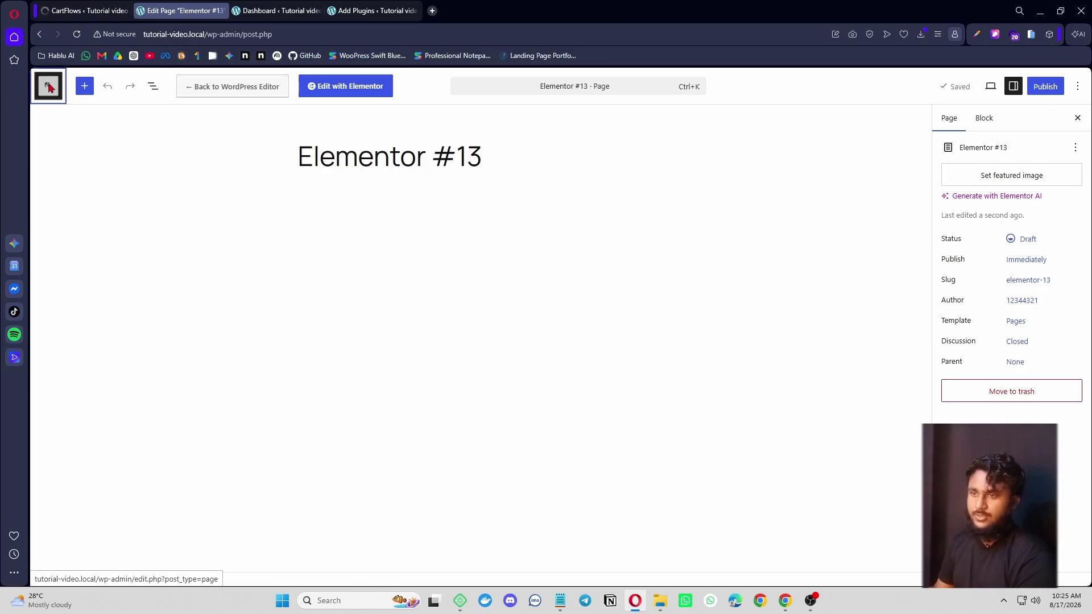
key(ctrl+w)
- Open WordPress's Add New Plugin page in a new tab and switch to it
scroll(431, 425, down, 5)
scroll(431, 426, up, 3)
scroll(432, 429, down, 3)
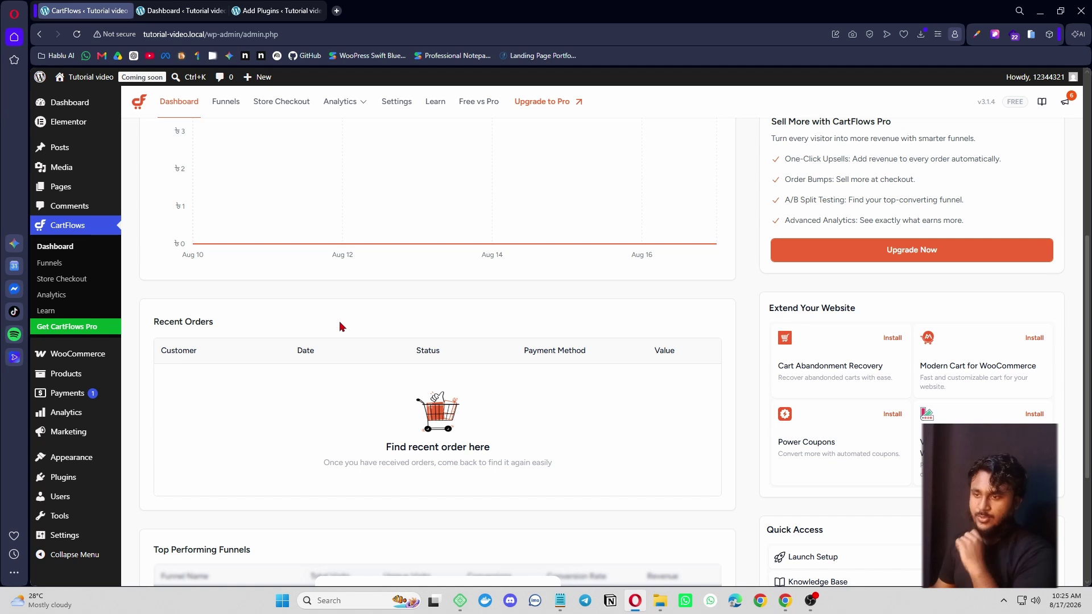
scroll(136, 248, down, 1)
scroll(390, 414, up, 4)
scroll(398, 386, up, 3)
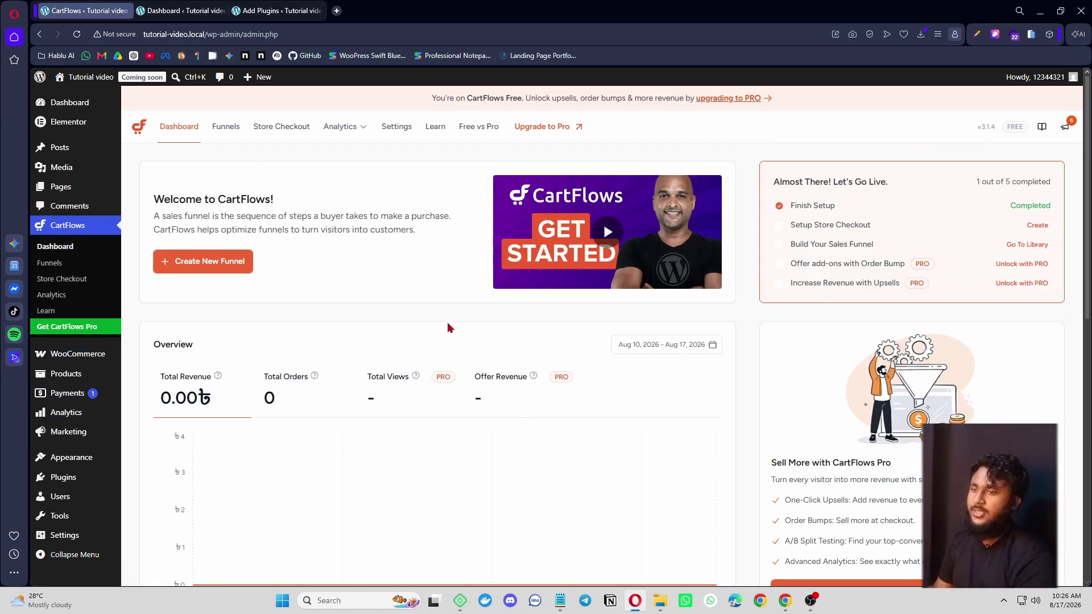
scroll(95, 484, down, 3)
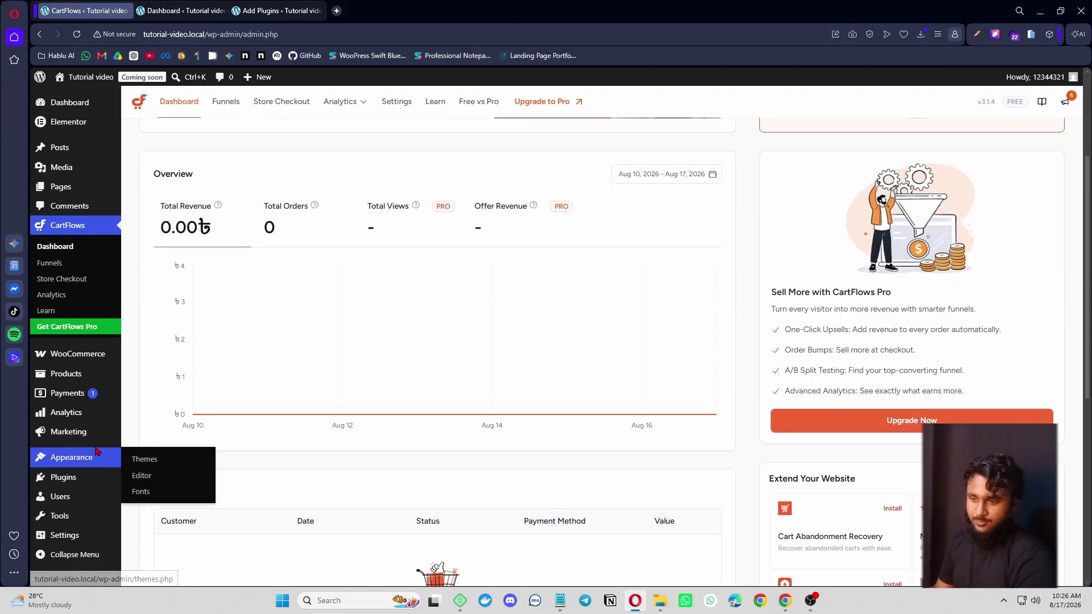
mouse_move(85, 478)
right_click(162, 495)
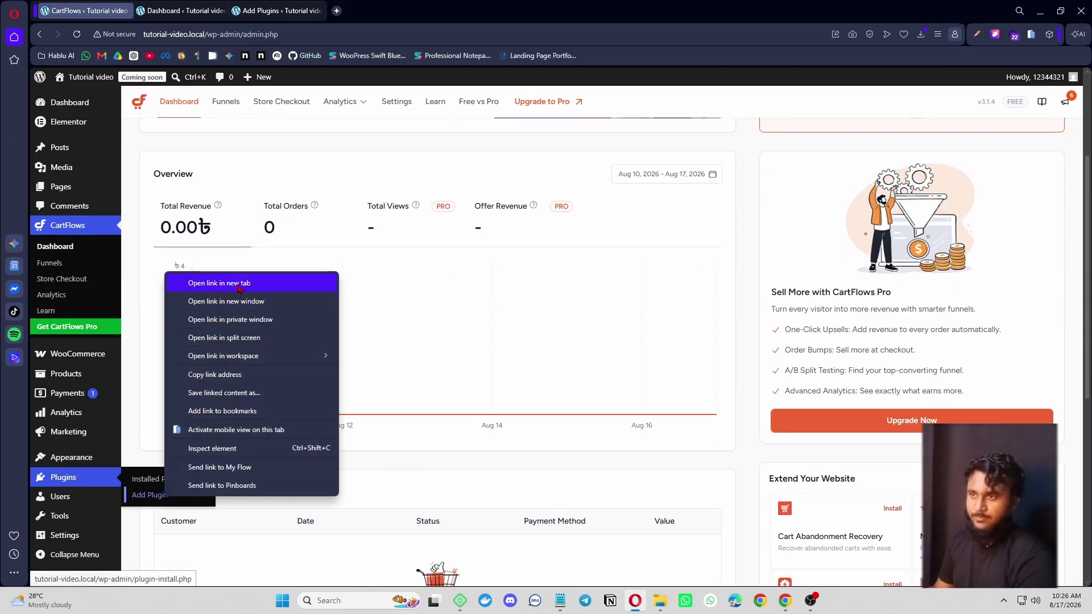
click(238, 288)
click(362, 11)
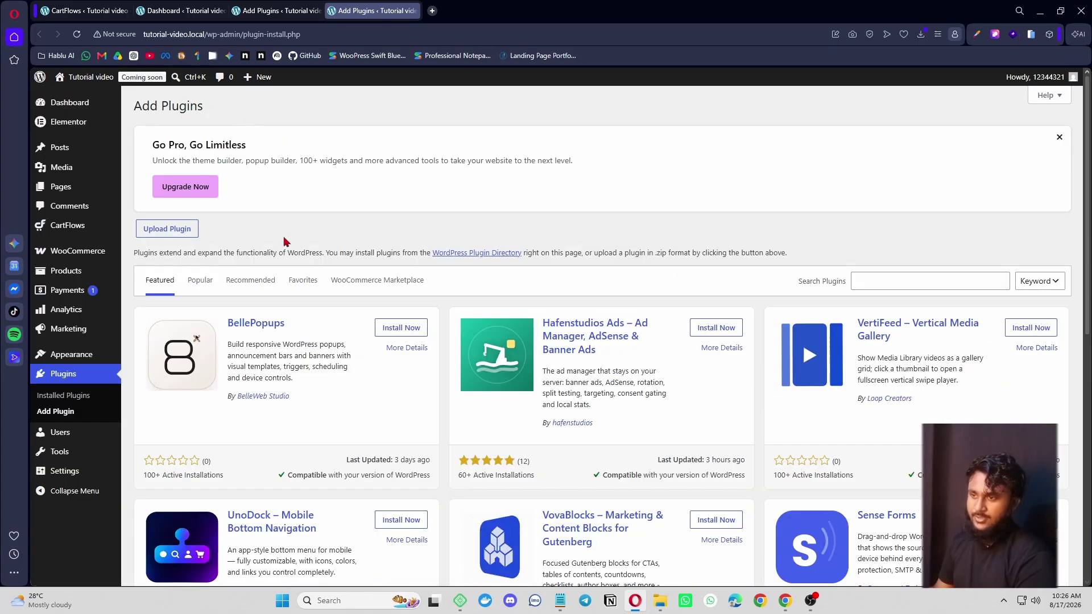
- Select cartflows-pro.zip from the PLugin folder as the plugin upload file
click(159, 230)
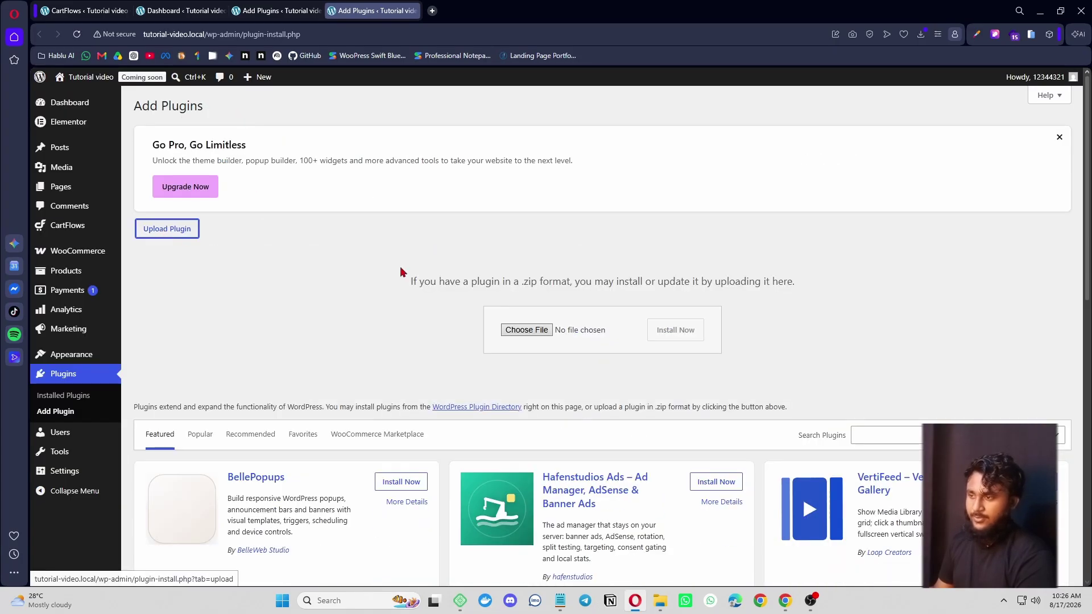
click(534, 334)
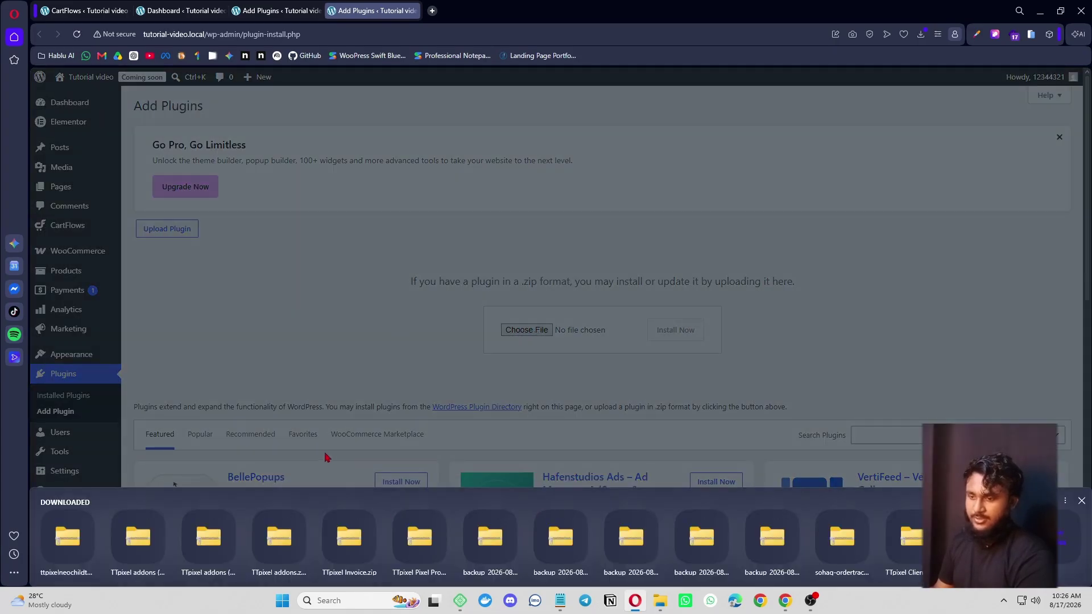
click(1053, 538)
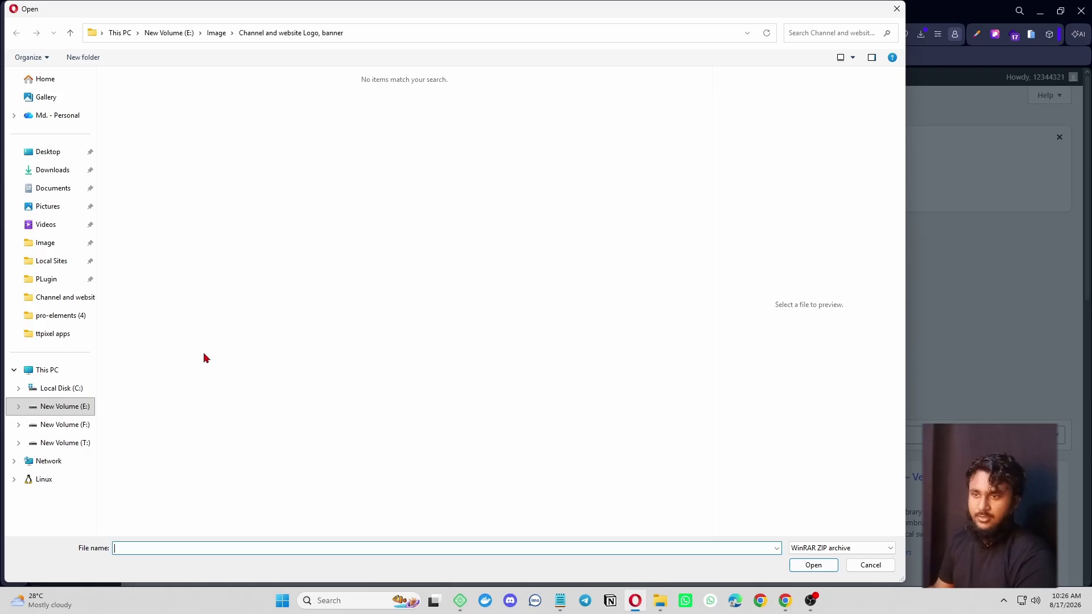
click(48, 279)
click(161, 108)
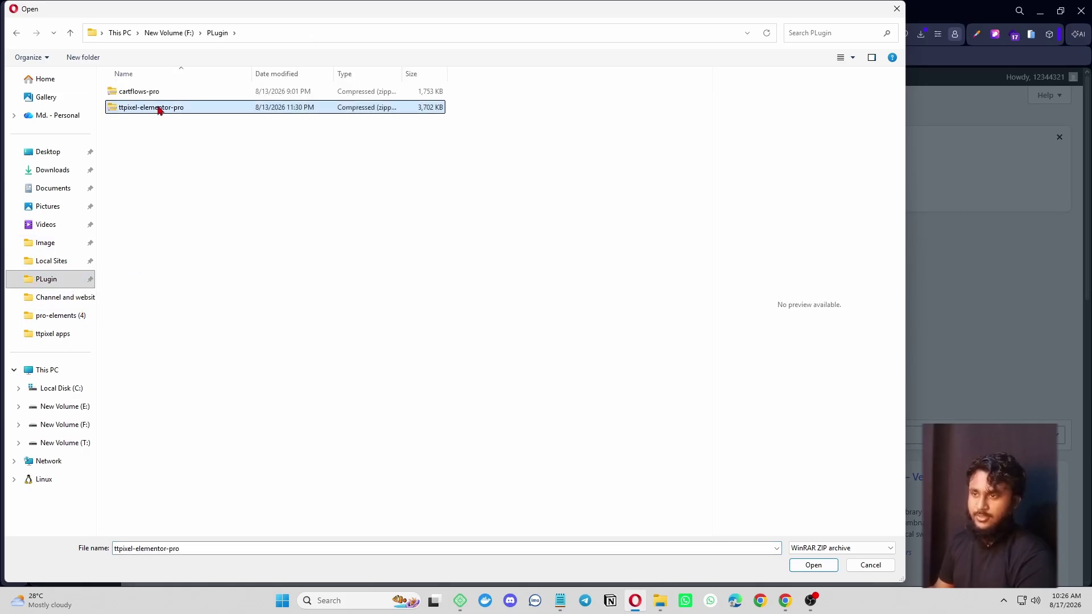
click(165, 93)
click(805, 564)
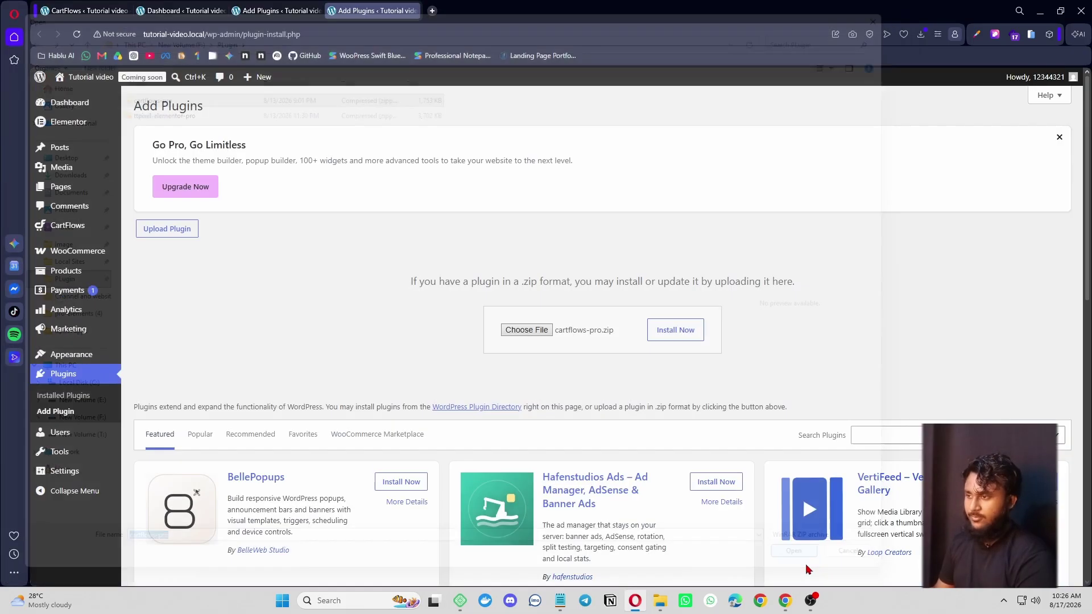
- Install and activate CartFlows Pro, then go back to Add Plugins and note the required version
click(685, 331)
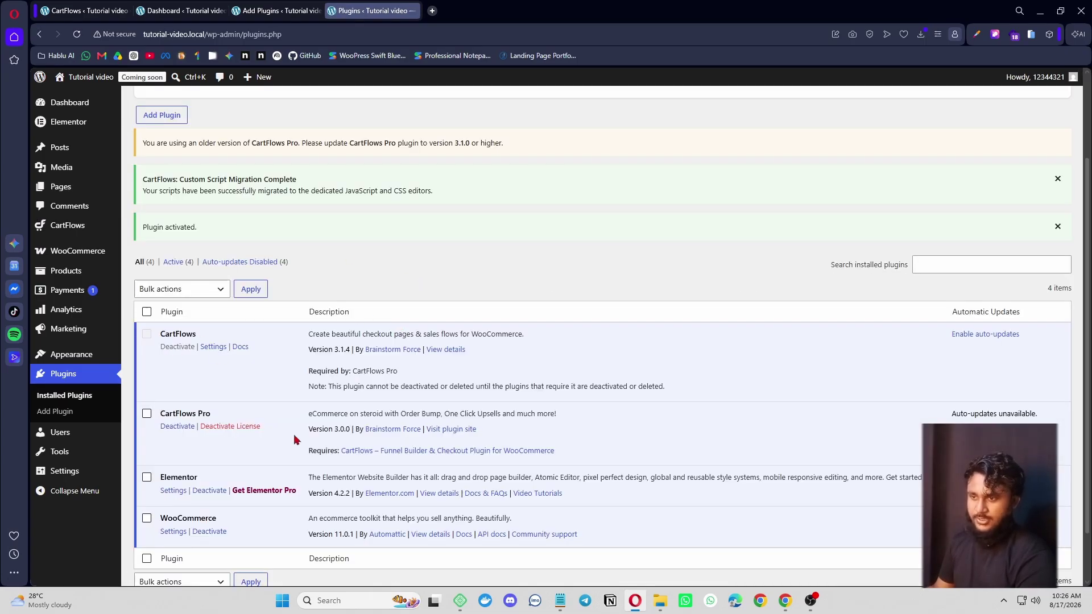
scroll(294, 439, up, 2)
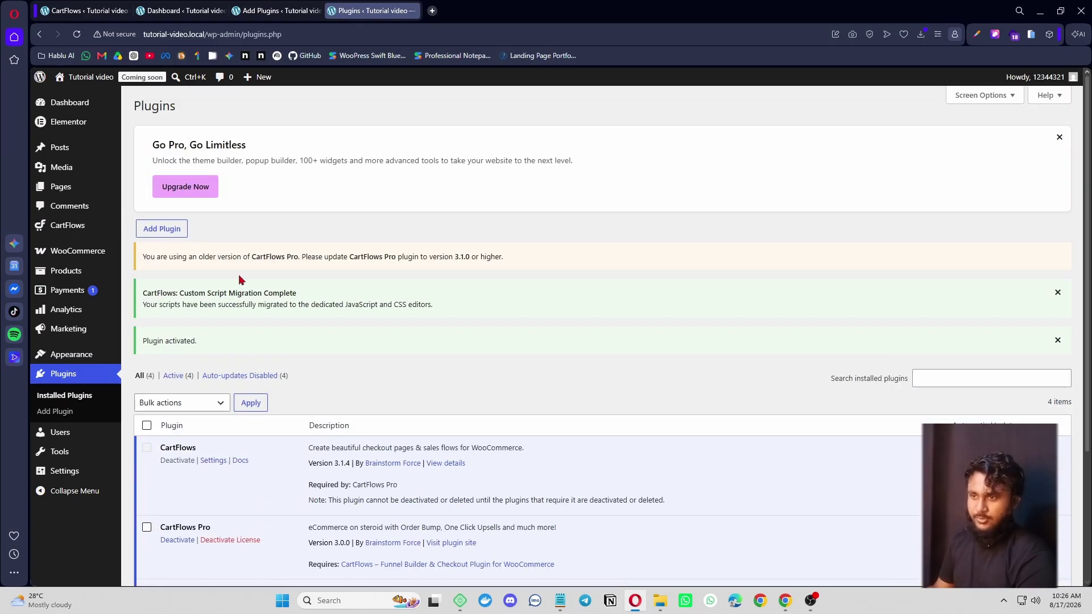
click(162, 229)
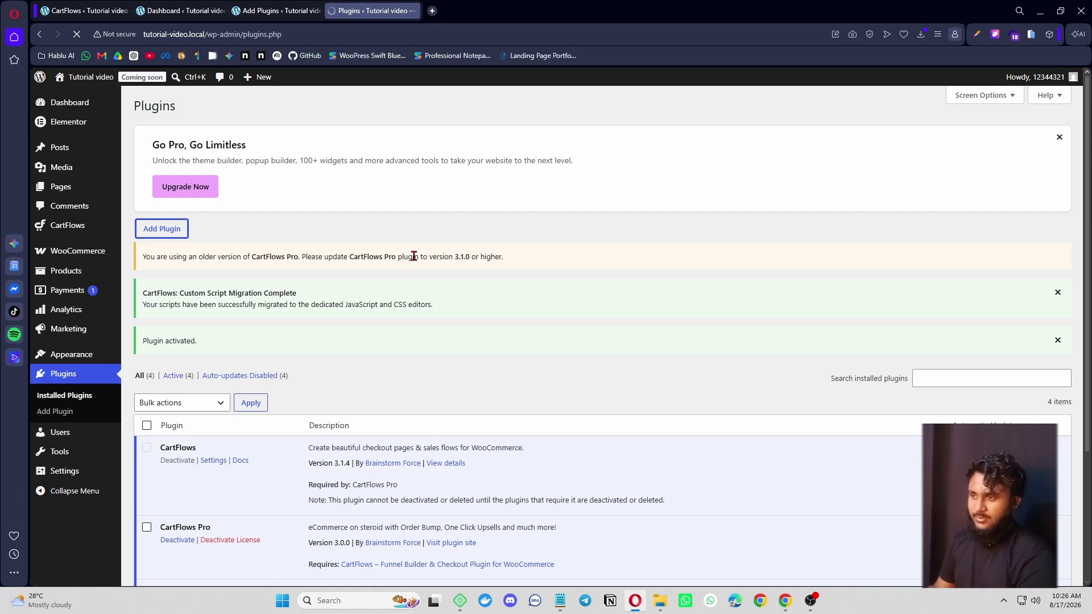
drag(413, 257, 535, 264)
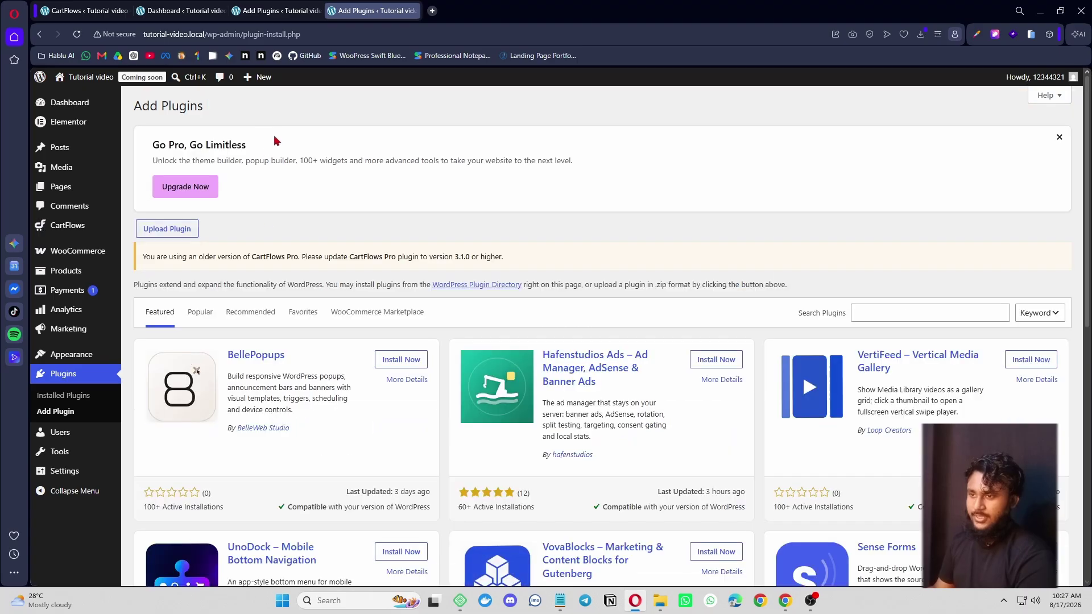
- Upload and install ttpixel-elementor-pro.zip to add PRO Elements
click(169, 231)
click(527, 370)
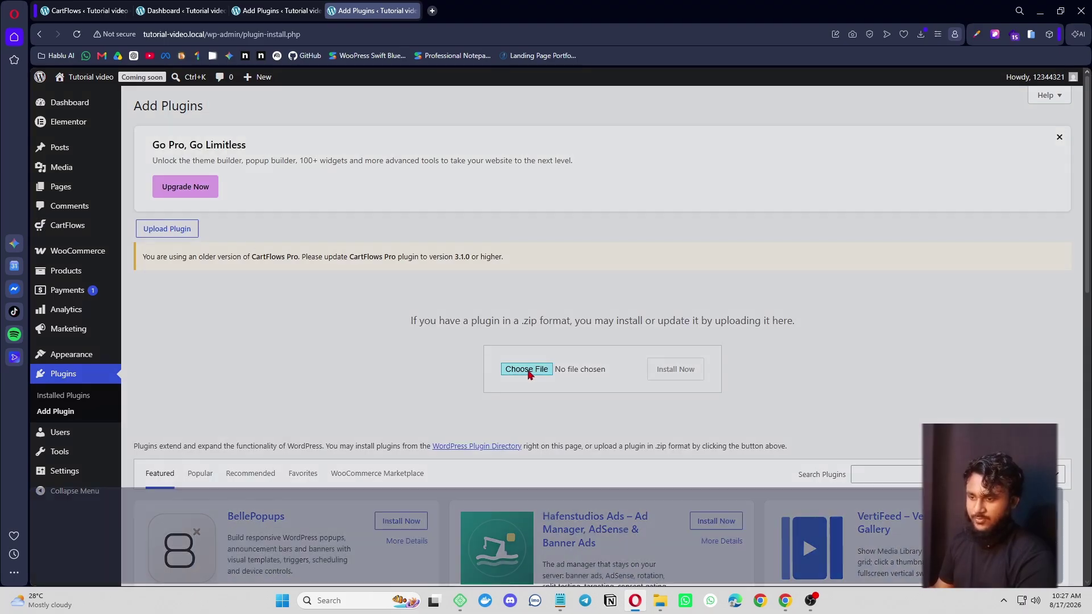
click(360, 343)
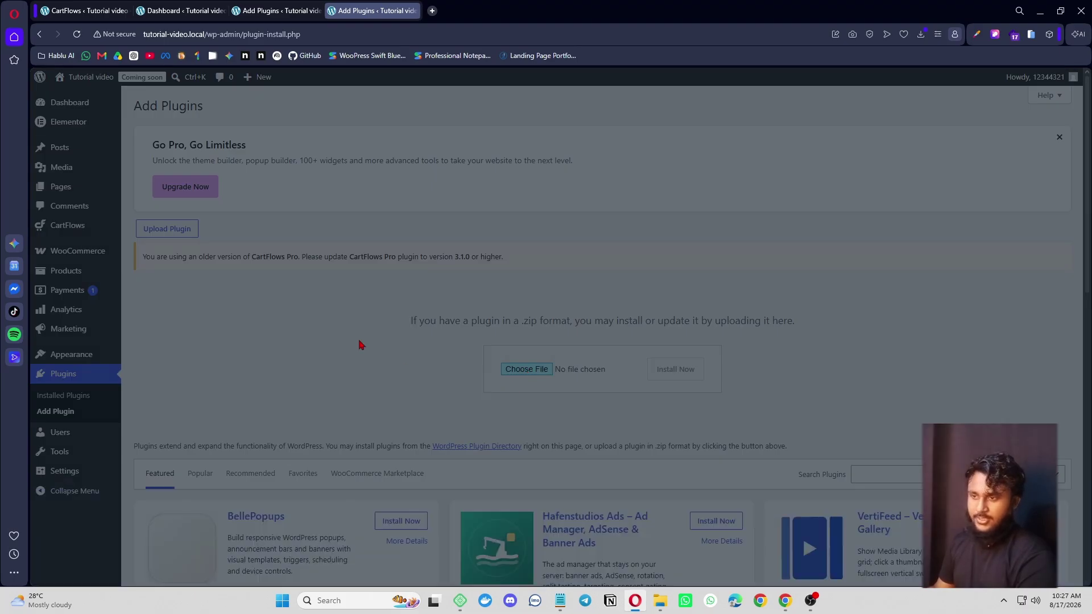
click(171, 107)
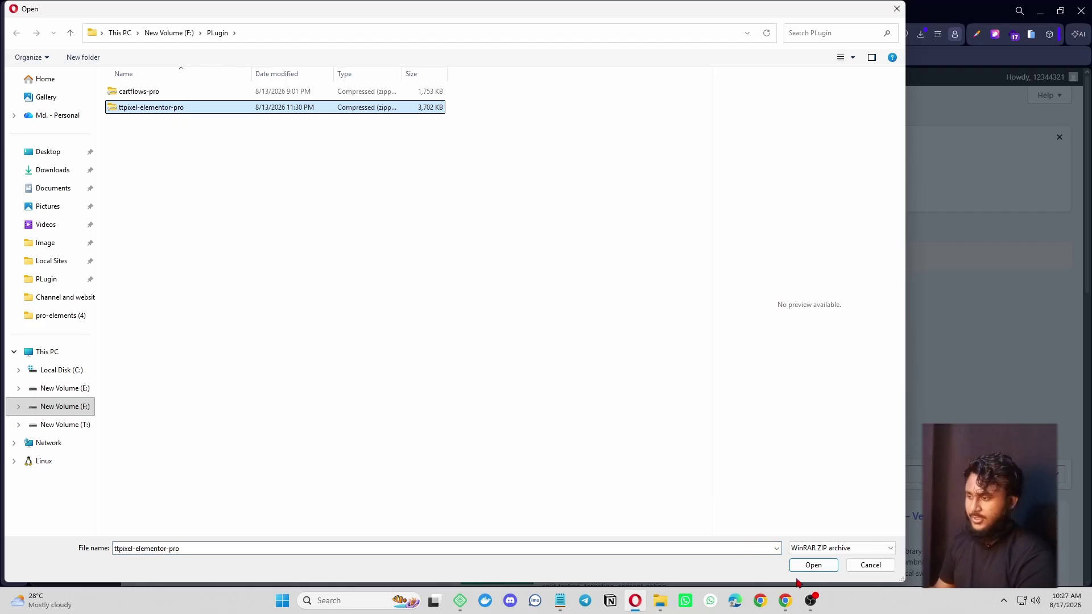
click(813, 565)
click(682, 370)
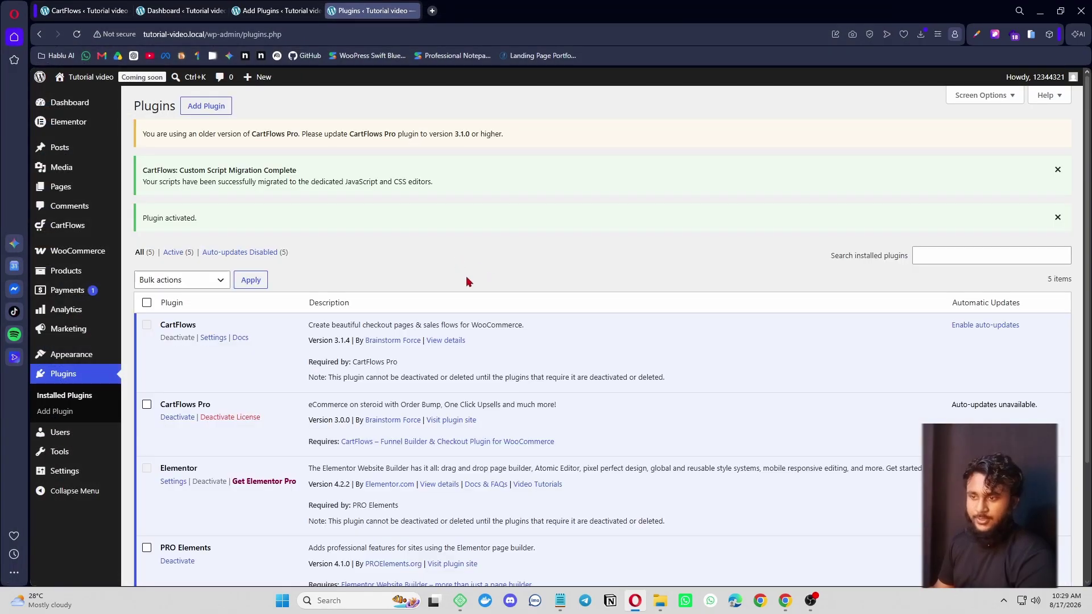
- Dismiss the CartFlows script migration and Plugin activated notices
scroll(466, 282, down, 5)
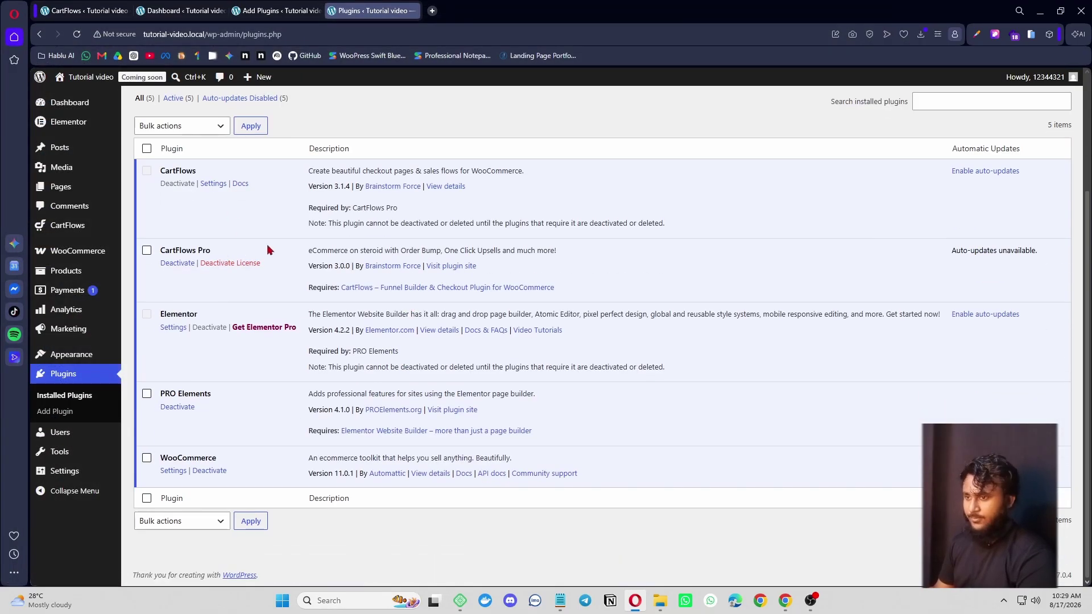
scroll(385, 383, up, 3)
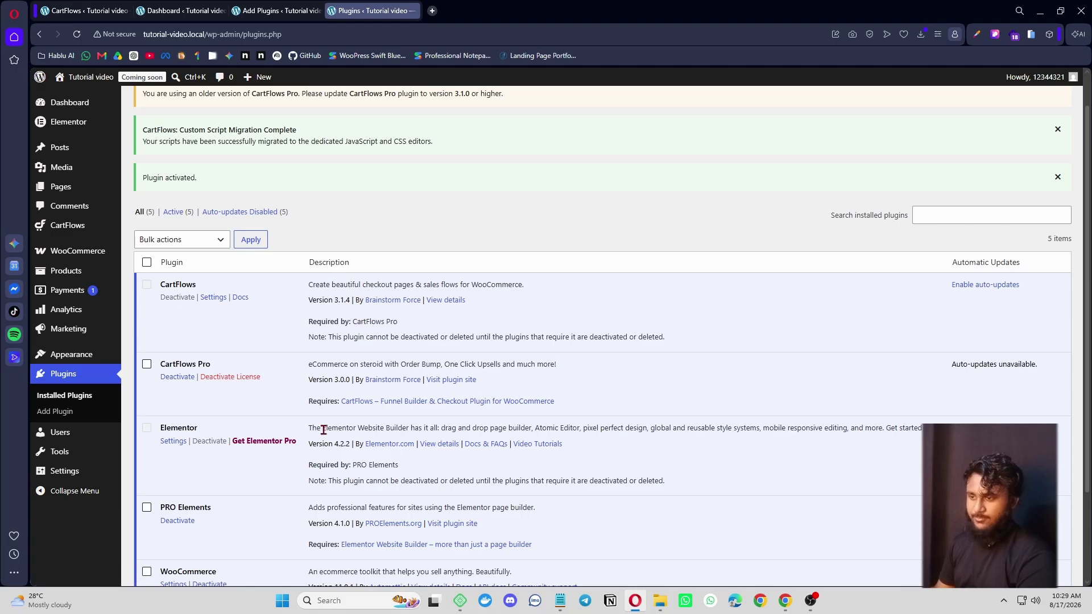
scroll(311, 426, up, 2)
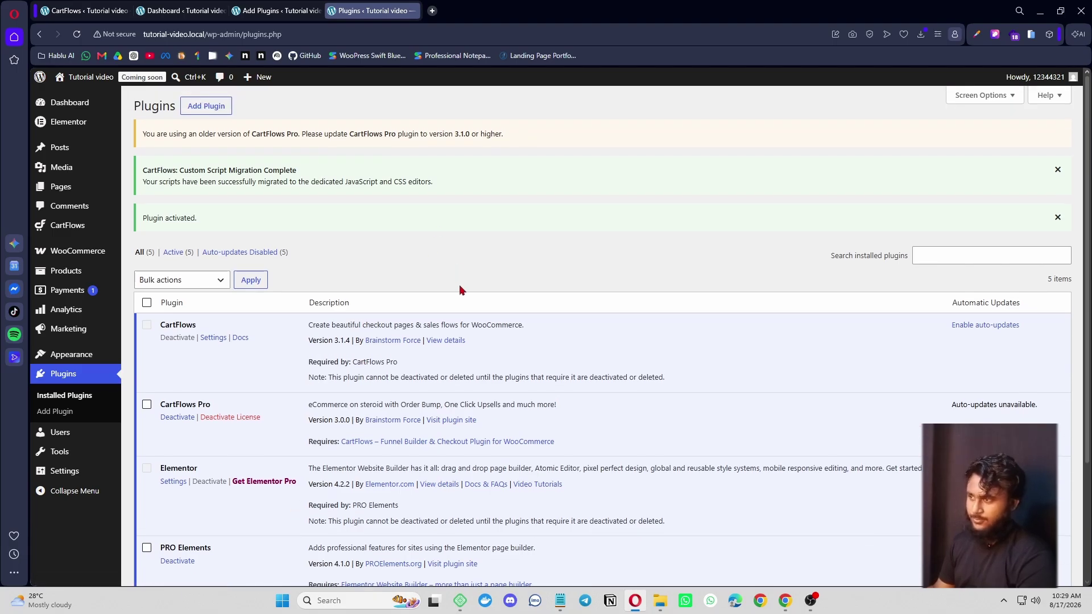
click(1057, 171)
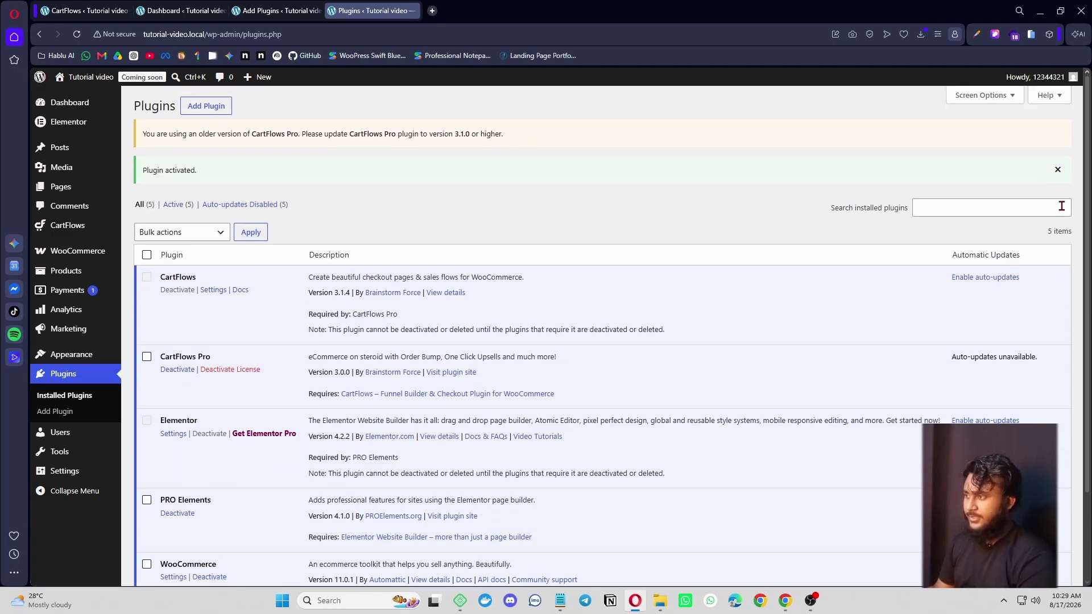
click(1057, 169)
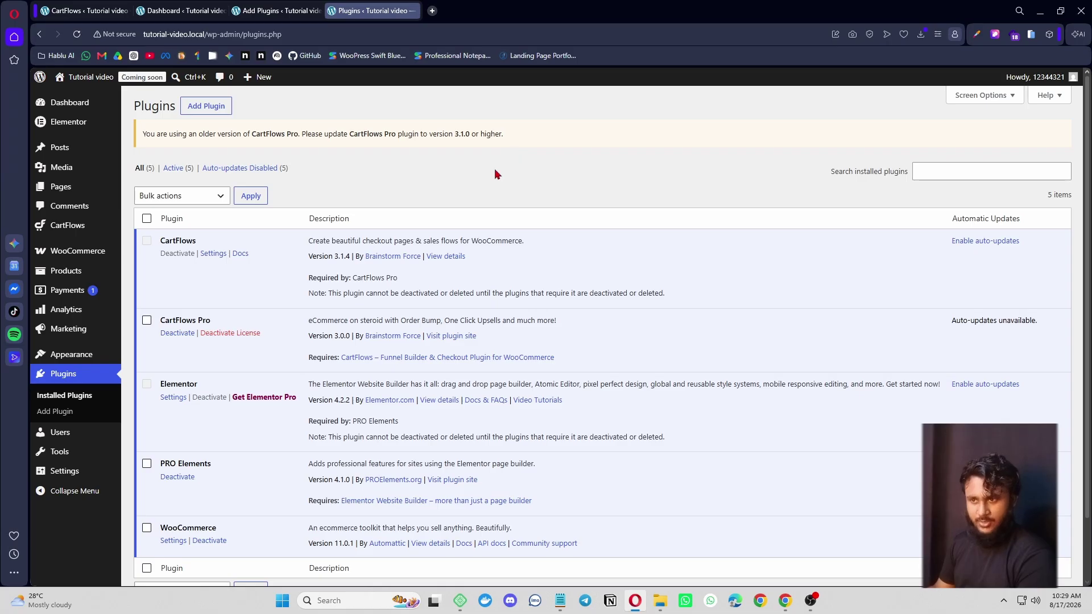
- Open the Add New Product editor in a new tab
mouse_move(88, 278)
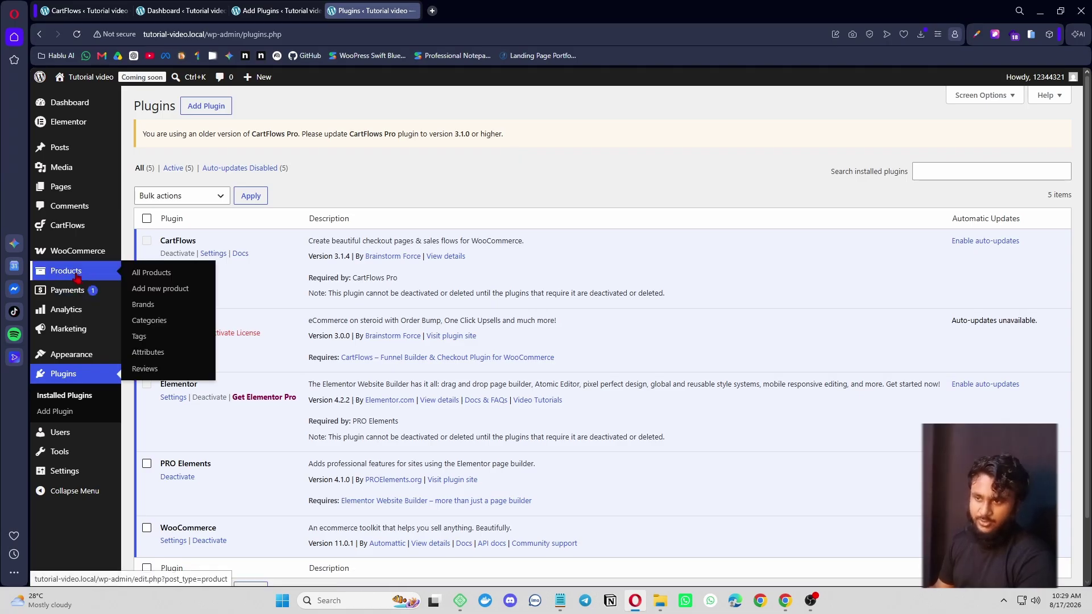
right_click(165, 291)
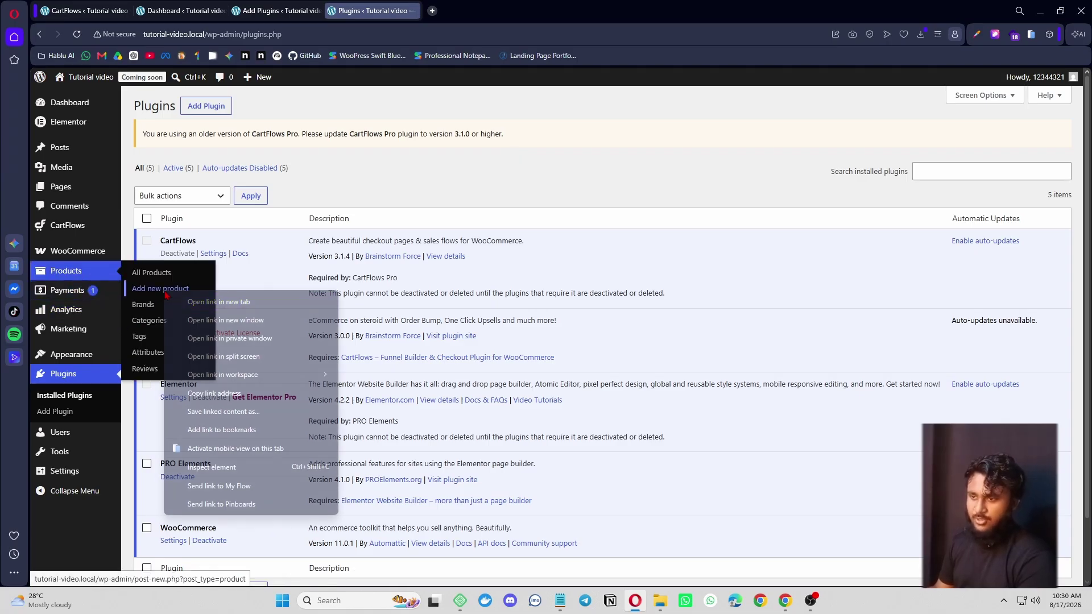
click(229, 306)
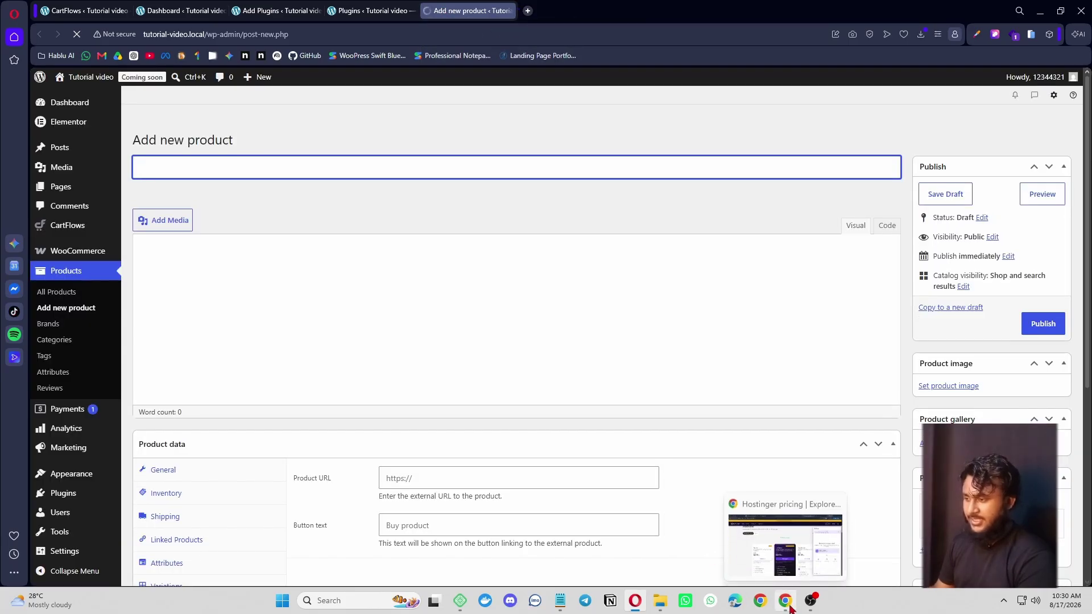
- Select the accessoriesbd checkout URL in Chrome, then open a blank tab in Opera
click(790, 607)
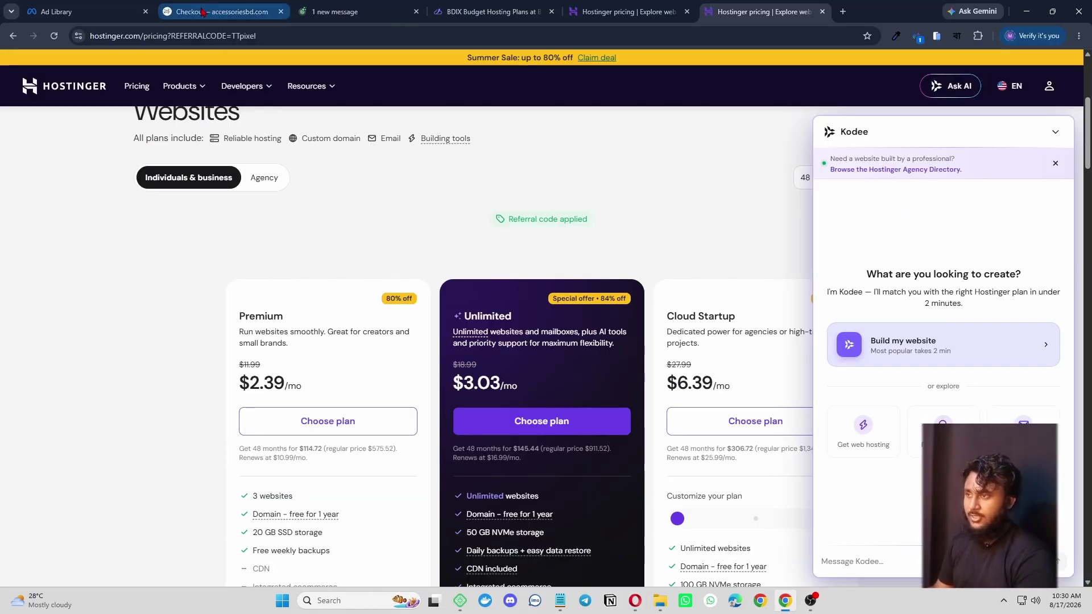
click(222, 11)
click(317, 35)
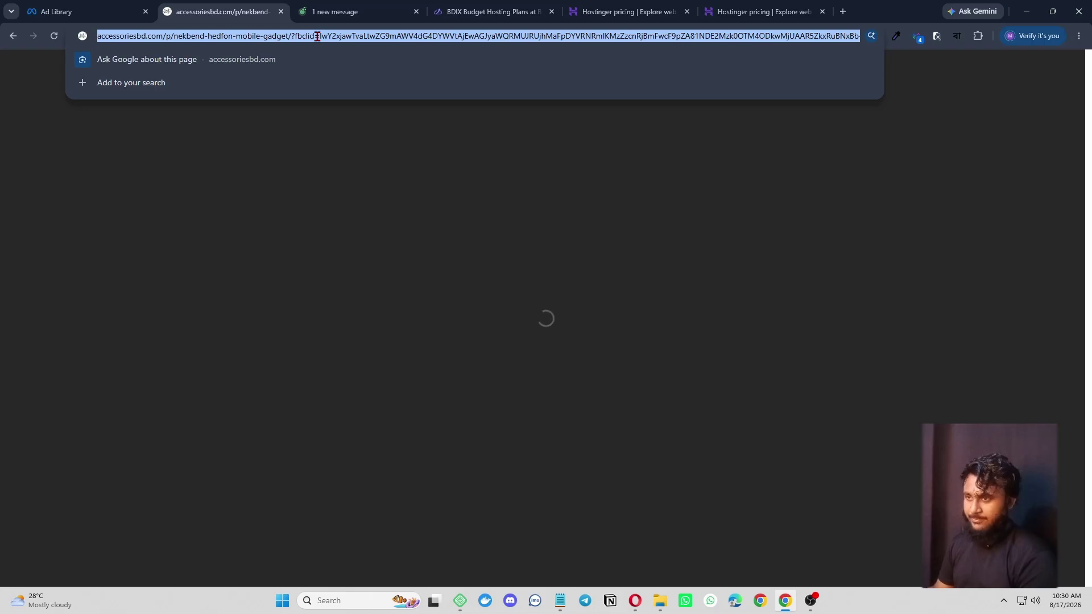
click(1023, 11)
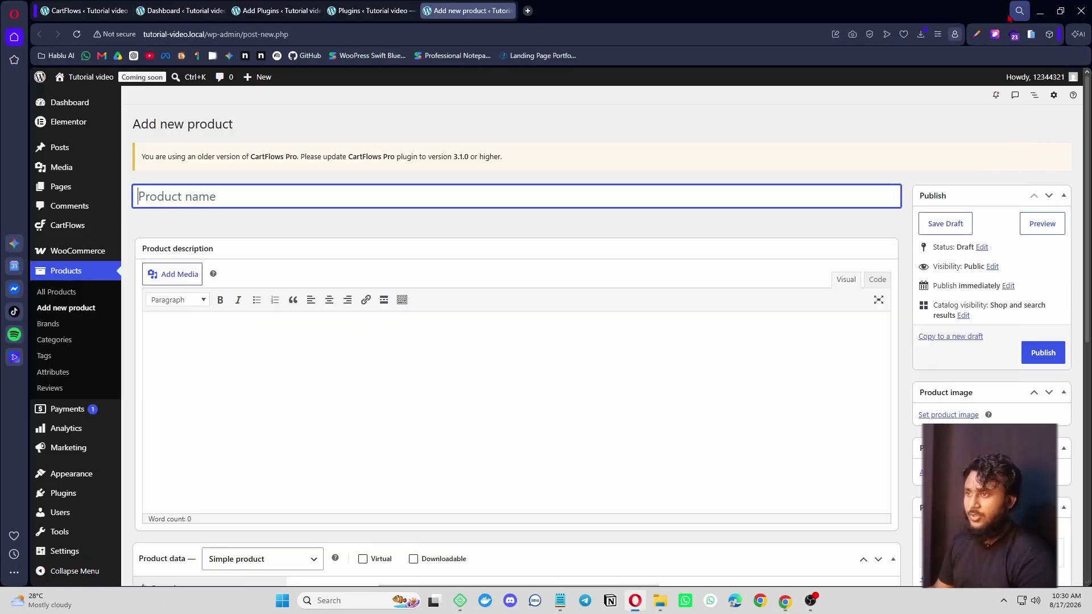
click(527, 10)
- Load the pasted accessoriesbd checkout URL, select the product name, and open Inspect Mode
key(ctrl+v)
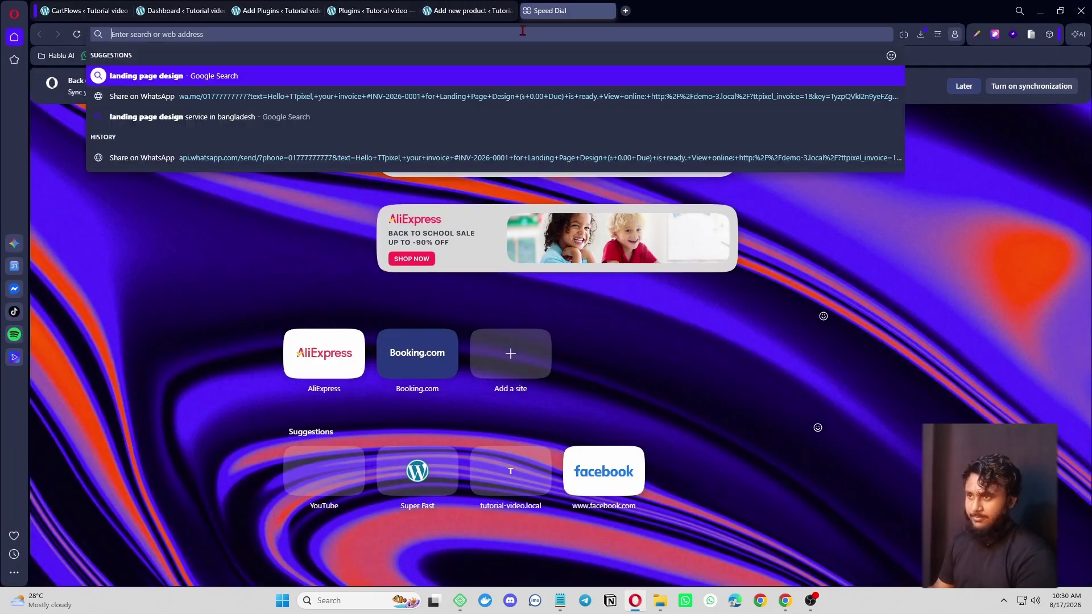
key(Return)
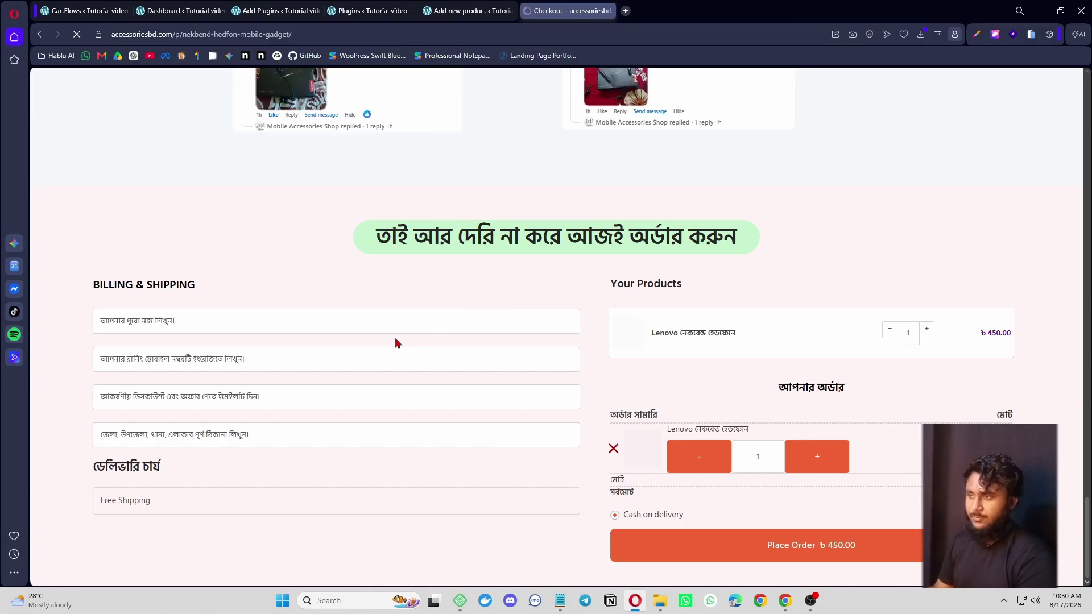
scroll(520, 312, up, 10)
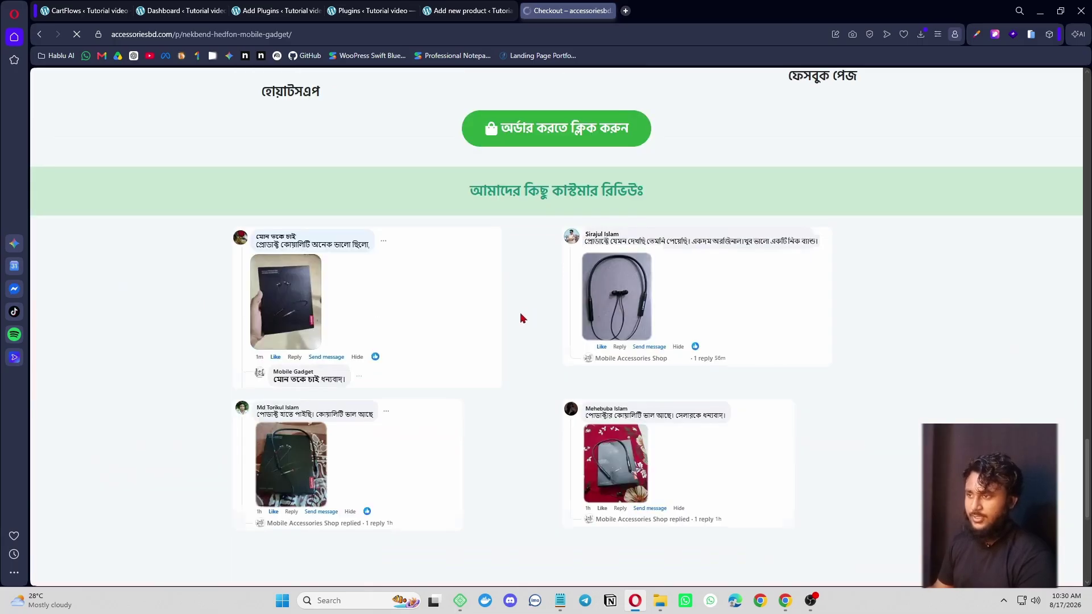
scroll(538, 301, down, 8)
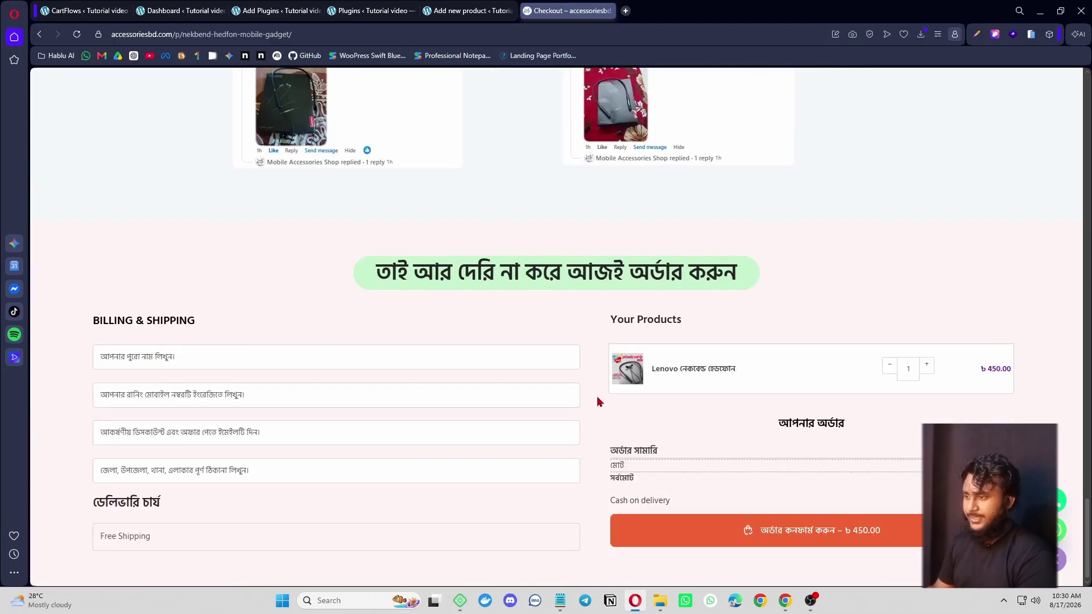
drag(652, 372, 730, 373)
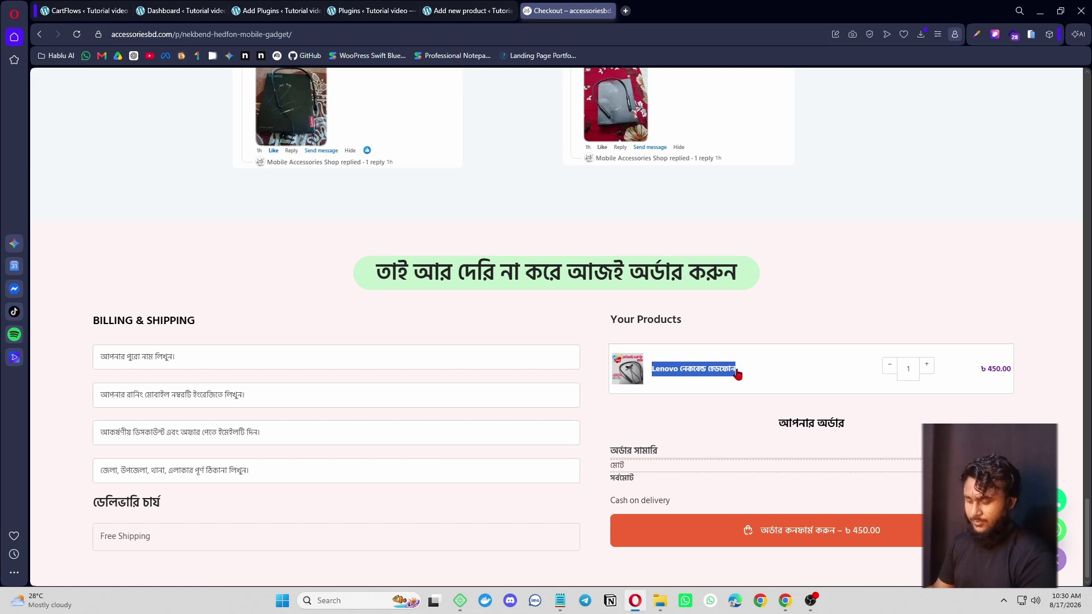
click(995, 34)
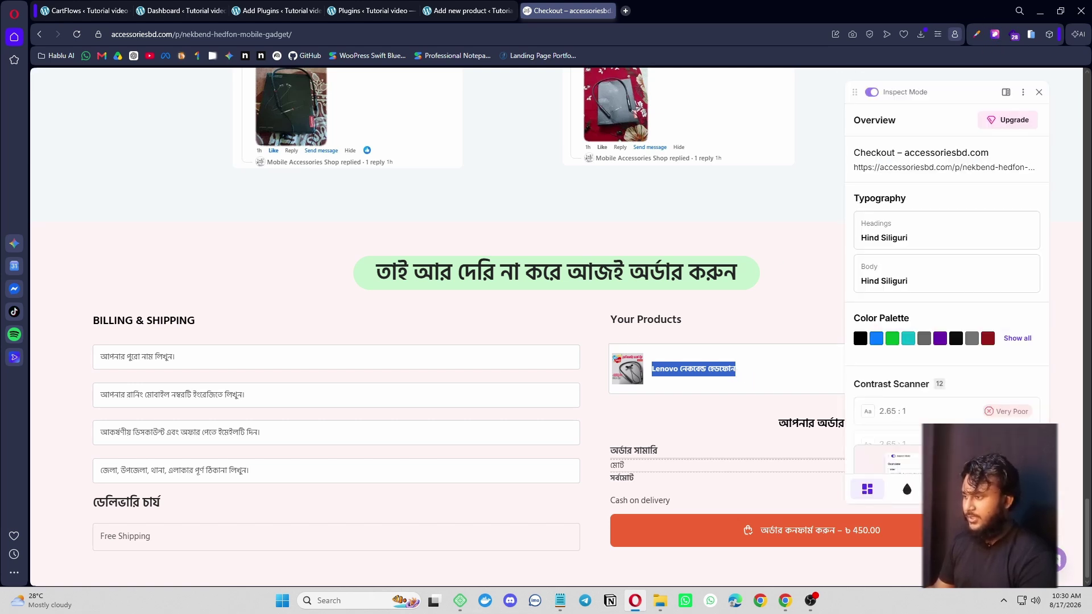
- Download the product screenshots, headphone promo image, phone call and WhatsApp icons from the Assets list
click(948, 490)
scroll(965, 236, up, 5)
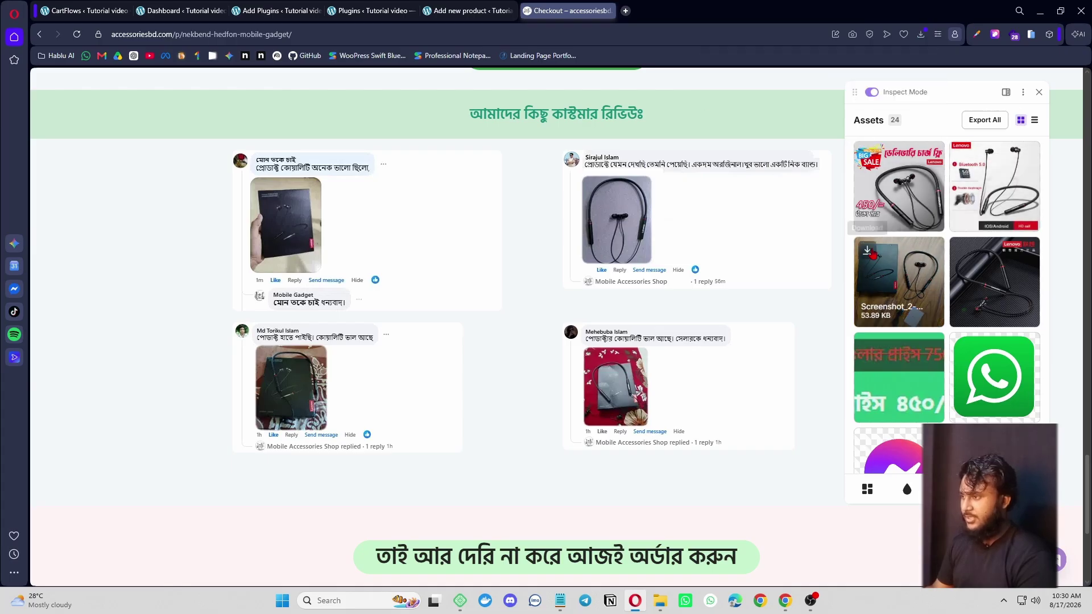
click(868, 251)
scroll(968, 252, down, 3)
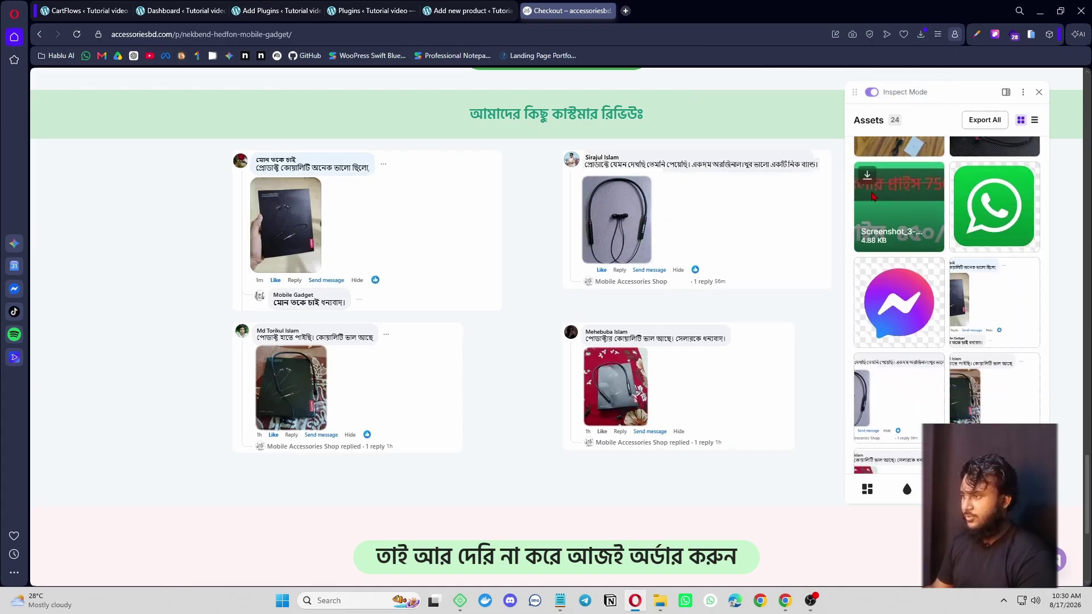
click(965, 177)
scroll(967, 183, down, 3)
click(869, 196)
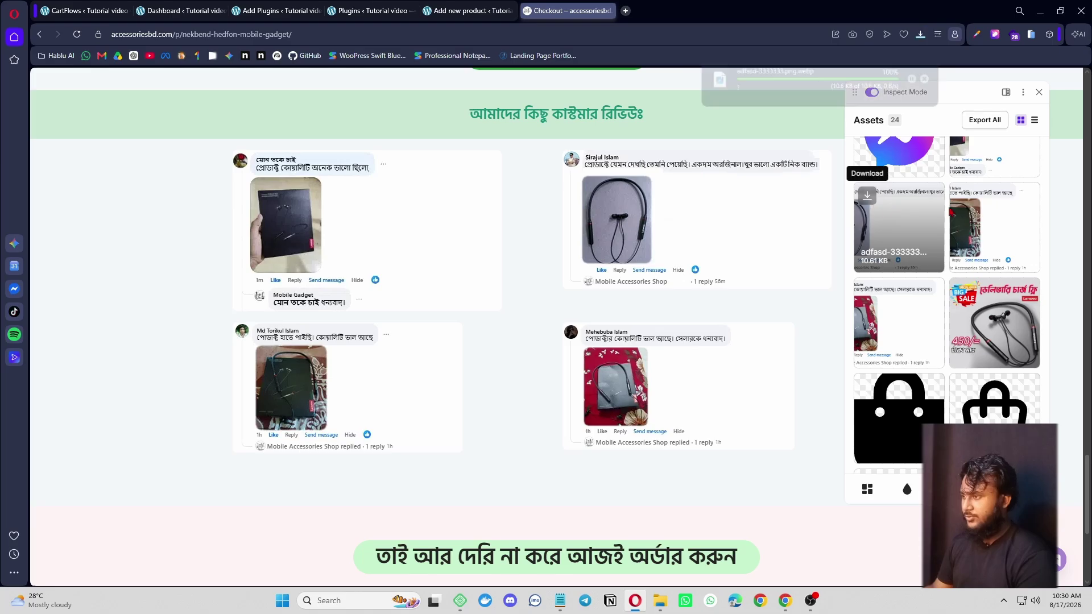
click(868, 291)
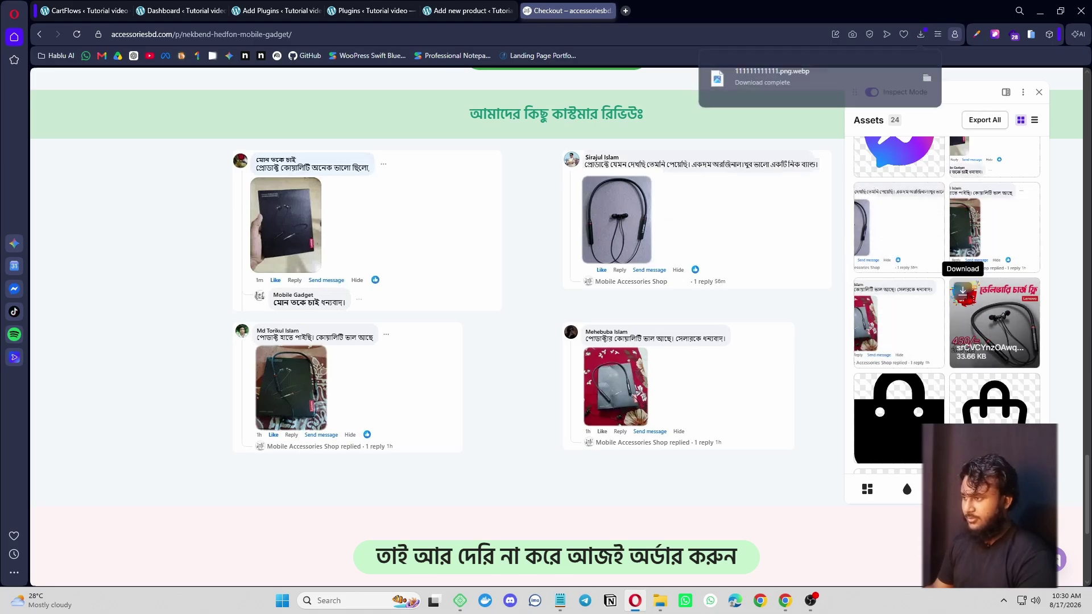
scroll(921, 330, down, 3)
click(868, 238)
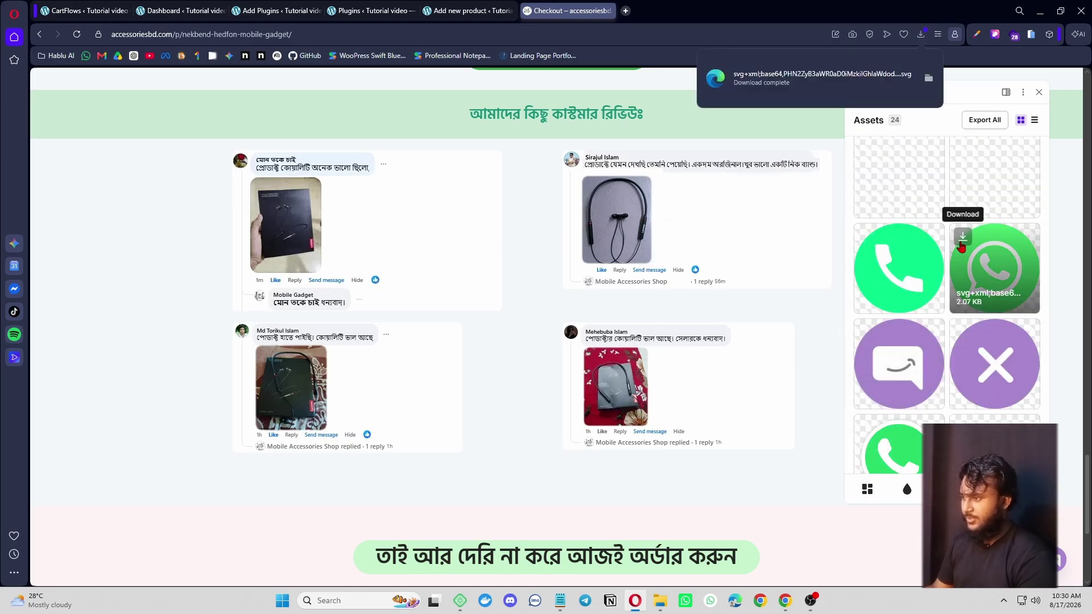
click(868, 333)
- Inspect the customer reviews section's styling and close the Add Plugins tab
scroll(897, 358, down, 2)
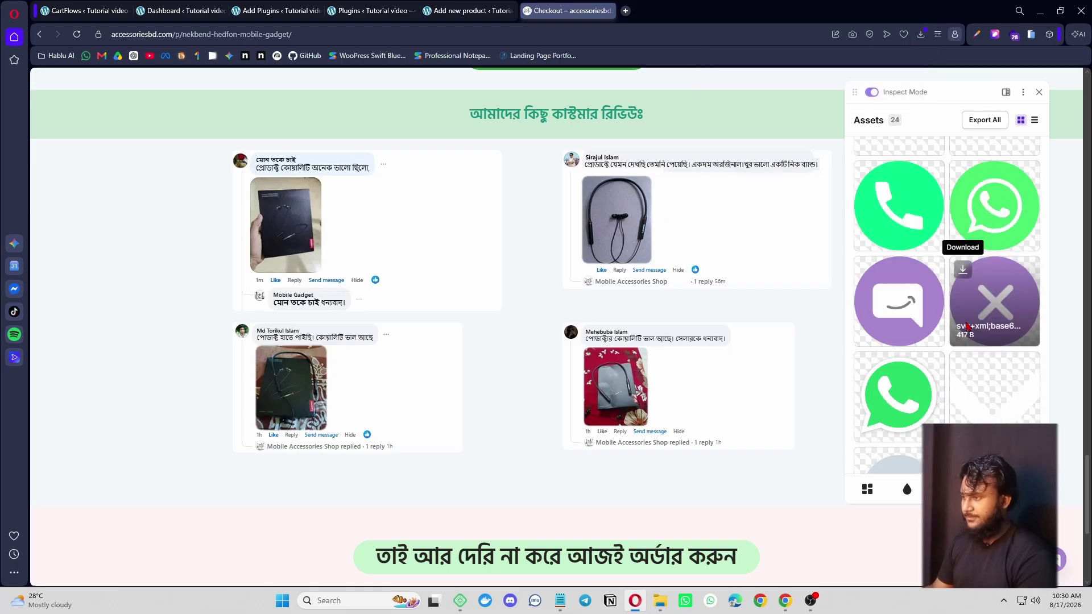
scroll(165, 323, down, 5)
scroll(165, 322, up, 6)
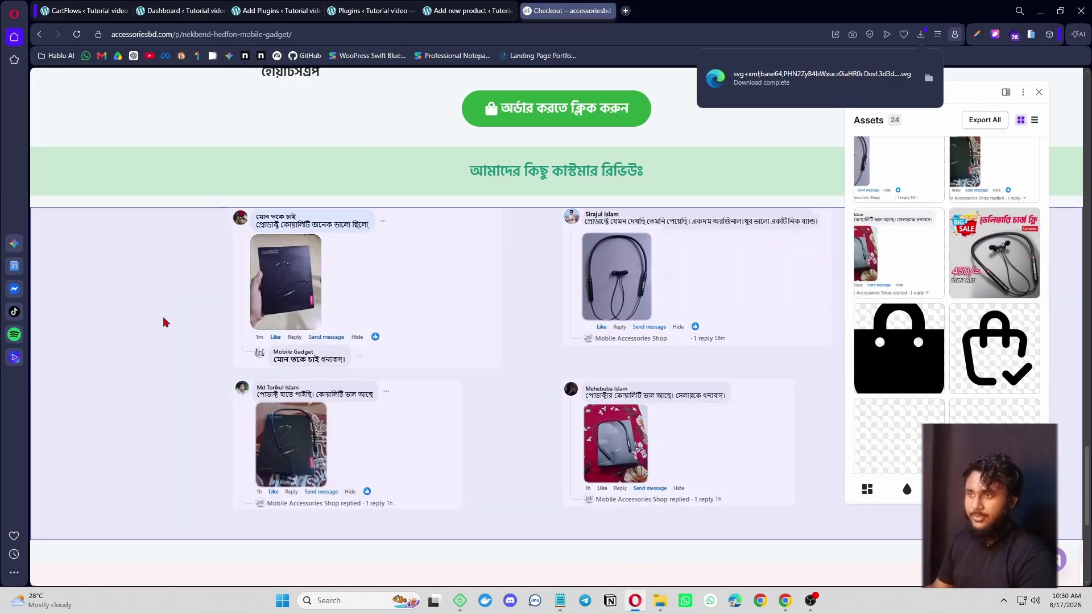
click(163, 322)
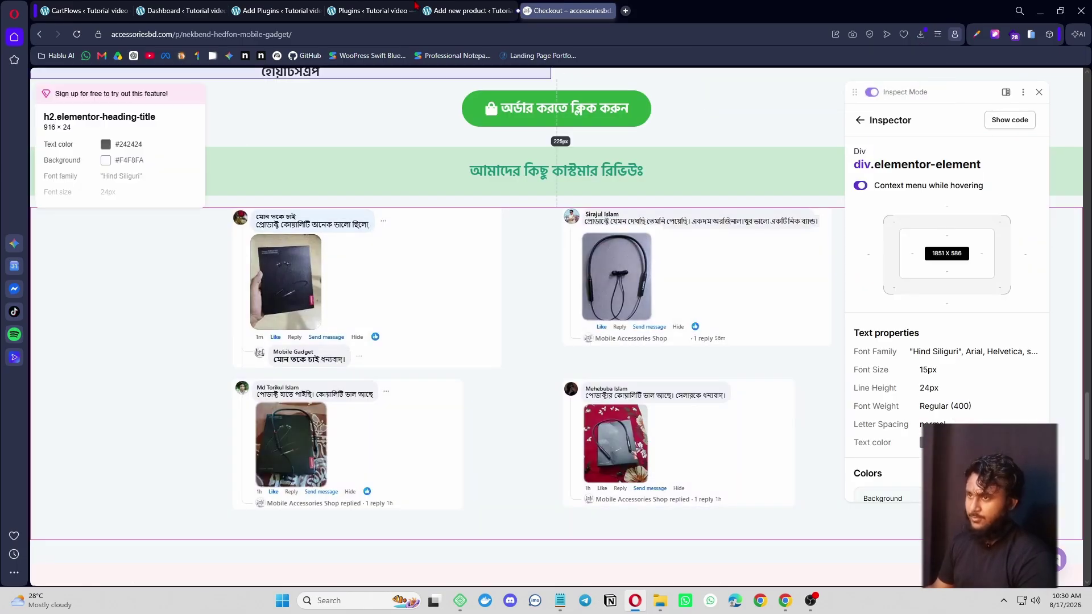
click(267, 8)
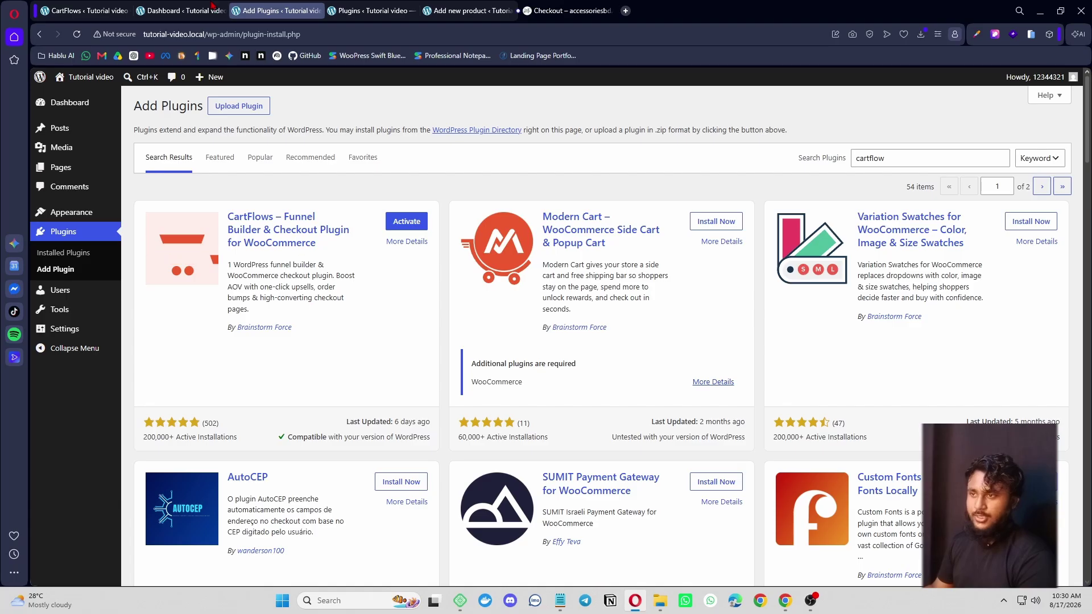
click(318, 10)
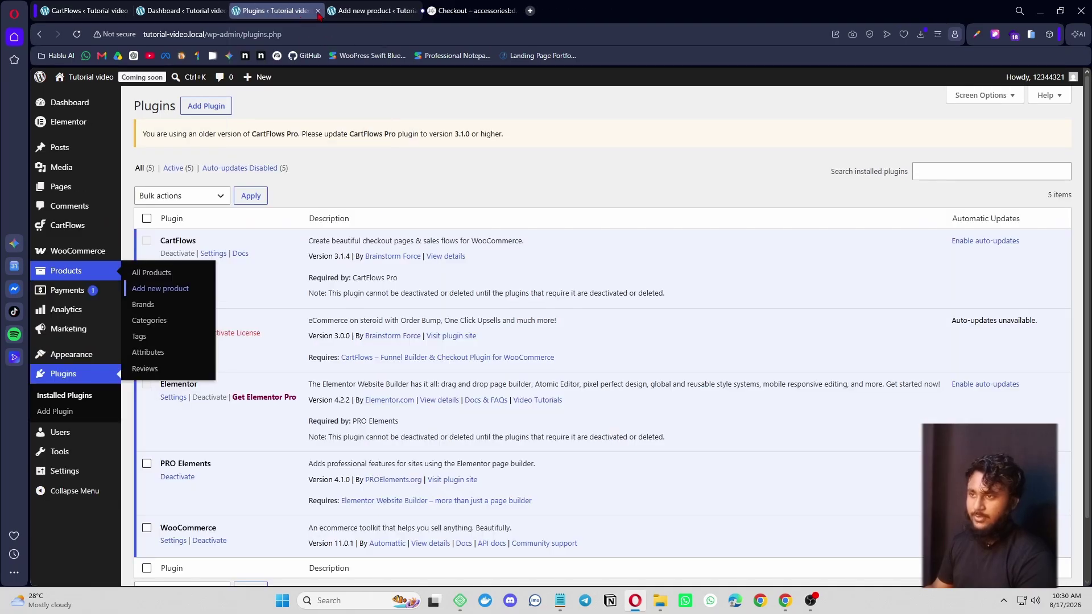
- Close the Plugins and CartFlows tabs and paste Lenovo নেকবেন্ড হেডফোন as the product name
click(317, 10)
click(182, 10)
click(97, 12)
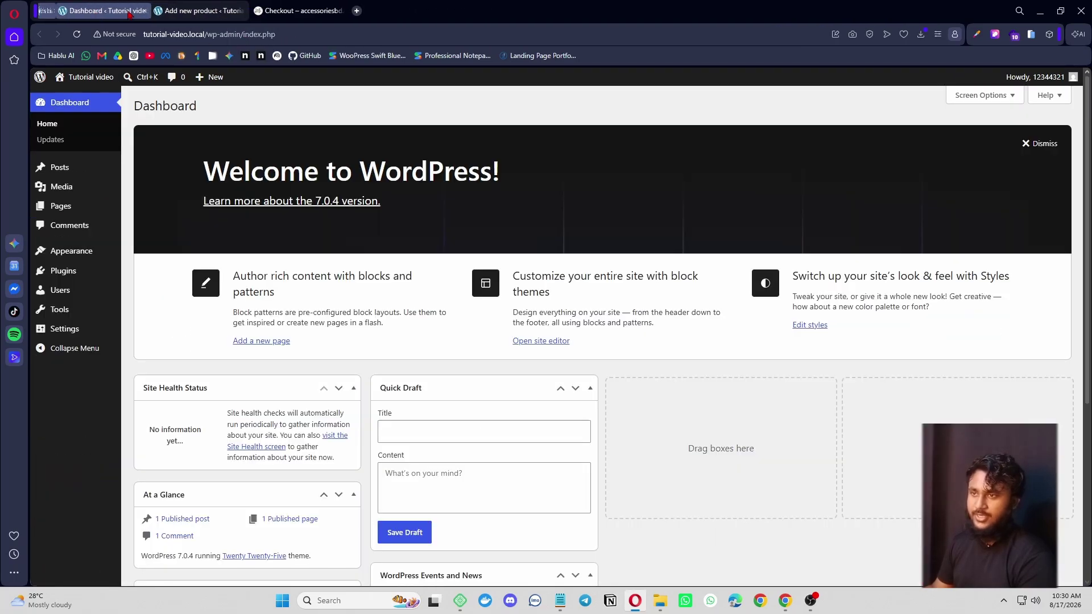
click(126, 10)
click(179, 11)
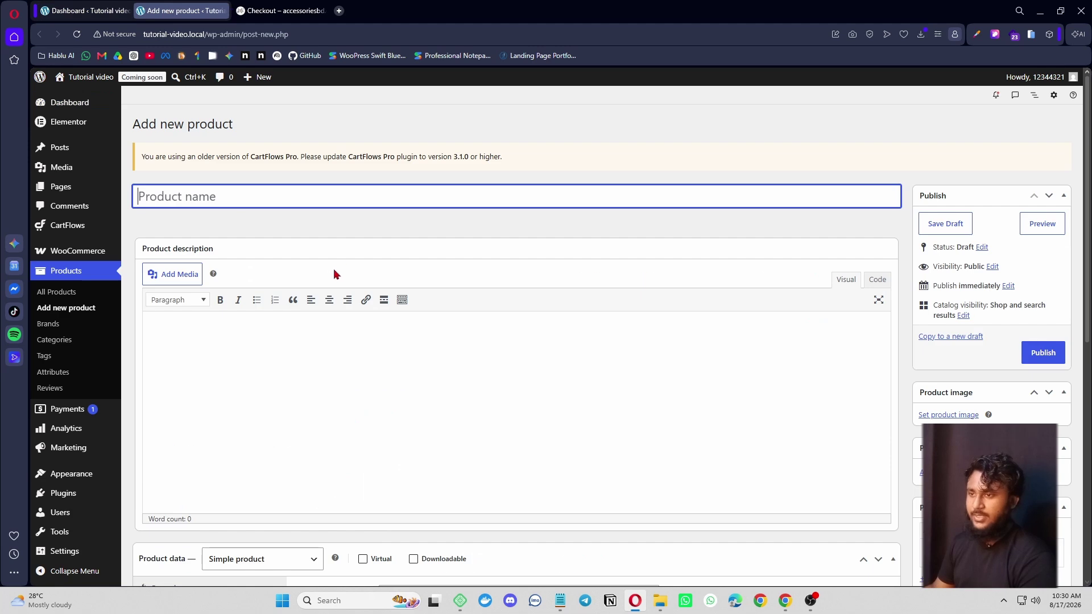
text(Lenovo নেকবেন্ড হেডফোন)
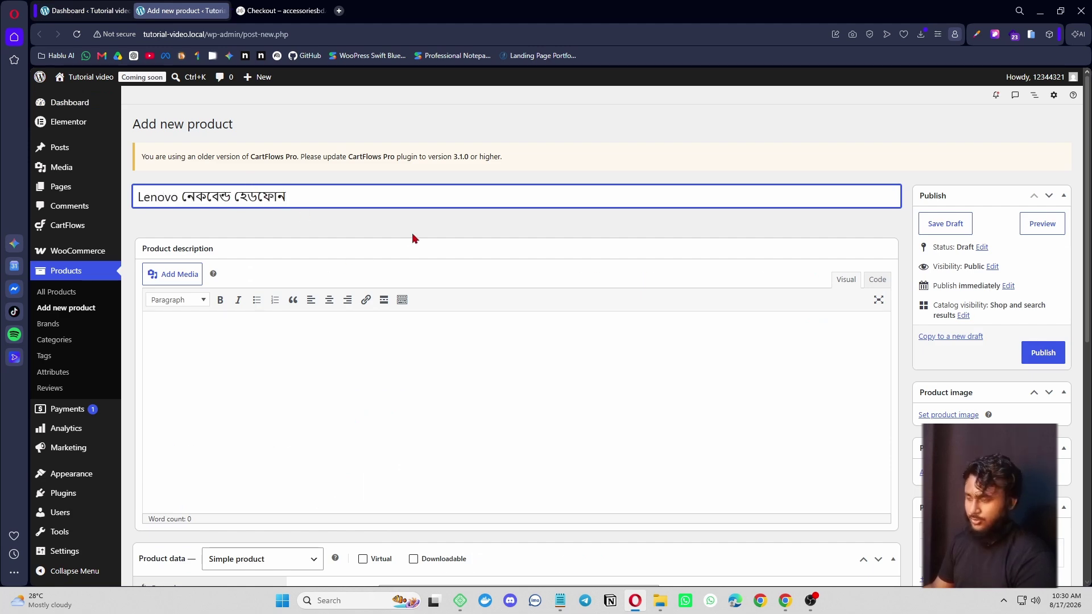
- Close the Inspect Mode panel on the reference checkout and select its 450 price
scroll(592, 262, down, 3)
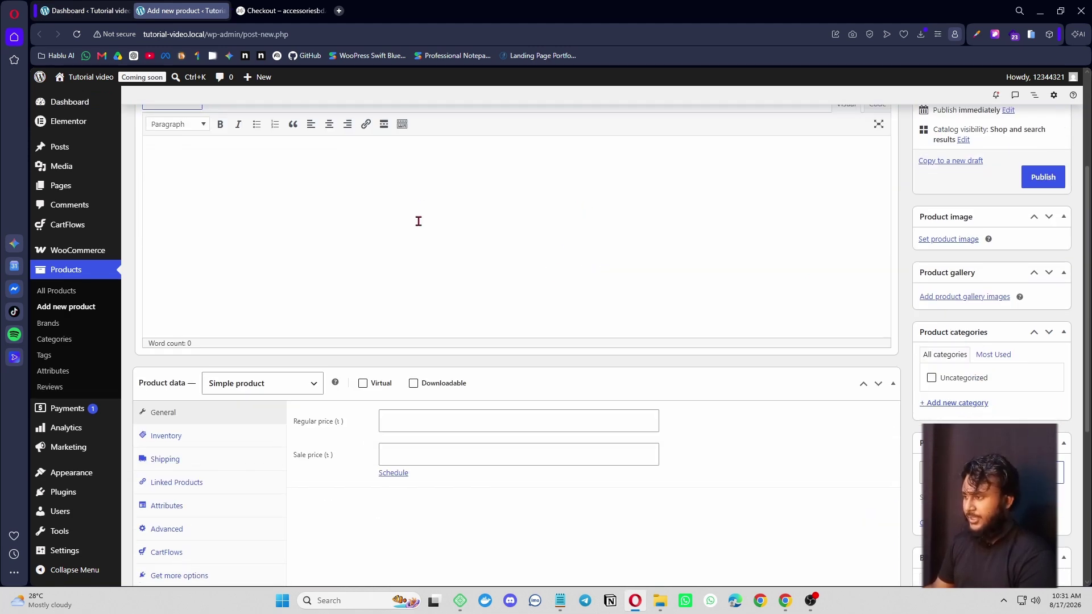
scroll(417, 222, down, 3)
scroll(410, 278, up, 1)
click(447, 310)
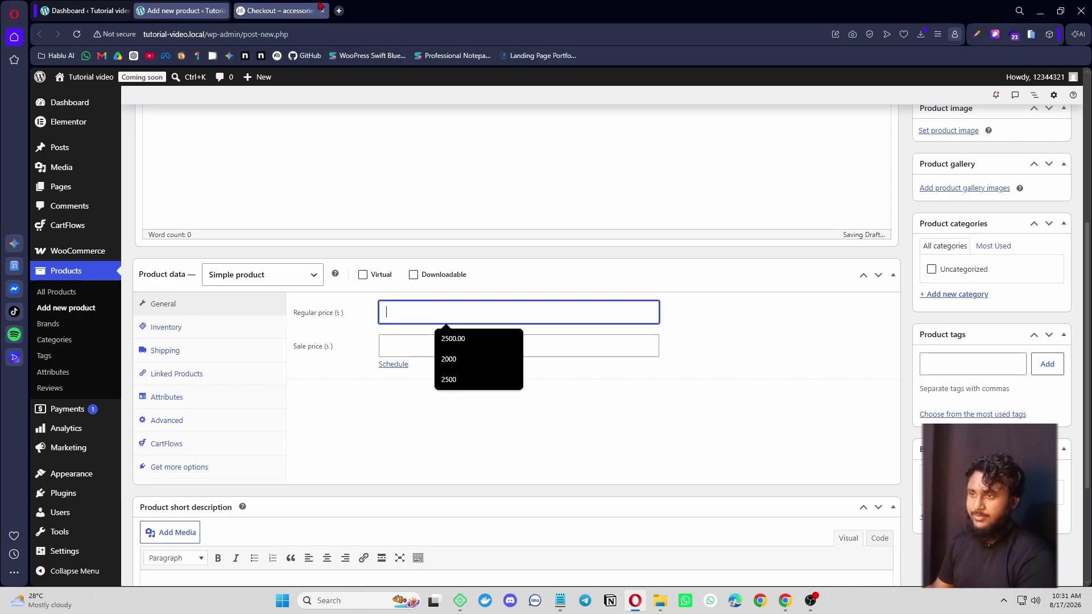
click(295, 13)
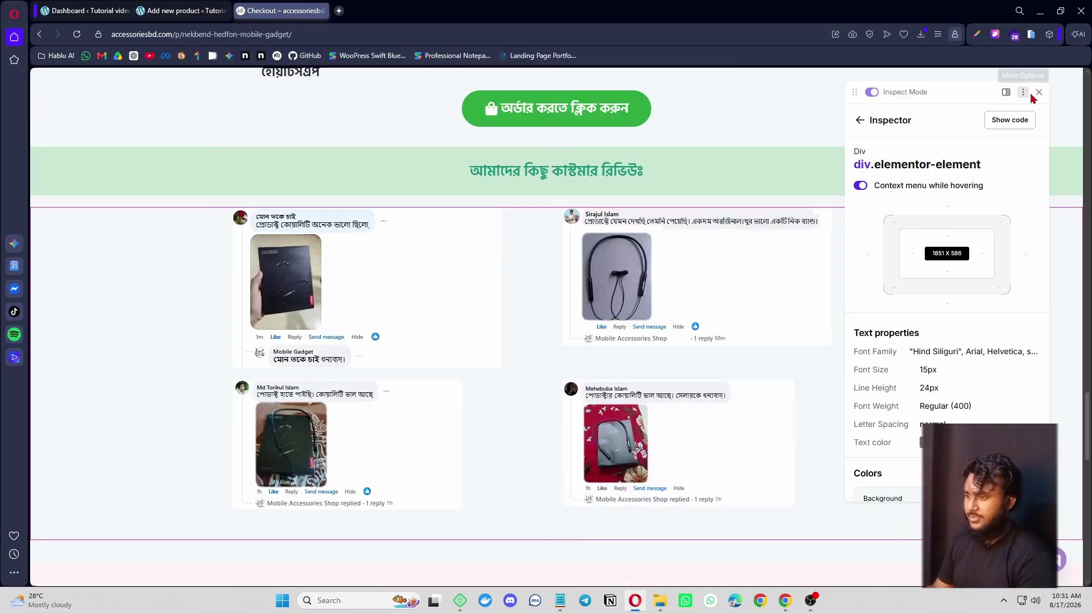
click(1039, 92)
scroll(799, 438, down, 11)
scroll(786, 441, up, 4)
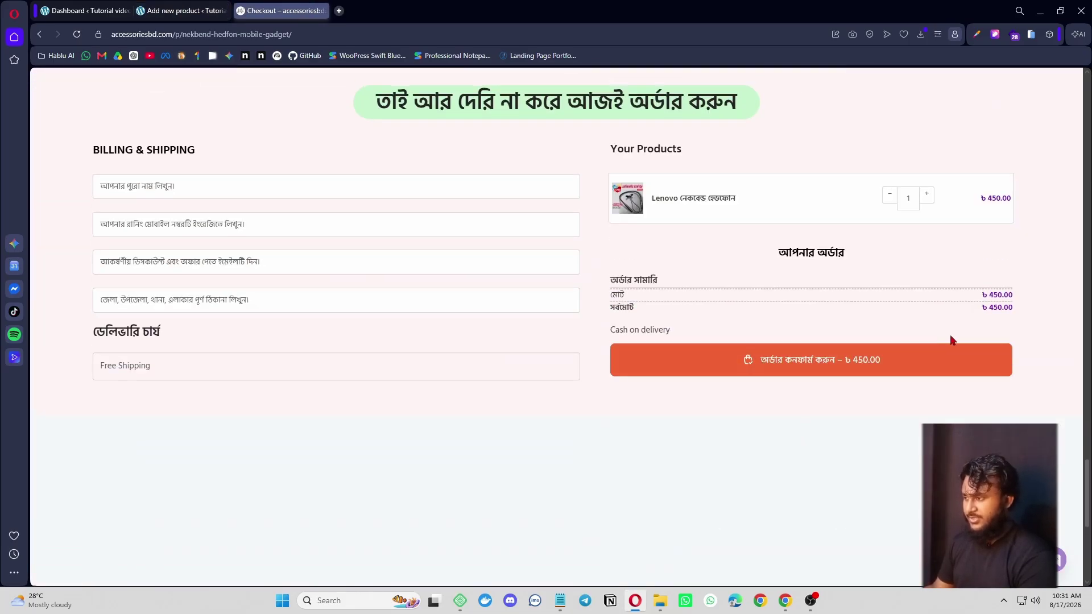
drag(985, 319, 1001, 321)
key(ctrl+c)
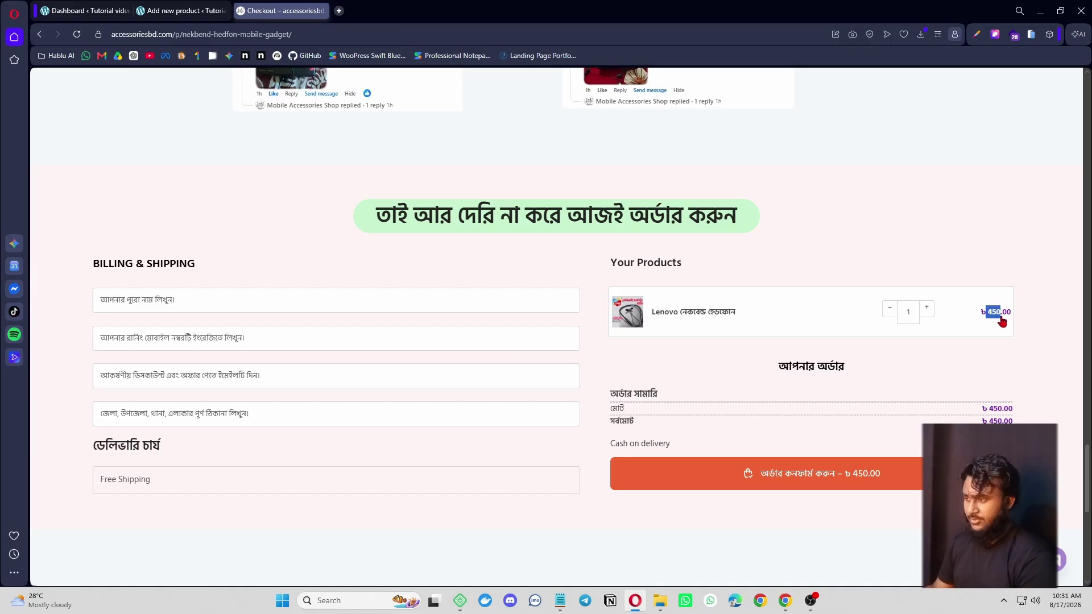
- Paste 450 into Regular price and bring up the product gallery image uploader
click(94, 11)
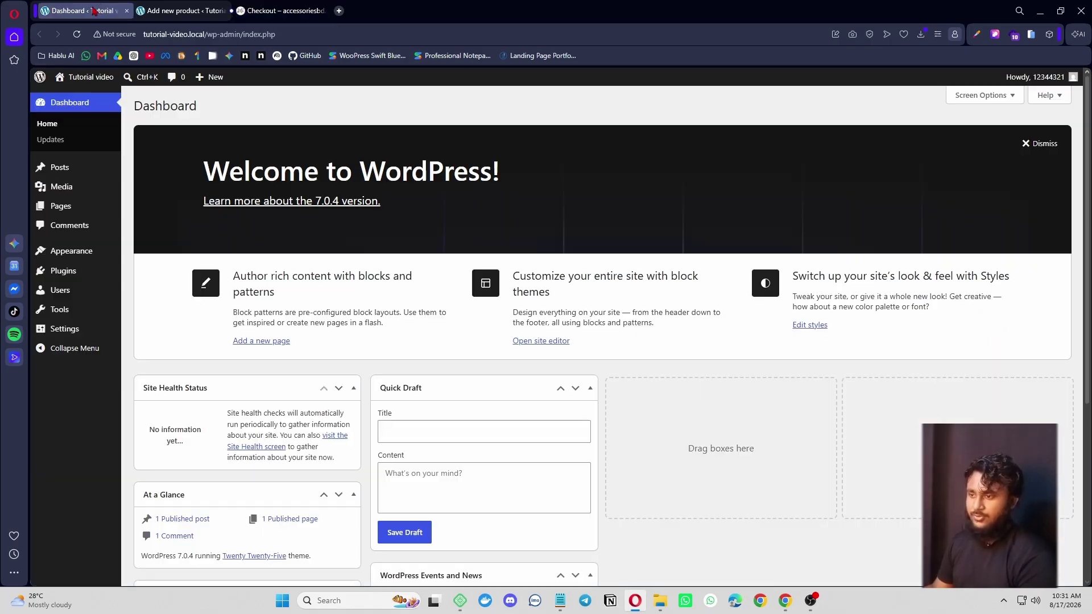
click(185, 11)
click(433, 319)
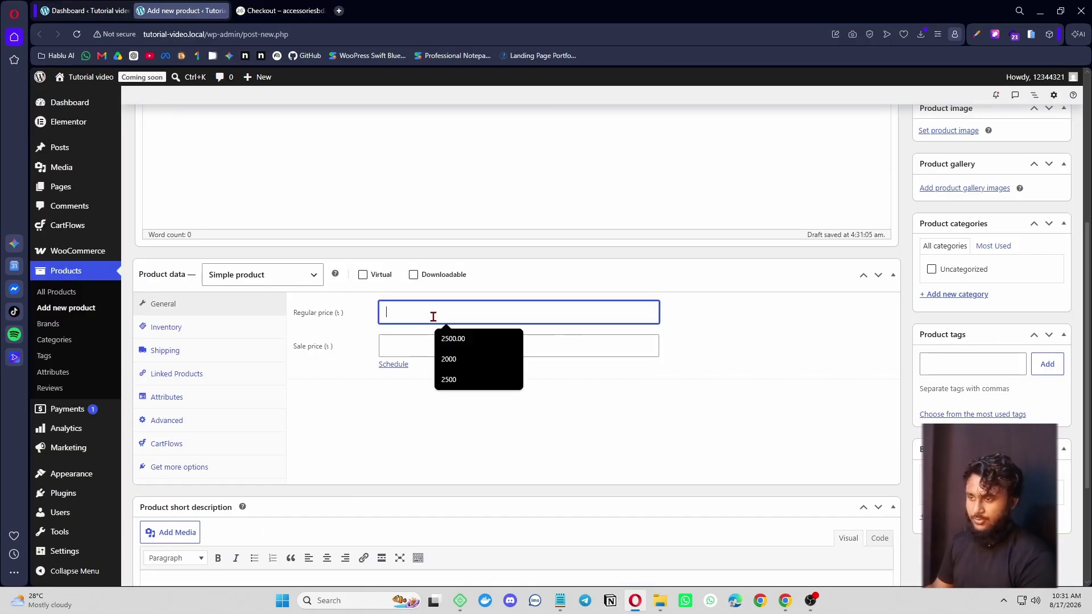
key(ctrl+v)
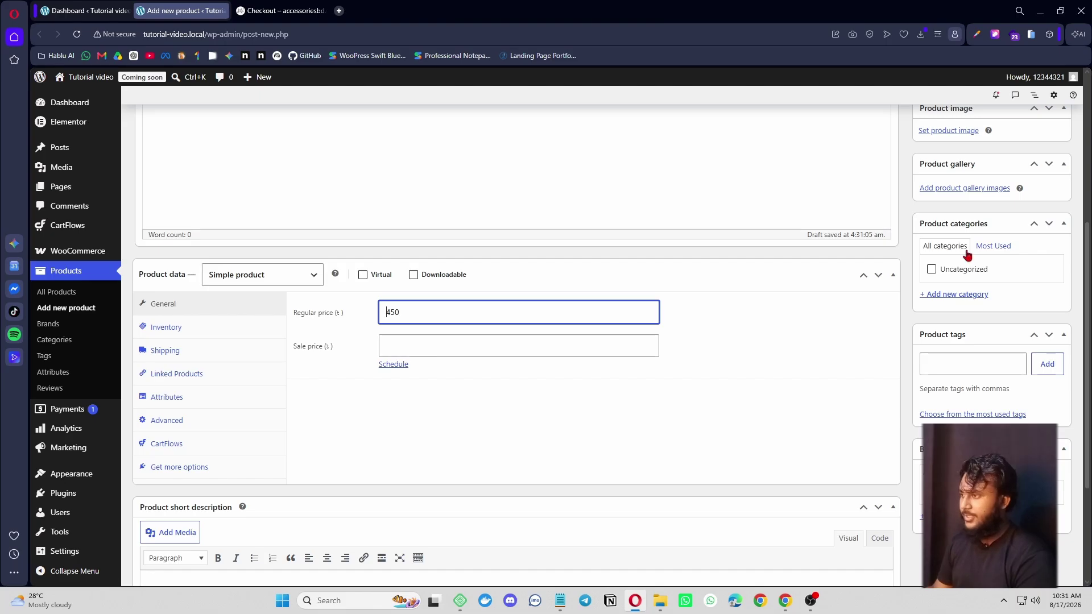
scroll(967, 255, up, 1)
click(967, 246)
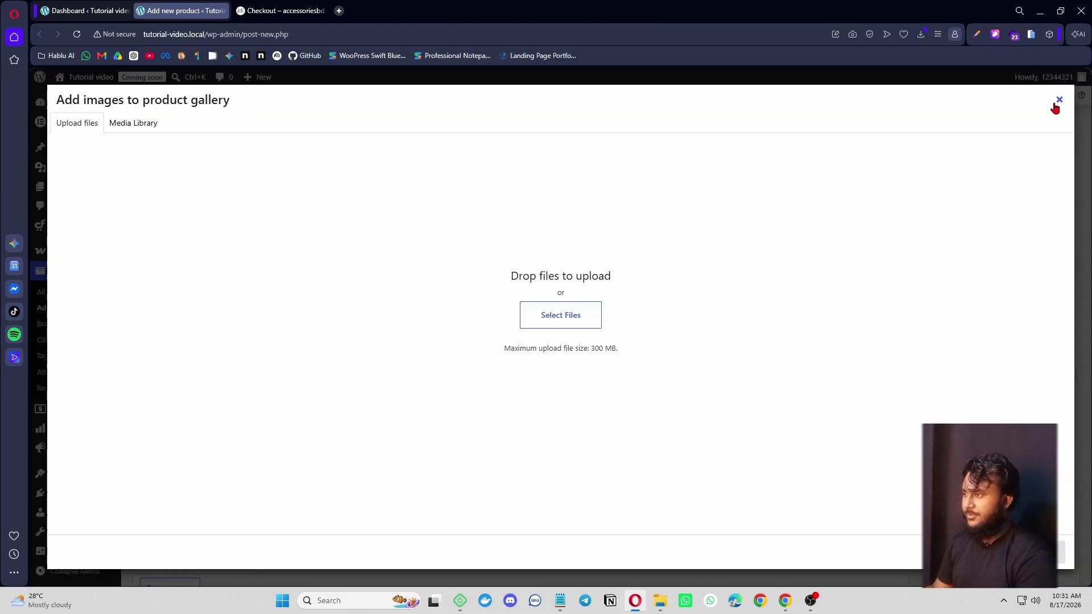
- Upload the downloaded headphone image and set it as the main product image
click(1057, 103)
scroll(936, 334, up, 3)
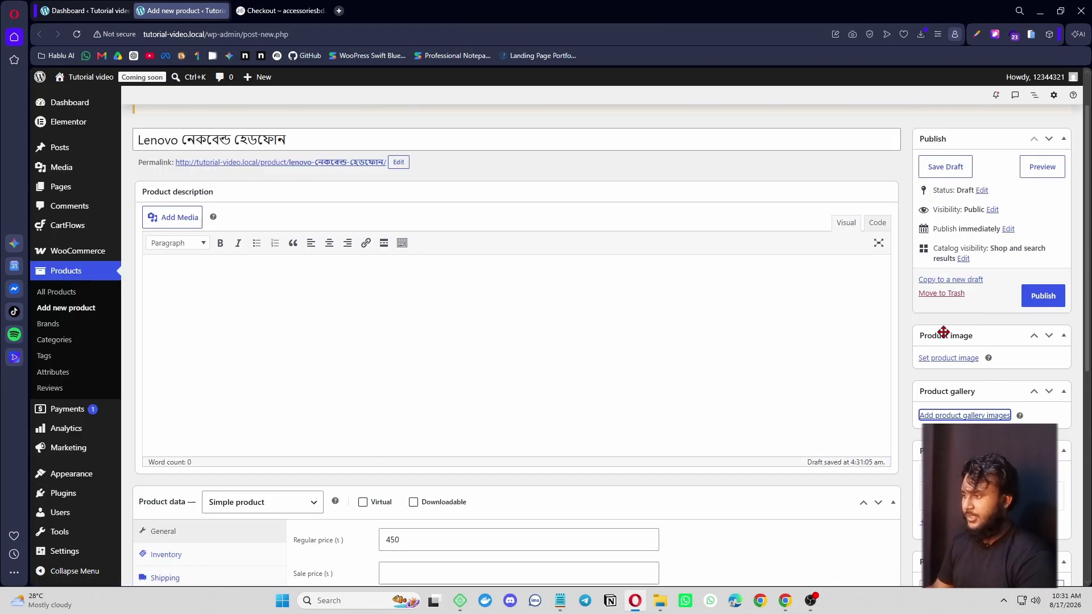
click(958, 360)
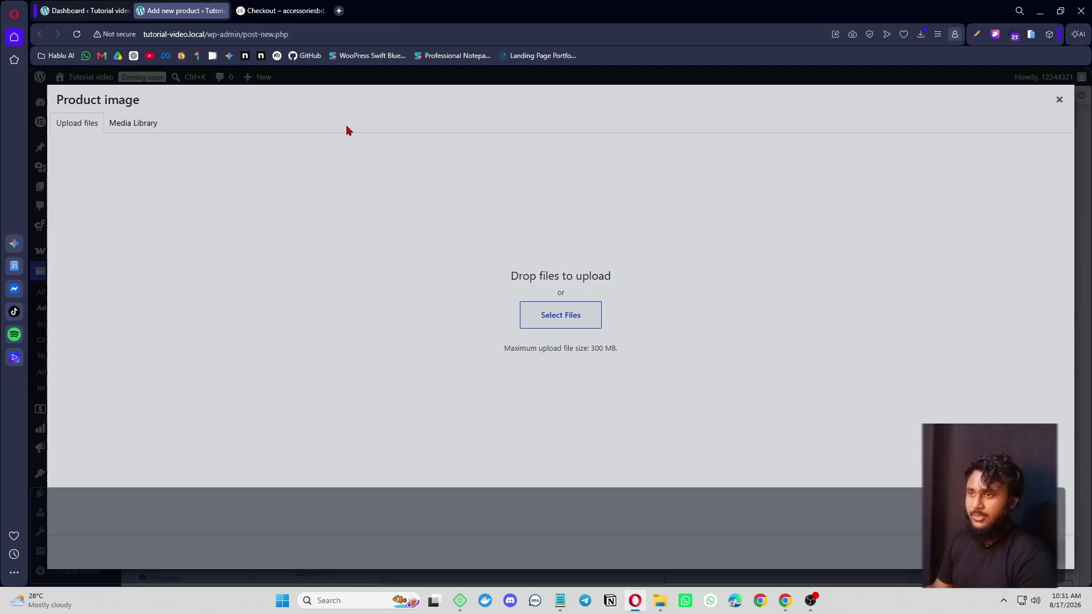
click(265, 11)
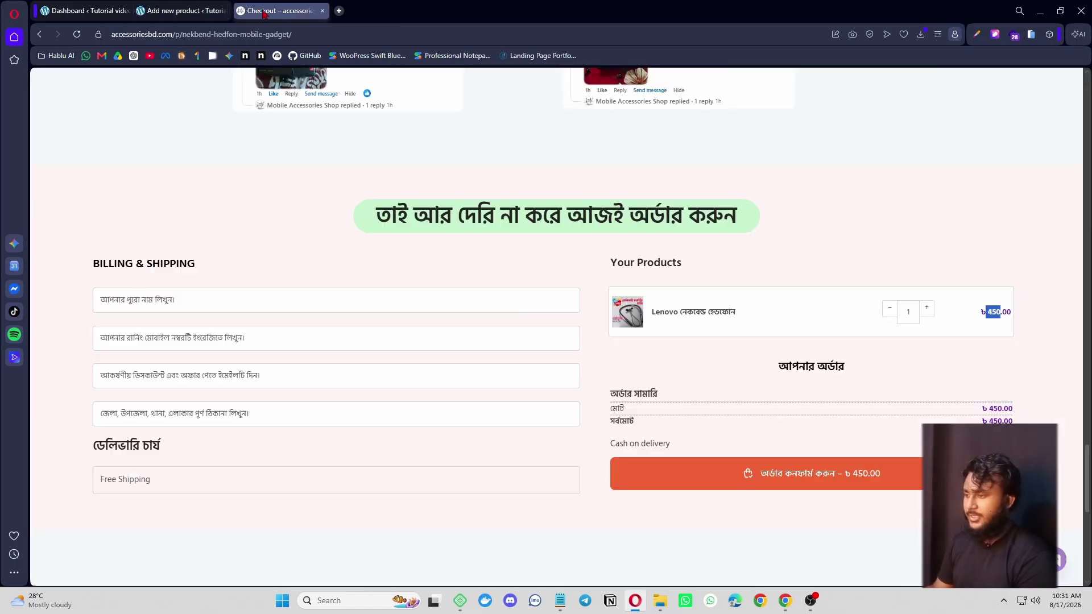
click(182, 10)
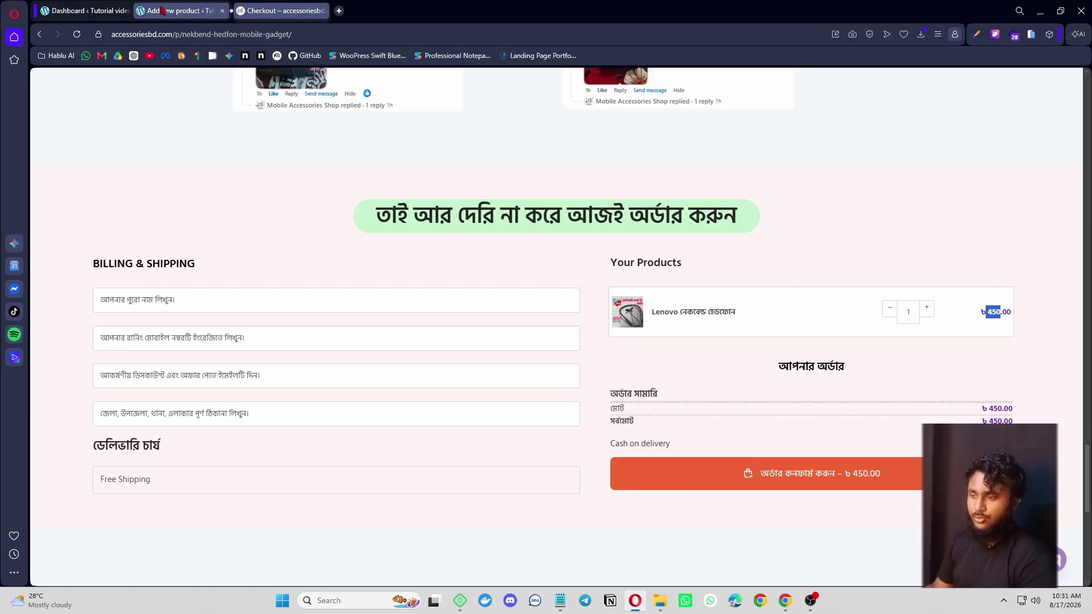
click(546, 312)
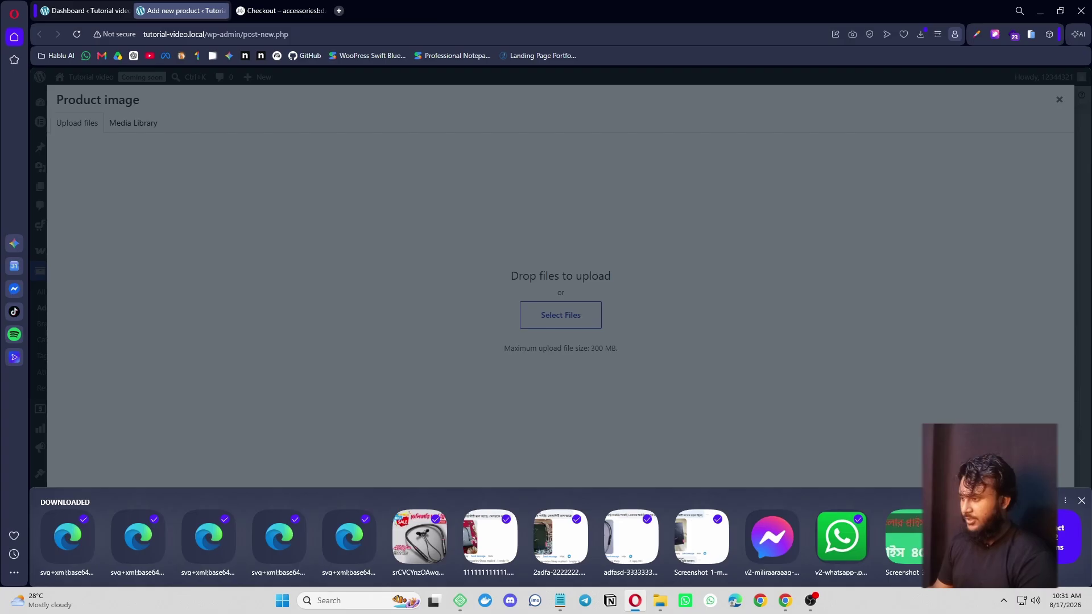
click(1059, 543)
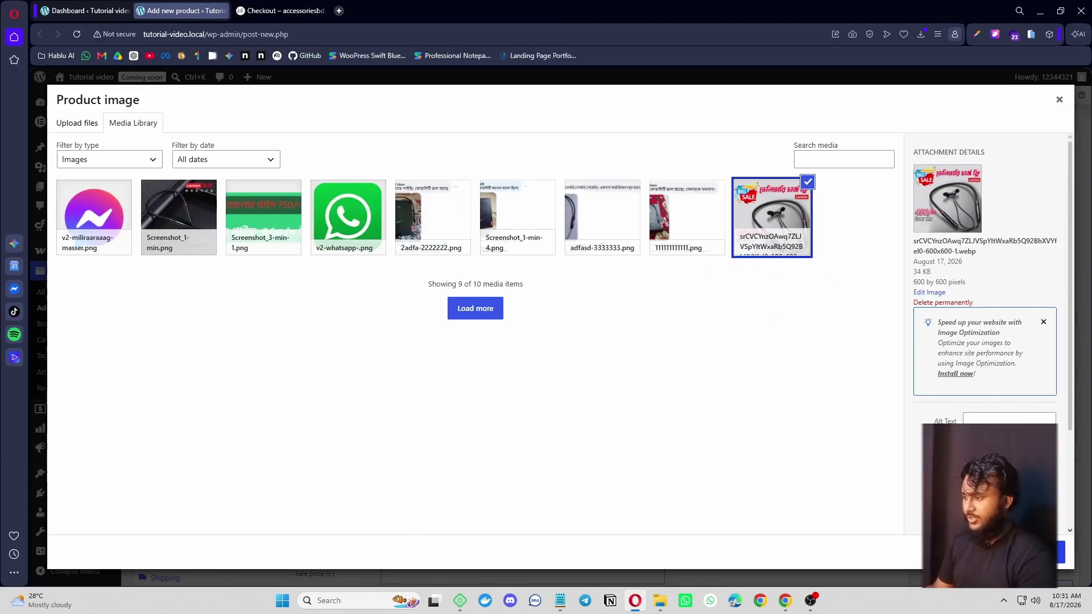
click(1061, 551)
- Publish the Lenovo নেকবেন্ড হেডফোন product
scroll(792, 470, down, 6)
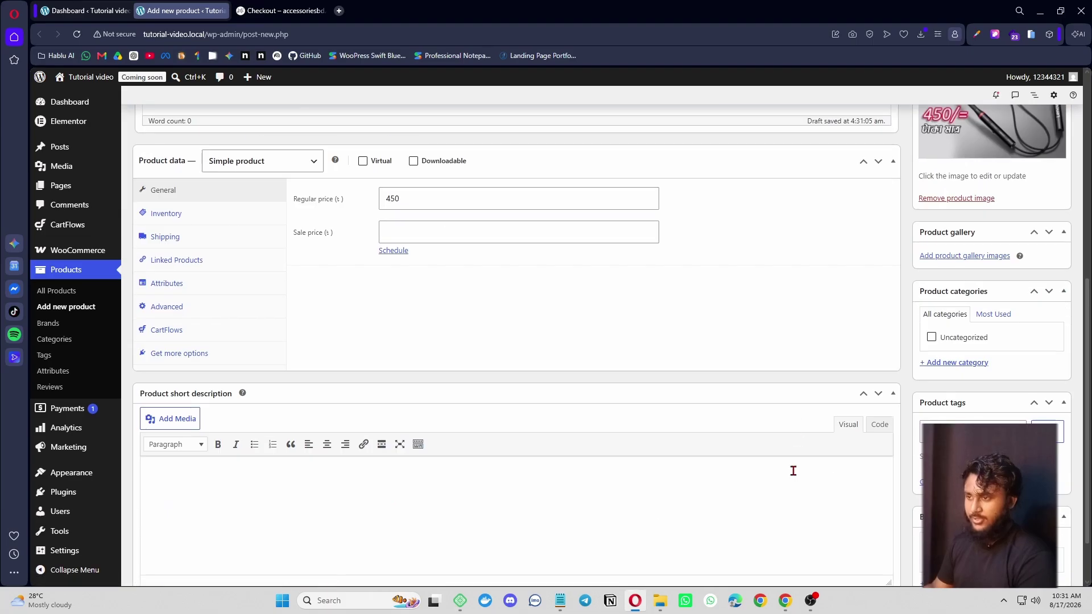
scroll(799, 427, up, 7)
click(1050, 353)
scroll(755, 362, down, 5)
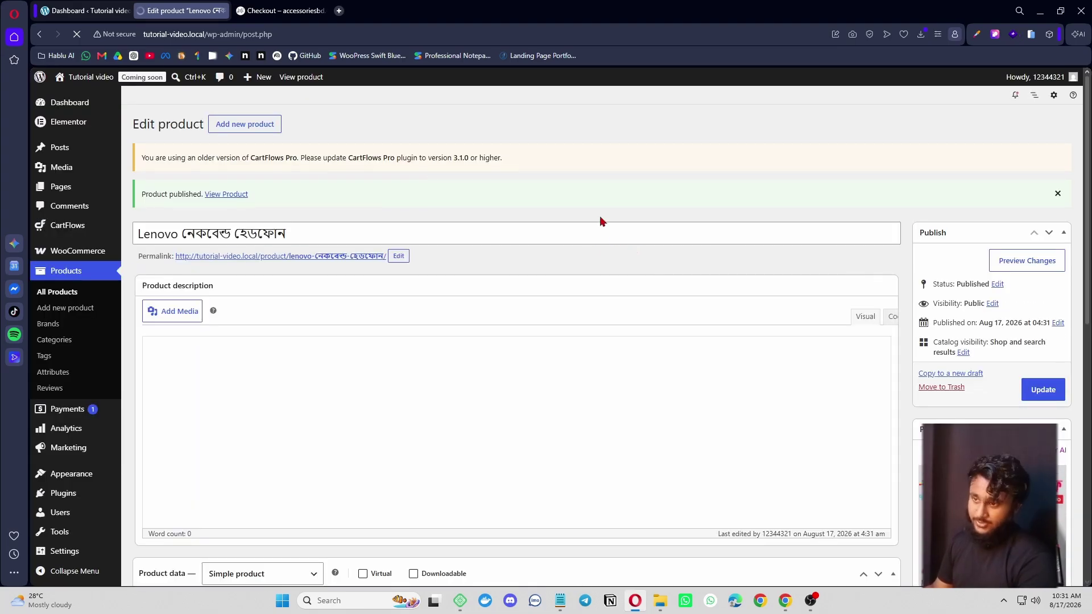
- From CartFlows Funnels, create a funnel and preview the Store Checkout 02 template
mouse_move(76, 230)
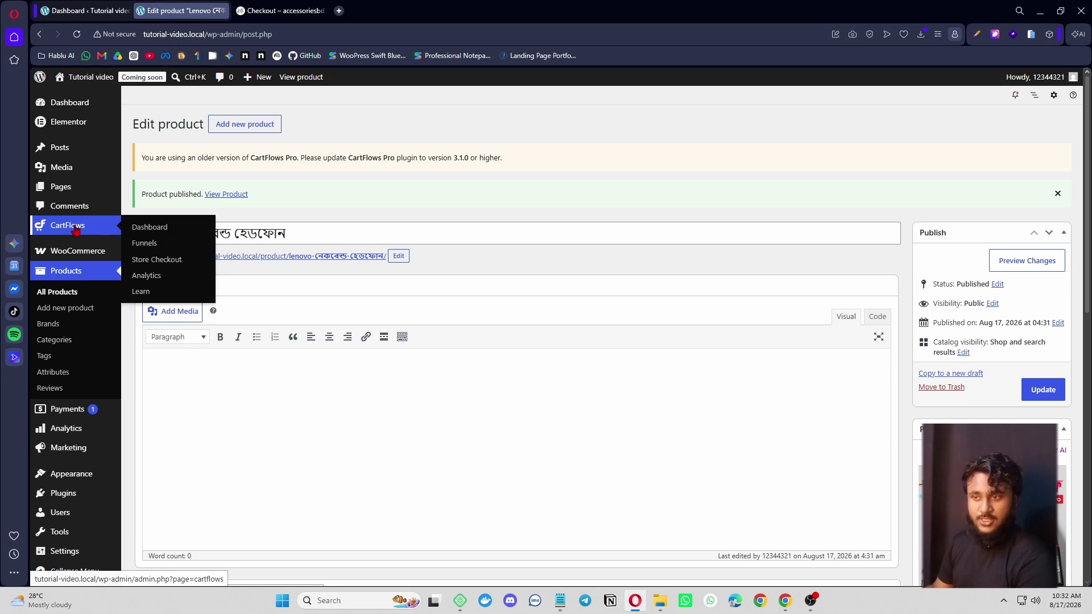
click(194, 243)
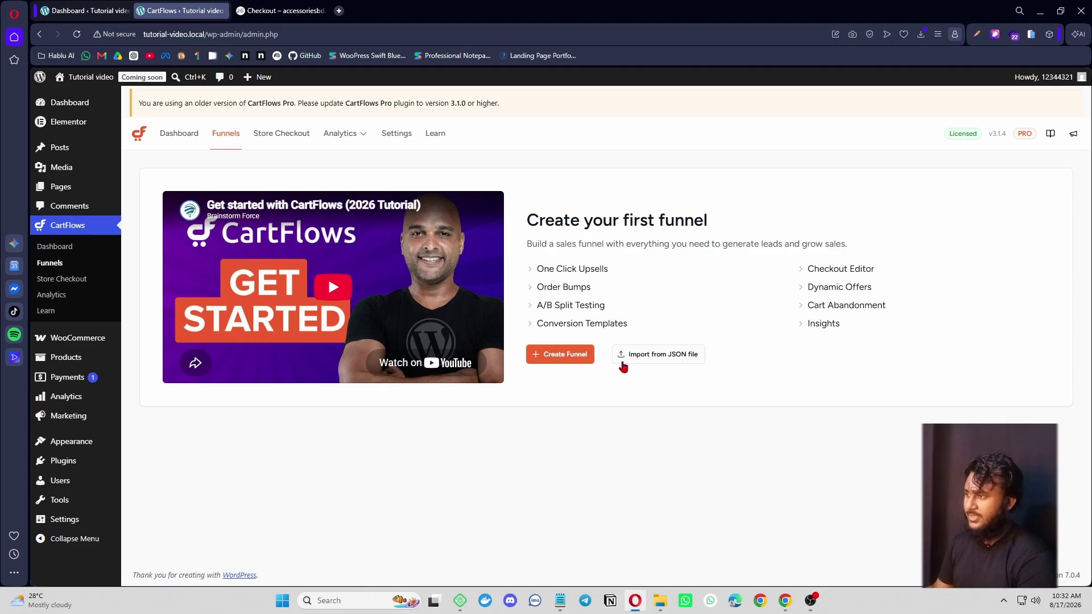
click(569, 364)
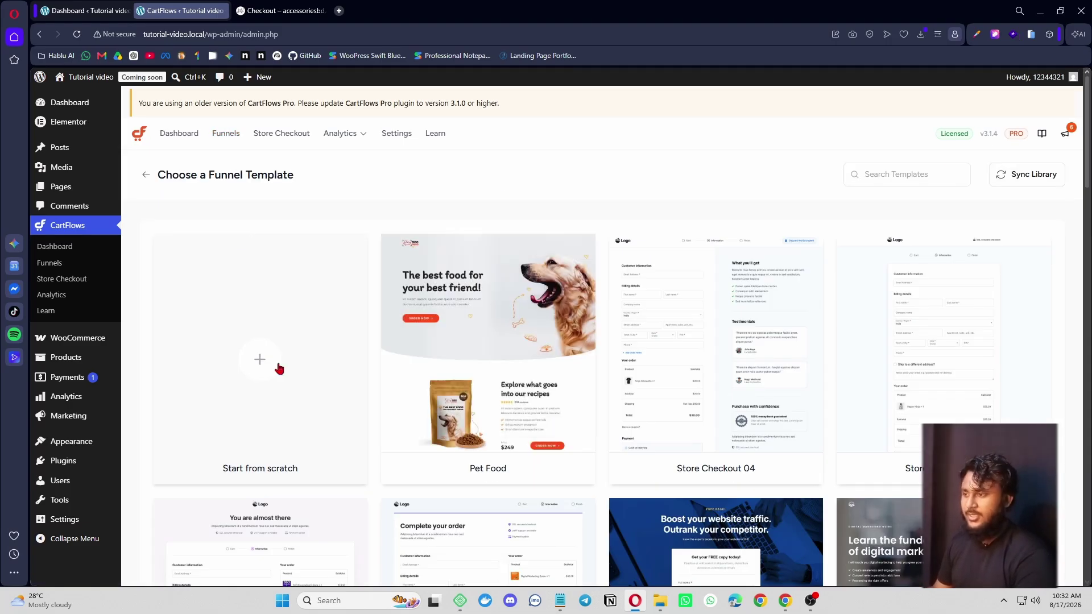
scroll(278, 369, down, 6)
scroll(417, 397, down, 3)
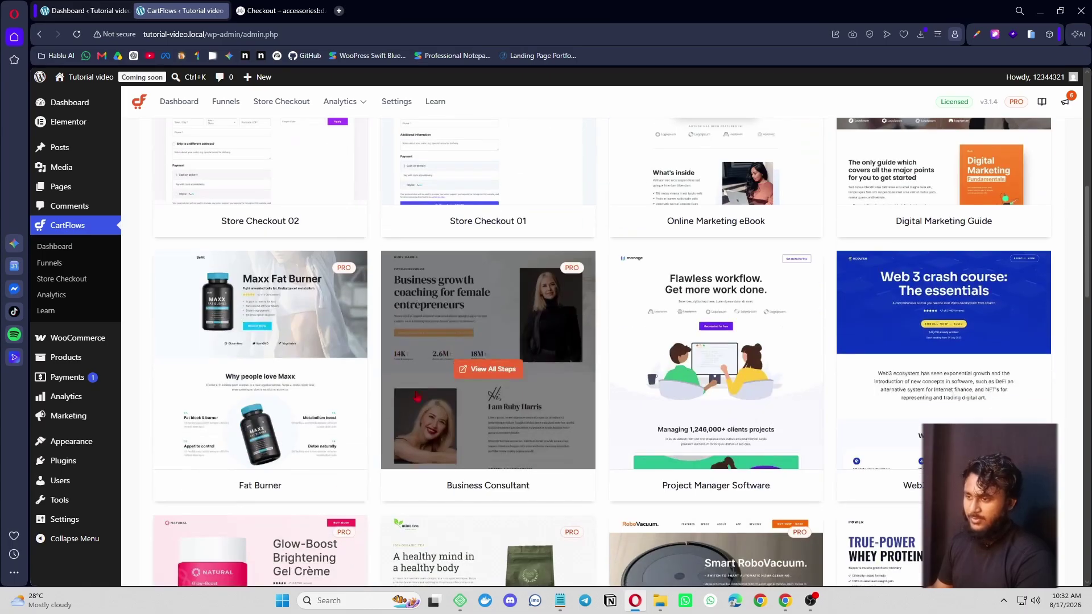
scroll(393, 440, up, 4)
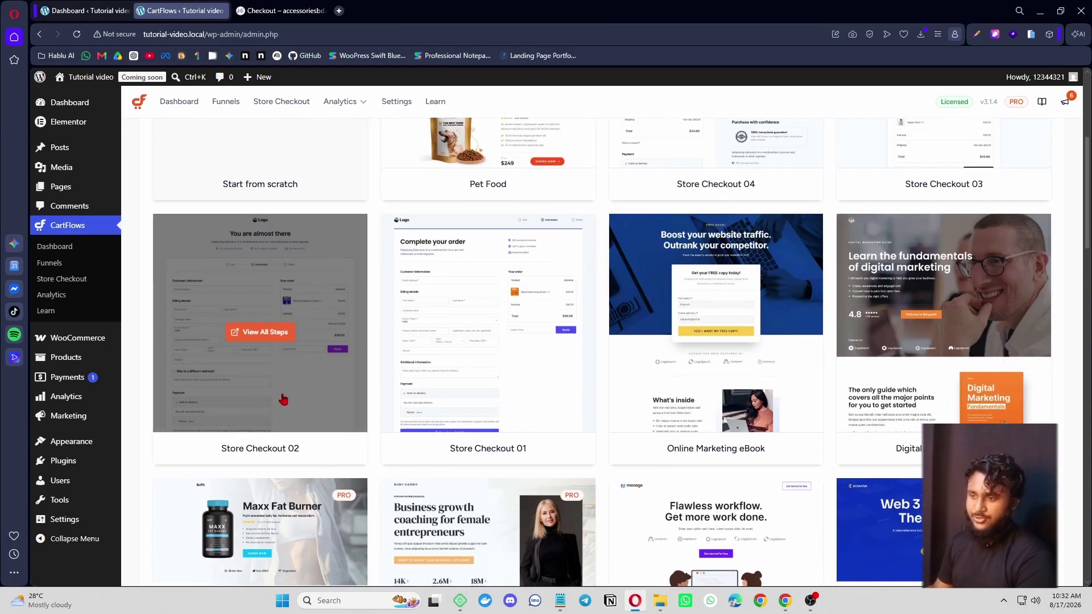
click(310, 342)
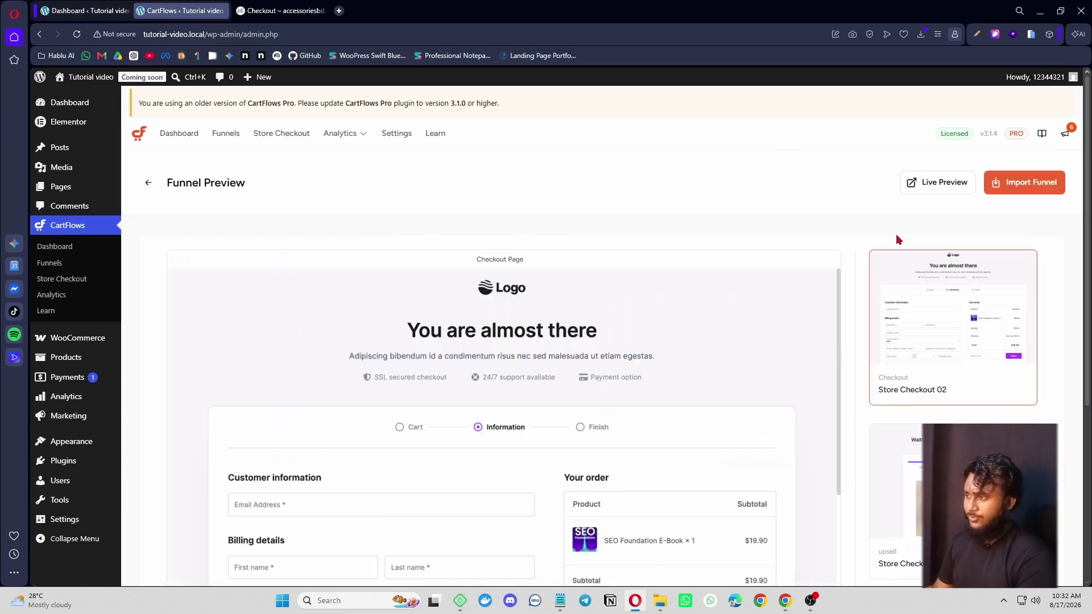
- Import Store Checkout 02, replacing the mistyped 450 funnel name with Lenovo নেকবেন্ড হেডফোন
click(1026, 183)
click(527, 330)
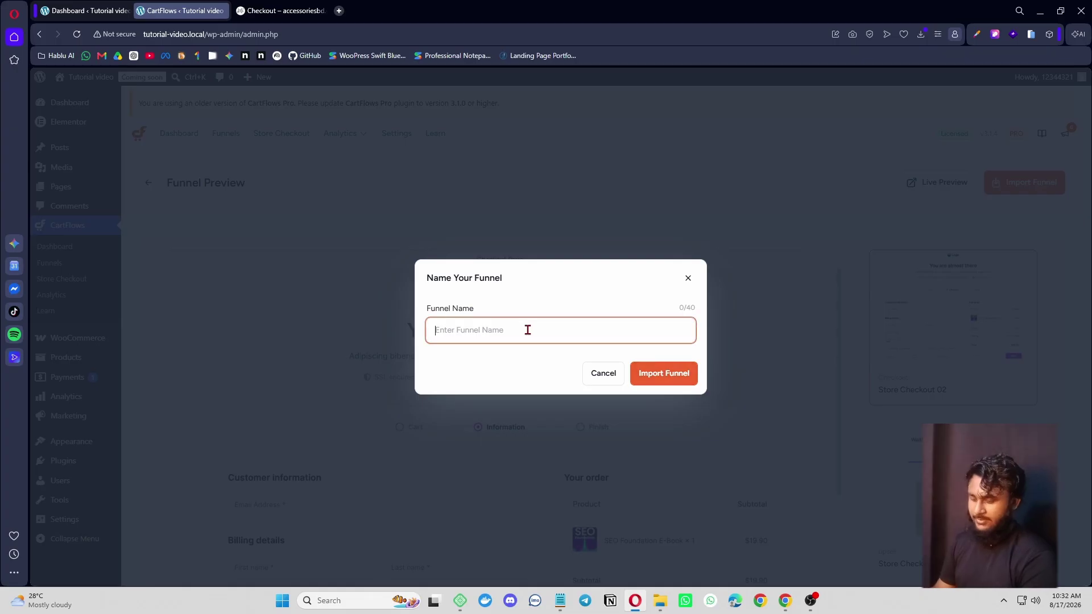
text(450)
drag(528, 330, 390, 335)
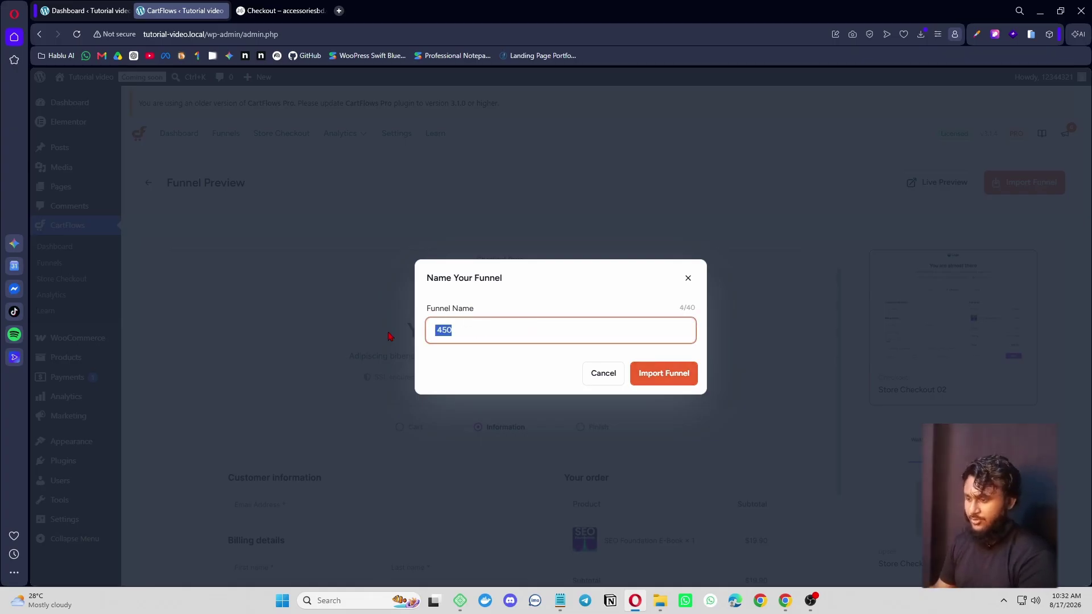
key(BackSpace)
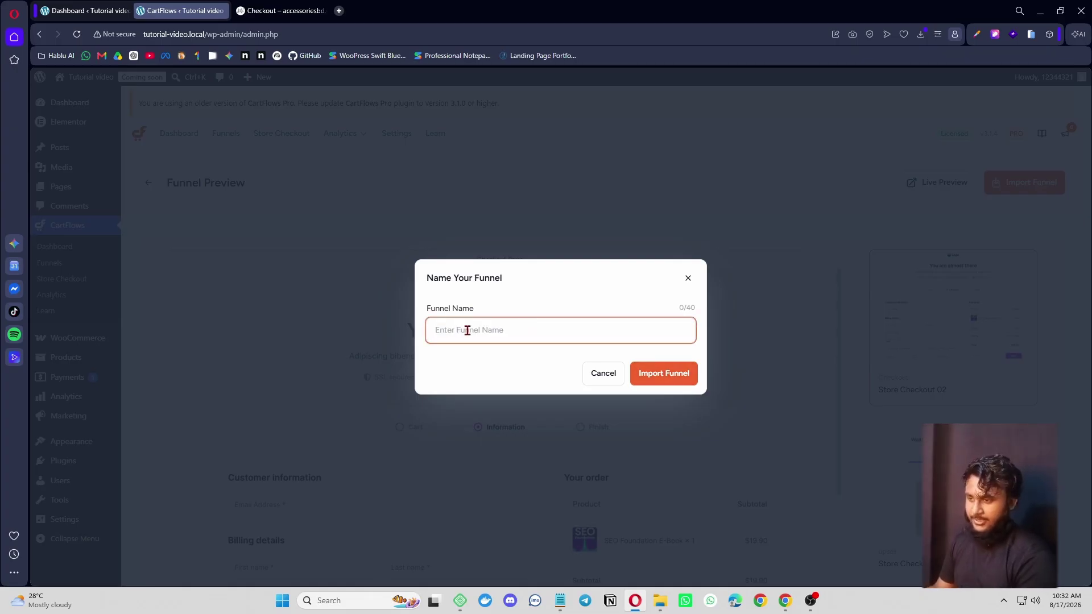
text(Lenovo নেকবেন্ড হেডফোন)
click(671, 376)
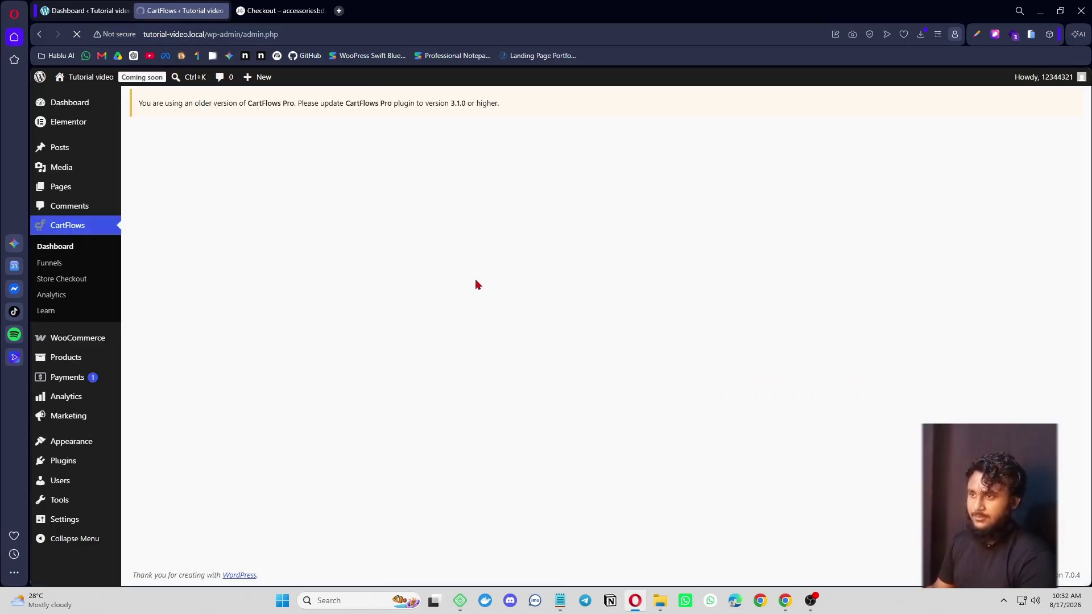
- Dismiss the CartFlows feedback survey that covers the upsell step's actions
scroll(551, 243, down, 3)
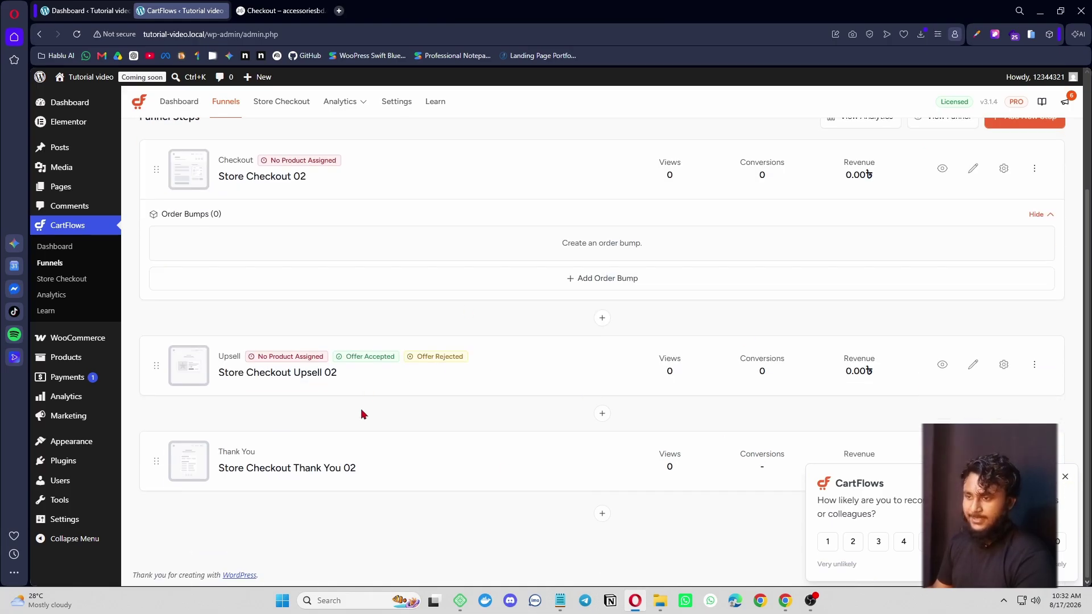
scroll(362, 414, up, 1)
scroll(297, 434, down, 1)
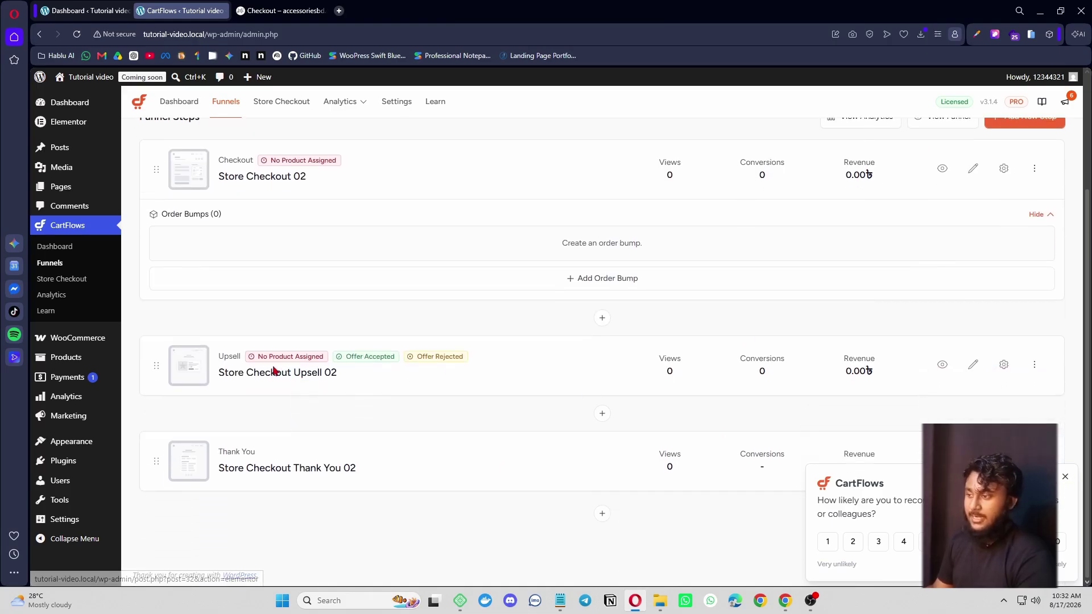
click(1041, 366)
click(1063, 481)
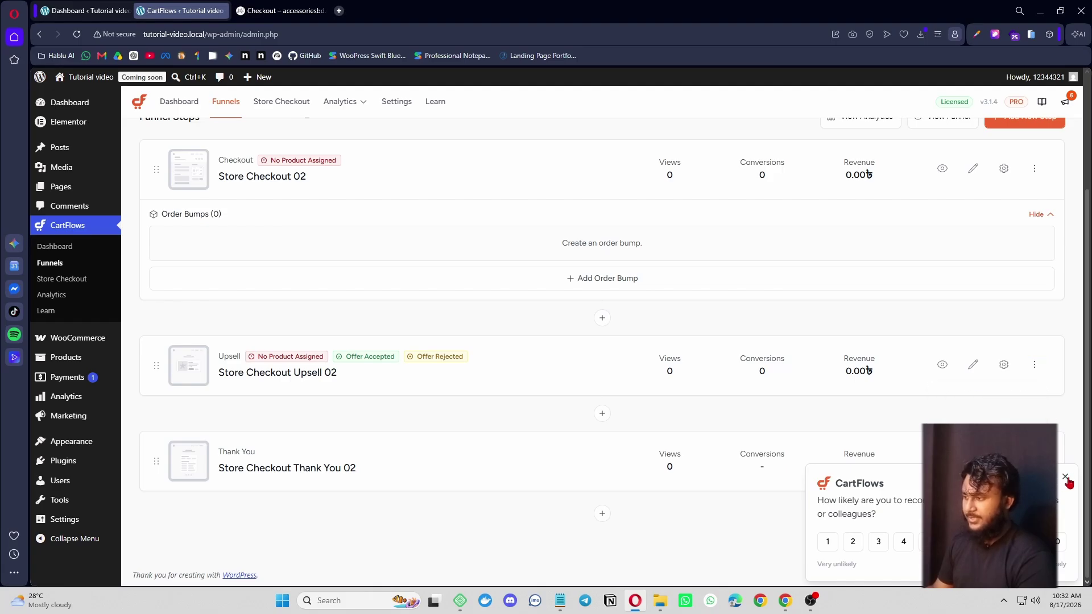
click(1065, 478)
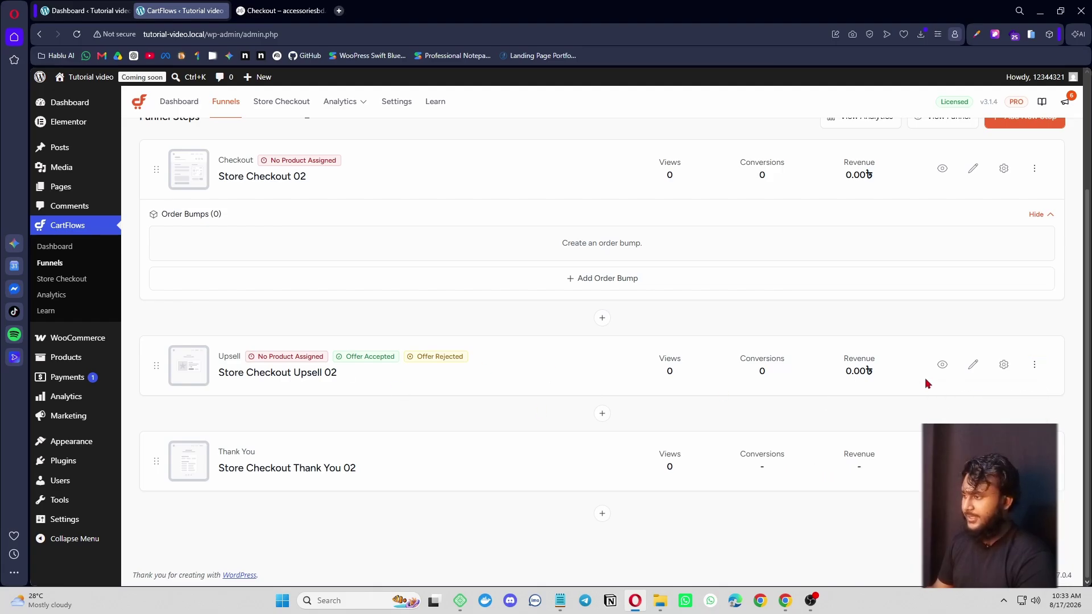
- Delete the Store Checkout Upsell 02 step and confirm the deletion
click(1034, 365)
click(967, 433)
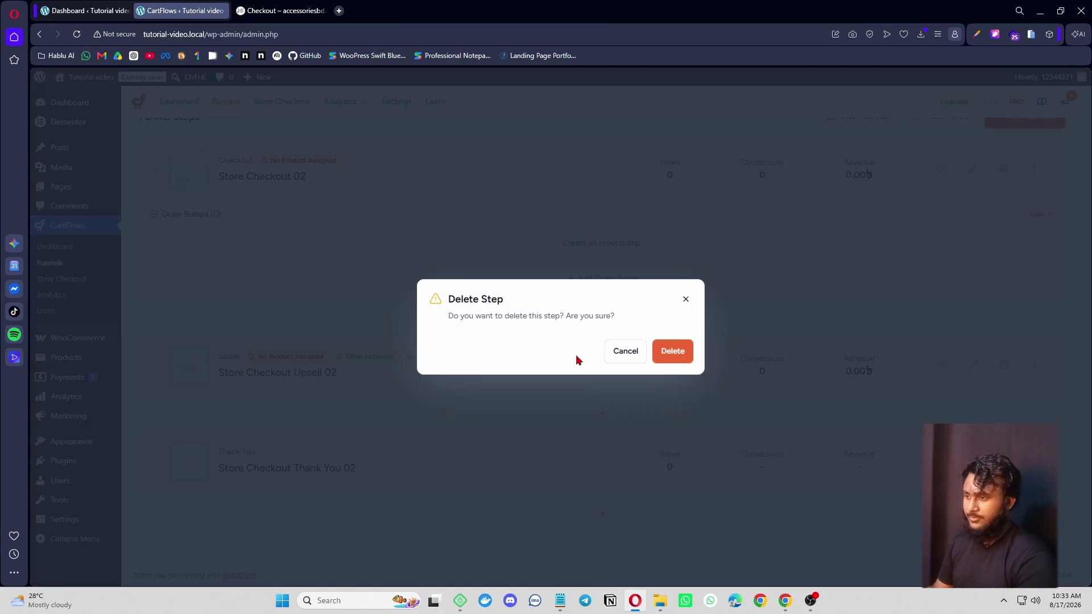
click(670, 351)
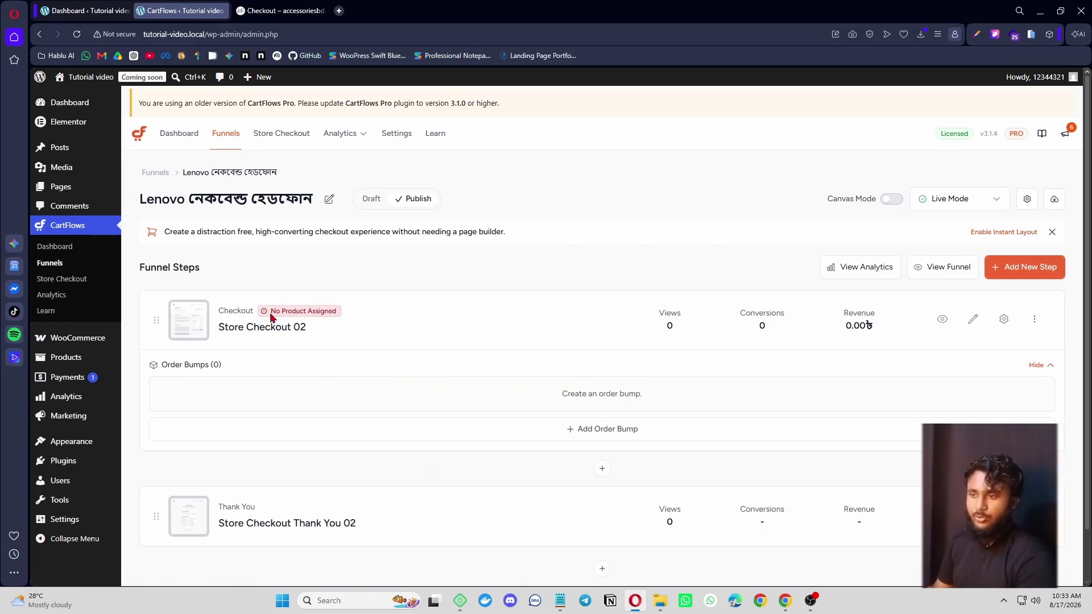
- Open the Store Checkout 02 step in a new tab placed after the reference tab
drag(270, 314, 316, 315)
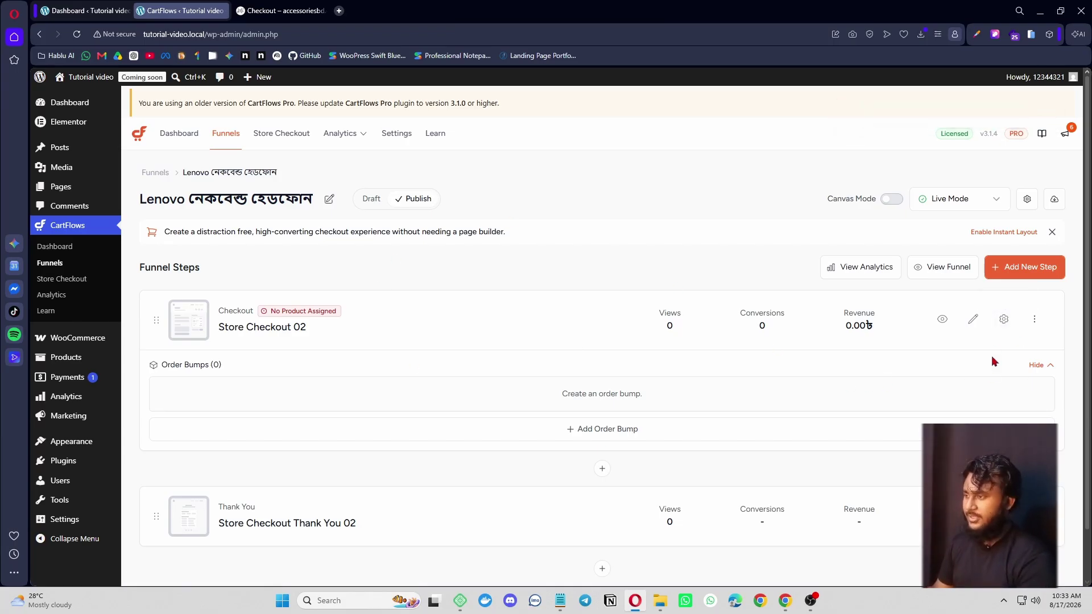
right_click(942, 320)
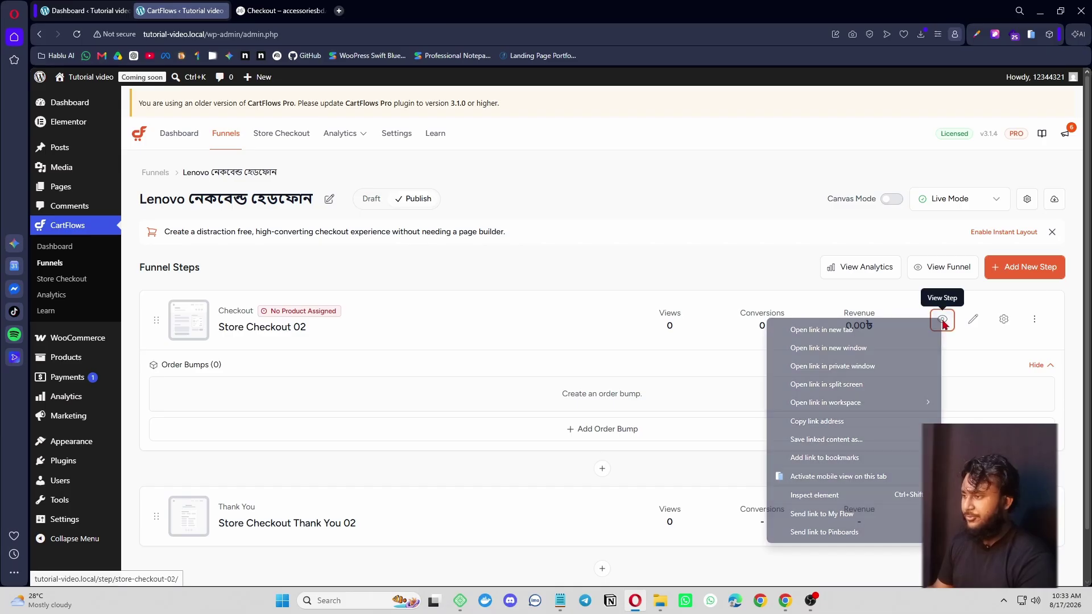
click(893, 337)
drag(285, 9, 397, 9)
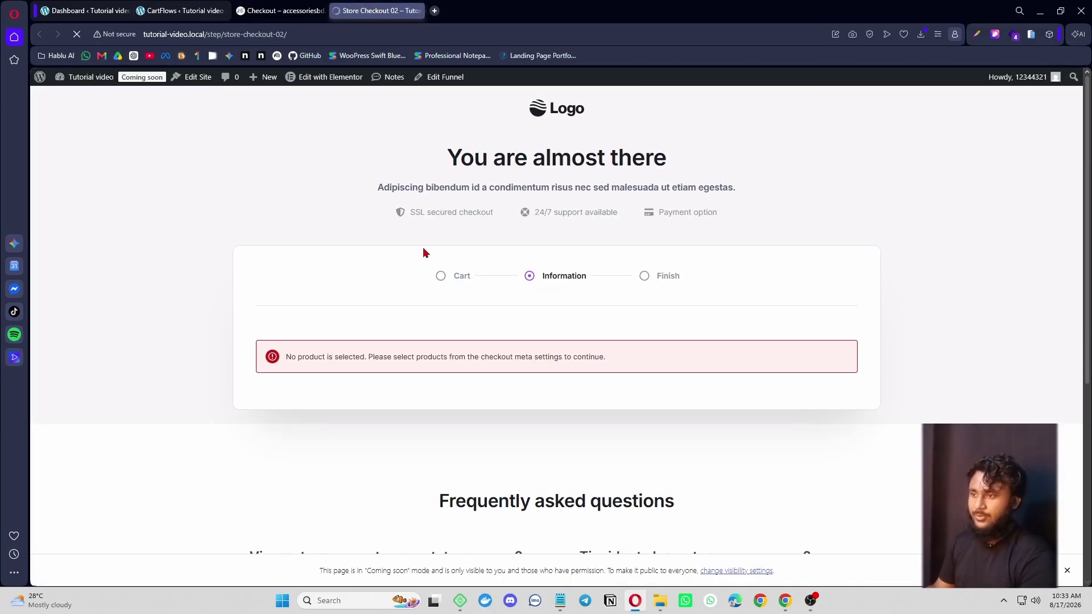
- Compare the live checkout with the accessoriesbd reference page, then return to the funnel steps
scroll(293, 242, down, 5)
scroll(531, 468, up, 5)
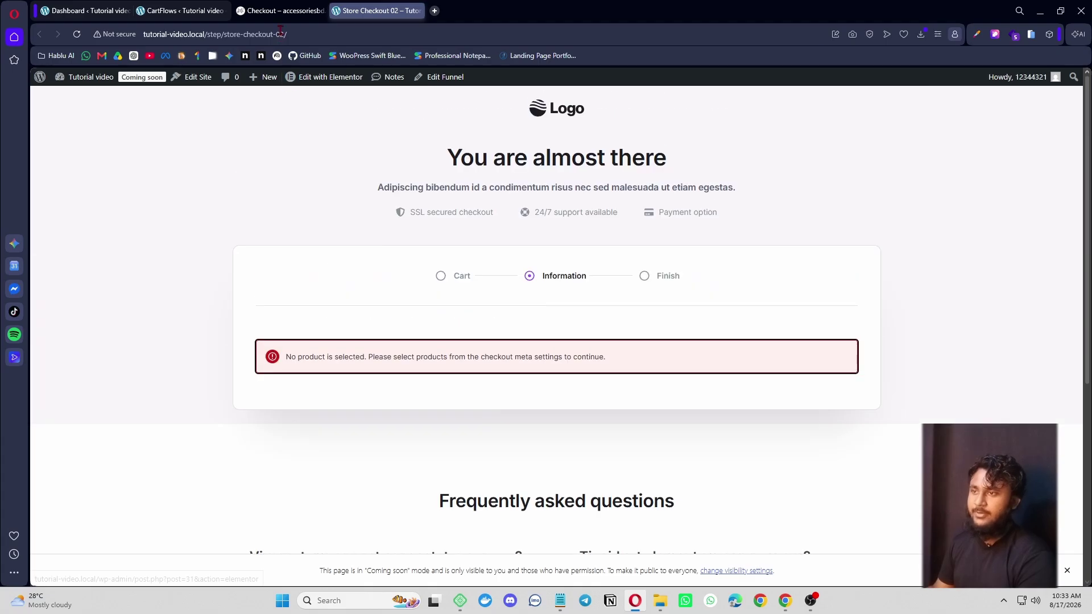
click(281, 12)
scroll(563, 383, up, 10)
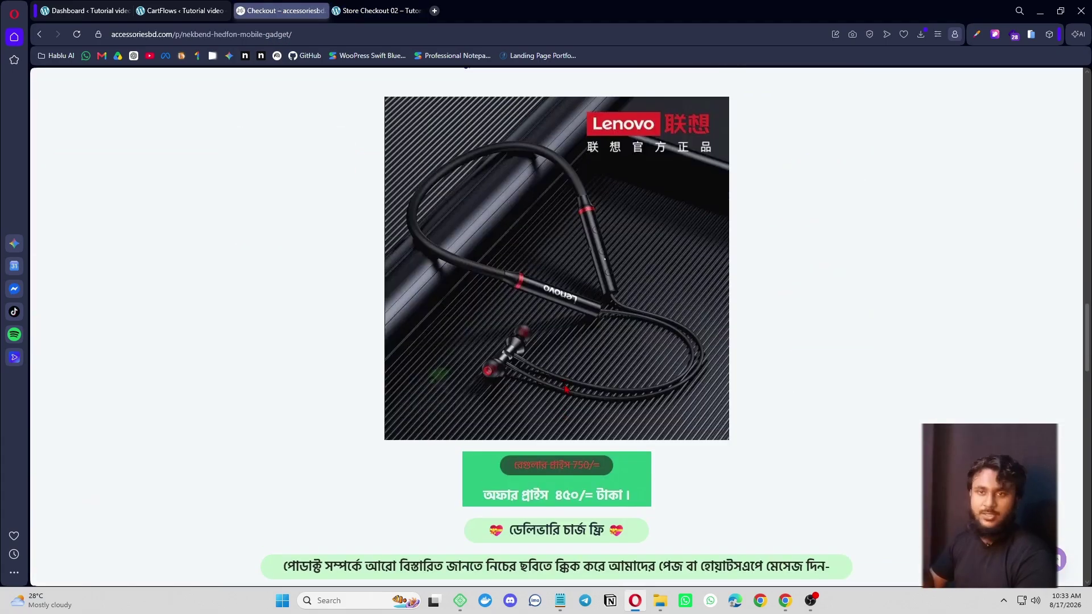
click(181, 10)
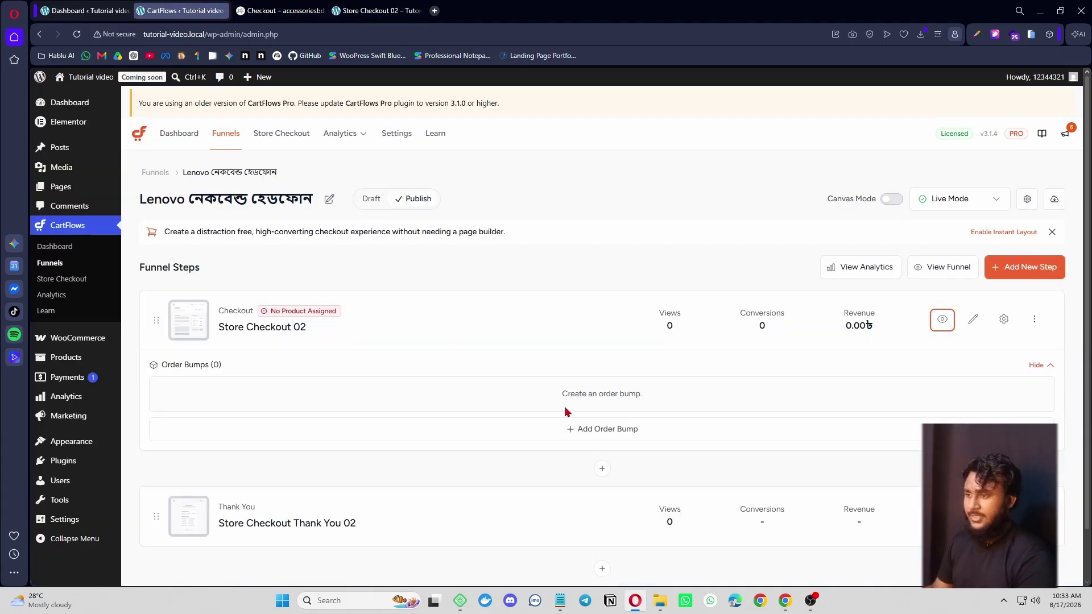
- Add the Lenovo নেকবেন্ড হেডফোন product to Store Checkout 02, save, and reload its live page
click(1003, 320)
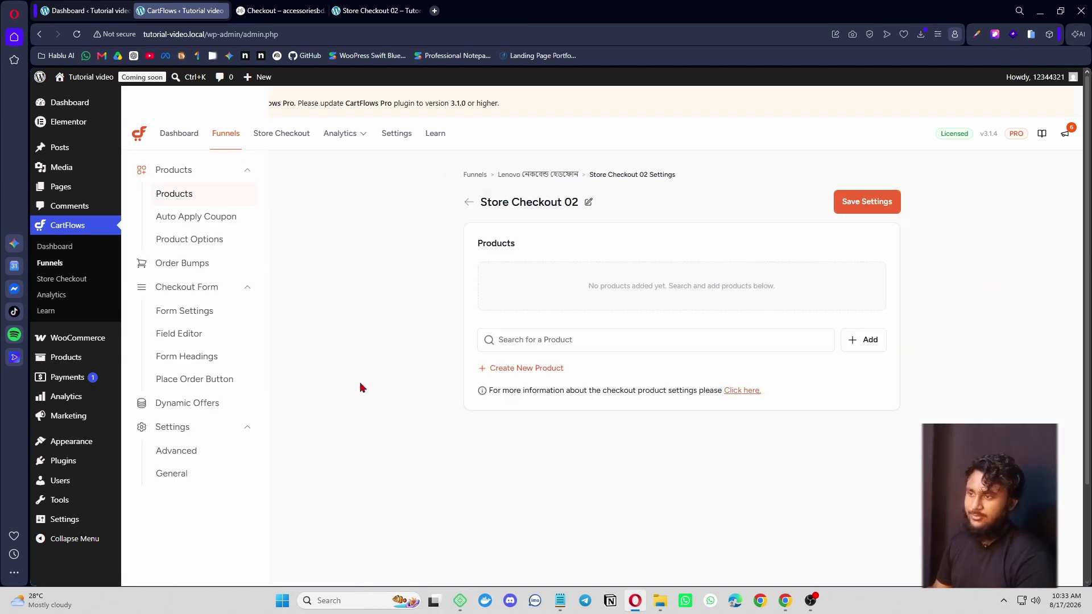
click(560, 339)
key(super+v)
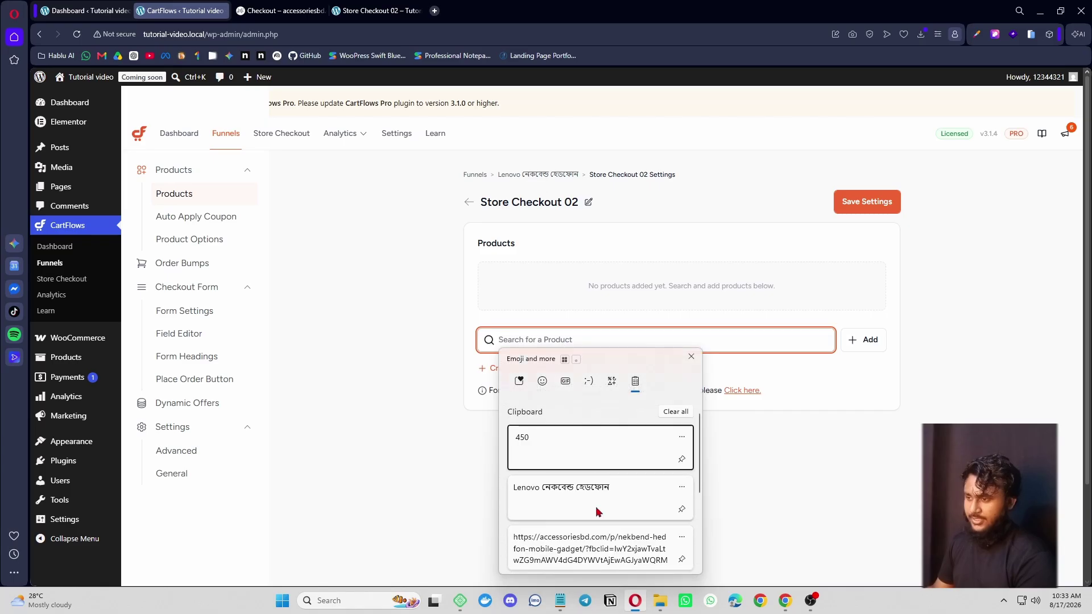
key(Down)
key(Return)
click(534, 371)
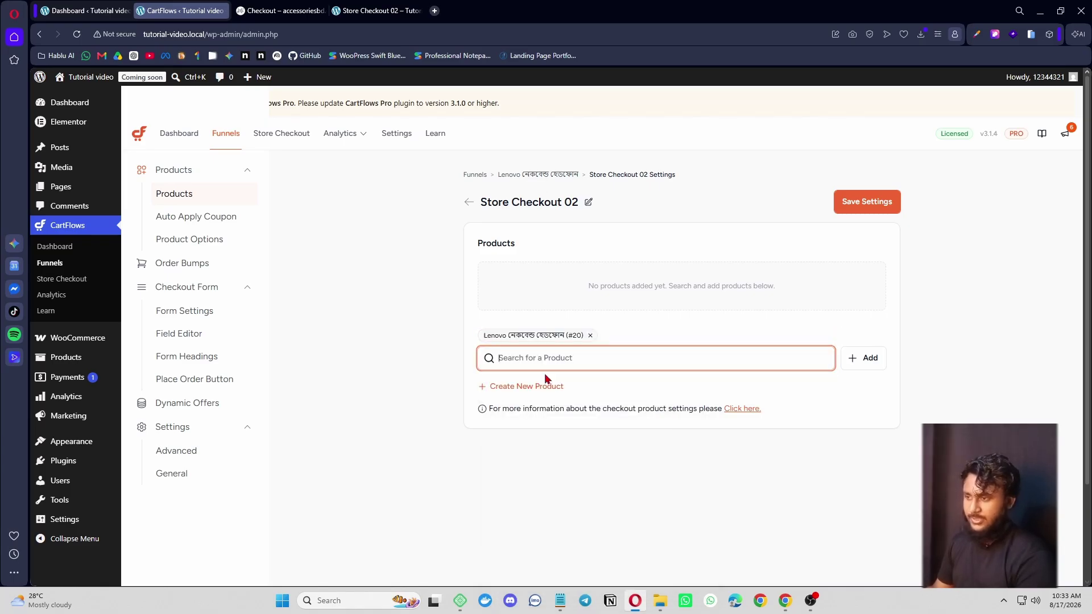
click(864, 358)
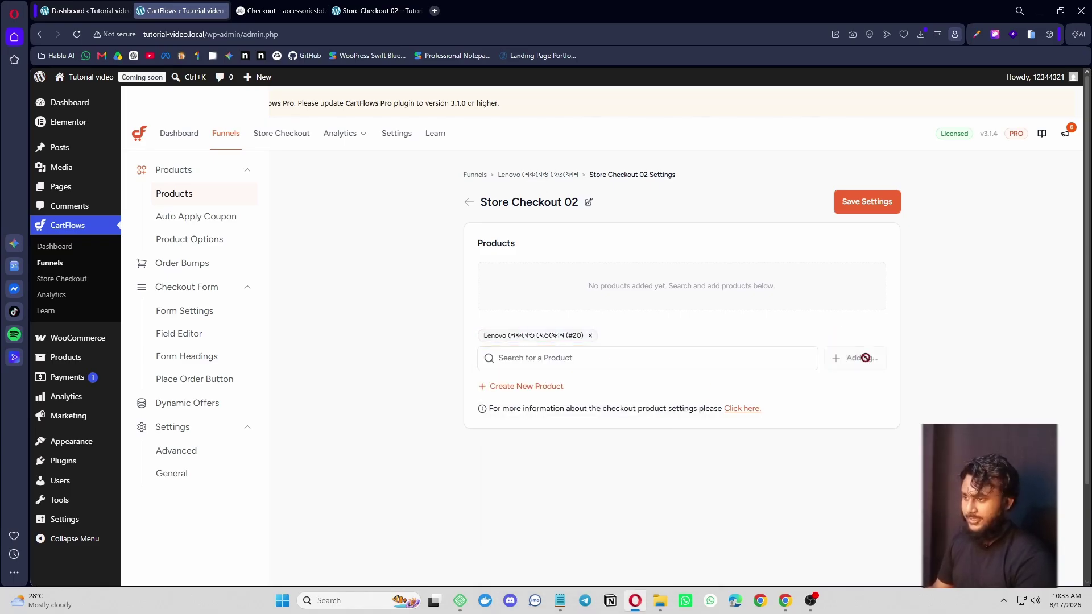
click(867, 201)
click(378, 10)
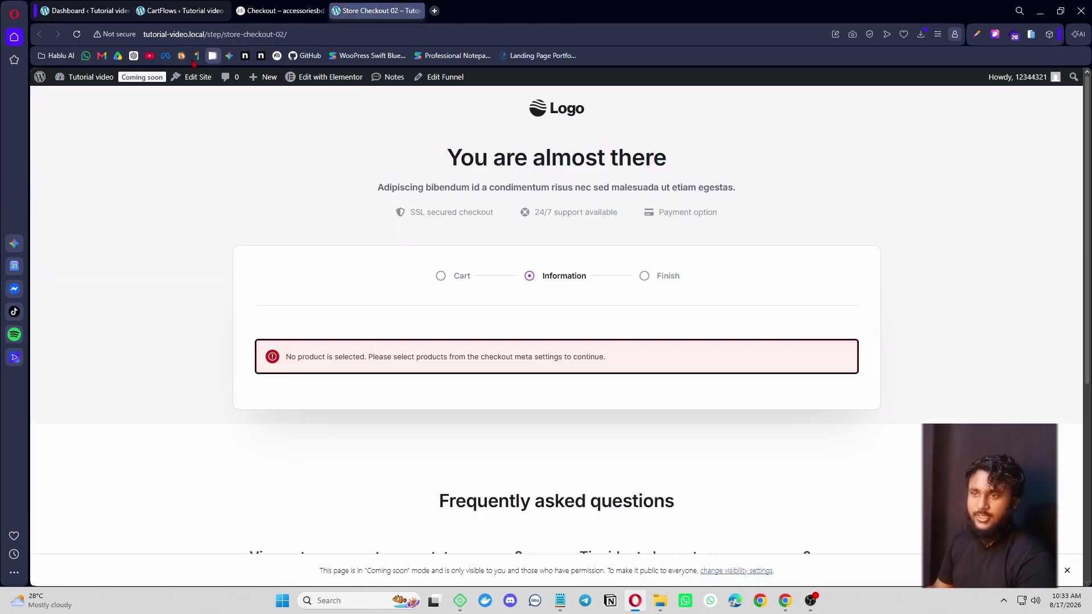
key(F5)
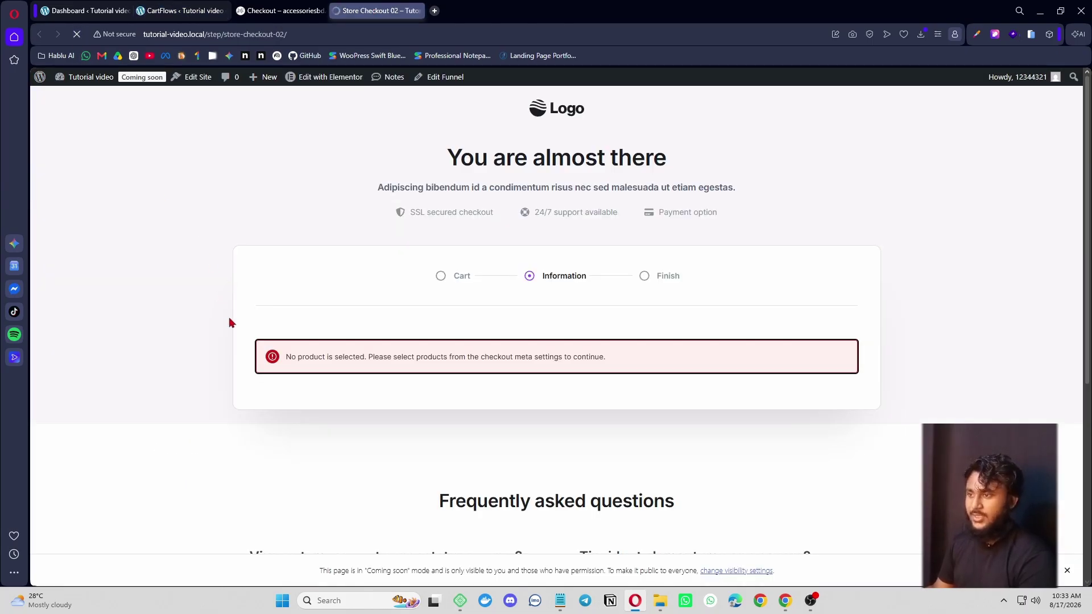
- Scroll through the reloaded checkout's billing form, 450.00৳ order summary and Payment section
scroll(512, 369, down, 3)
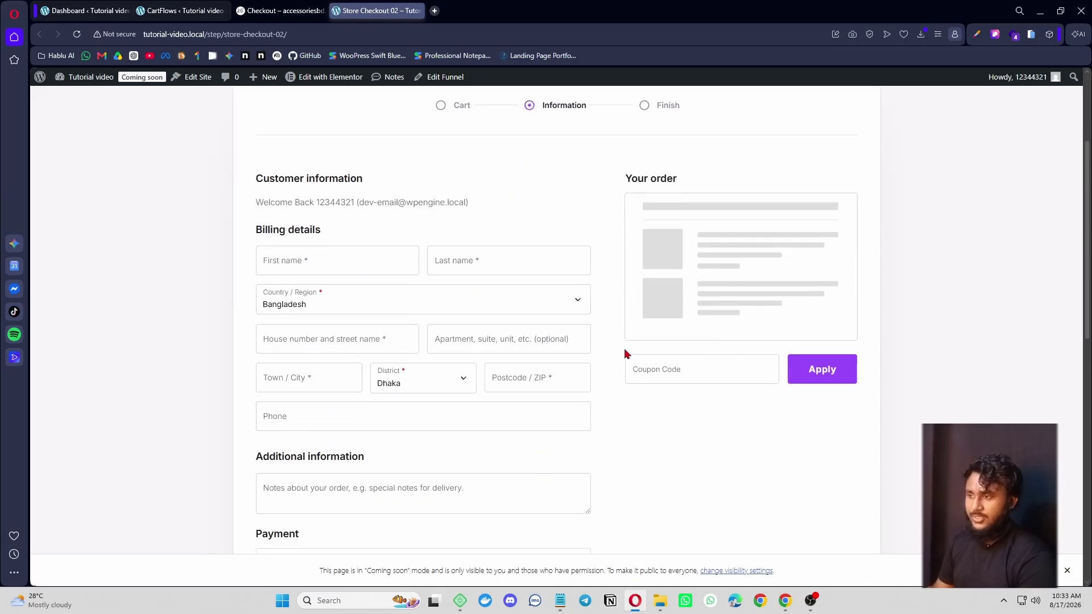
scroll(398, 394, down, 4)
scroll(362, 397, up, 4)
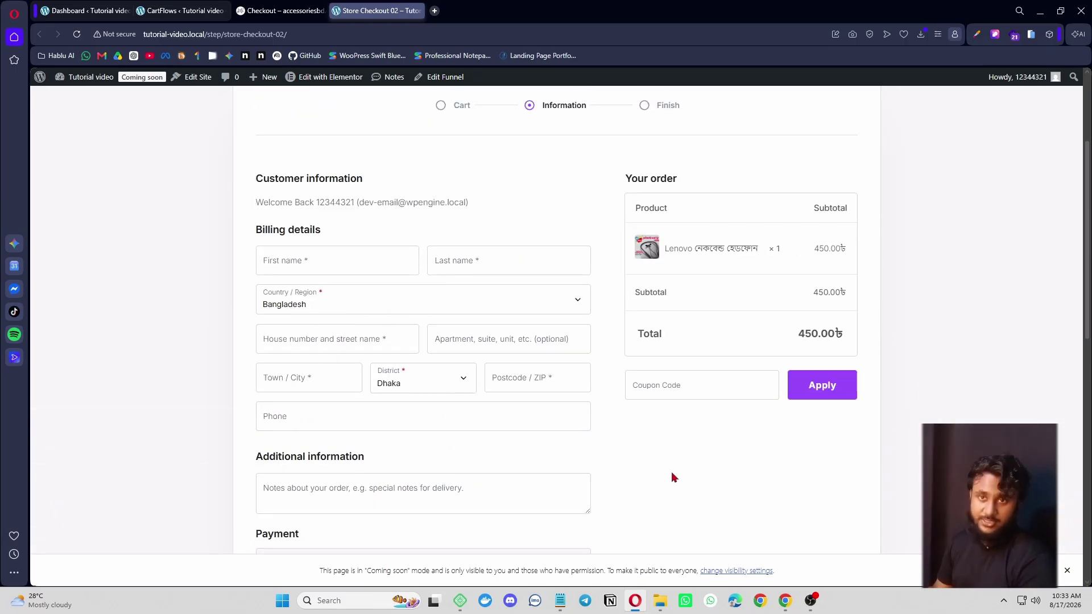
scroll(610, 455, down, 3)
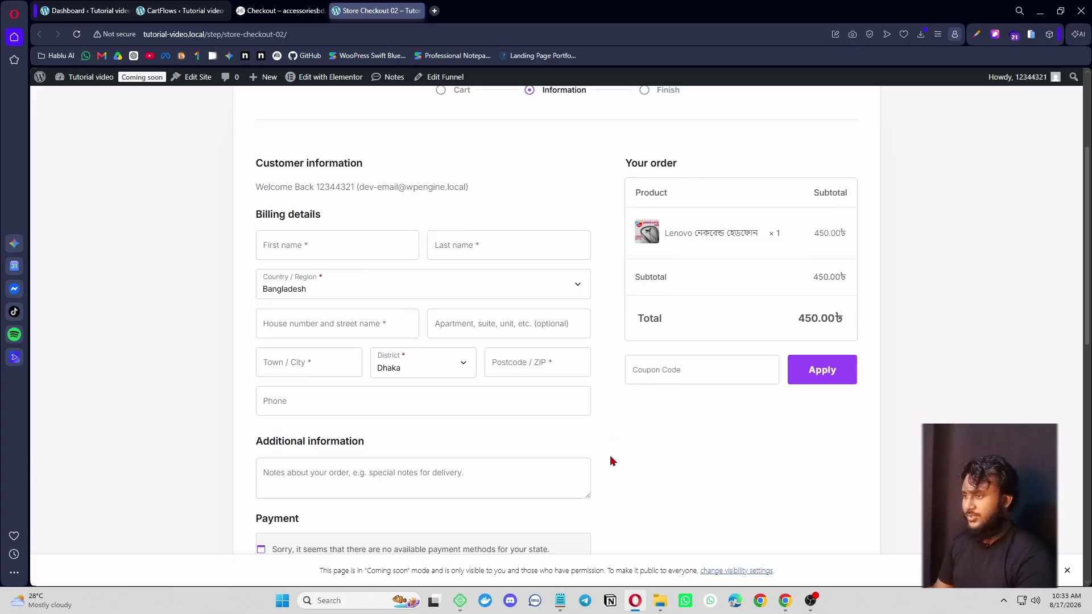
scroll(612, 466, up, 1)
scroll(657, 473, up, 5)
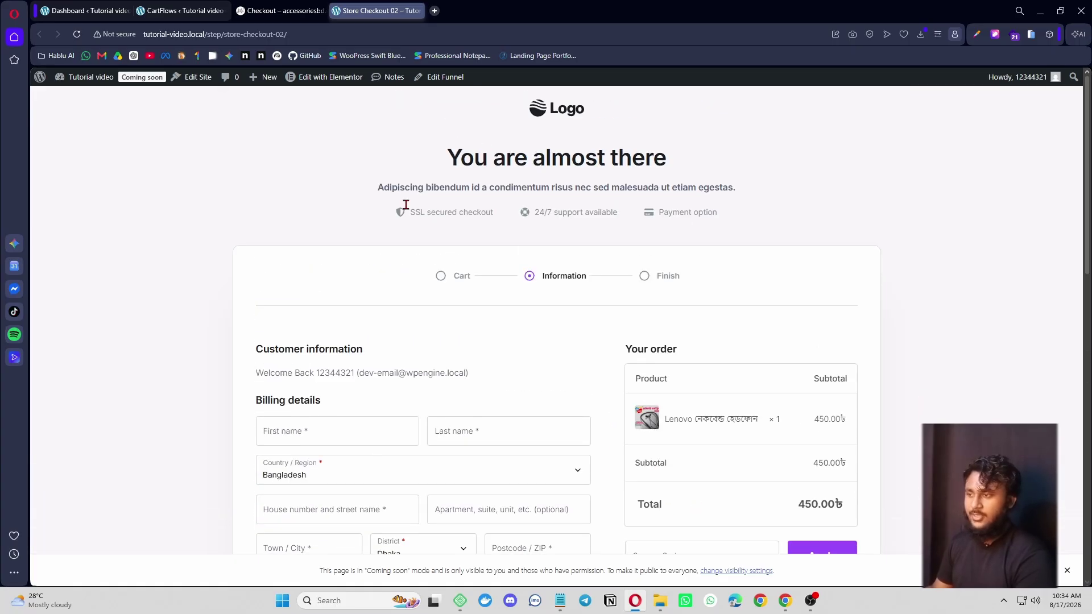
scroll(599, 447, down, 4)
scroll(586, 449, down, 4)
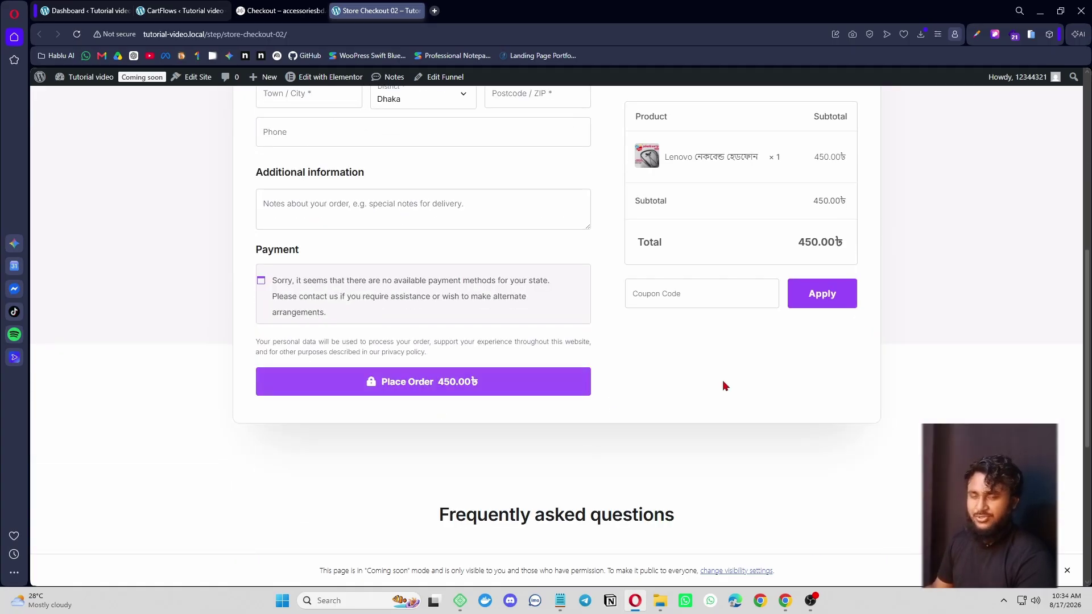
scroll(716, 407, up, 4)
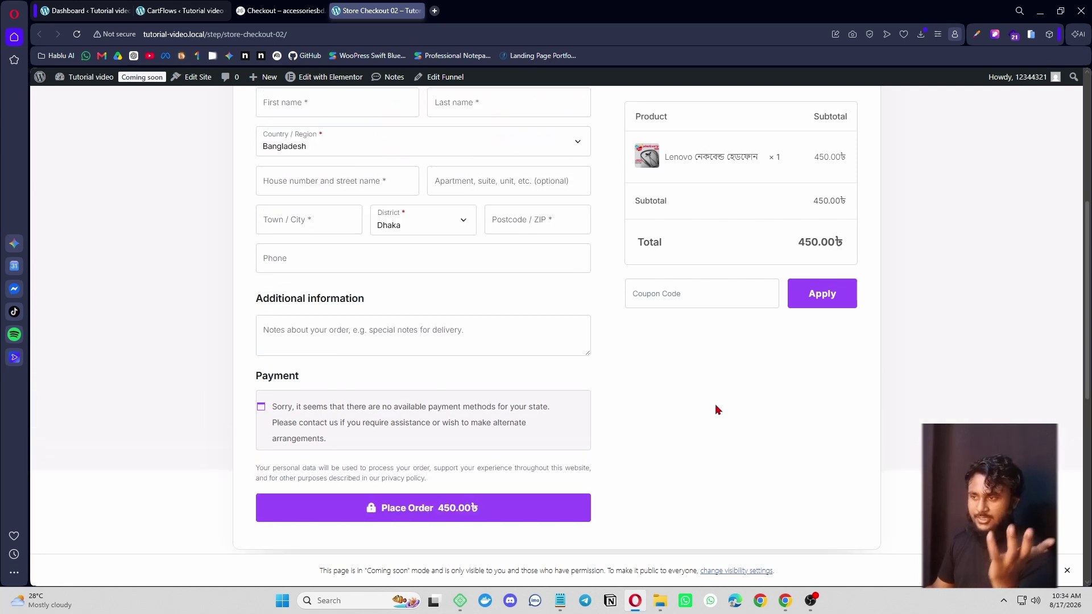
scroll(629, 472, down, 4)
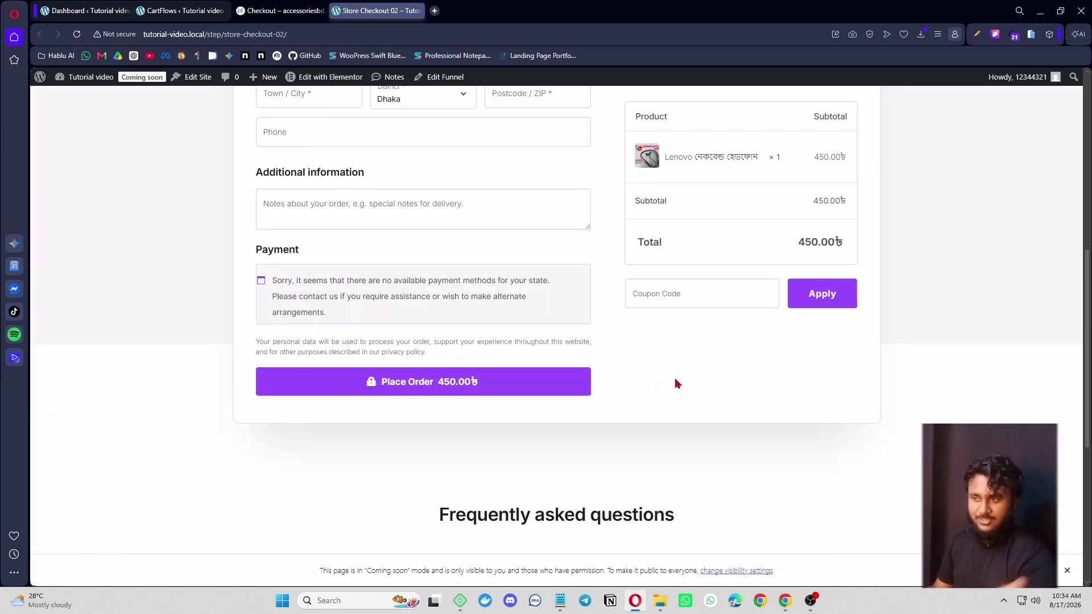
scroll(621, 410, up, 8)
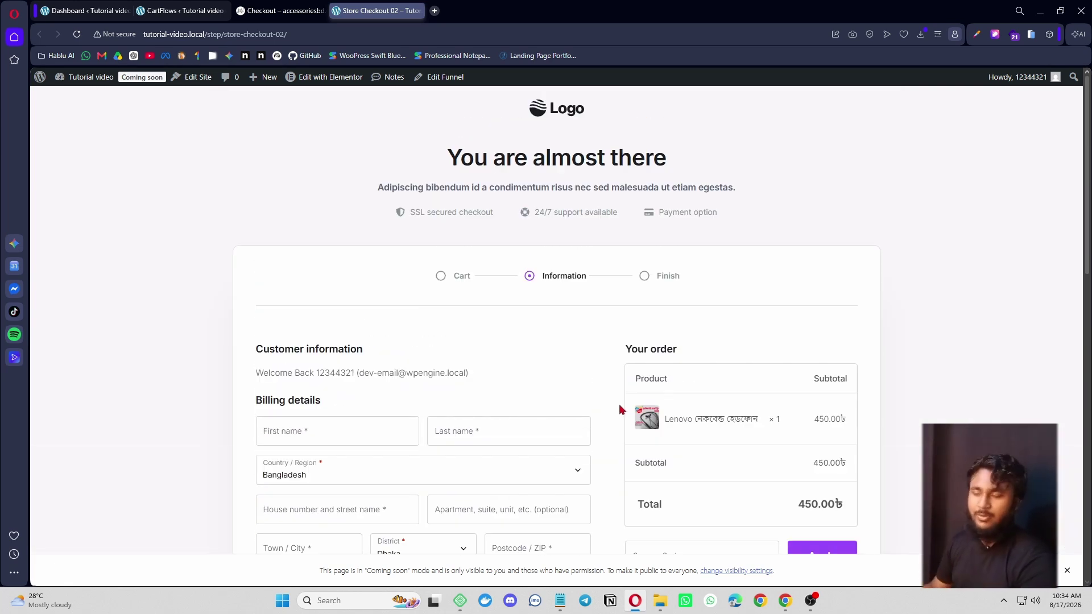
scroll(621, 410, down, 6)
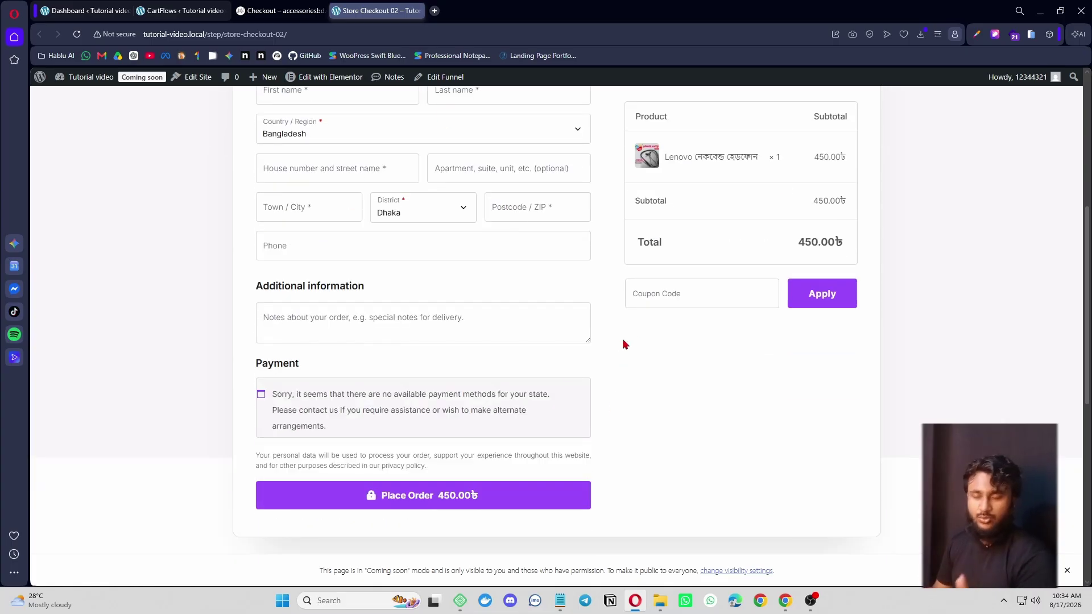
- Enable Product Options for Store Checkout 02, restricting buyers to purchasing all products
click(180, 10)
scroll(466, 386, down, 2)
scroll(467, 386, up, 2)
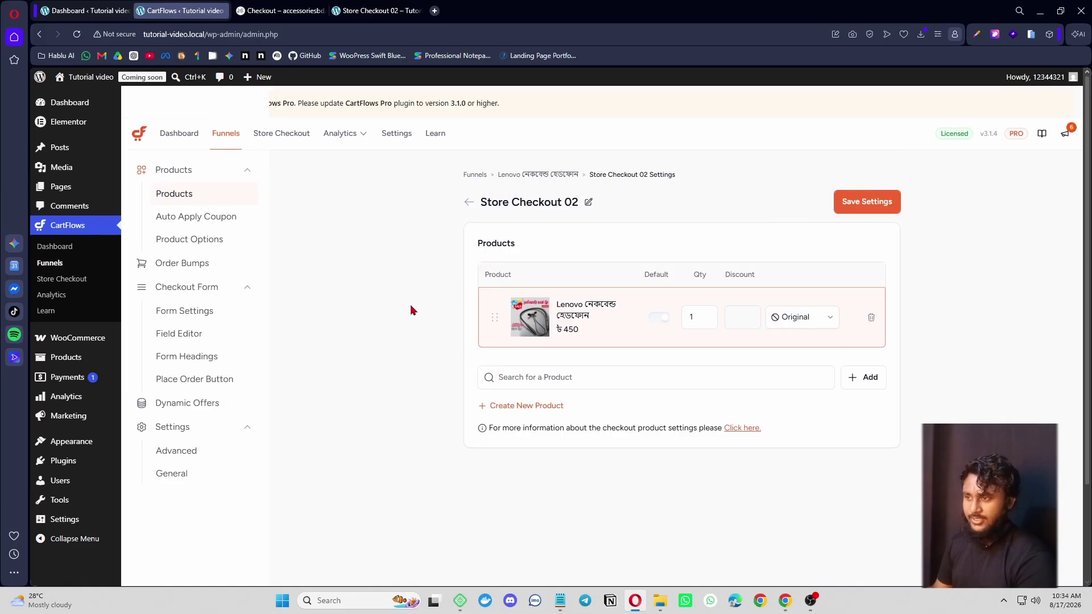
click(211, 243)
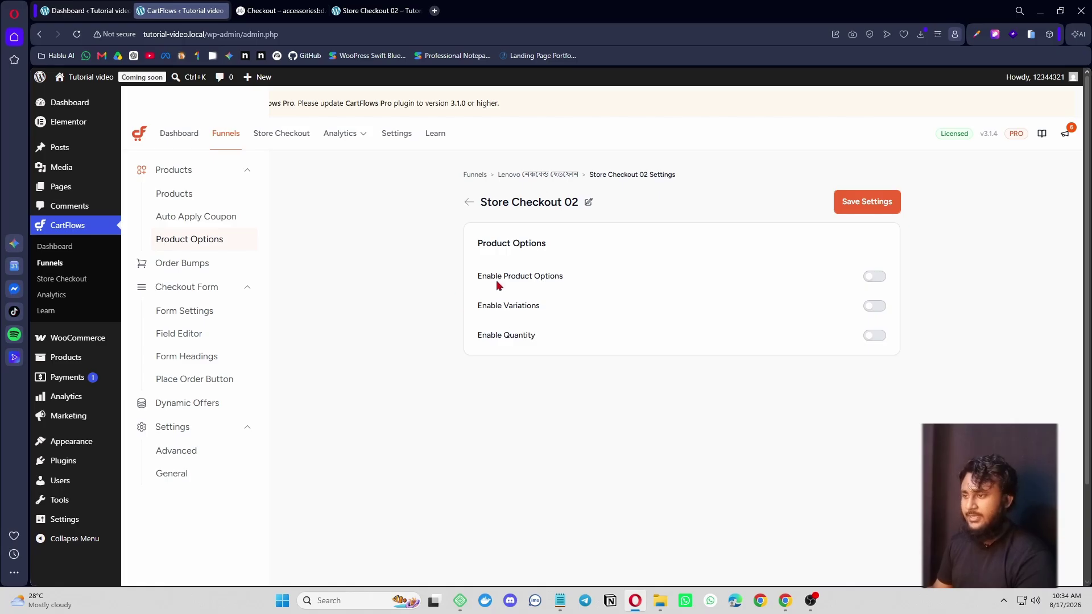
click(876, 278)
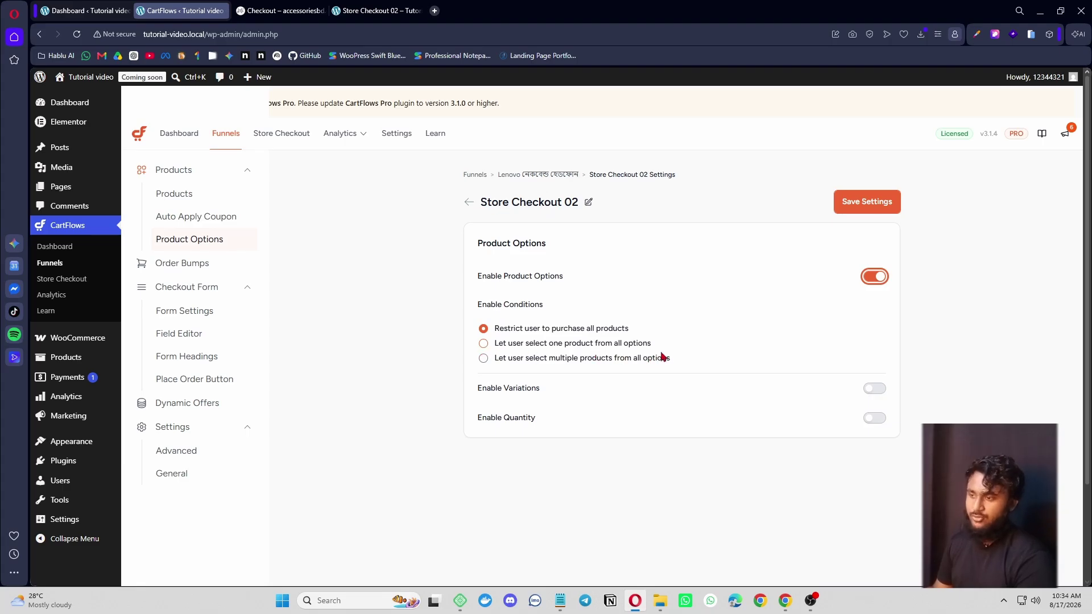
click(484, 359)
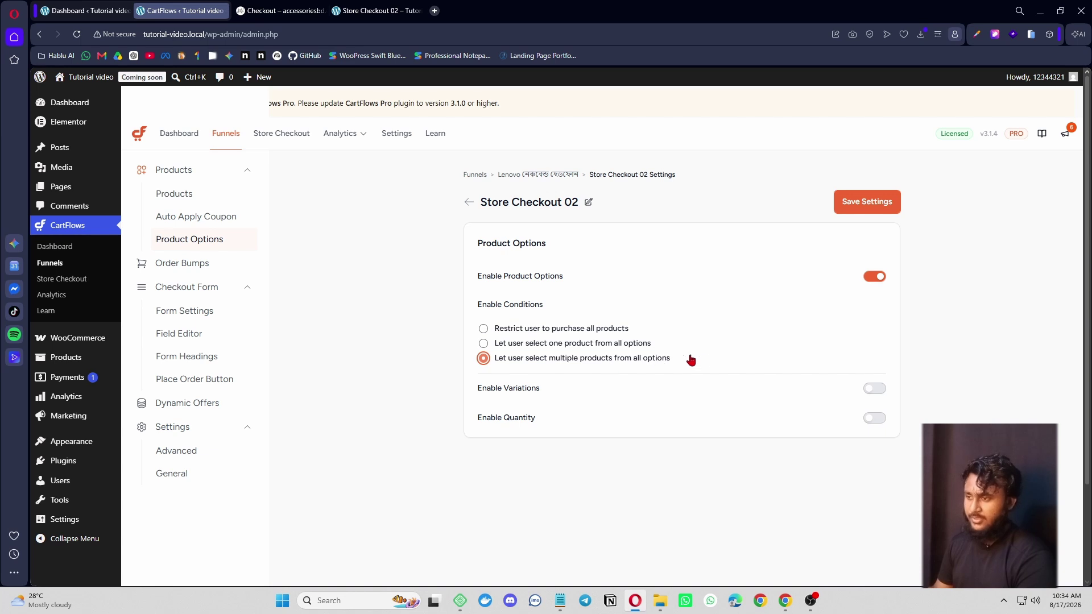
click(484, 345)
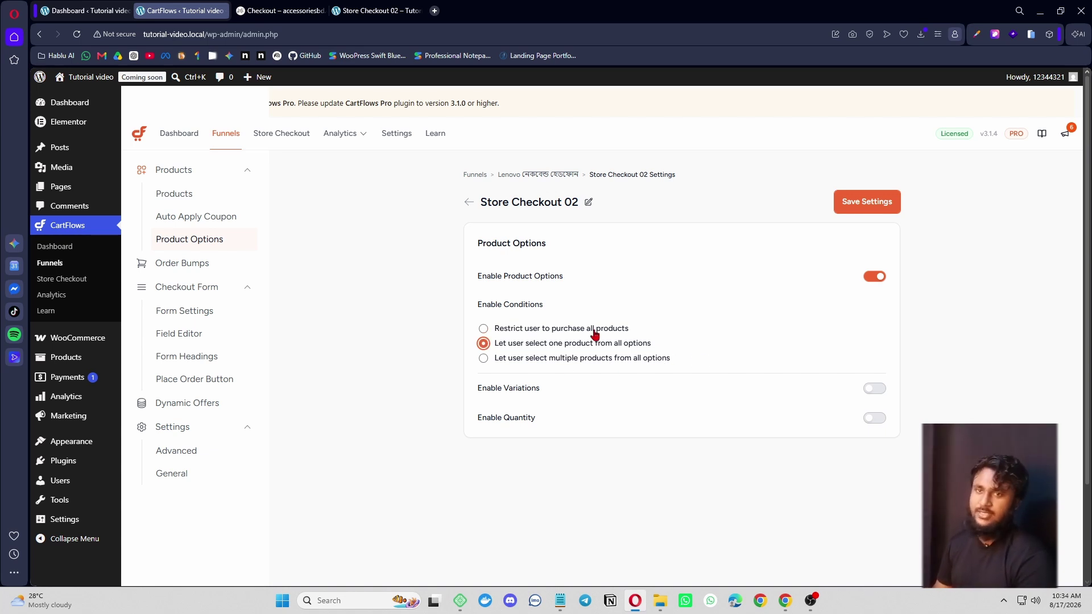
click(495, 330)
scroll(687, 343, down, 1)
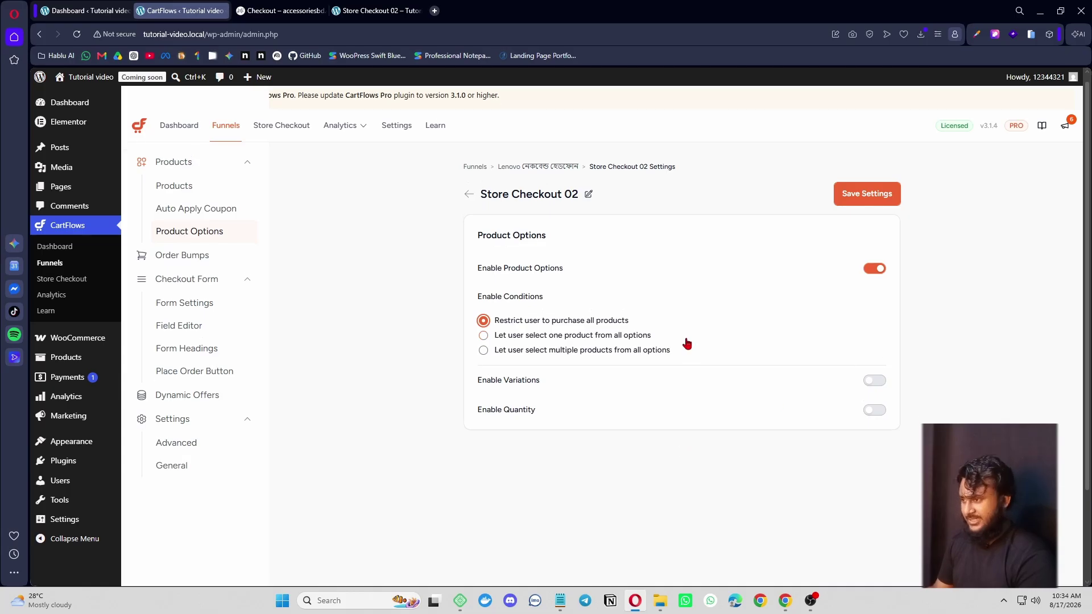
scroll(732, 380, down, 2)
scroll(732, 380, up, 2)
- Leave product variations off, turn on Enable Quantity, and save the product options
click(875, 390)
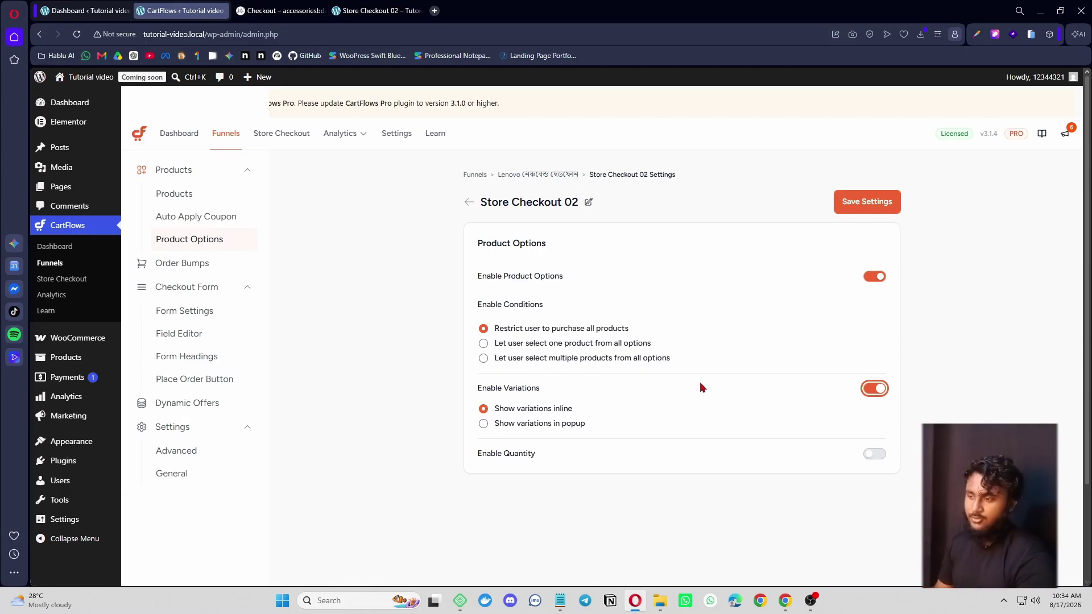
click(874, 389)
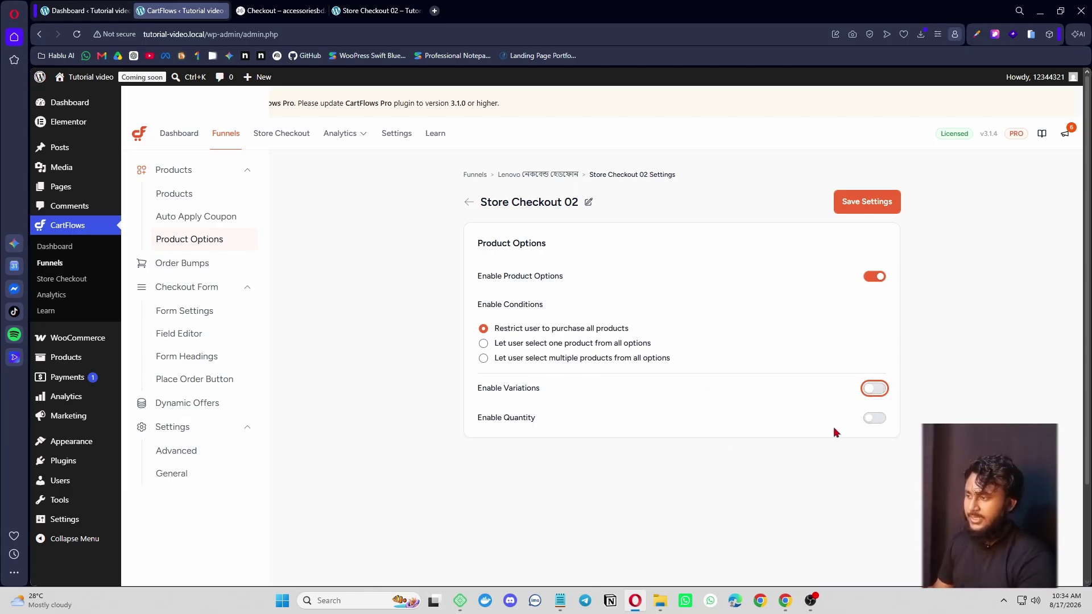
click(873, 420)
scroll(829, 366, down, 2)
scroll(626, 319, up, 2)
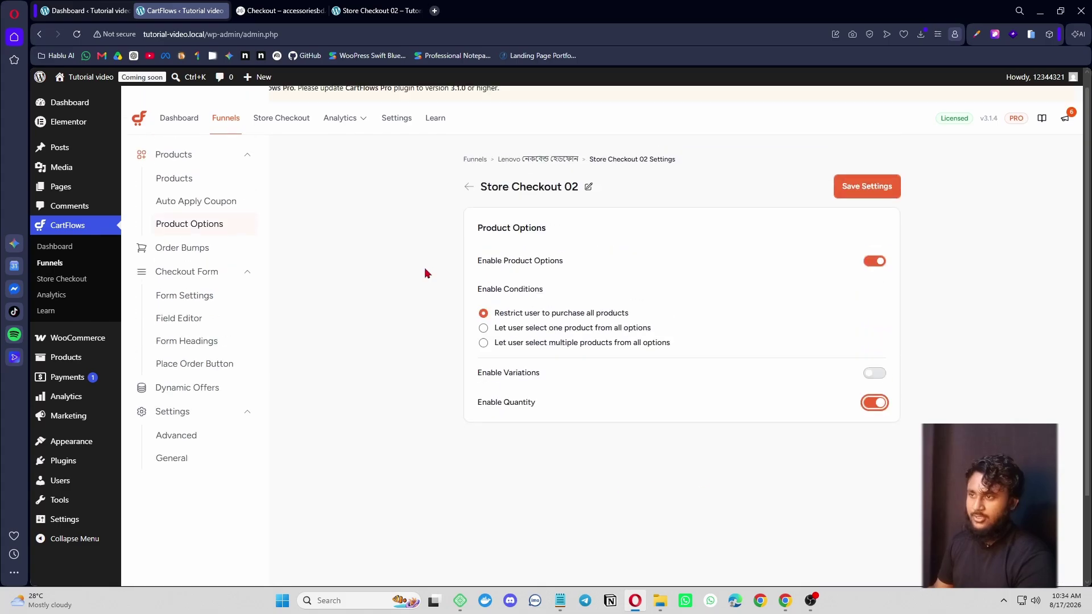
click(866, 202)
- Reload the live checkout and raise the Lenovo headphones quantity to 3, totalling 1,350.00৳
click(376, 11)
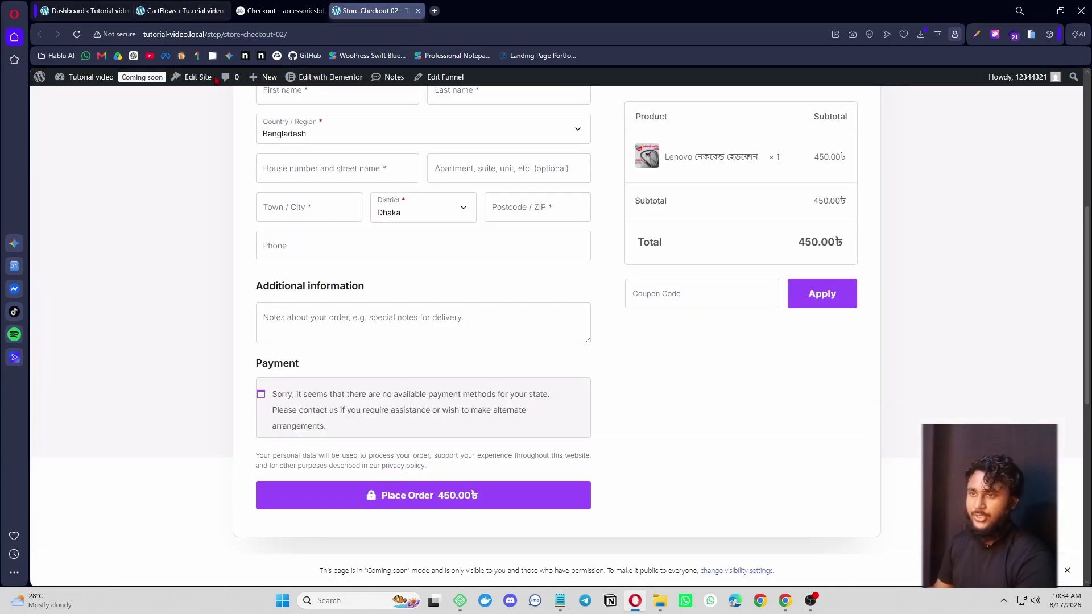
click(77, 34)
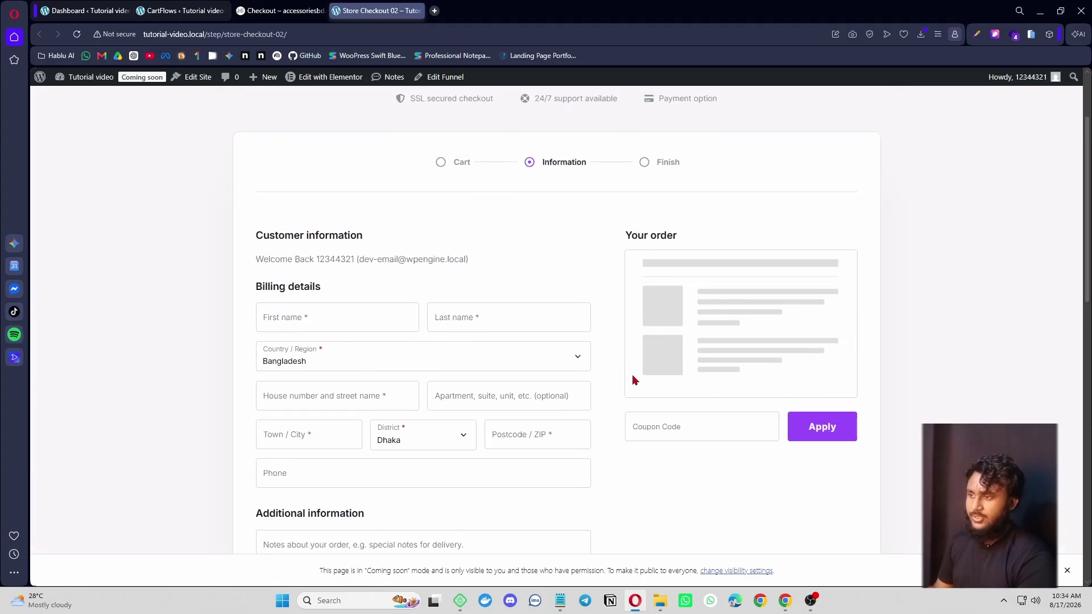
scroll(623, 387, down, 9)
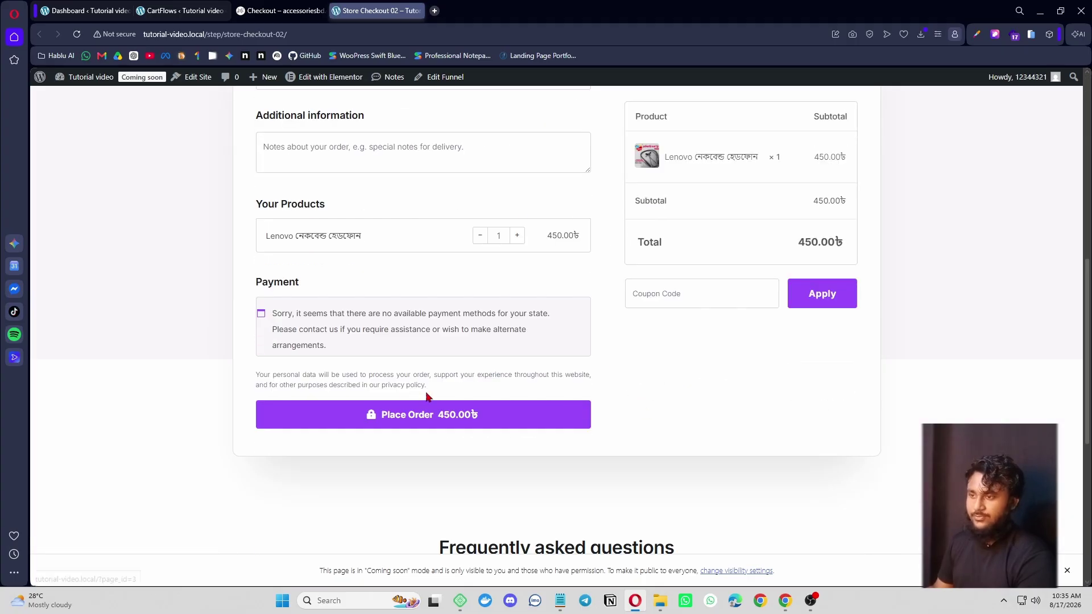
scroll(414, 393, up, 2)
click(516, 349)
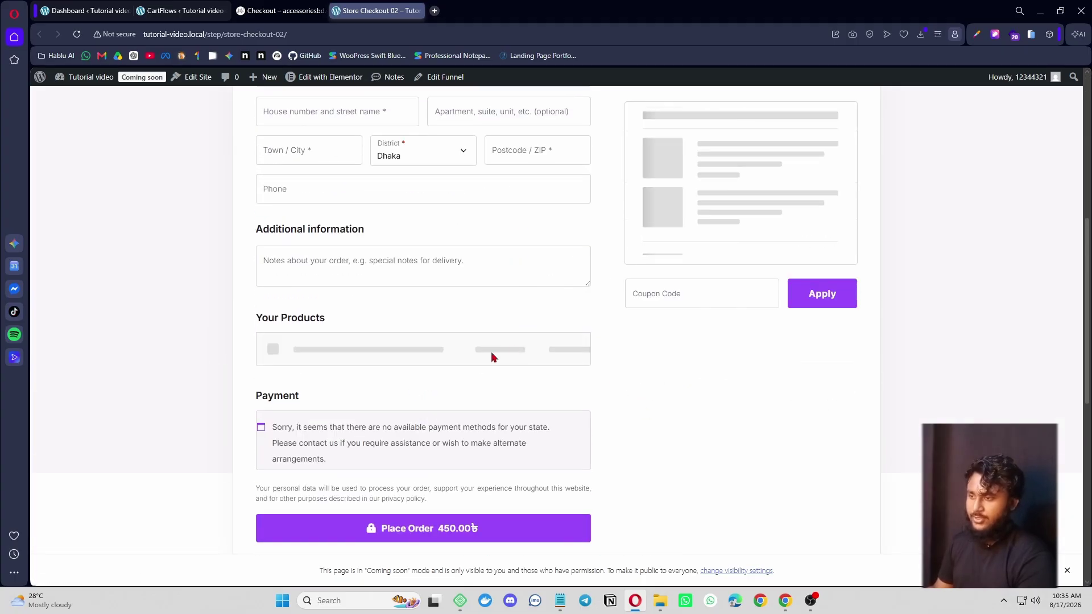
scroll(493, 405, up, 3)
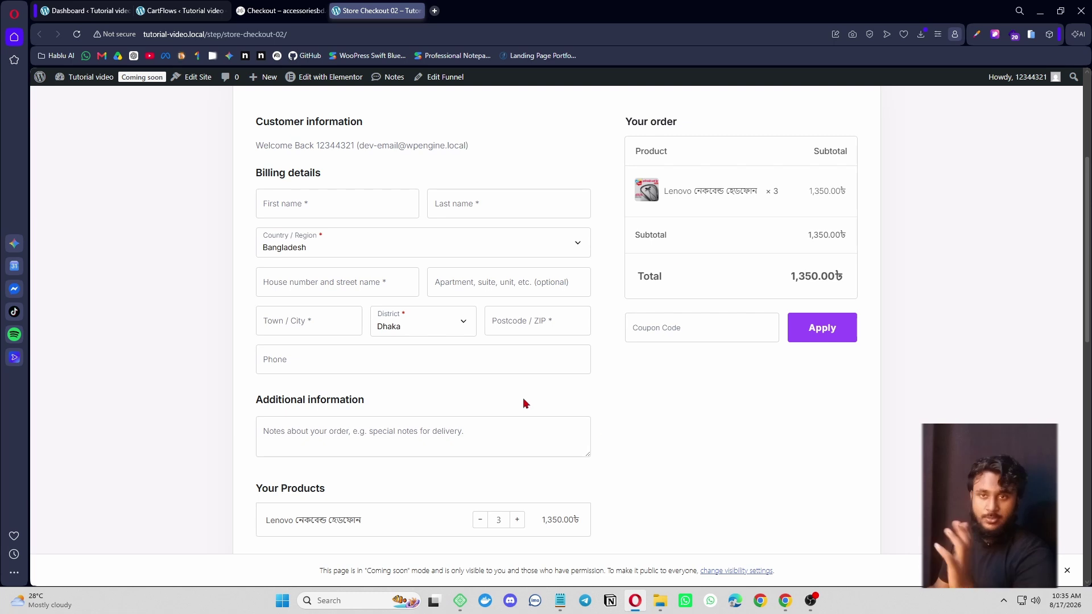
scroll(505, 445, down, 2)
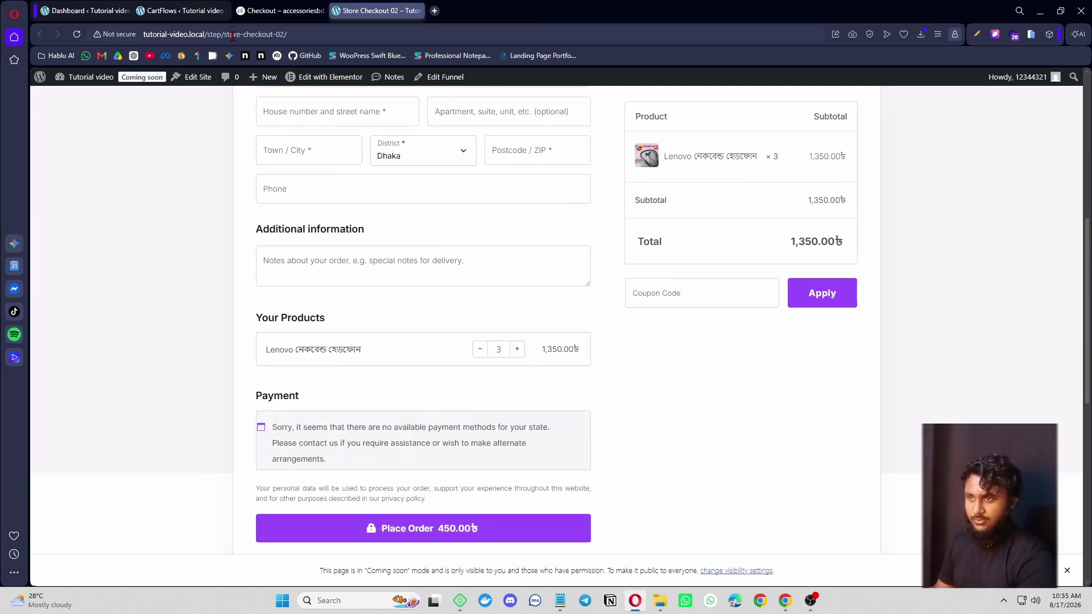
click(182, 10)
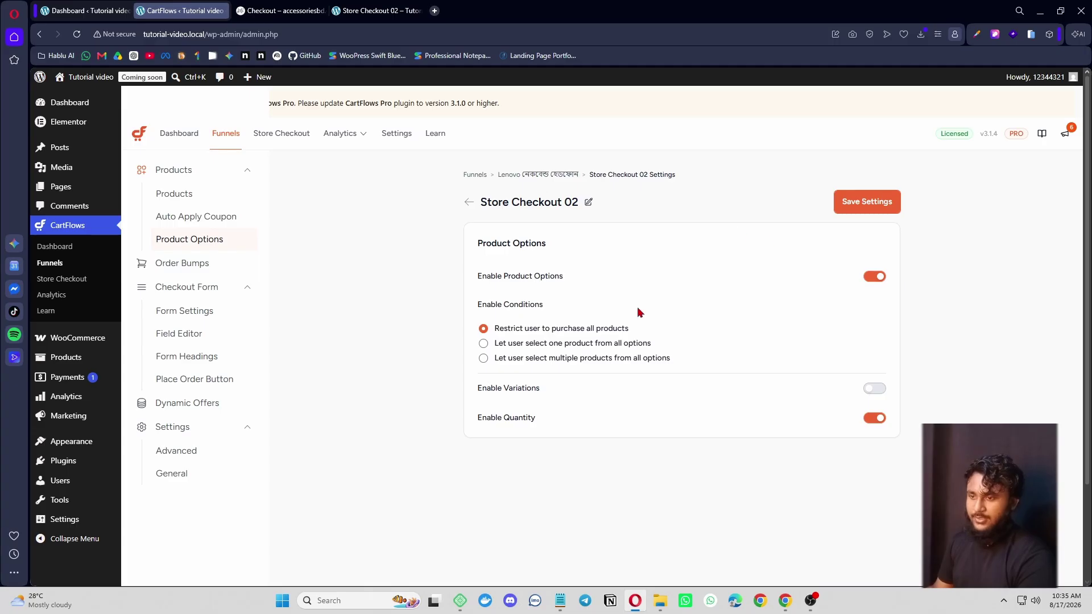
click(206, 457)
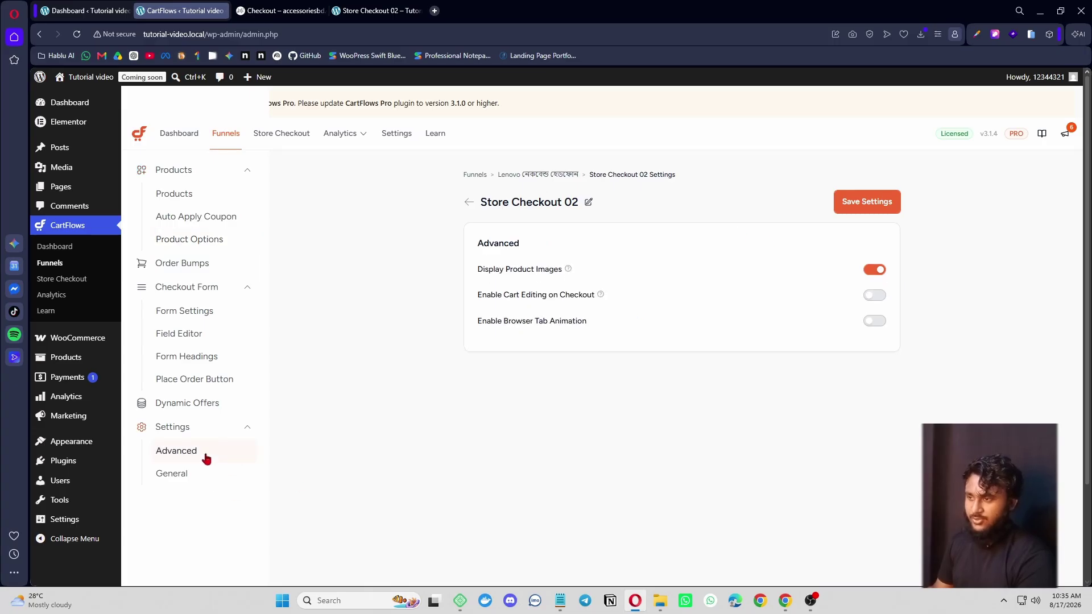
drag(476, 274, 562, 271)
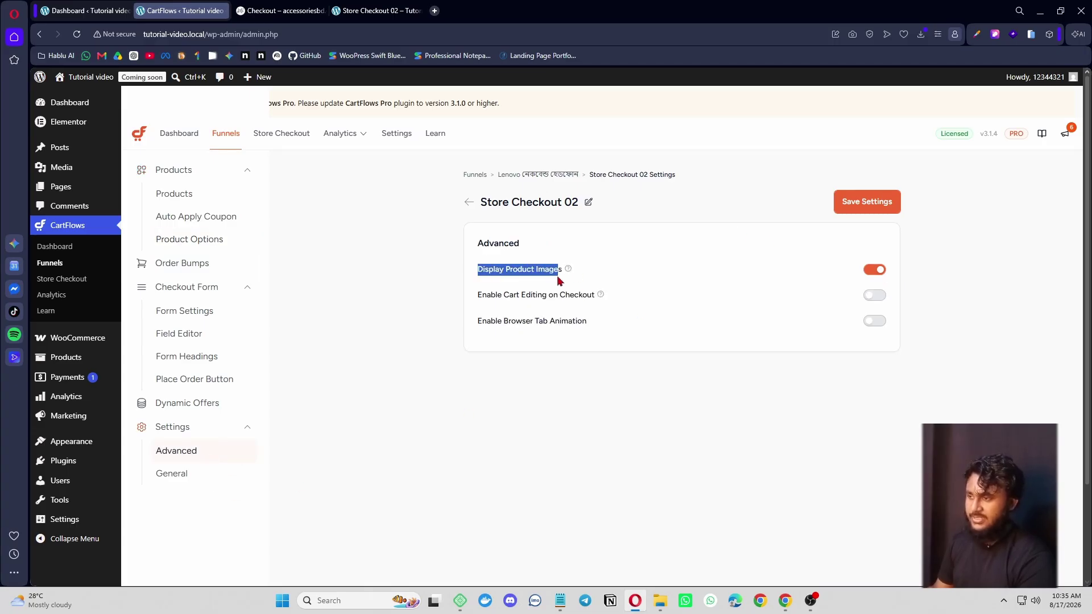
click(678, 277)
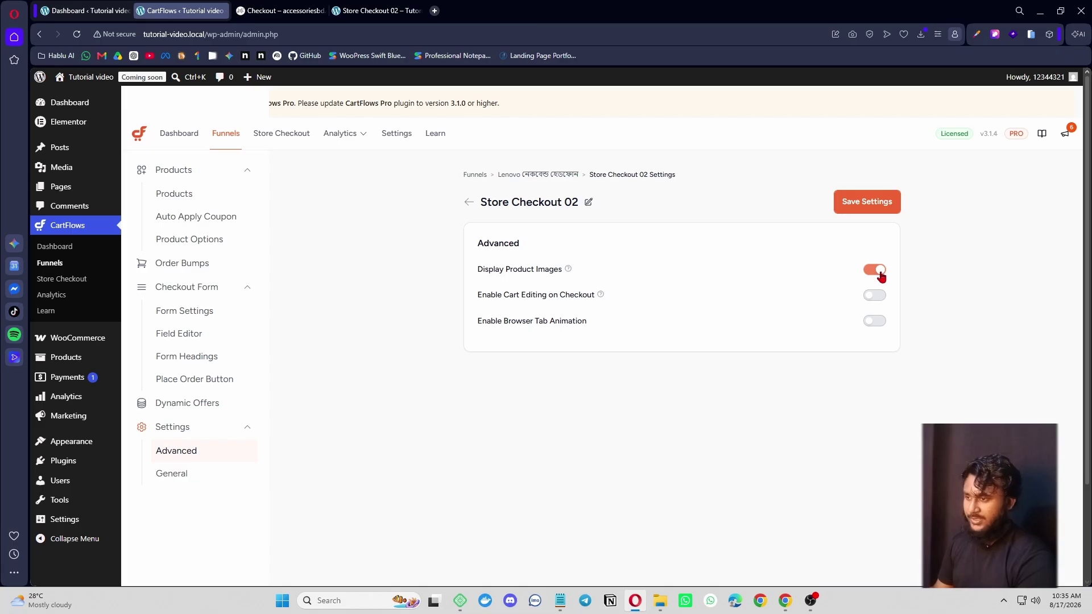
click(871, 297)
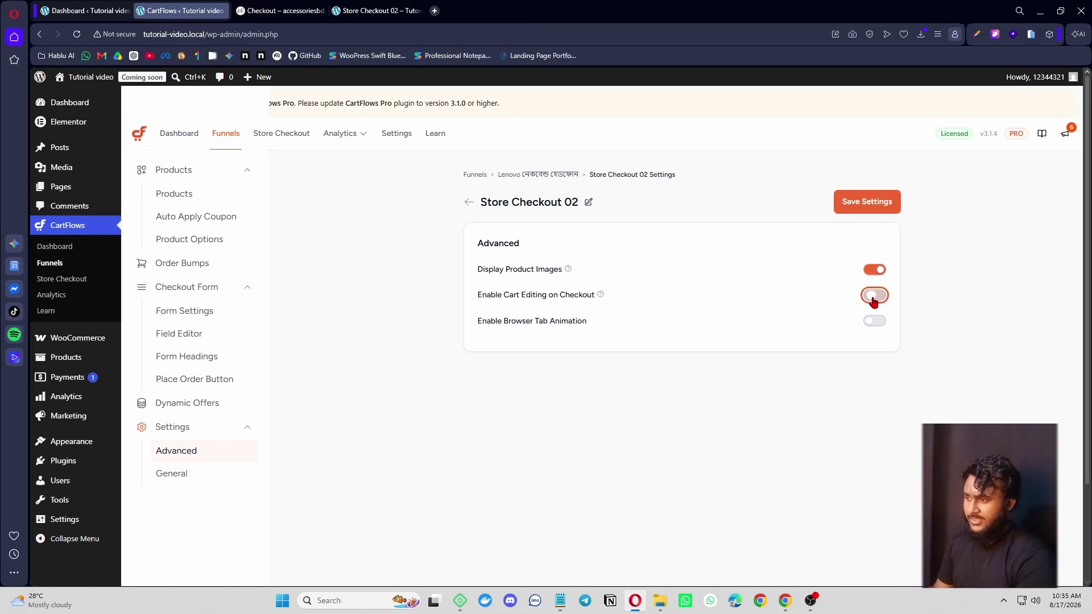
click(858, 203)
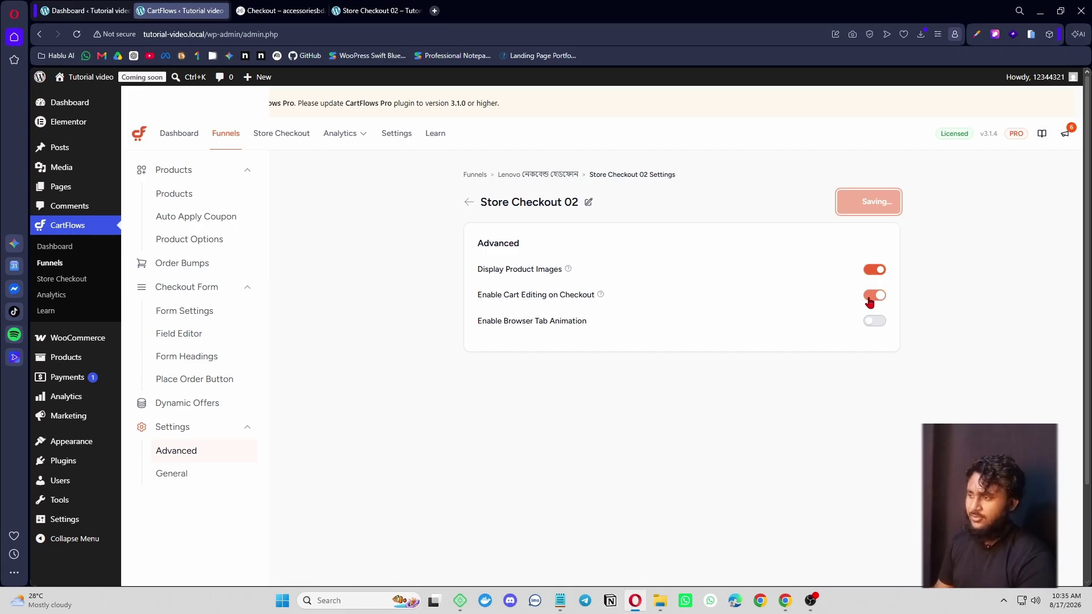
click(875, 297)
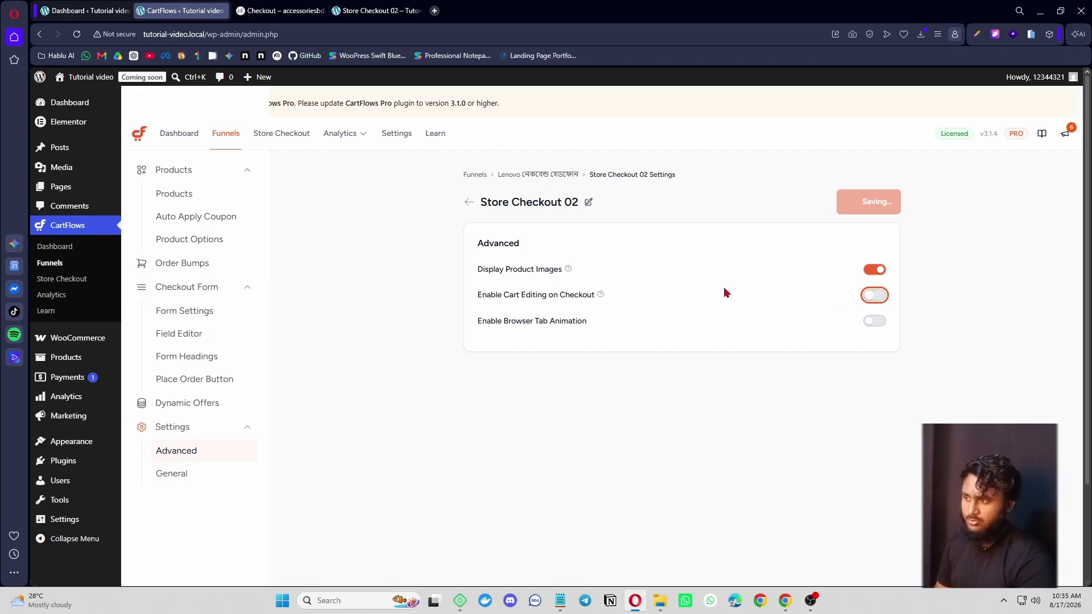
click(839, 208)
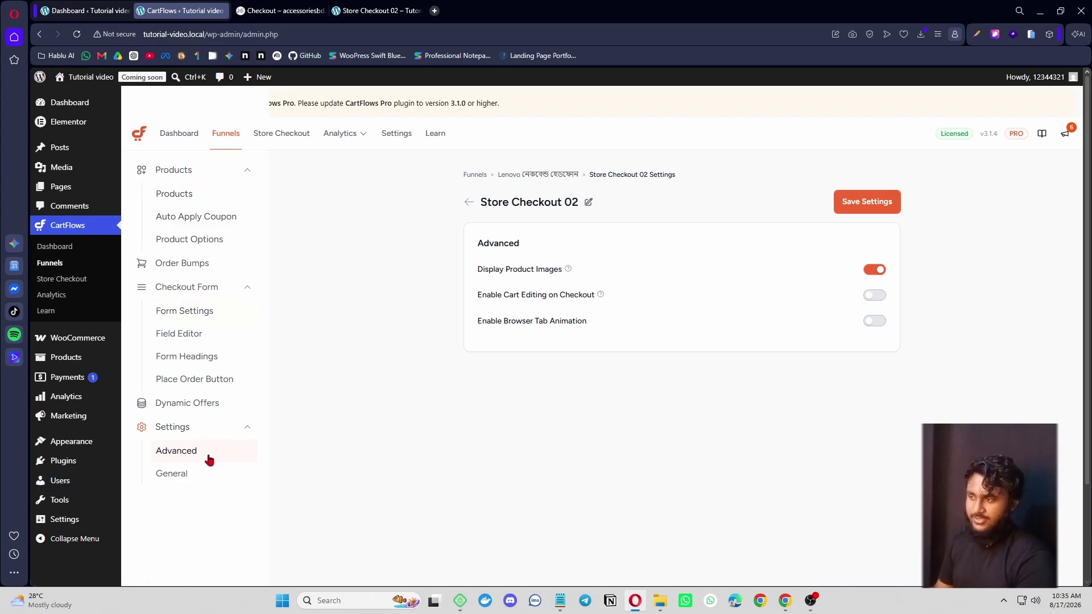
- Switch off Enable Coupon Field and Enable Ship To Different Address in Form Settings, then save
click(192, 479)
scroll(723, 411, down, 3)
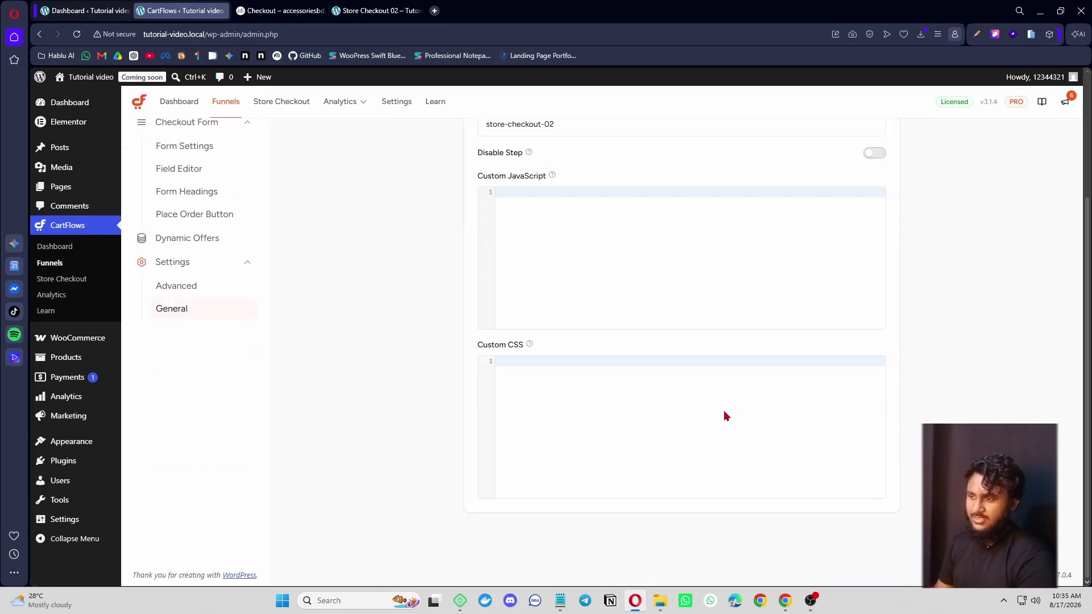
scroll(595, 497, up, 3)
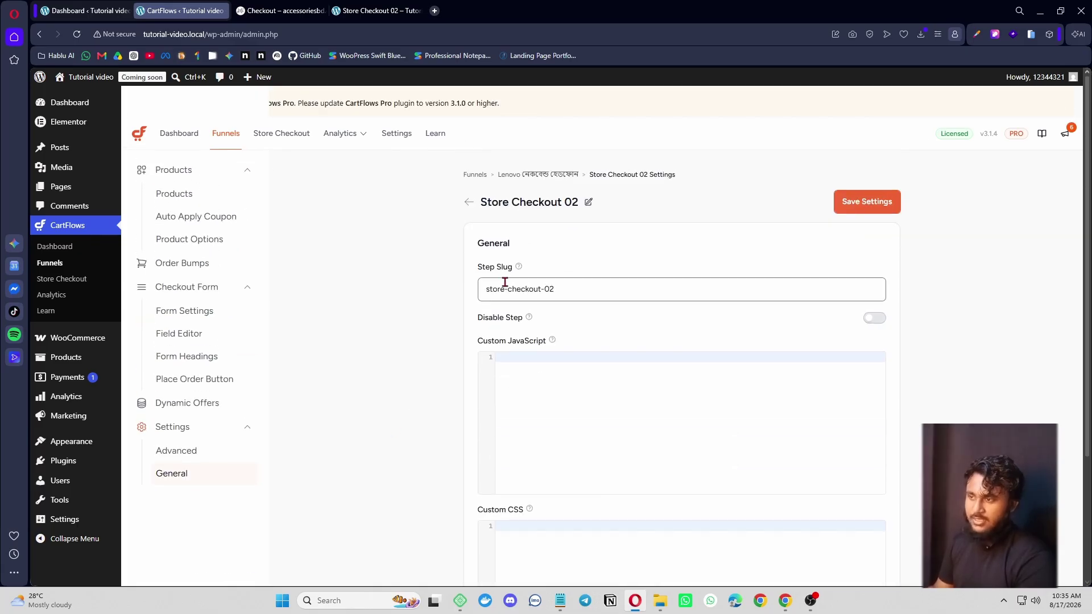
drag(477, 268, 513, 268)
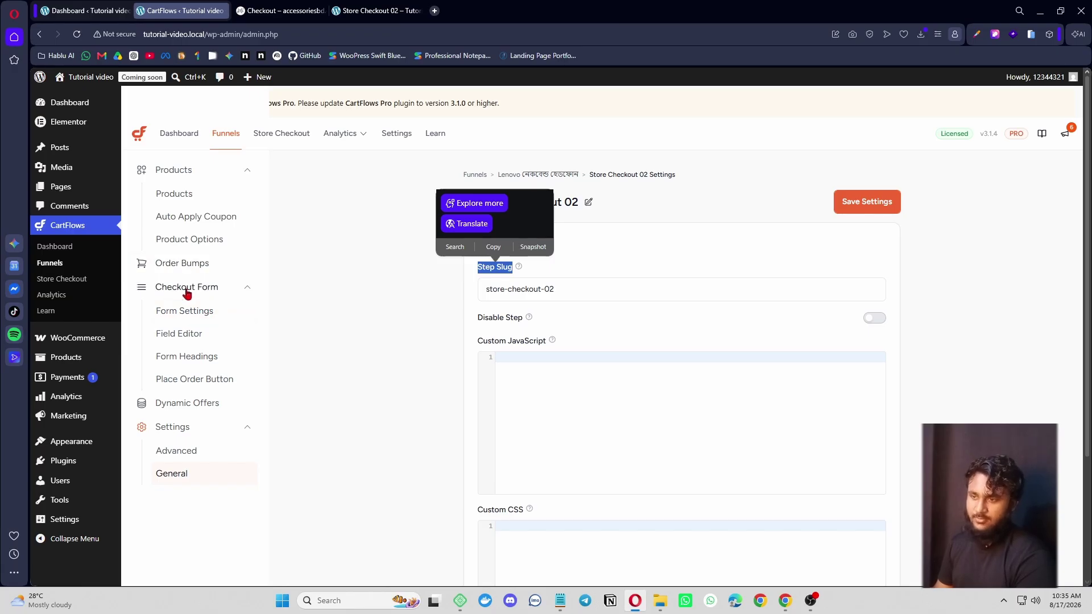
click(187, 314)
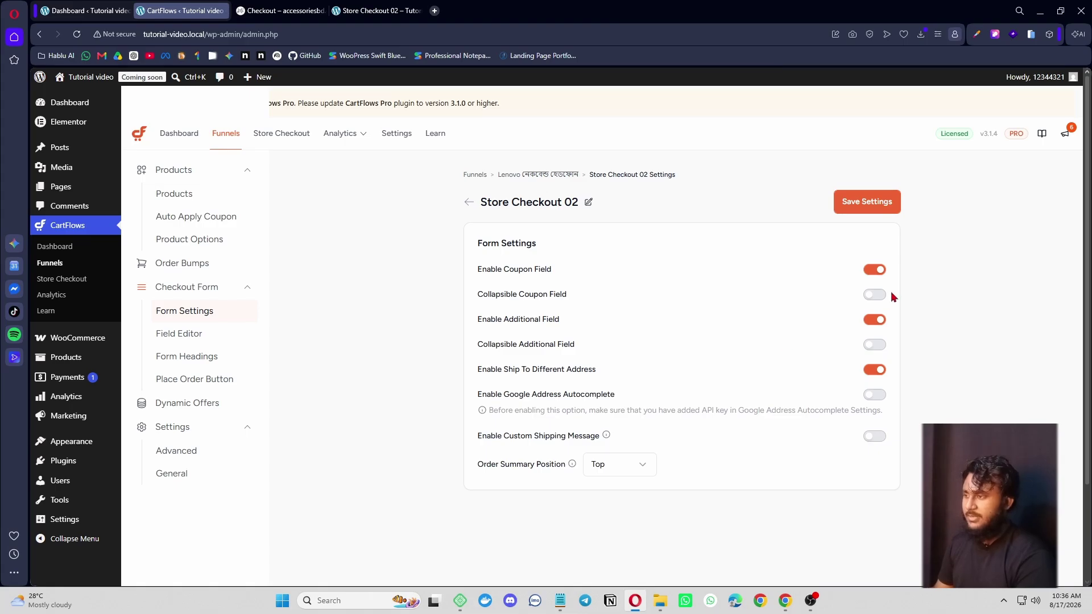
click(874, 269)
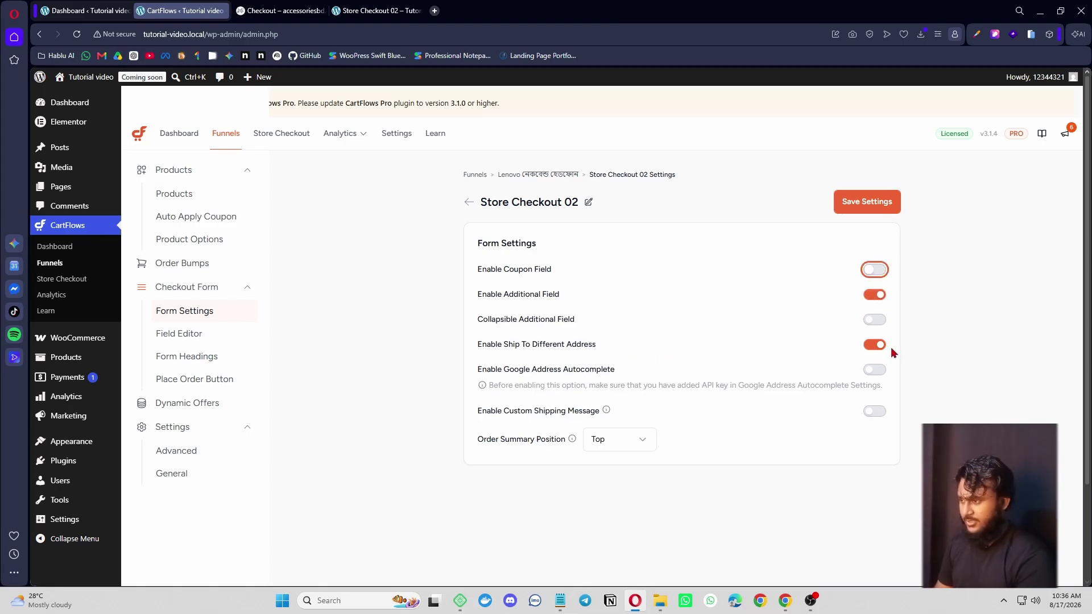
click(874, 345)
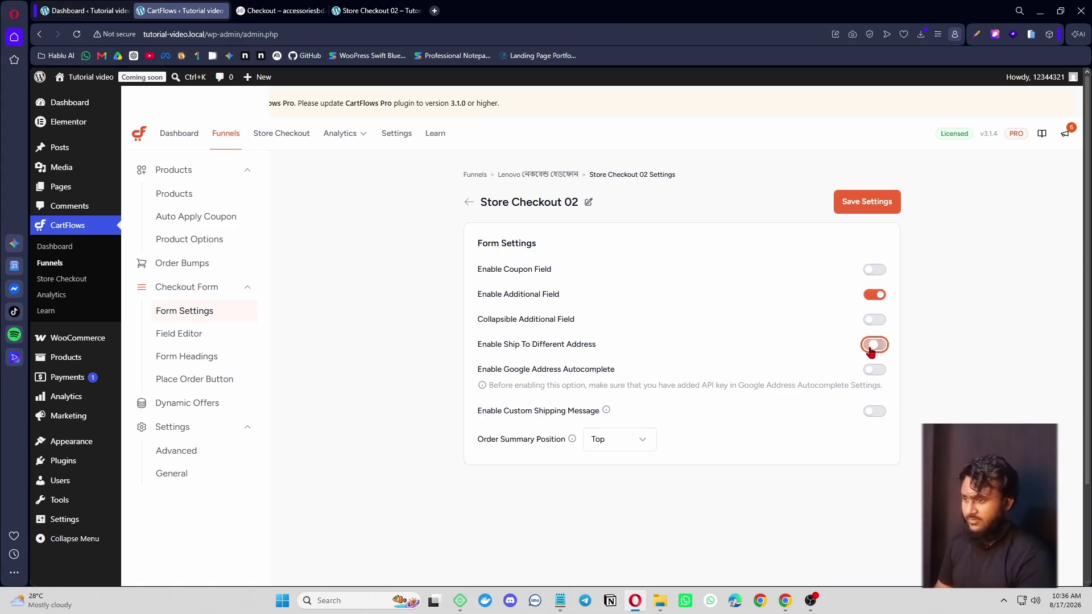
click(877, 213)
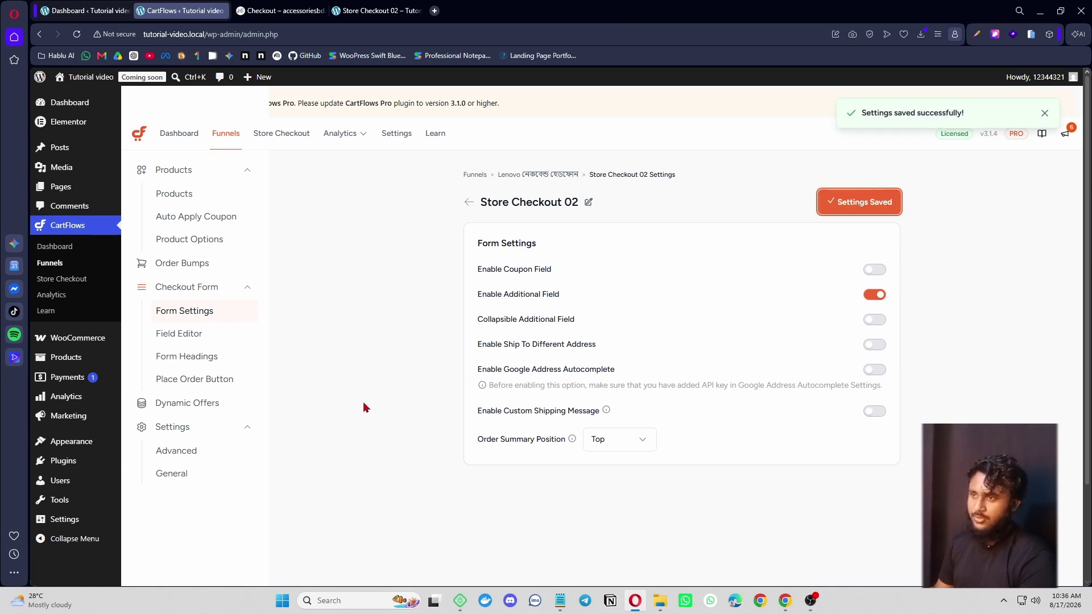
- Review the live checkout, which still shows a Coupon Code field and a 1,350.00৳ total
click(267, 11)
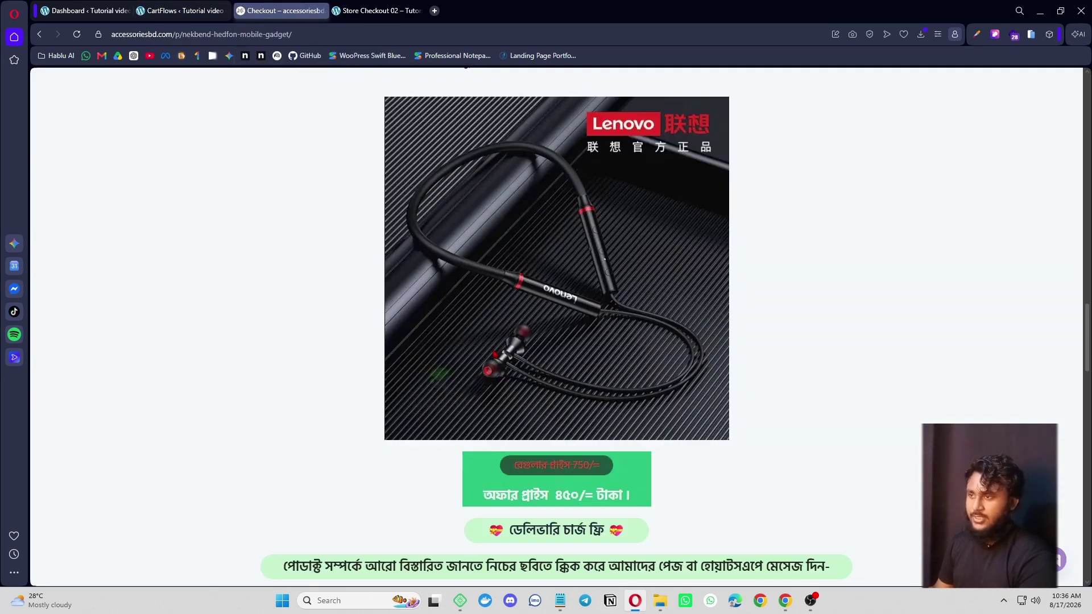
click(370, 11)
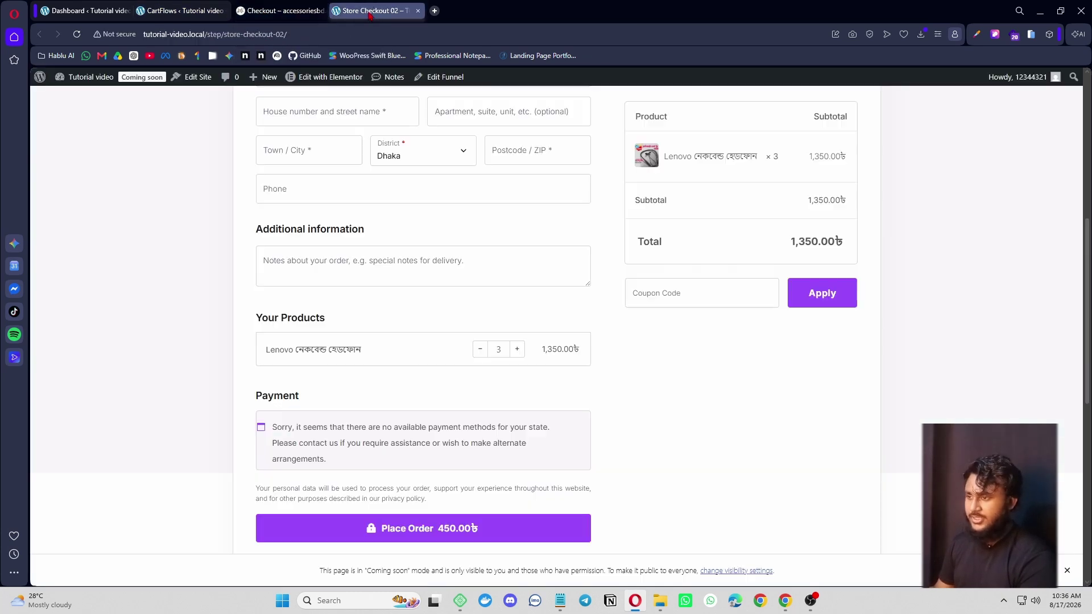
click(684, 294)
scroll(390, 420, up, 4)
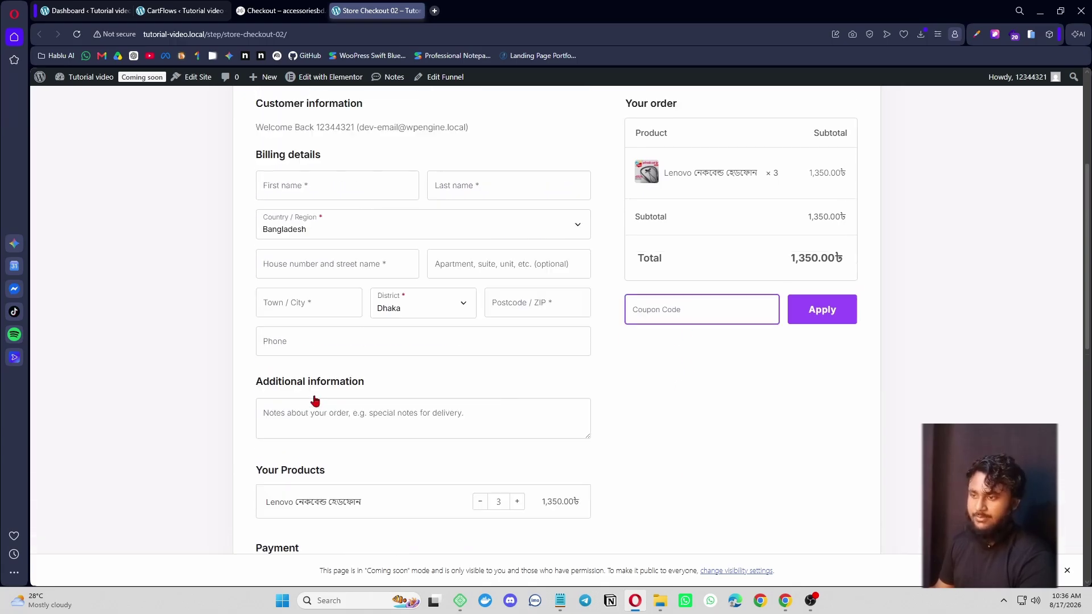
scroll(352, 341, down, 3)
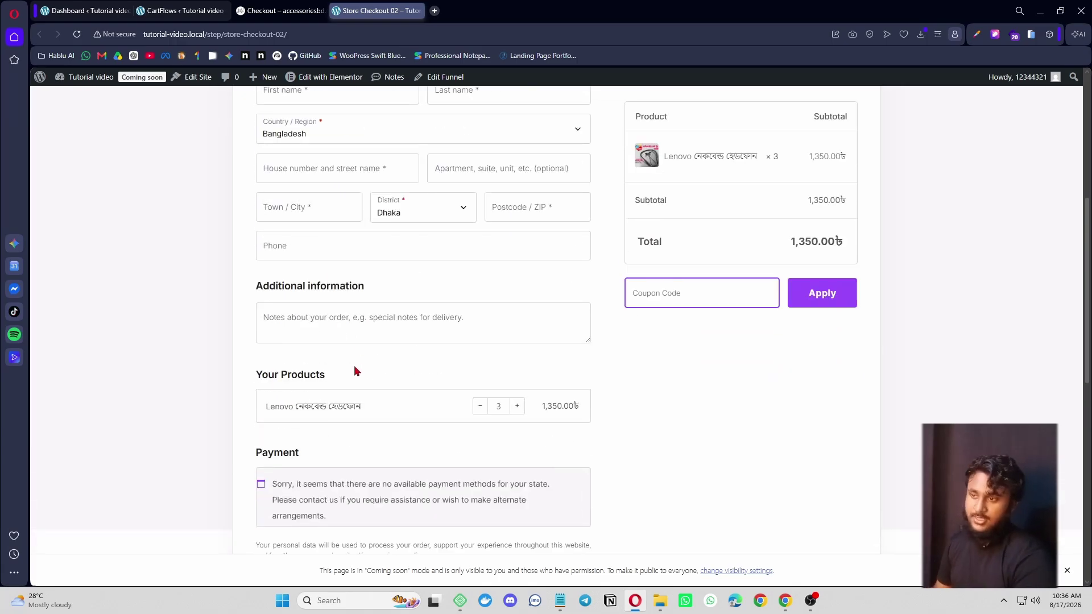
scroll(312, 368, up, 2)
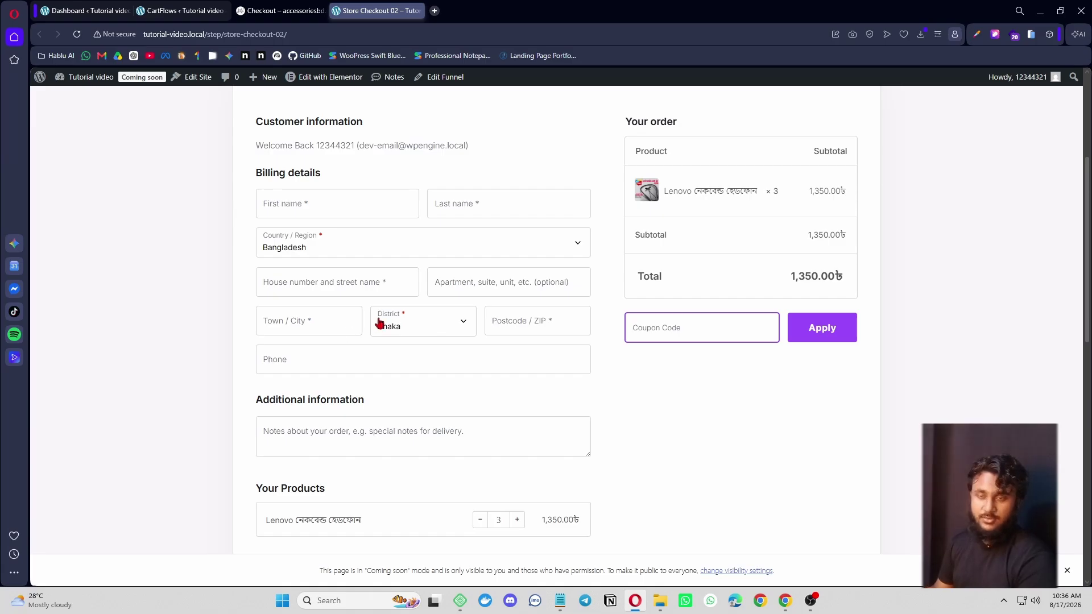
scroll(374, 348, down, 3)
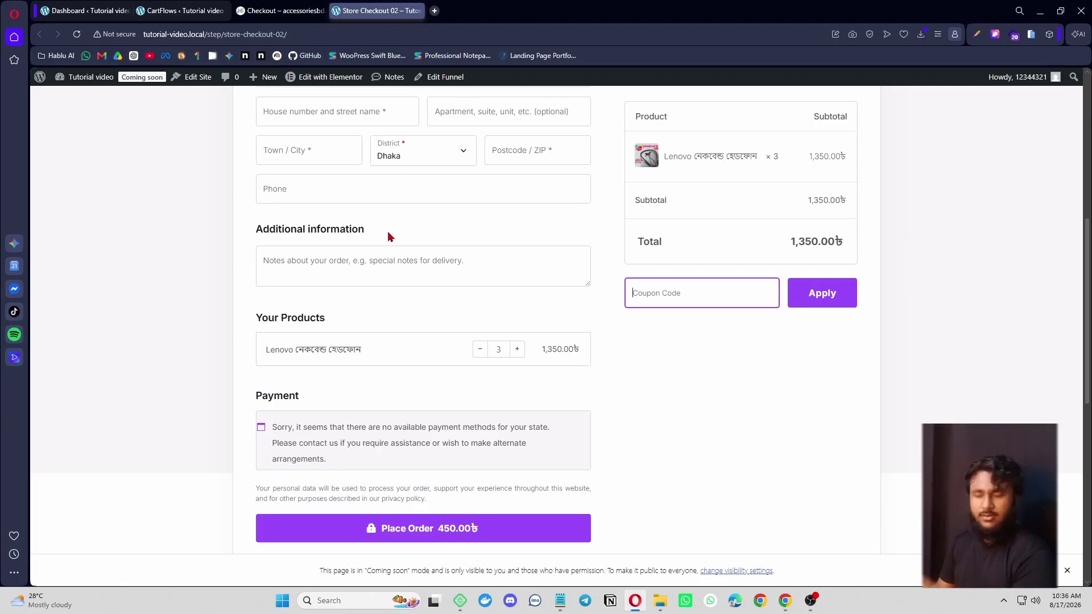
- Turn on the Custom Field Editor in Store Checkout 02's Field Editor
click(181, 10)
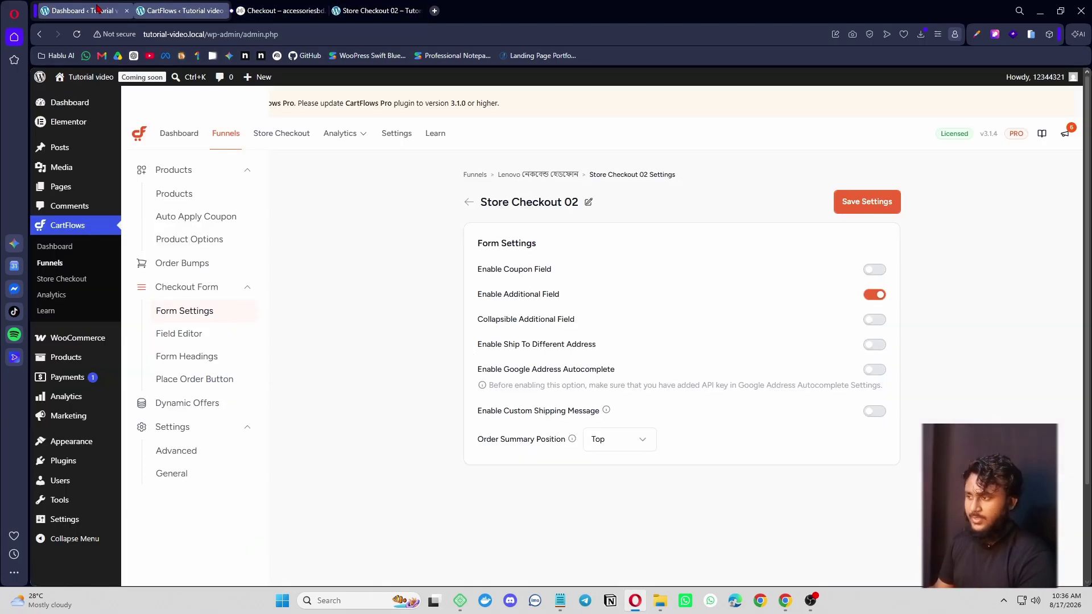
click(189, 335)
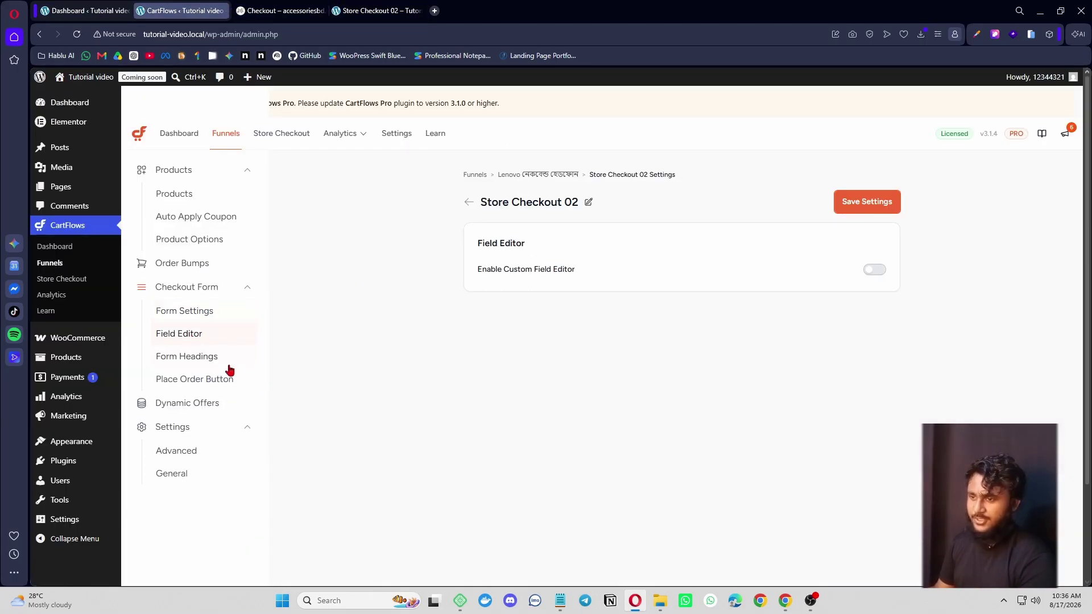
click(880, 272)
scroll(647, 367, down, 3)
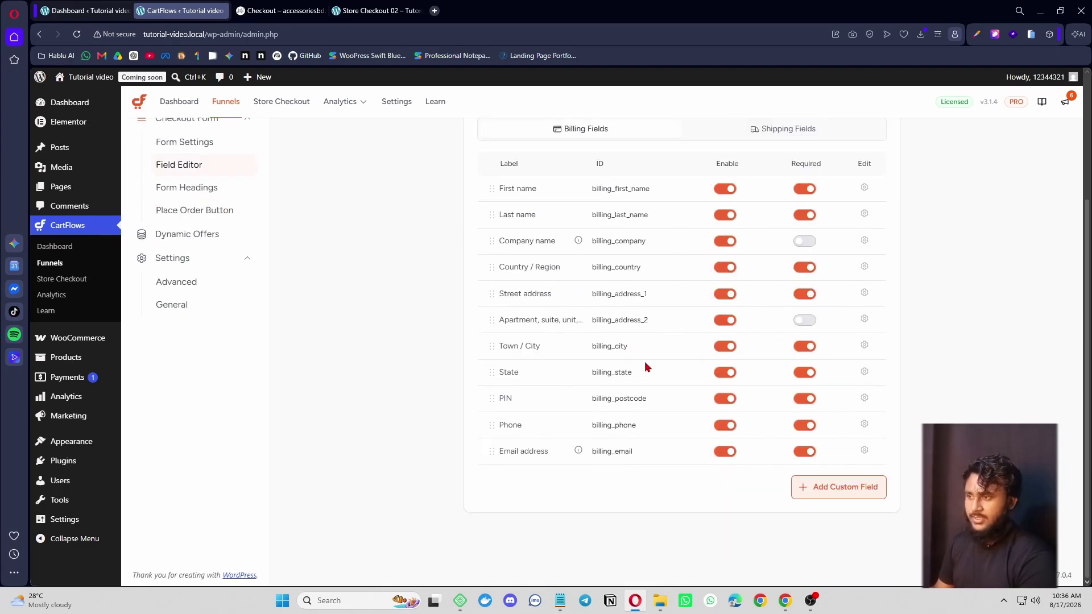
- Disable every billing field except First name, Street address and Phone, then save
click(725, 215)
click(725, 241)
click(725, 268)
click(728, 294)
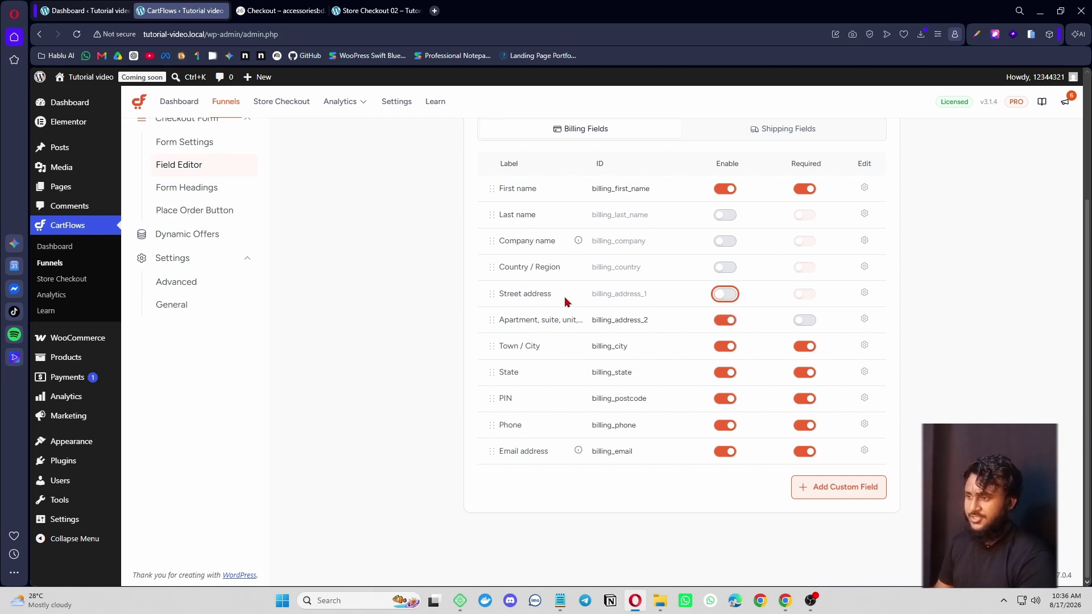
click(726, 294)
click(725, 320)
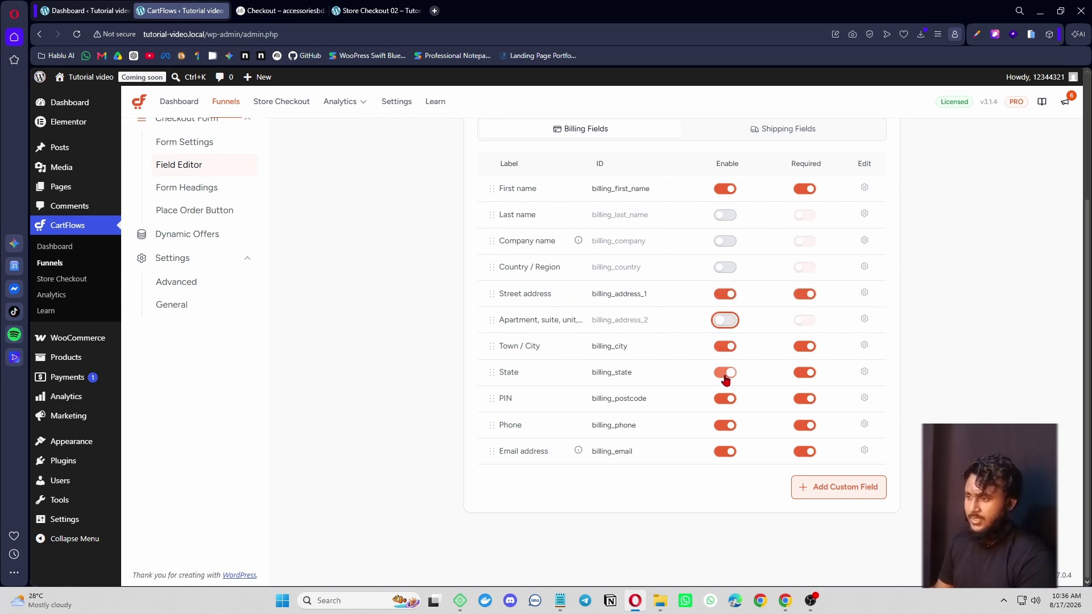
click(725, 373)
click(725, 347)
click(726, 399)
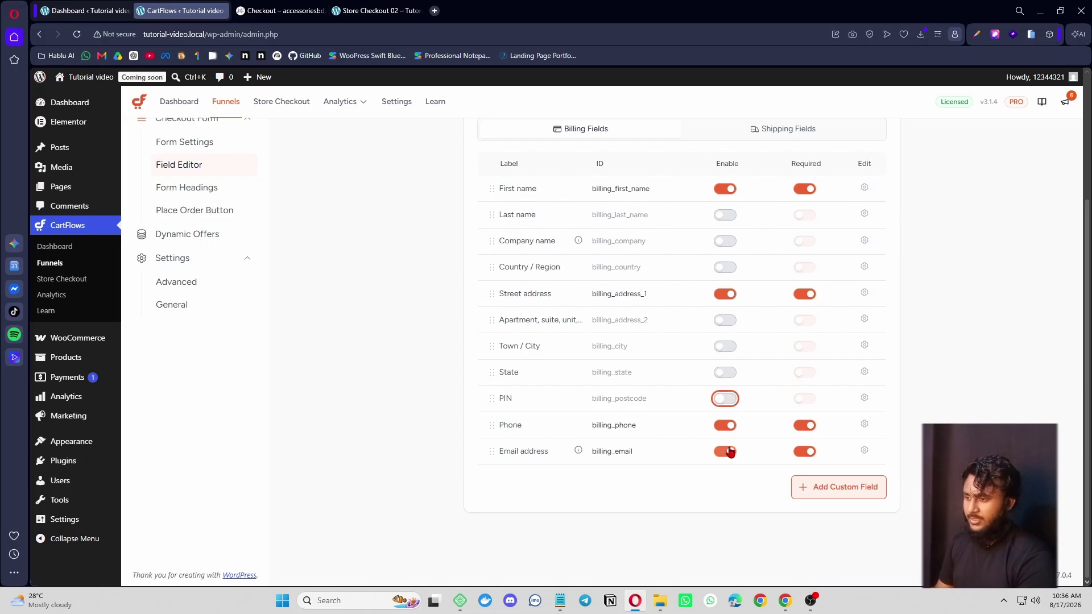
click(729, 452)
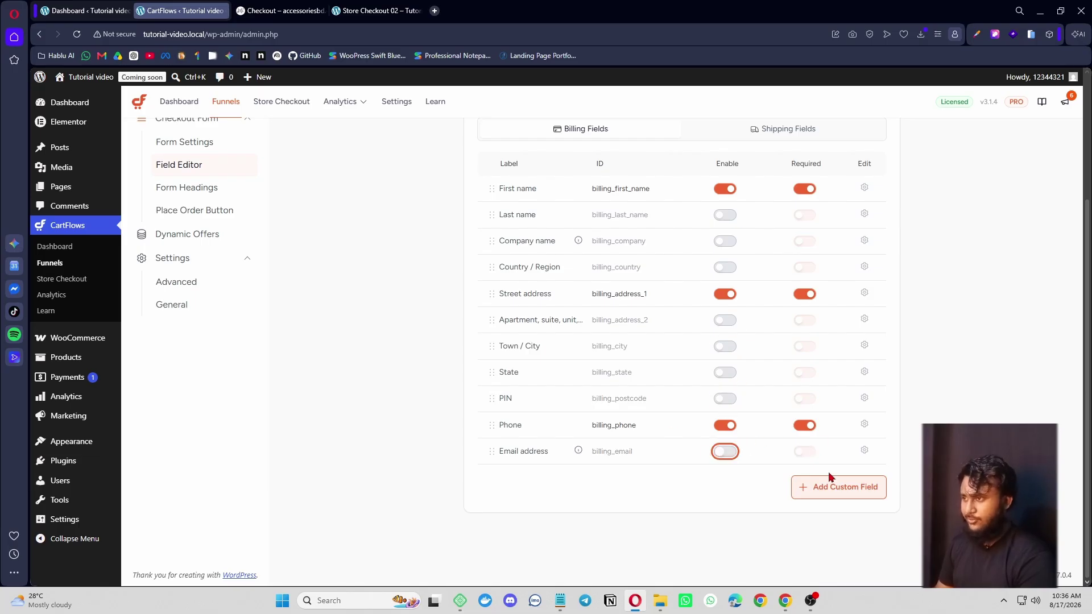
scroll(739, 398, up, 3)
click(868, 146)
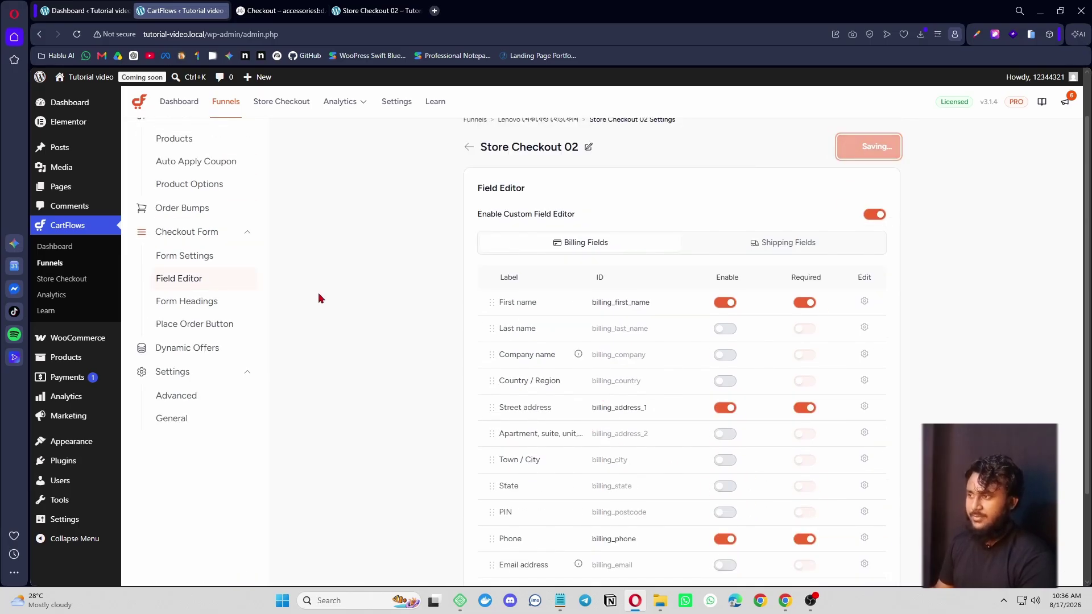
scroll(324, 330, down, 1)
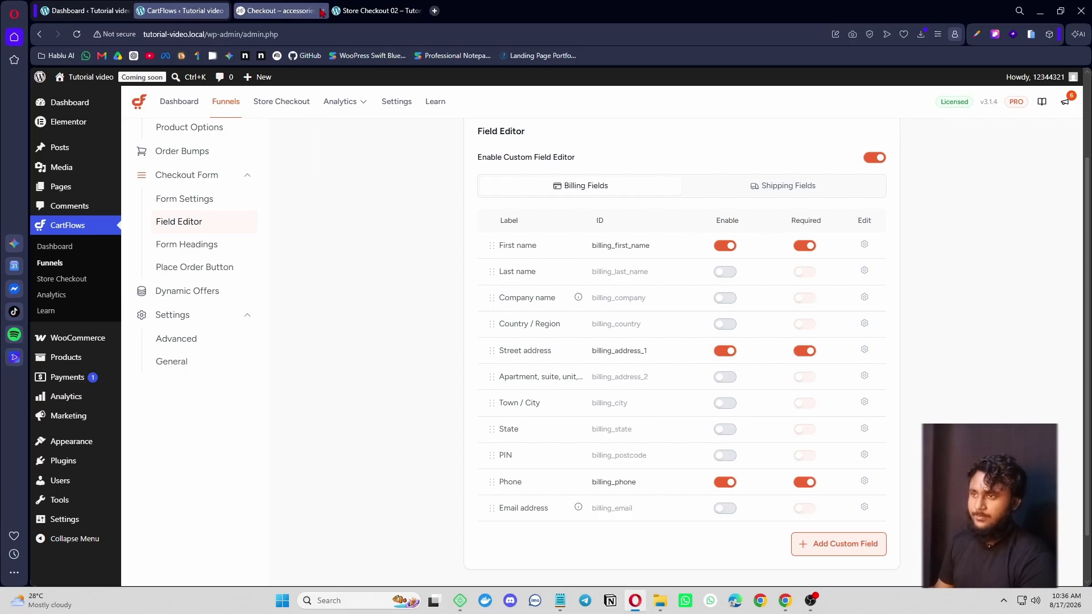
click(279, 10)
- Inspect the reference checkout's name field placeholder and dismiss its autofill suggestions
click(375, 11)
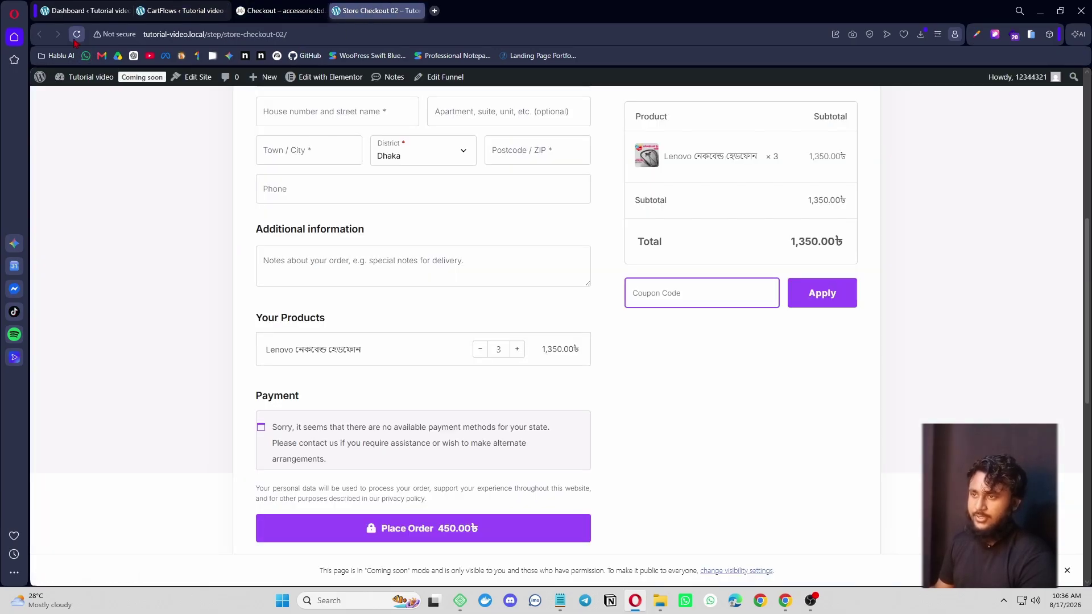
click(279, 10)
scroll(447, 314, down, 12)
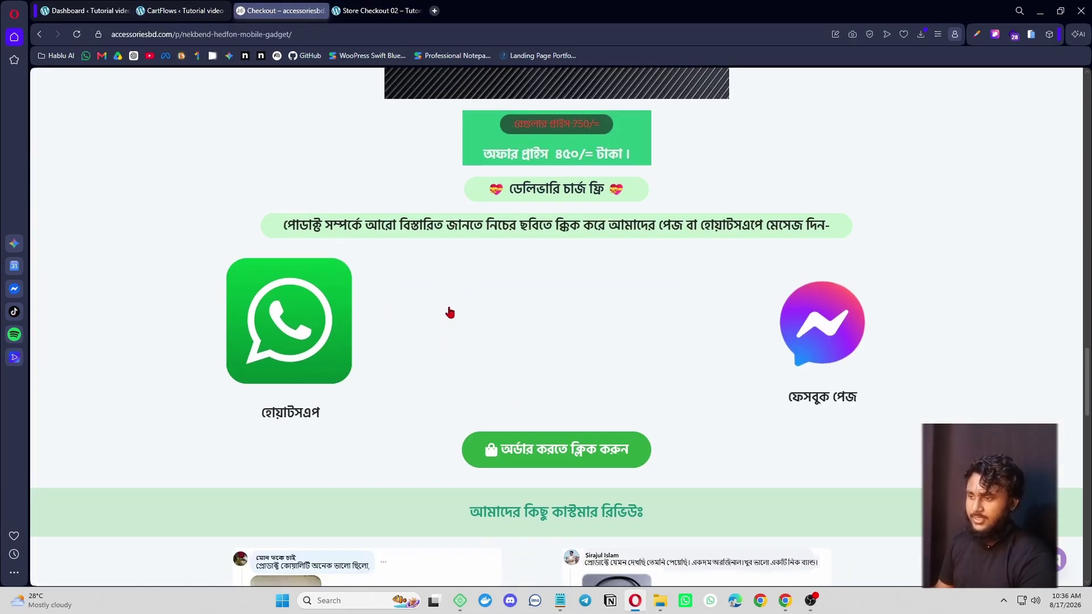
middle_click(432, 238)
middle_click(515, 256)
scroll(526, 432, up, 6)
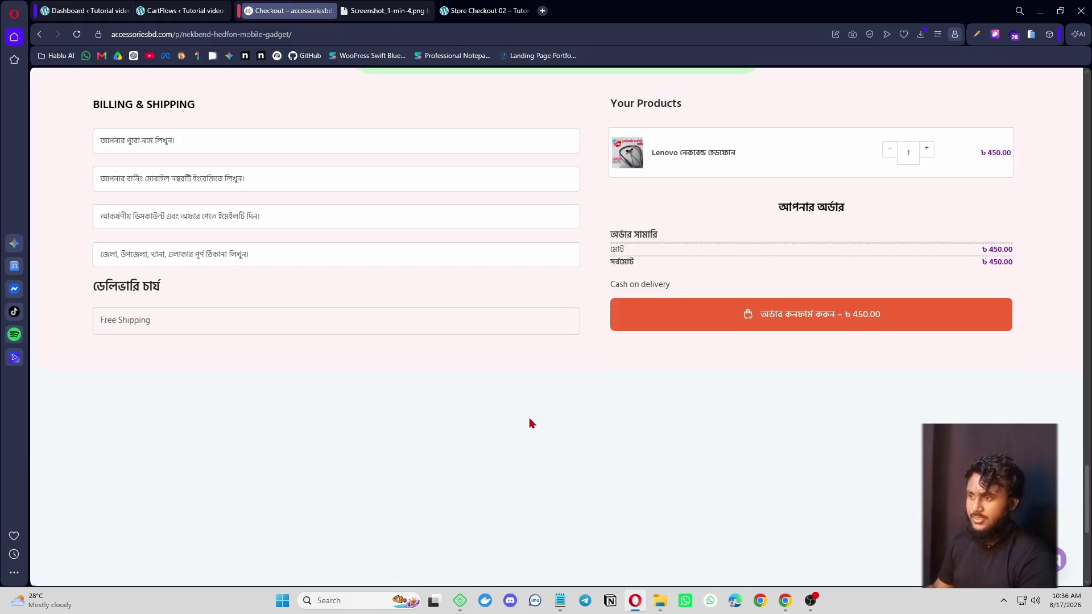
scroll(532, 415, down, 1)
click(165, 261)
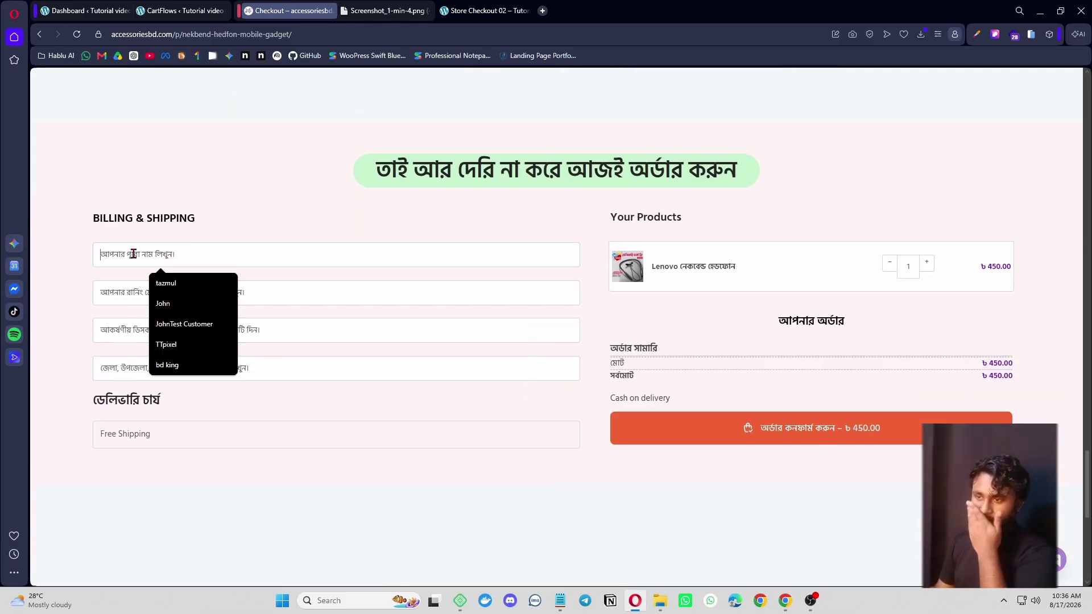
click(388, 216)
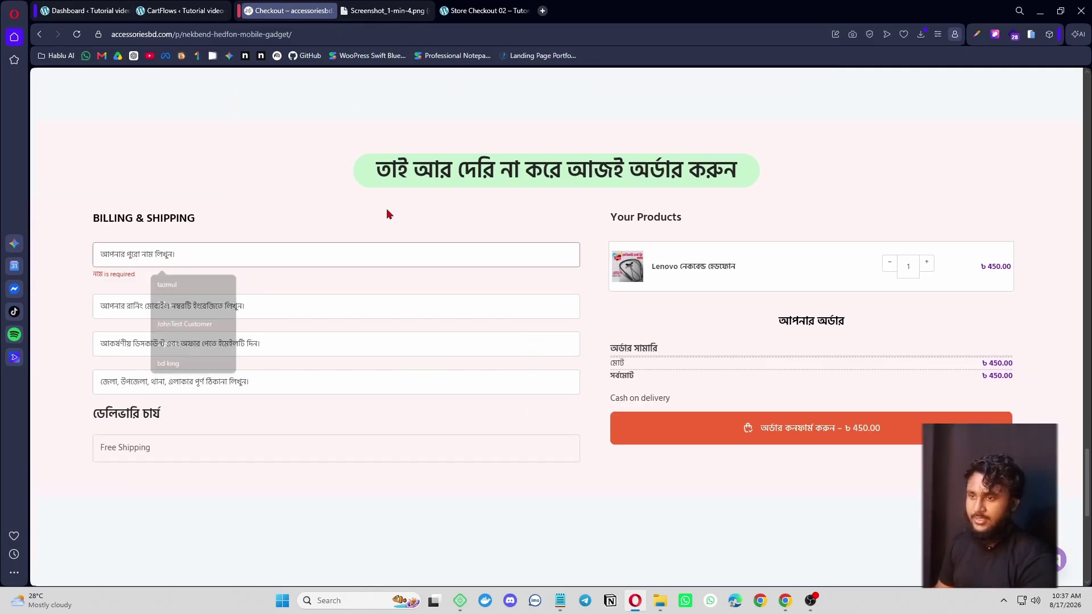
click(149, 259)
click(302, 225)
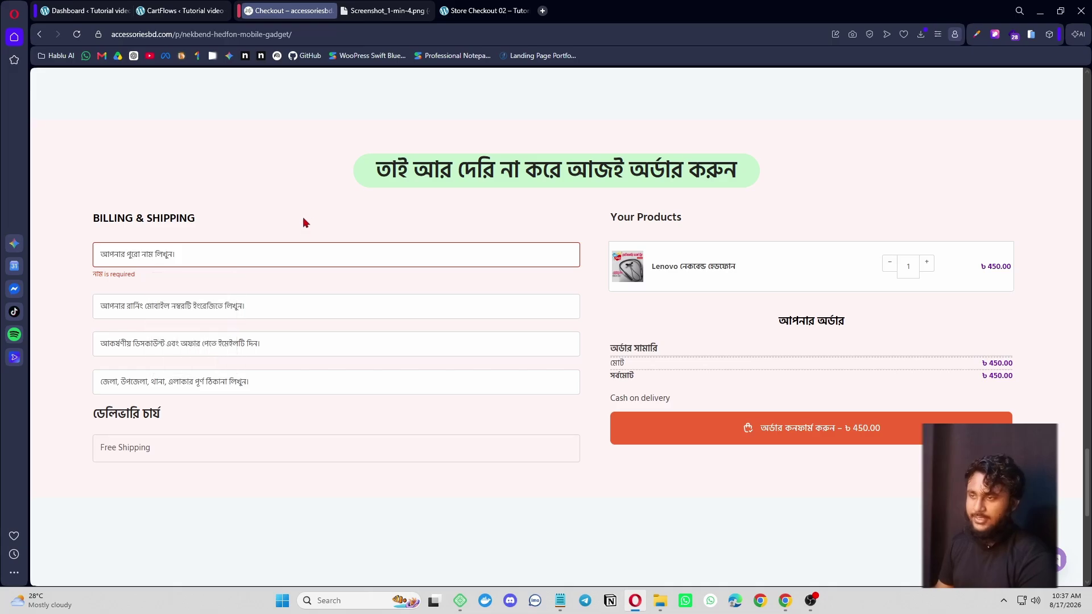
- Reload Store Checkout 02 to confirm only First name, street address and Phone remain
click(484, 10)
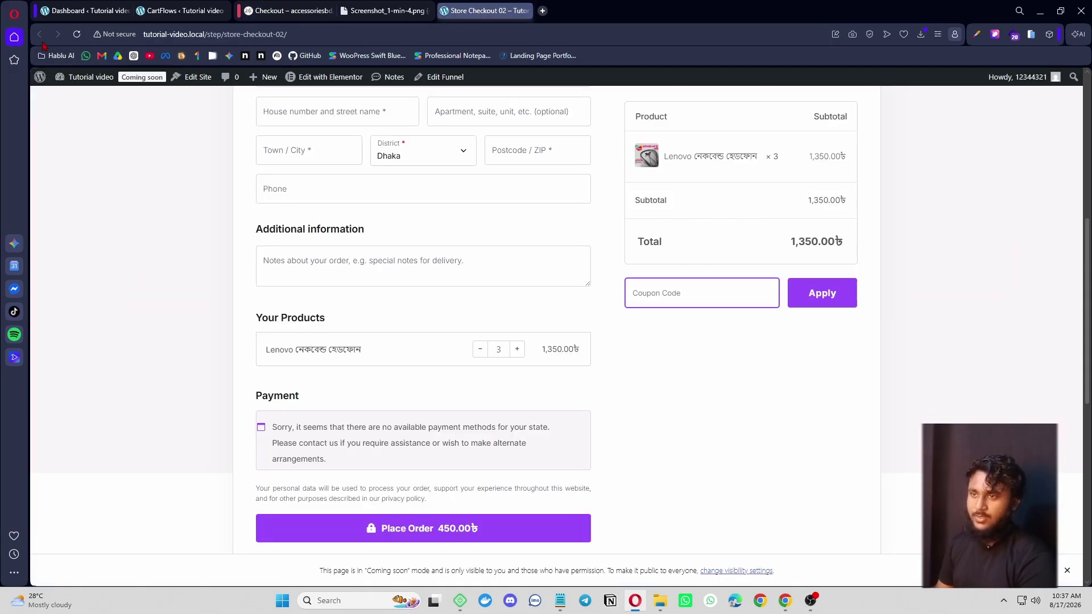
click(77, 34)
scroll(647, 350, up, 1)
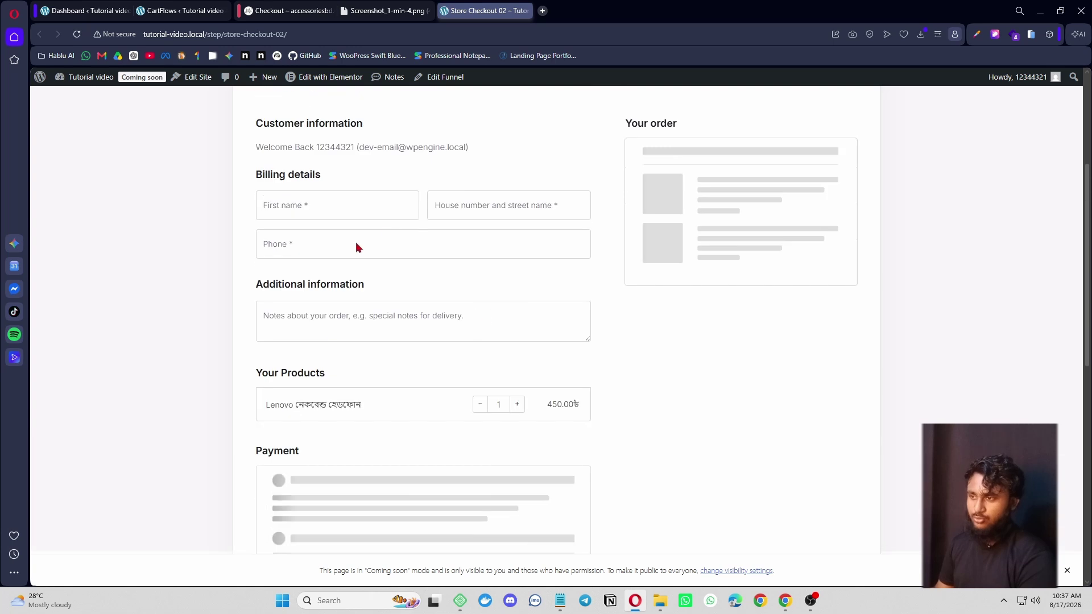
scroll(511, 304, up, 2)
scroll(460, 275, down, 2)
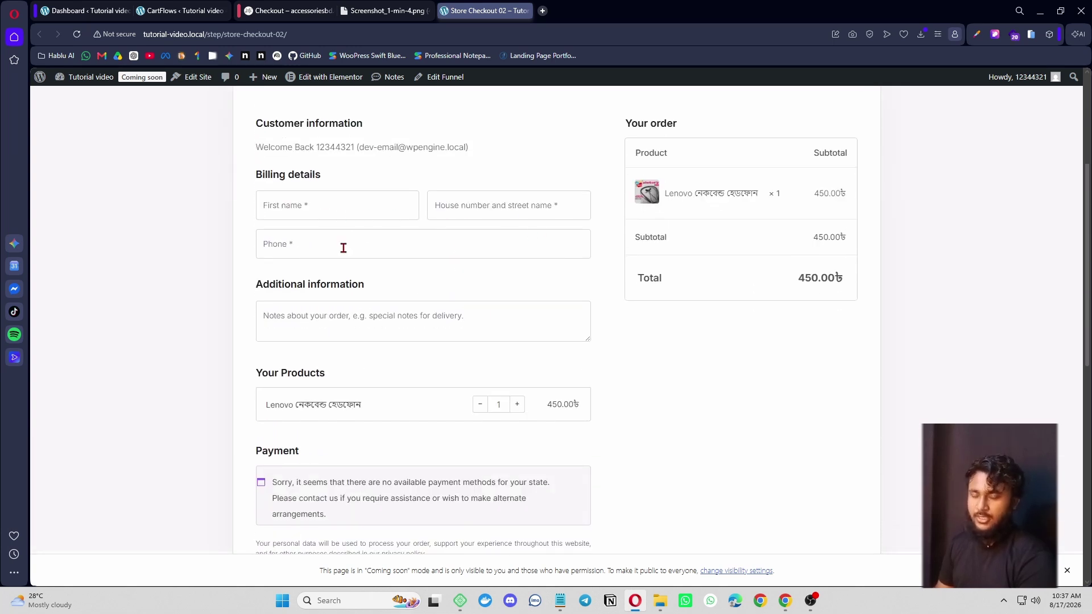
click(304, 9)
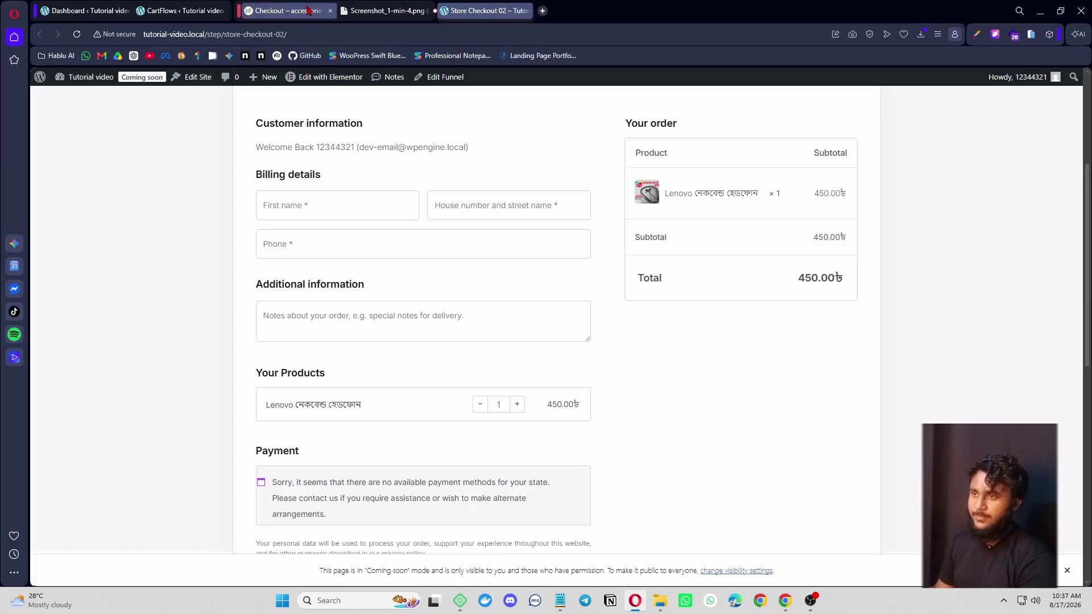
- Inspect the reference checkout's name field and copy its Bengali placeholder attribute from DevTools
right_click(249, 249)
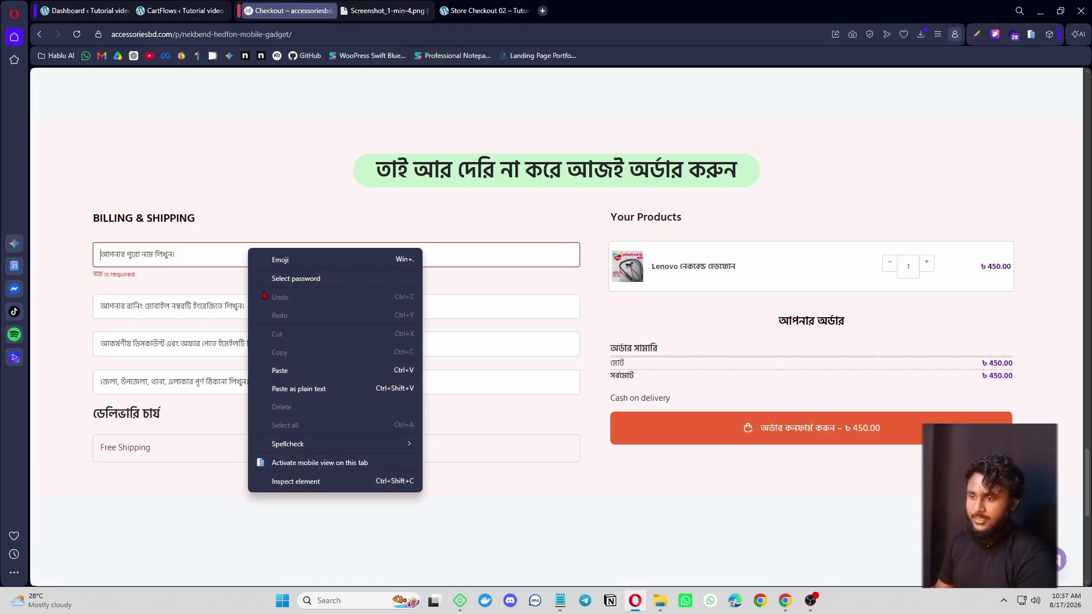
click(296, 482)
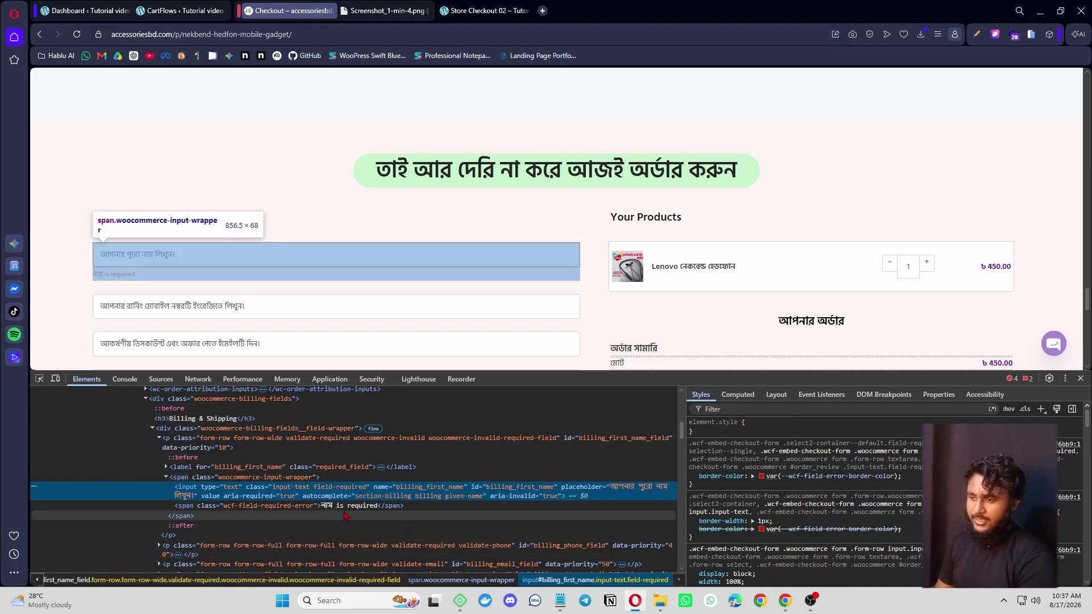
double_click(349, 505)
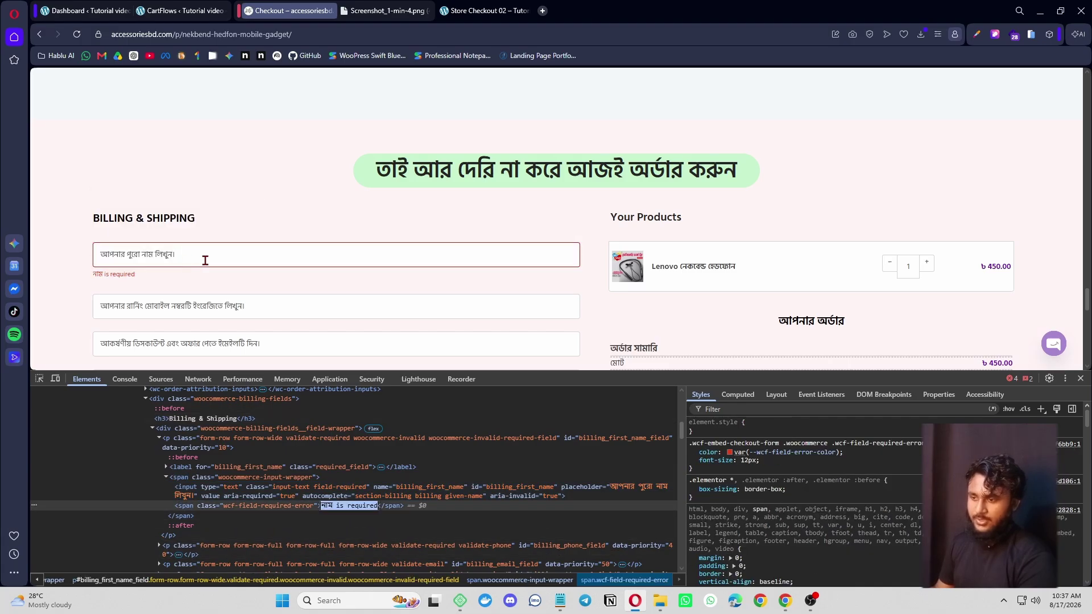
click(643, 491)
double_click(642, 491)
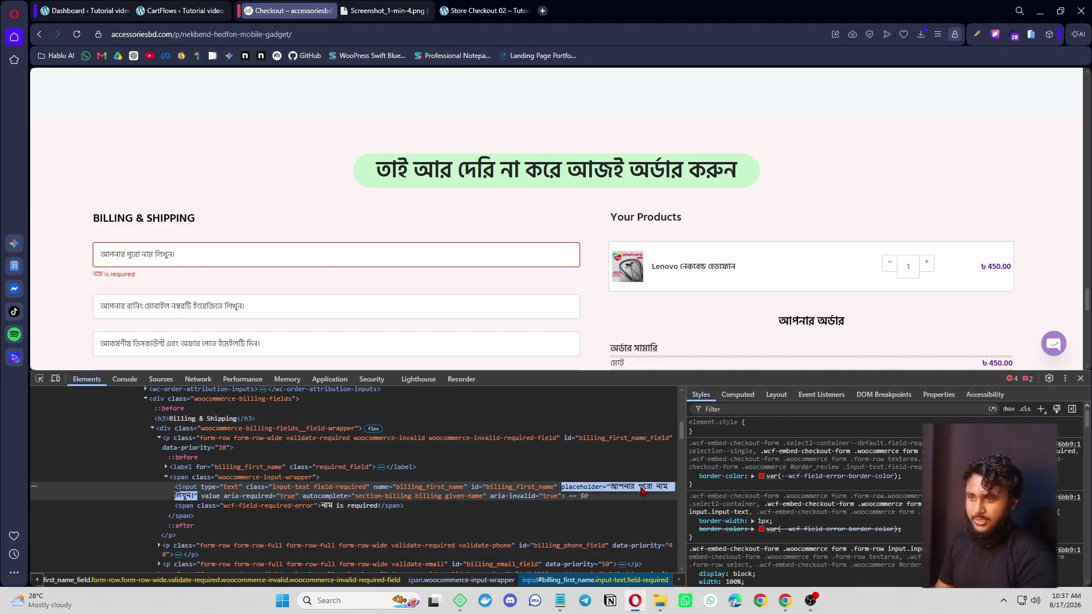
double_click(623, 493)
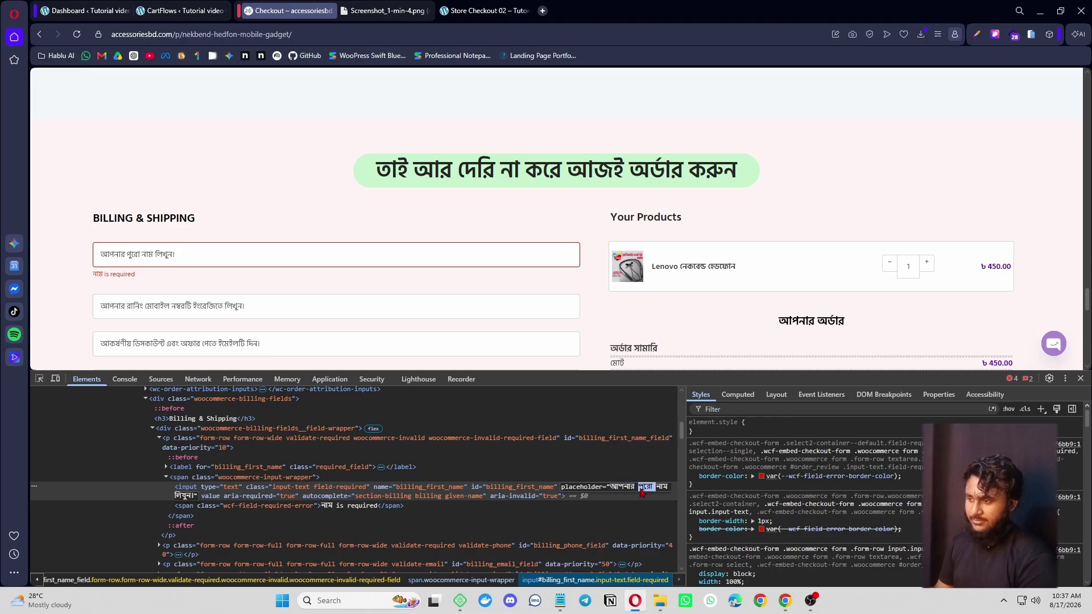
triple_click(641, 490)
key(ctrl+c)
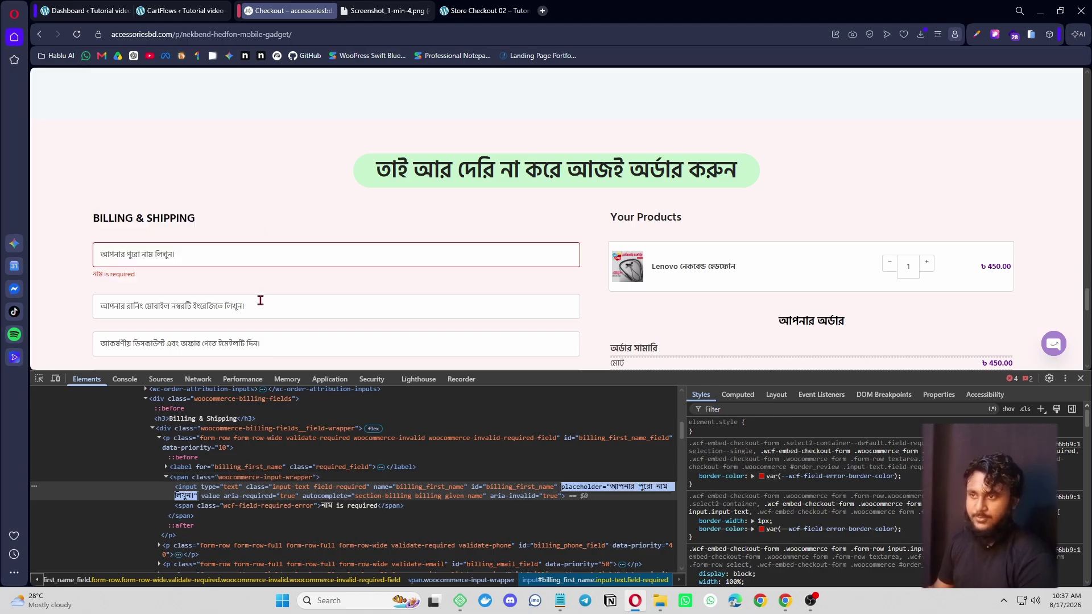
click(183, 11)
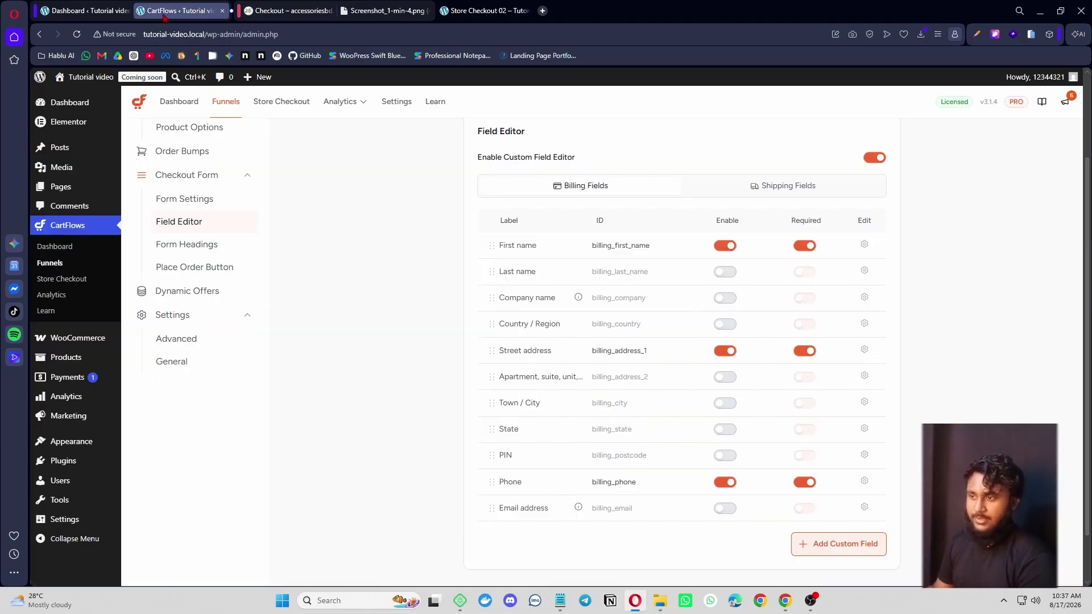
- Set the First name field to 100% width with placeholder 'আপনার পুরো নাম লিখুন'
click(864, 246)
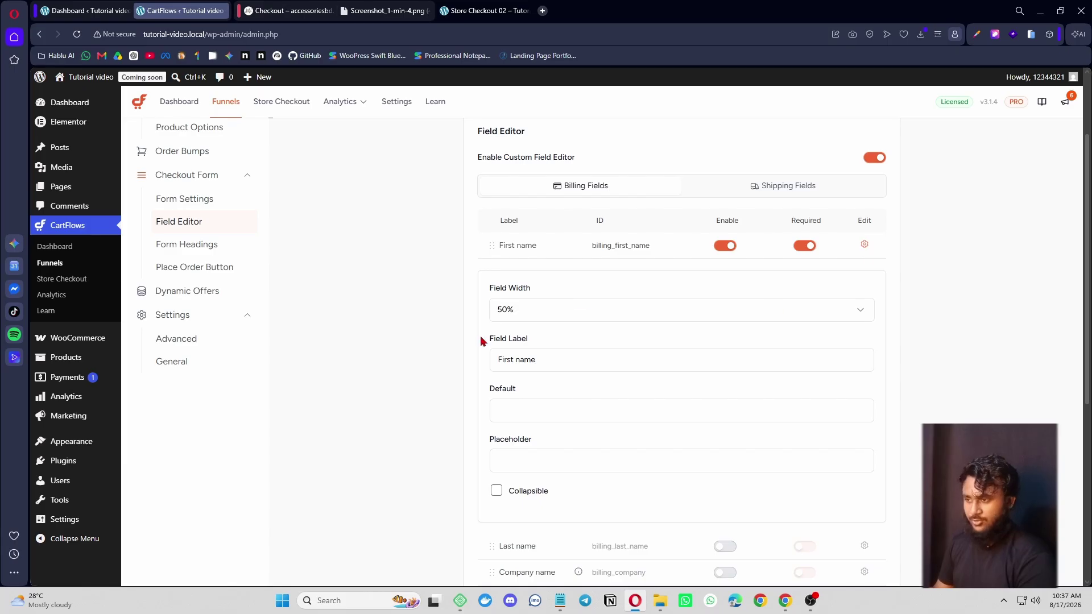
scroll(483, 341, down, 1)
click(568, 256)
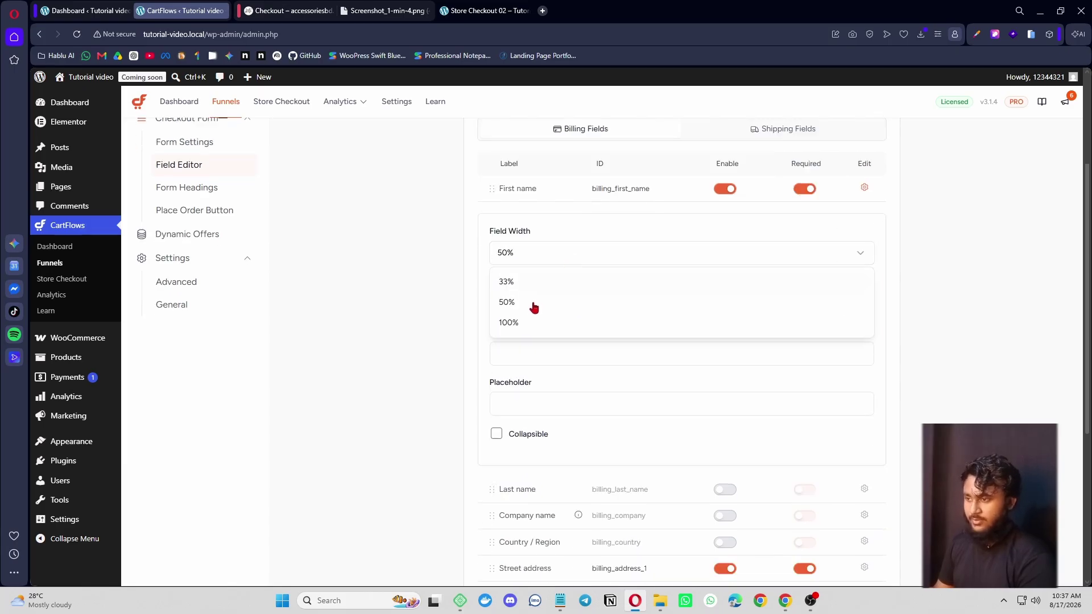
click(511, 323)
scroll(488, 370, down, 1)
click(531, 348)
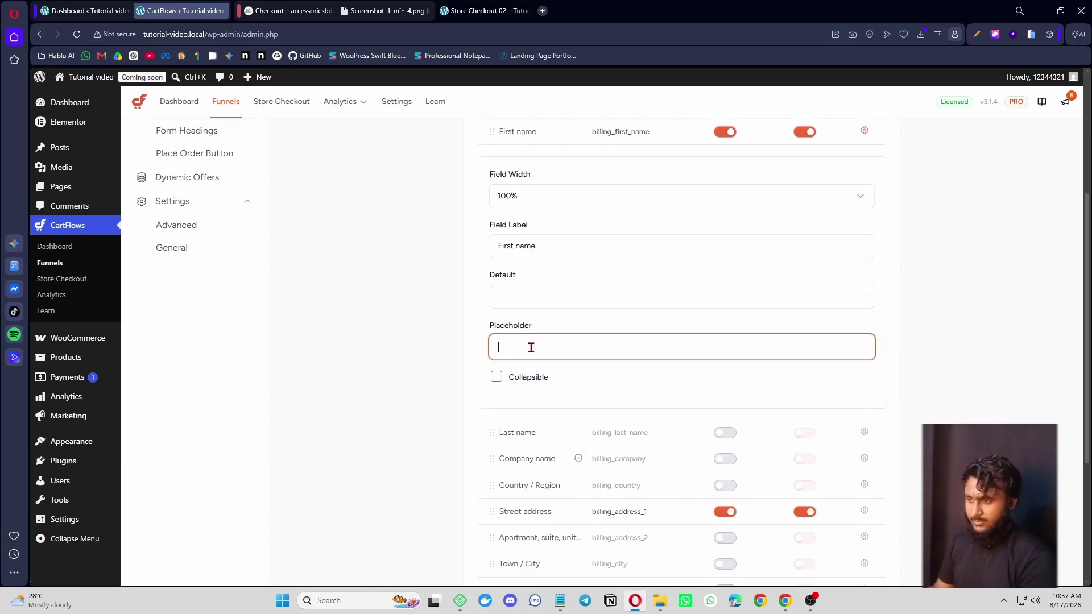
key(ctrl+v)
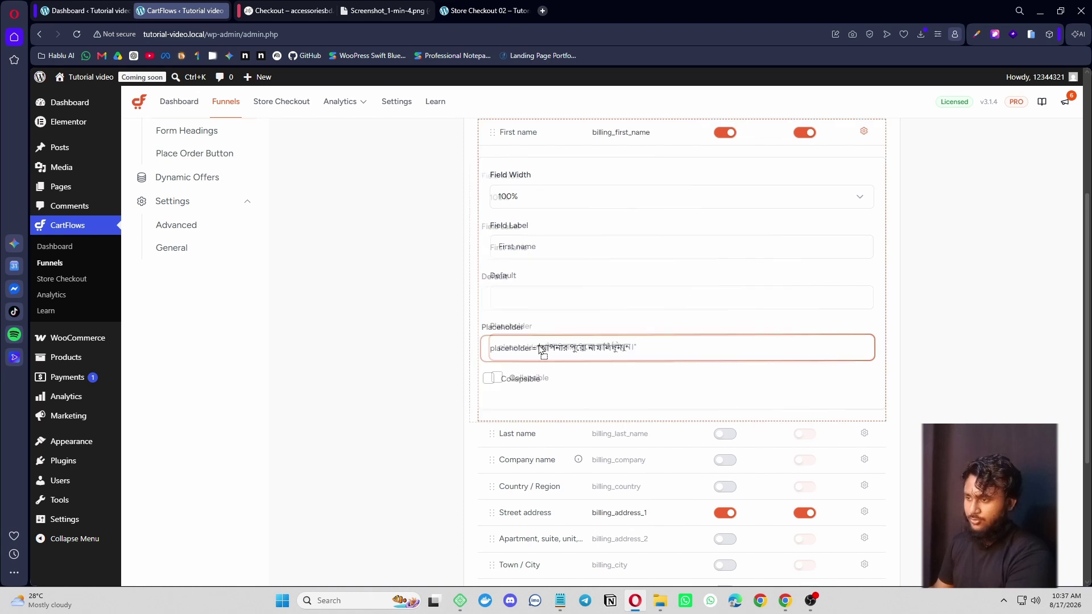
key(BackSpace)
key(BackSpace)
key(BackSpace)
key(BackSpace)
key(BackSpace)
key(BackSpace)
key(BackSpace)
key(BackSpace)
key(BackSpace)
key(BackSpace)
key(BackSpace)
key(BackSpace)
key(BackSpace)
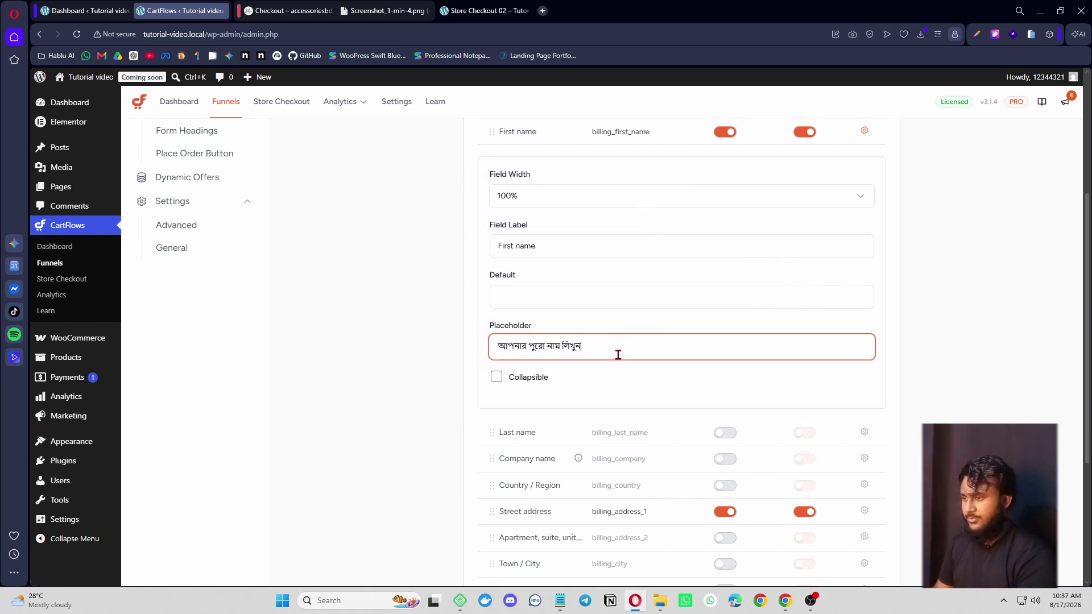
scroll(614, 364, down, 1)
click(483, 10)
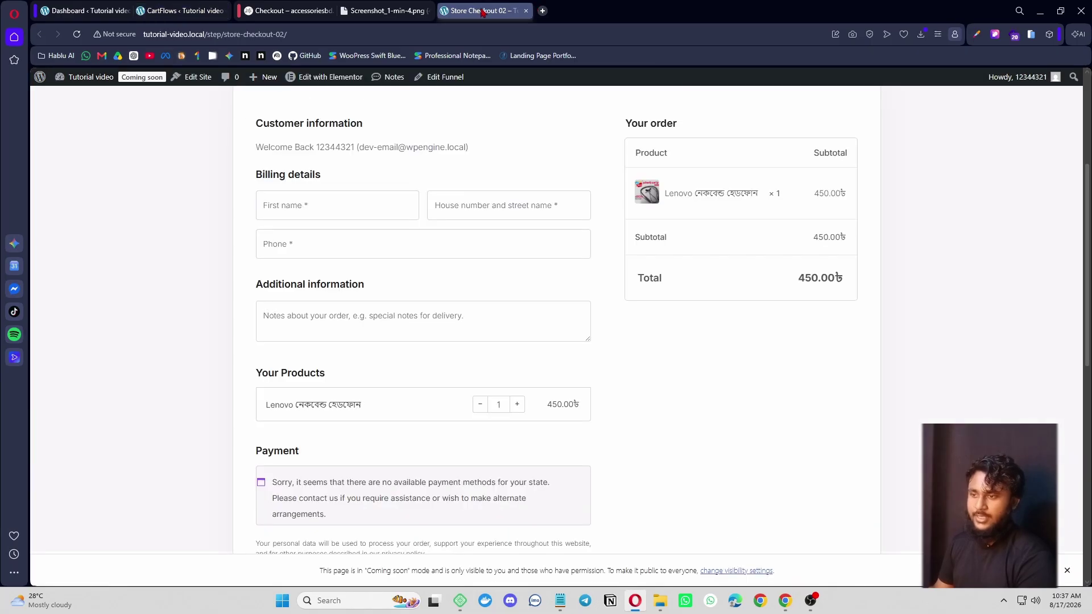
- Copy the phone field's Bengali placeholder from the reference checkout's markup in DevTools
click(278, 10)
scroll(207, 268, down, 1)
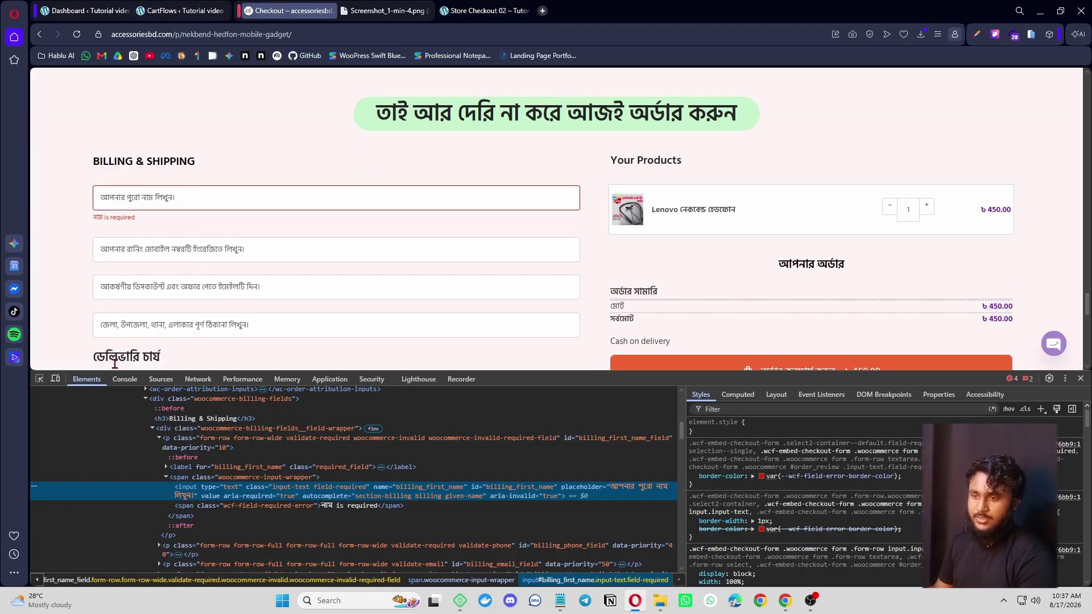
click(188, 250)
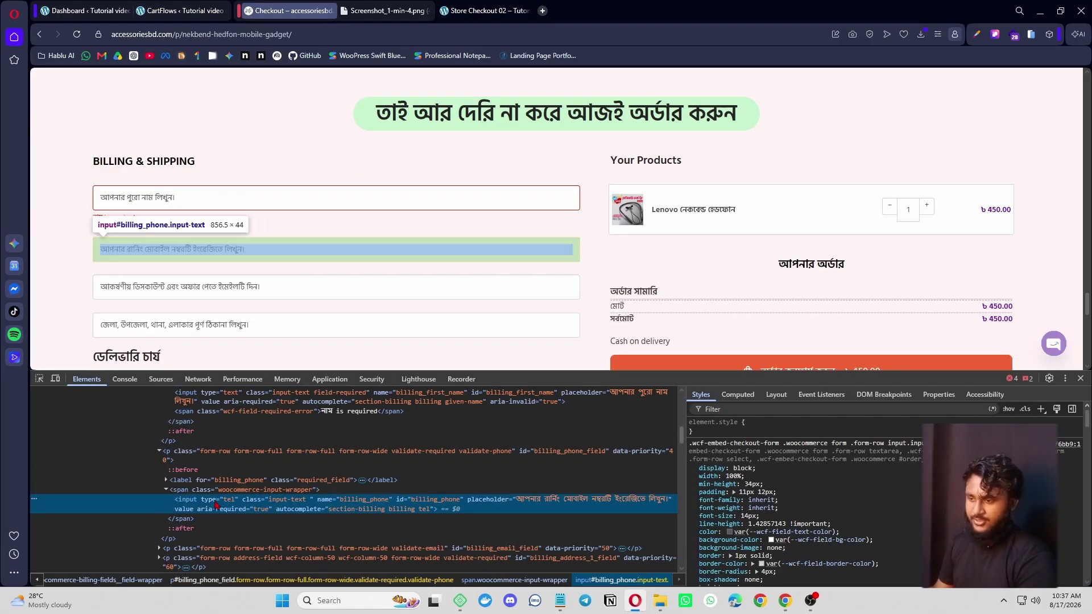
double_click(599, 500)
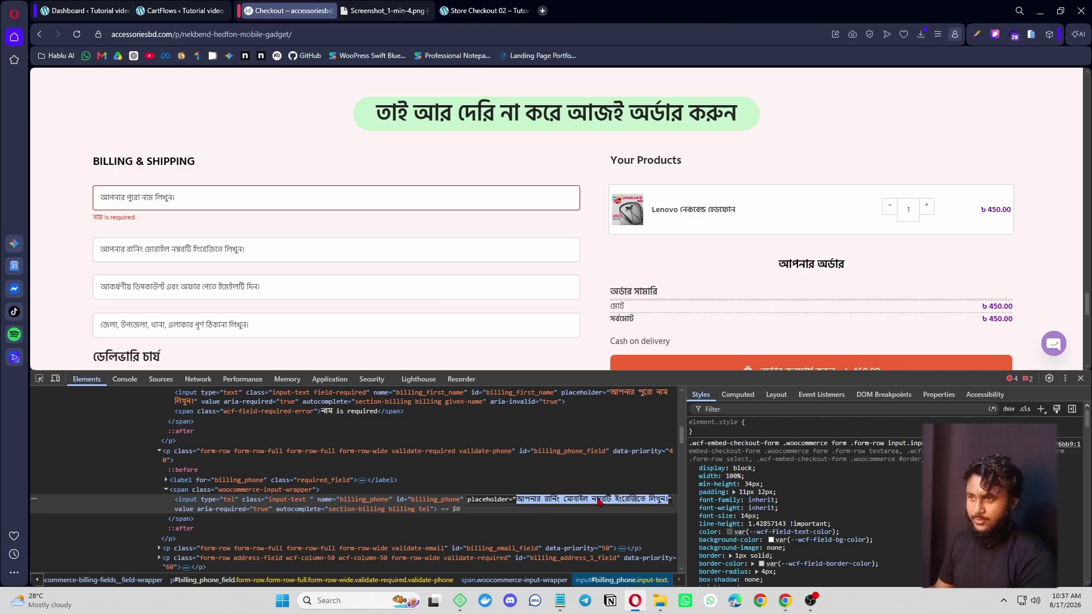
- Paste 'আপনার রানিং মোবাইল নম্বরটি ইংরেজিতে লিখুন।' as the CartFlows Phone field placeholder
key(ctrl+shift+Tab)
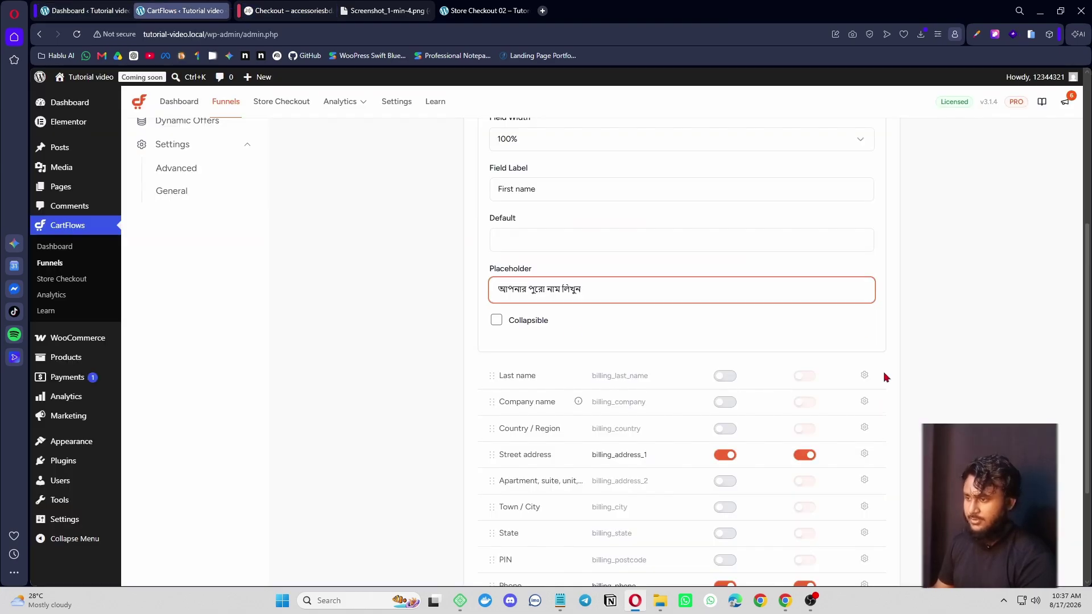
scroll(864, 367, down, 3)
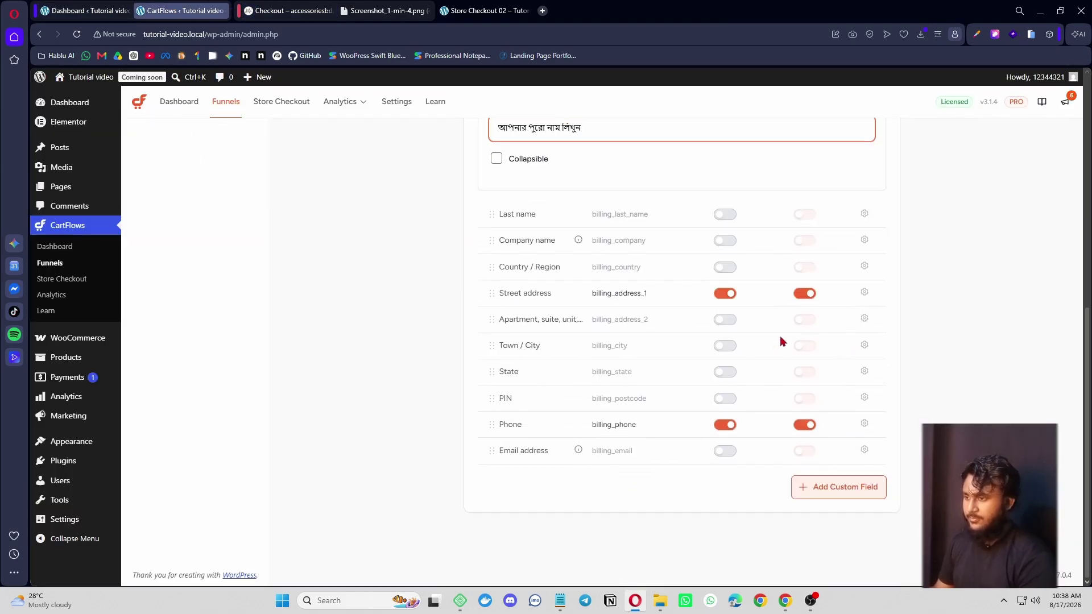
click(865, 424)
scroll(585, 476, down, 4)
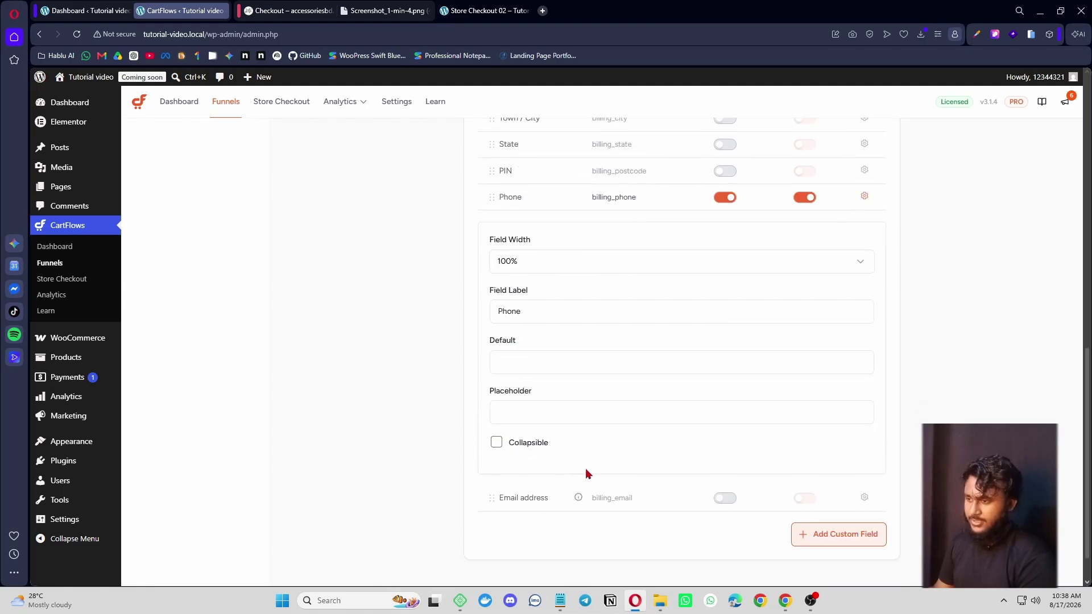
click(560, 418)
text(আপনার রার্নিং মোবাইল নম্বরটি ইংরেজিতে লিখুন।)
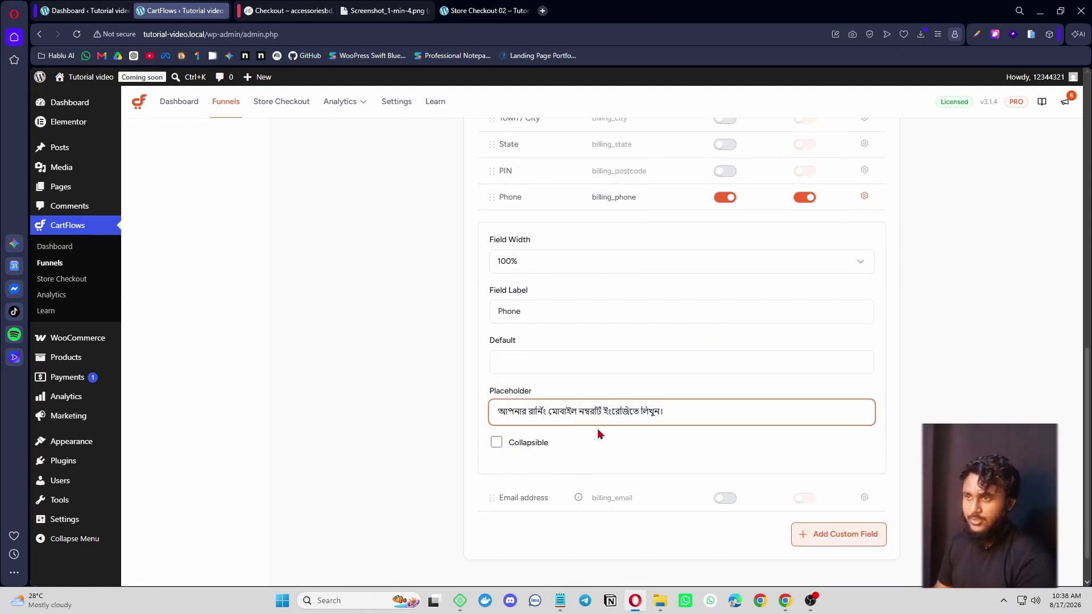
- Inspect the reference checkout's email field to reveal its input markup and Bengali placeholder
click(289, 10)
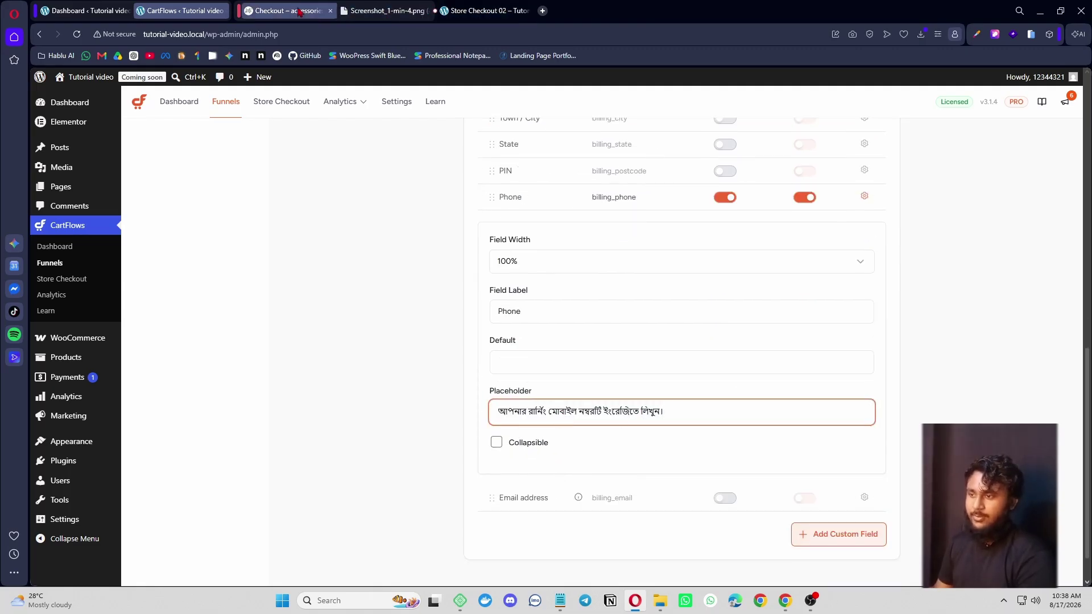
click(39, 379)
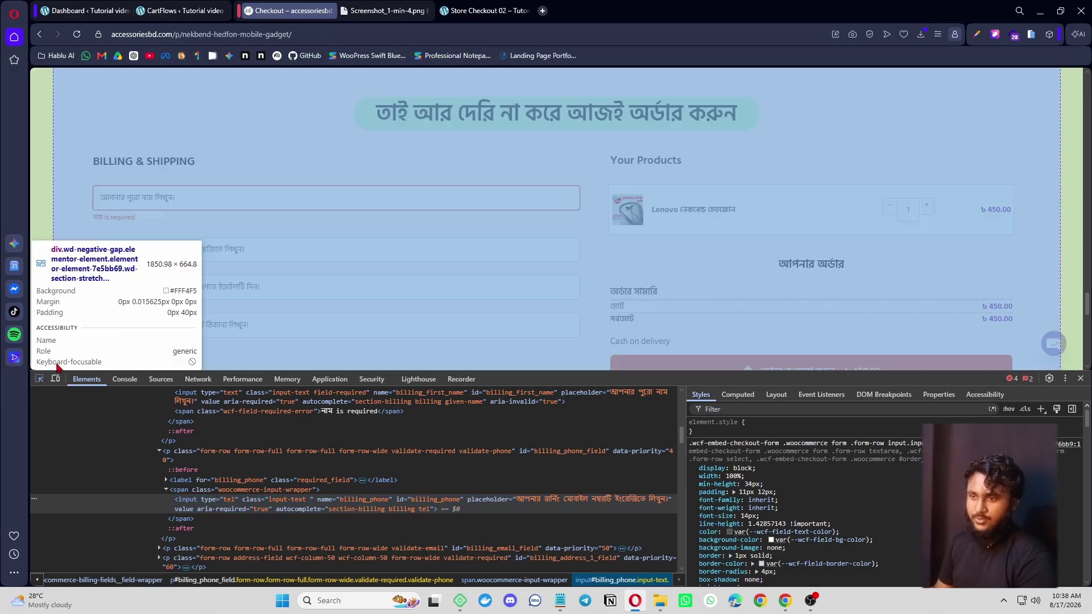
click(191, 292)
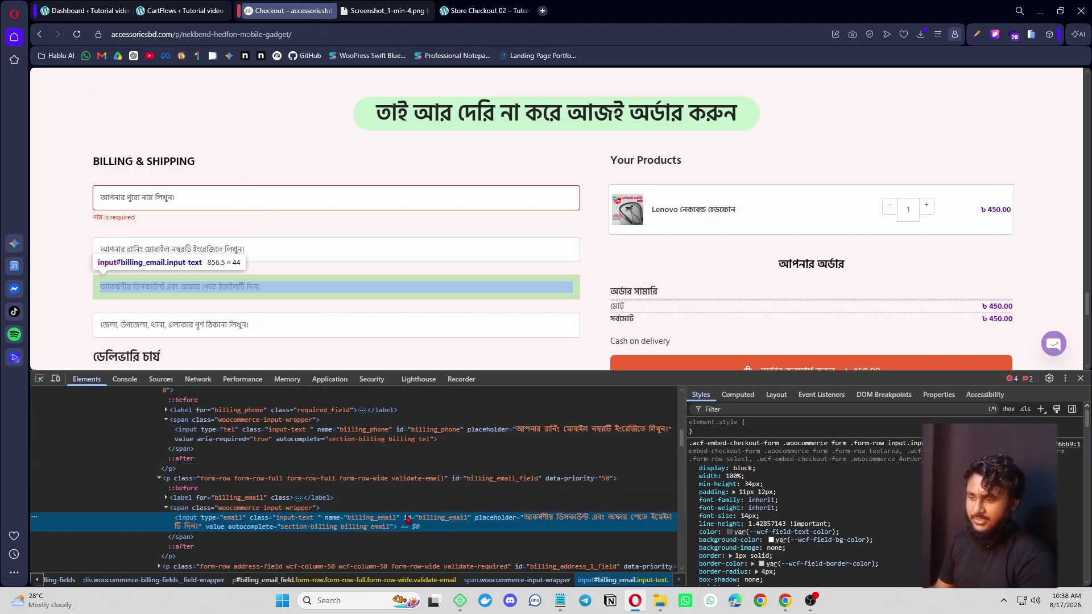
scroll(405, 297, down, 1)
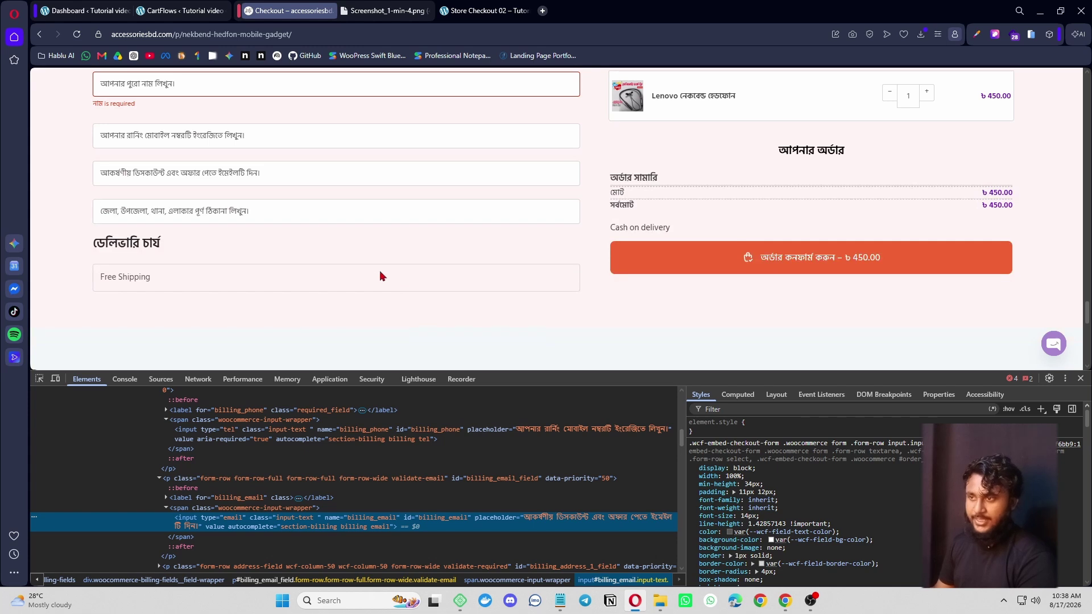
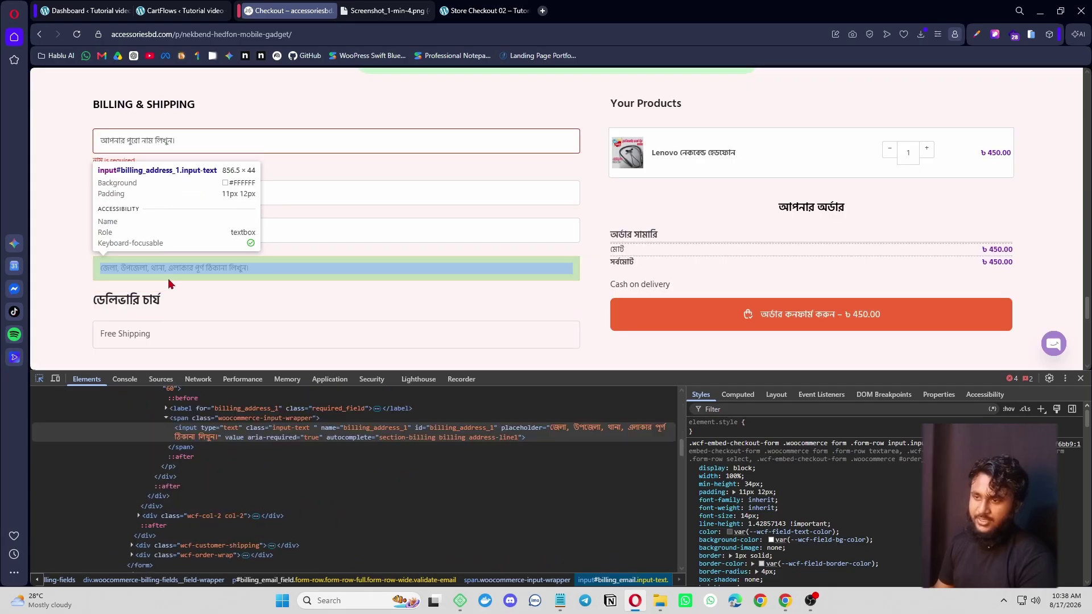
- Copy the reference address field's Bengali placeholder from DevTools, then return to the CartFlows tab
click(173, 282)
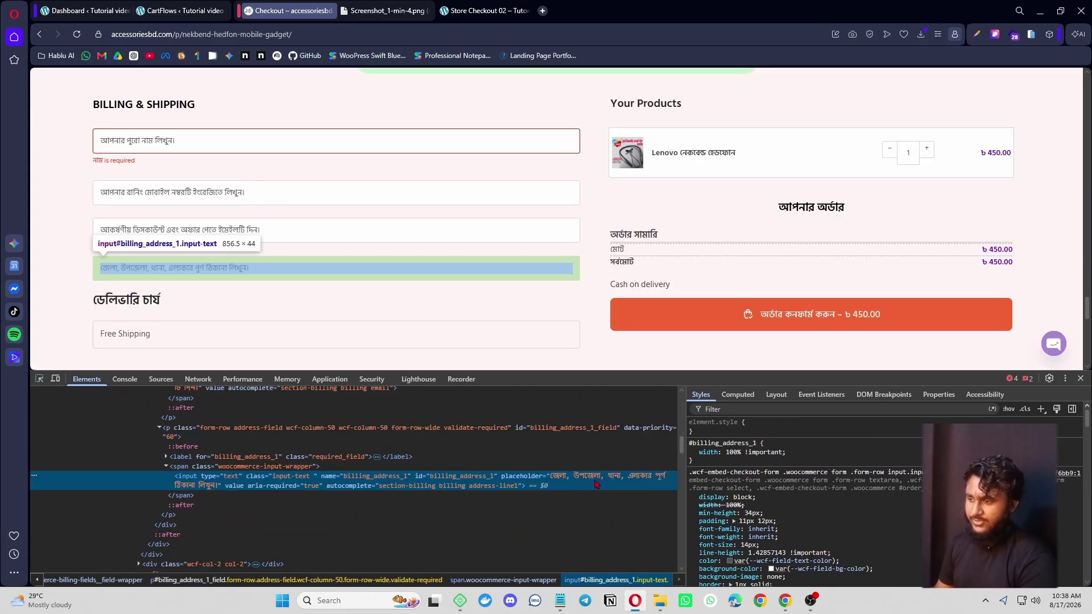
double_click(616, 482)
key(ctrl+c)
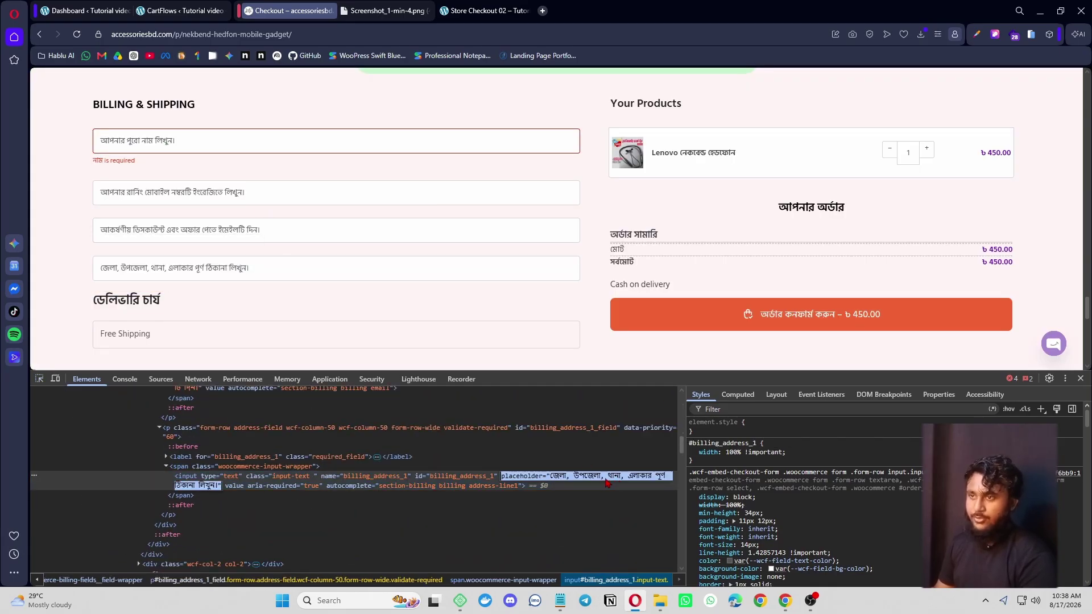
click(176, 10)
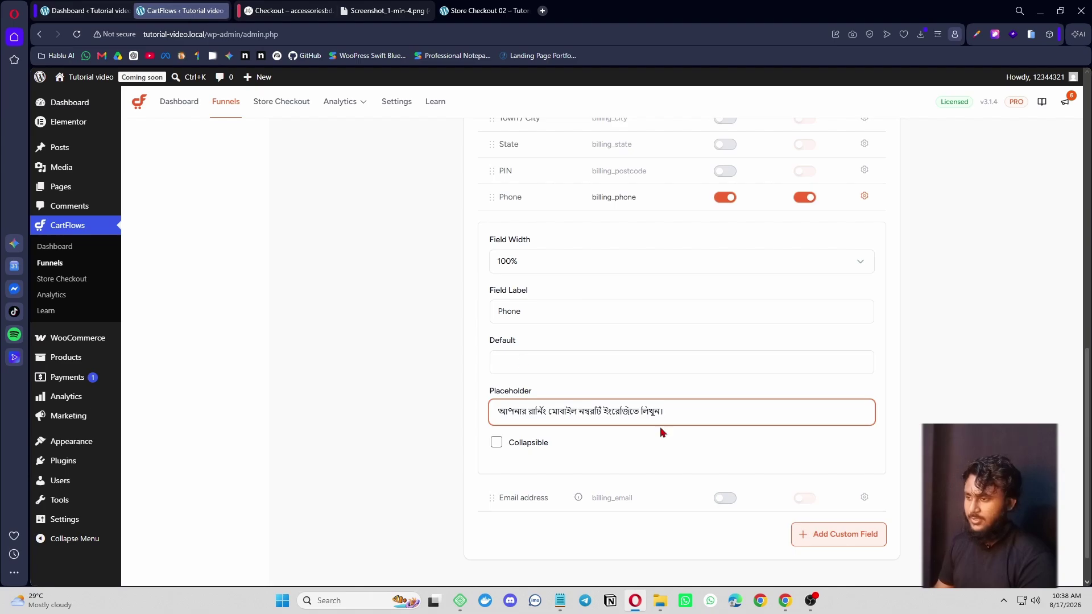
- Paste the Bengali placeholder into the Street address field, trim the leftover attribute text, and save
scroll(711, 438, up, 3)
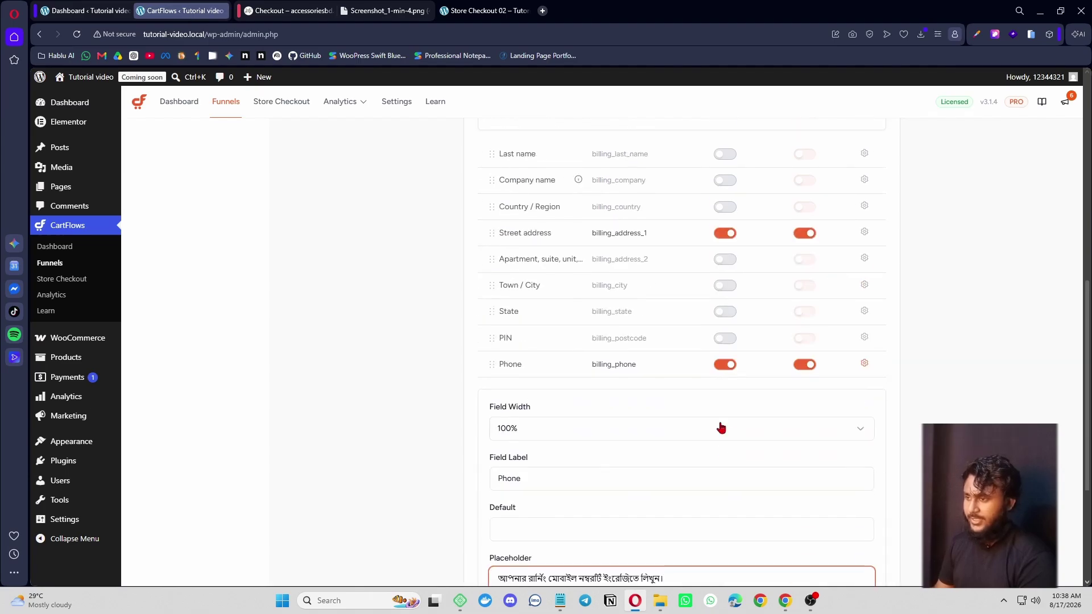
click(864, 265)
scroll(579, 489, down, 4)
triple_click(568, 335)
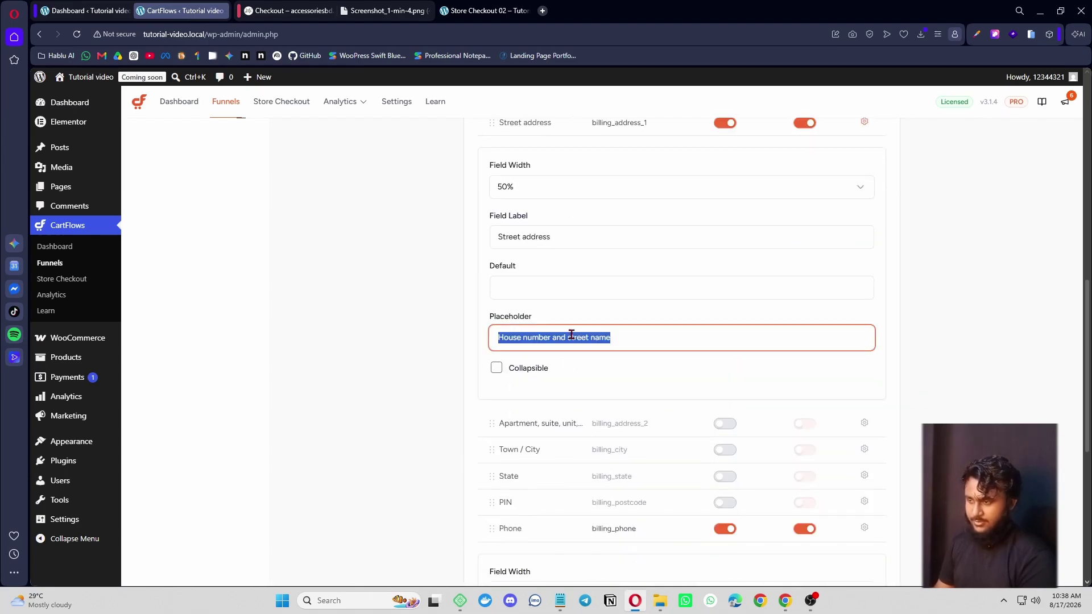
key(ctrl+v)
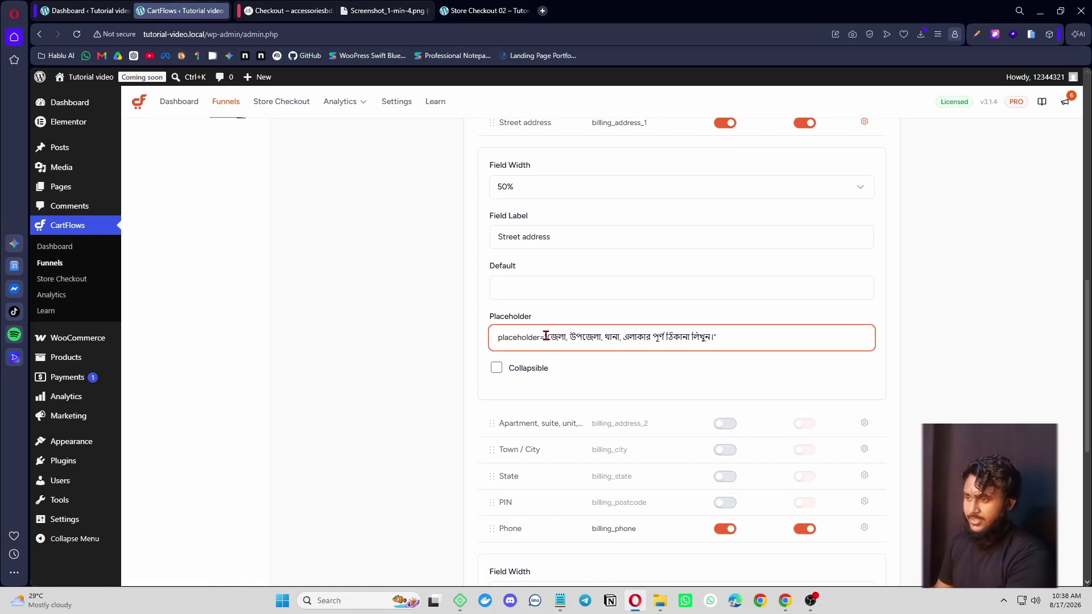
click(545, 336)
key(BackSpace)
key(BackSpace)
key(BackSpace)
key(BackSpace)
key(BackSpace)
key(BackSpace)
key(BackSpace)
key(BackSpace)
key(BackSpace)
key(BackSpace)
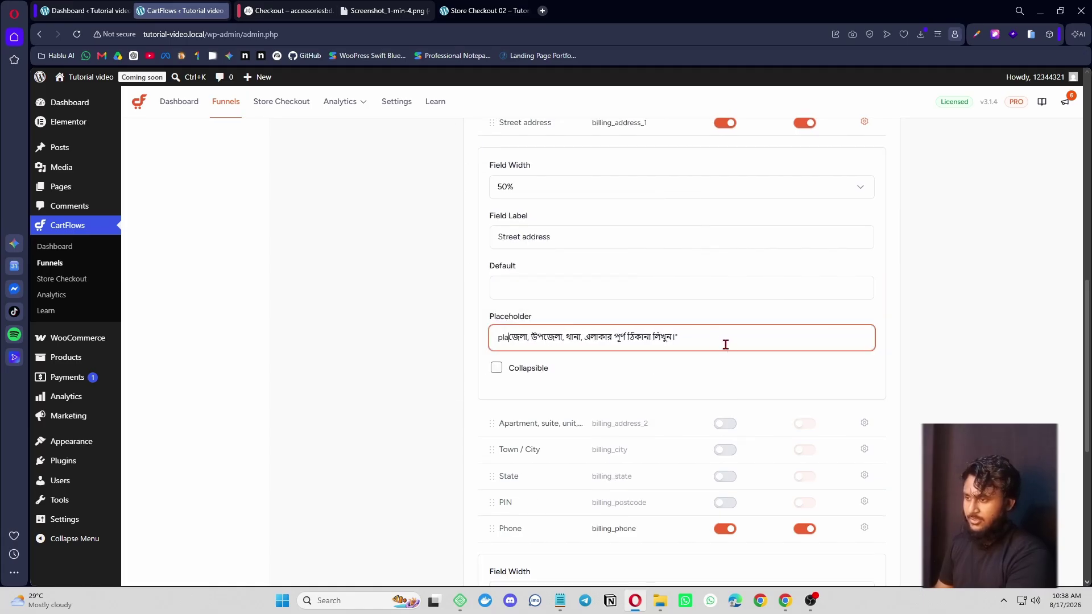
key(BackSpace)
key(BackSpace)
key(BackSpace)
click(694, 334)
key(BackSpace)
key(BackSpace)
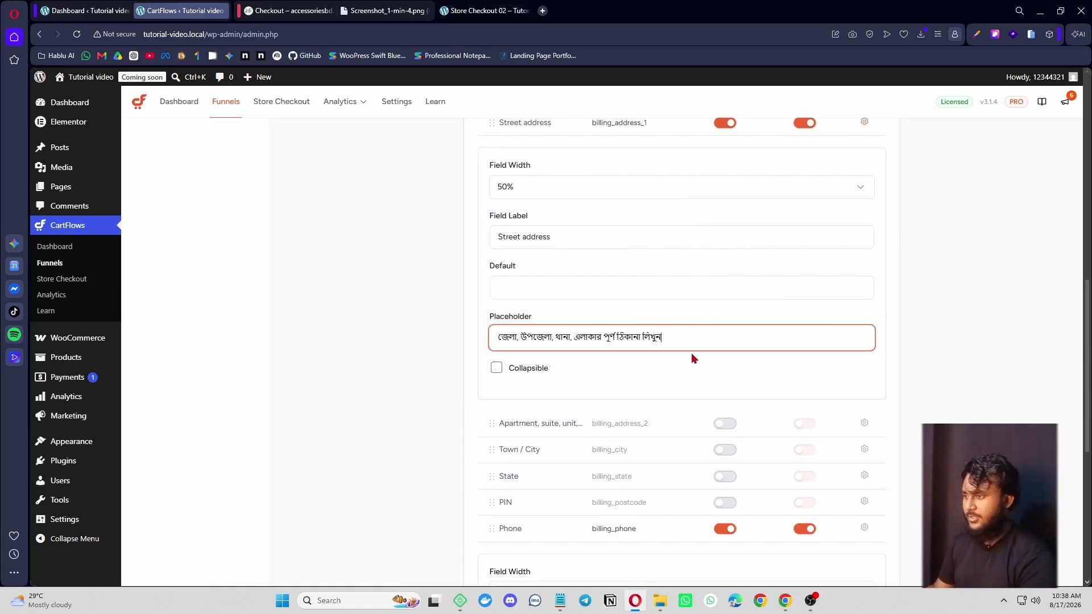
scroll(726, 336, up, 10)
click(869, 202)
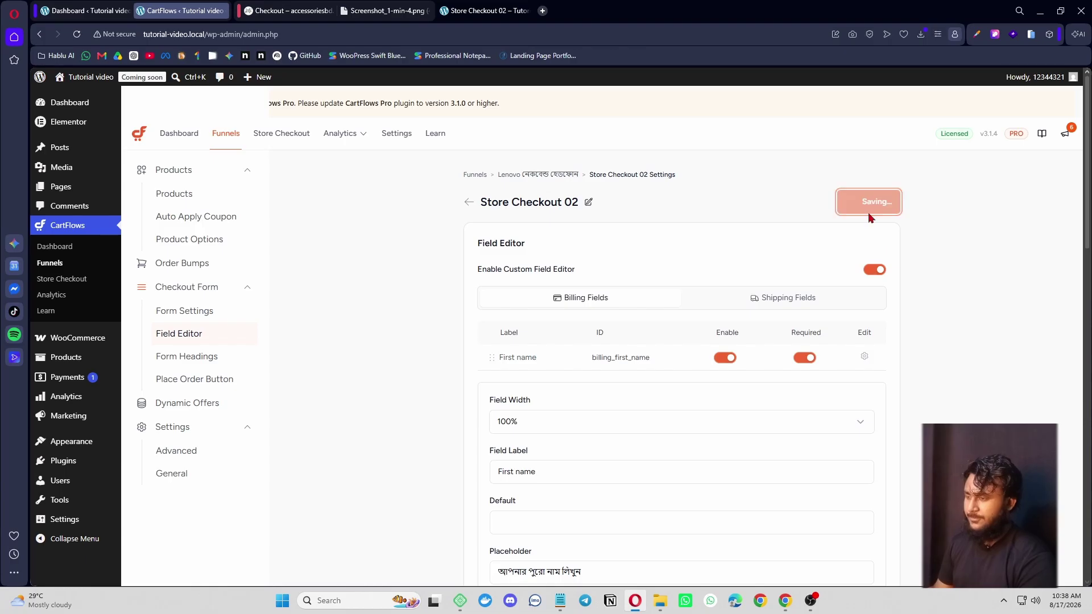
- Move Phone and then Street address directly under First name, save, and reload the checkout
scroll(637, 296, down, 3)
scroll(848, 234, up, 2)
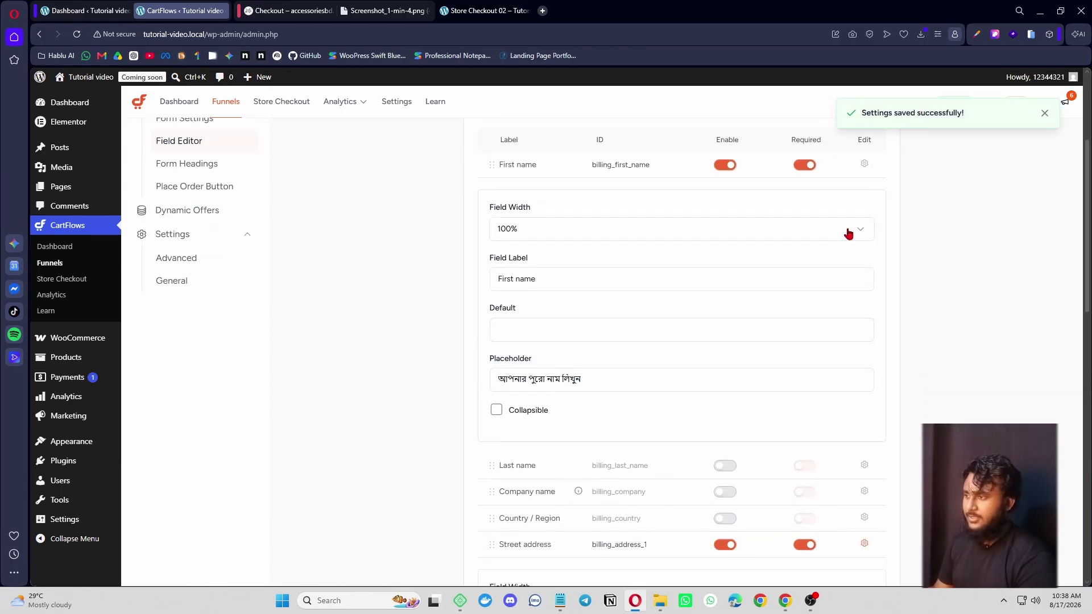
click(866, 244)
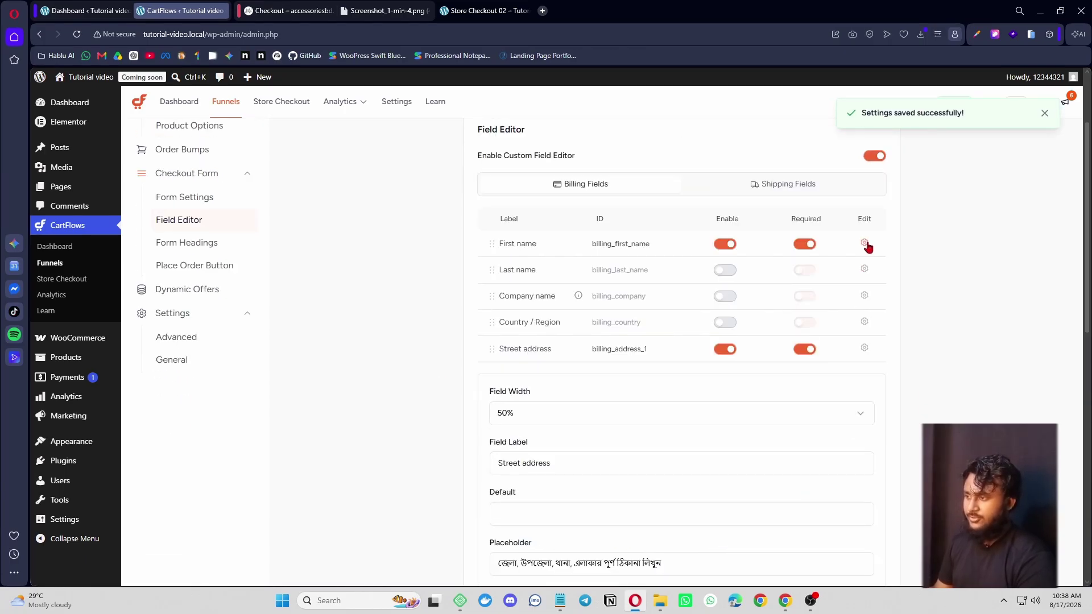
click(865, 348)
scroll(865, 307, down, 3)
click(865, 313)
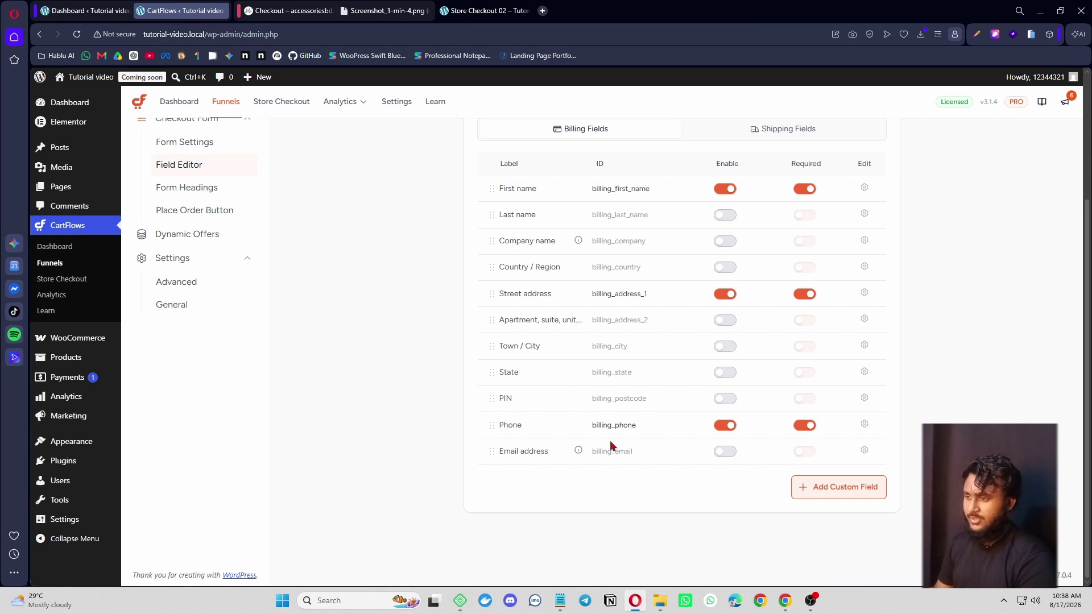
scroll(541, 352, up, 1)
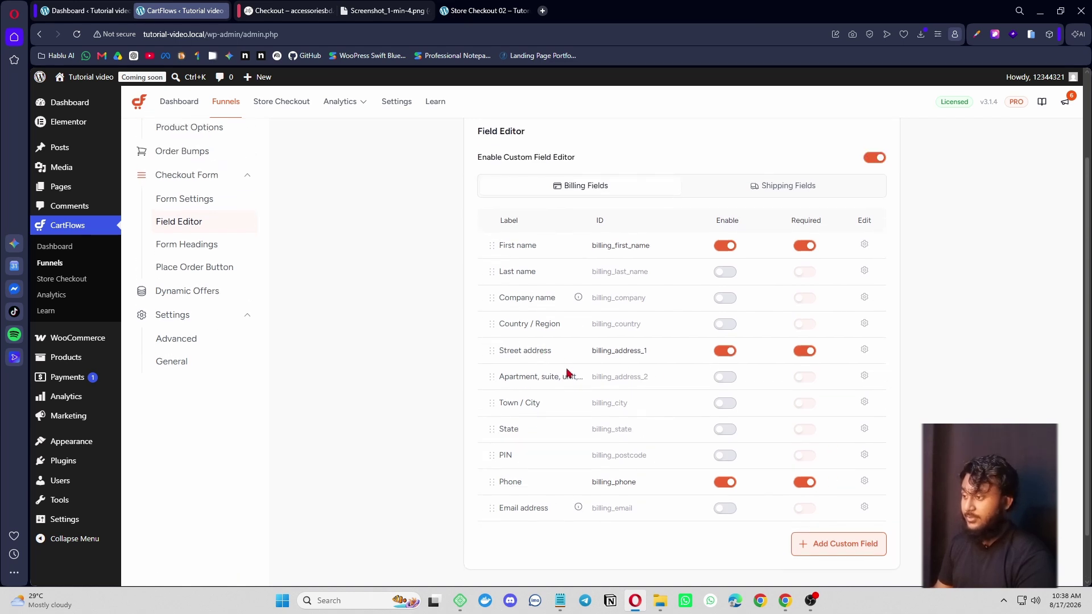
scroll(572, 378, up, 1)
drag(487, 539, 483, 330)
drag(489, 436, 490, 354)
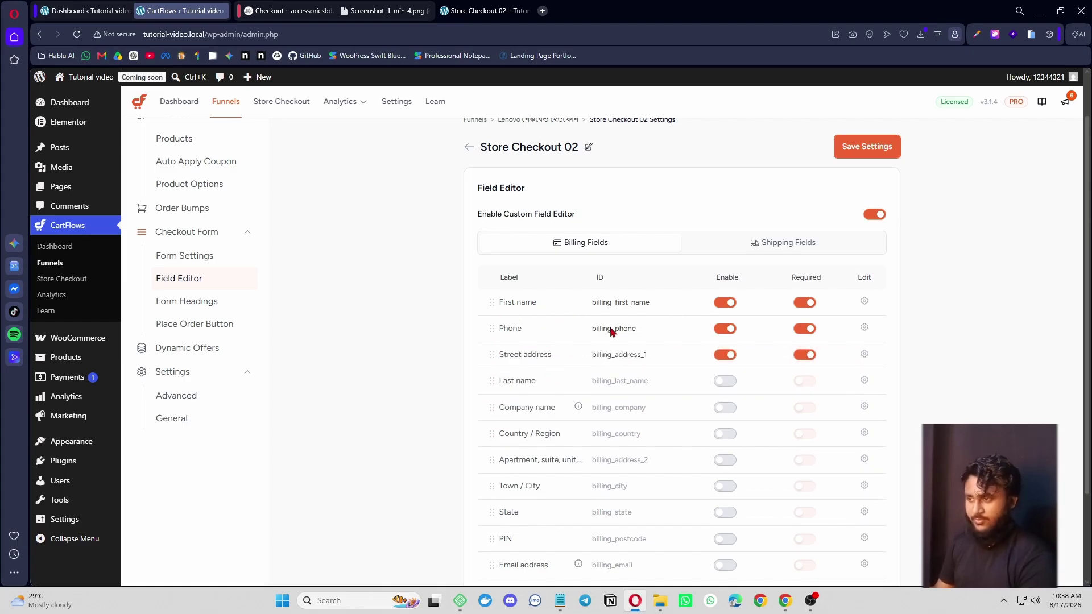
click(861, 149)
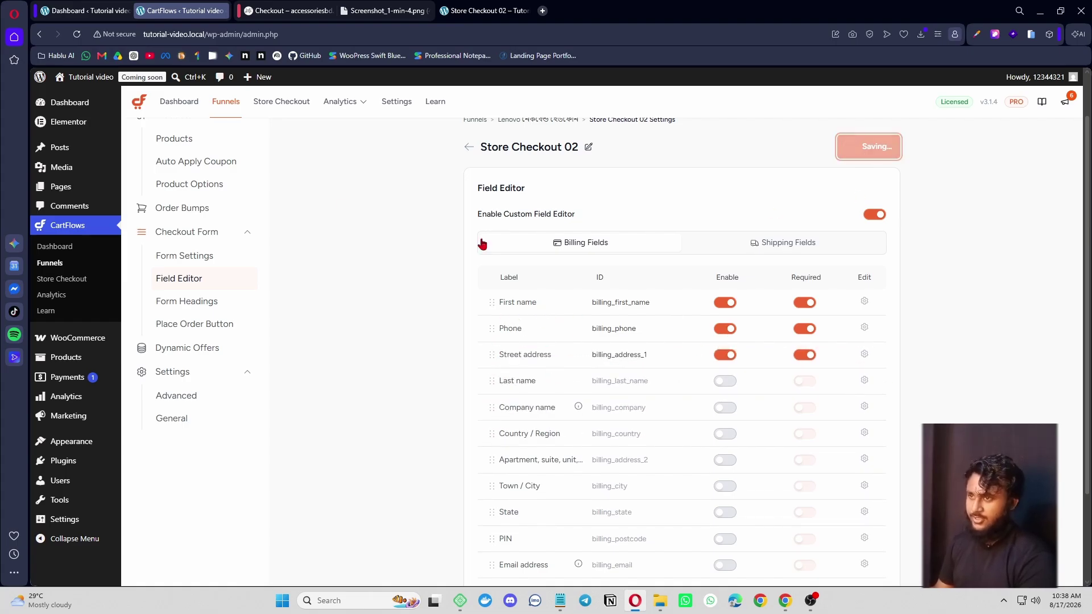
click(485, 11)
click(77, 34)
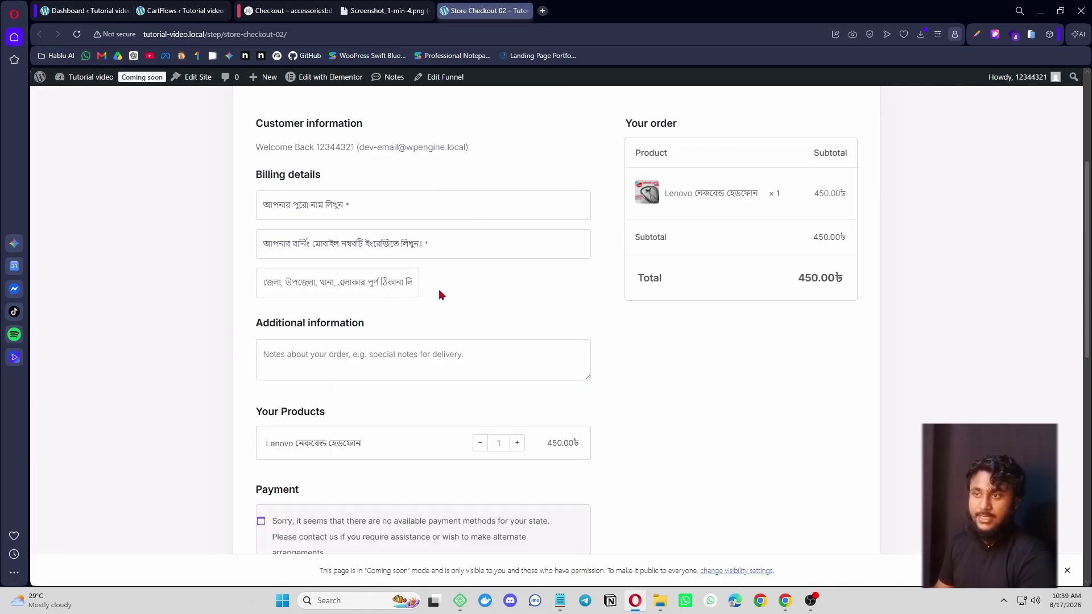
- Set the Street address field width to 100%, save, and reload the live checkout
click(170, 8)
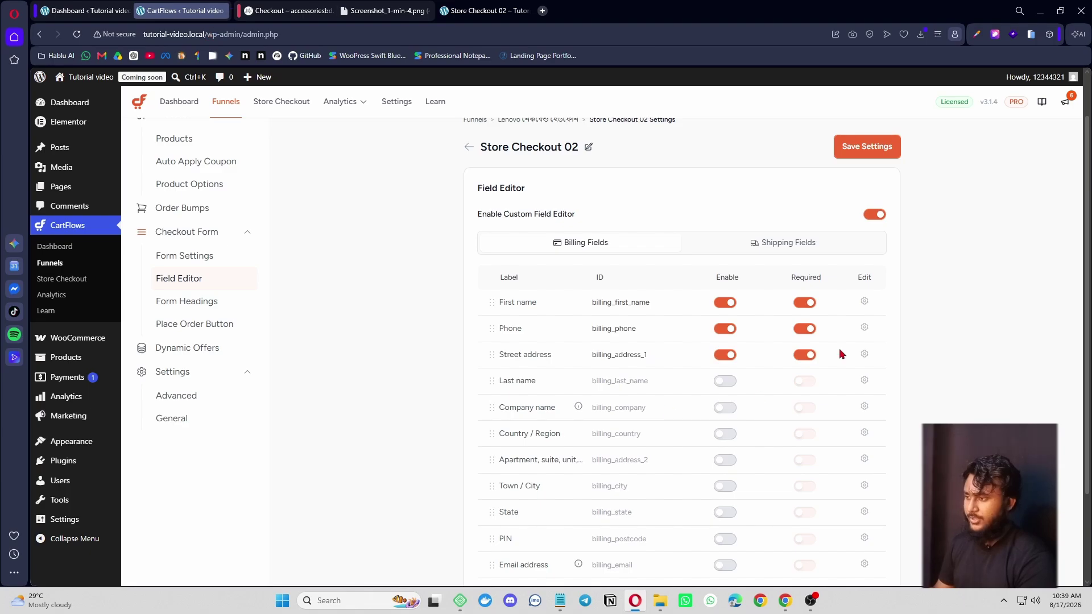
click(864, 355)
click(561, 428)
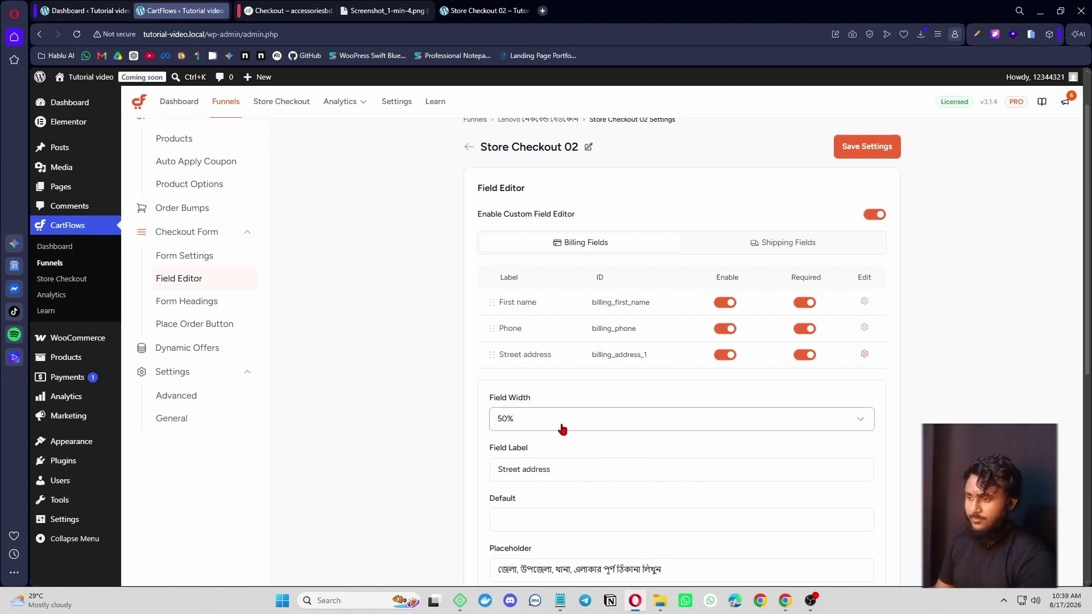
click(521, 487)
click(846, 156)
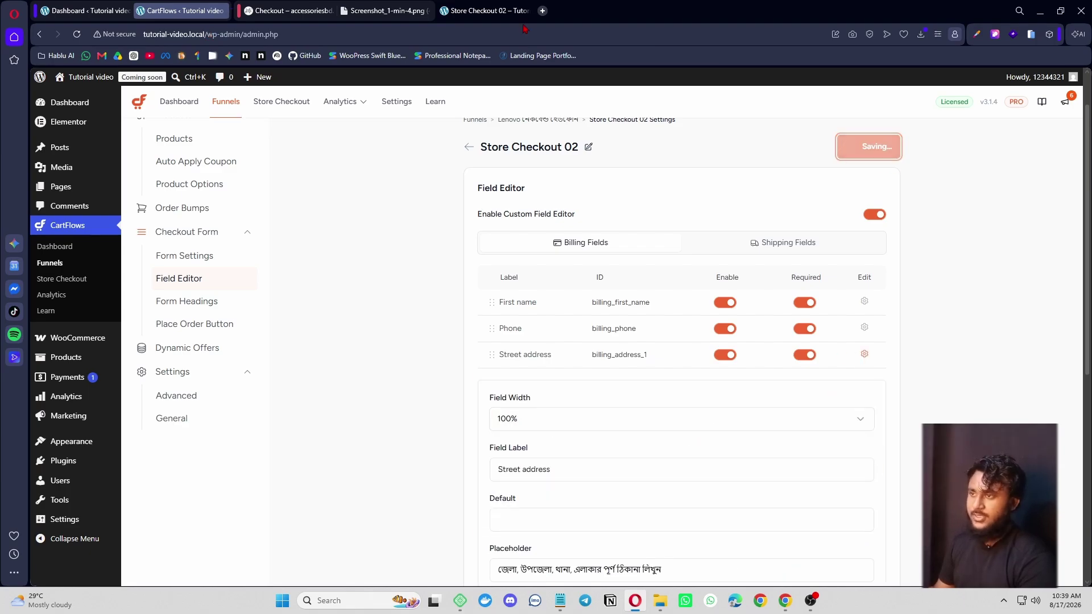
click(460, 6)
click(77, 34)
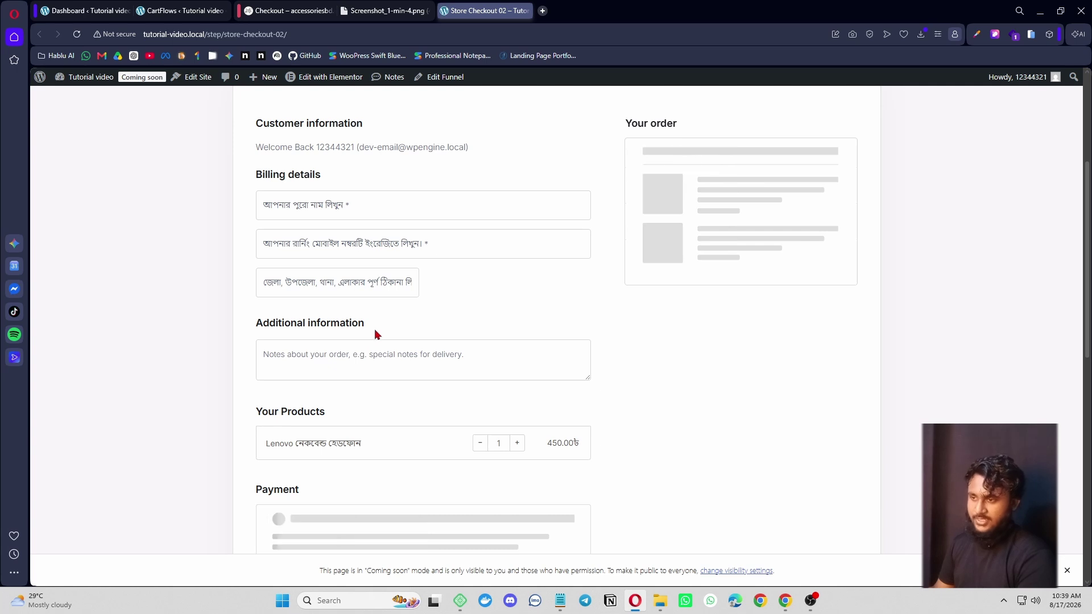
- Type and erase a test note 'gsg' in order notes, then re-save the field settings
drag(374, 331, 332, 332)
click(359, 363)
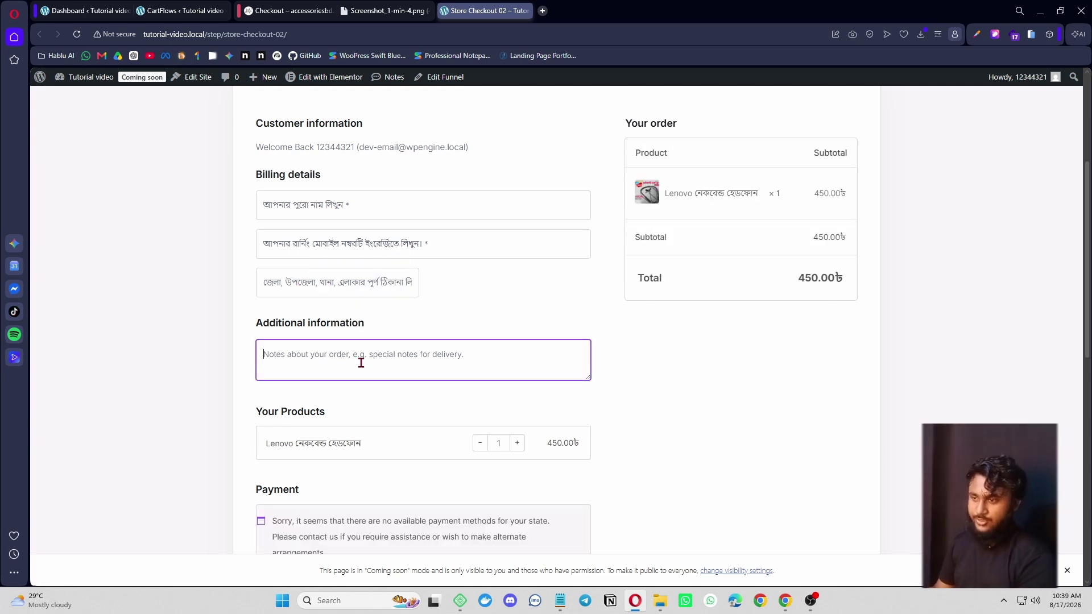
text(gsgsgsg)
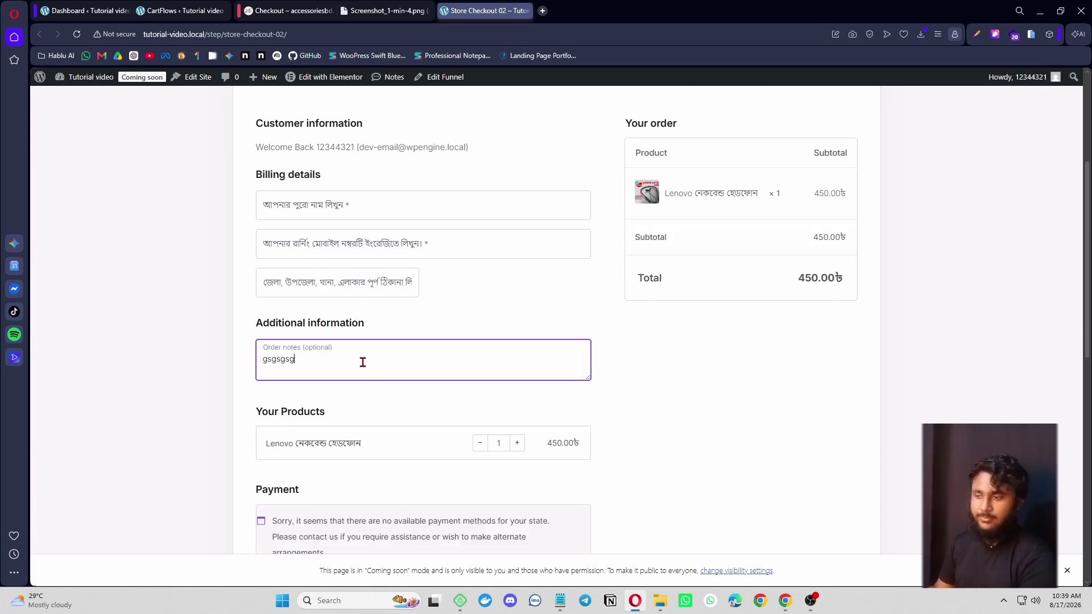
drag(301, 364, 199, 368)
key(BackSpace)
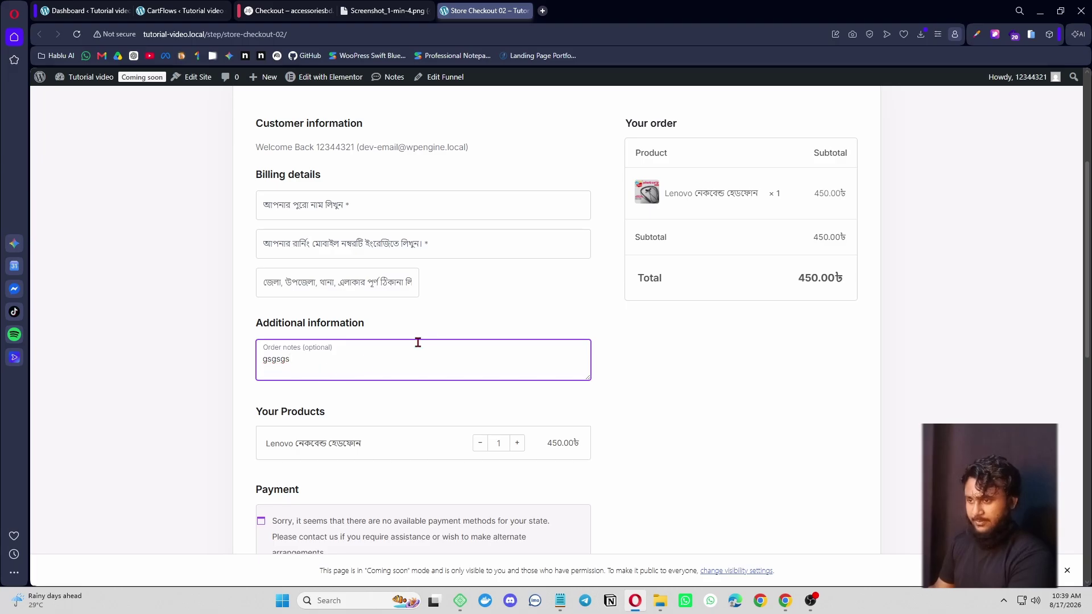
key(ctrl+a)
key(BackSpace)
click(453, 327)
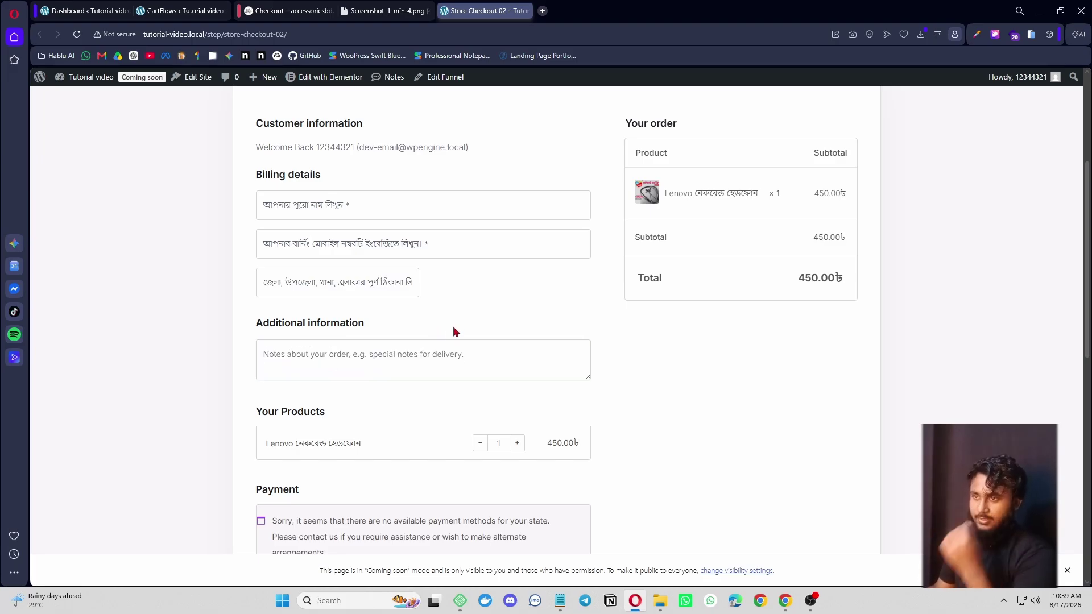
click(181, 10)
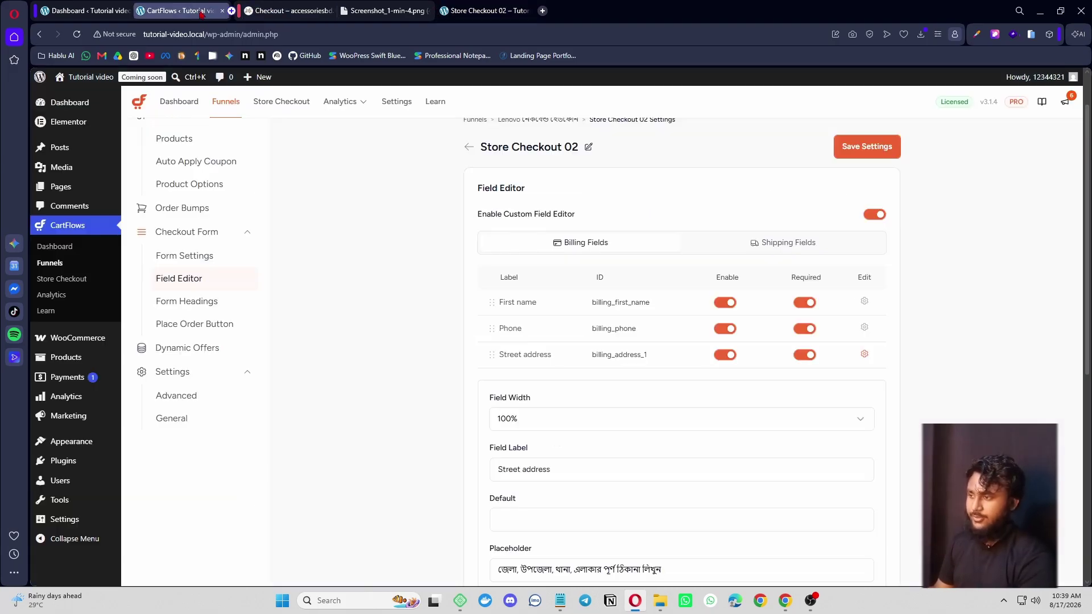
click(871, 158)
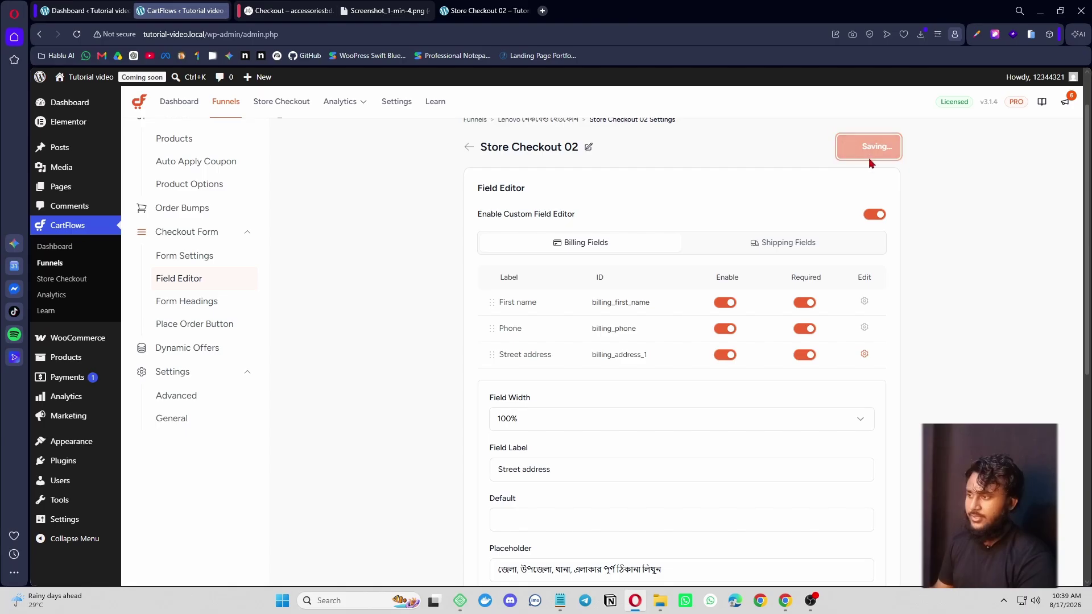
click(486, 11)
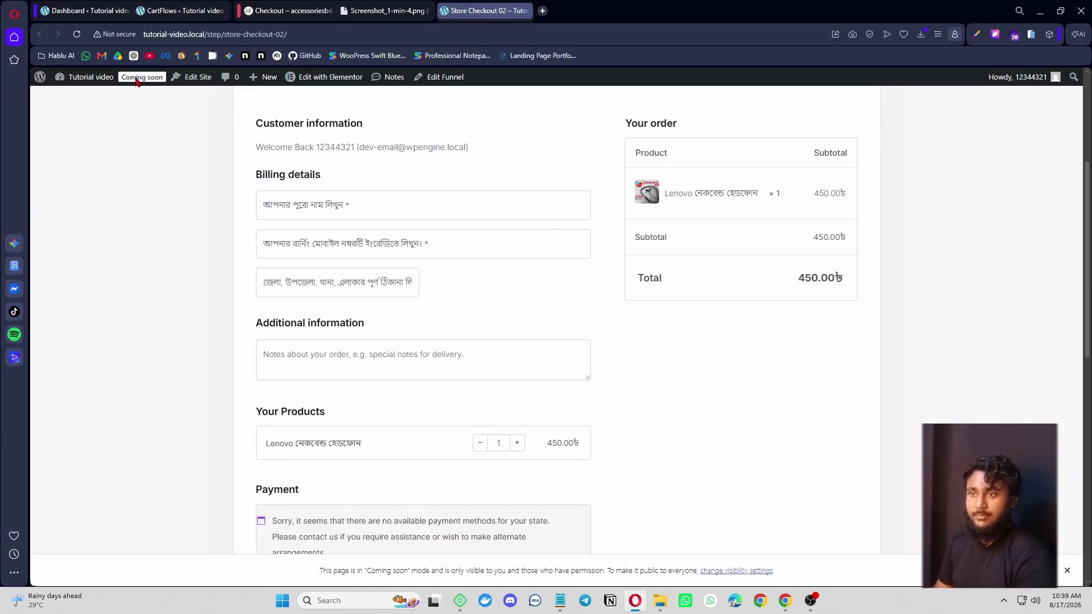
- Reload and review the live checkout fields, then return to the CartFlows field editor
click(83, 36)
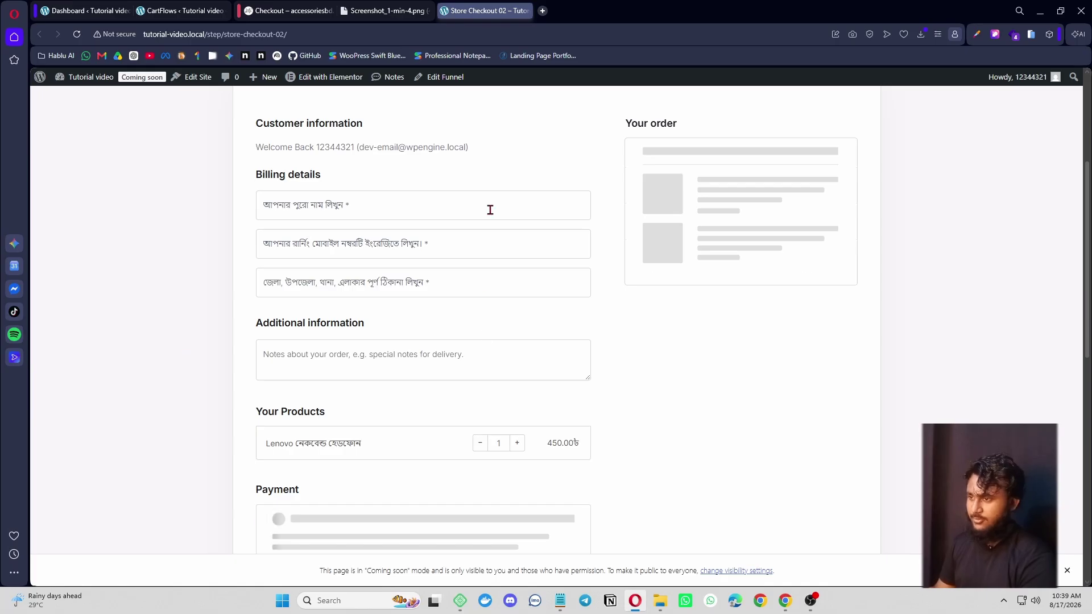
scroll(490, 344, down, 3)
scroll(546, 449, up, 4)
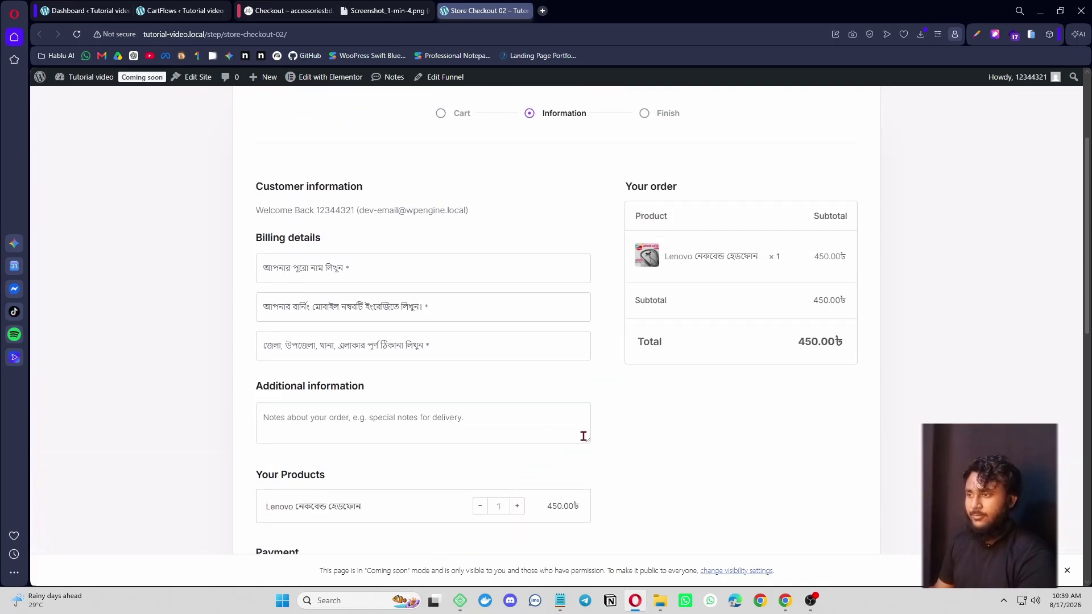
scroll(583, 436, up, 3)
scroll(581, 385, down, 6)
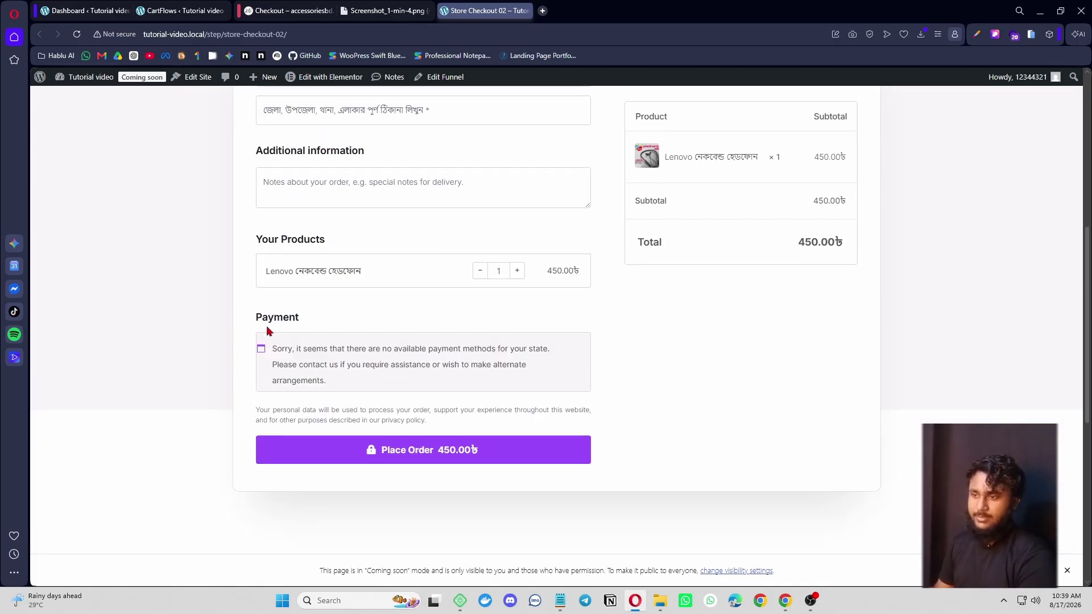
drag(255, 320, 312, 322)
click(536, 323)
scroll(713, 453, up, 2)
scroll(688, 434, down, 2)
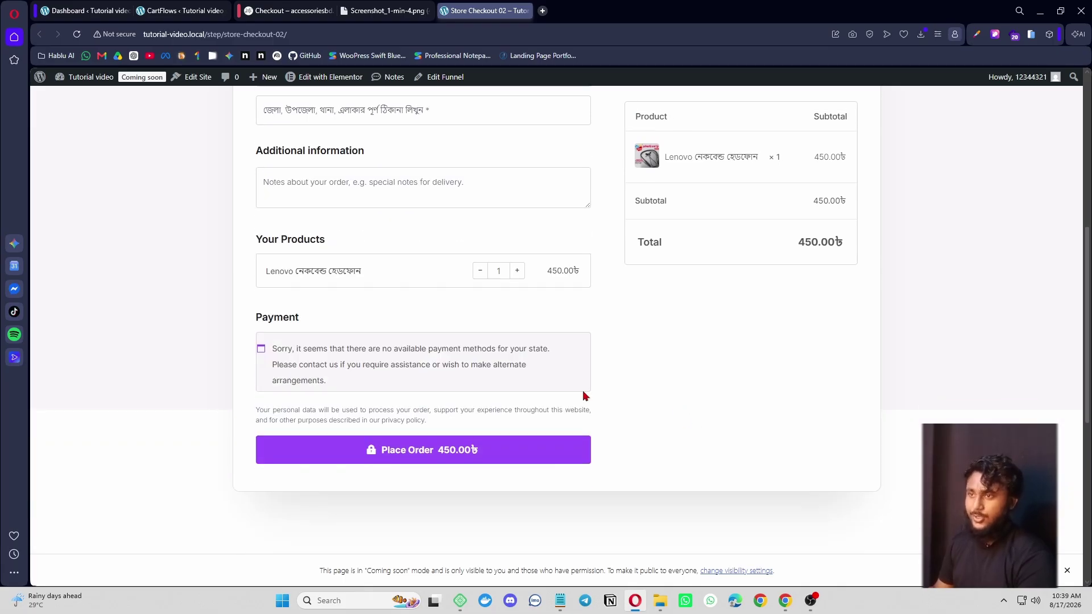
click(170, 11)
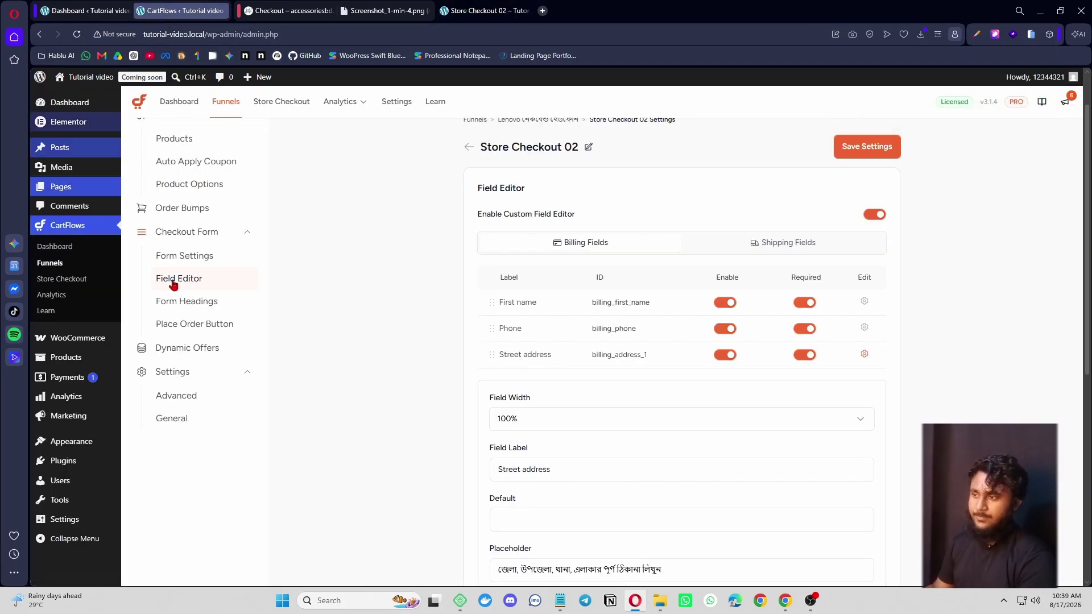
scroll(444, 401, up, 2)
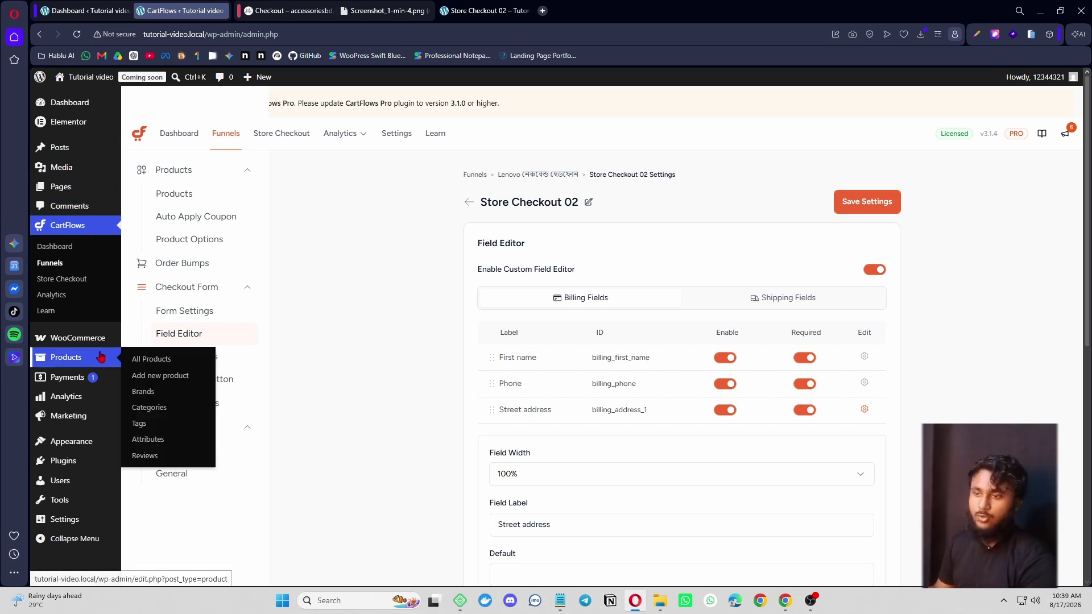
- Create a shipping zone named Bangladesh in WooCommerce Shipping and add a Flat rate method
mouse_move(99, 339)
click(170, 426)
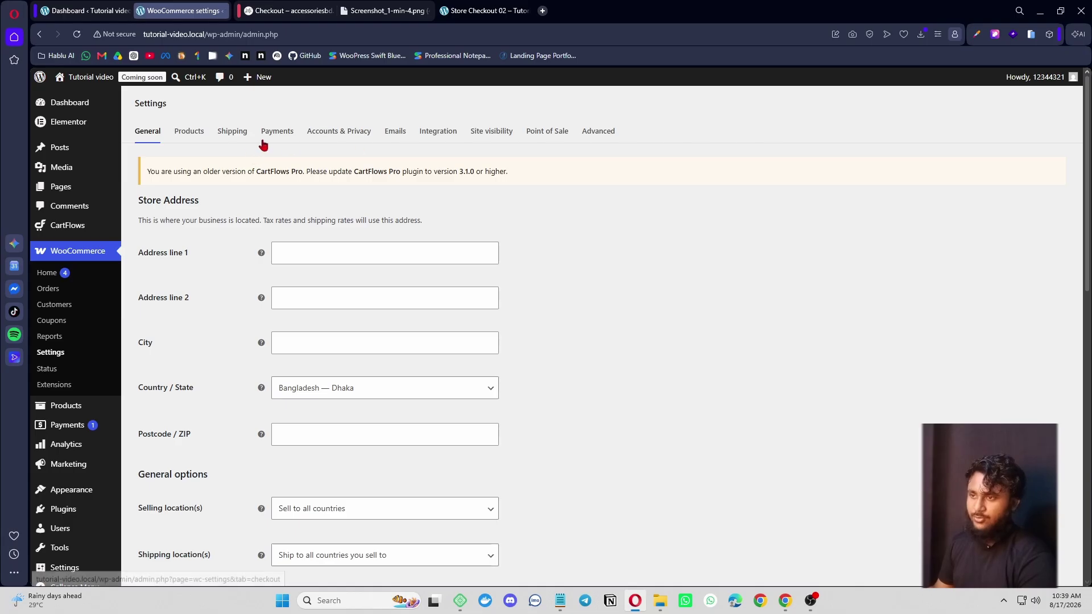
click(233, 132)
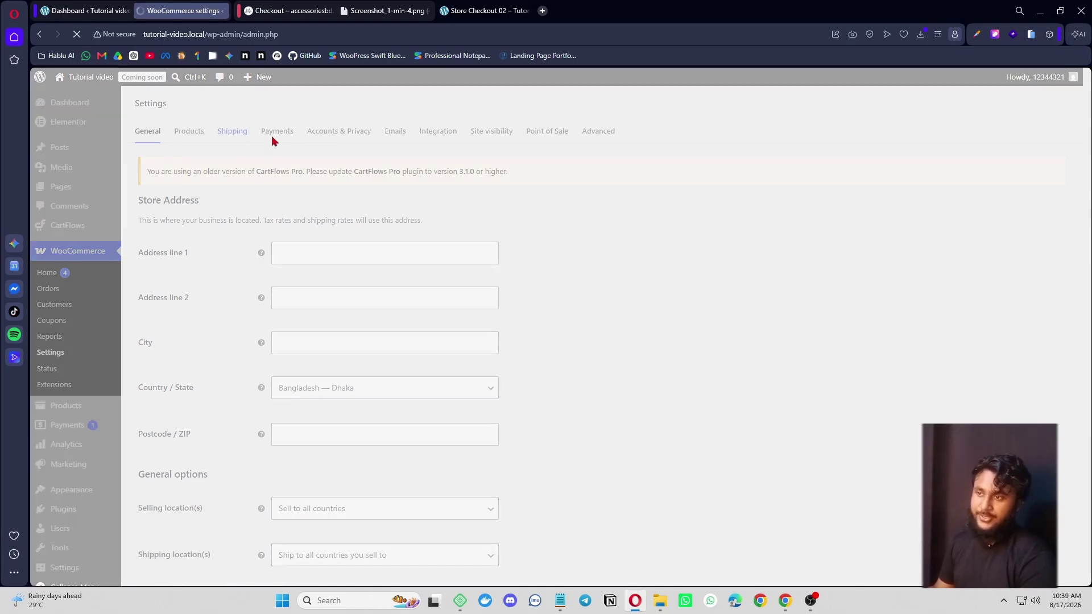
scroll(342, 364, down, 3)
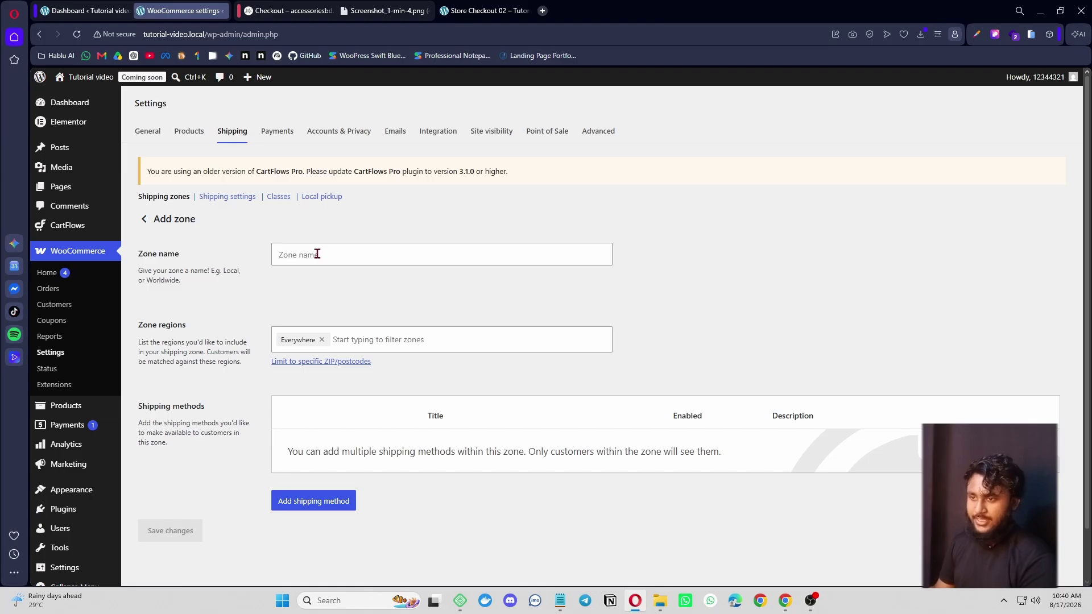
click(318, 254)
text(Bangladesh)
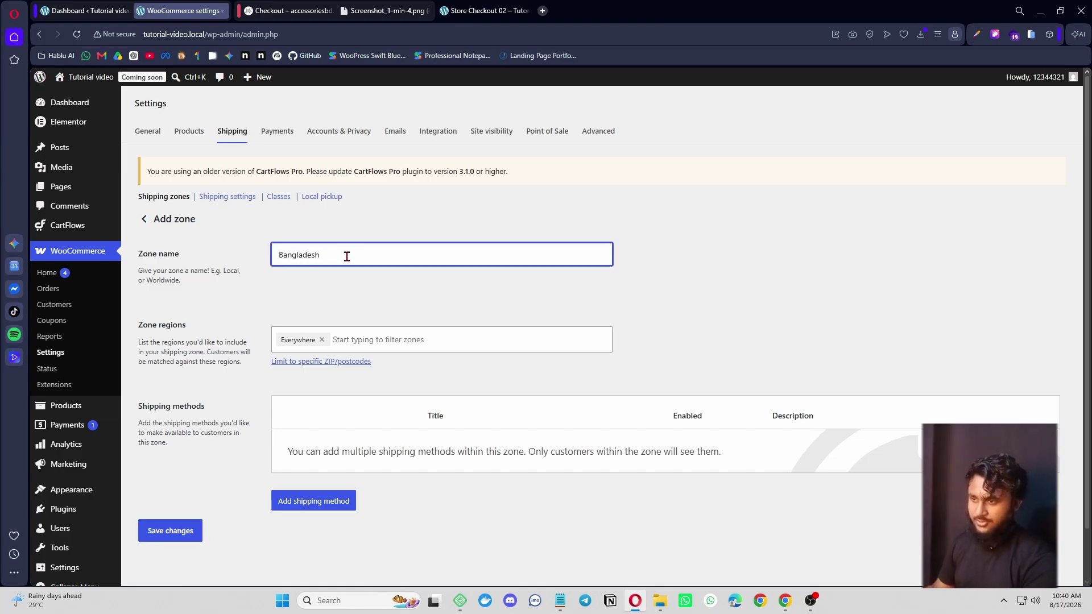
scroll(348, 262, down, 1)
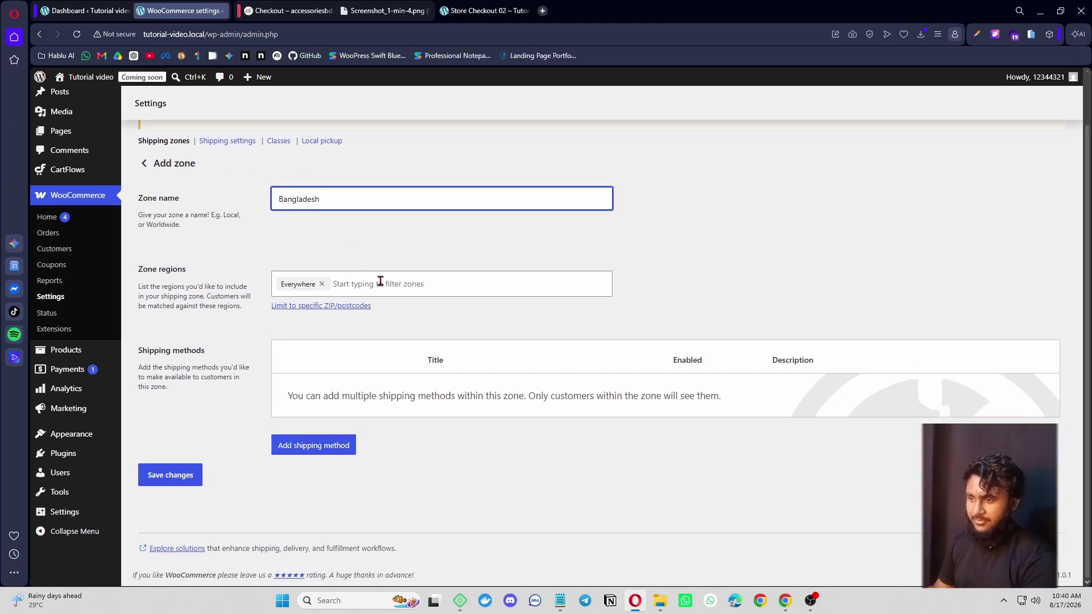
click(329, 452)
click(468, 347)
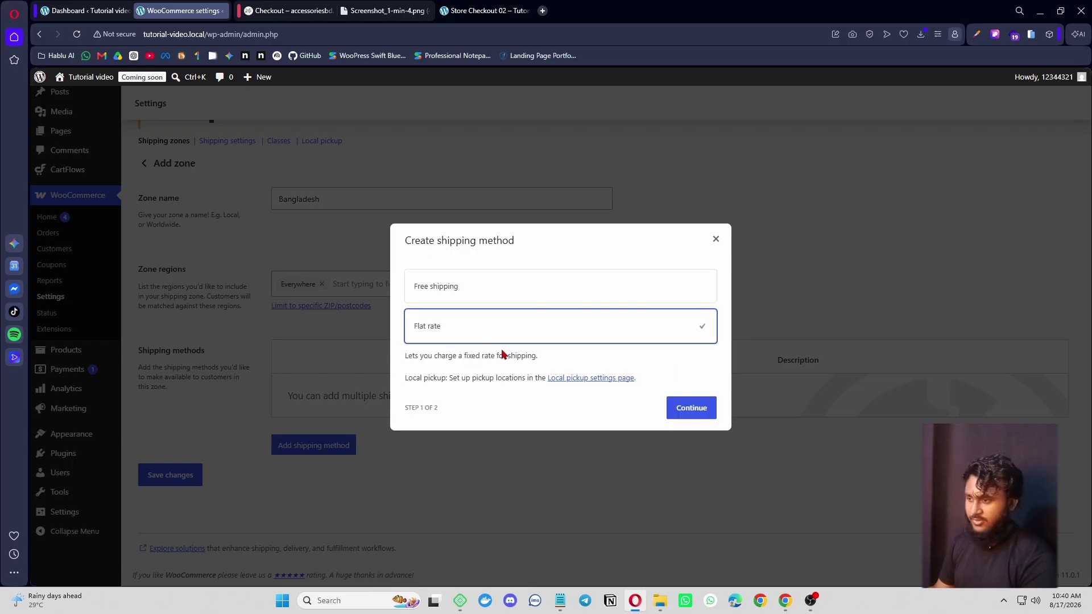
click(694, 410)
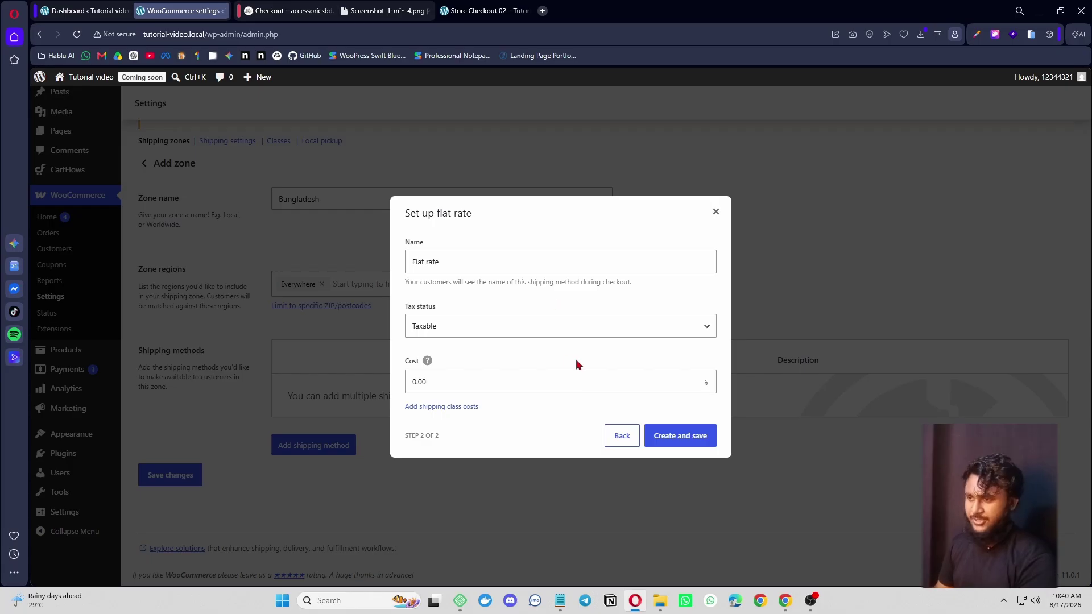
- Configure the flat rate as Dhakar vitore with tax status None and cost 100, and save
click(473, 334)
click(457, 363)
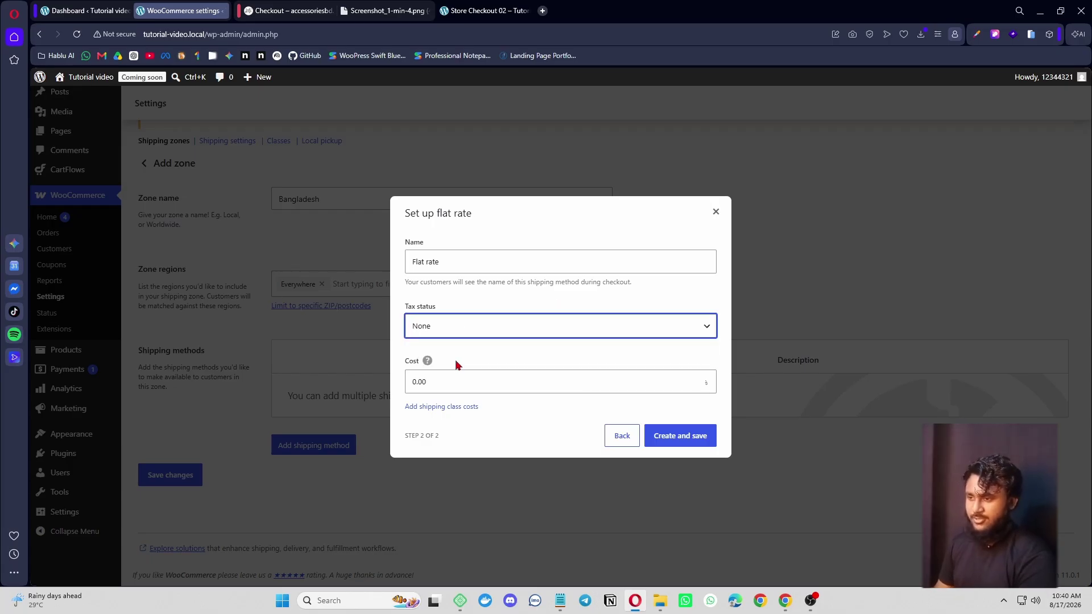
drag(444, 383, 404, 383)
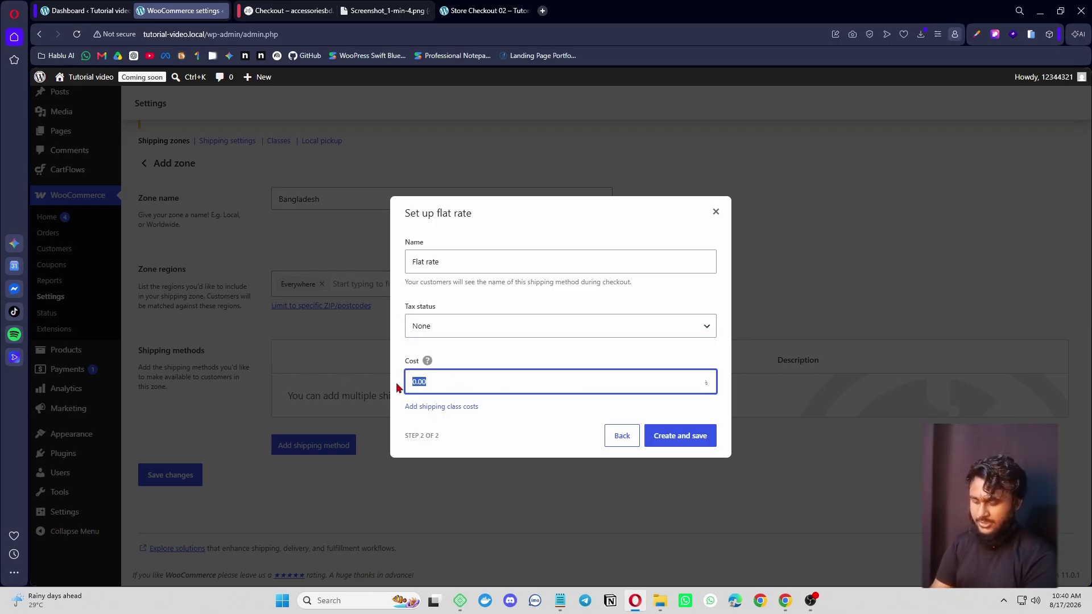
text(12)
key(ctrl+f)
text(0)
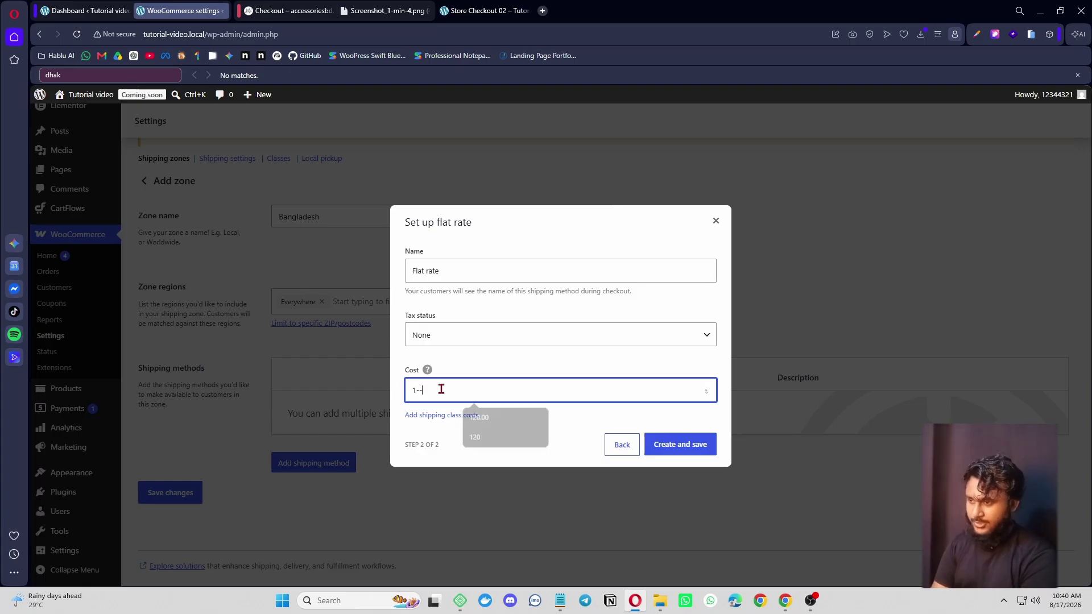
key(BackSpace)
text(00)
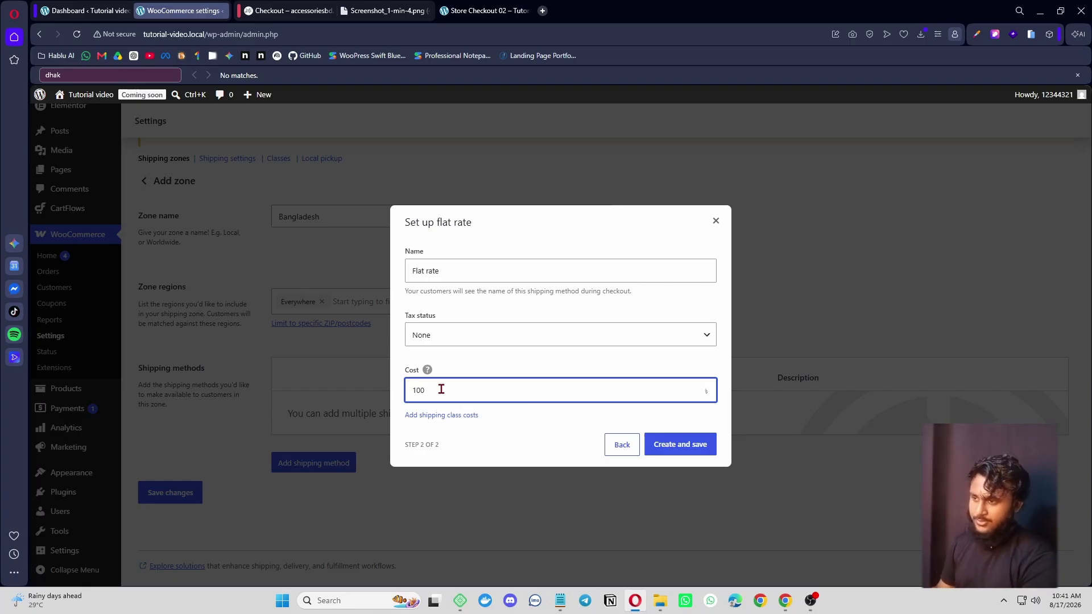
click(446, 271)
drag(446, 270, 402, 271)
text(Dhakar)
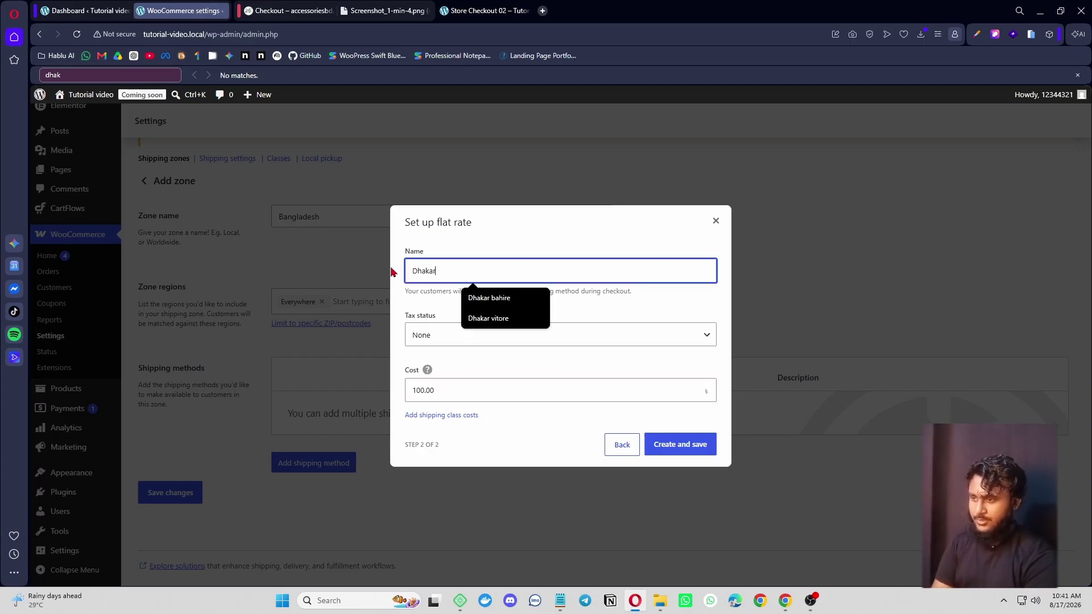
text( vi)
click(488, 297)
click(680, 445)
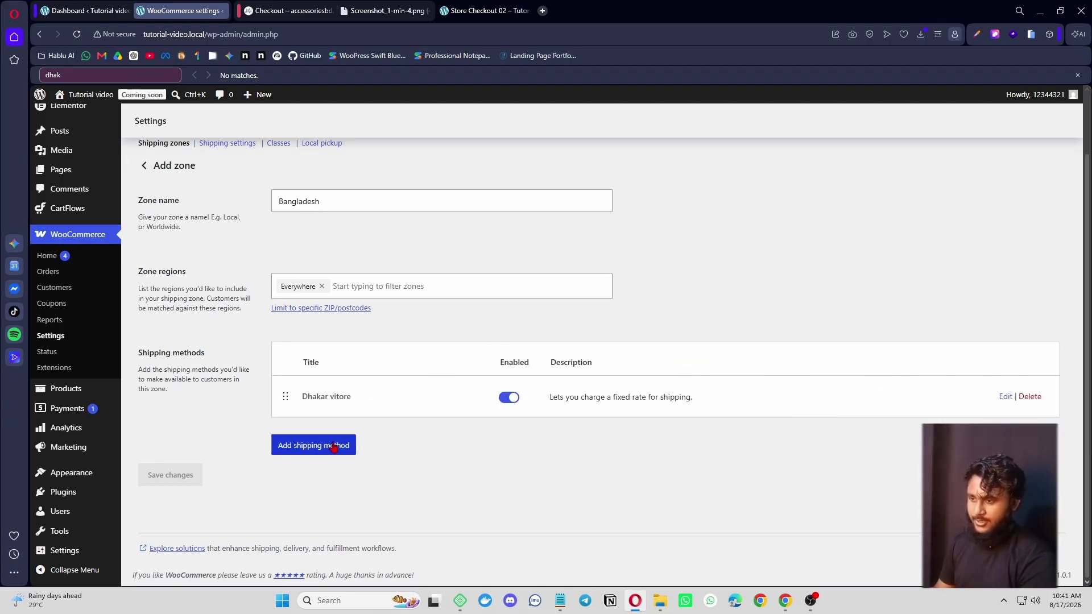
- Add a second flat rate named Dhakar bahire with cost 120 and save it
click(341, 445)
click(458, 352)
click(692, 408)
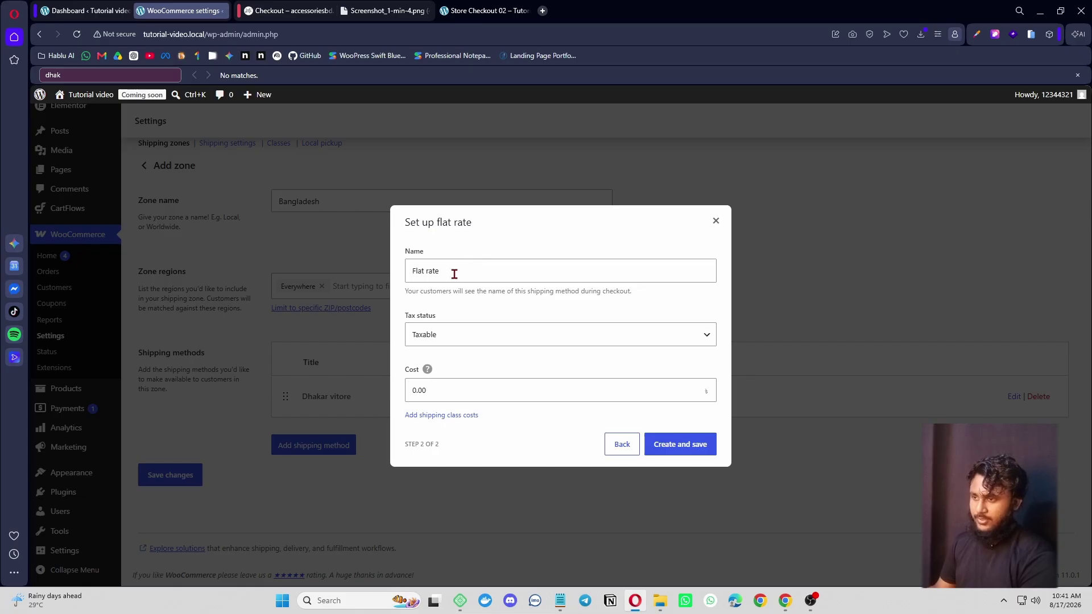
drag(454, 274, 406, 276)
text(Dhaka)
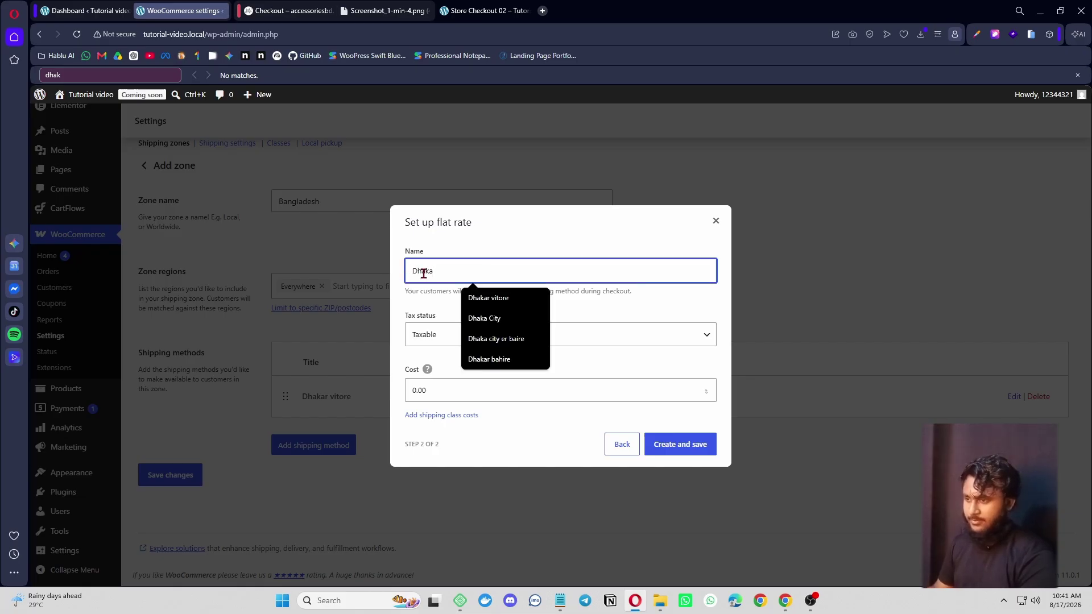
click(490, 359)
double_click(432, 395)
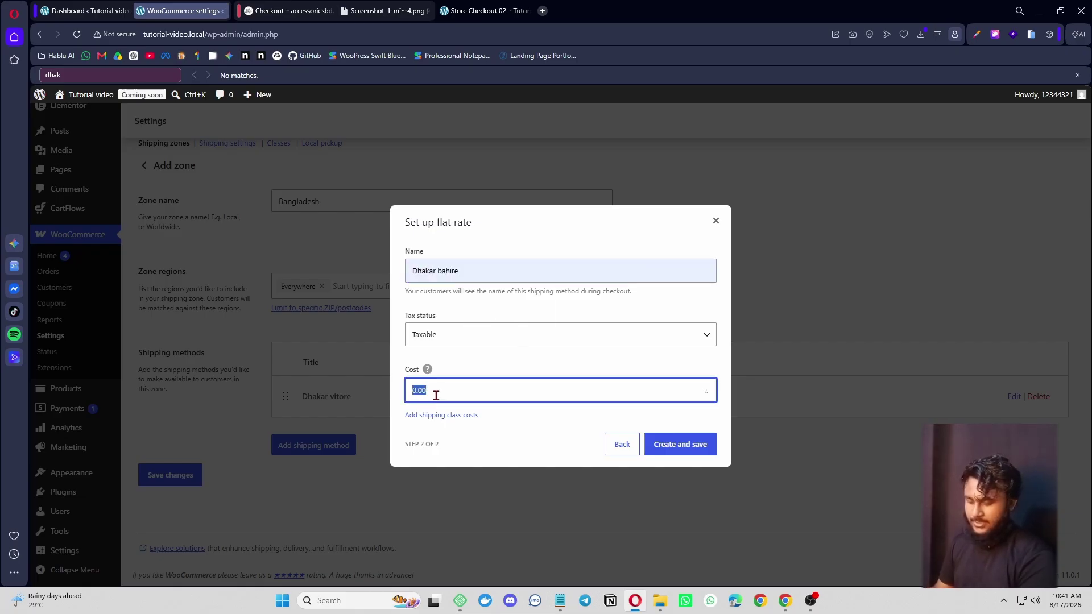
text(120)
click(678, 448)
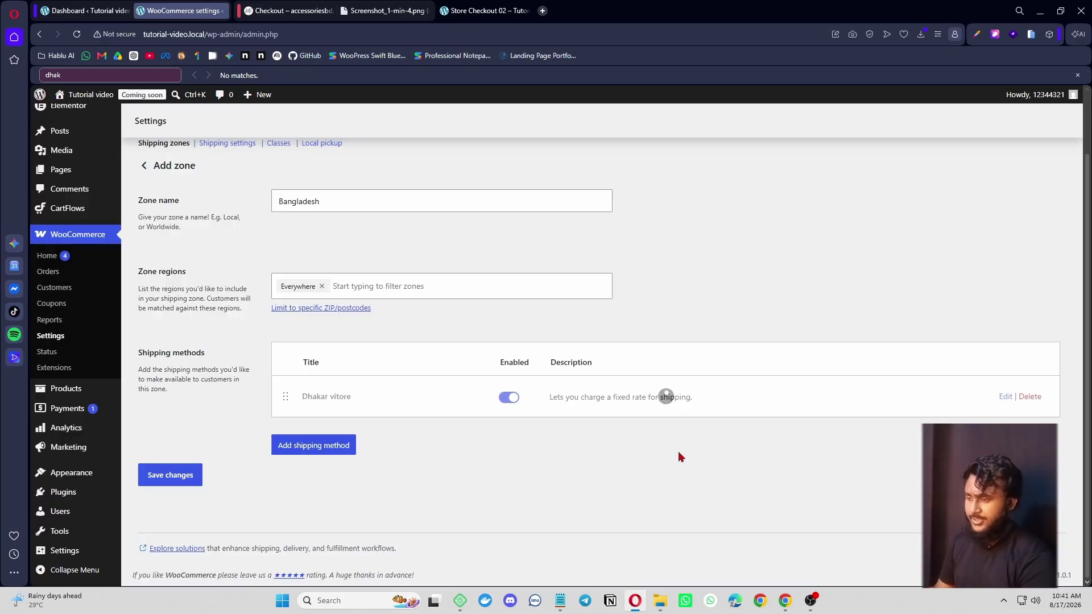
scroll(471, 424, down, 1)
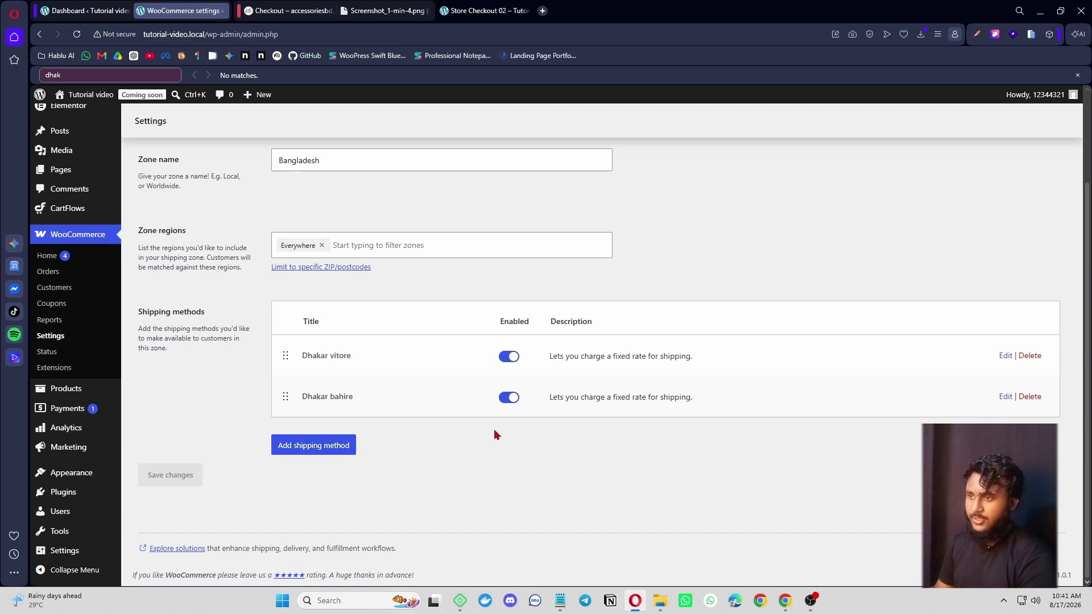
scroll(494, 435, up, 3)
click(480, 10)
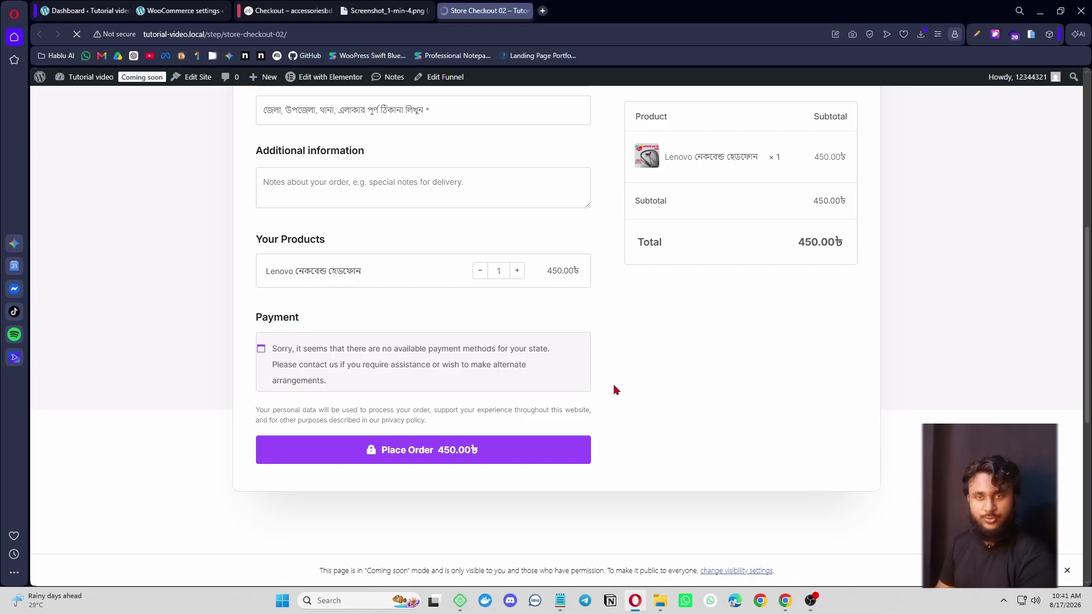
- Review the checkout's Dhakar vitore and Dhakar bahire options and 550.00৳ total, then revisit the Bangladesh zone
scroll(598, 424, down, 10)
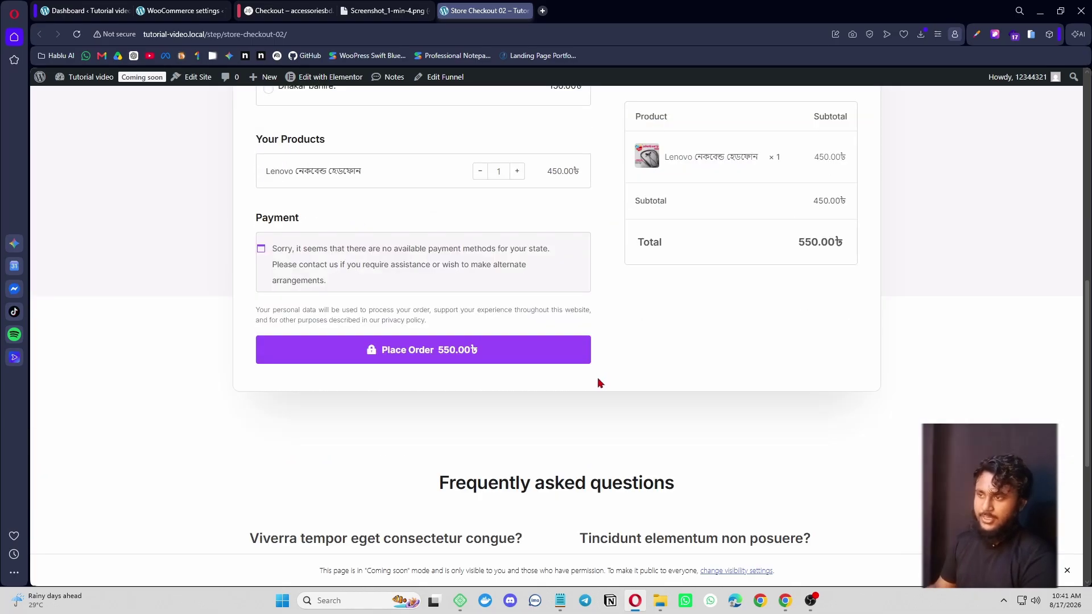
scroll(598, 378, up, 5)
scroll(602, 382, up, 4)
scroll(605, 393, down, 8)
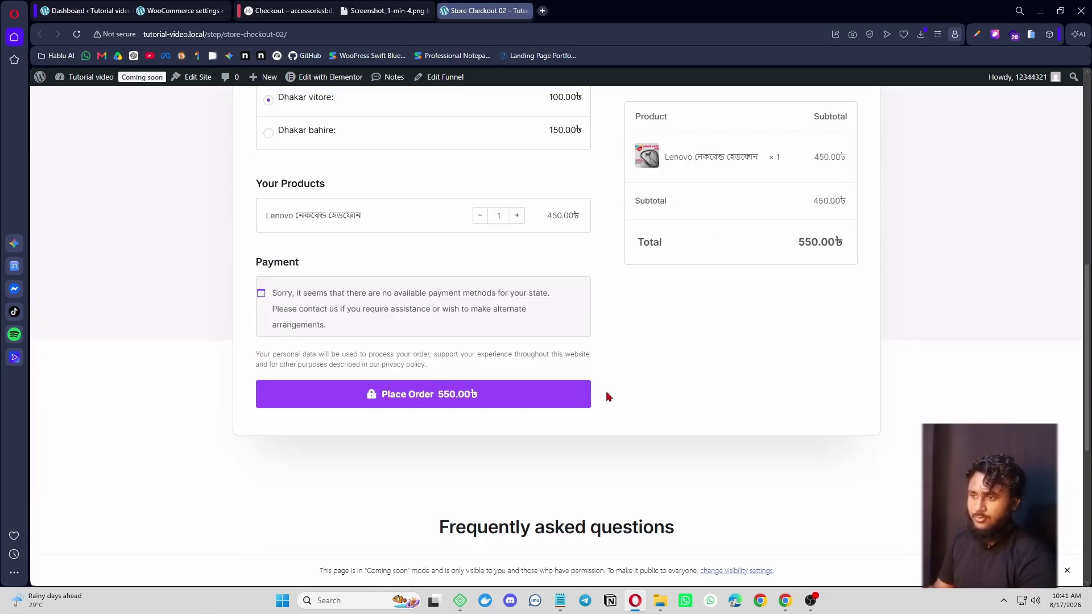
scroll(608, 397, down, 1)
click(181, 10)
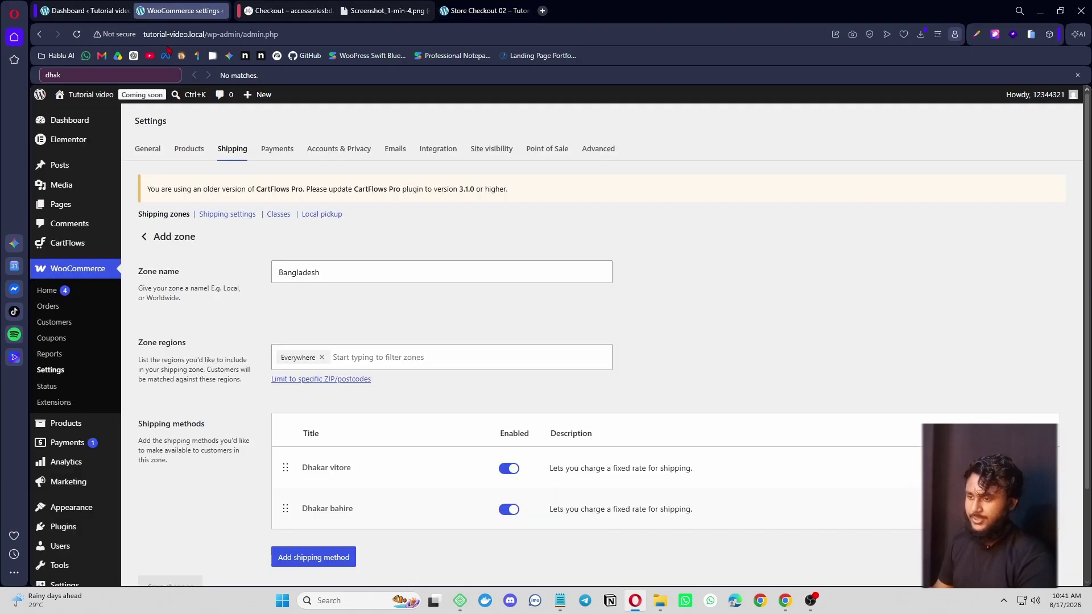
scroll(325, 370, down, 2)
scroll(473, 523, up, 2)
scroll(541, 410, down, 2)
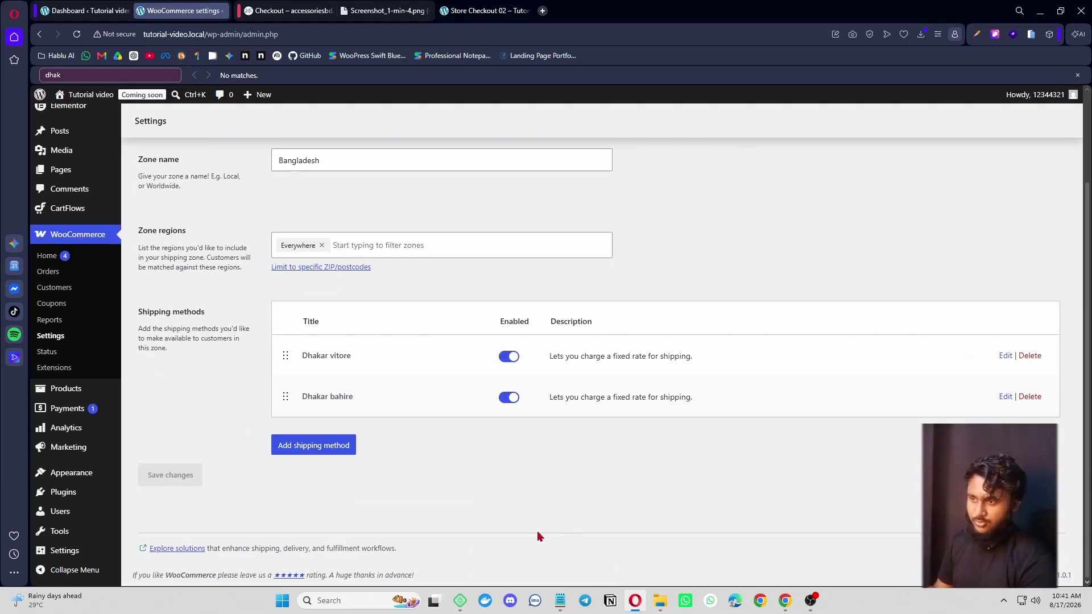
scroll(536, 530, up, 2)
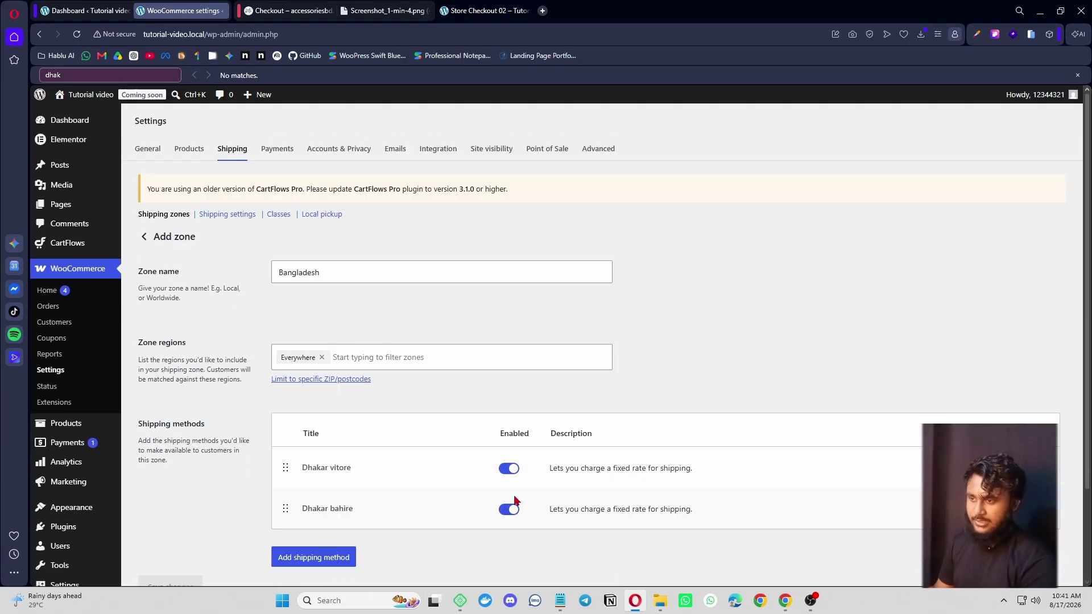
- Enable Cash on delivery under offline payments and save its settings
click(279, 153)
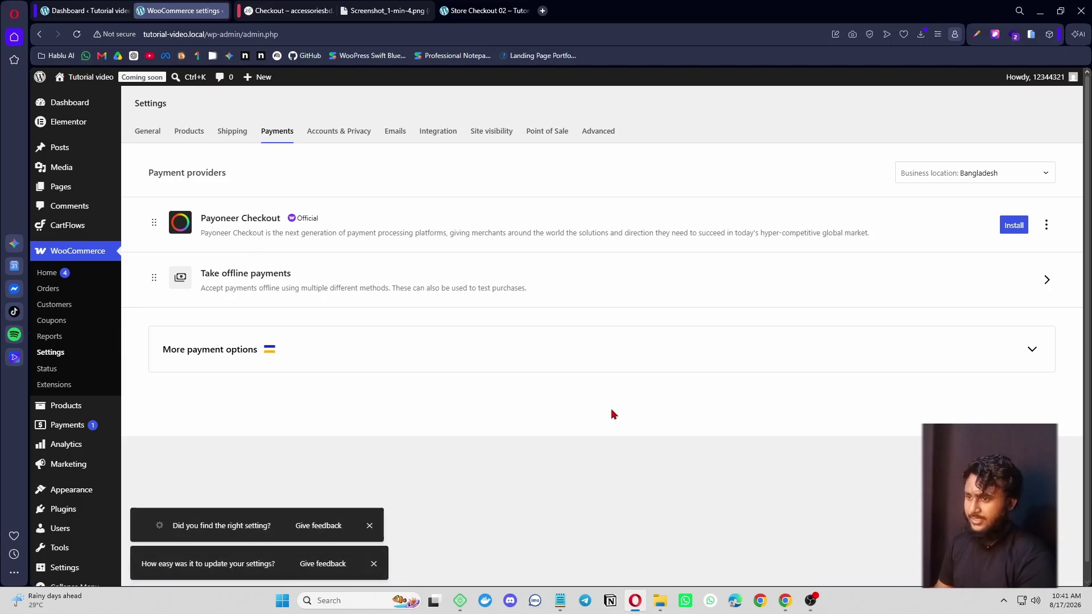
click(1035, 291)
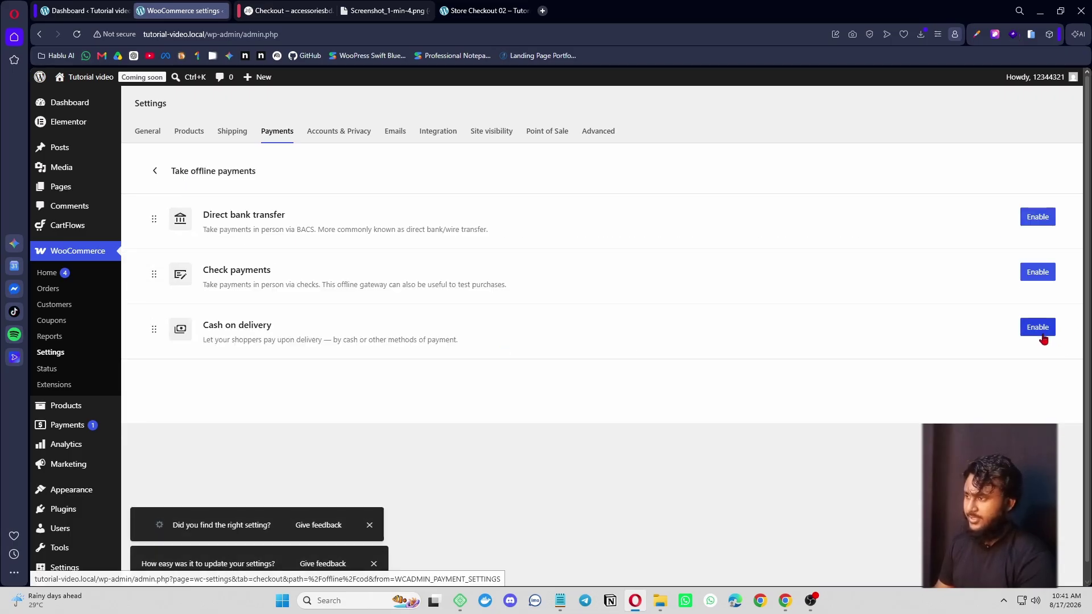
click(1042, 333)
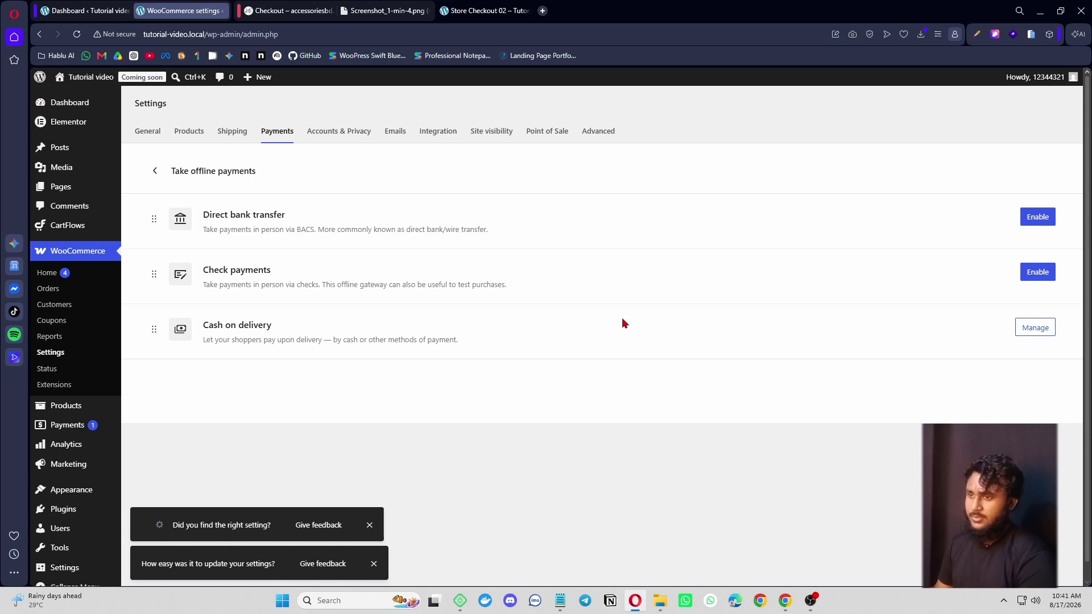
click(1031, 332)
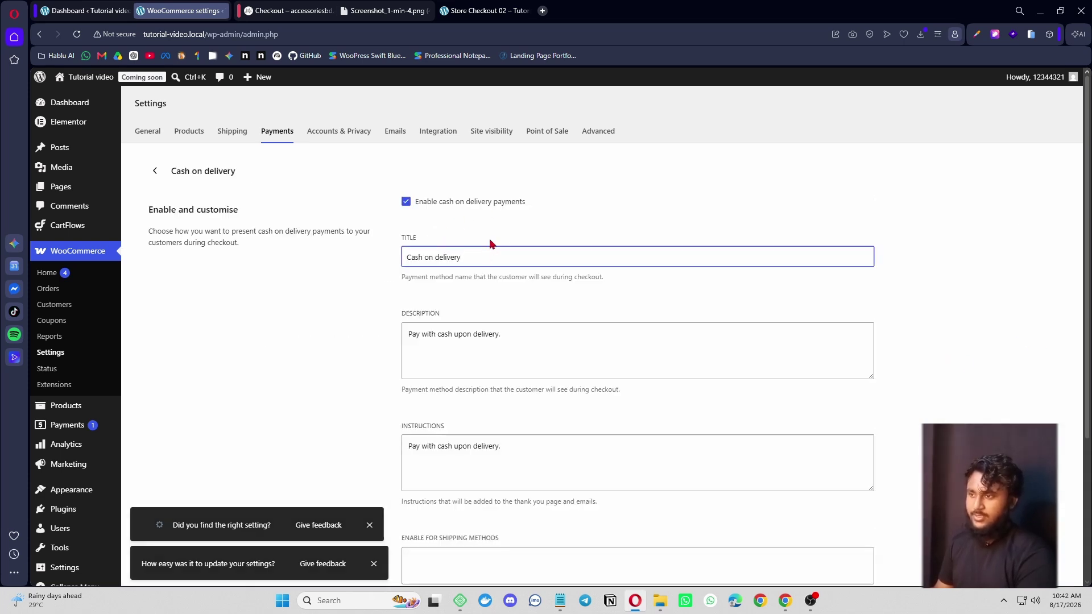
click(479, 257)
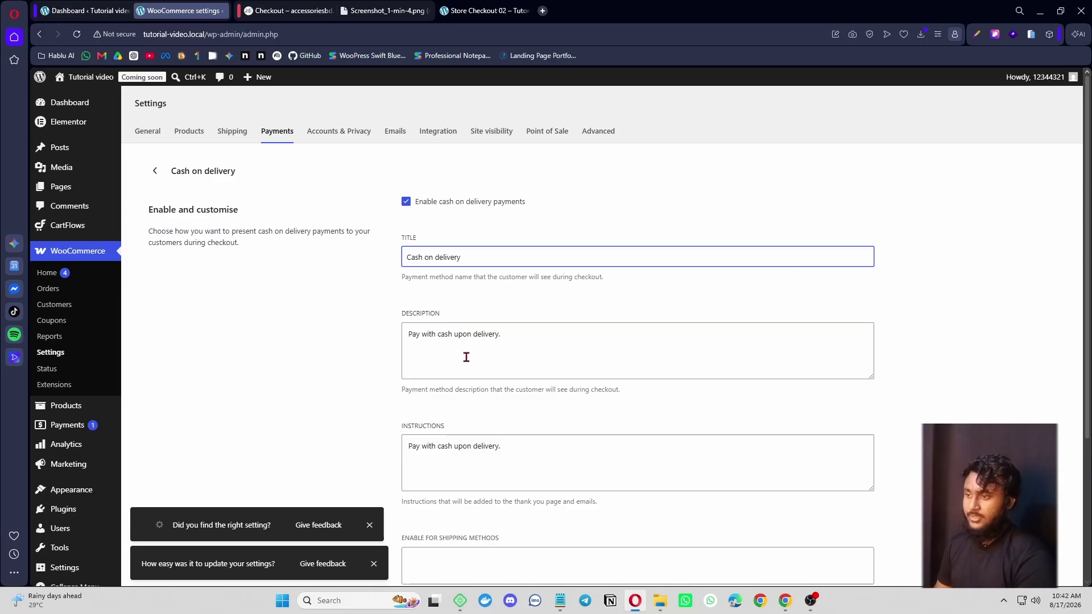
scroll(532, 398, down, 3)
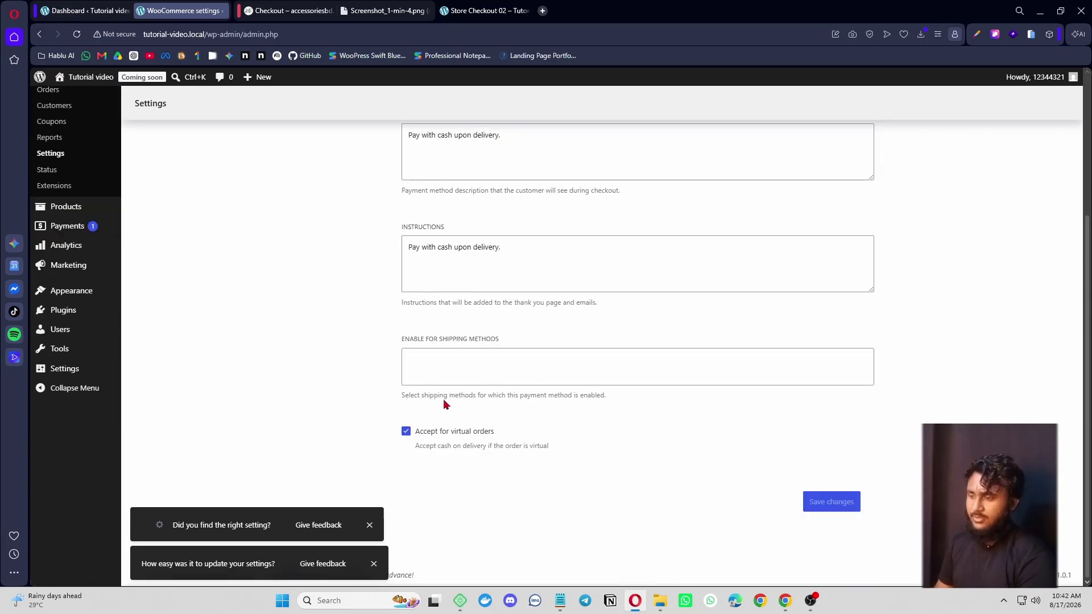
scroll(438, 342, up, 3)
scroll(622, 361, down, 1)
scroll(623, 361, down, 3)
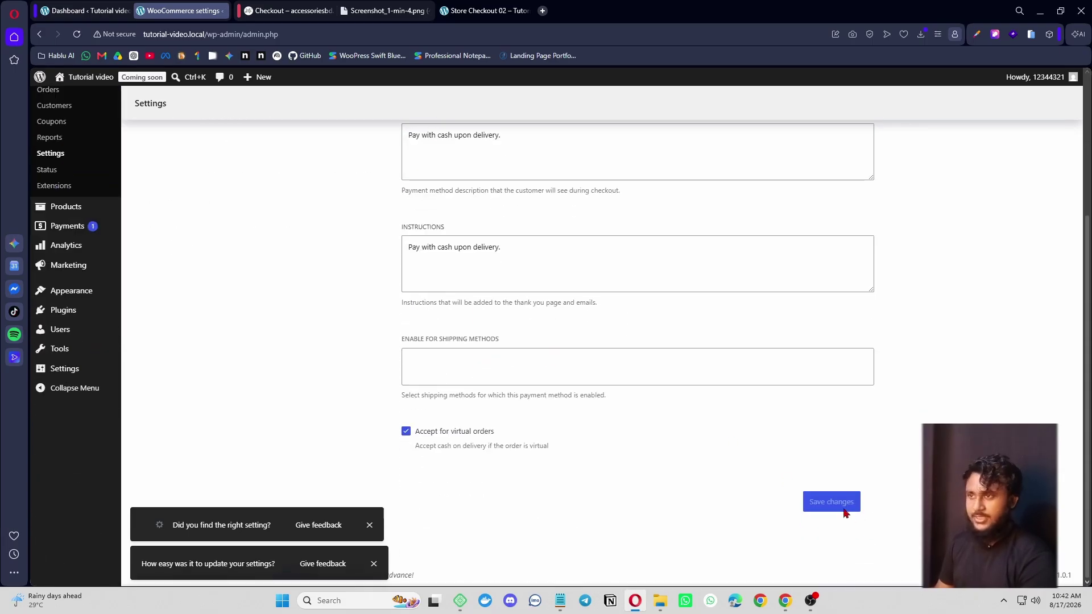
click(832, 502)
click(485, 10)
scroll(542, 387, up, 10)
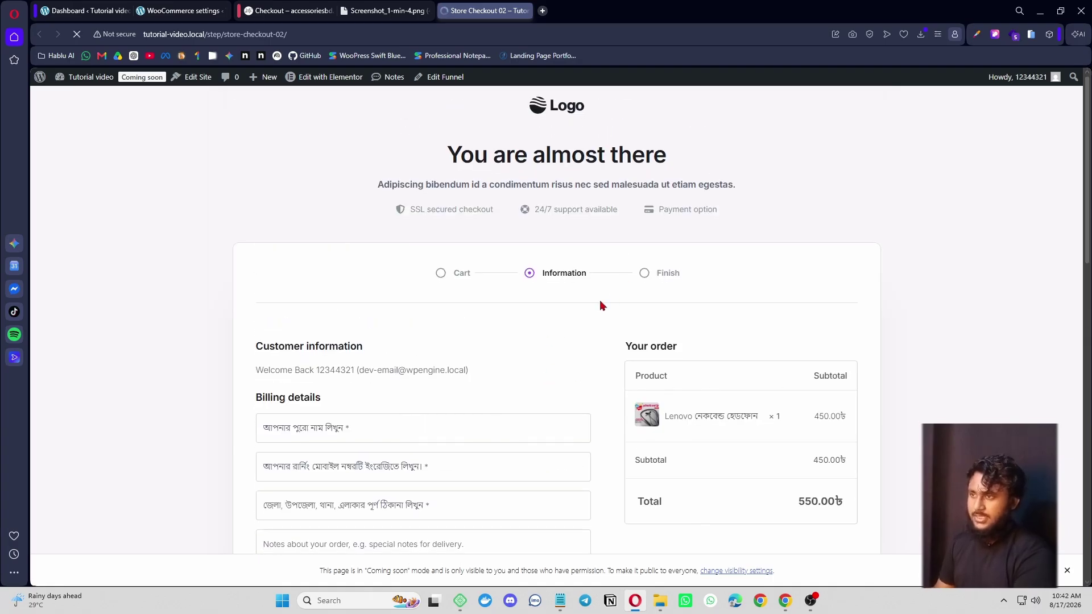
- Copy the Store Checkout 02 URL and load it in a new browser tab
scroll(603, 403, down, 4)
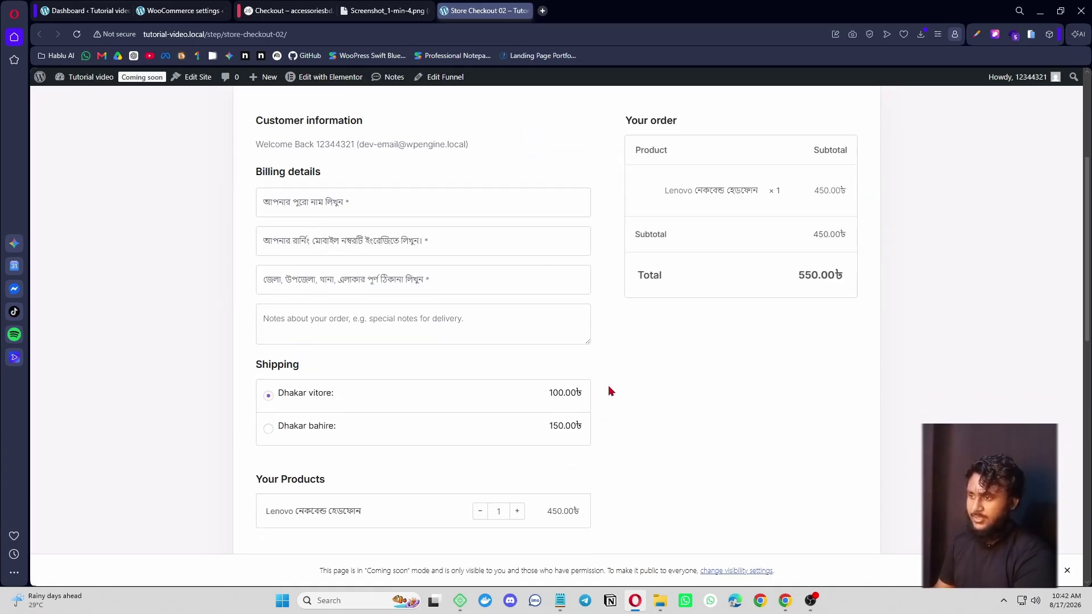
scroll(611, 381, down, 3)
scroll(632, 411, down, 2)
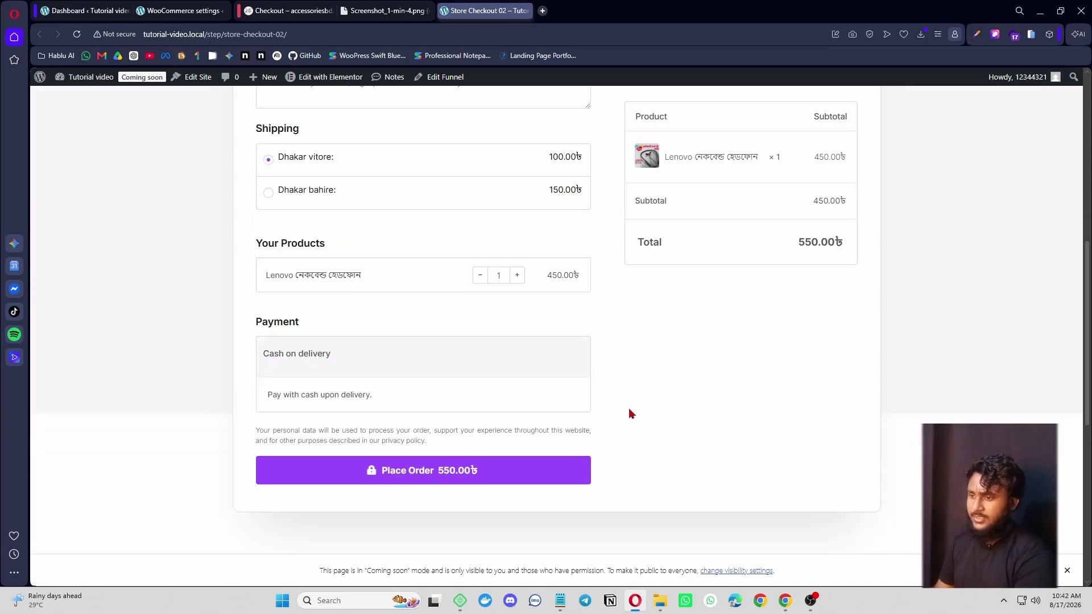
scroll(607, 317, up, 5)
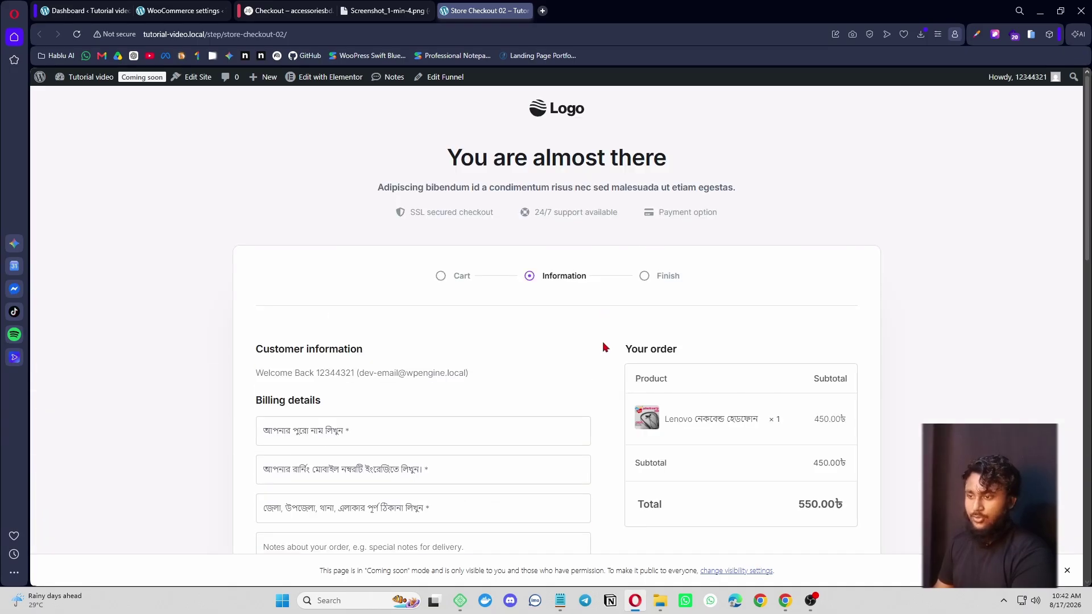
scroll(604, 345, down, 5)
scroll(604, 355, up, 3)
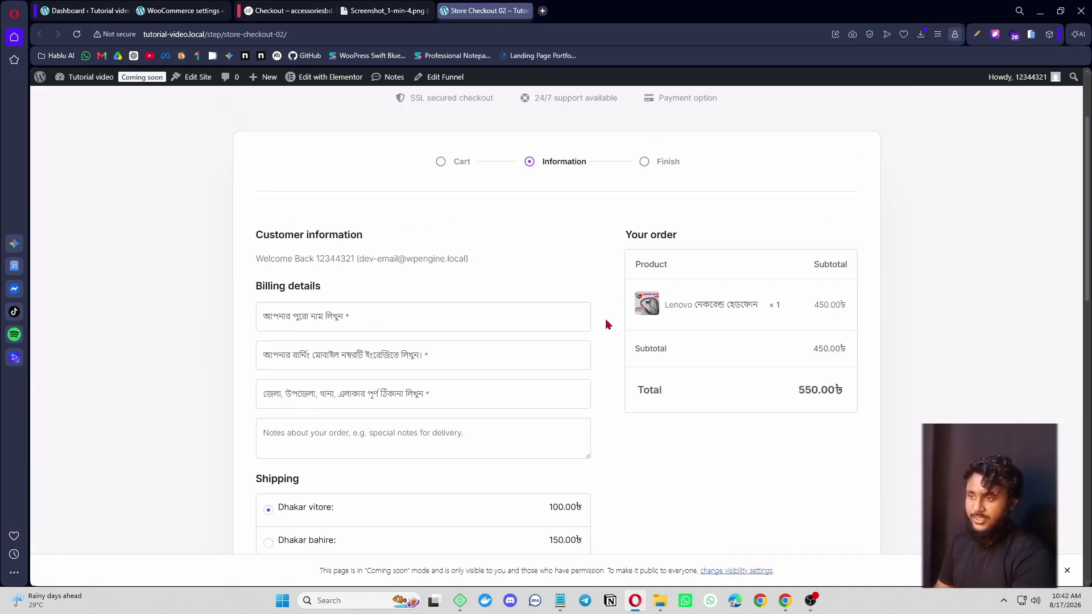
scroll(607, 325, down, 6)
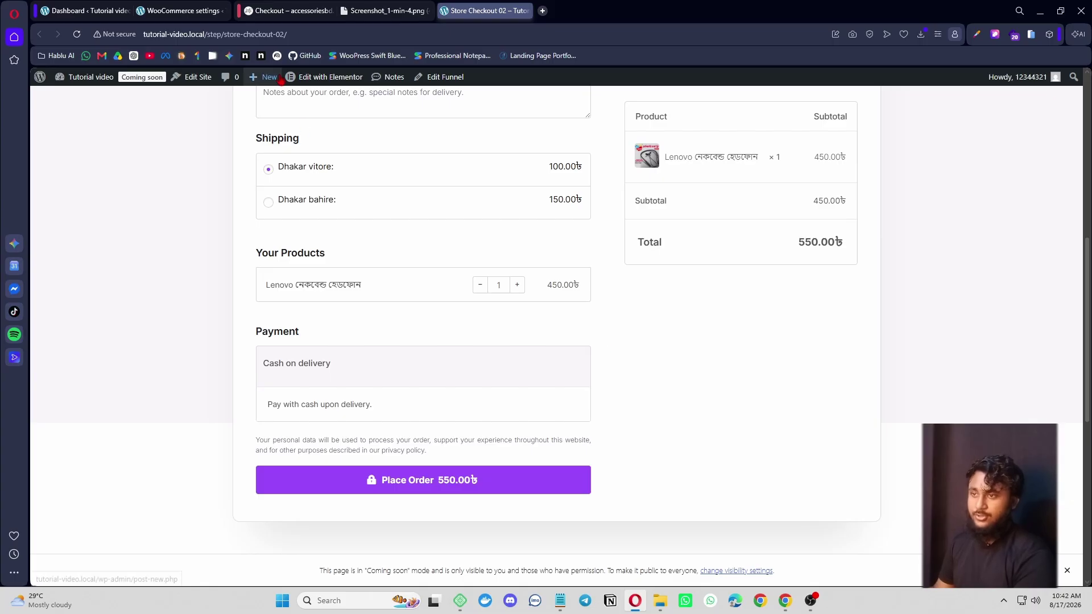
click(287, 35)
key(ctrl+c)
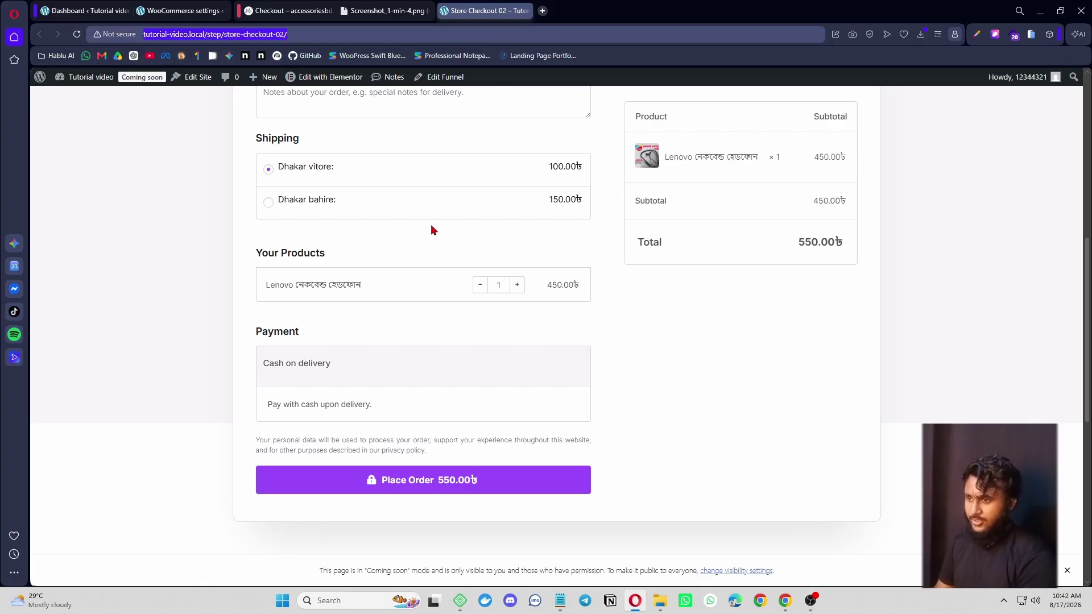
click(432, 229)
click(542, 11)
key(ctrl+v)
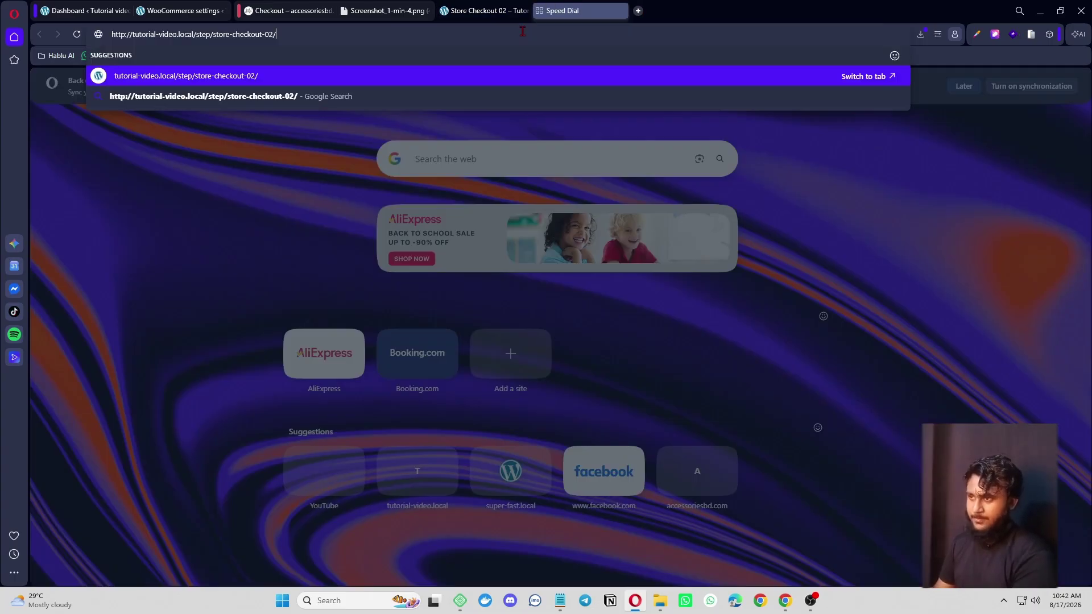
key(Return)
- Select Dhakar bahire shipping and confirm the total rises to 600.00৳ with Cash on delivery listed
scroll(590, 343, down, 5)
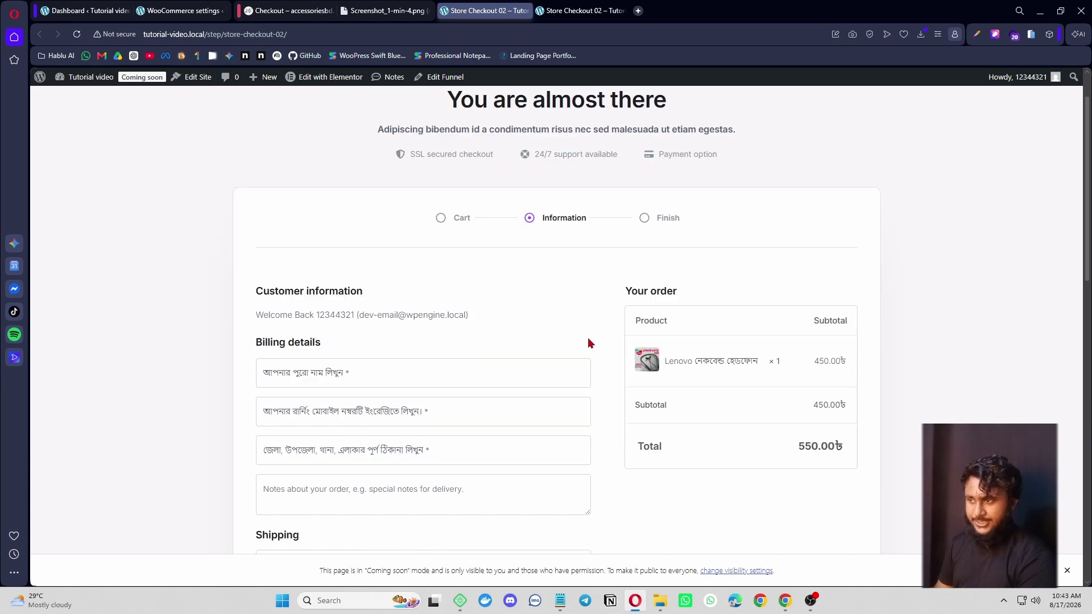
scroll(638, 383, down, 4)
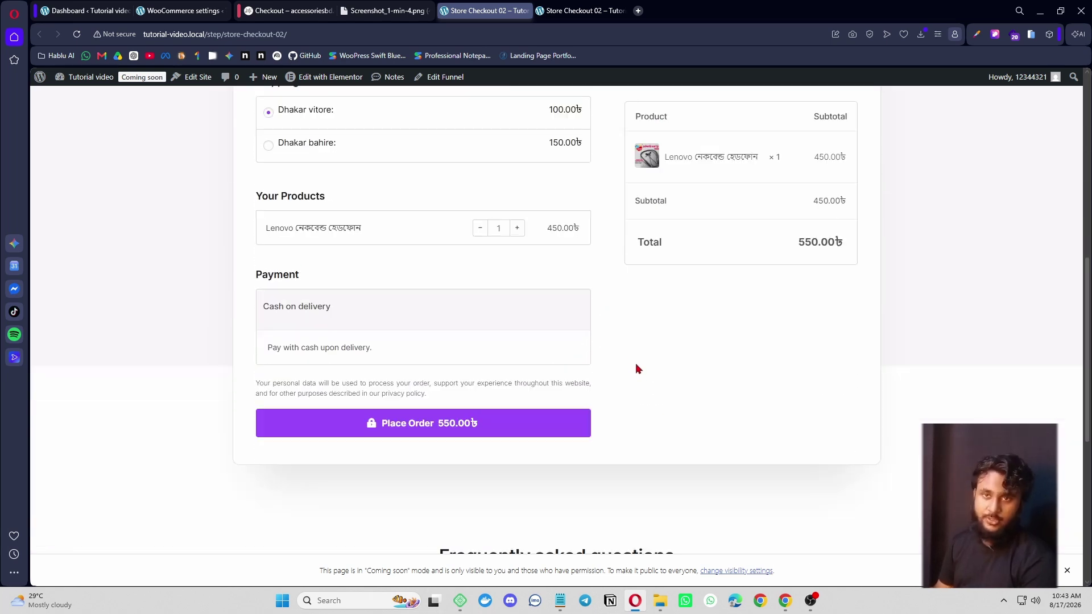
scroll(622, 347, up, 4)
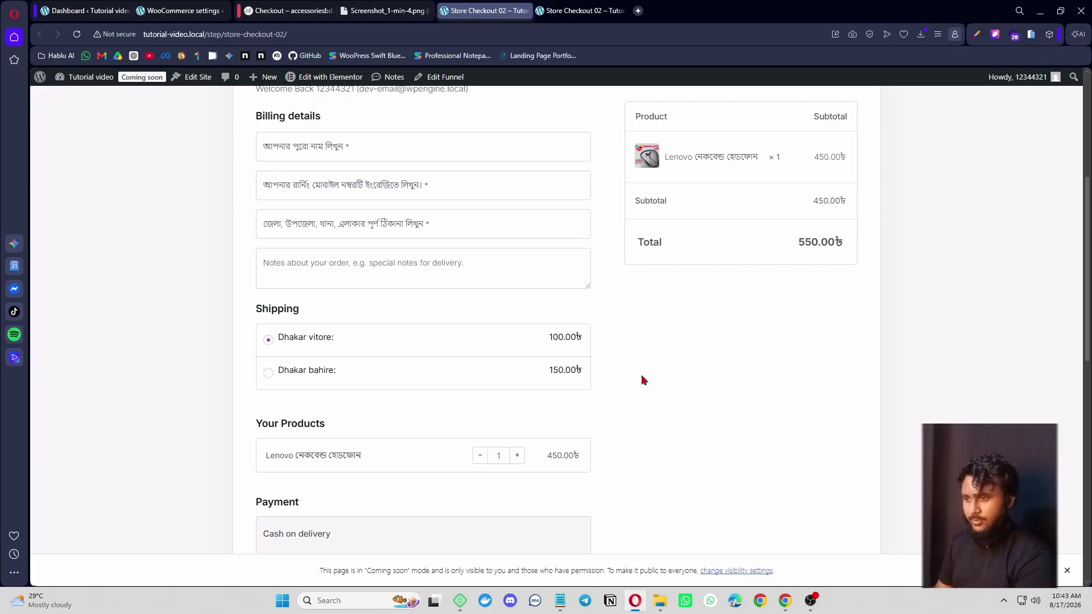
click(318, 371)
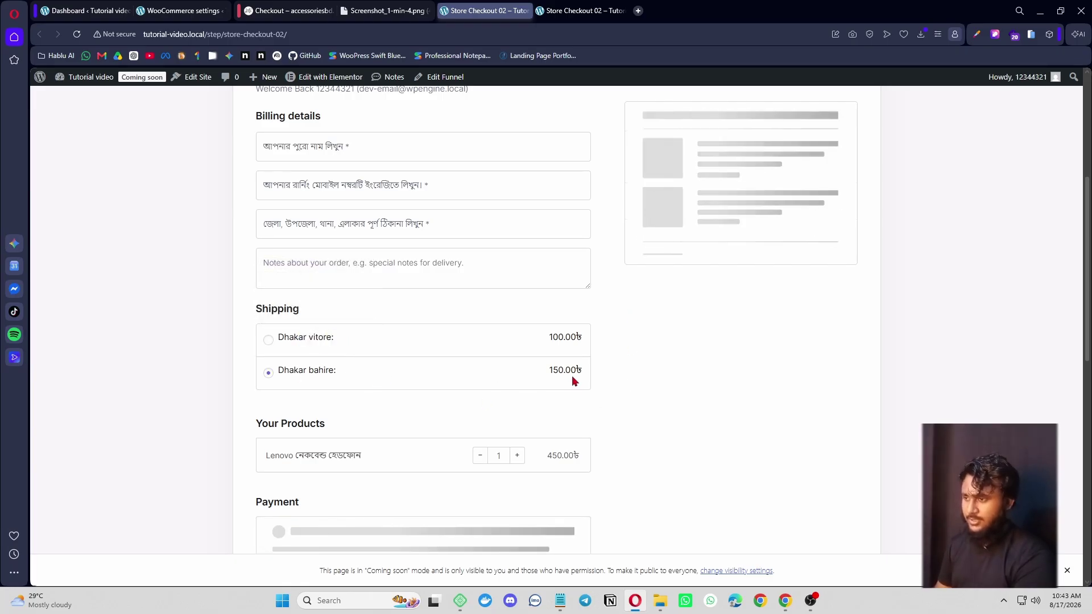
scroll(573, 378, down, 4)
scroll(629, 415, up, 5)
scroll(631, 403, down, 5)
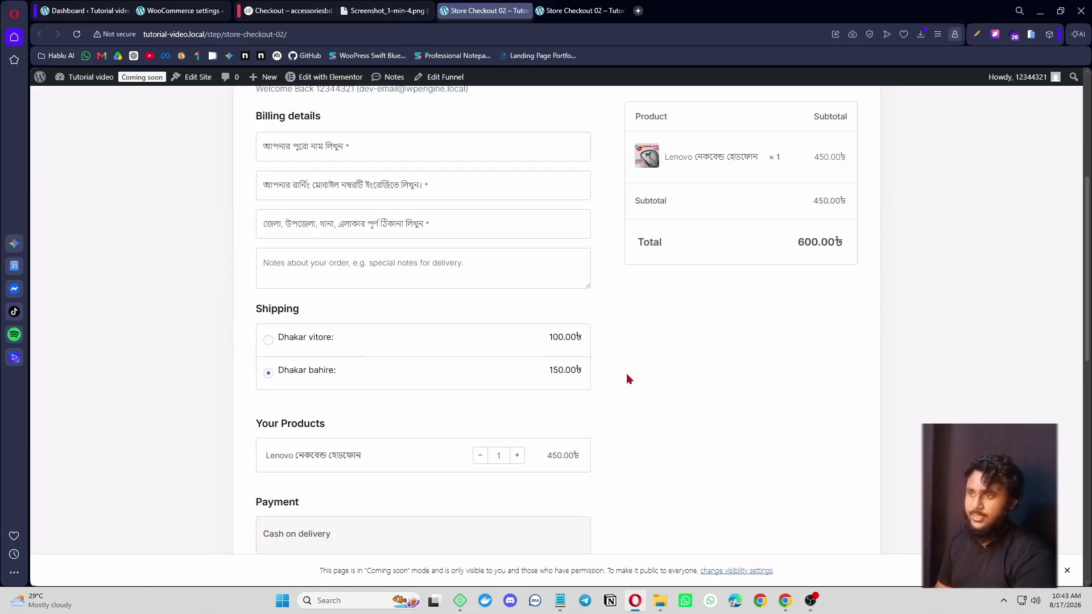
scroll(626, 378, up, 5)
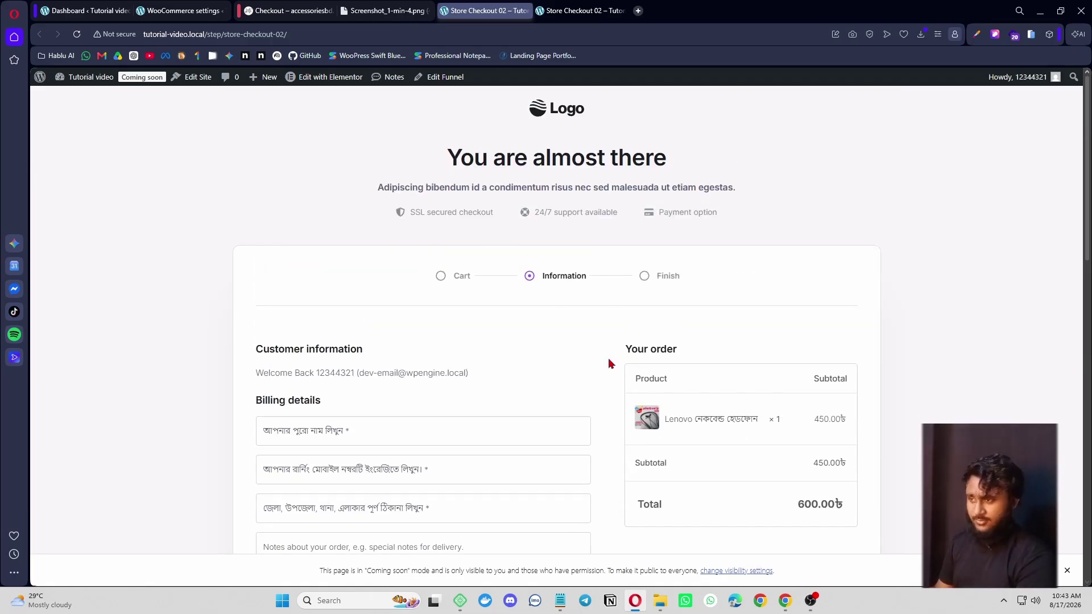
scroll(611, 364, down, 4)
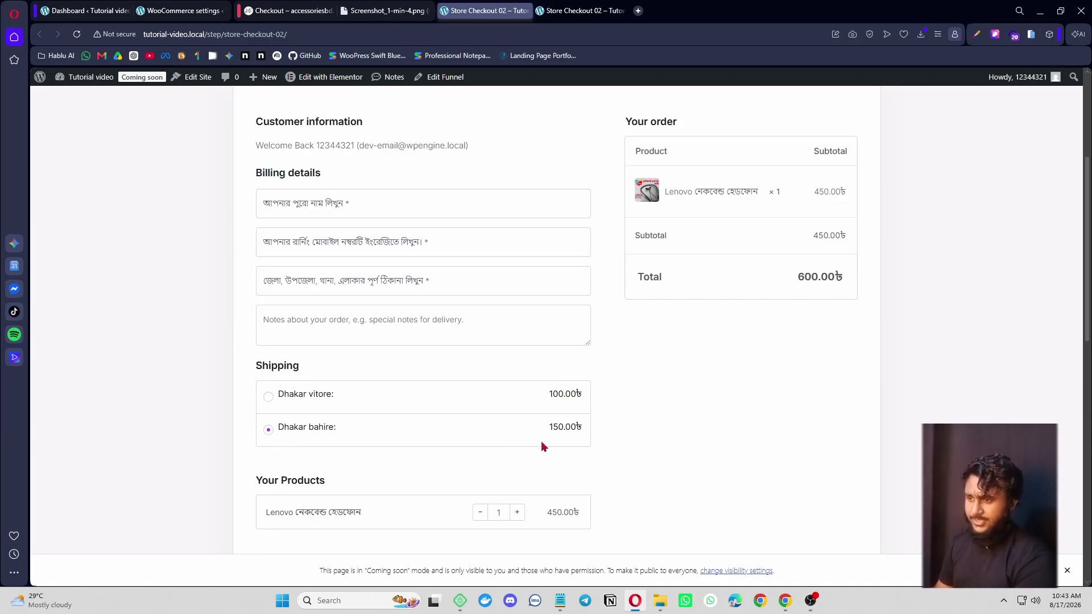
scroll(543, 432, down, 4)
scroll(641, 405, up, 8)
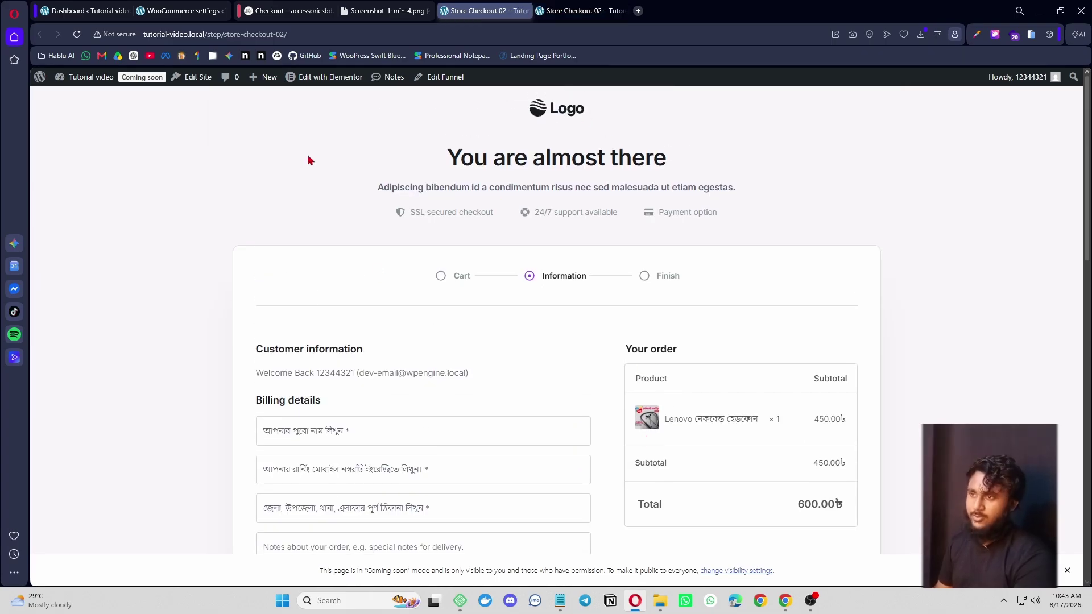
- Open Edit with Elementor in a new tab, then return to the live checkout page showing 550.00৳
right_click(320, 83)
click(345, 91)
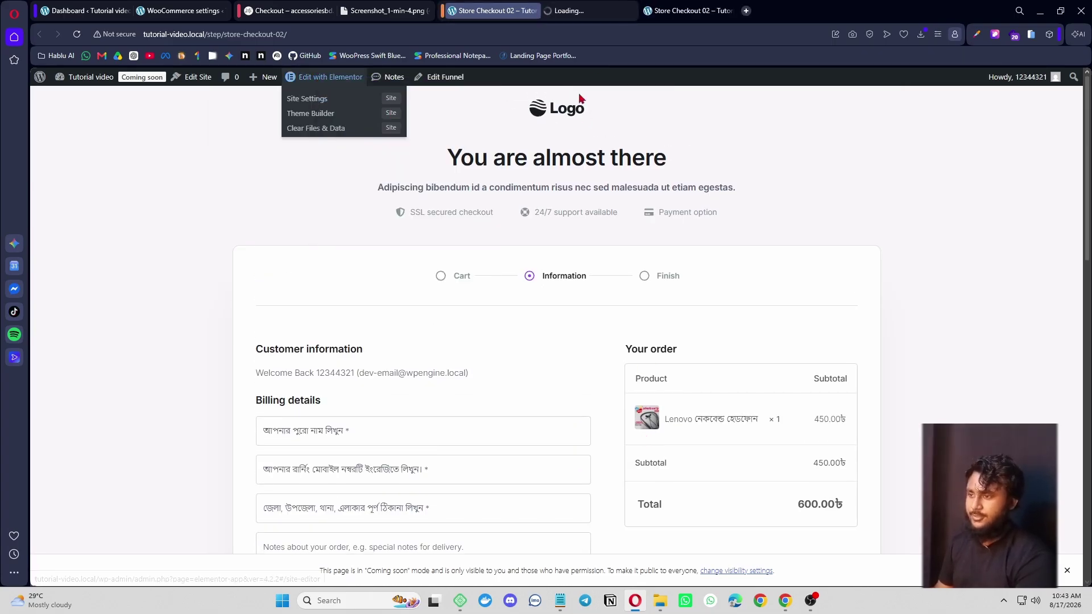
scroll(535, 341, down, 5)
scroll(583, 398, down, 5)
scroll(592, 435, up, 10)
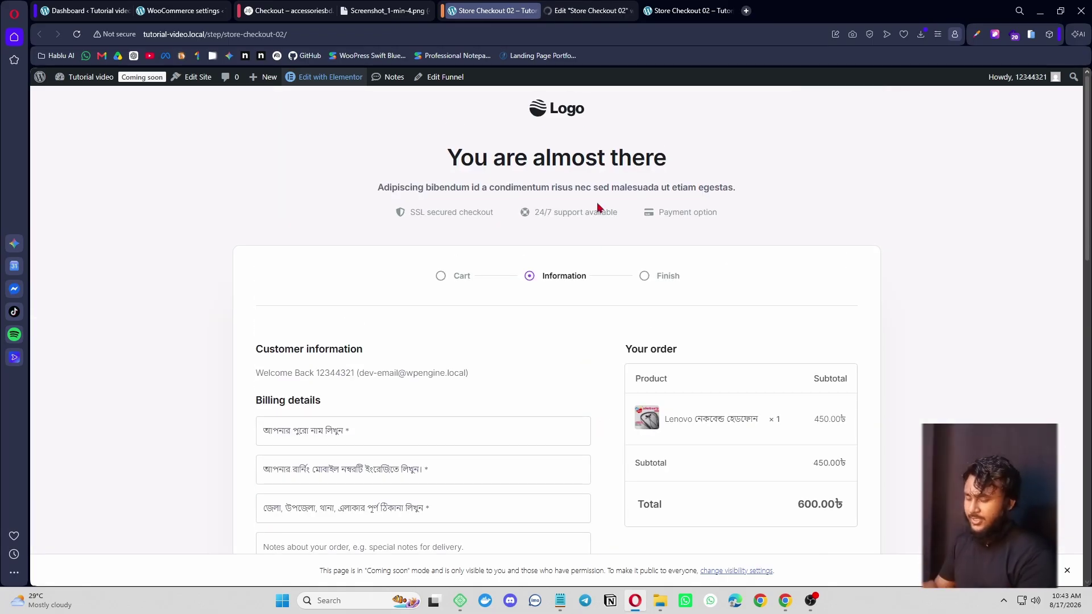
click(578, 13)
key(ctrl+Tab)
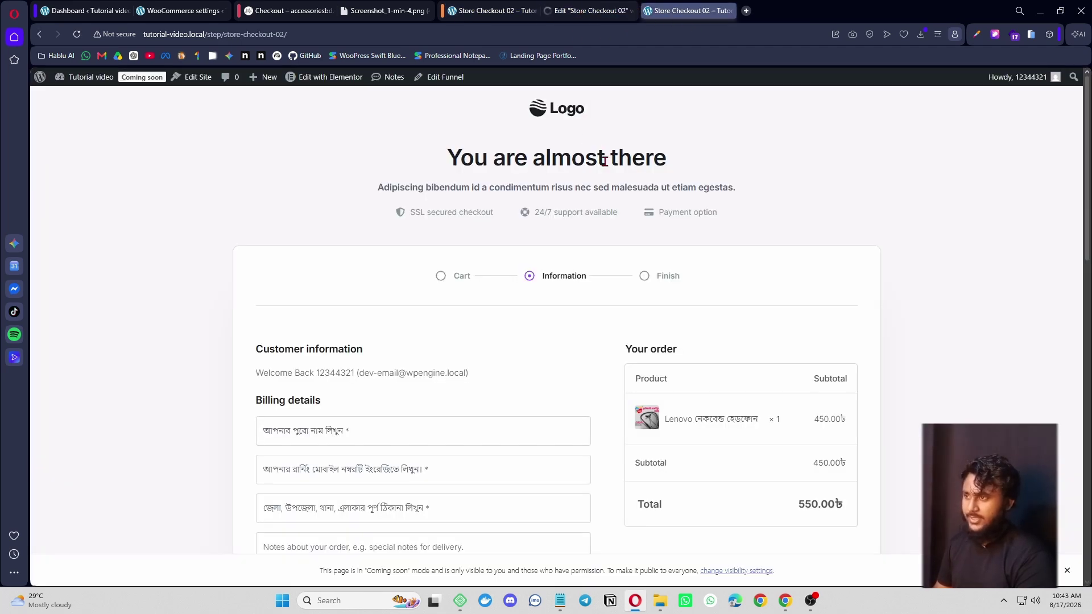
- Switch to the Edit 'Store Checkout 02' tab and let the Elementor editor finish loading
click(580, 9)
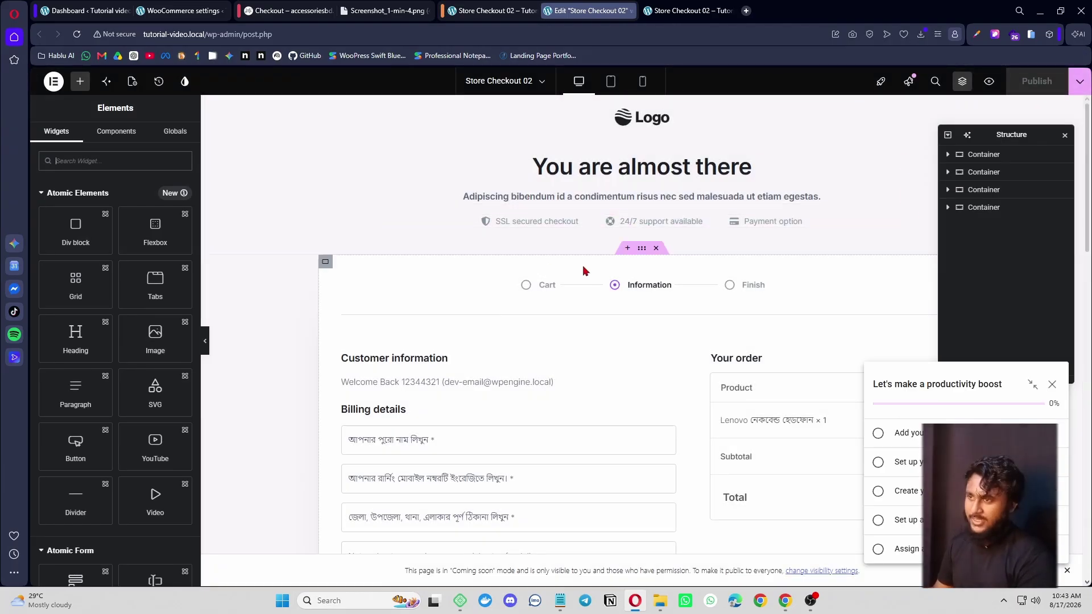
- Go to CartFlows > Funnels and close the screenshot image tab
click(181, 10)
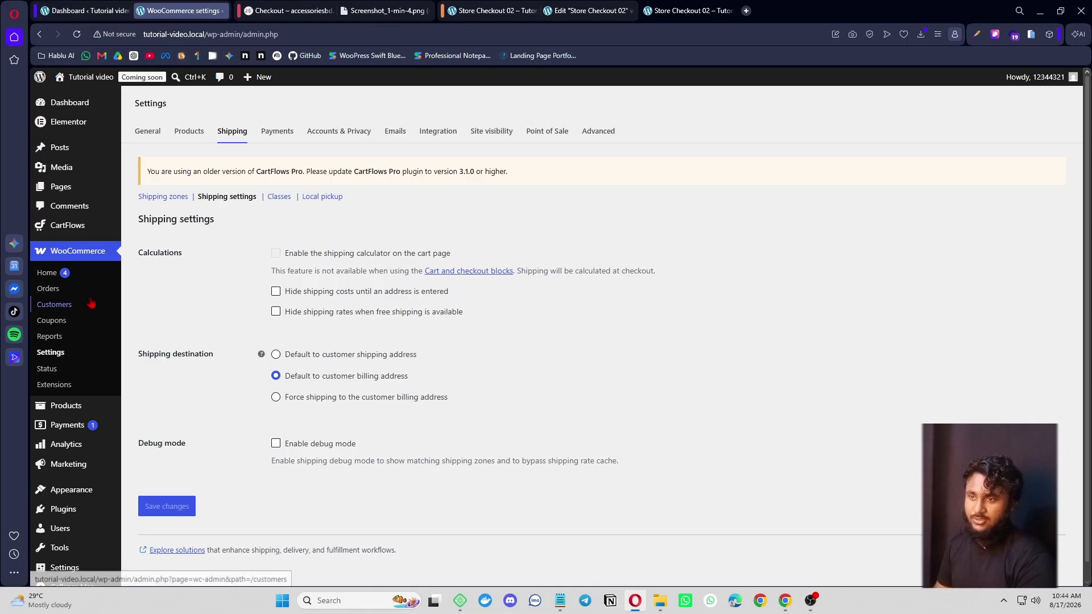
mouse_move(87, 230)
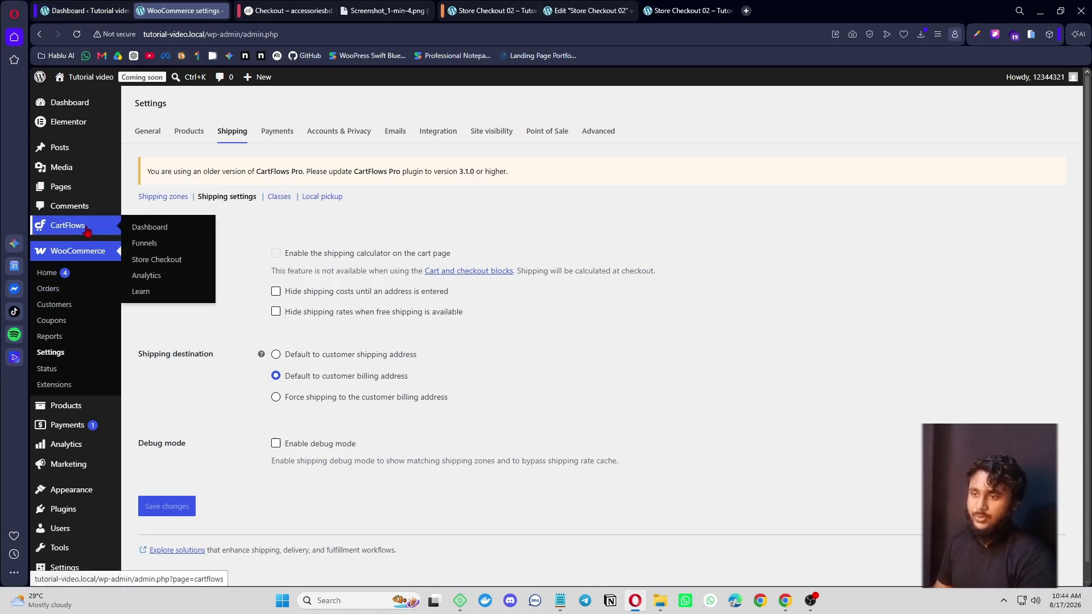
click(187, 246)
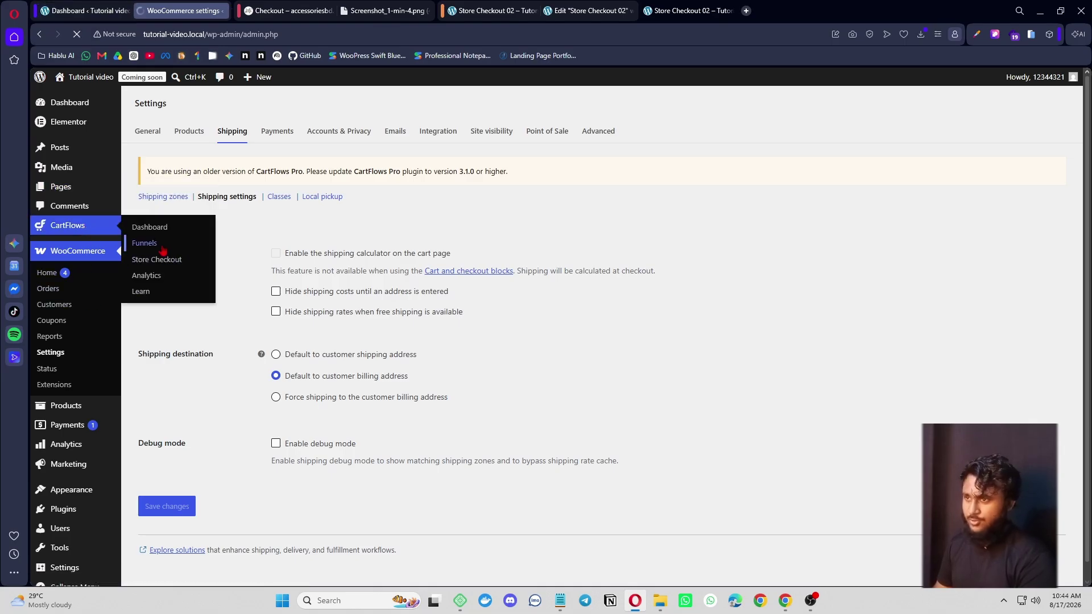
click(418, 10)
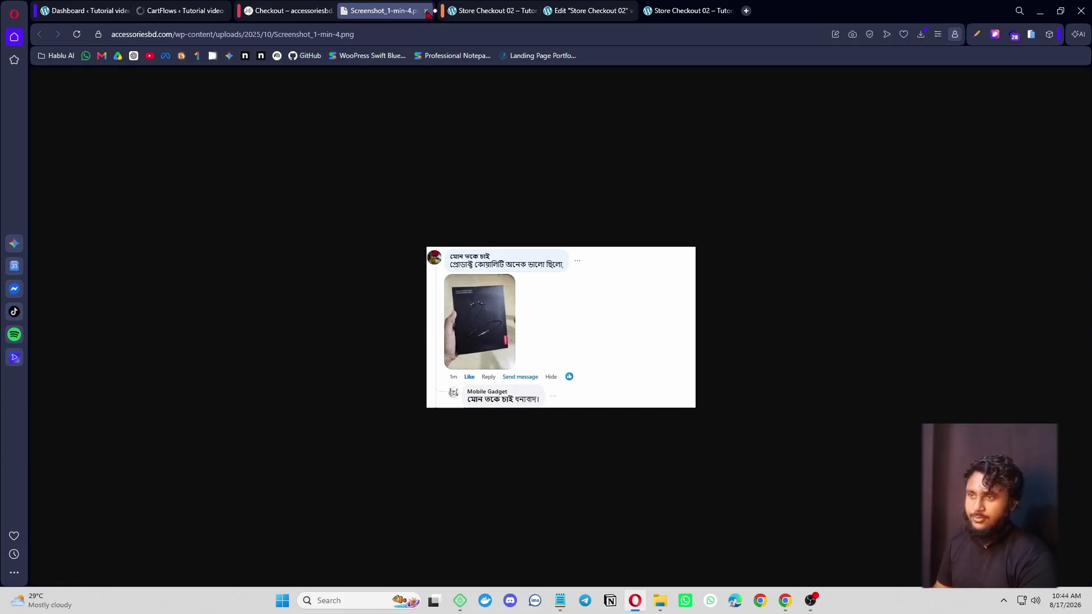
click(426, 11)
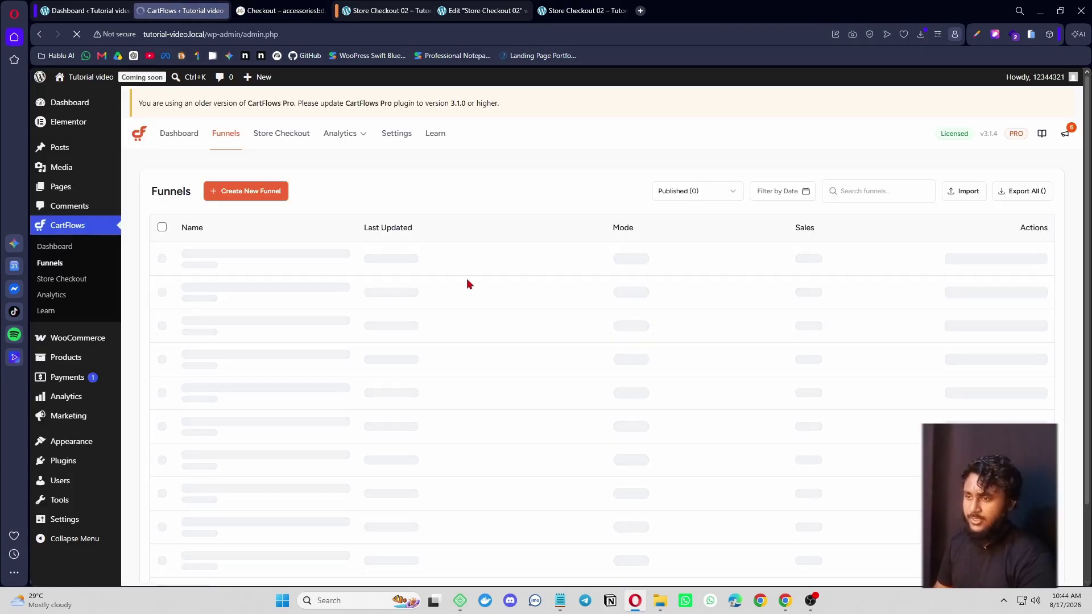
- Open the Lenovo headphone funnel and open its checkout step's Edit link in a new tab
click(448, 268)
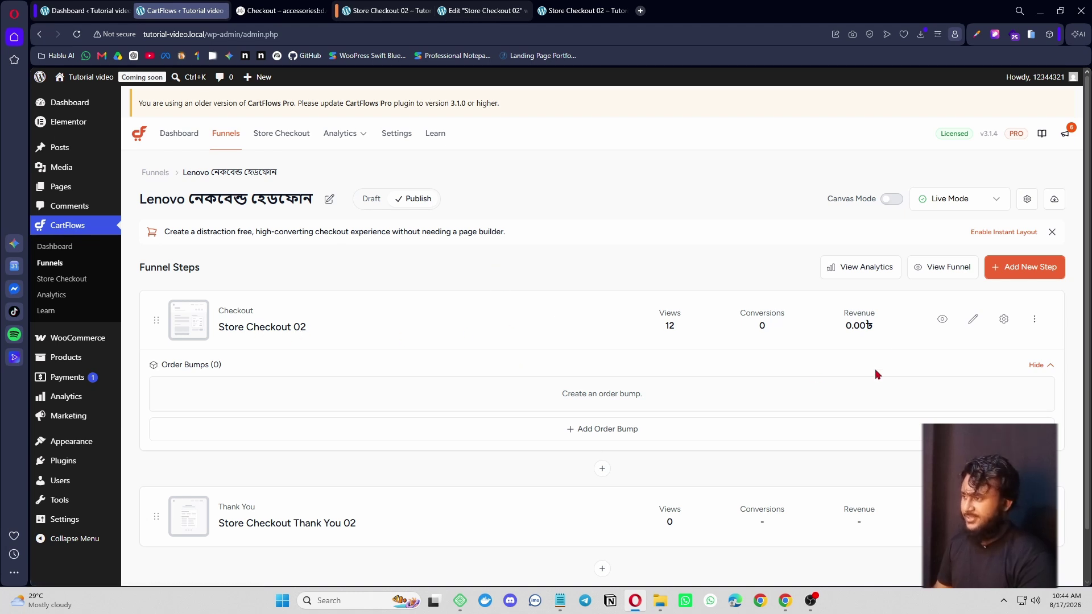
right_click(972, 328)
click(961, 327)
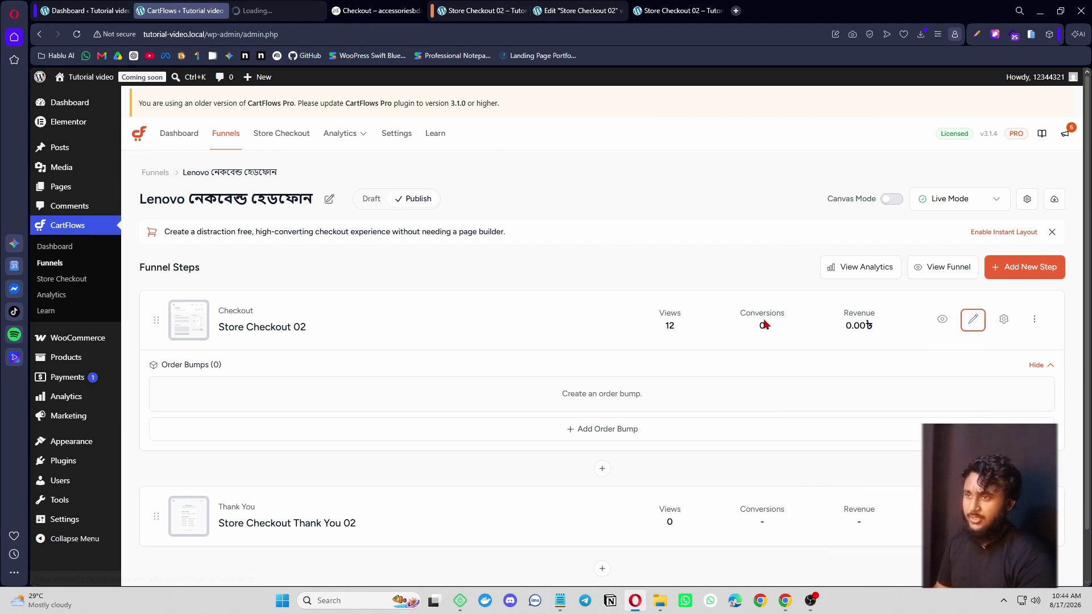
click(278, 14)
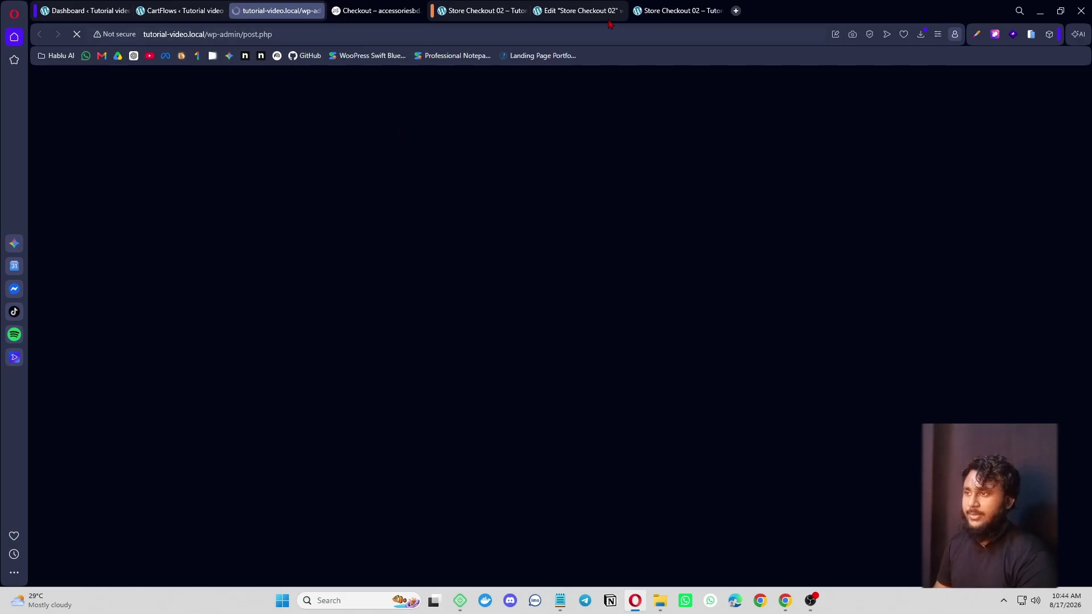
- Compare the Store Checkout 02 editor tabs to find the one that has finished loading
click(578, 9)
scroll(584, 438, down, 3)
scroll(601, 441, up, 3)
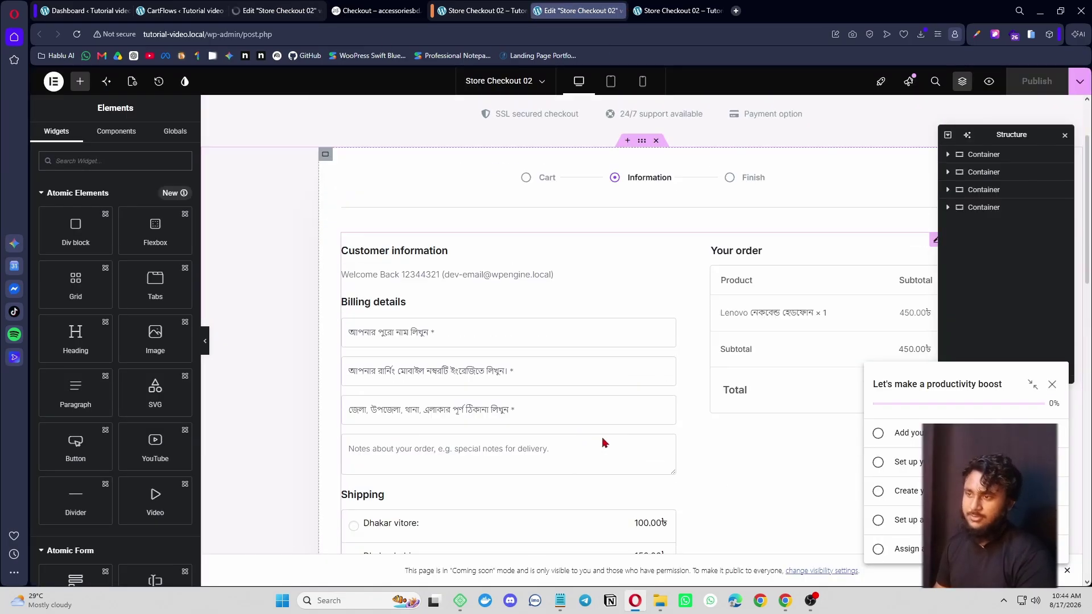
click(279, 10)
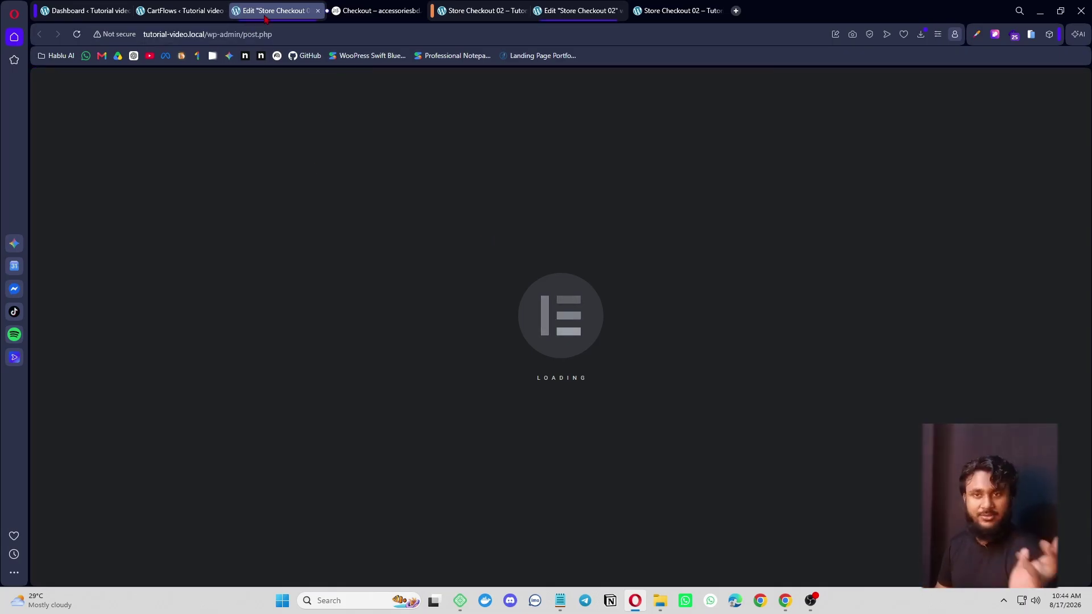
click(579, 11)
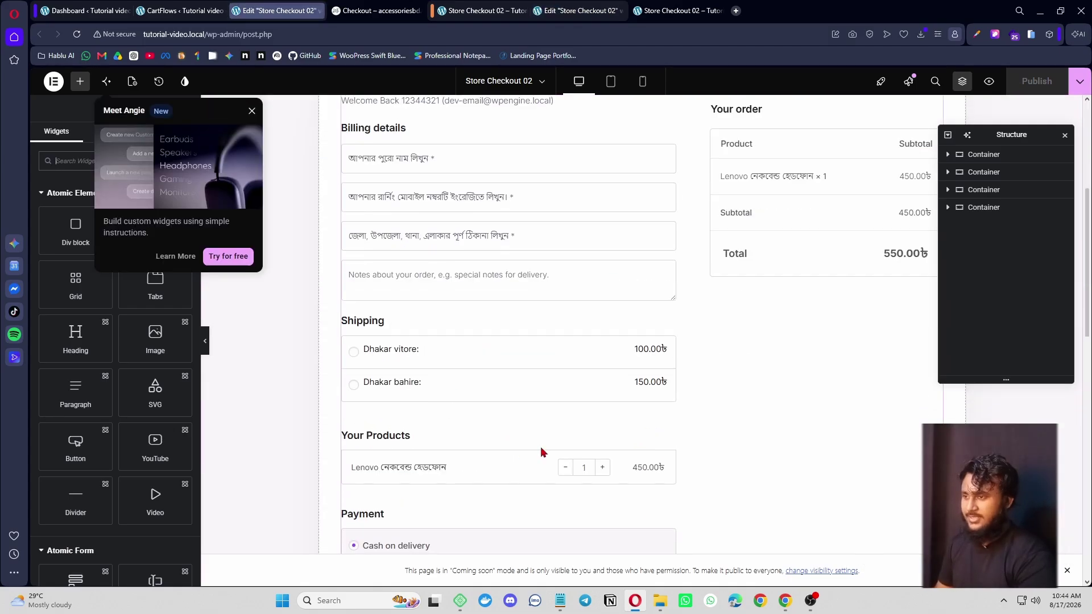
scroll(541, 451, up, 5)
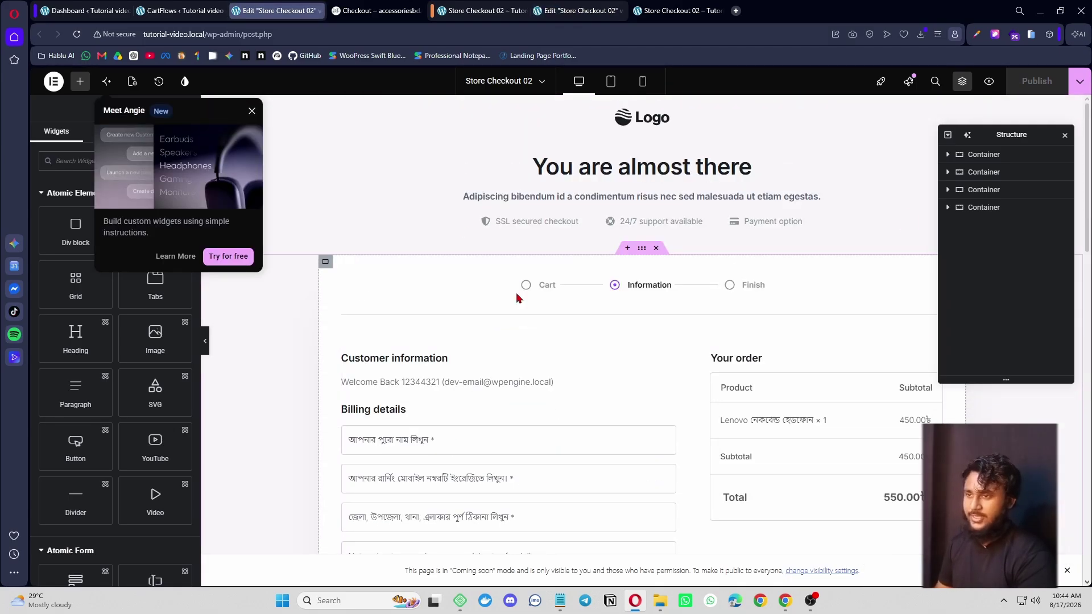
click(578, 7)
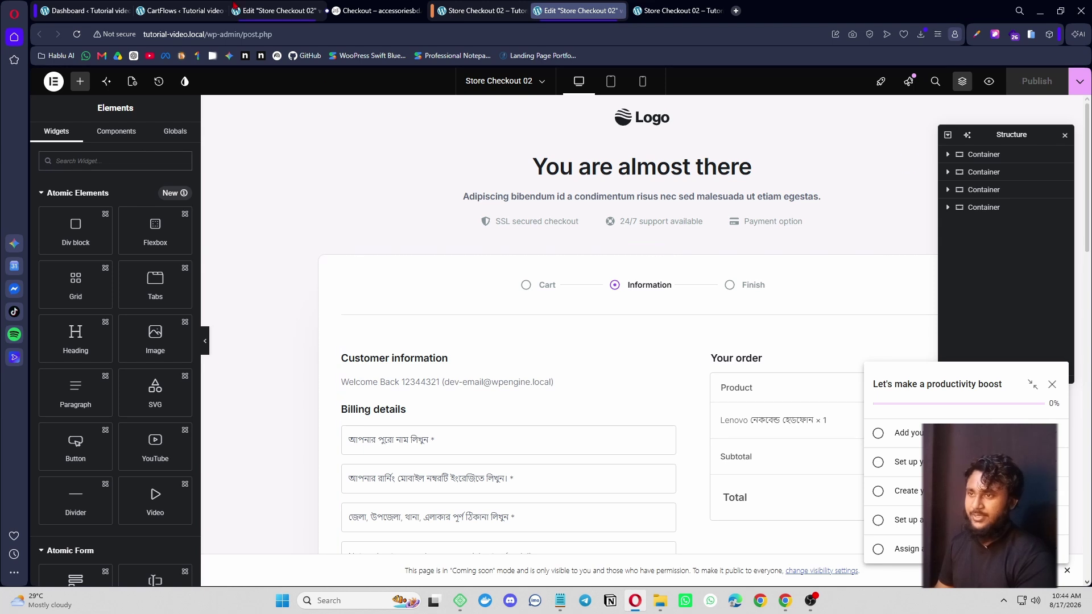
- Close the duplicate Store Checkout 02 editor tabs and the extra live checkout tab
click(197, 11)
click(311, 12)
click(317, 11)
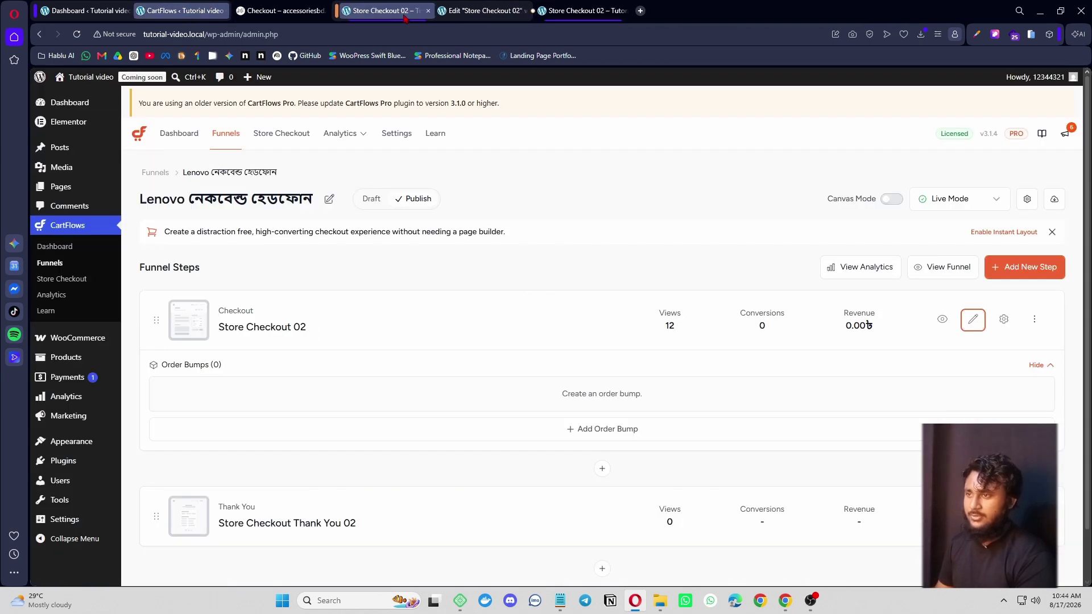
click(425, 15)
click(485, 12)
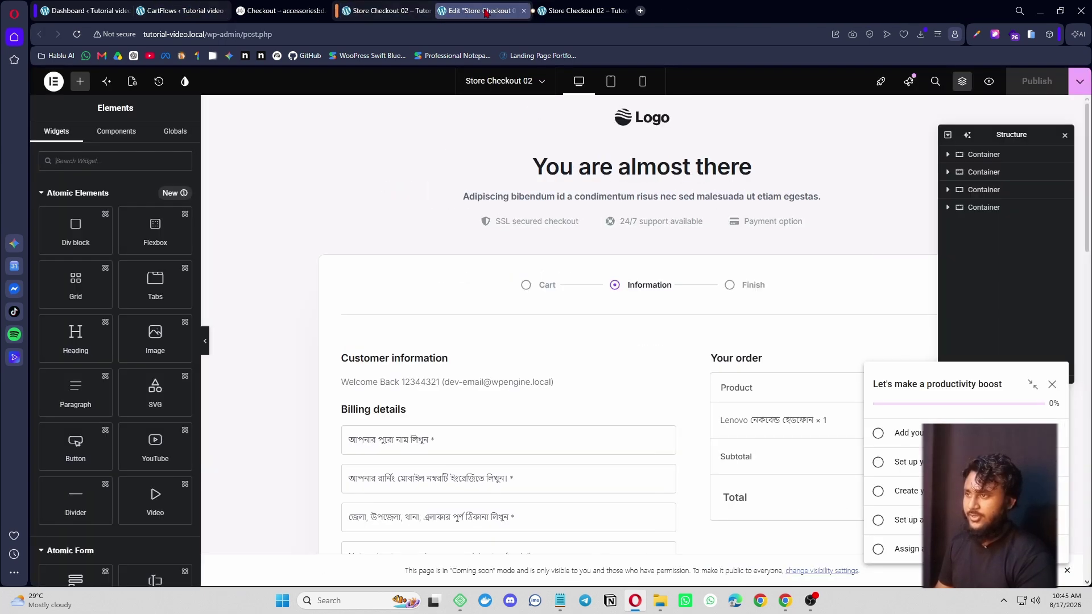
click(524, 11)
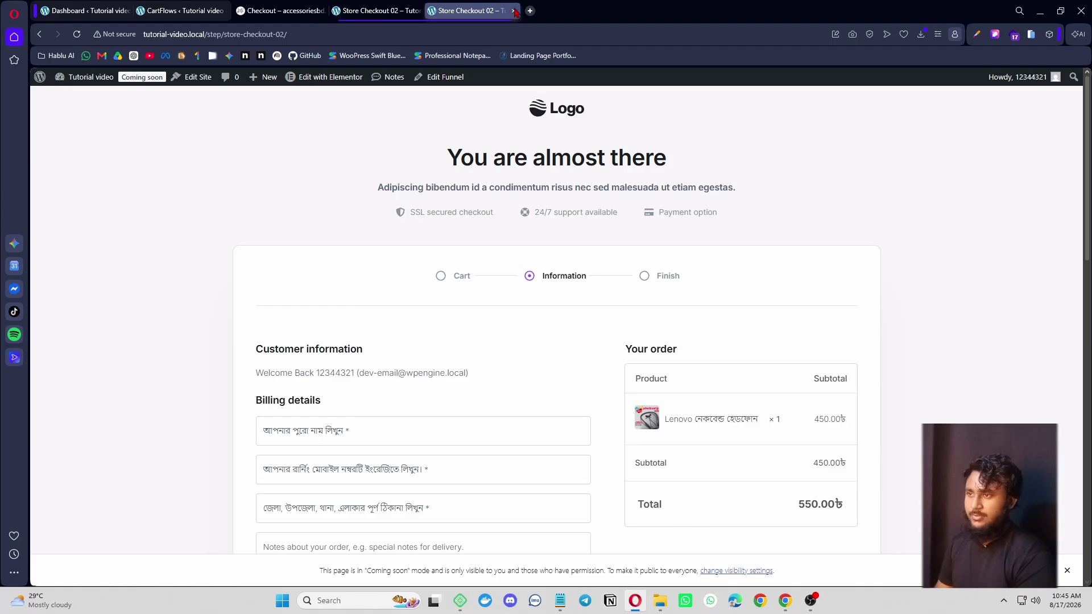
click(515, 12)
- From the Lenovo headphone funnel, open the checkout step's Edit link in a separate tab
click(203, 8)
click(384, 8)
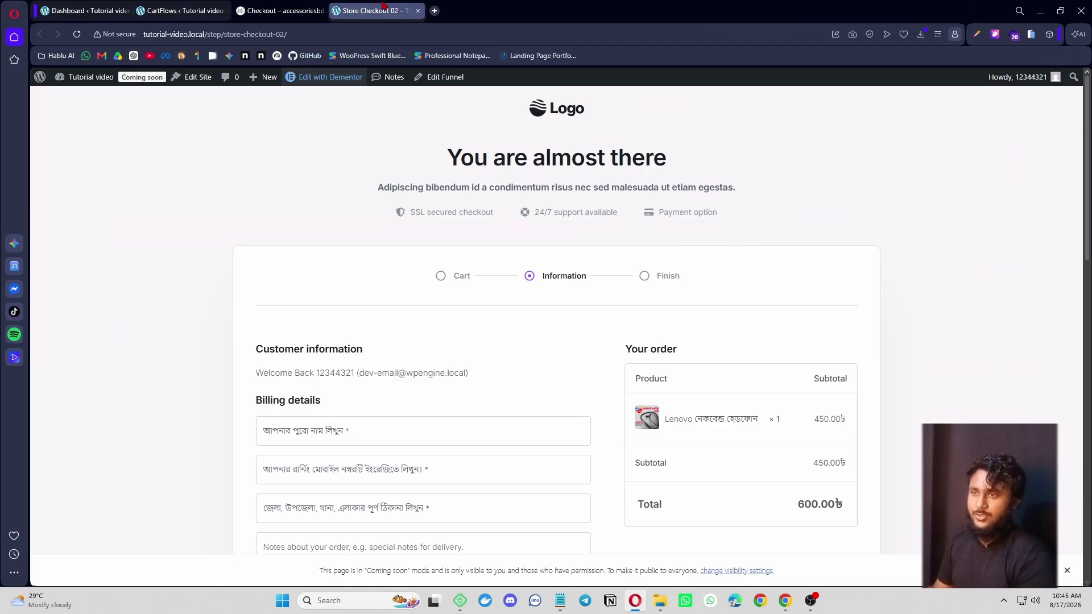
click(85, 10)
click(179, 11)
right_click(972, 319)
click(842, 328)
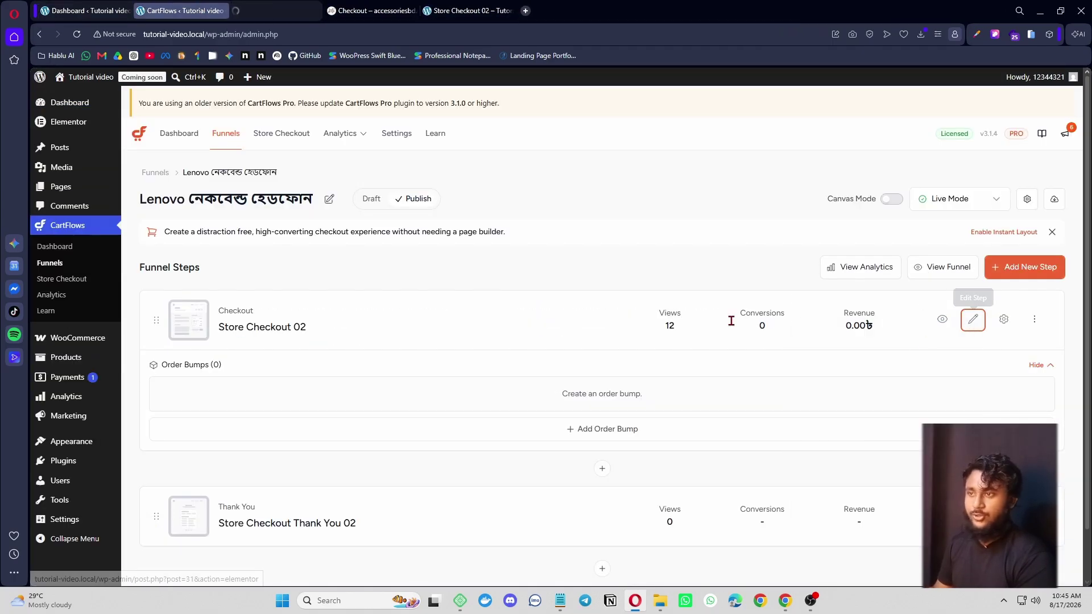
- On accessoriesbd.com, close DevTools and study the top Bengali heading, subheading and order button text
click(371, 11)
scroll(585, 344, up, 12)
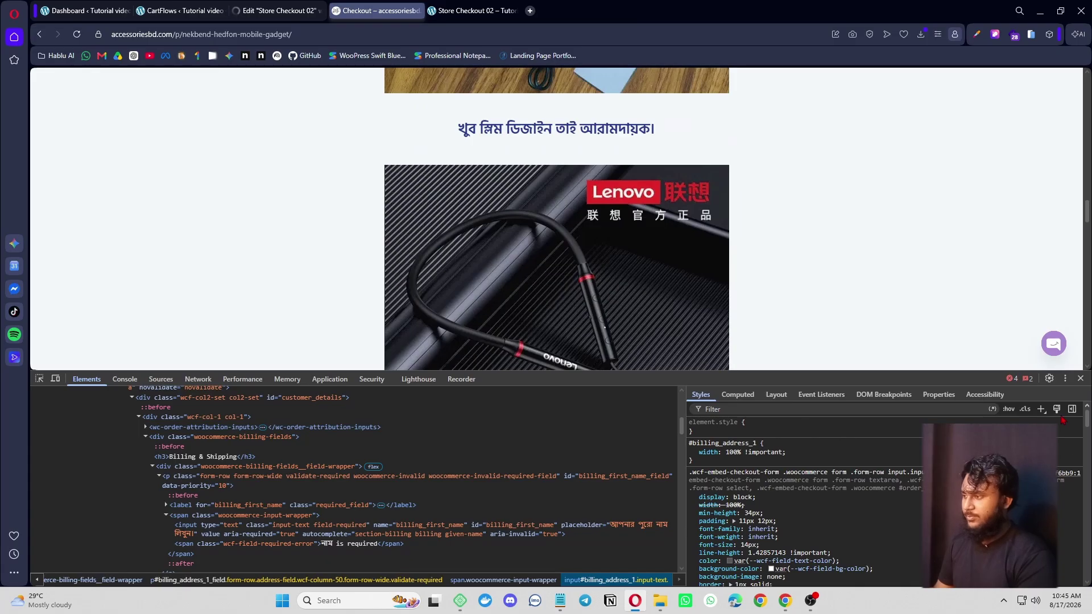
click(1080, 379)
scroll(629, 344, up, 10)
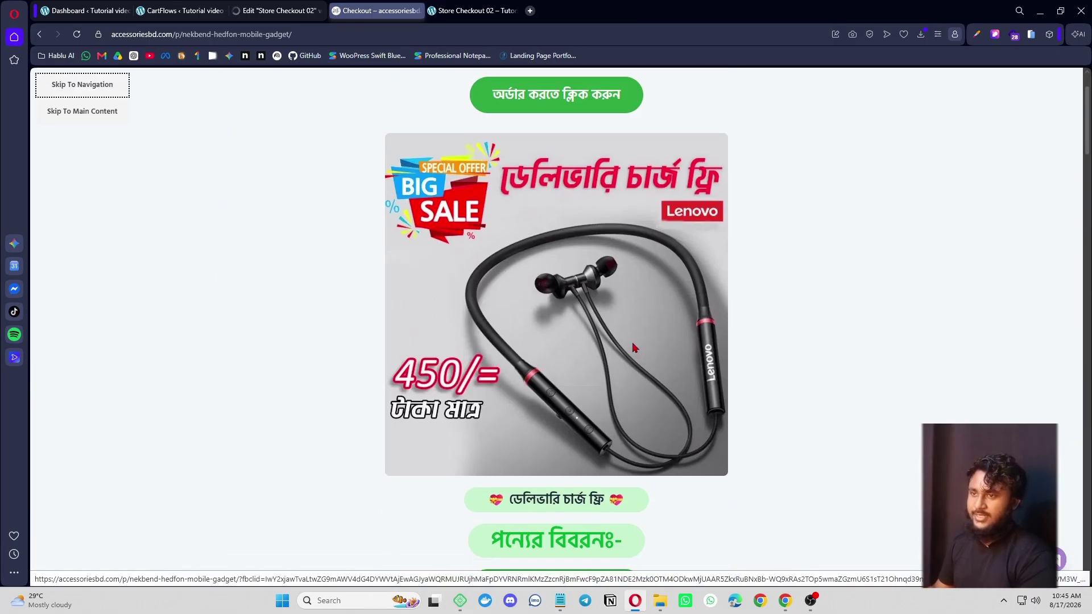
drag(437, 85, 676, 87)
drag(383, 117, 865, 138)
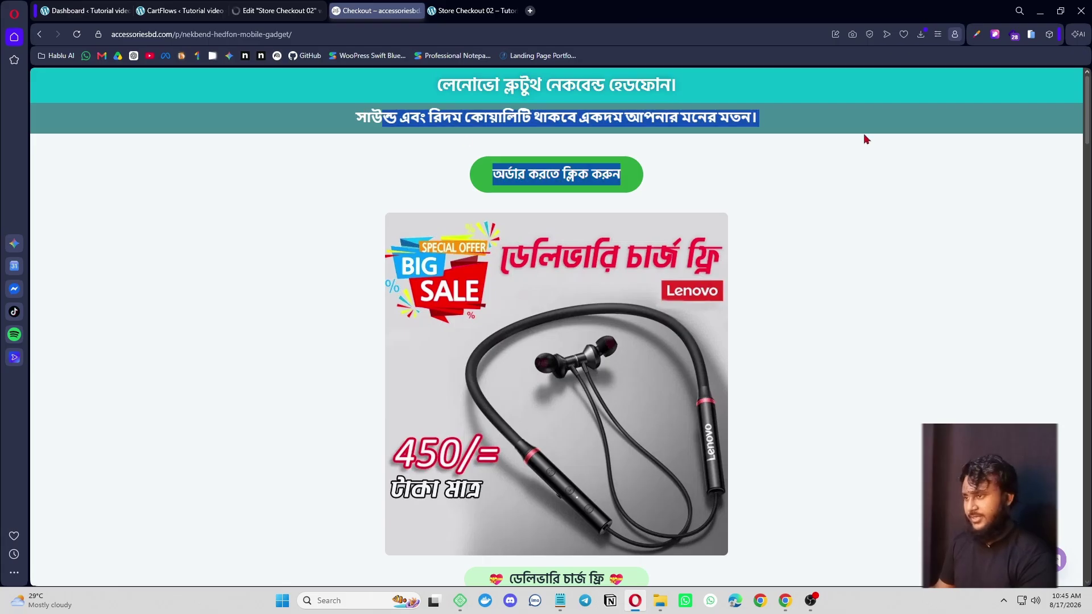
click(542, 151)
- Scroll down to examine the feature list and the Best Quality heading
scroll(571, 275, down, 5)
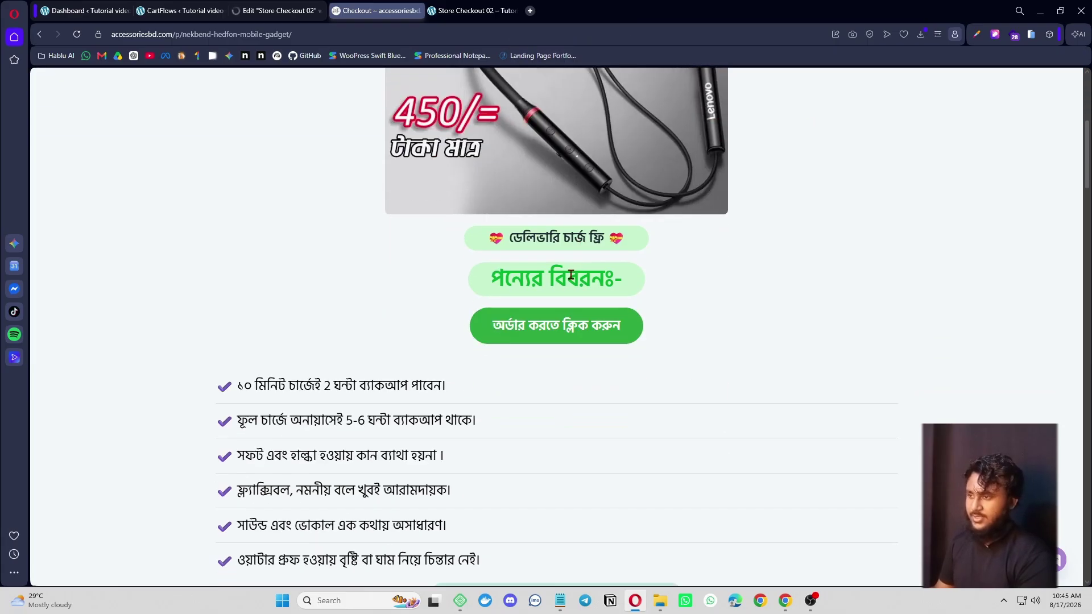
scroll(568, 330, down, 3)
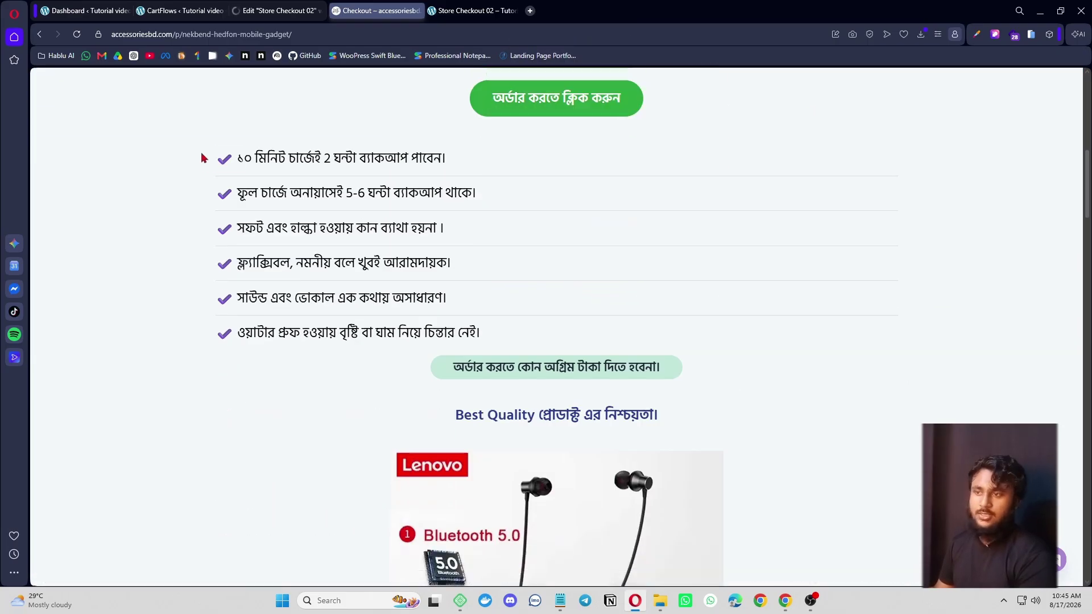
drag(205, 159, 500, 339)
click(569, 339)
scroll(581, 303, down, 2)
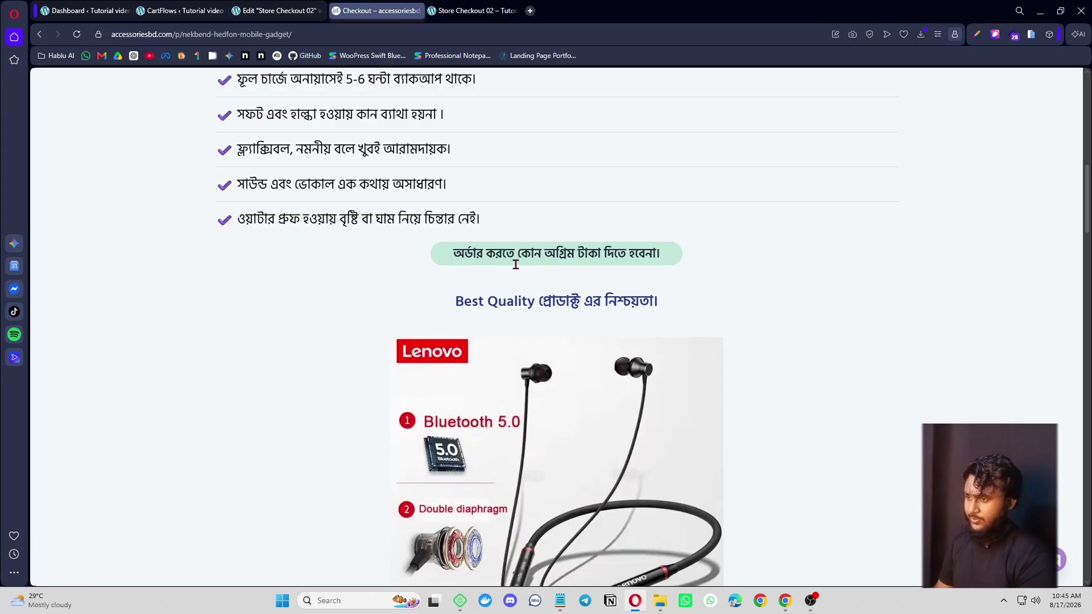
scroll(626, 264, down, 2)
drag(454, 189, 659, 190)
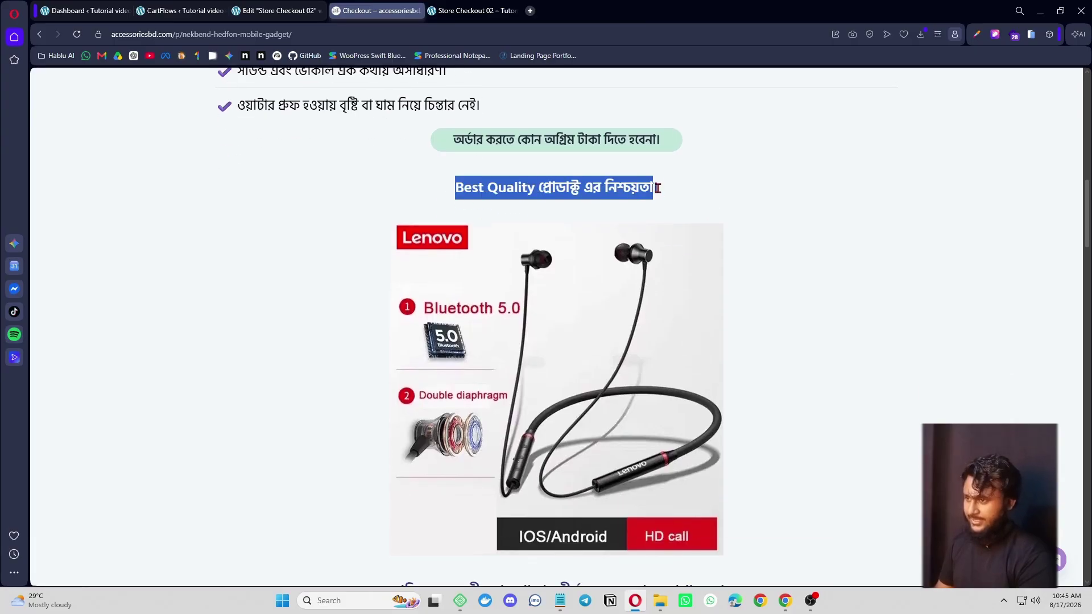
click(769, 303)
- Continue down the landing page, examining section headings through the contact prompt line
scroll(644, 265, down, 4)
scroll(644, 265, down, 1)
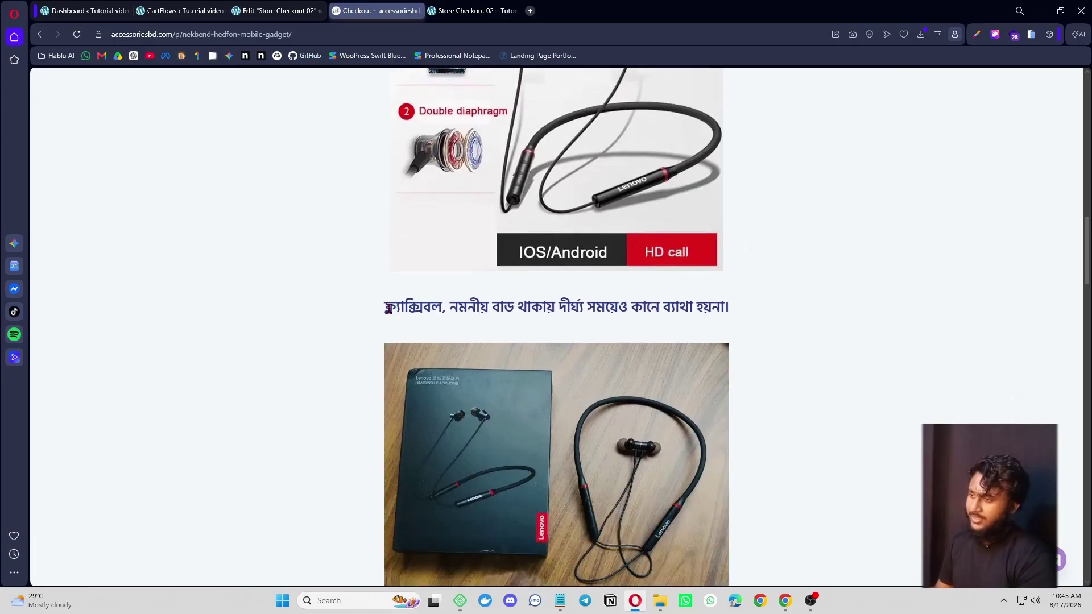
drag(389, 308, 764, 315)
scroll(764, 315, down, 11)
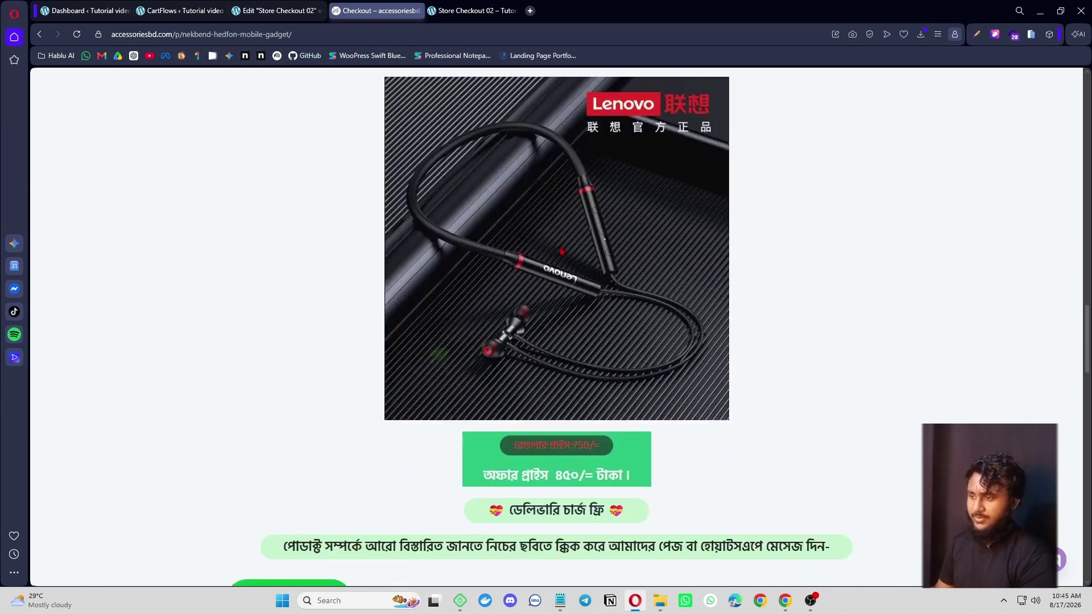
scroll(562, 251, down, 4)
drag(508, 222, 421, 254)
scroll(682, 265, down, 1)
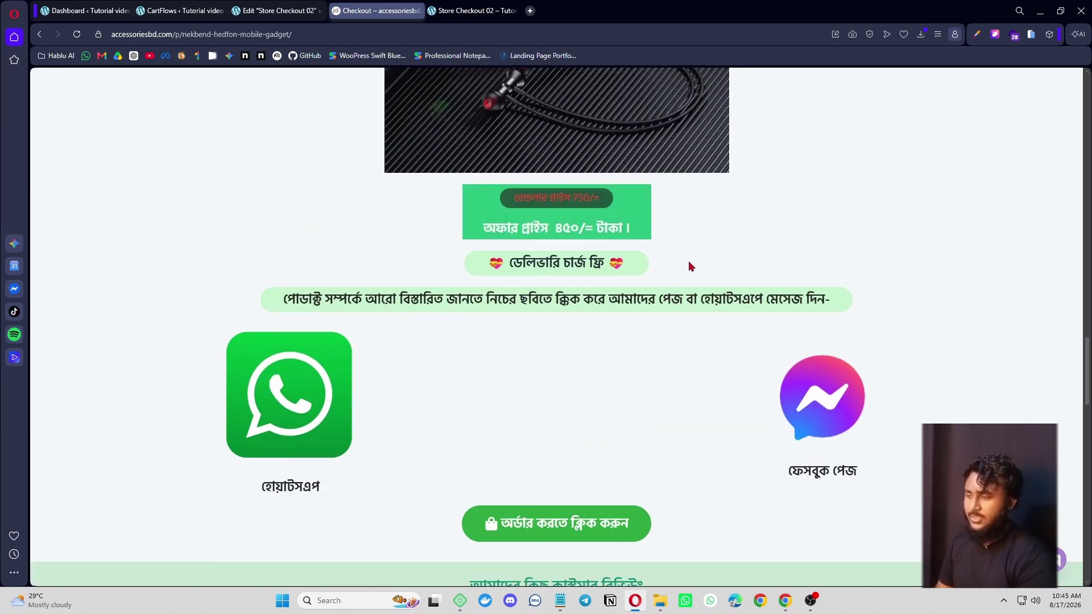
drag(466, 207, 656, 227)
drag(443, 253, 867, 254)
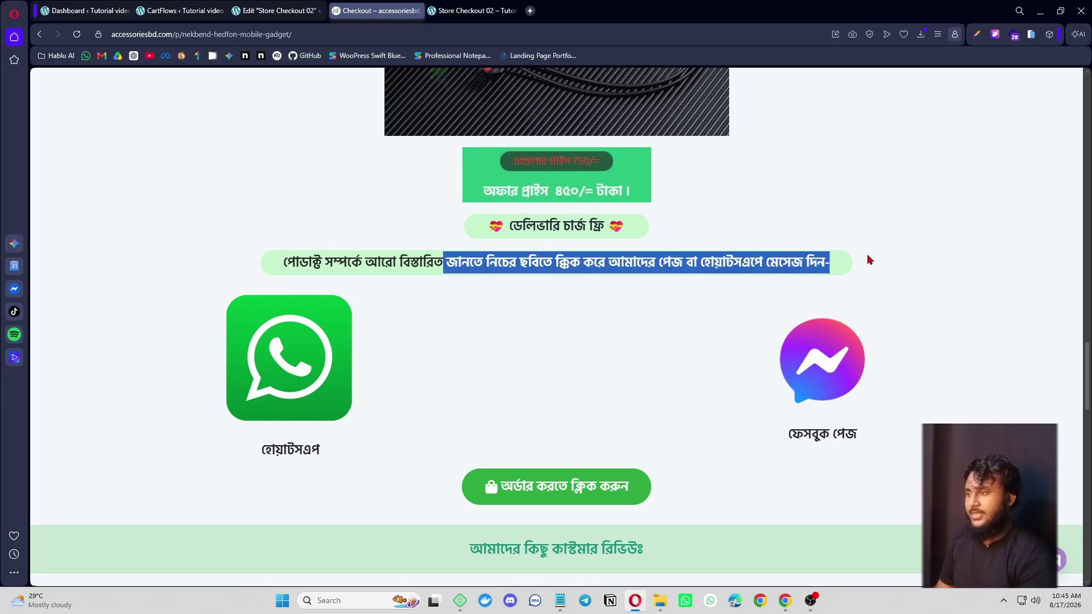
- Visit the linked Facebook page, come back, and scroll past the reviews to the 450/= order form
click(619, 325)
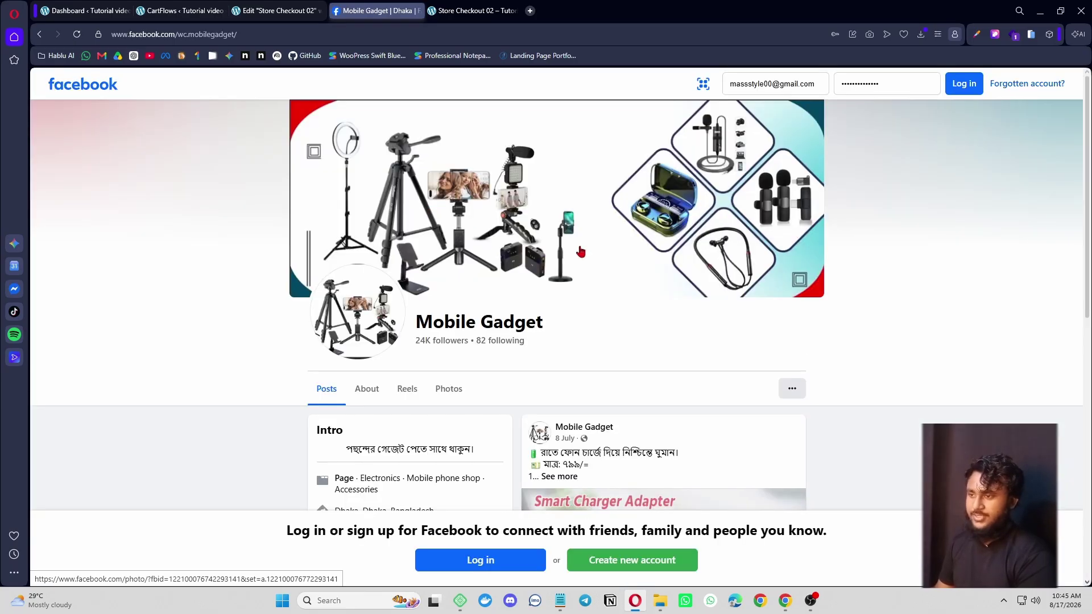
key(alt+Left)
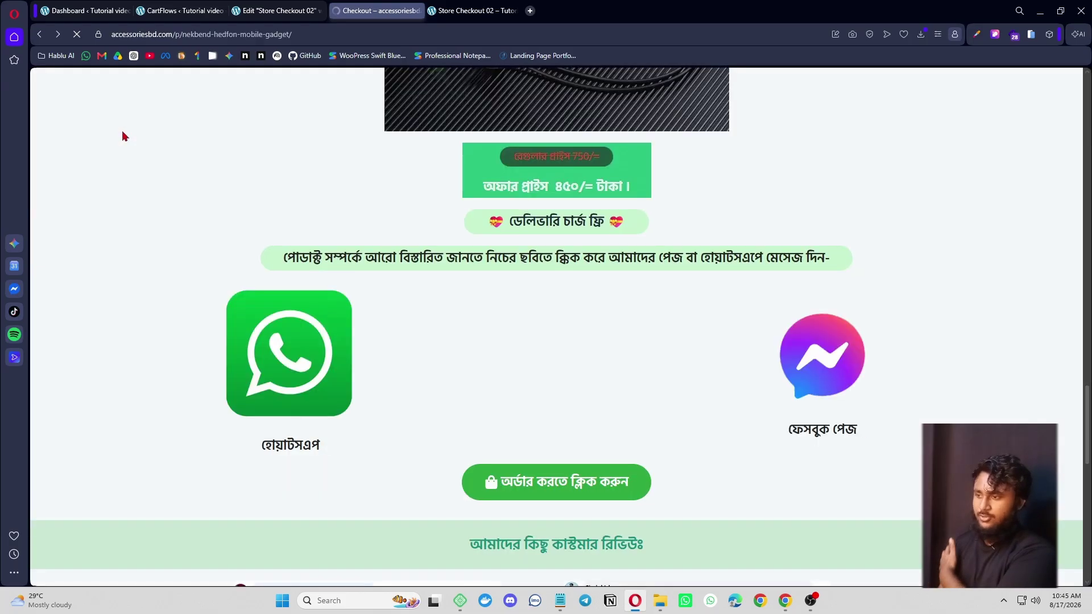
scroll(538, 246, down, 5)
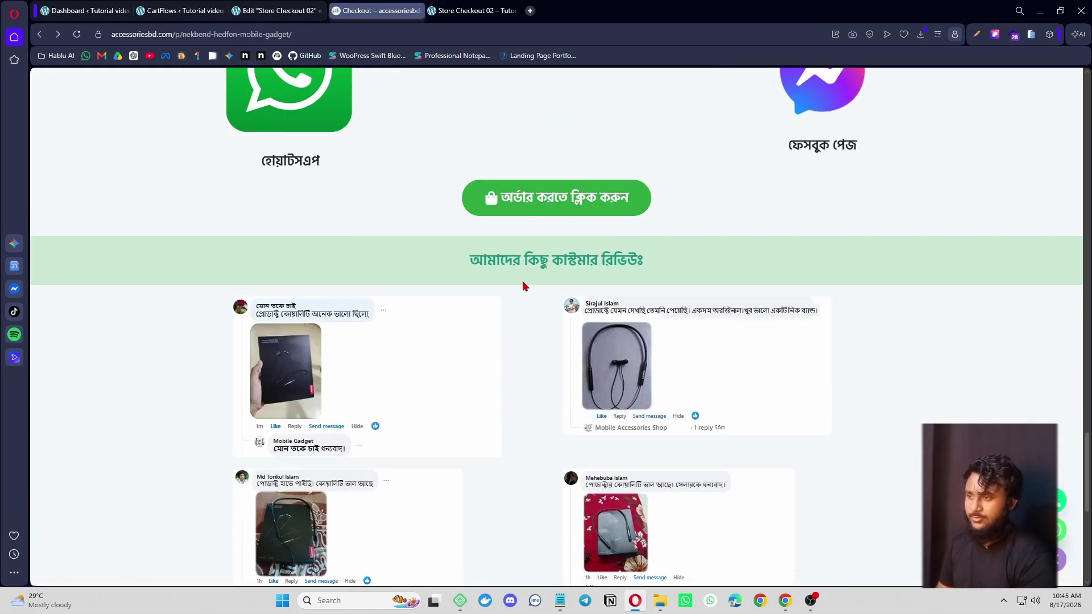
drag(479, 261, 688, 259)
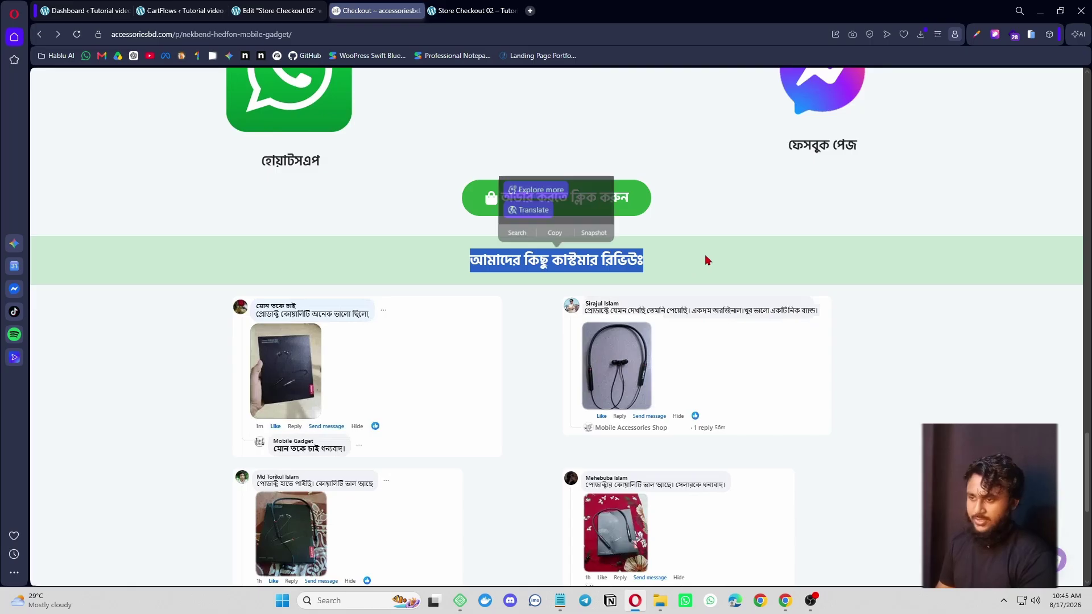
click(479, 372)
scroll(484, 364, down, 5)
scroll(497, 278, down, 2)
drag(376, 305, 739, 305)
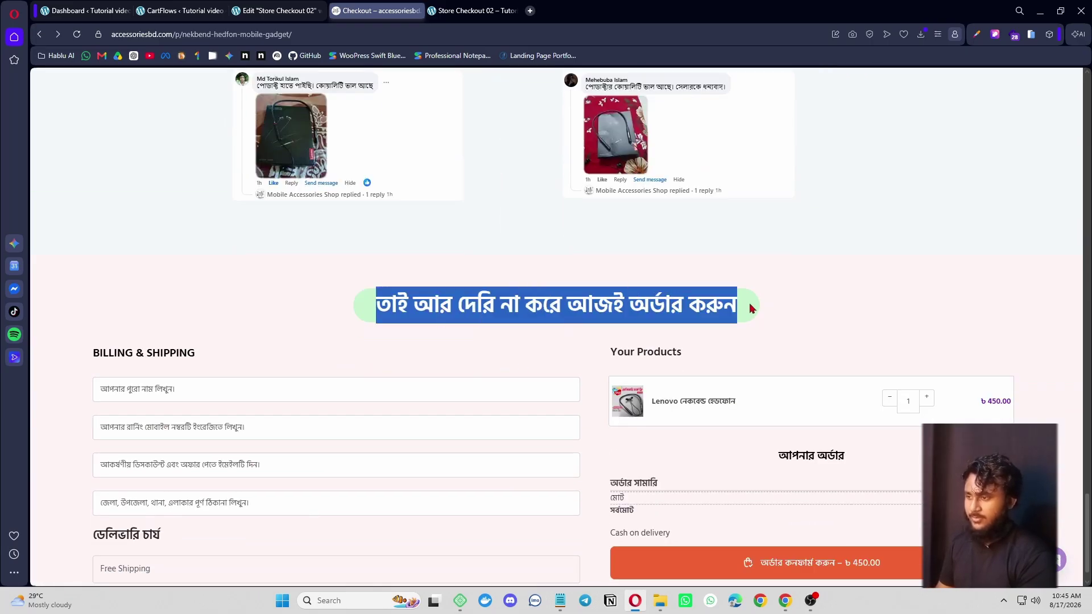
scroll(630, 467, down, 1)
scroll(899, 472, up, 20)
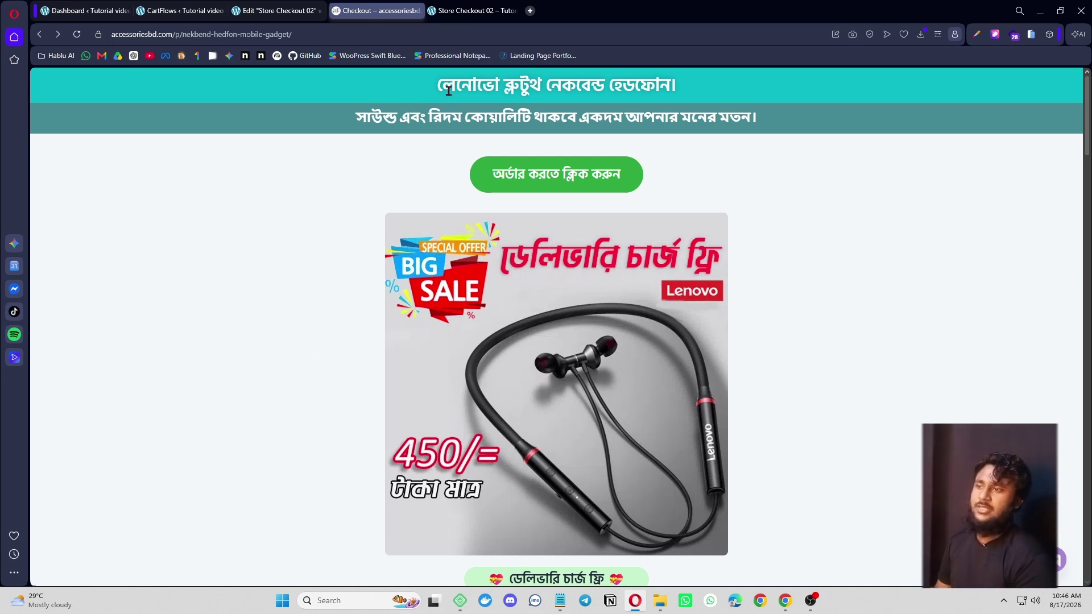
drag(442, 85, 682, 83)
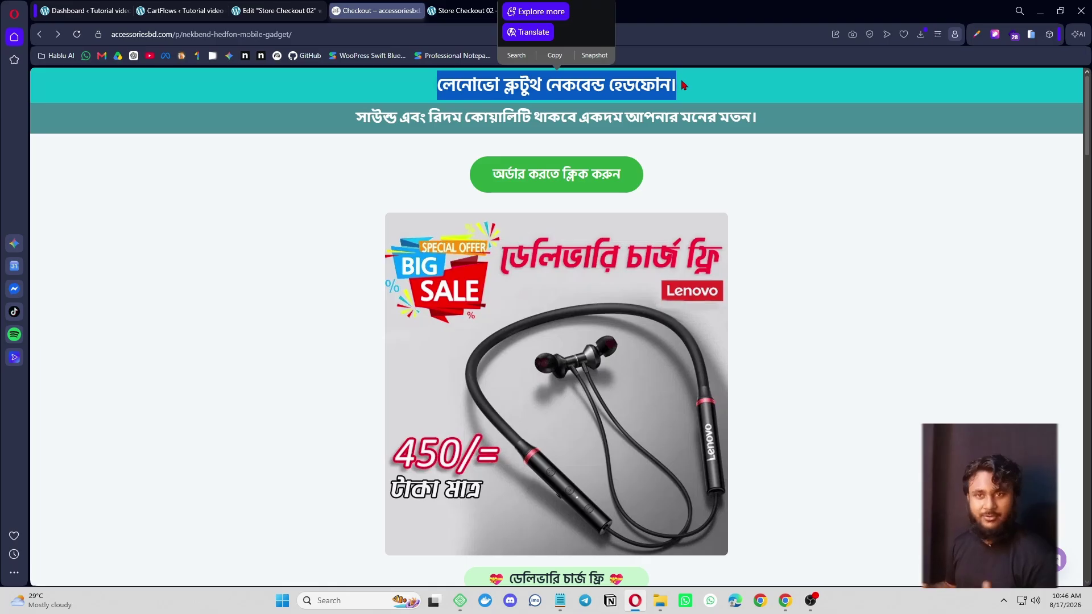
click(681, 85)
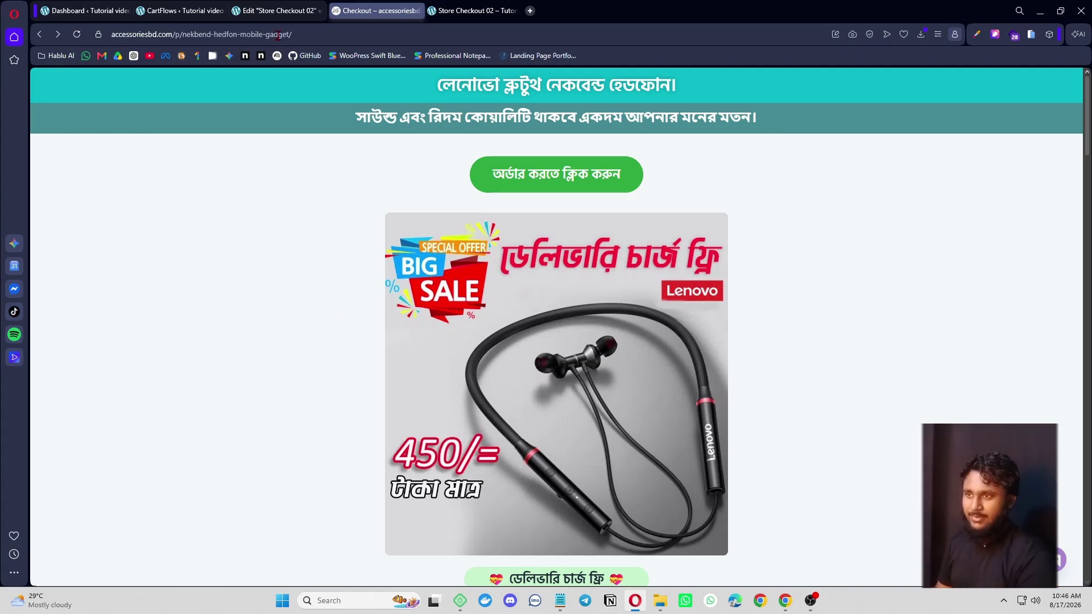
mouse_move(277, 12)
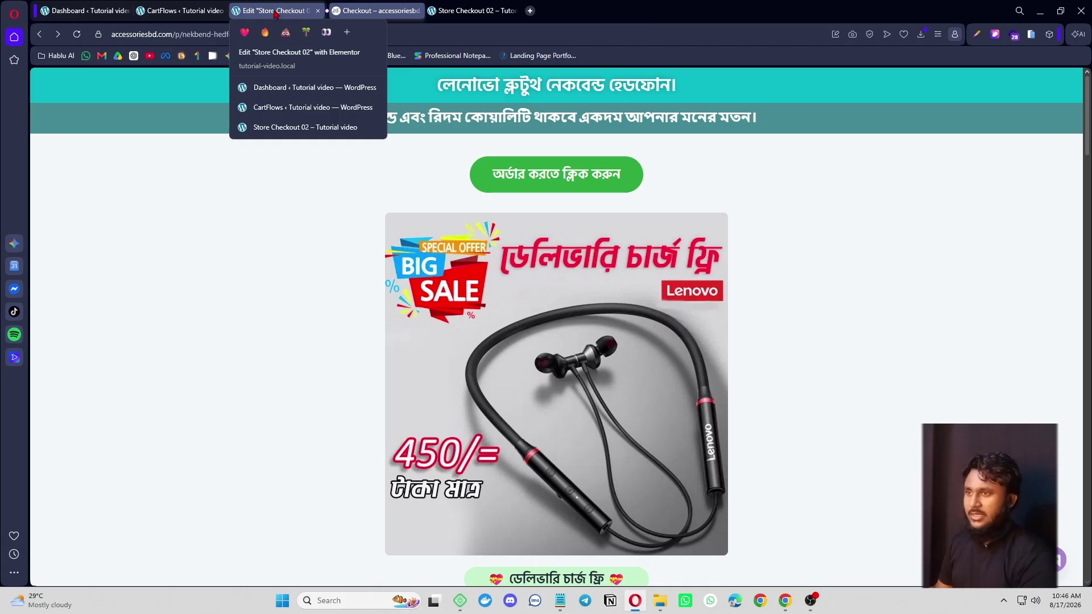
- Delete the Frequently asked questions and footer sections from Store Checkout 02
click(275, 11)
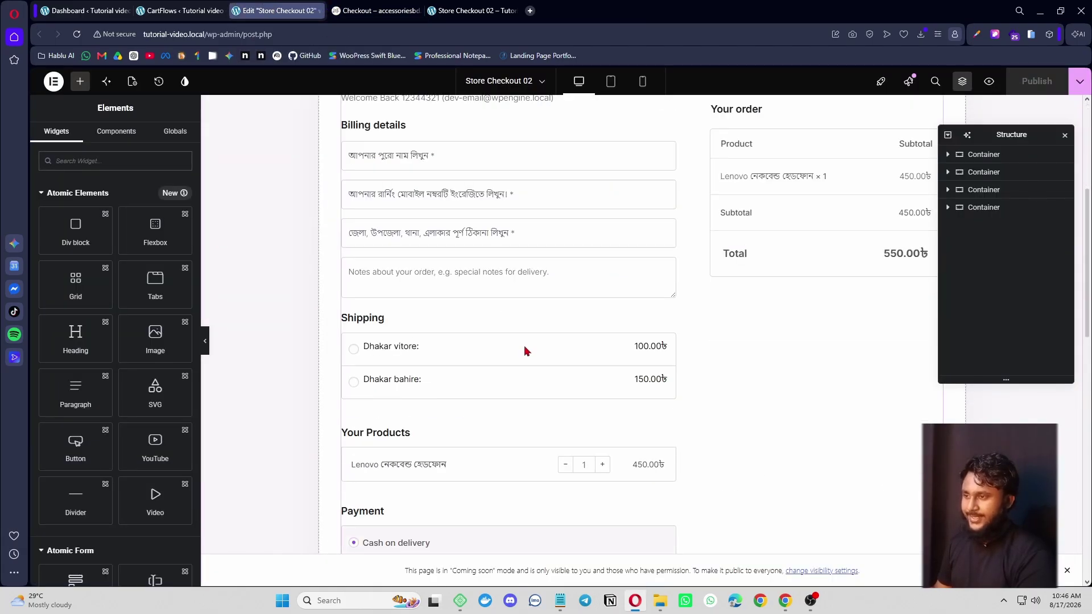
scroll(526, 350, down, 10)
scroll(625, 399, up, 8)
scroll(683, 449, down, 5)
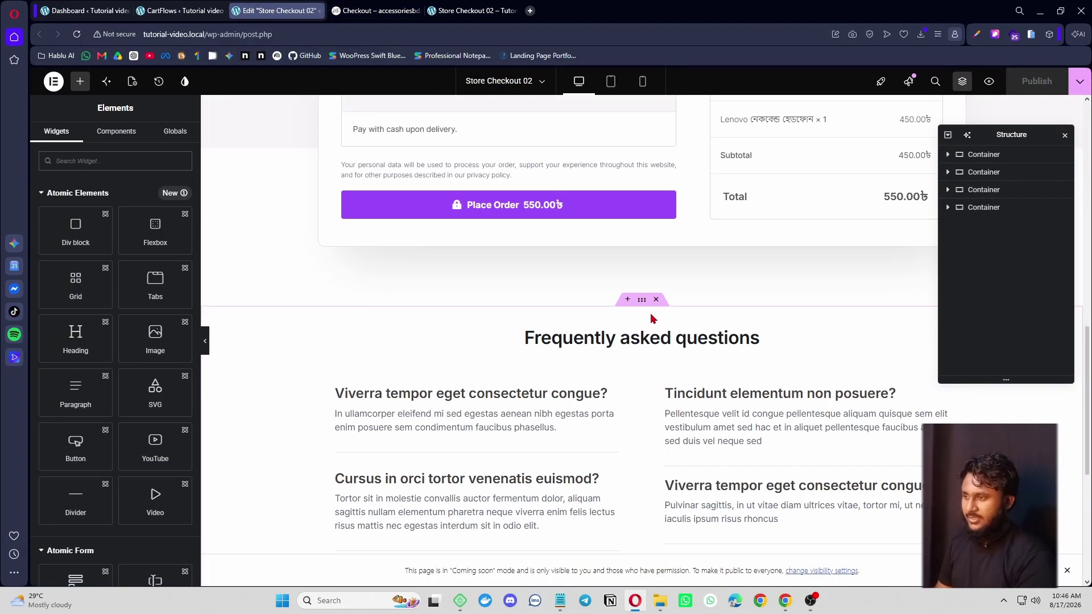
click(657, 300)
click(658, 324)
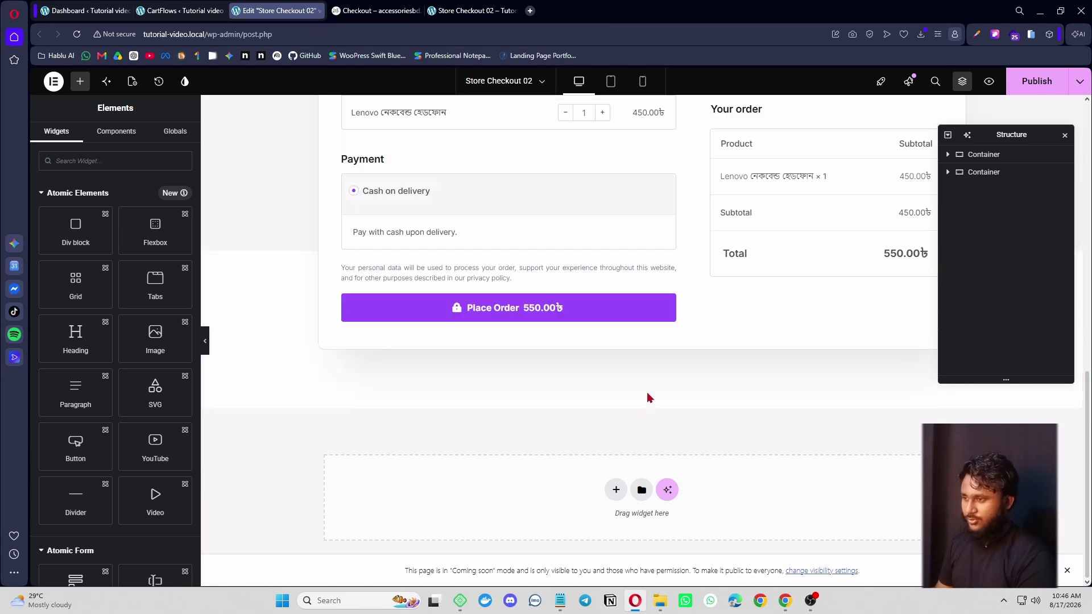
- Delete the logo header and Cart/Information/Finish progress container, then publish the page
scroll(659, 342, up, 10)
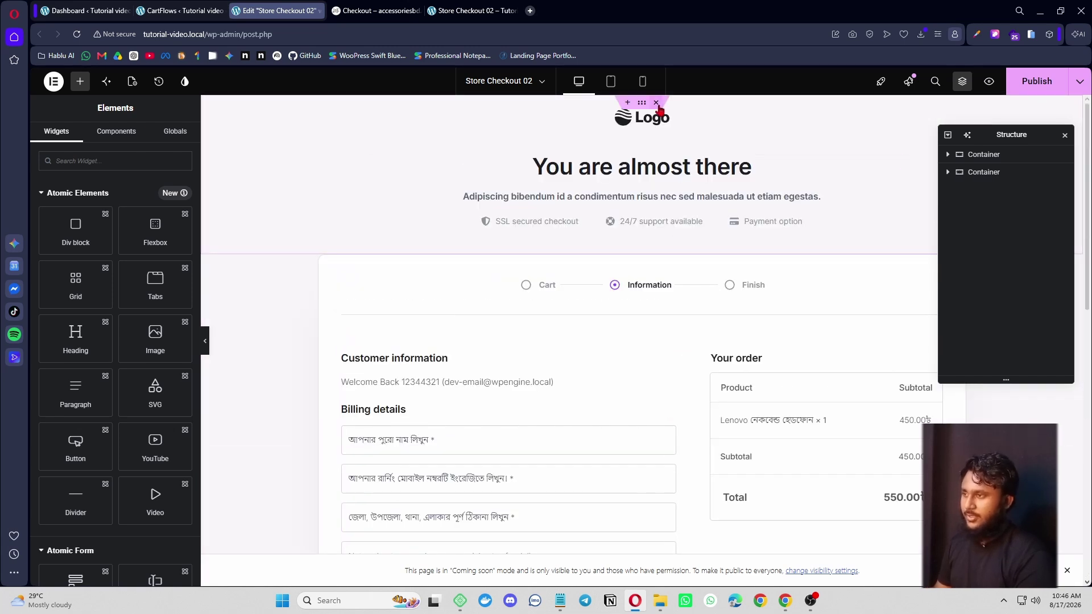
click(656, 103)
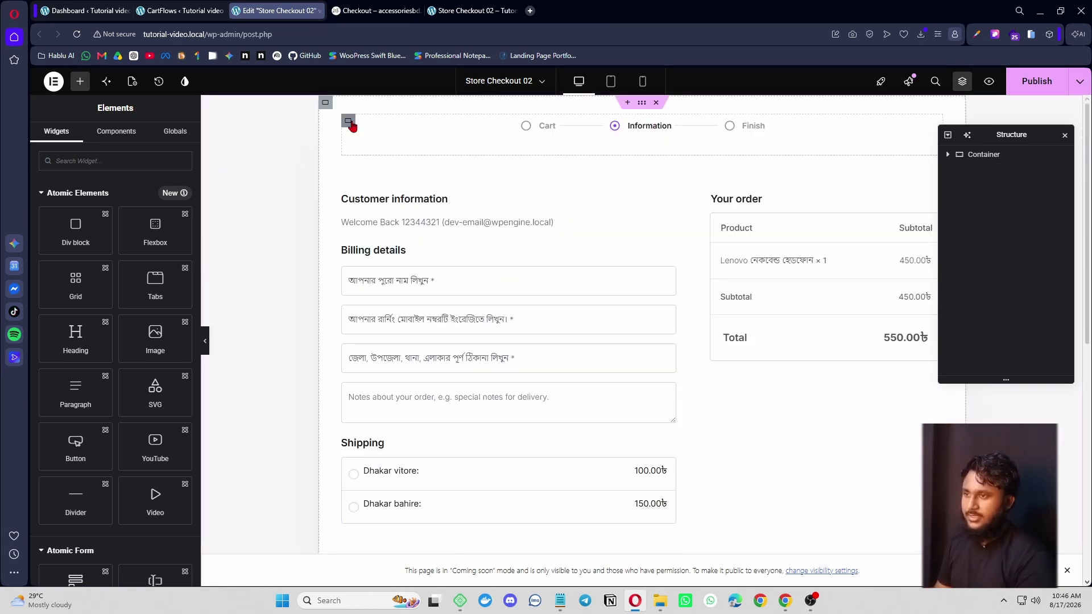
right_click(348, 121)
click(392, 448)
scroll(700, 421, down, 10)
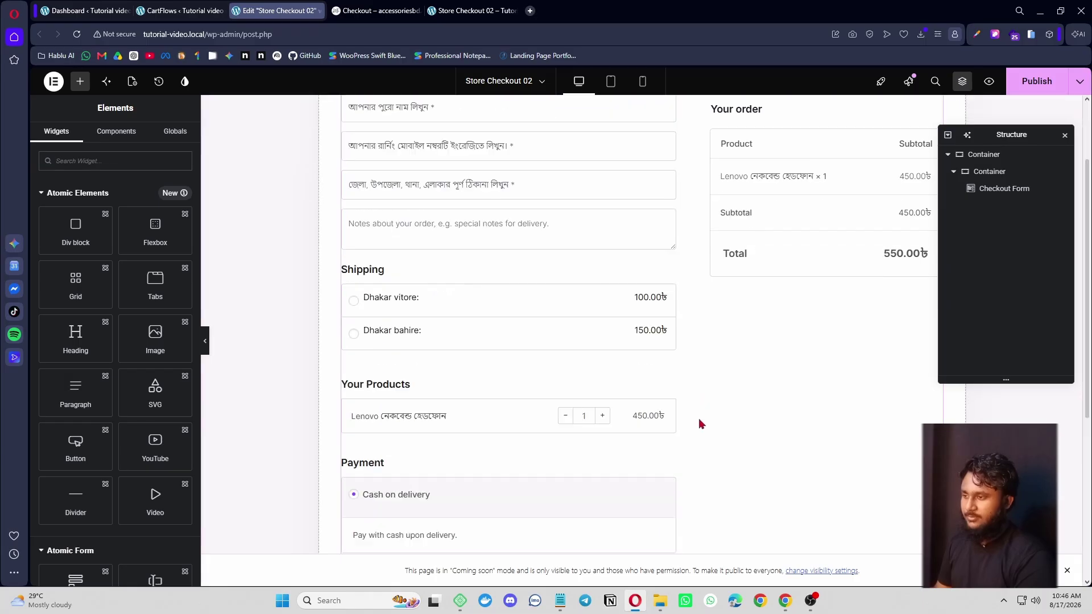
click(1034, 81)
scroll(570, 194, up, 1)
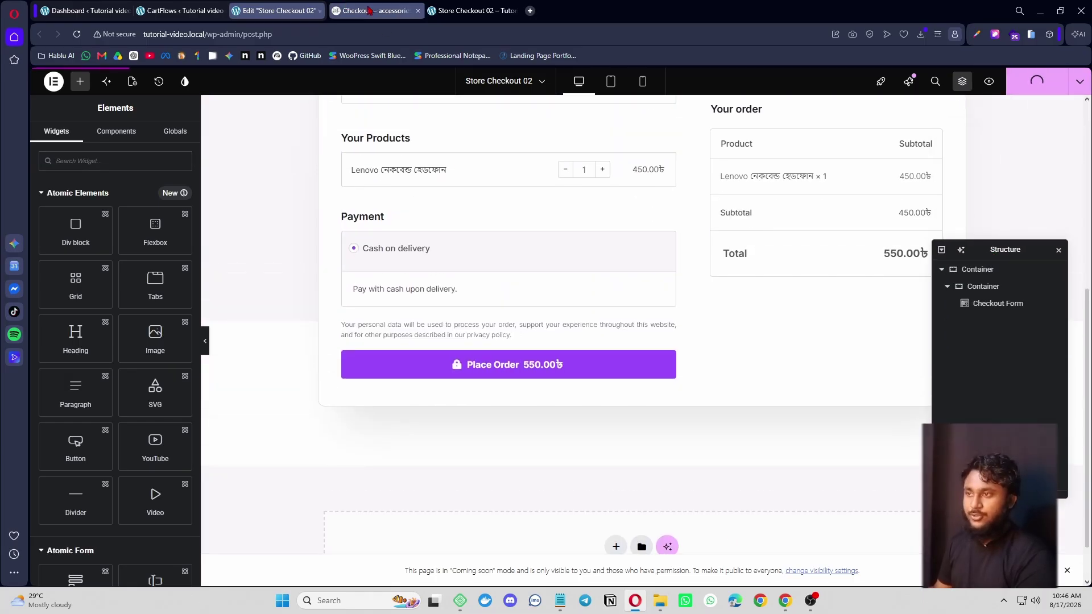
- Open a fresh Store Checkout 02 preview from the editor and close the outdated preview tab
click(487, 13)
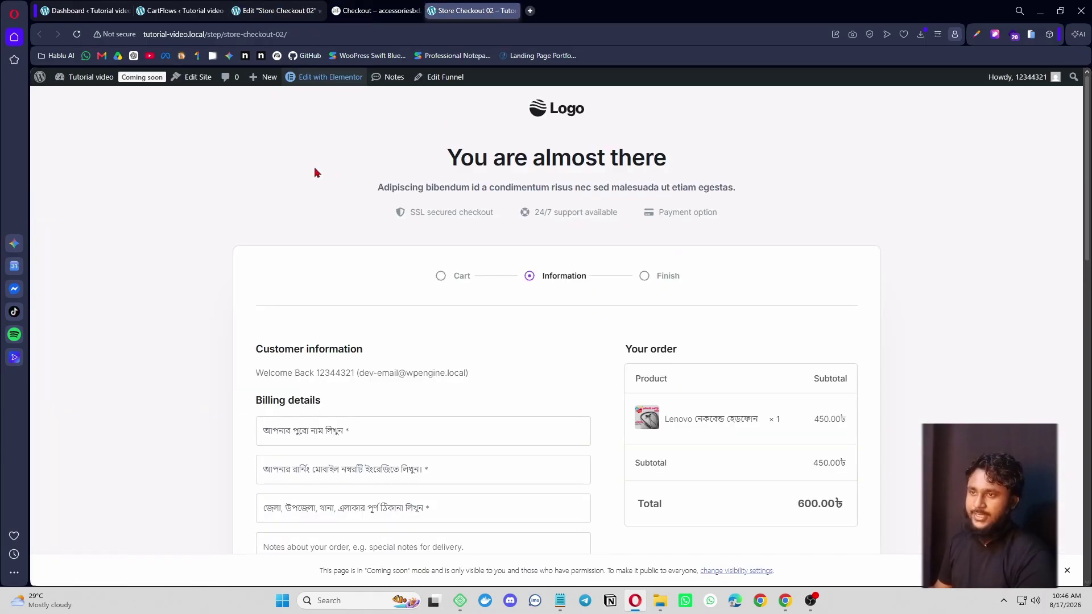
click(267, 8)
click(990, 85)
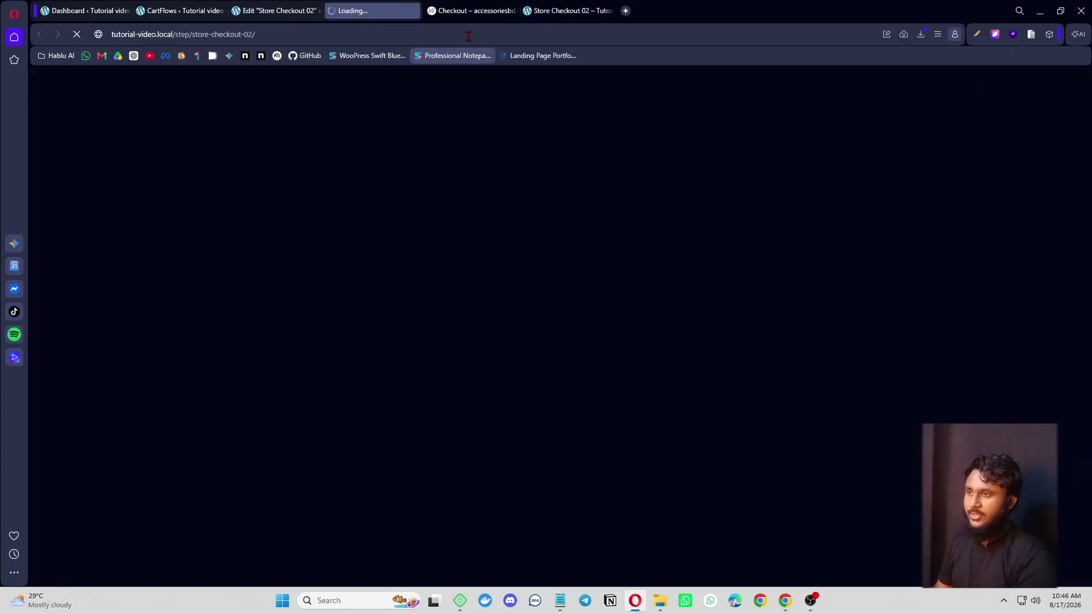
click(589, 11)
click(609, 11)
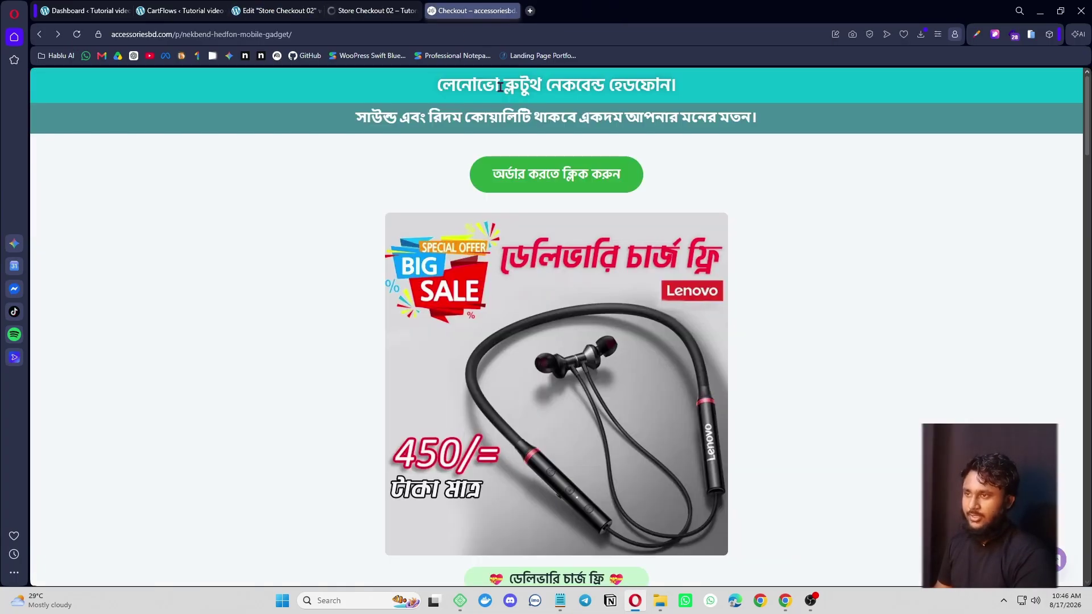
click(359, 16)
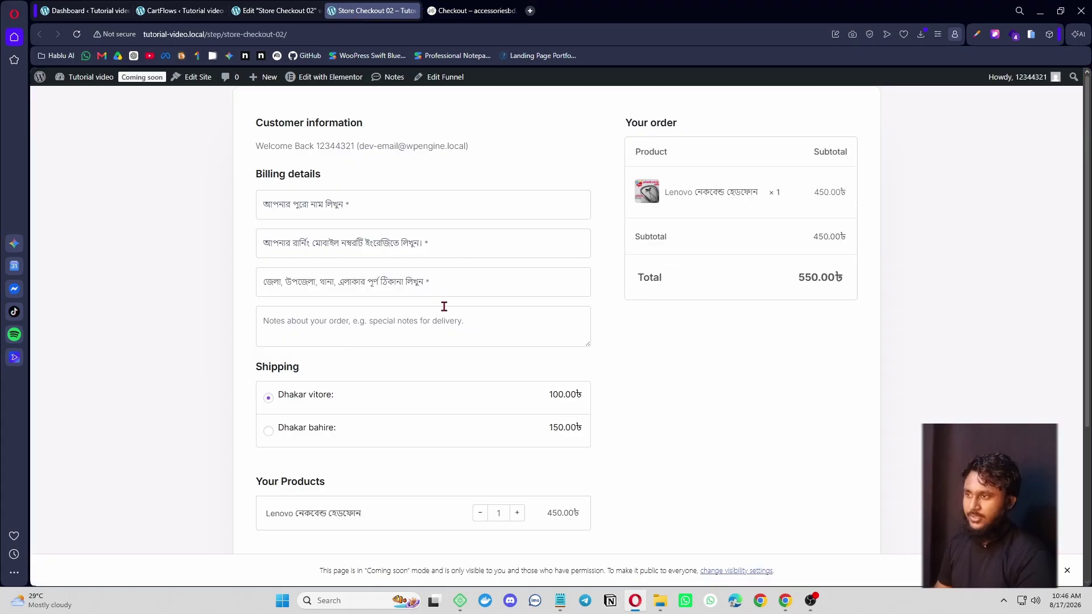
- Review the refreshed checkout preview, then compare it with the accessoriesbd billing and shipping form
scroll(532, 315, down, 4)
scroll(625, 443, up, 5)
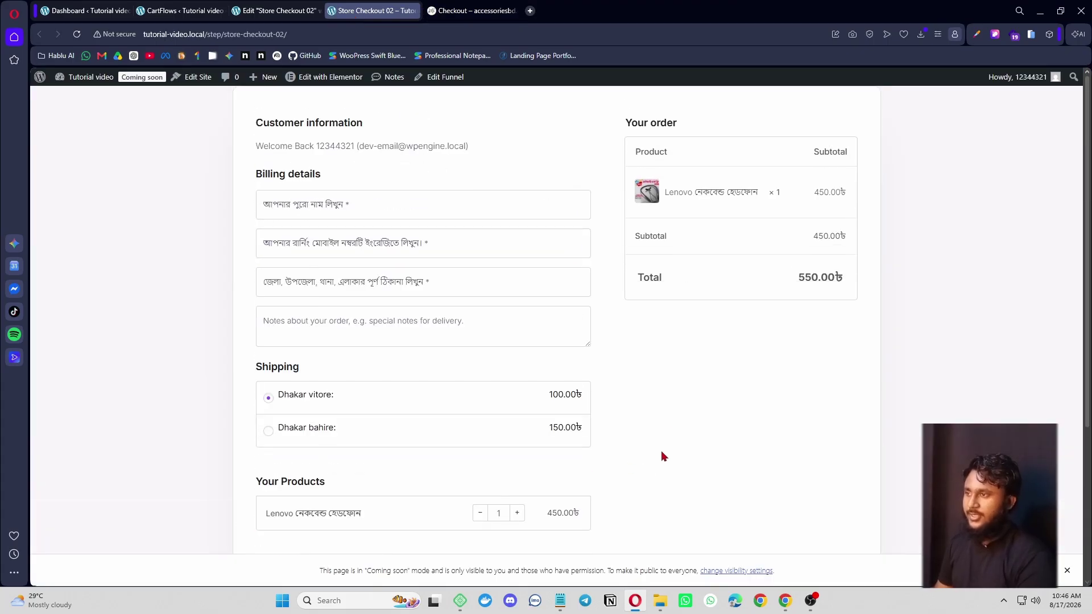
scroll(617, 514, down, 4)
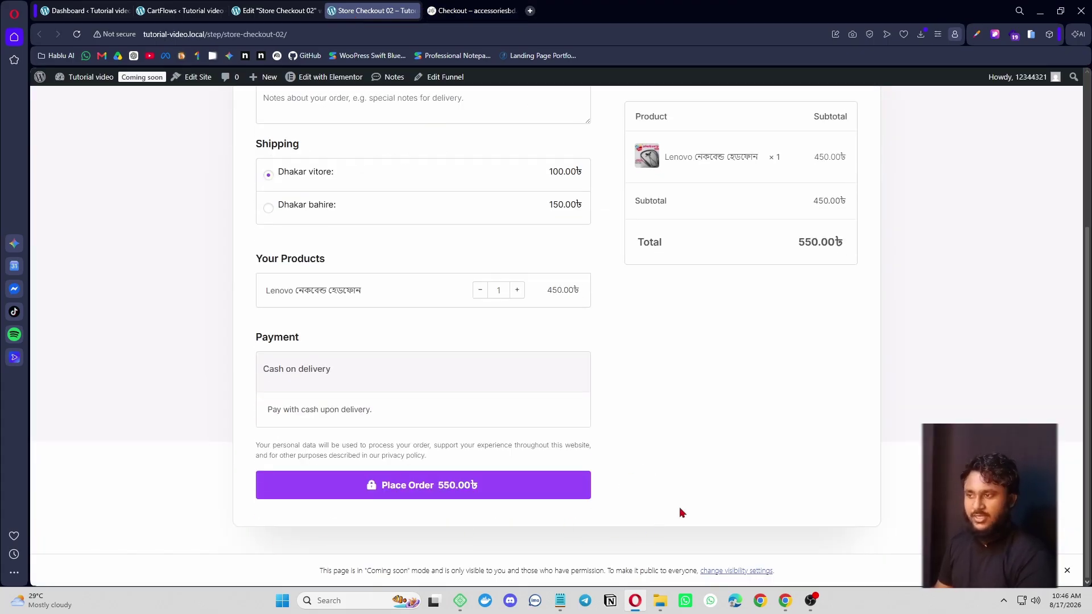
scroll(682, 511, up, 4)
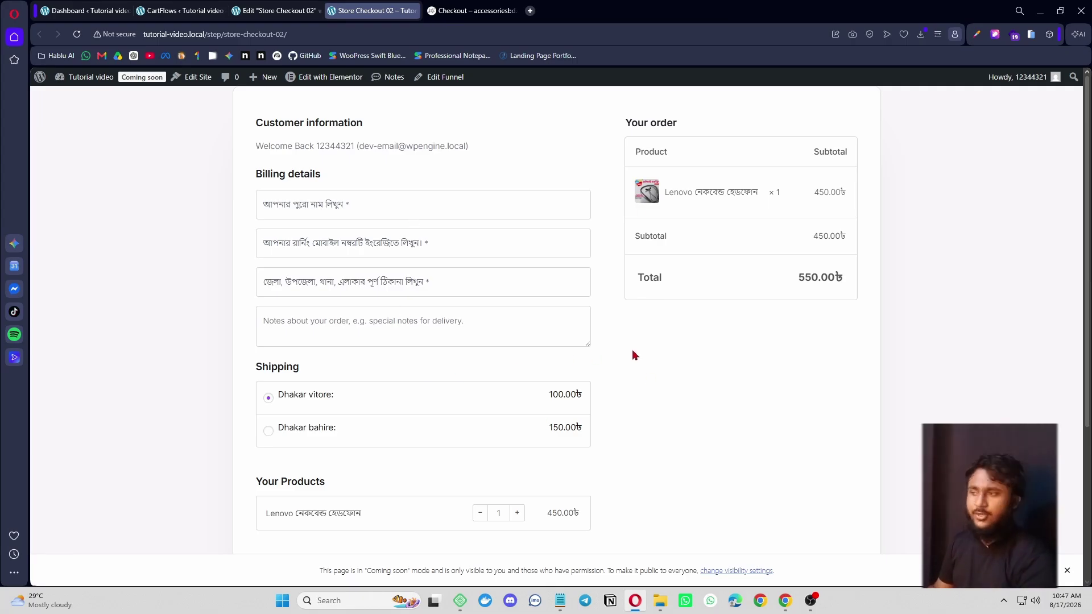
scroll(633, 369, down, 4)
scroll(631, 384, up, 2)
scroll(597, 381, down, 2)
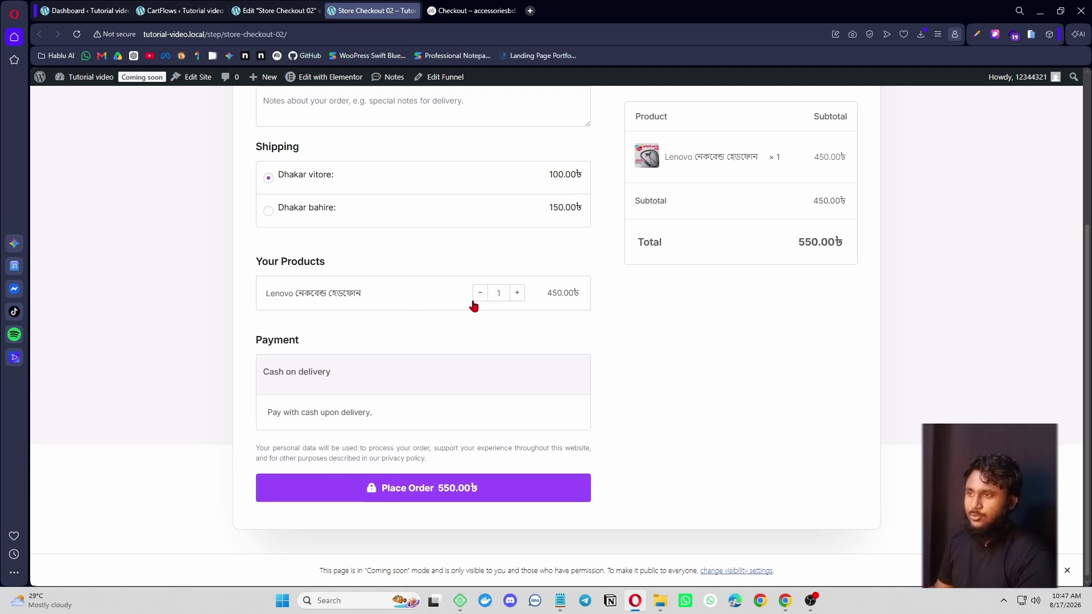
click(465, 11)
scroll(812, 458, down, 15)
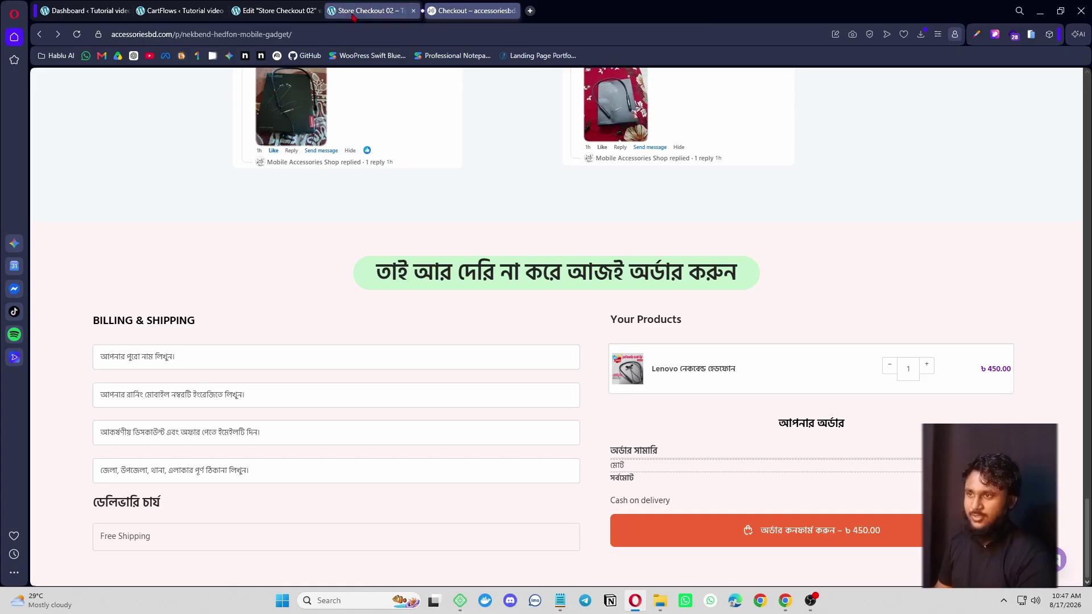
click(307, 11)
- Set the Checkout Form widget's layout to Two Column
click(725, 299)
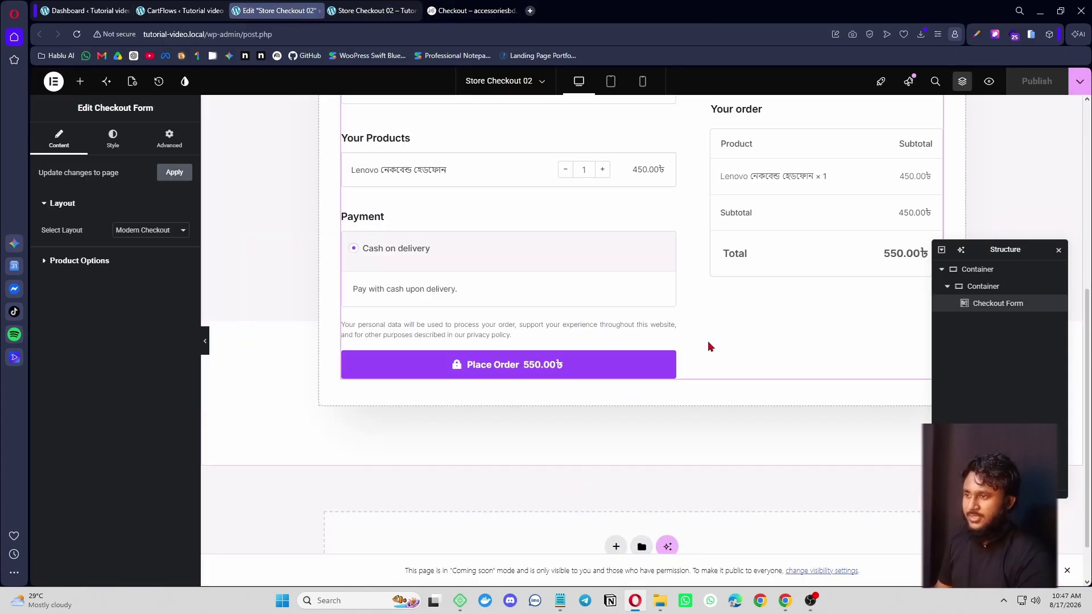
click(163, 233)
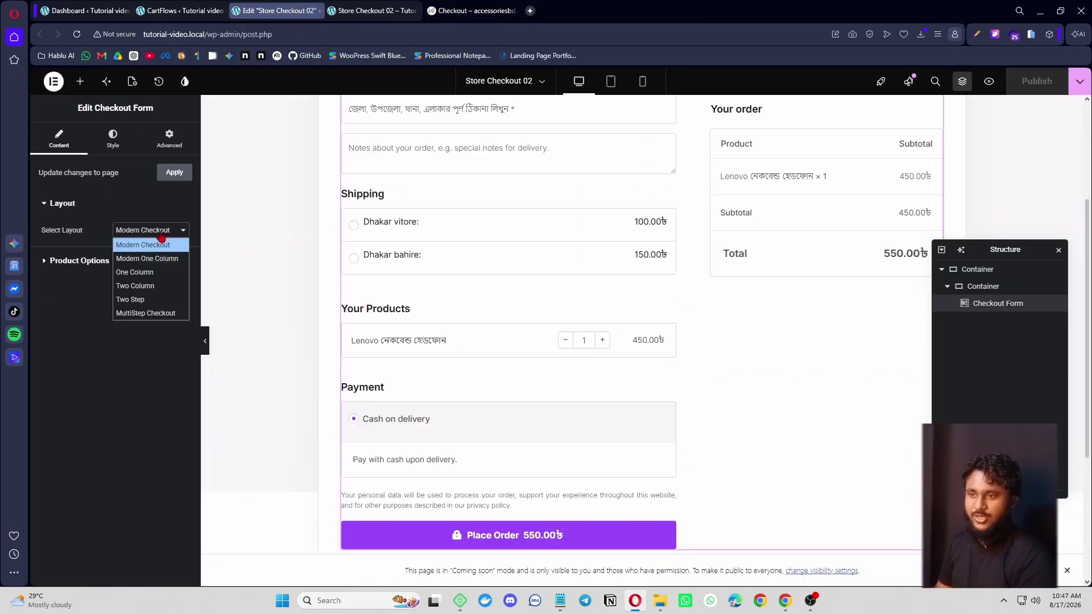
click(146, 286)
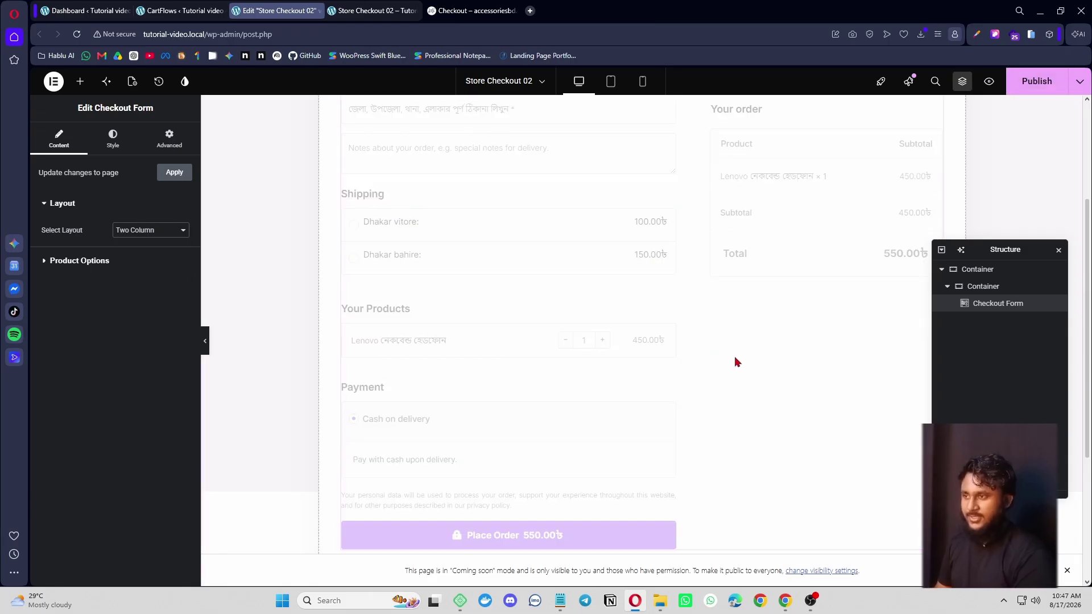
scroll(696, 352, up, 3)
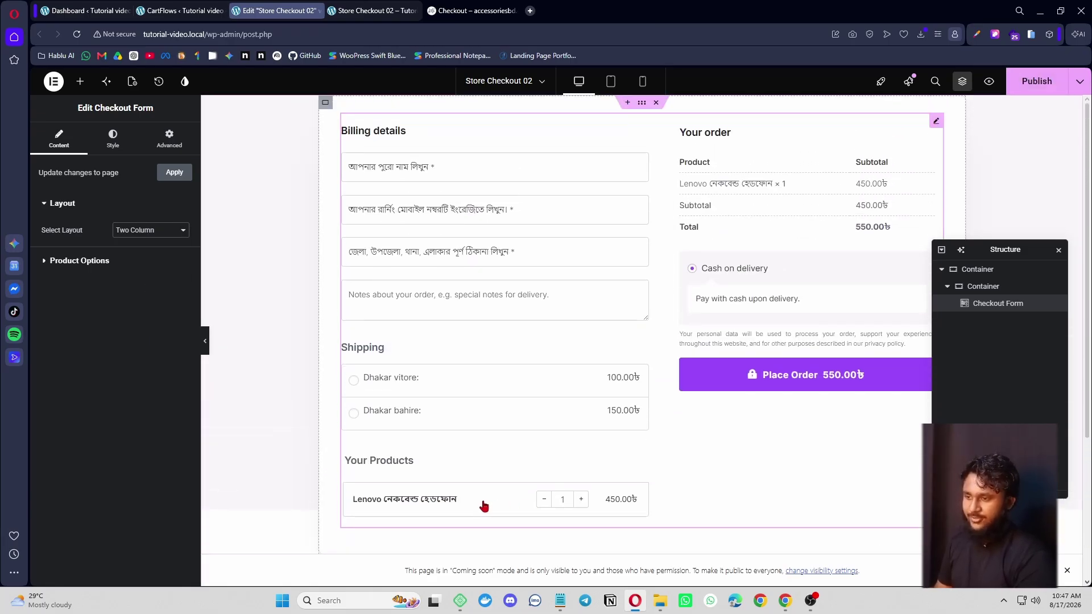
- Set Product Options position to Before Order Review, after trying Before Checkout and After Customer Details
click(69, 262)
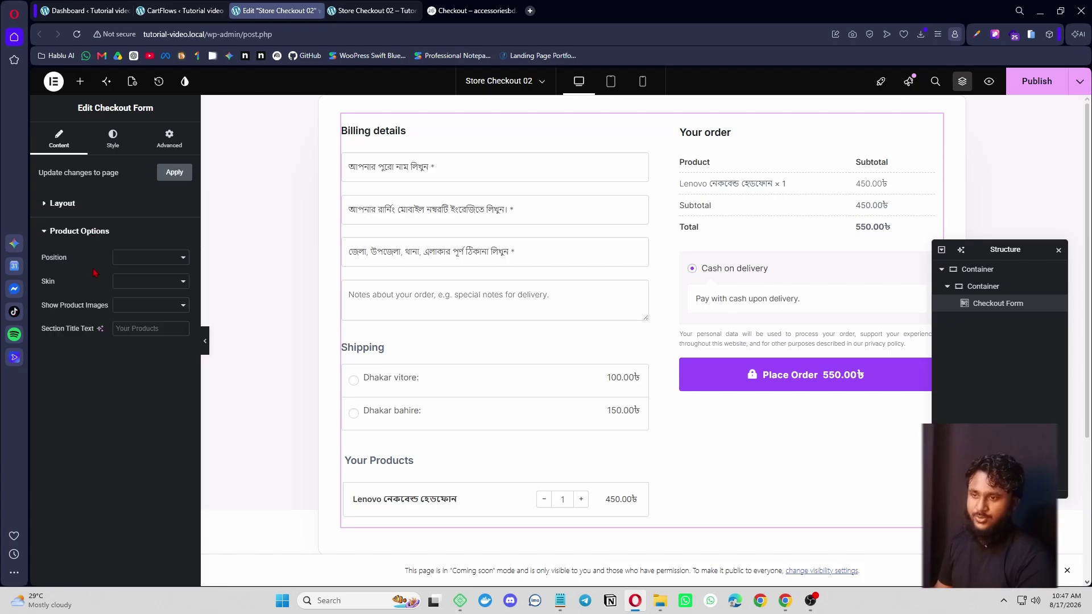
click(150, 258)
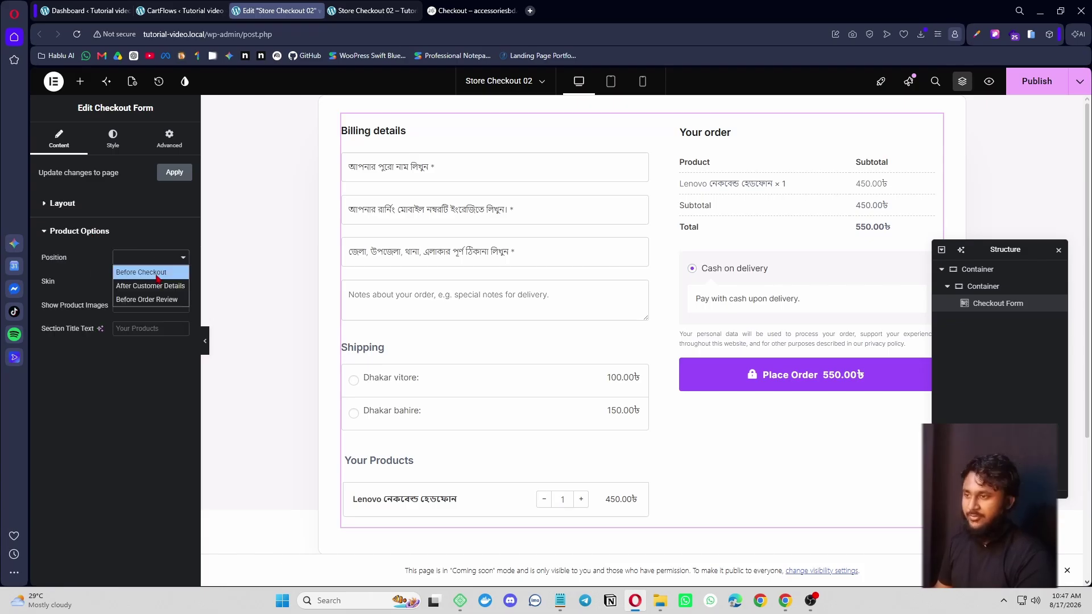
click(149, 271)
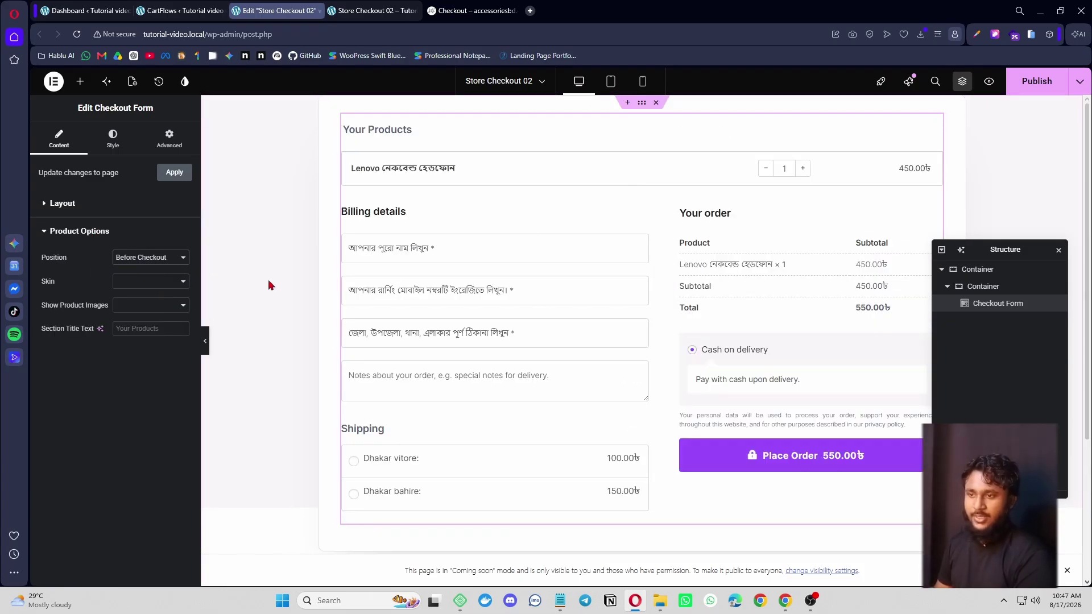
click(151, 258)
click(163, 286)
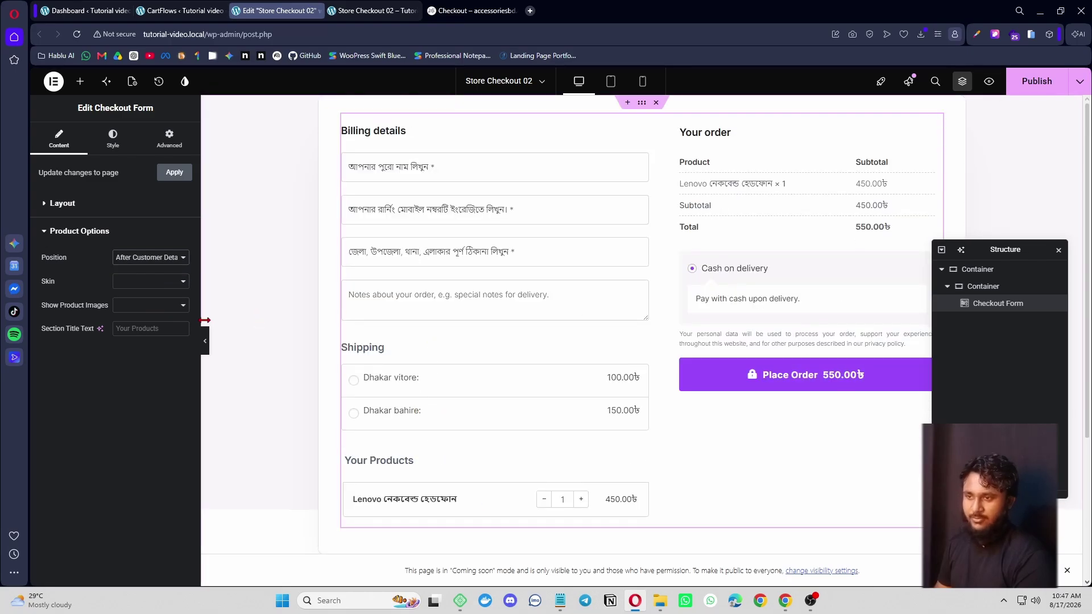
click(151, 258)
click(149, 300)
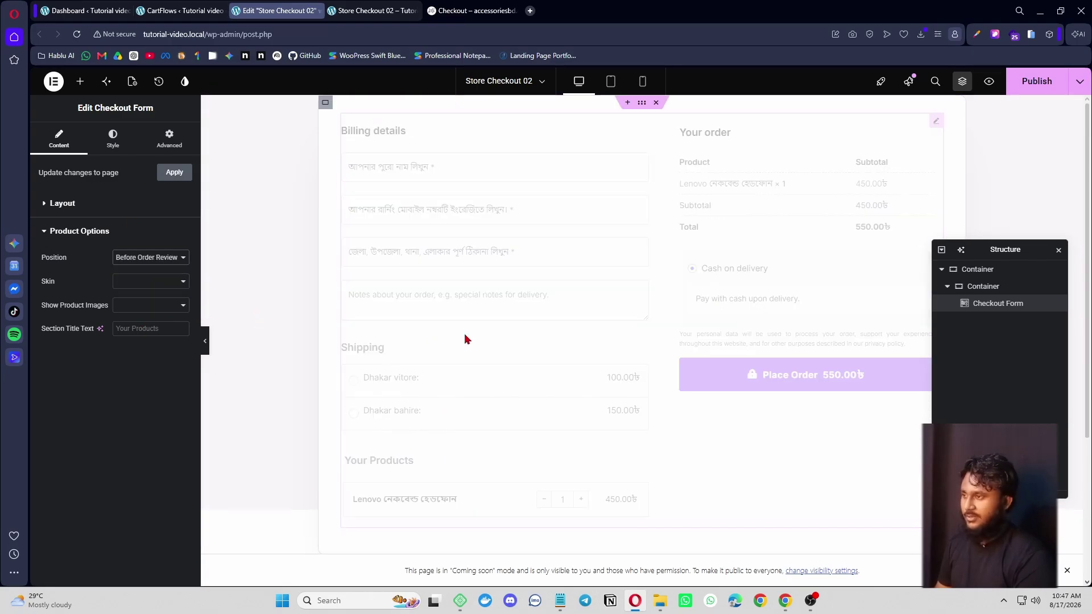
key(ctrl+Tab)
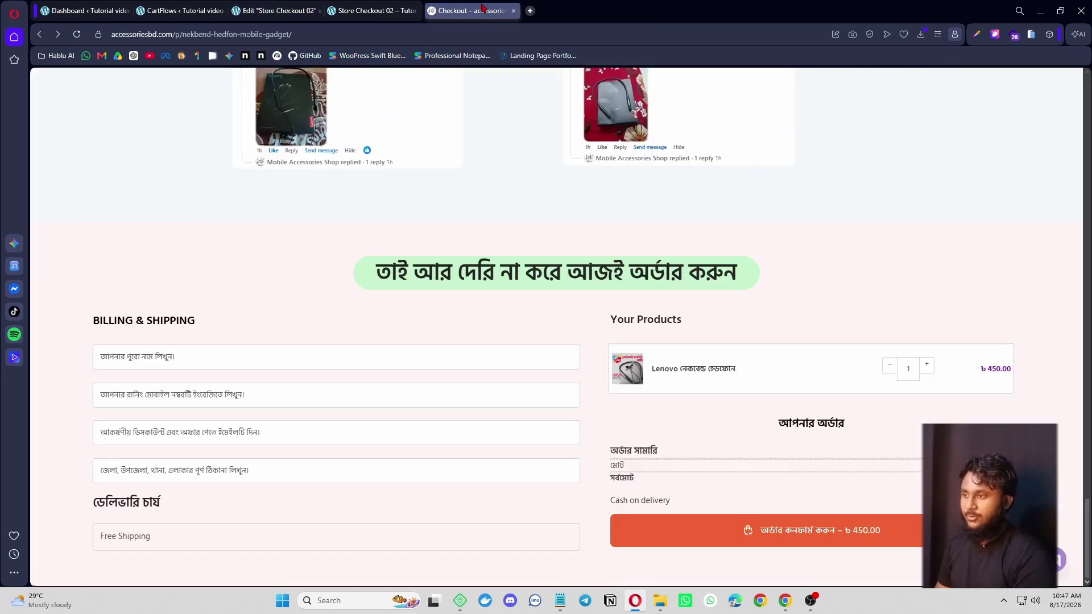
click(276, 10)
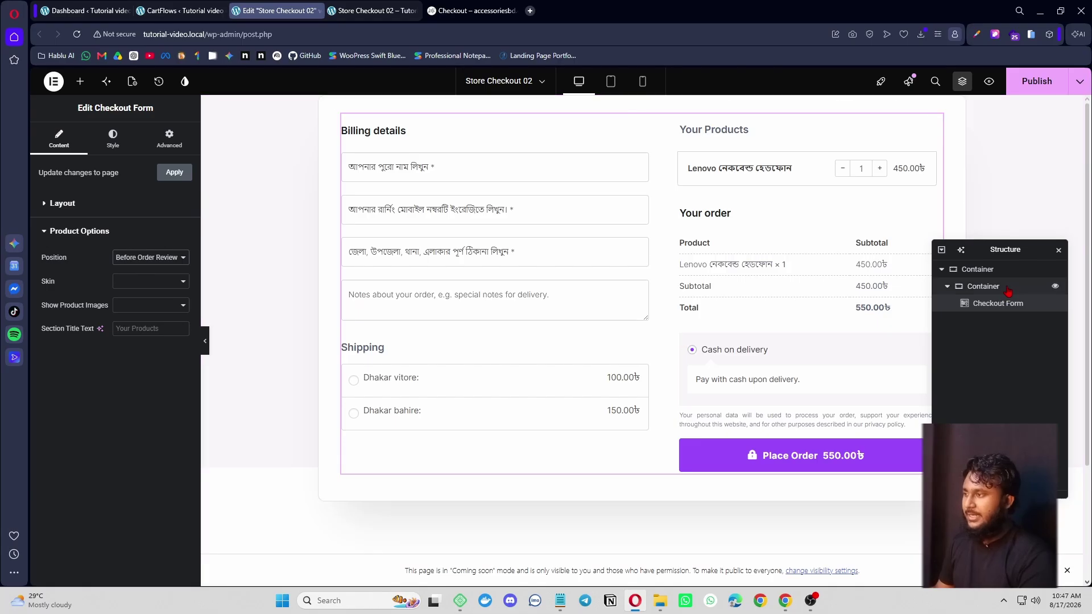
drag(999, 249, 1014, 147)
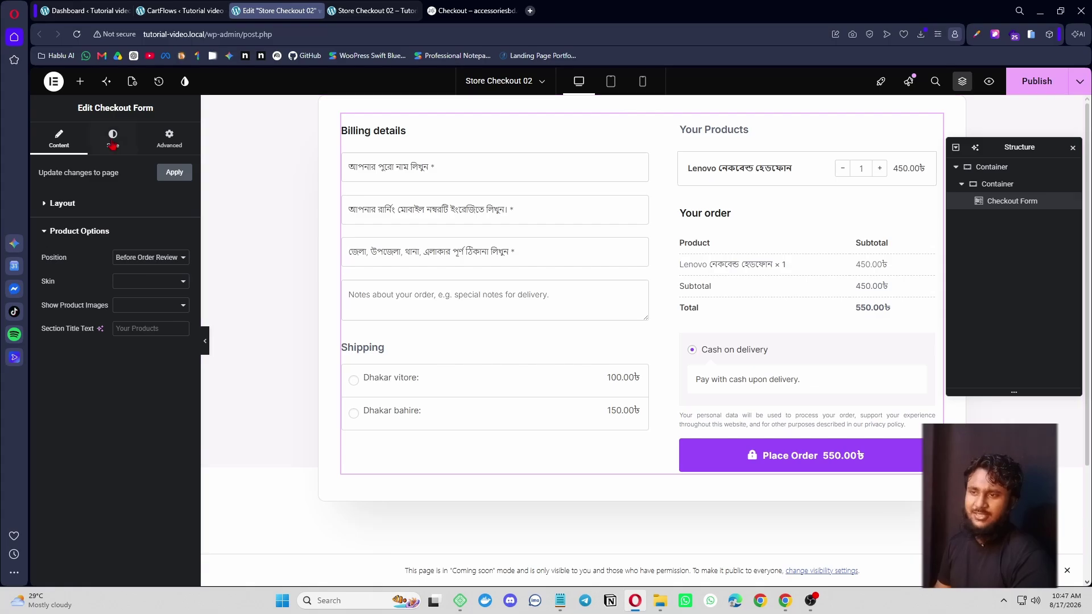
- Inspect the Checkout Form's Heading, Input Fields, Payment Section and Product Options style settings
click(114, 152)
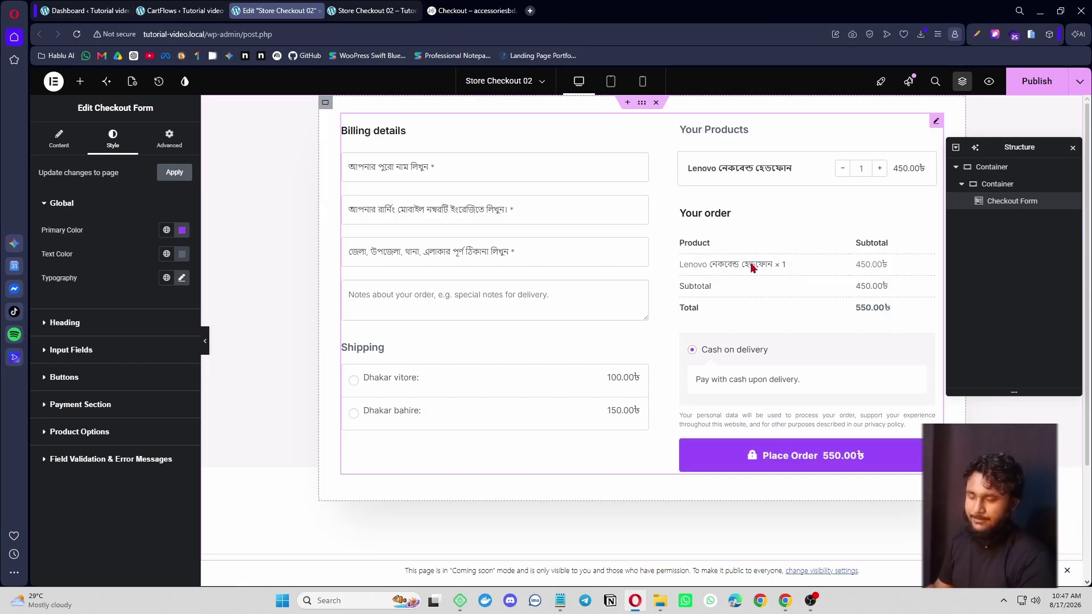
click(71, 329)
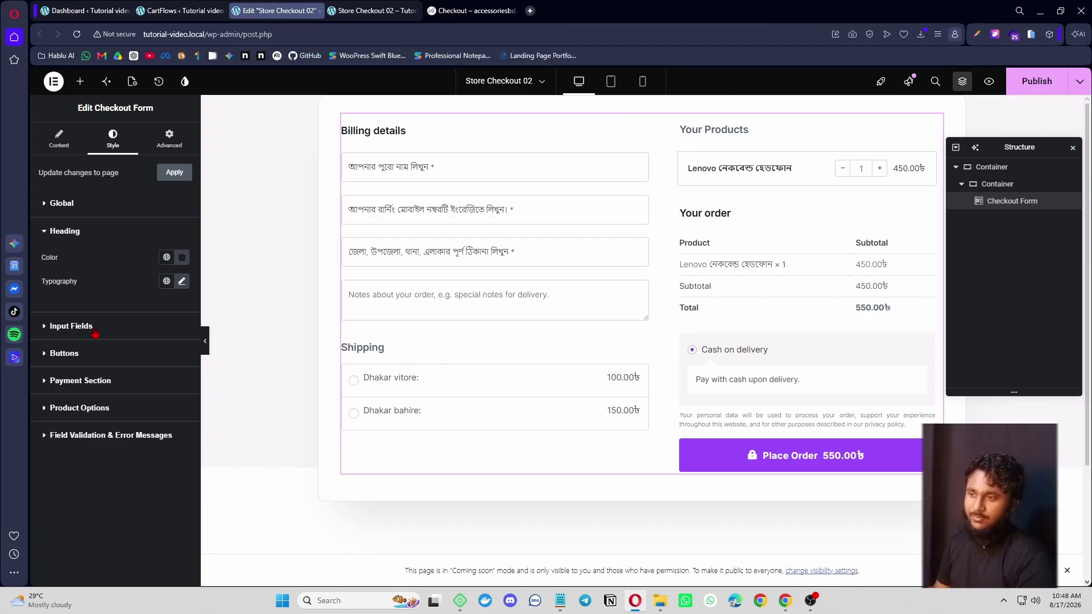
click(73, 326)
click(74, 260)
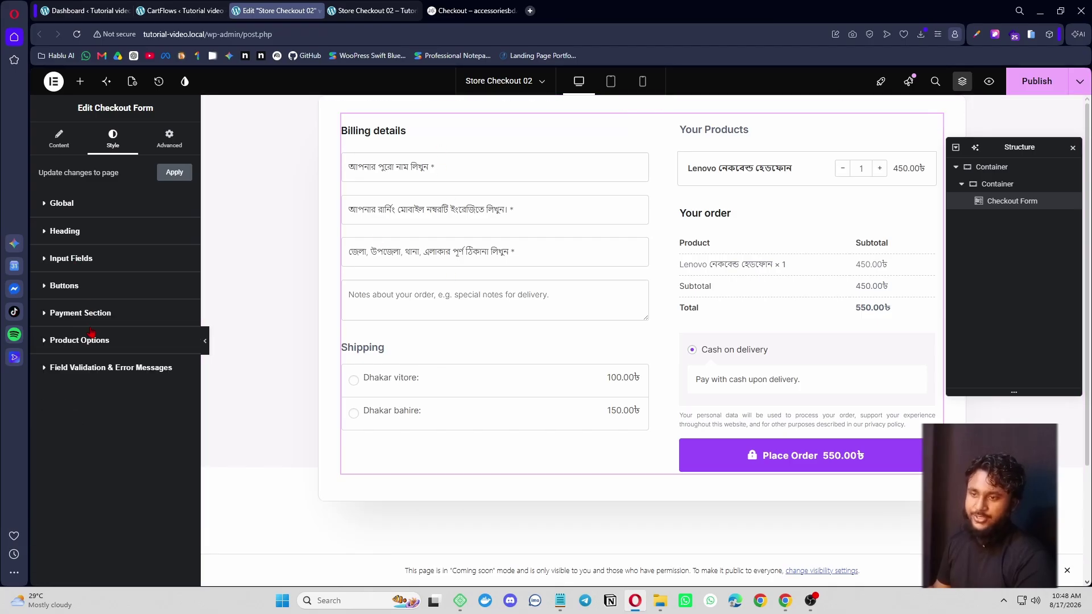
click(80, 314)
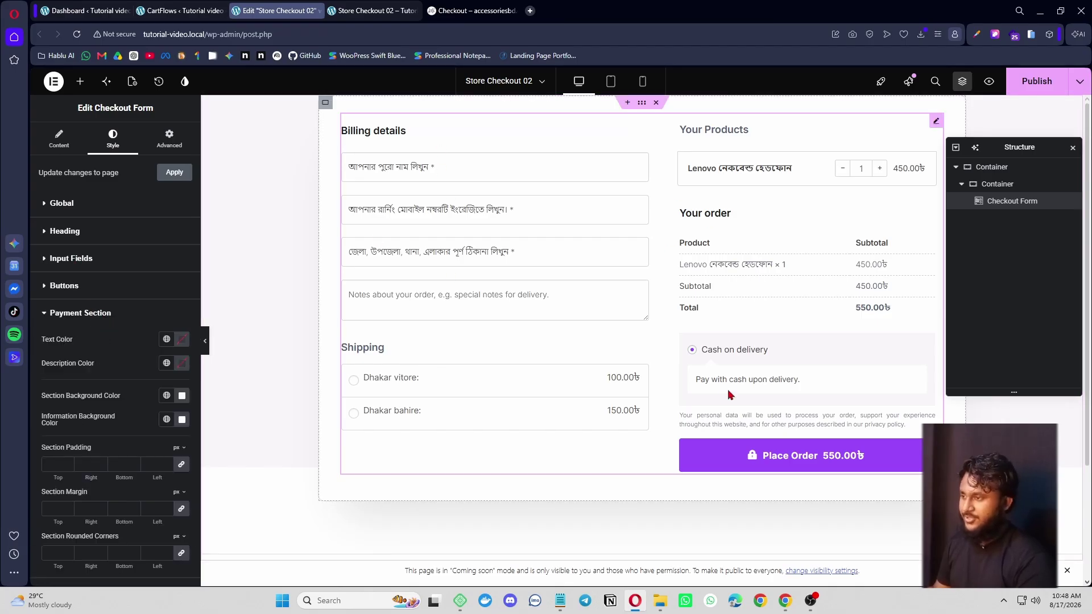
click(105, 322)
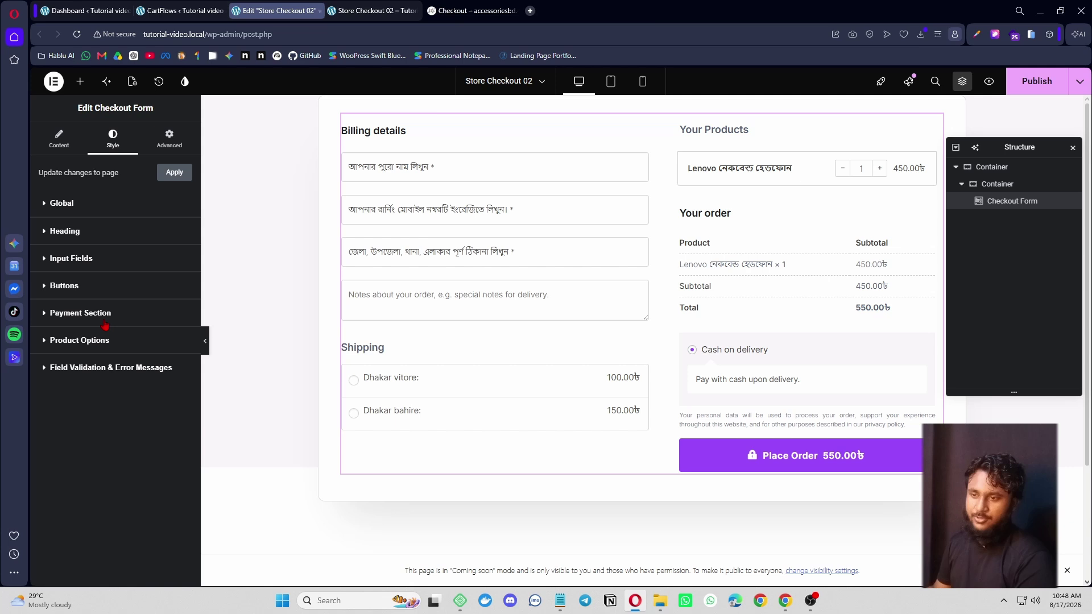
click(83, 347)
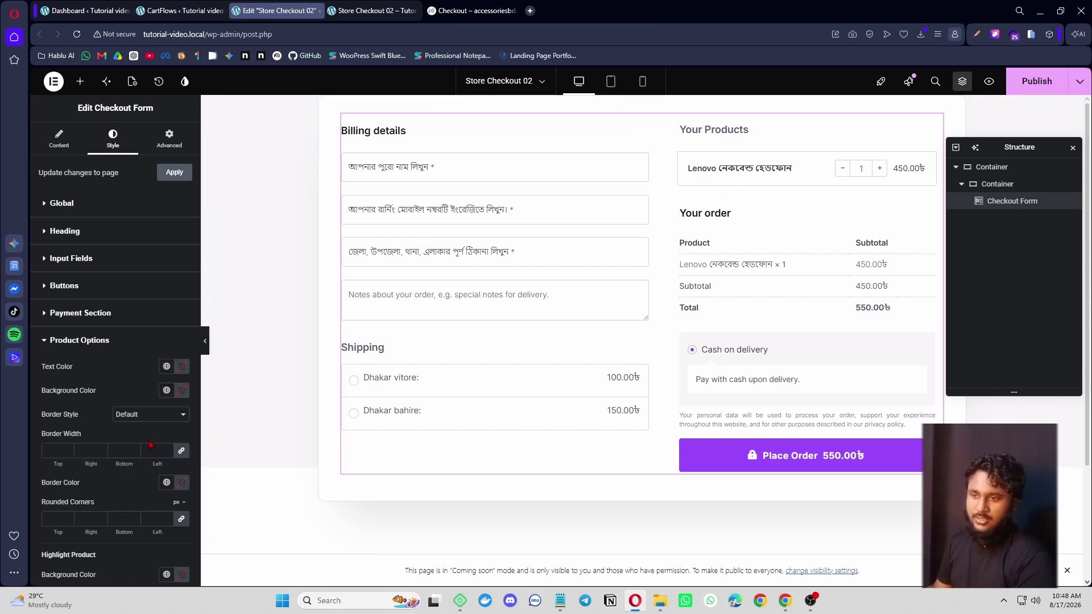
click(81, 345)
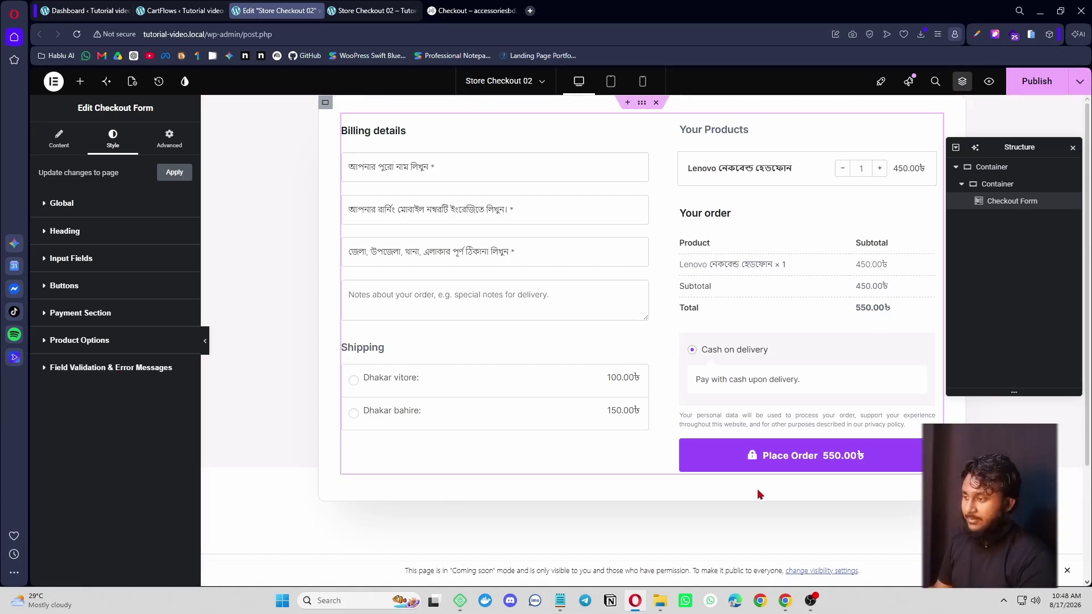
- Make the Place Order button text white on a classic Accent green background
click(64, 286)
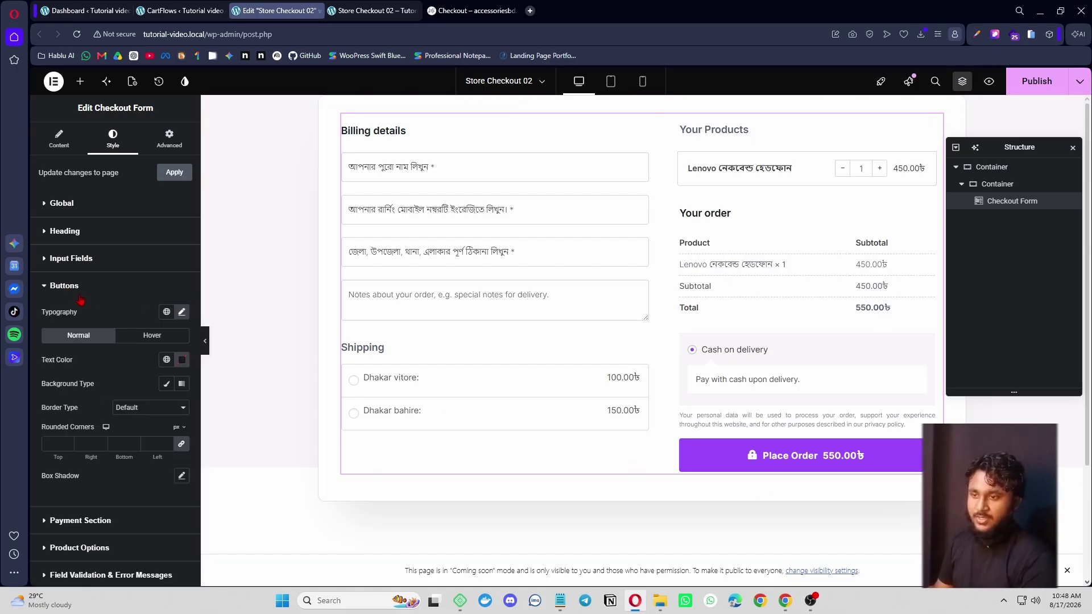
click(166, 359)
click(113, 481)
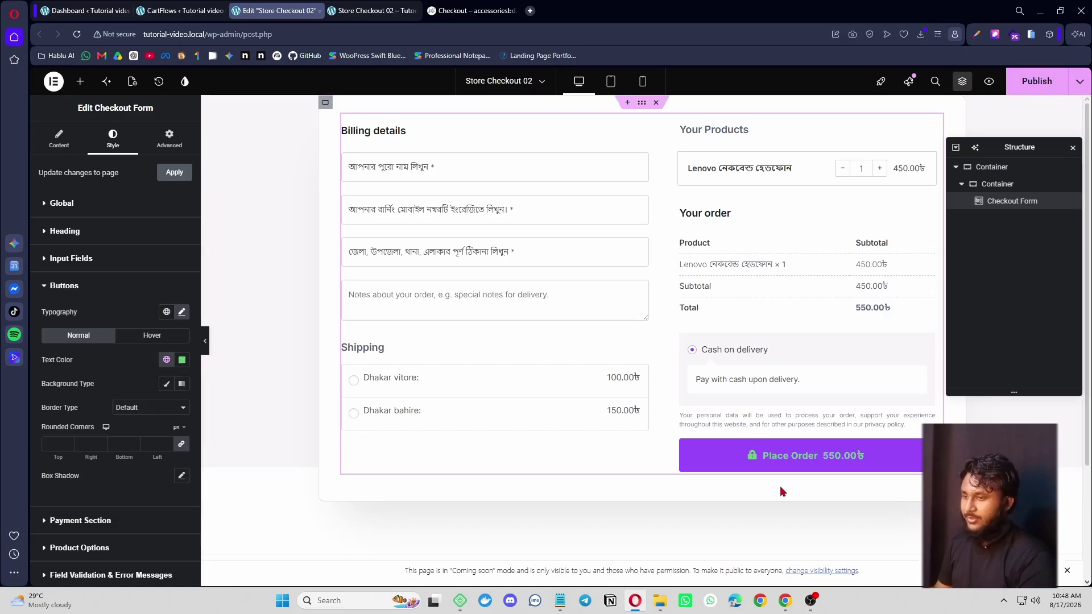
click(166, 360)
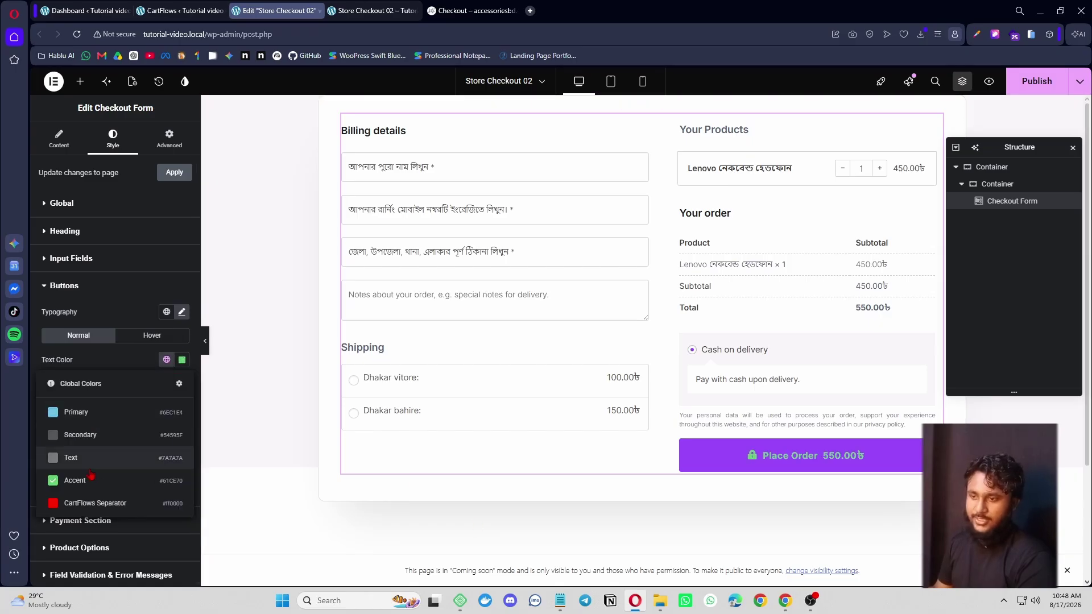
click(182, 360)
drag(149, 420, 114, 403)
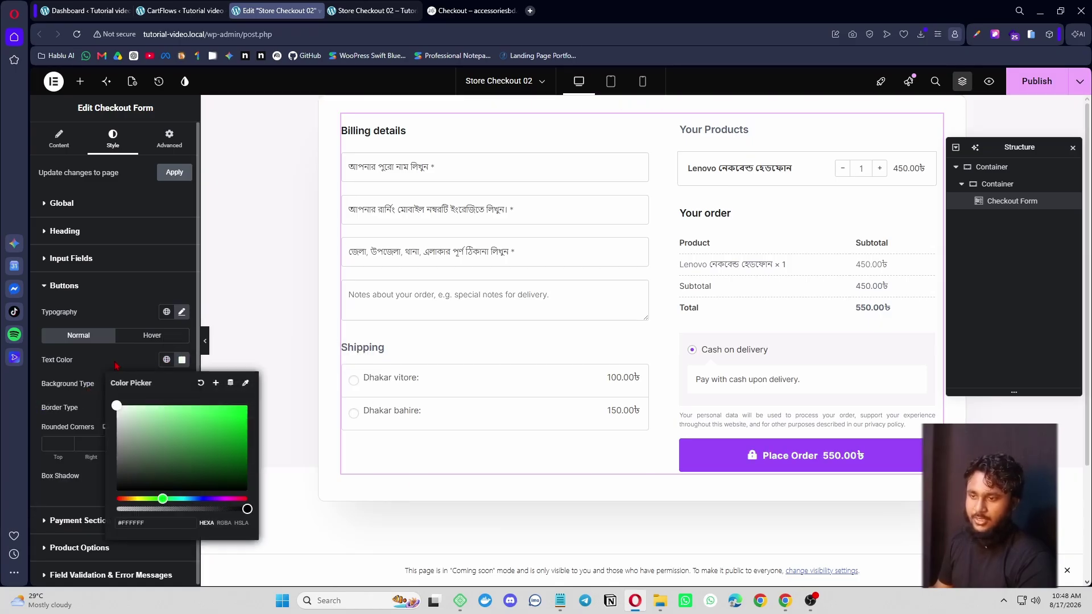
click(91, 392)
click(167, 384)
click(166, 408)
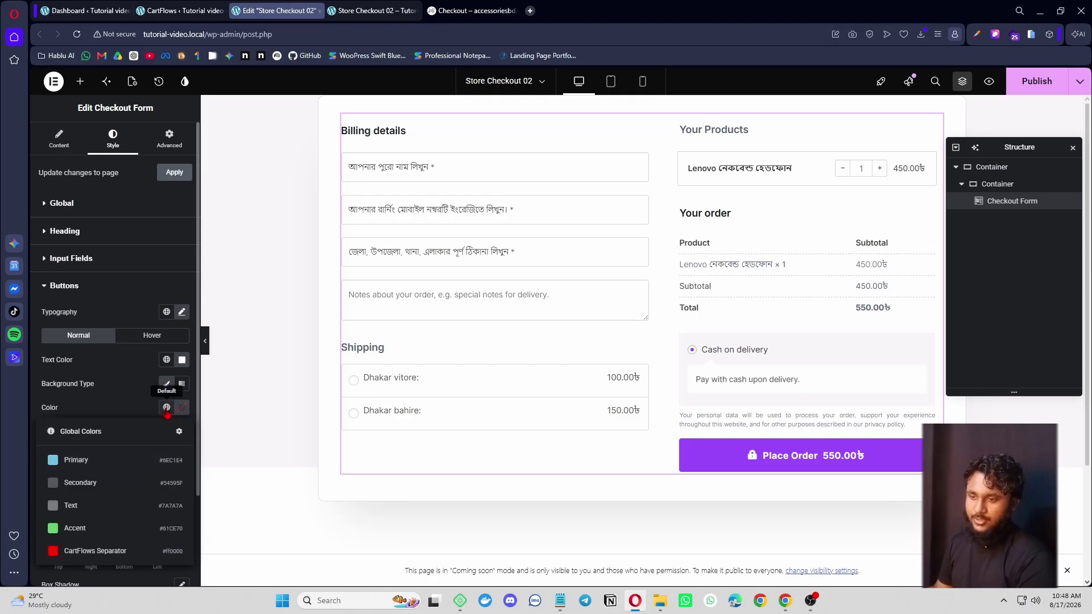
click(103, 520)
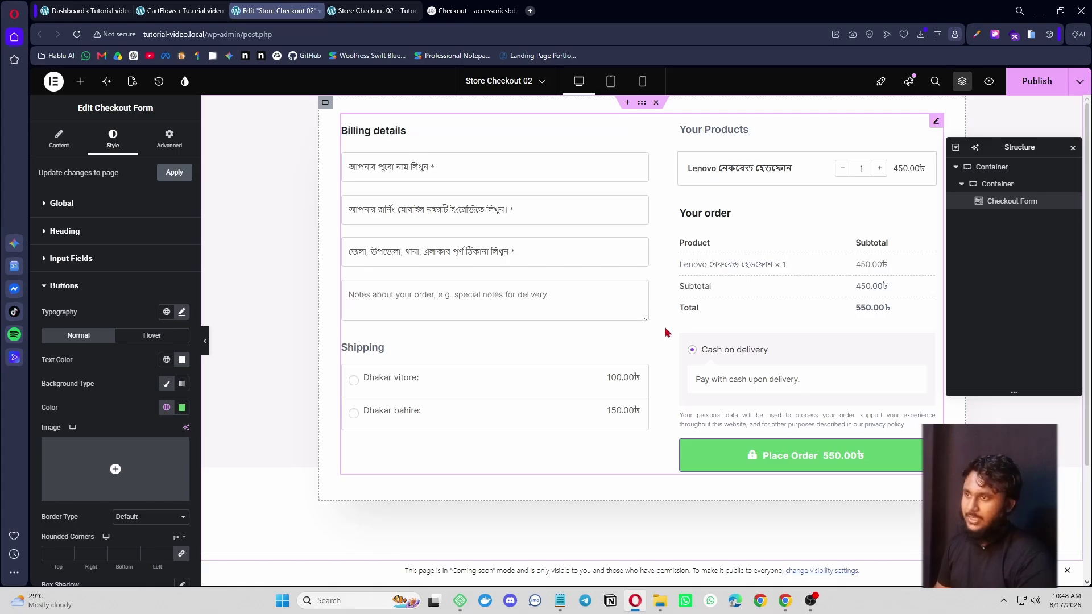
- After comparing with the live checkout page, colour the checkout headings blue #0067E8
click(470, 10)
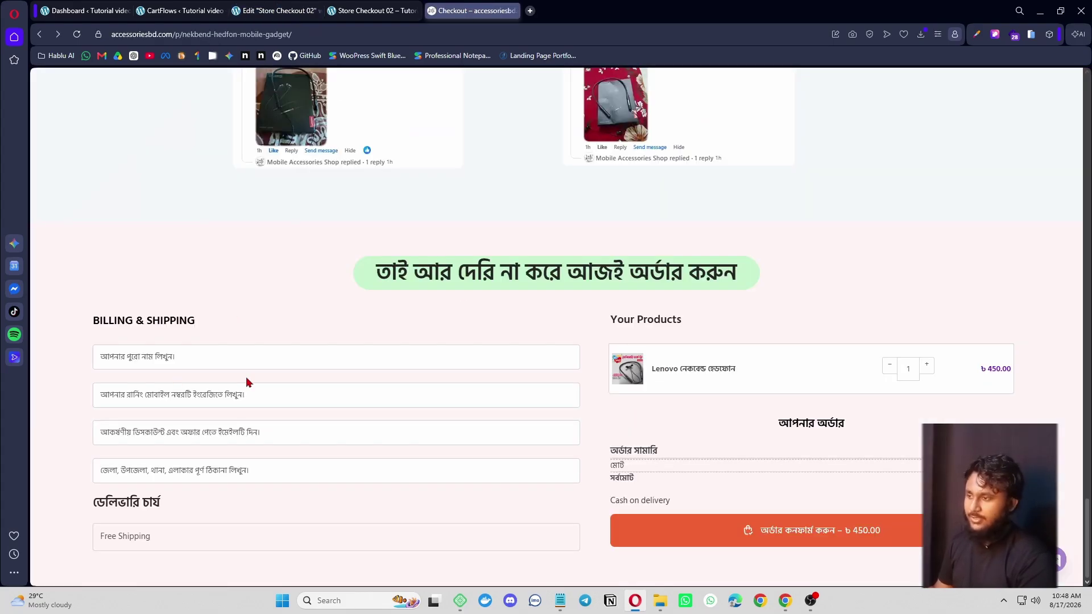
click(267, 10)
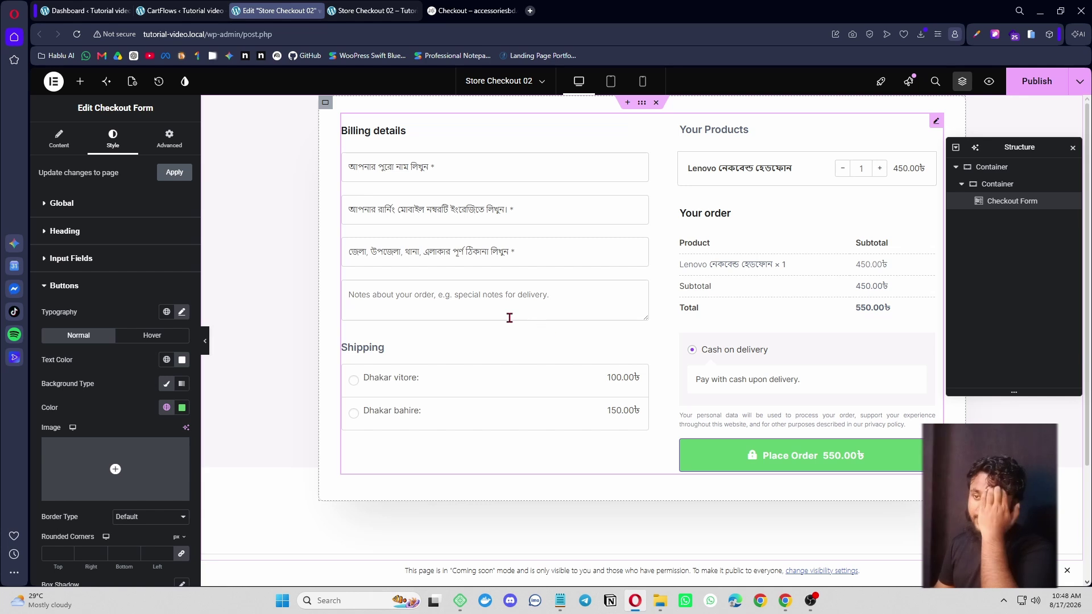
click(83, 206)
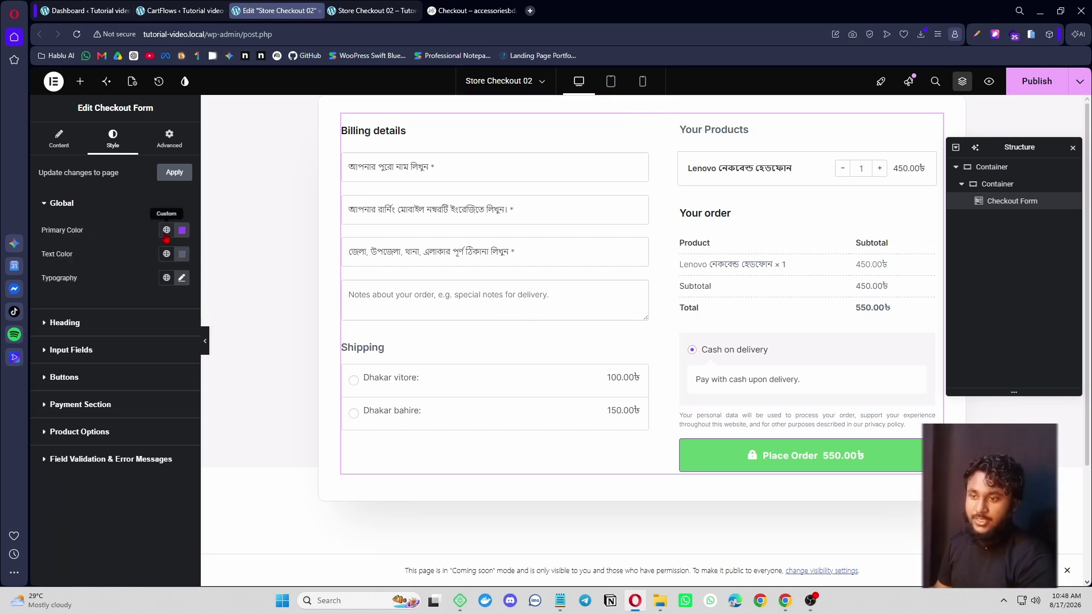
click(122, 320)
click(181, 257)
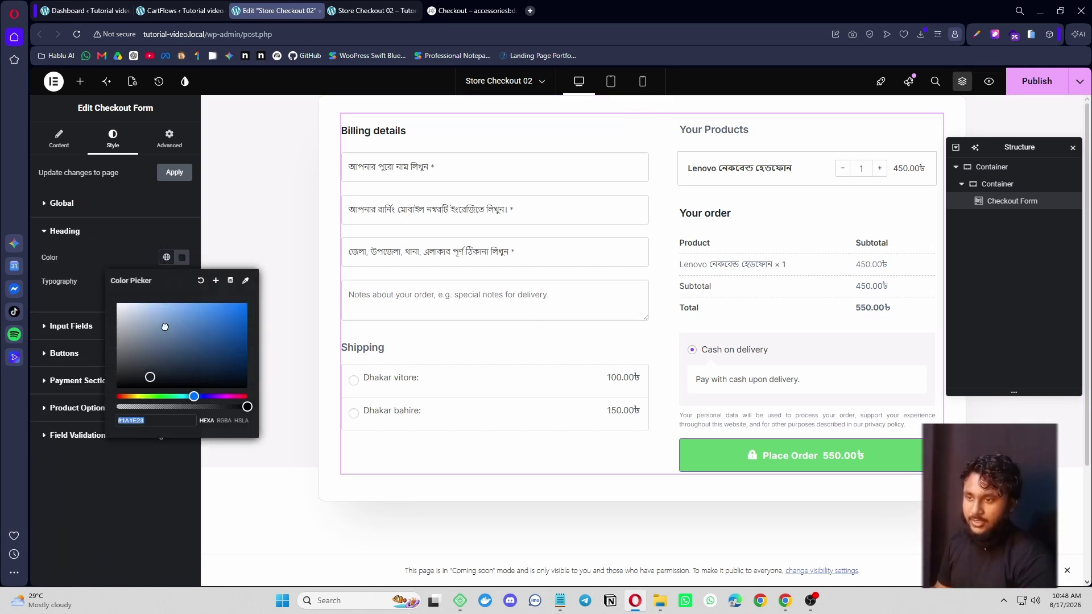
text(#348EFF)
drag(223, 283, 248, 311)
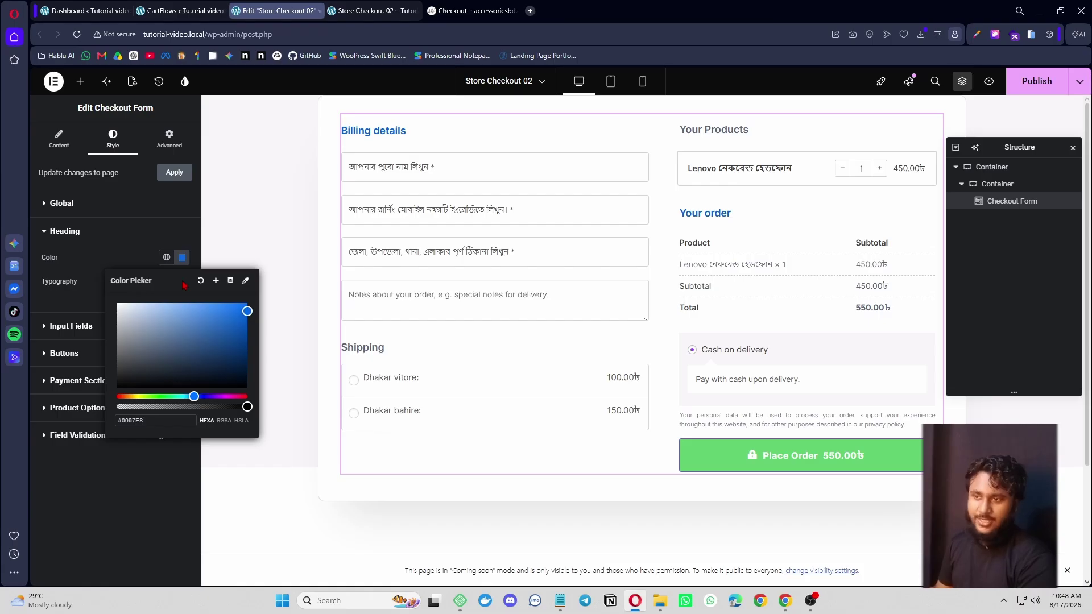
click(118, 235)
- Set the checkout heading typography size to 26 and select the outer container
click(119, 232)
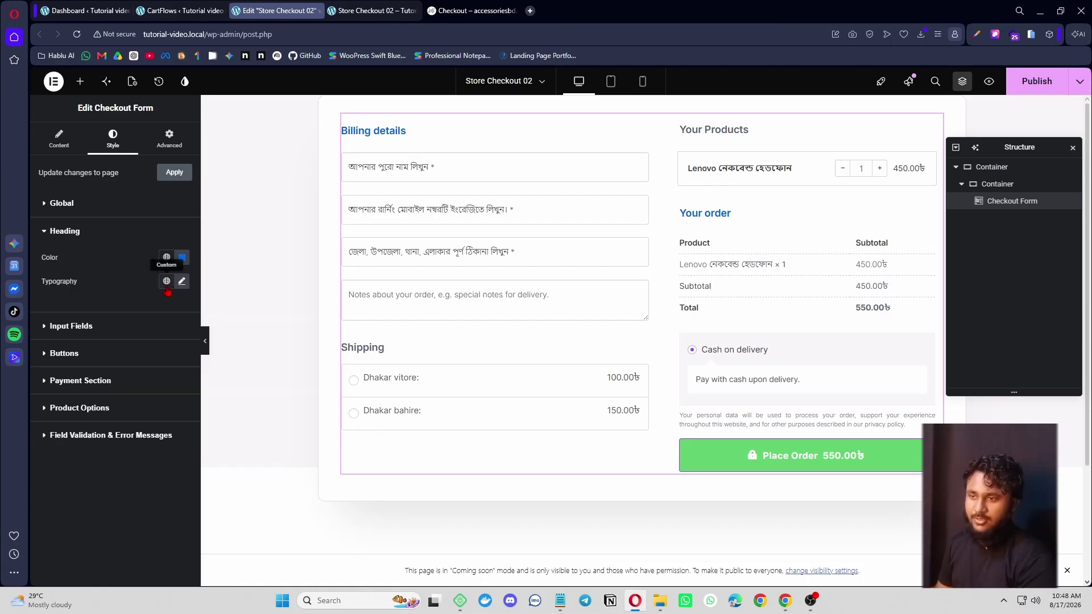
click(182, 281)
drag(58, 370, 62, 370)
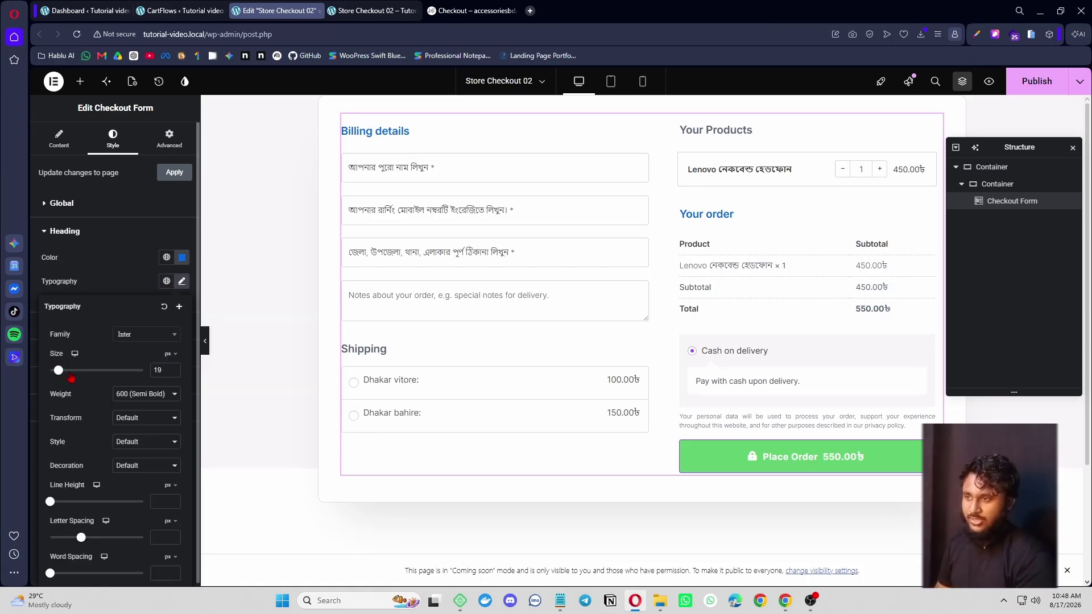
click(124, 267)
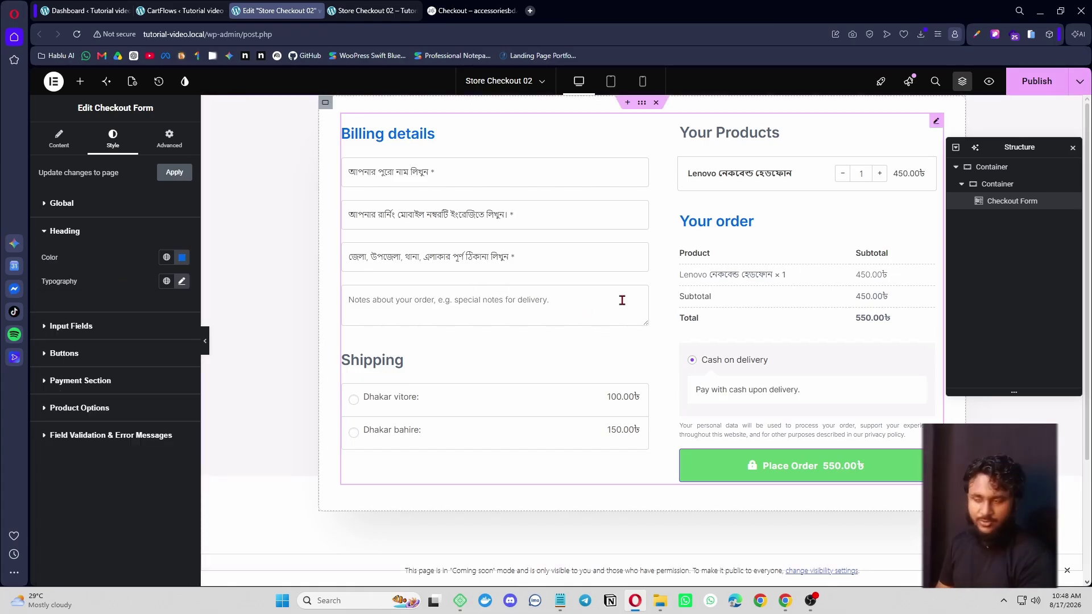
click(641, 103)
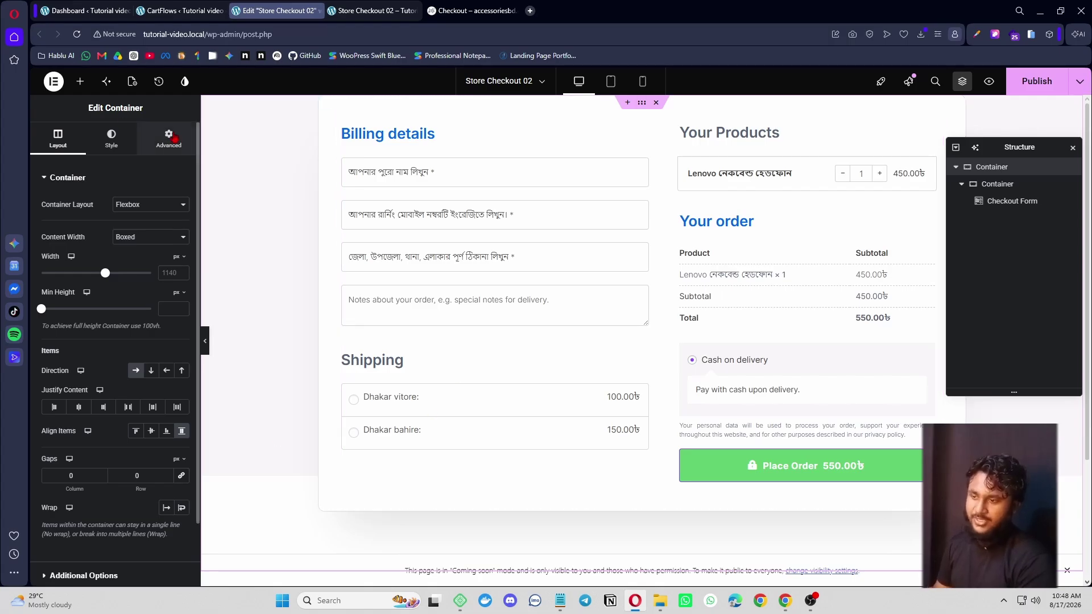
- Reset the padding of both the outer and inner checkout containers to 0
click(169, 138)
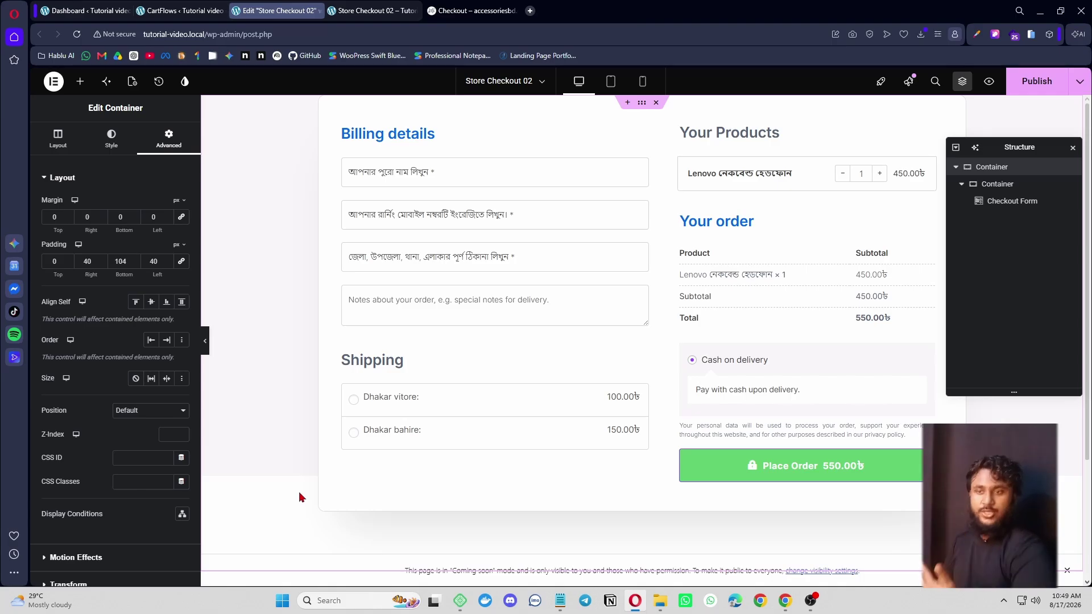
click(181, 263)
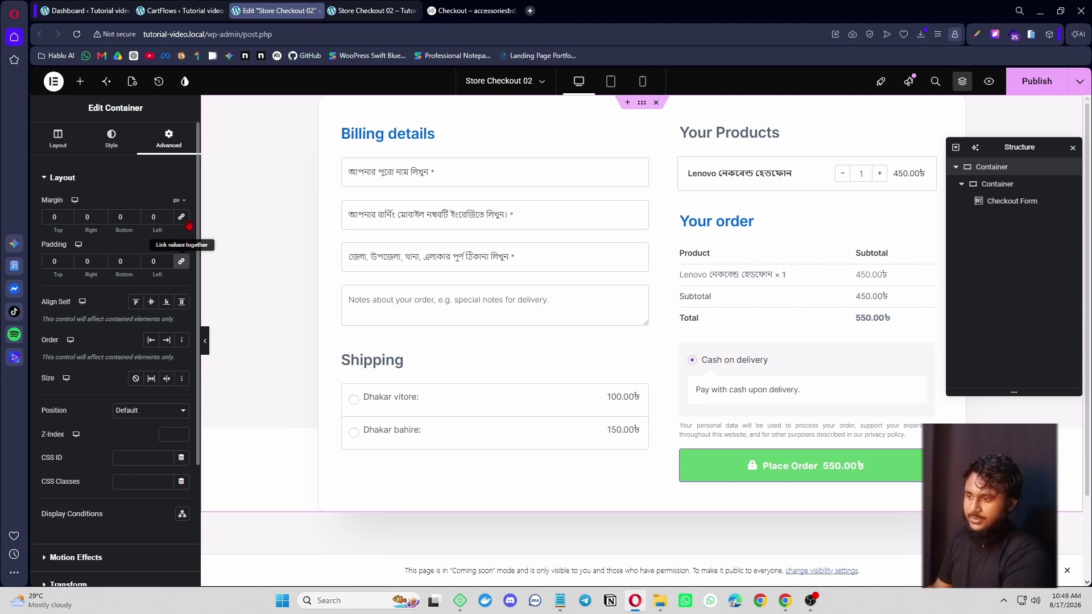
click(998, 184)
click(162, 140)
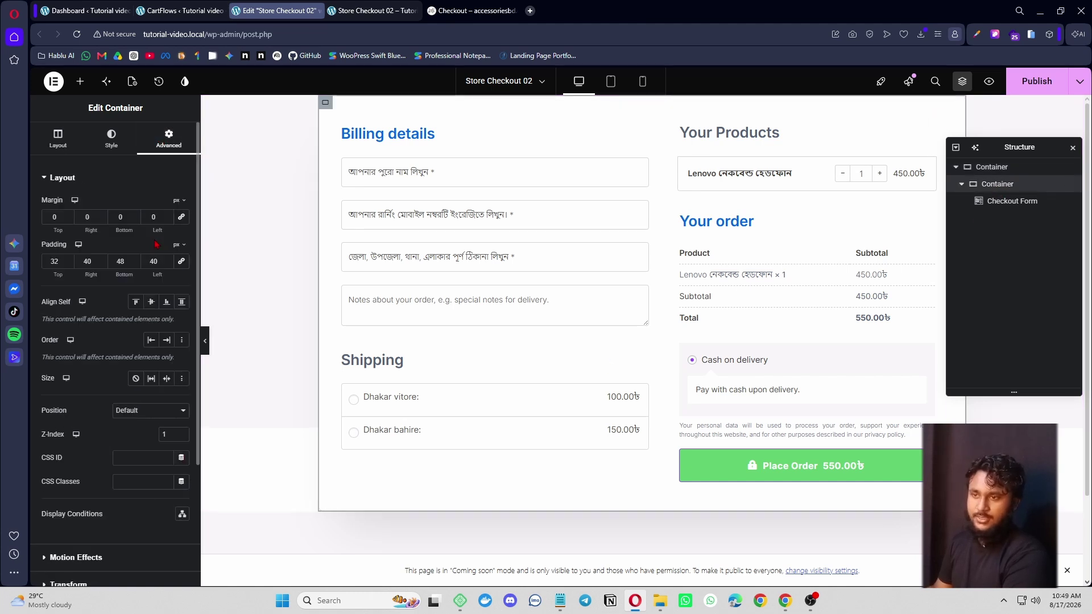
click(181, 264)
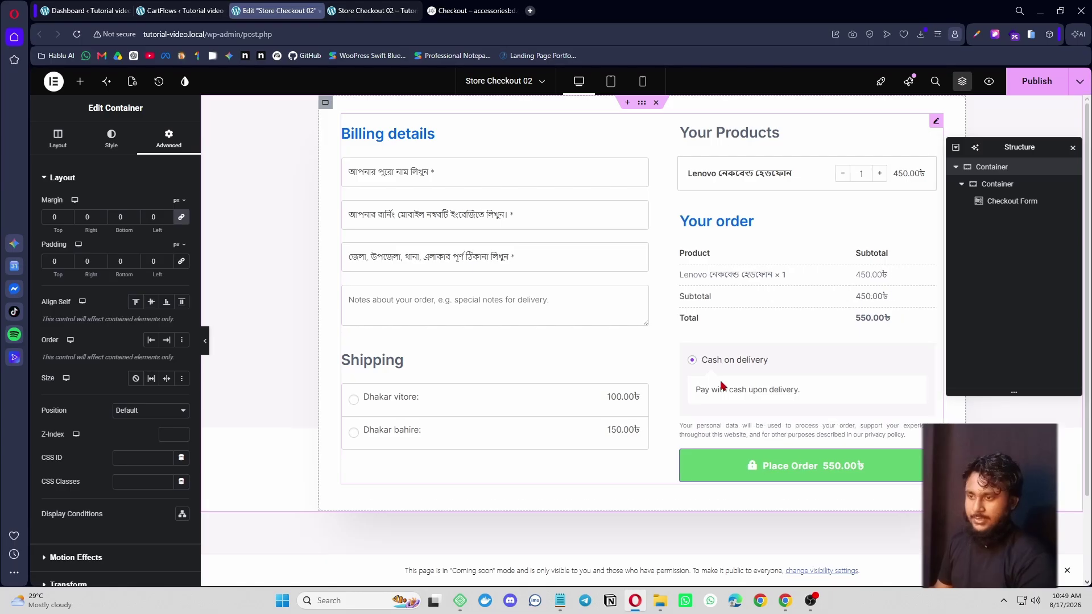
- Switch the container background from gradient to Classic
scroll(114, 296, down, 3)
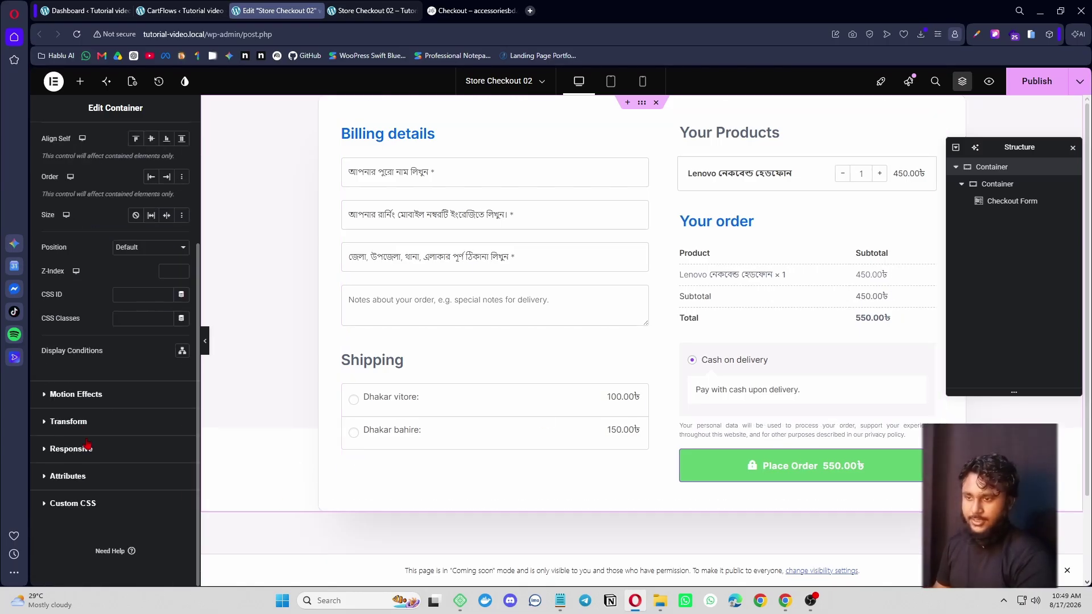
scroll(114, 280, up, 3)
click(113, 147)
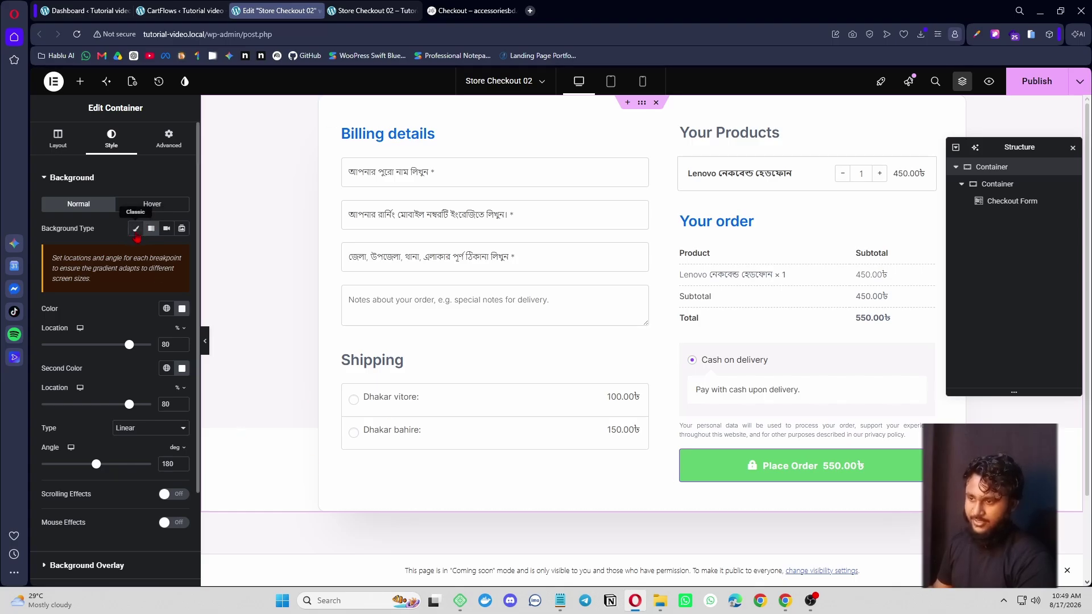
click(136, 228)
scroll(282, 441, down, 3)
scroll(293, 462, up, 3)
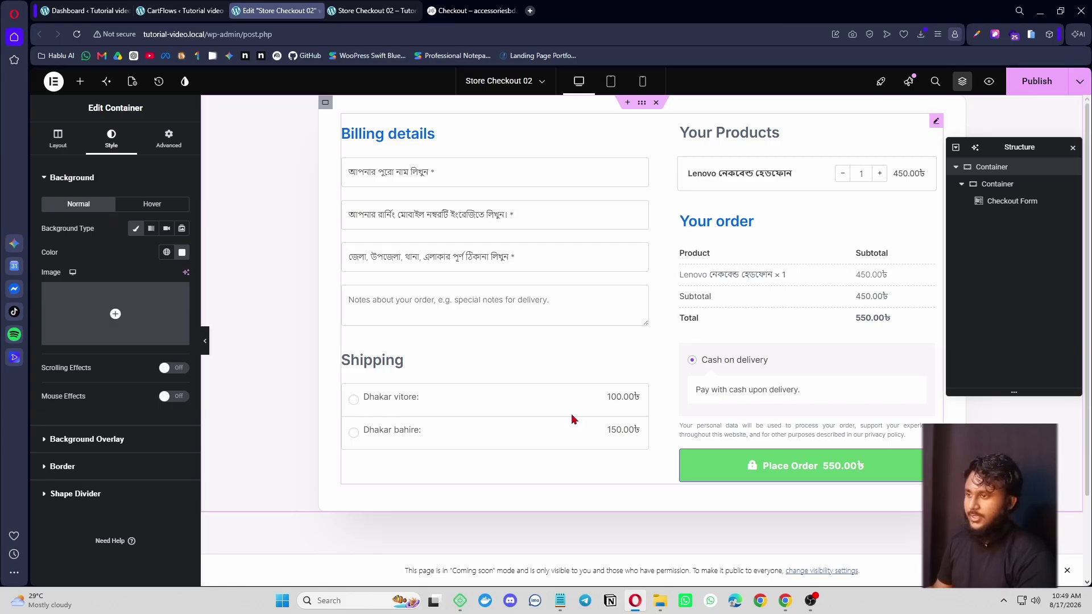
- Check the live landing page, then add an empty section above the checkout form
click(466, 11)
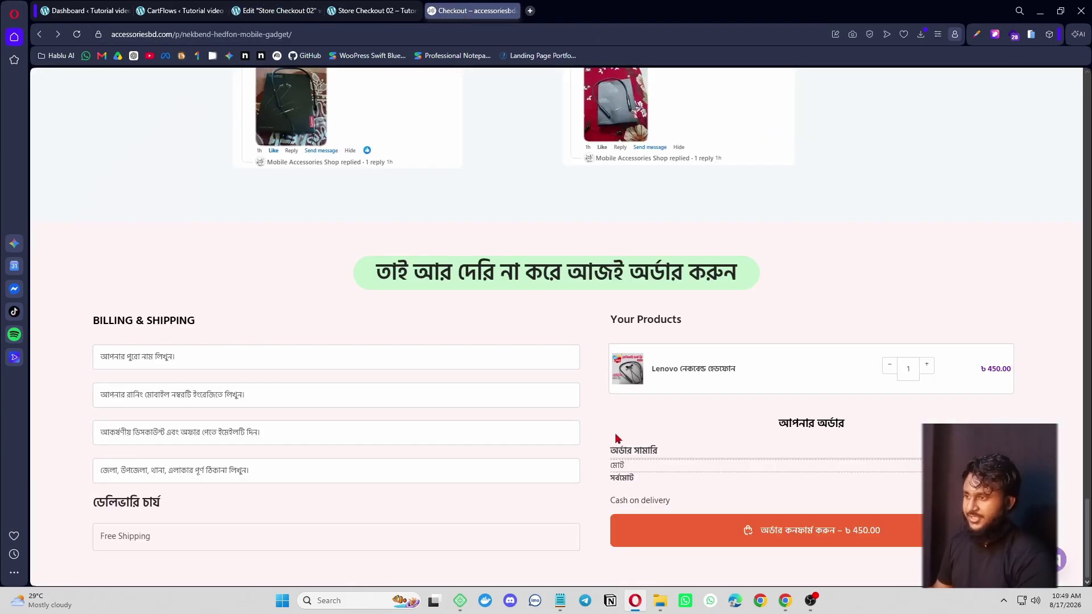
scroll(950, 133, up, 15)
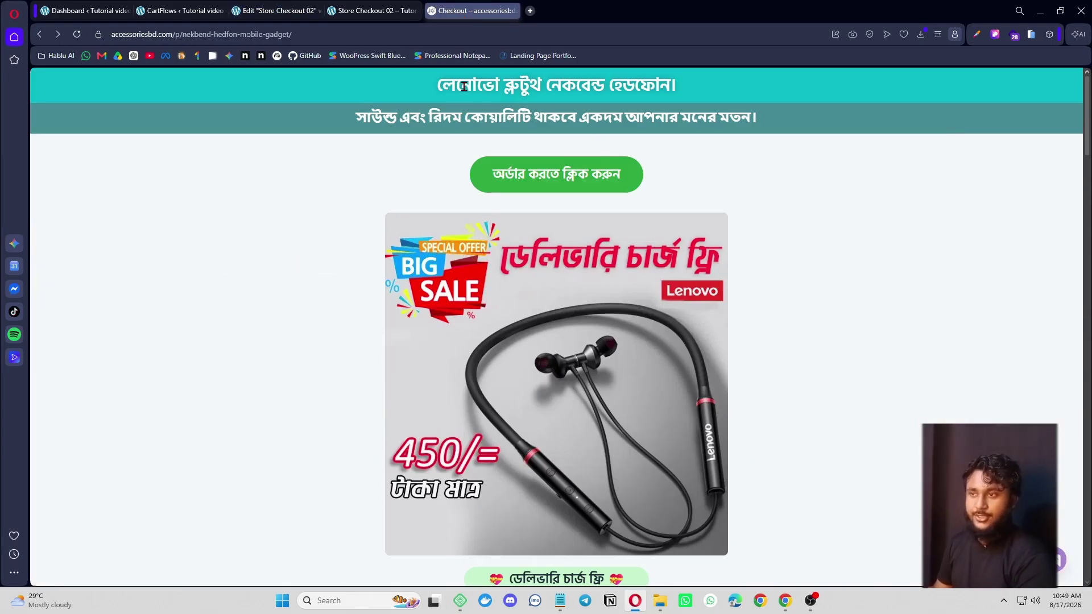
click(276, 10)
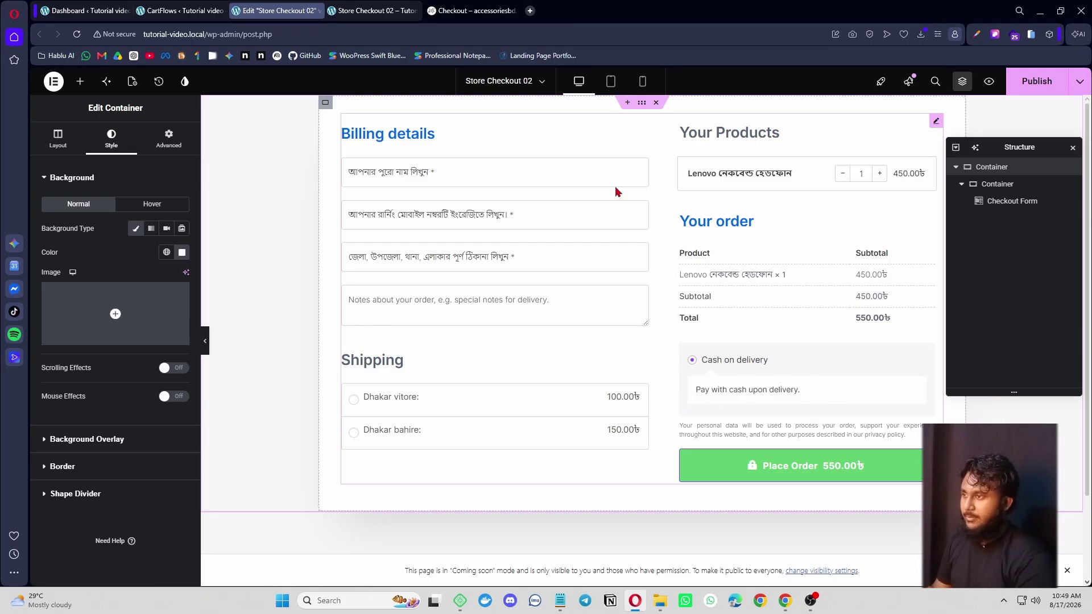
click(628, 102)
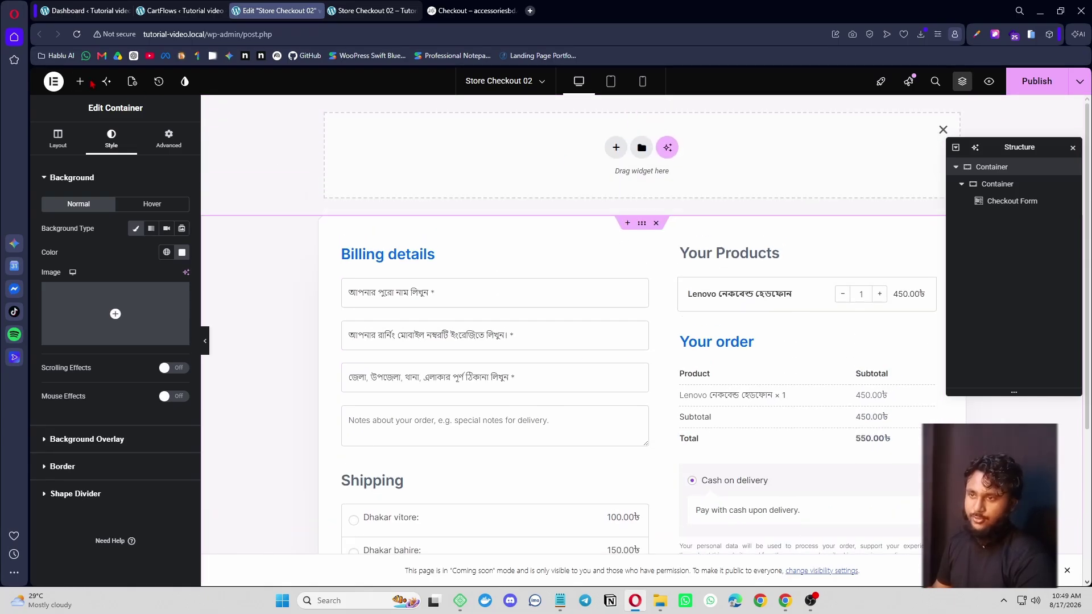
- Place a container holding a Heading widget in the new top section
click(80, 82)
text(con)
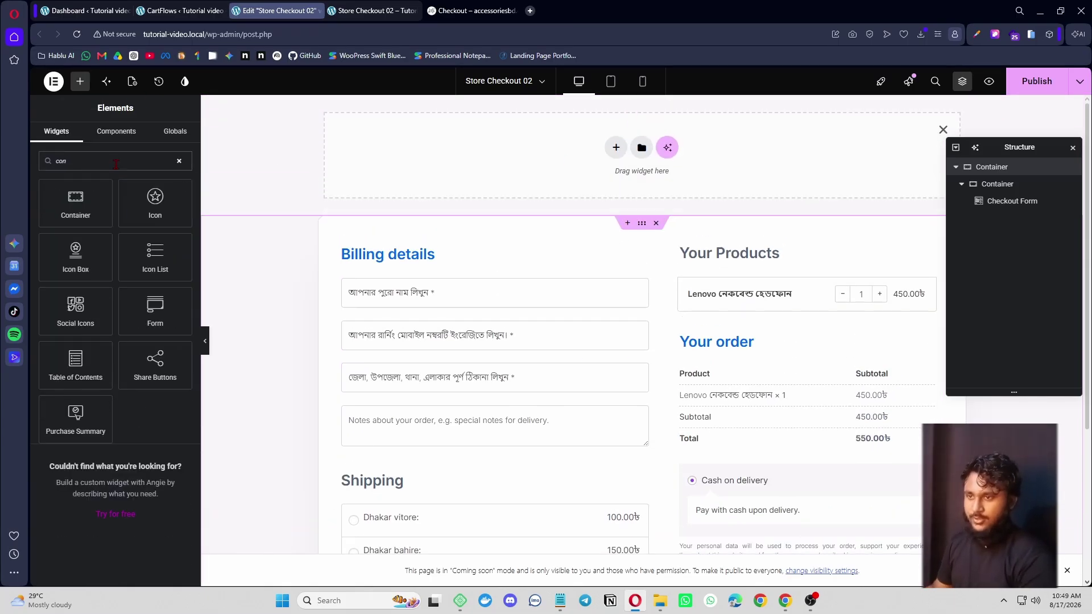
drag(75, 203, 490, 153)
click(80, 81)
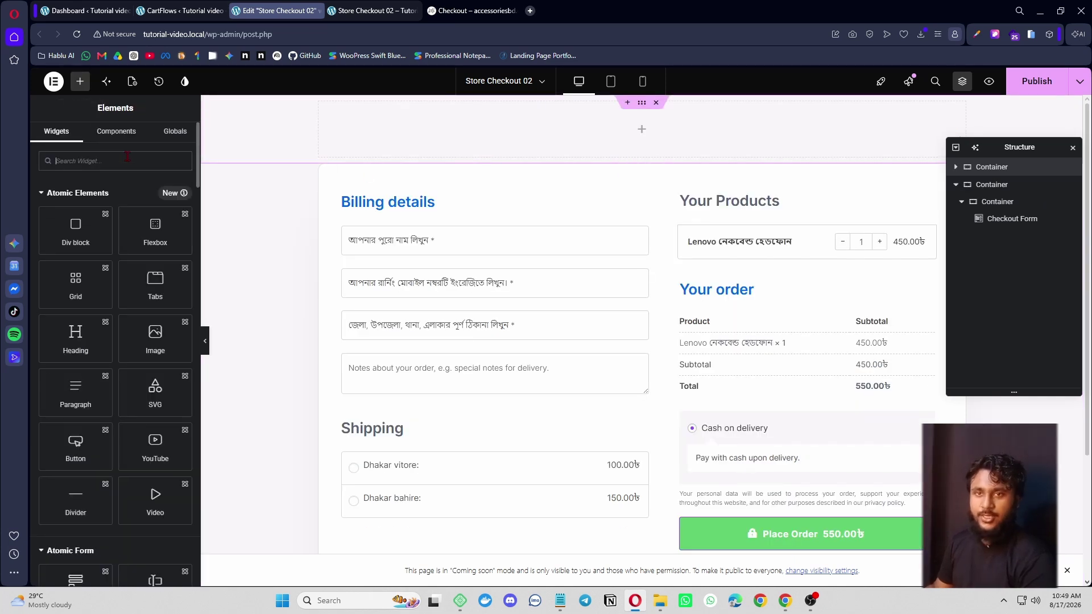
text(hea)
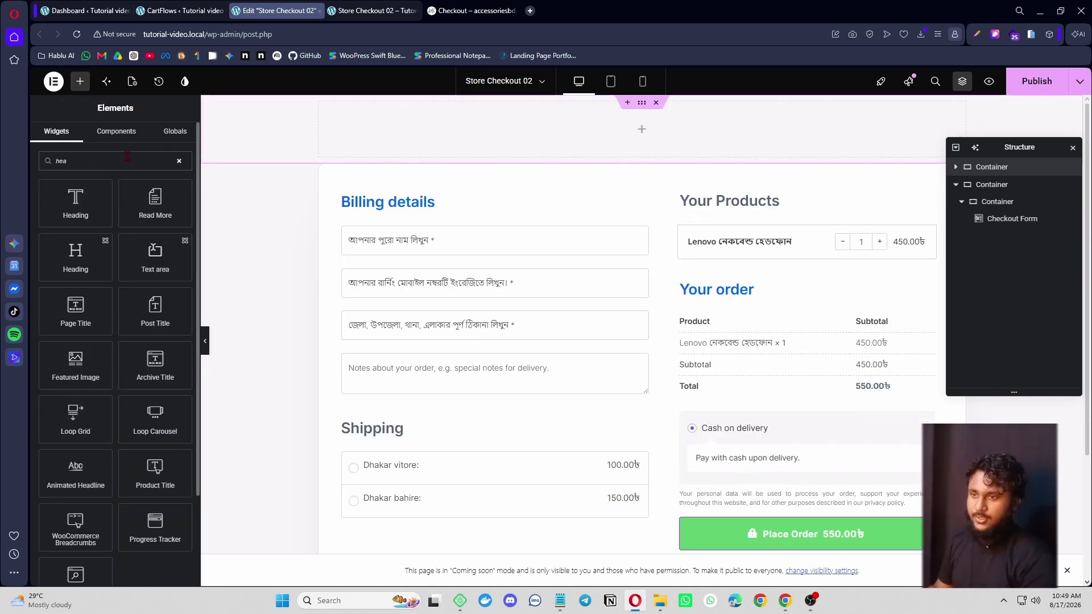
drag(76, 203, 569, 130)
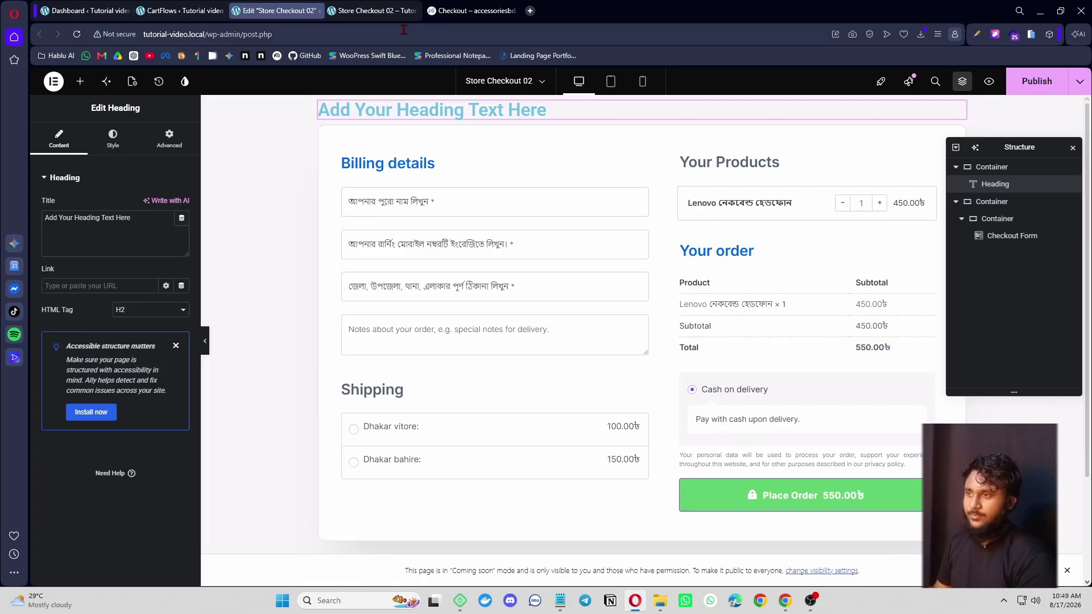
- Replace the heading text with the live page's title লেনোভো ব্লুটুথ নেকবেন্ড হেডফোন।
click(472, 10)
drag(437, 86, 703, 80)
key(ctrl+c)
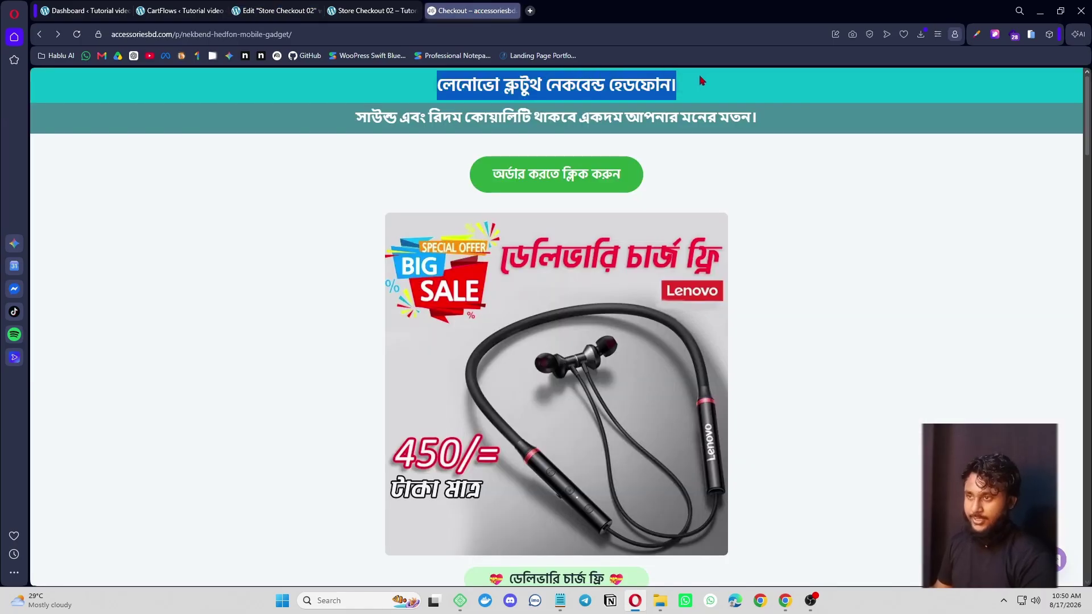
click(287, 7)
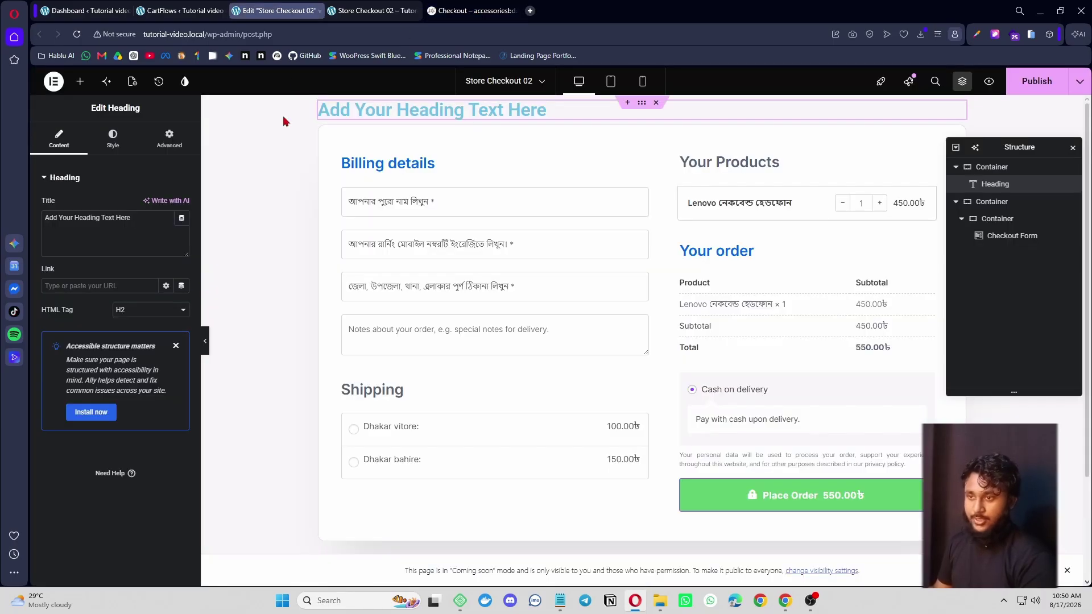
triple_click(133, 228)
key(ctrl+v)
- Sample the teal #0ABAC7 from the live page and apply it as the band's classic background
click(472, 11)
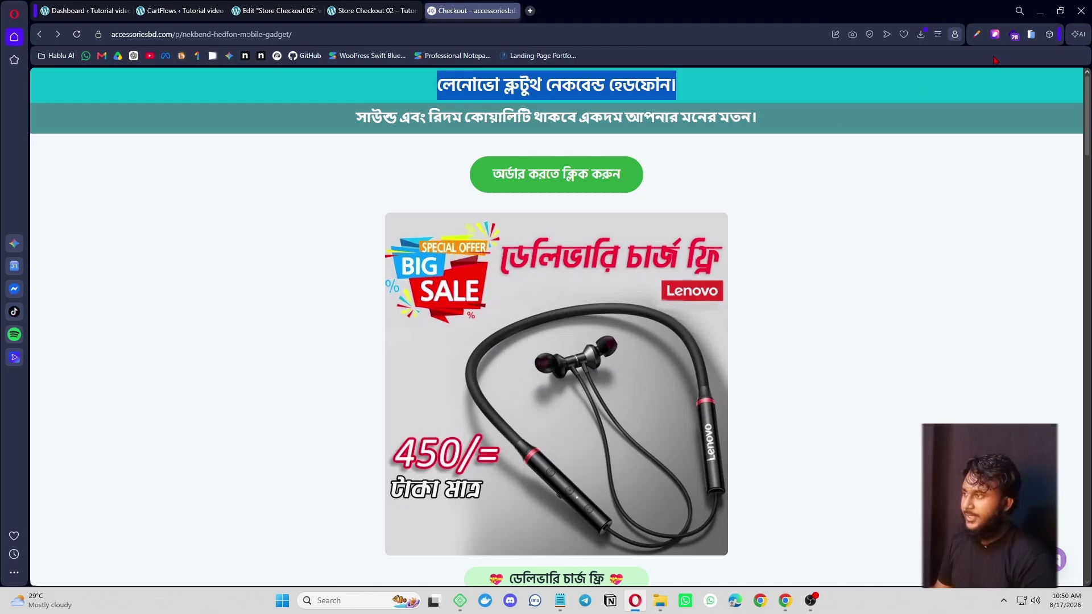
click(975, 36)
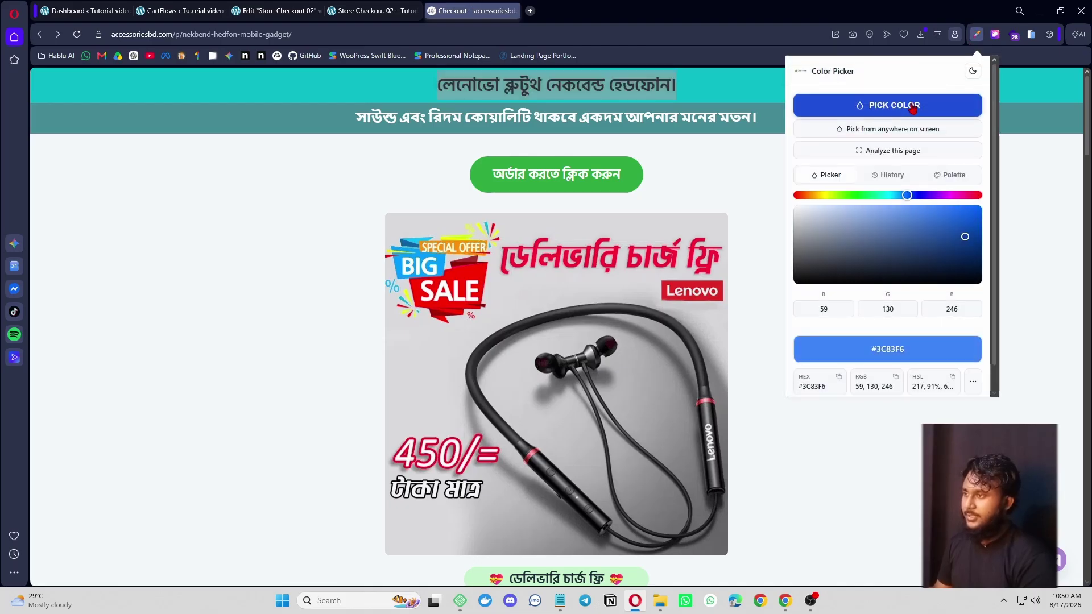
click(890, 103)
click(784, 87)
click(278, 10)
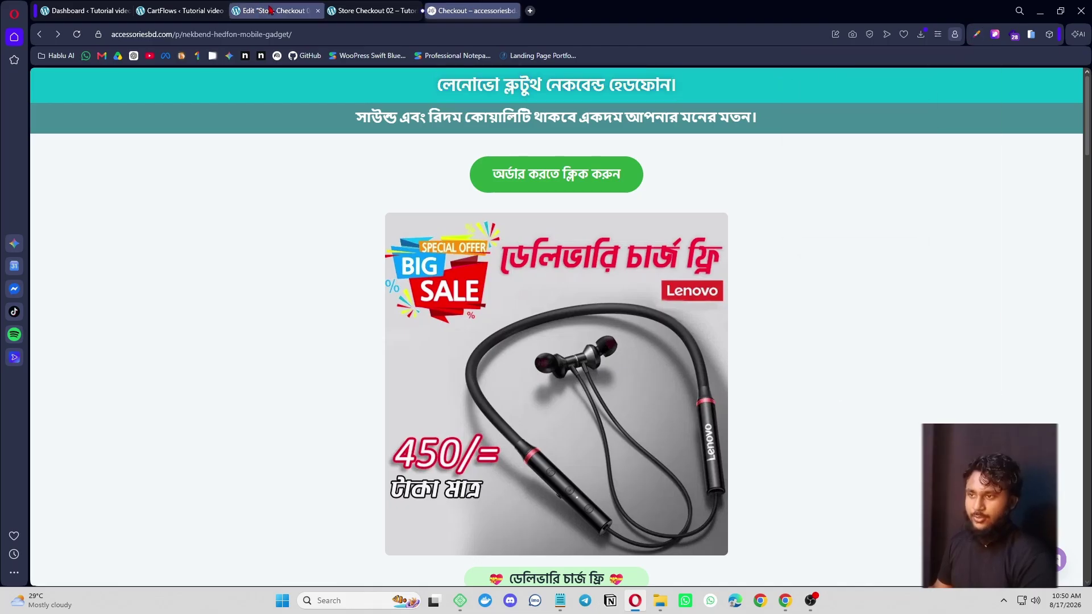
click(645, 123)
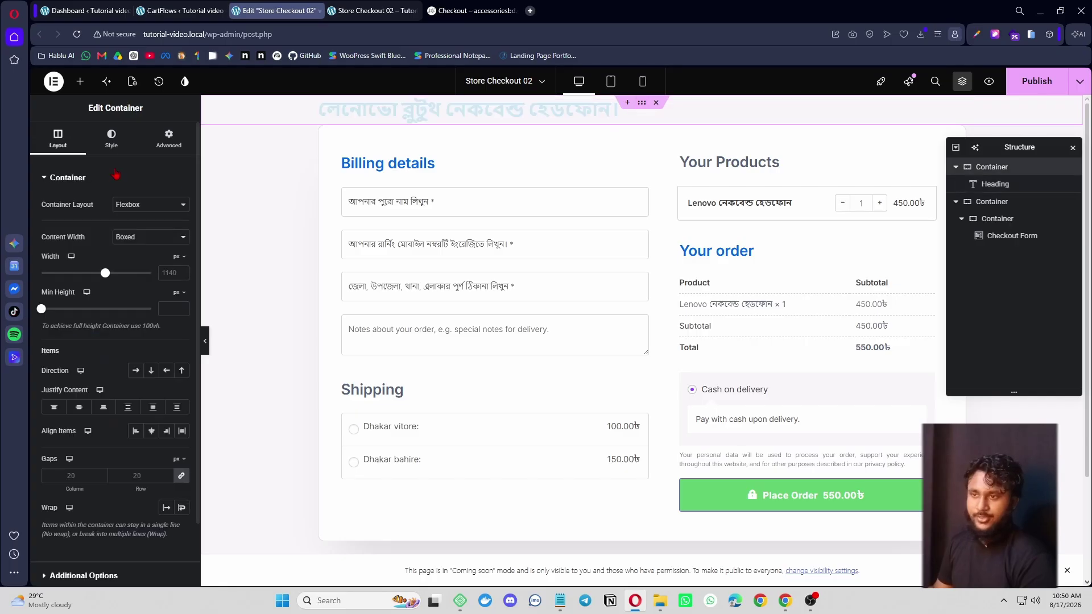
click(112, 138)
click(135, 228)
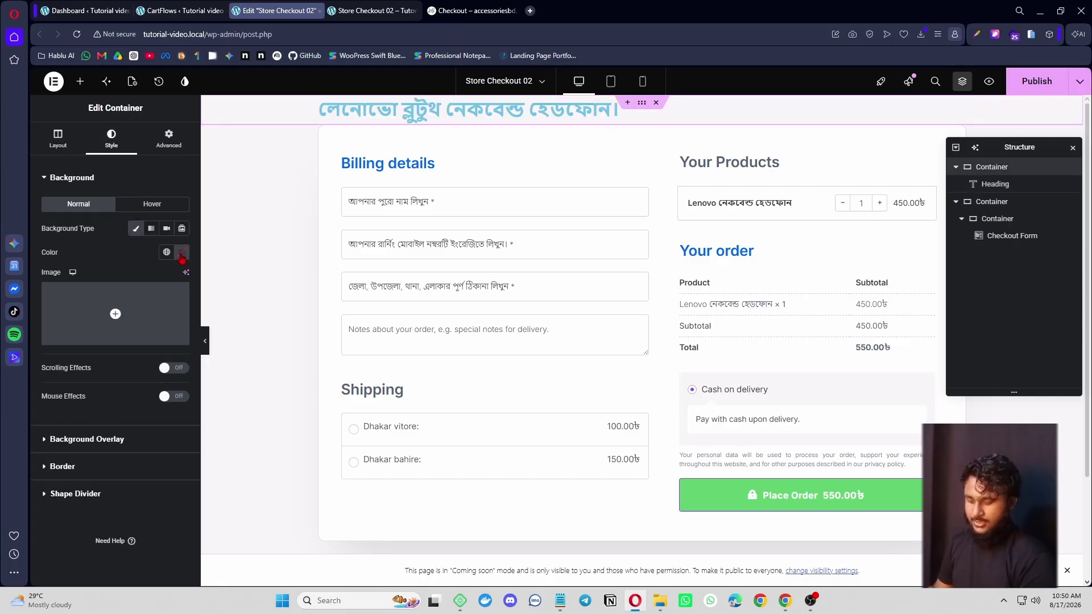
click(182, 252)
text(#0ABAC7)
- Center the heading and make its text white #FFFFFF
click(572, 105)
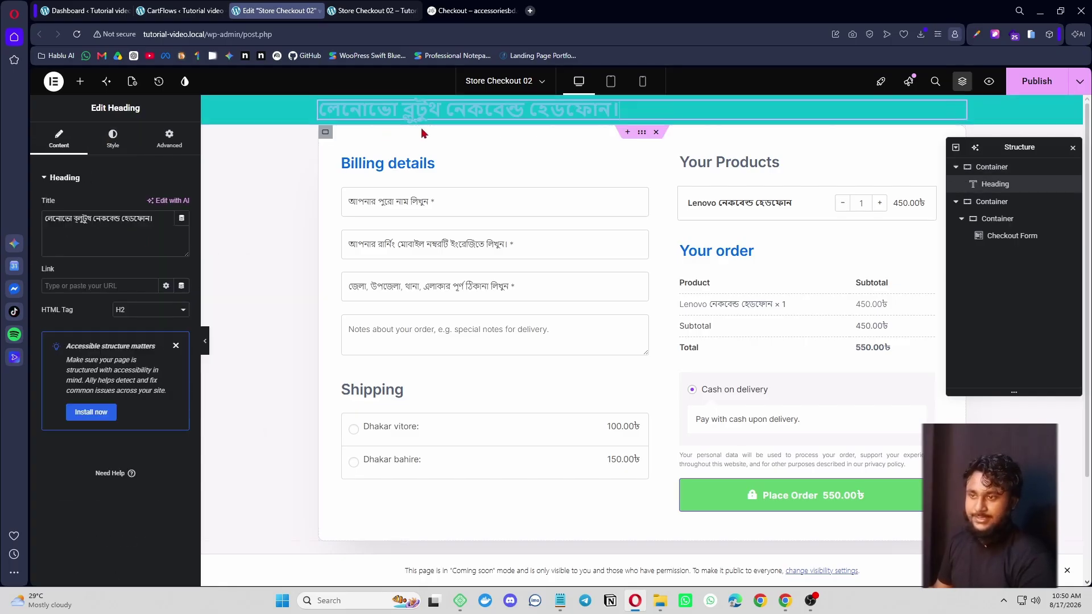
click(112, 138)
click(151, 206)
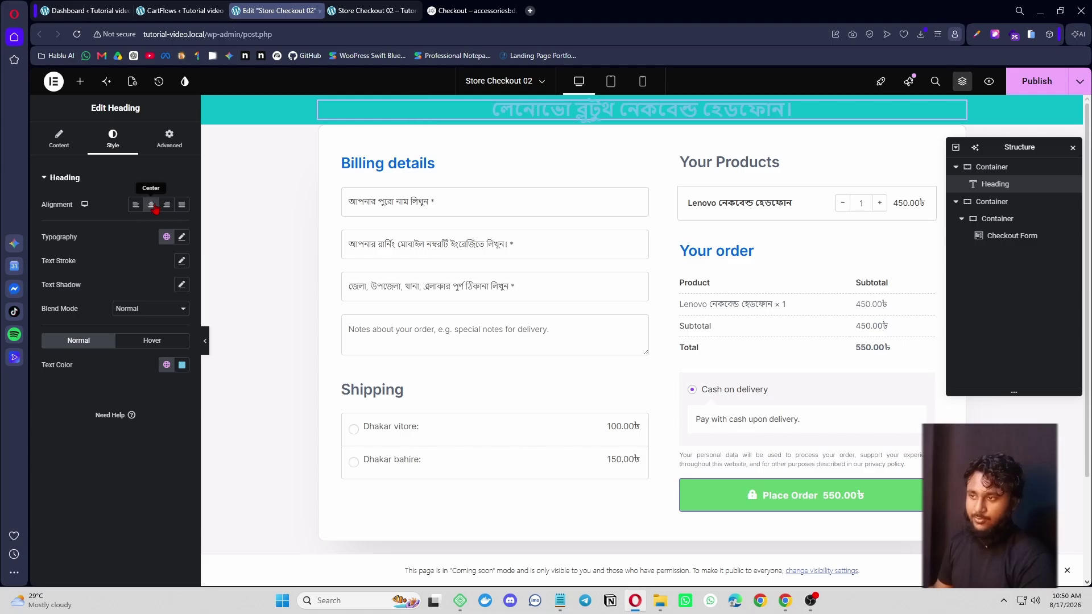
click(182, 365)
text(#FFFFFF)
click(89, 377)
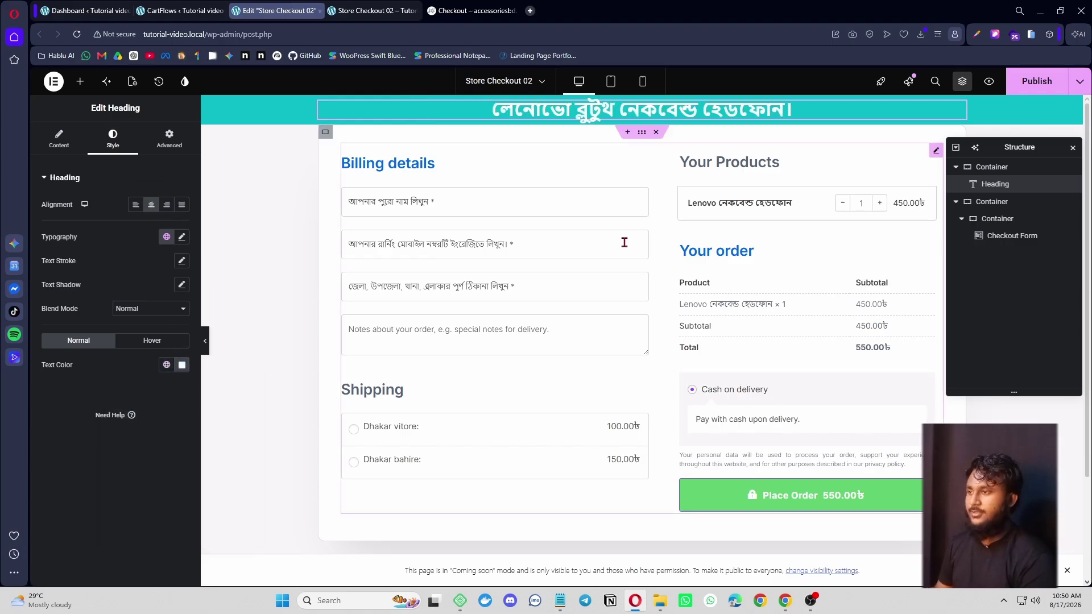
- Inspect the reference page heading's styling in developer tools
click(415, 8)
click(472, 10)
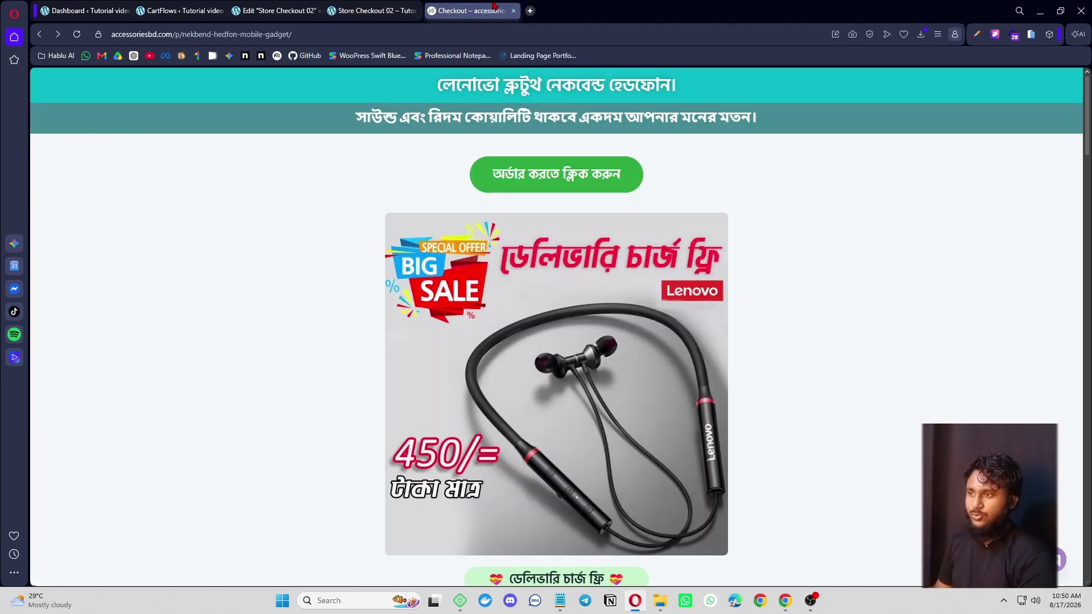
right_click(450, 85)
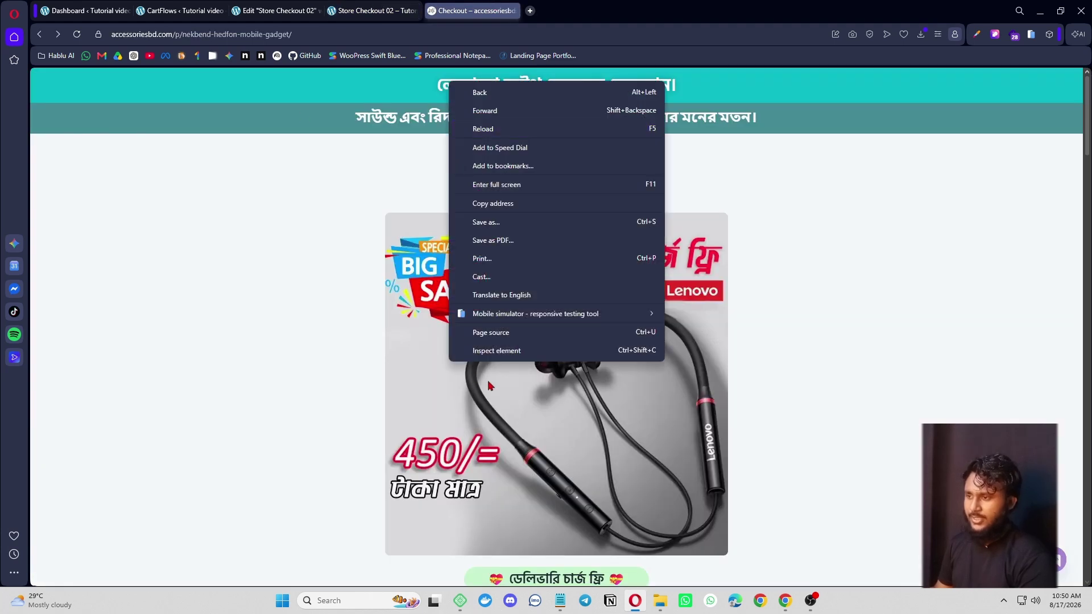
click(502, 361)
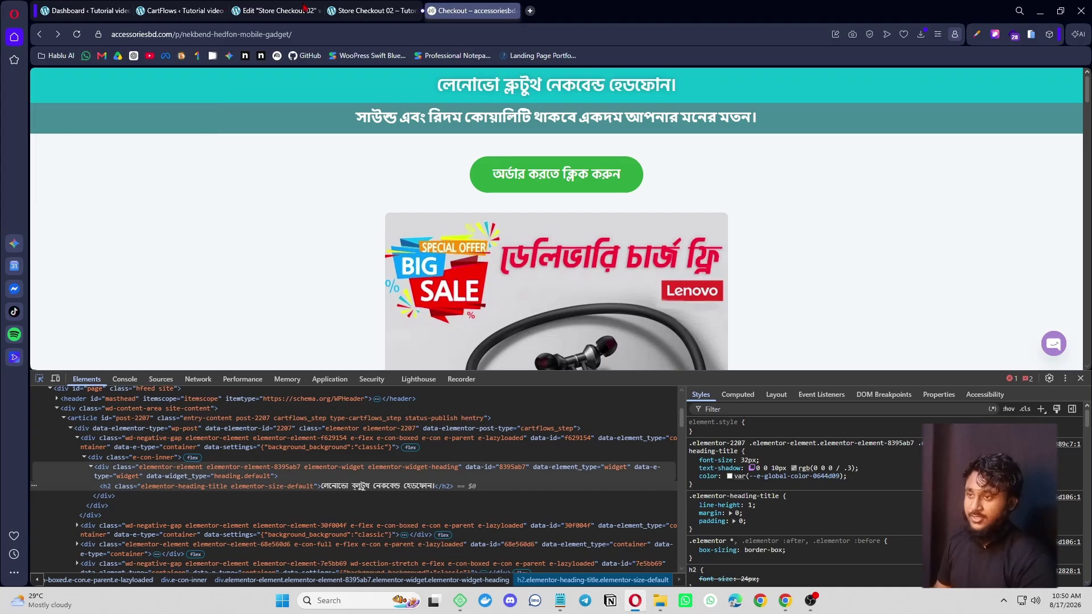
click(277, 11)
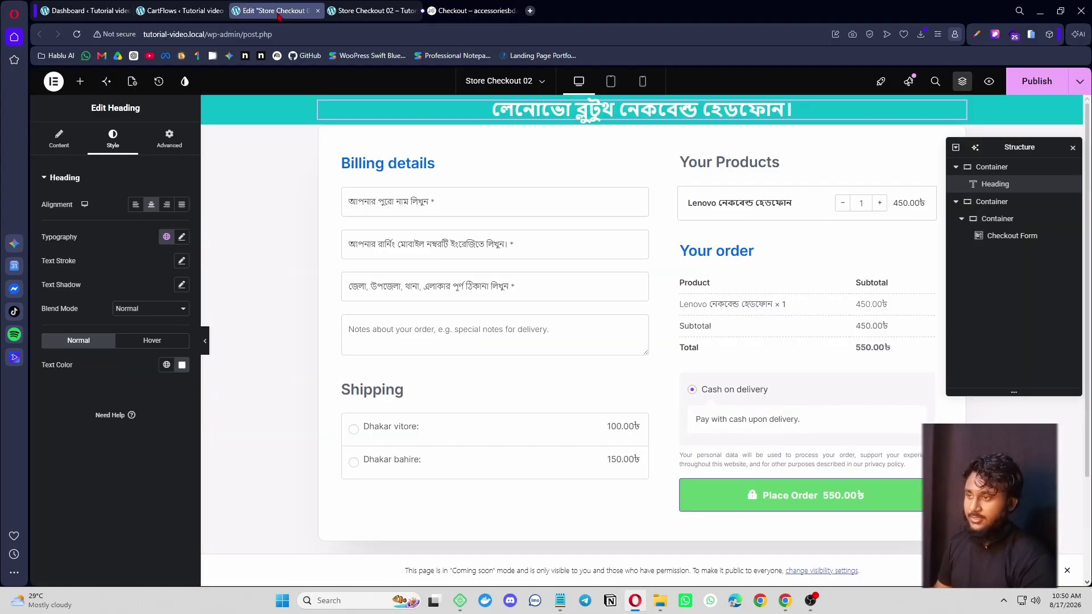
- Set the heading's font family to Hind Siliguri
click(182, 236)
click(167, 291)
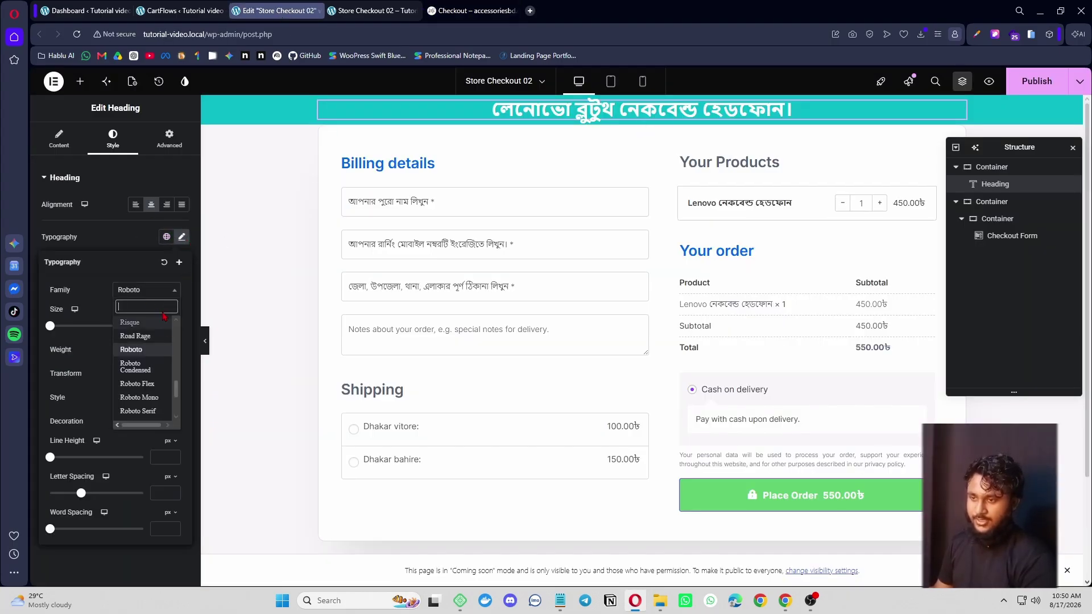
text(hin)
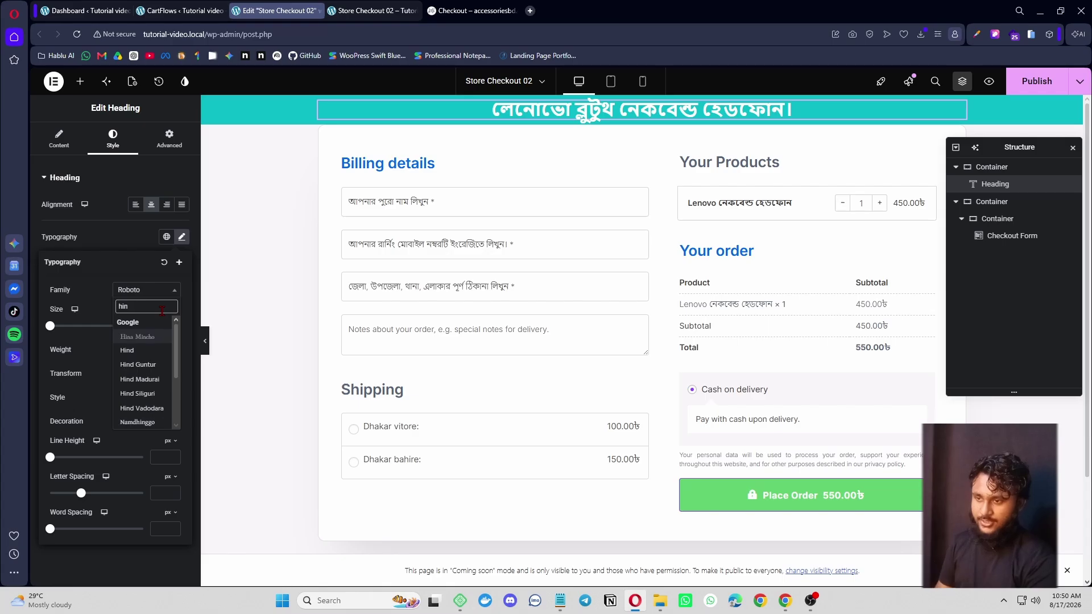
click(148, 394)
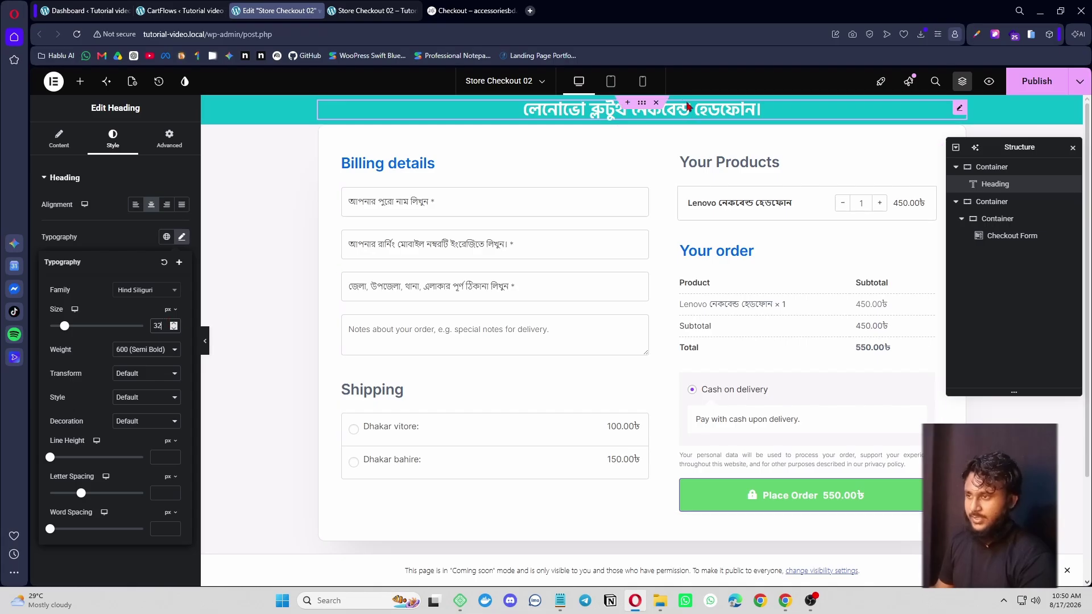
click(275, 225)
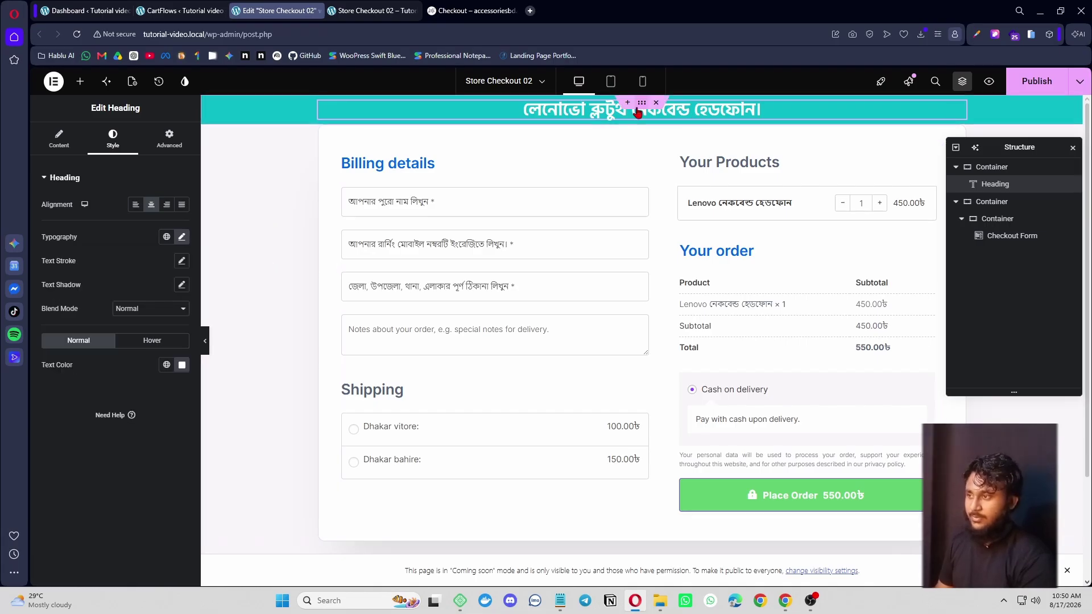
- Duplicate the heading band and select the second heading
right_click(642, 111)
click(668, 138)
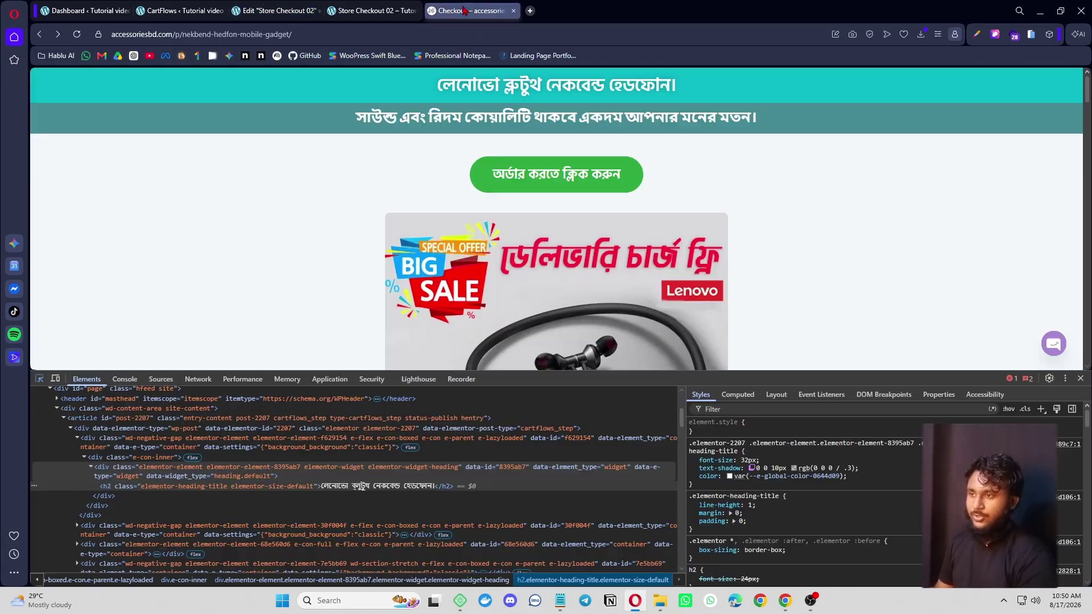
click(472, 10)
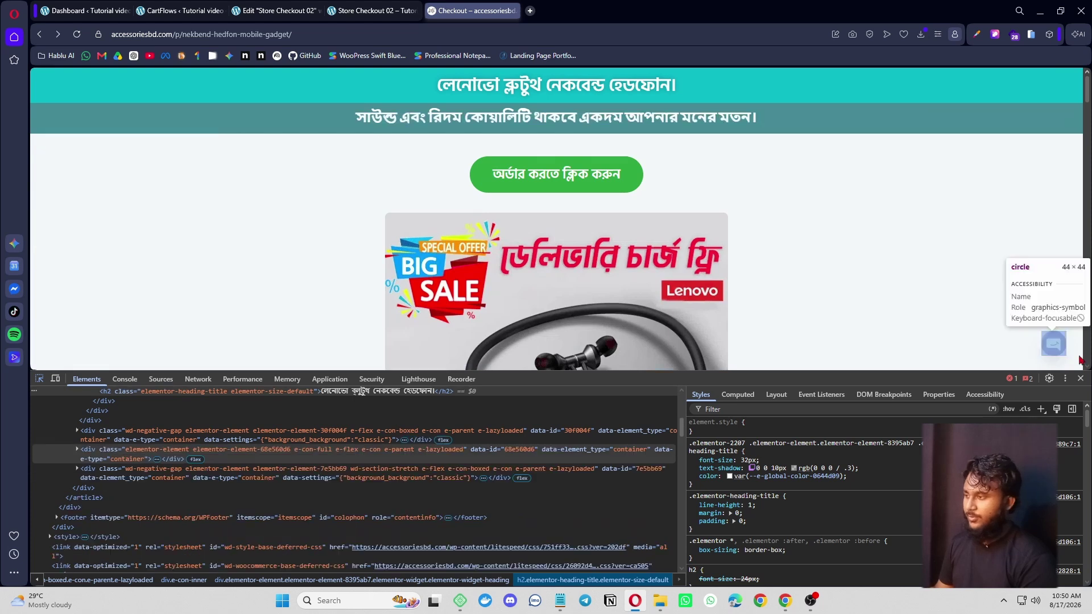
click(1081, 378)
click(276, 10)
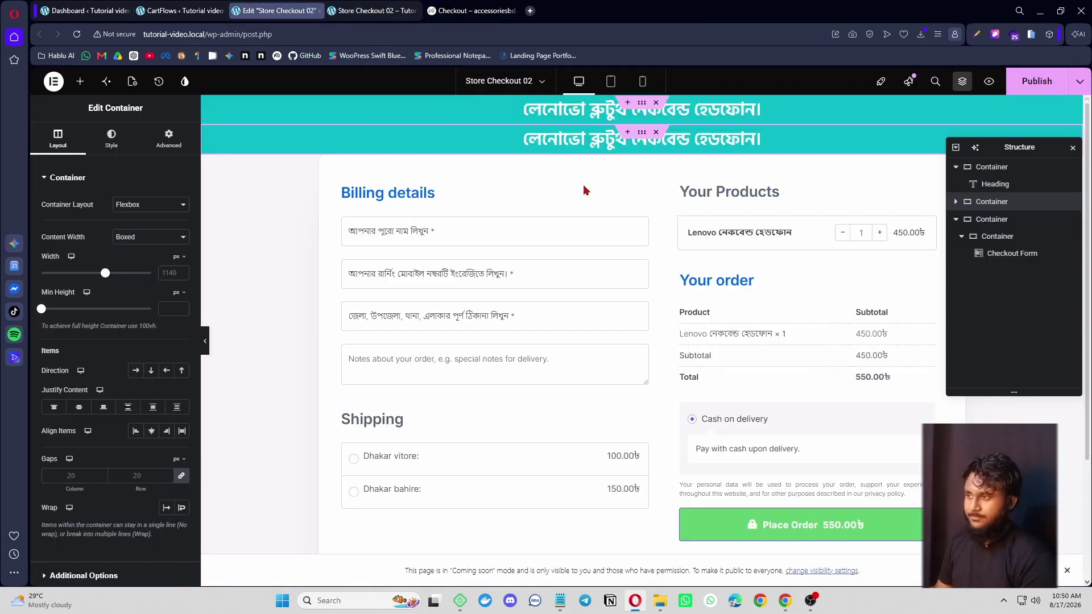
click(623, 139)
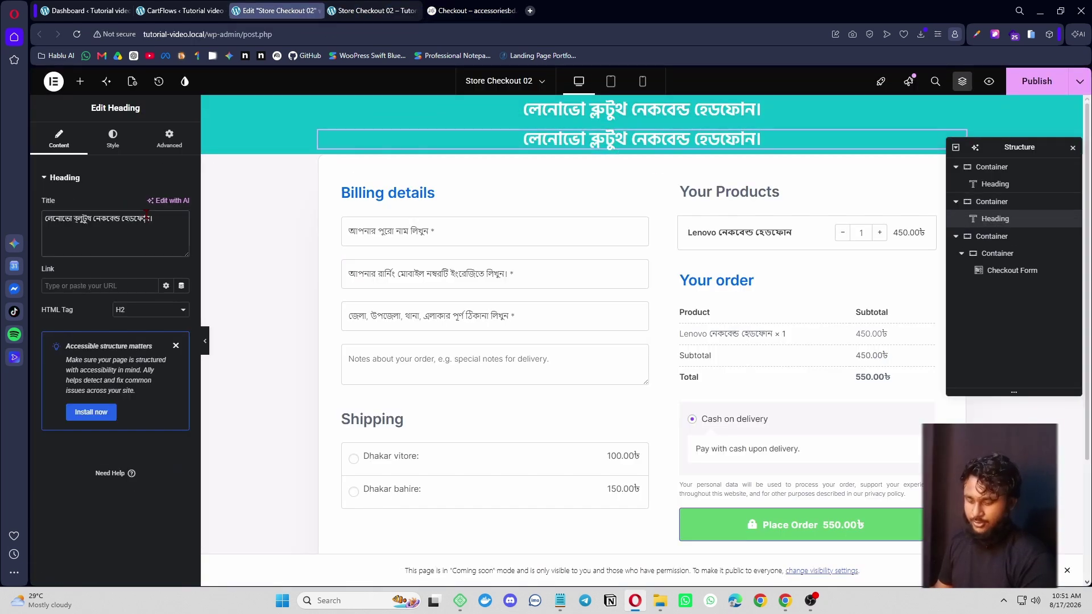
- Sample #468B94 from the reference page for the second band's background colour
click(471, 9)
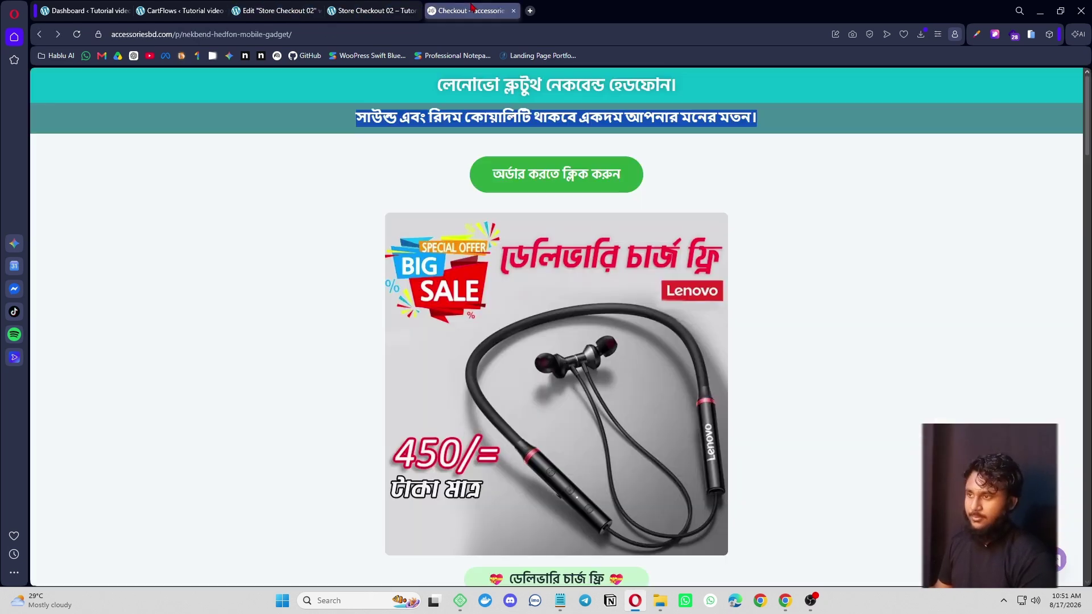
click(977, 34)
click(890, 105)
click(862, 121)
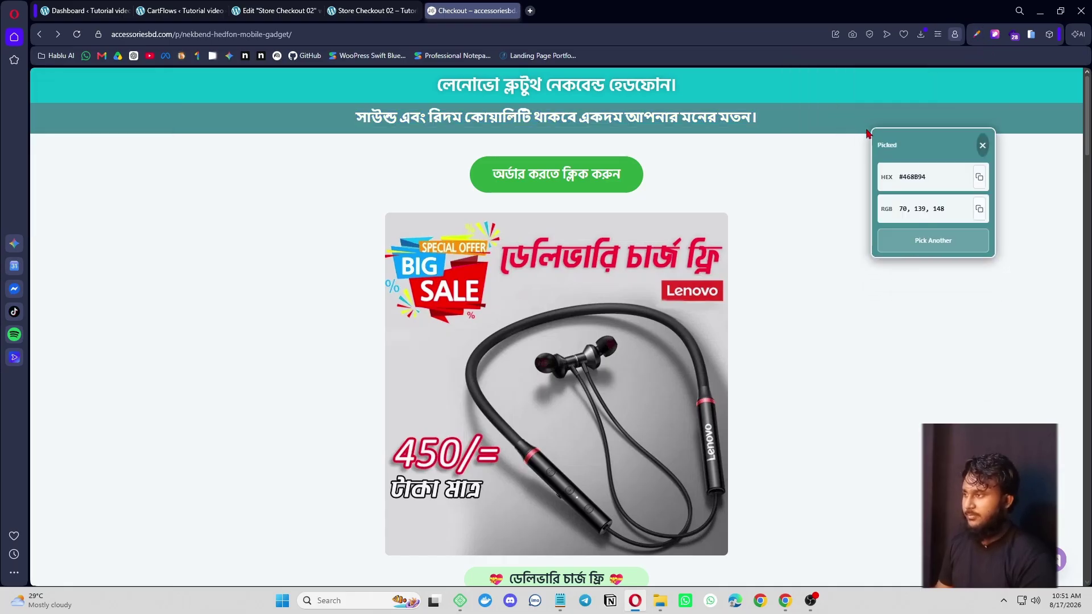
click(364, 10)
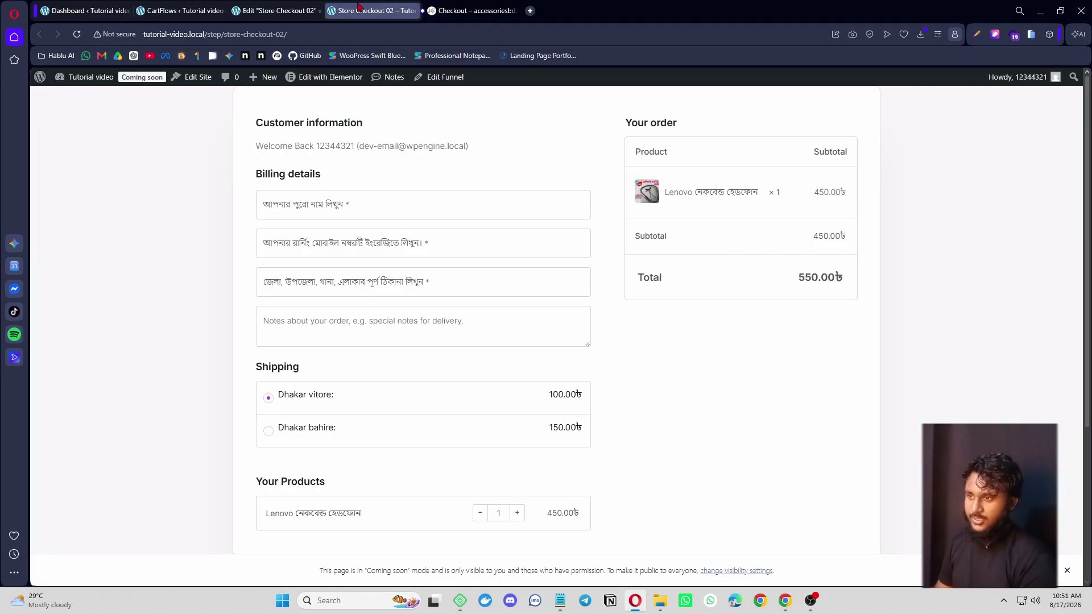
click(265, 12)
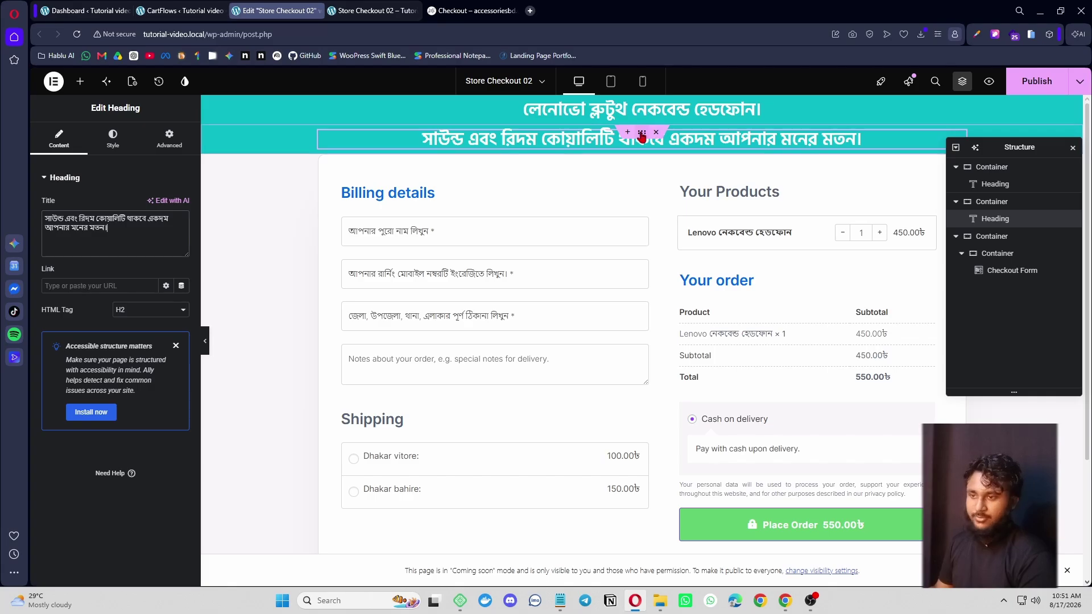
click(642, 133)
click(111, 138)
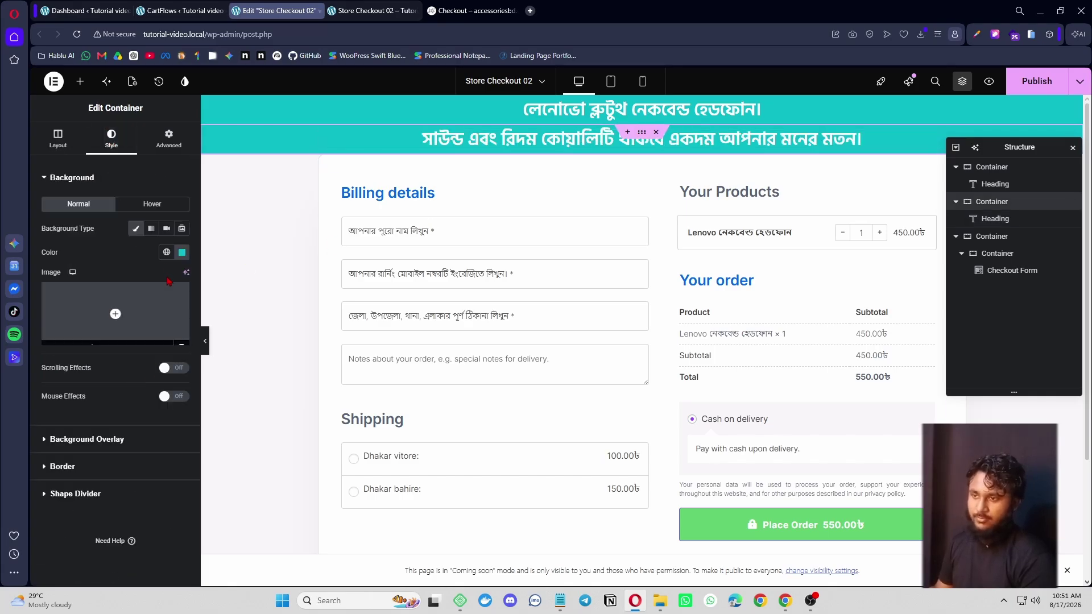
click(182, 252)
- Scroll through the reference page to review its sub-heading band
click(465, 10)
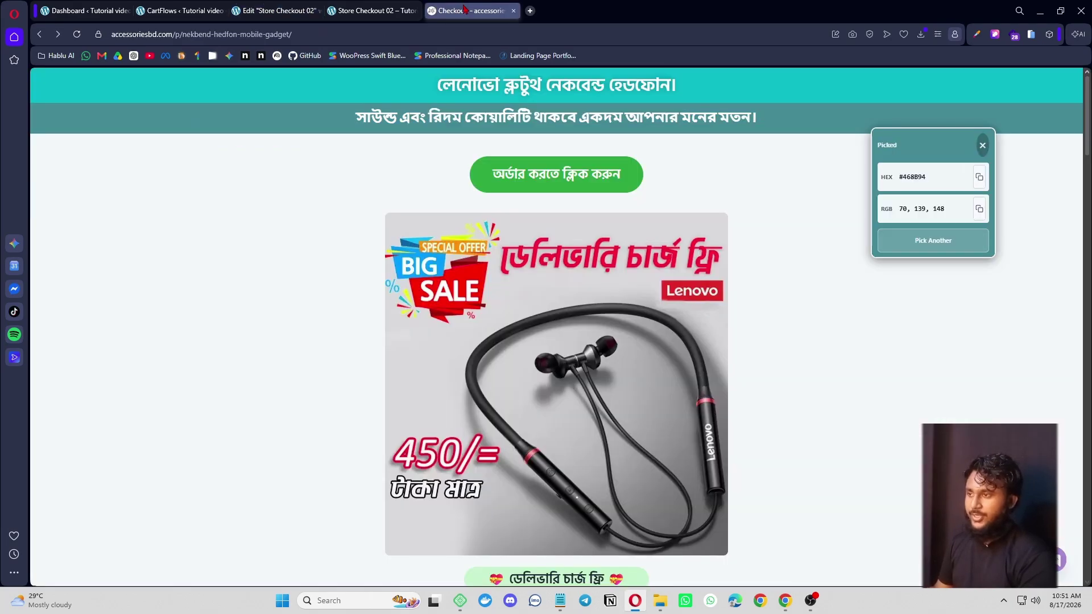
scroll(488, 416, down, 1)
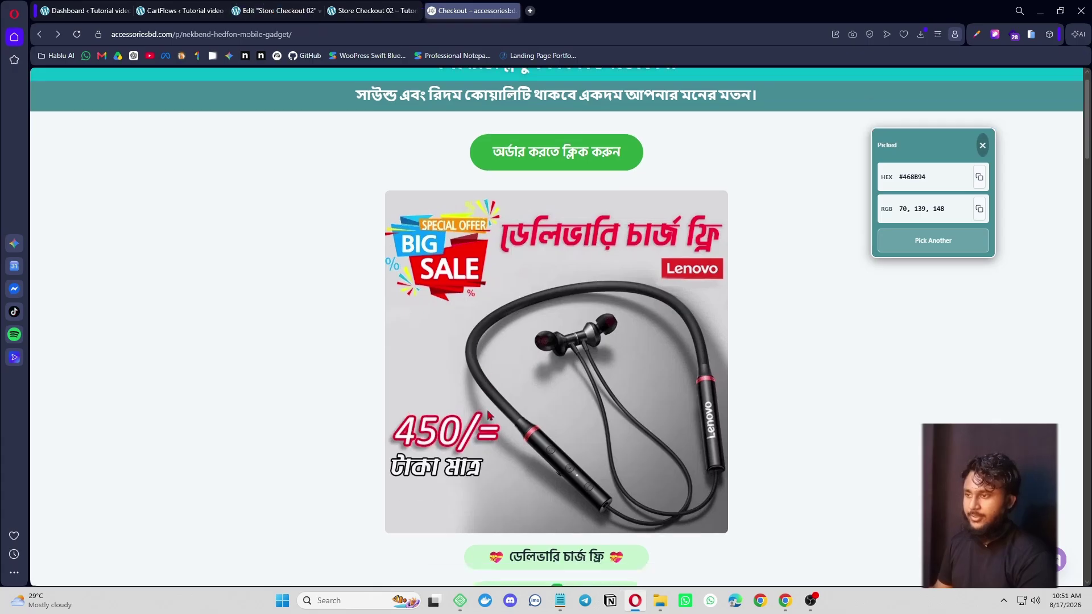
scroll(488, 415, down, 5)
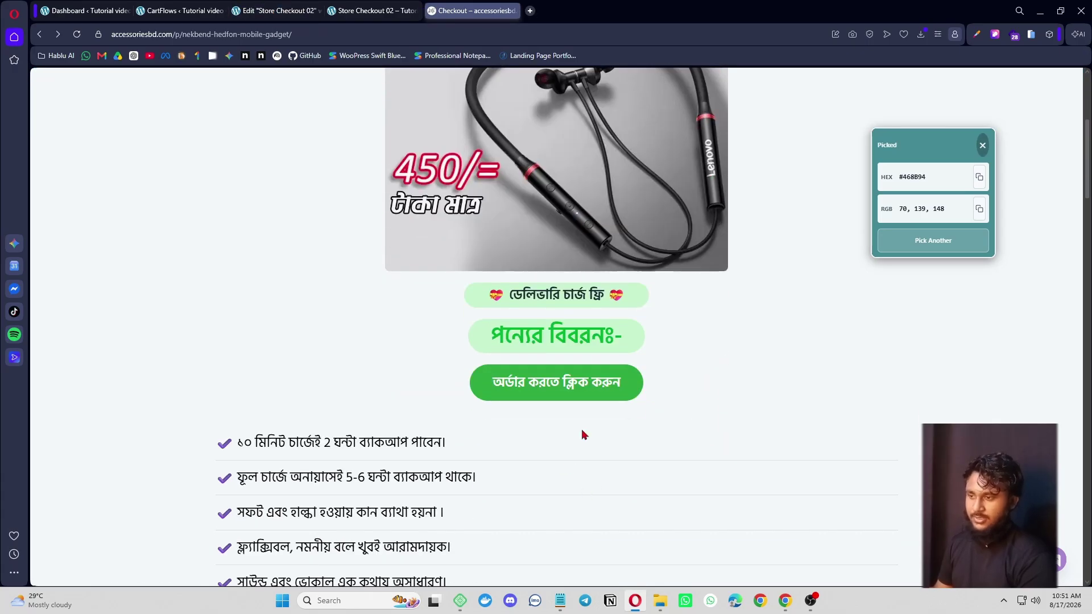
scroll(584, 435, down, 4)
scroll(424, 380, down, 4)
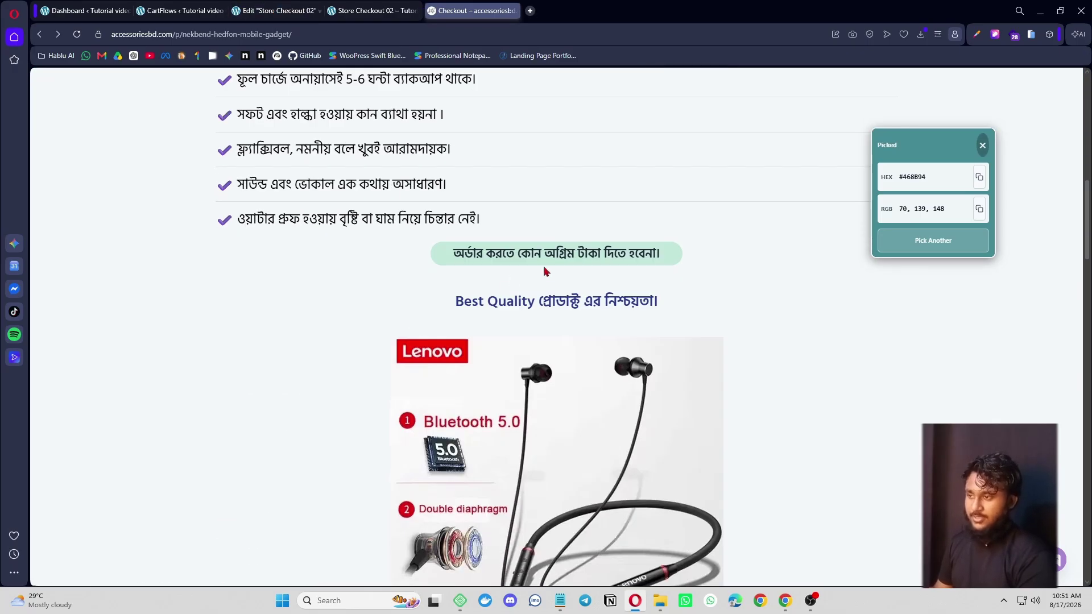
scroll(552, 296, down, 8)
scroll(544, 427, up, 10)
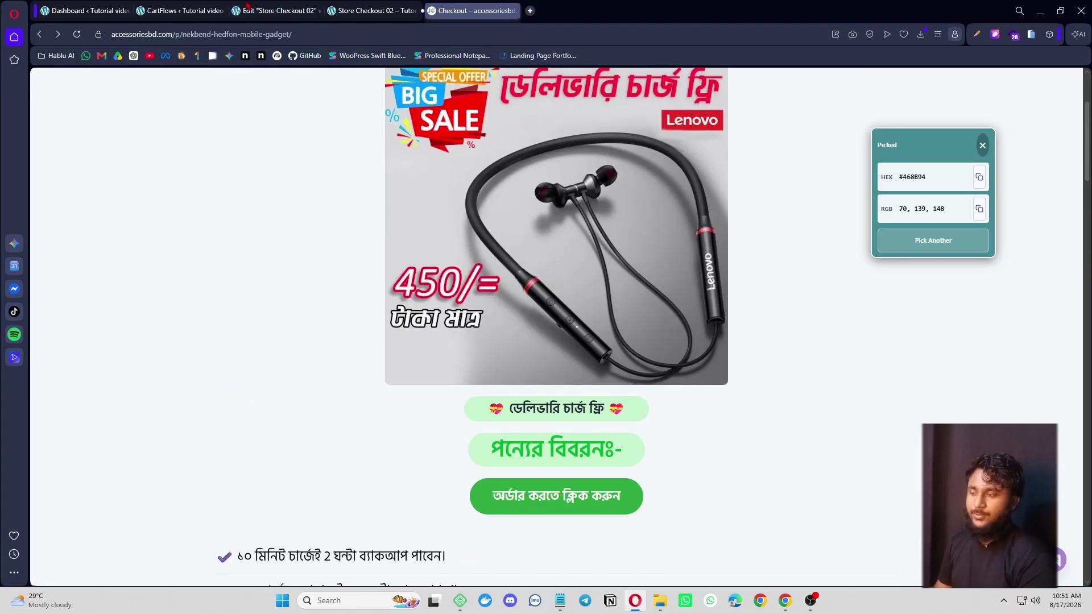
click(276, 10)
- Insert a new section with an inner container above the checkout form
click(627, 148)
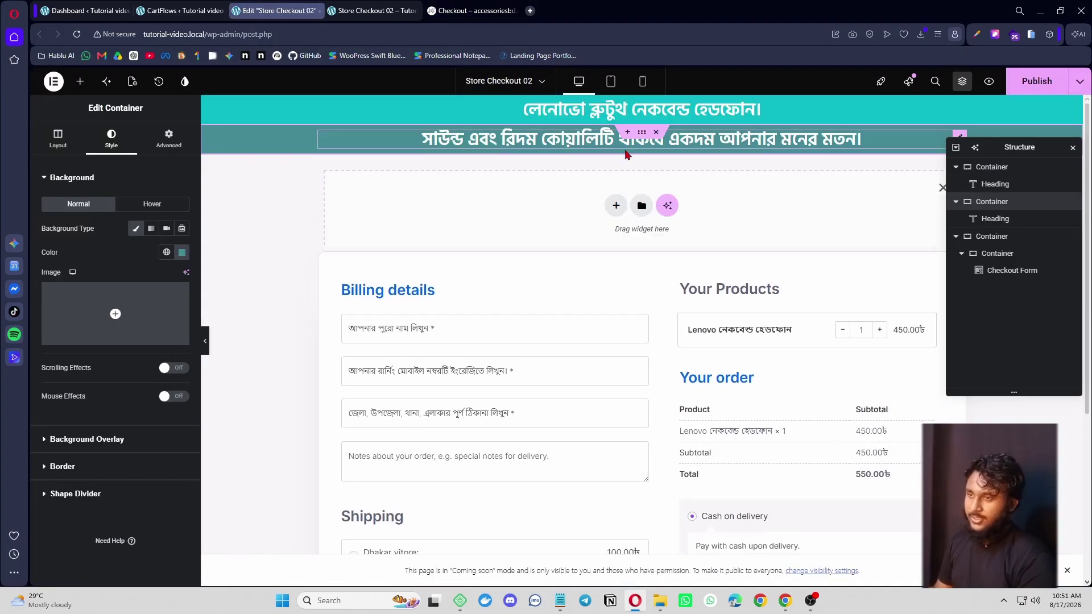
click(80, 82)
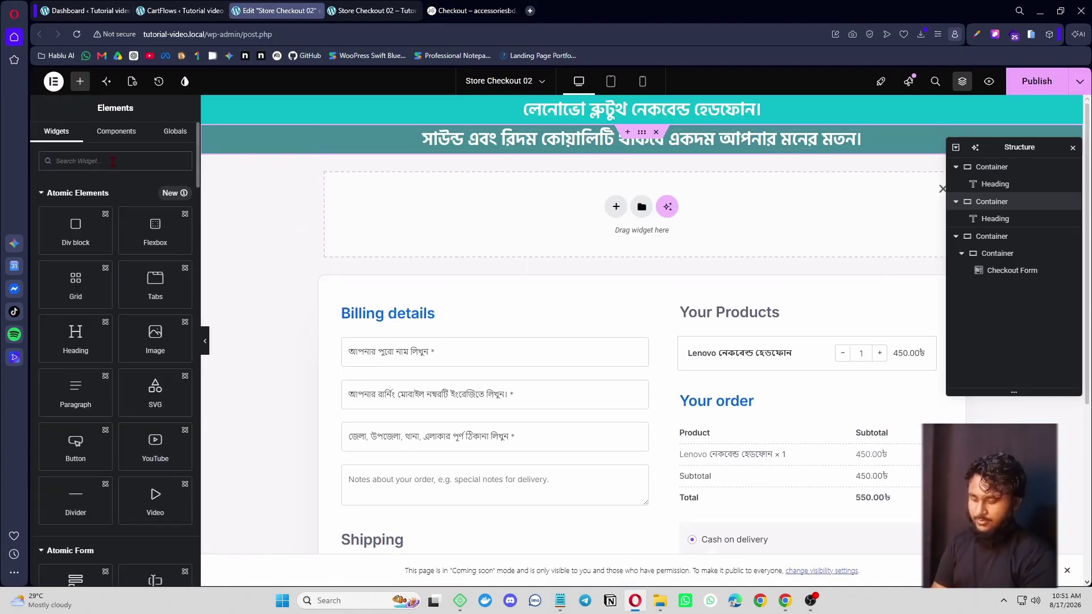
text(con)
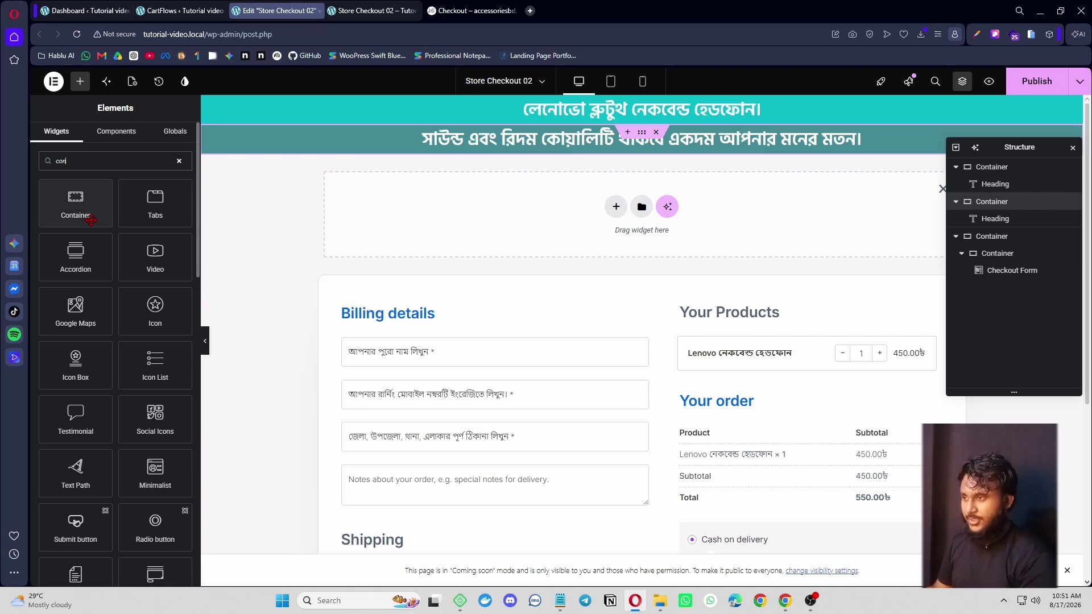
drag(91, 220, 512, 219)
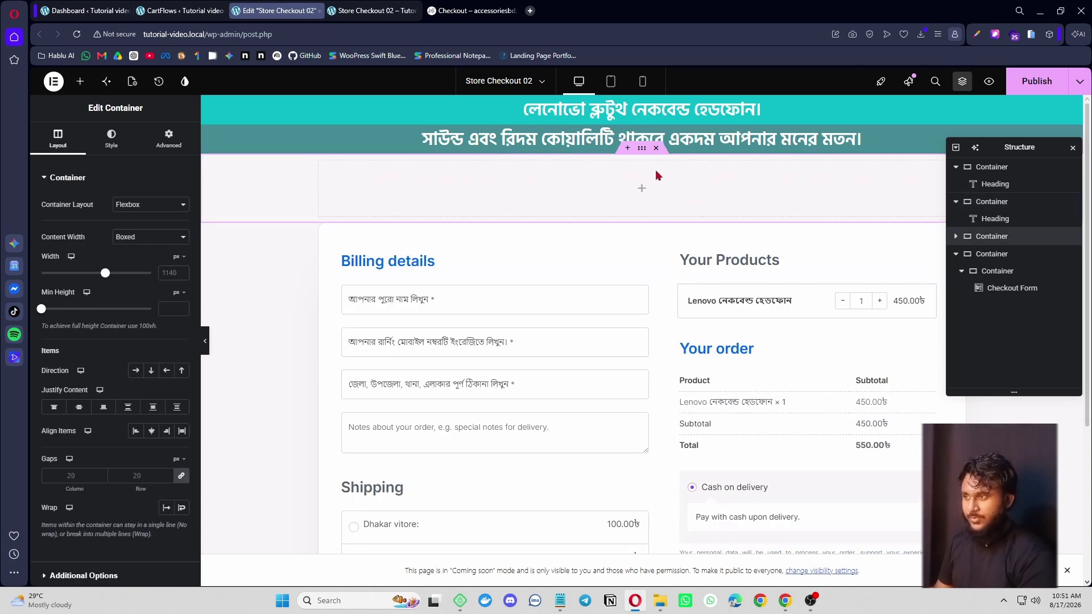
- Drop a Button widget into the empty container and bring up the reference page
click(80, 81)
text(bu)
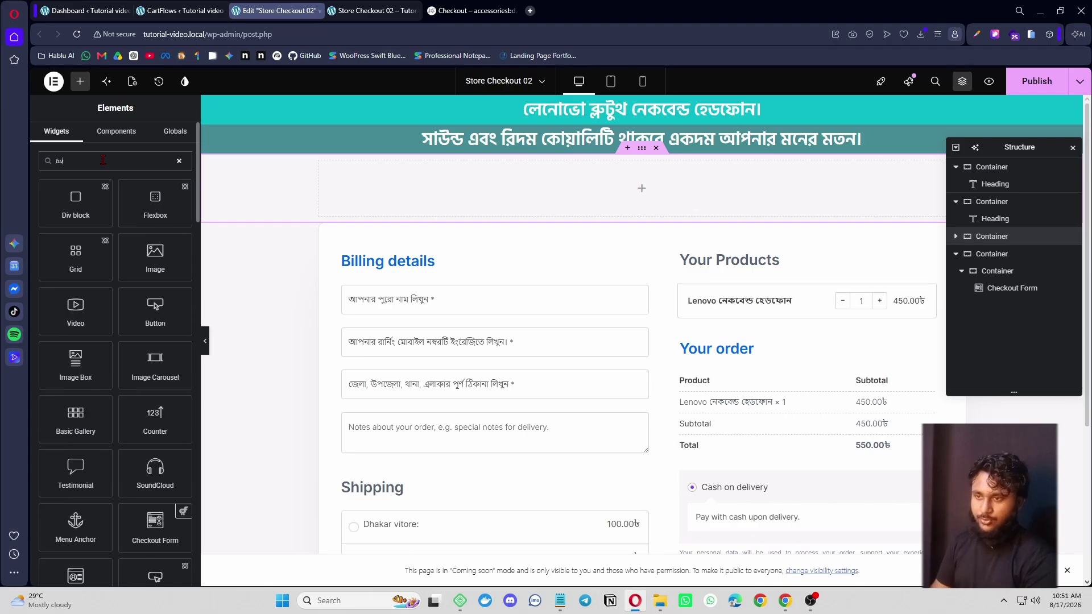
text(tt)
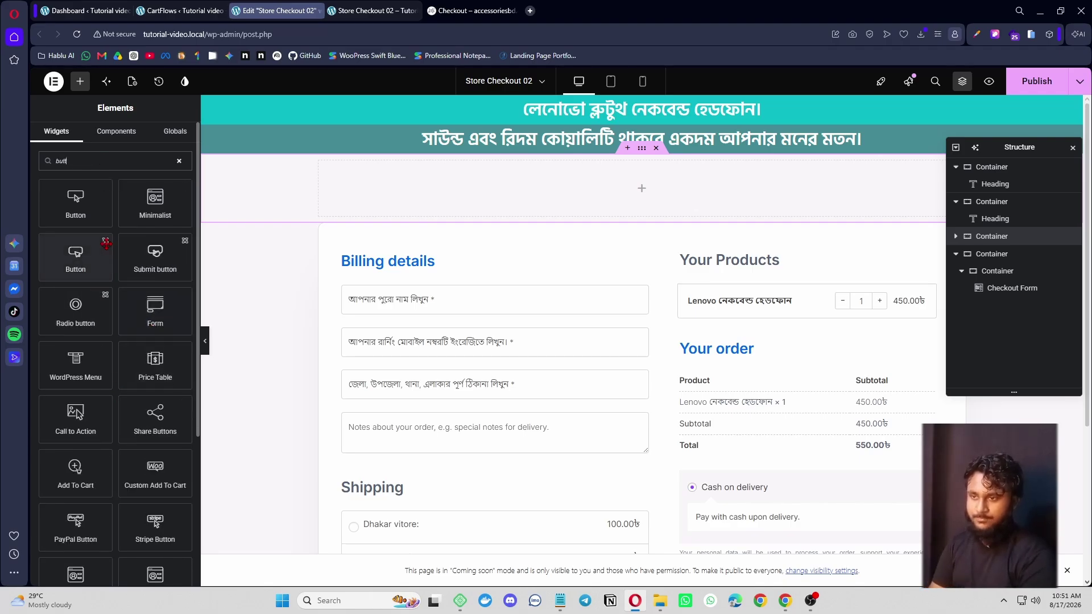
drag(107, 243, 532, 202)
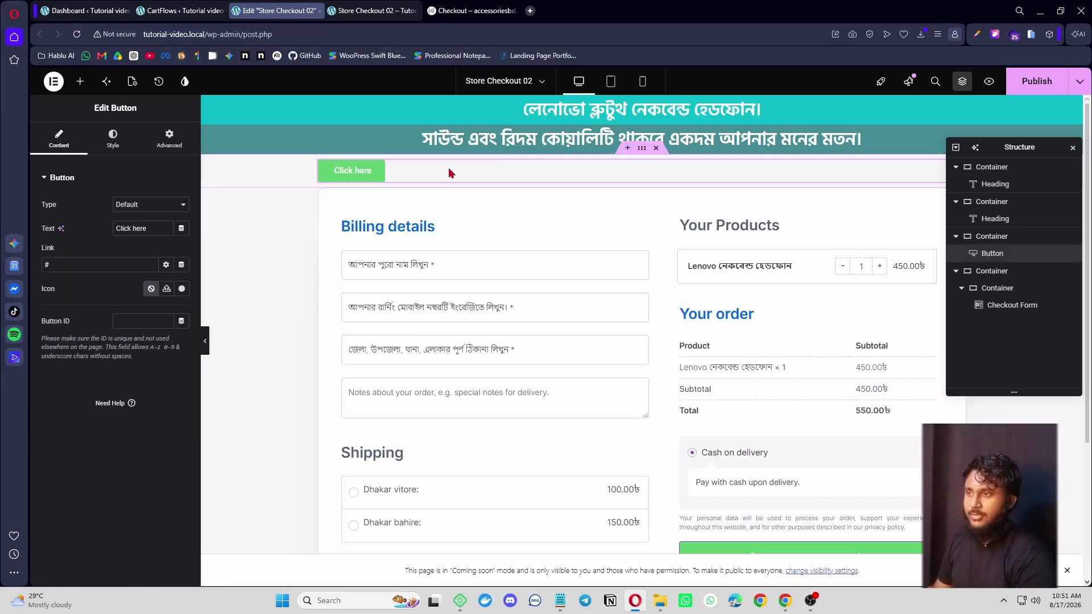
click(472, 8)
scroll(569, 444, up, 3)
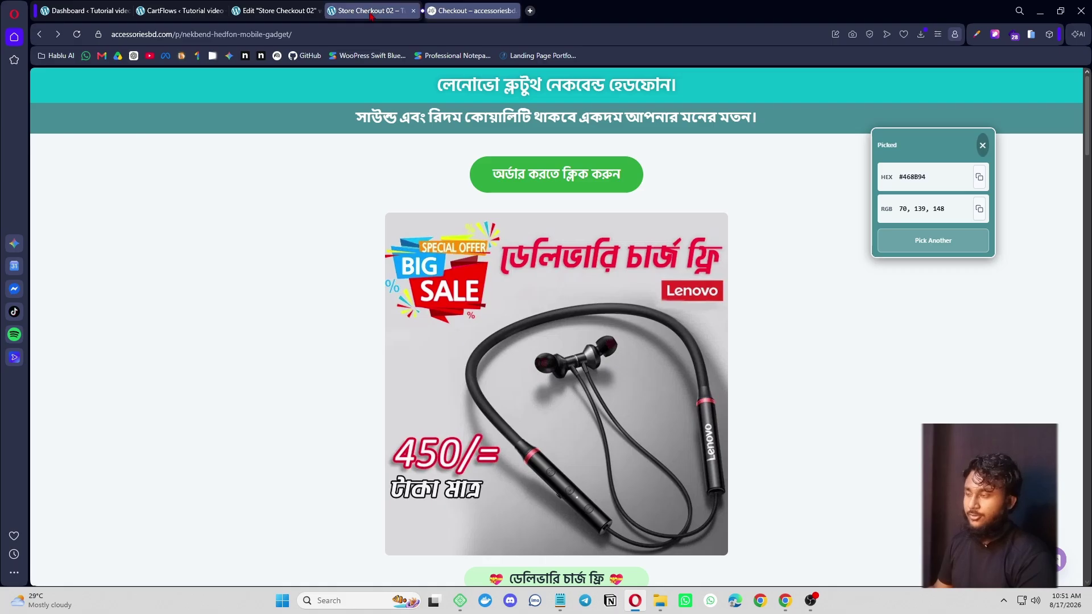
- Take the label অর্ডার করতে ক্লিক করুন from the reference button and center the new button
right_click(564, 170)
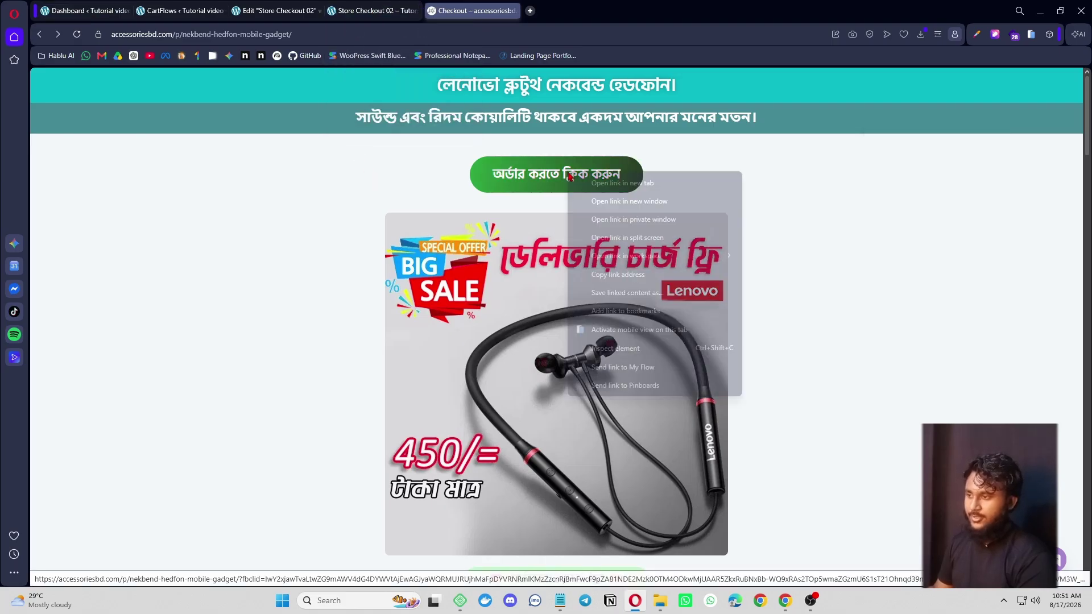
click(634, 387)
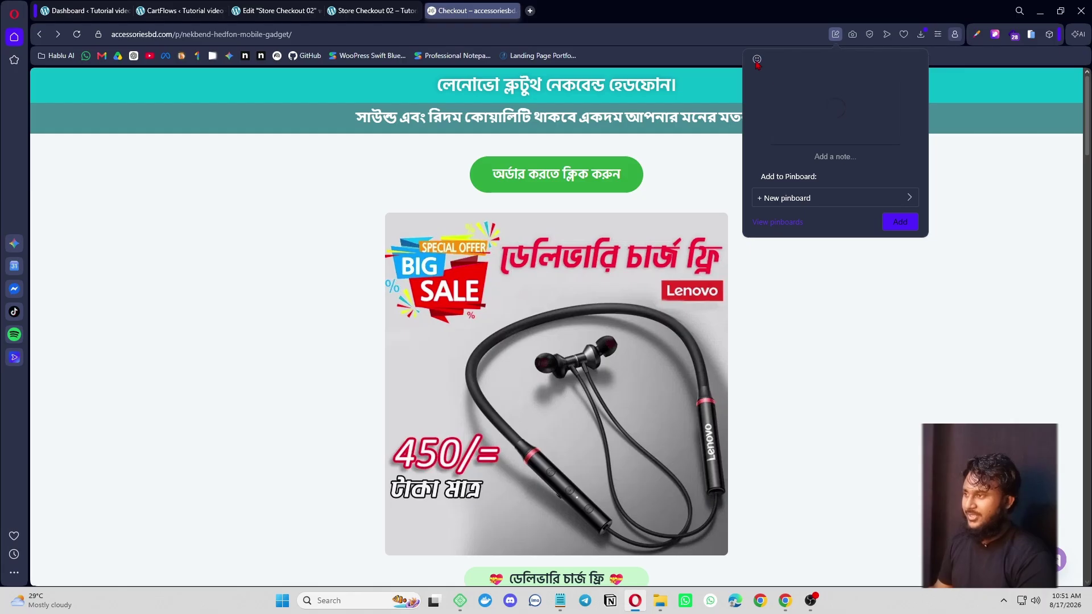
click(992, 185)
right_click(583, 186)
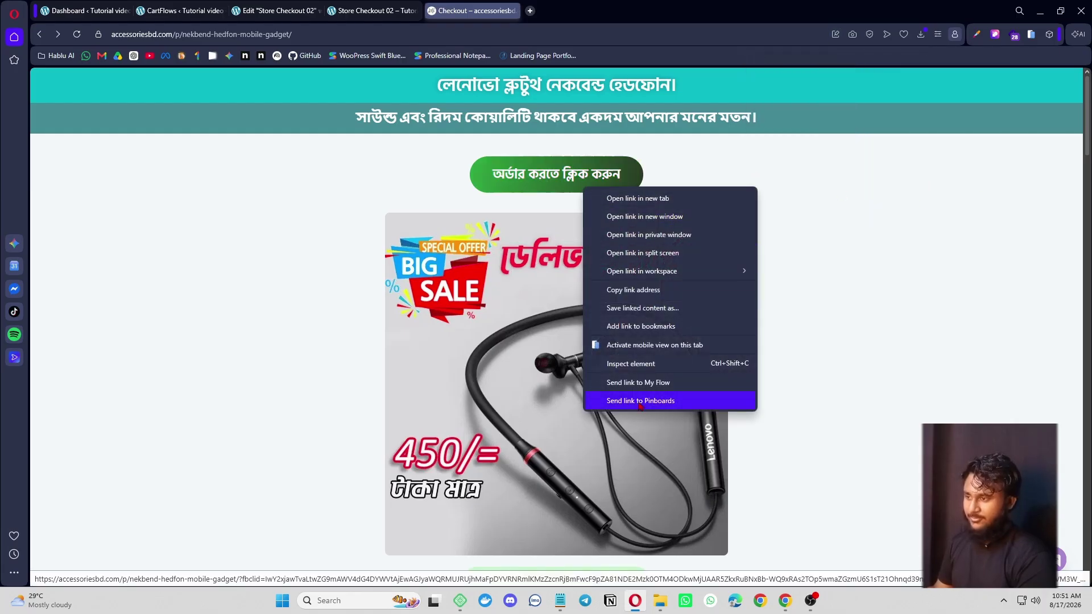
click(652, 369)
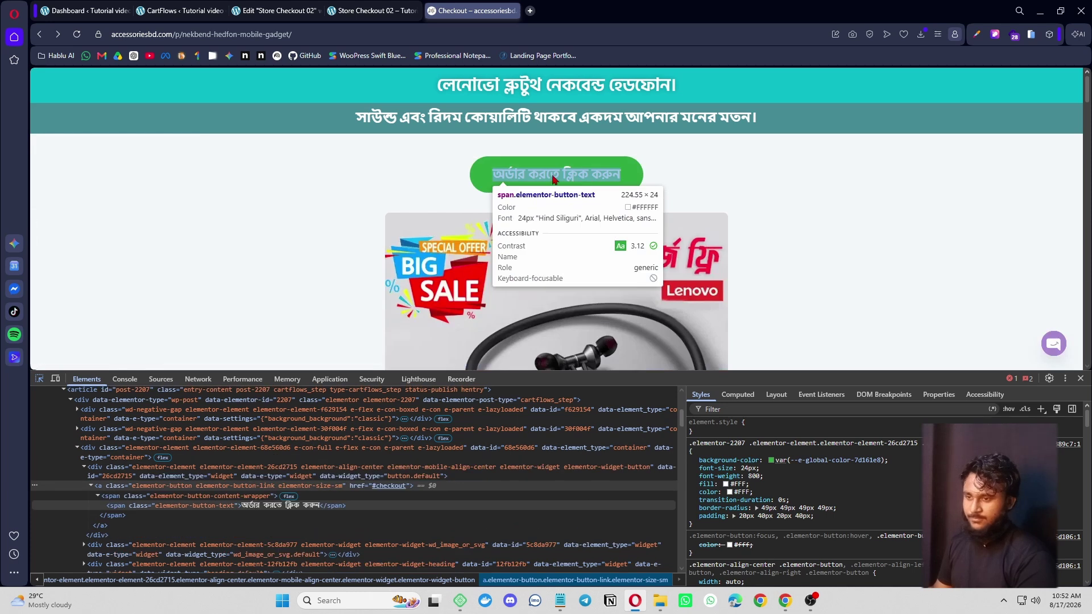
click(278, 10)
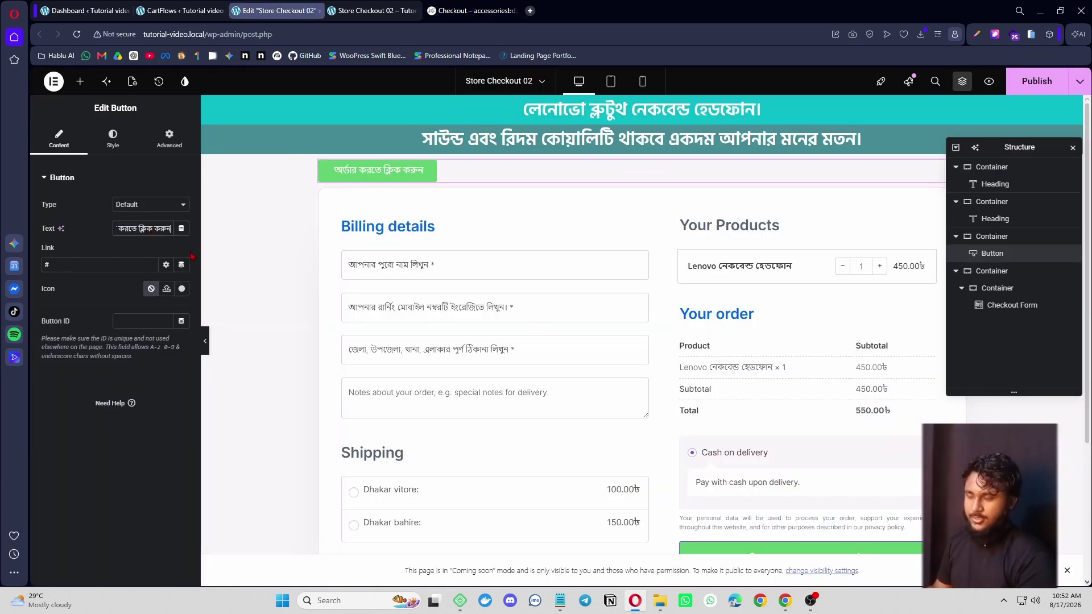
click(113, 138)
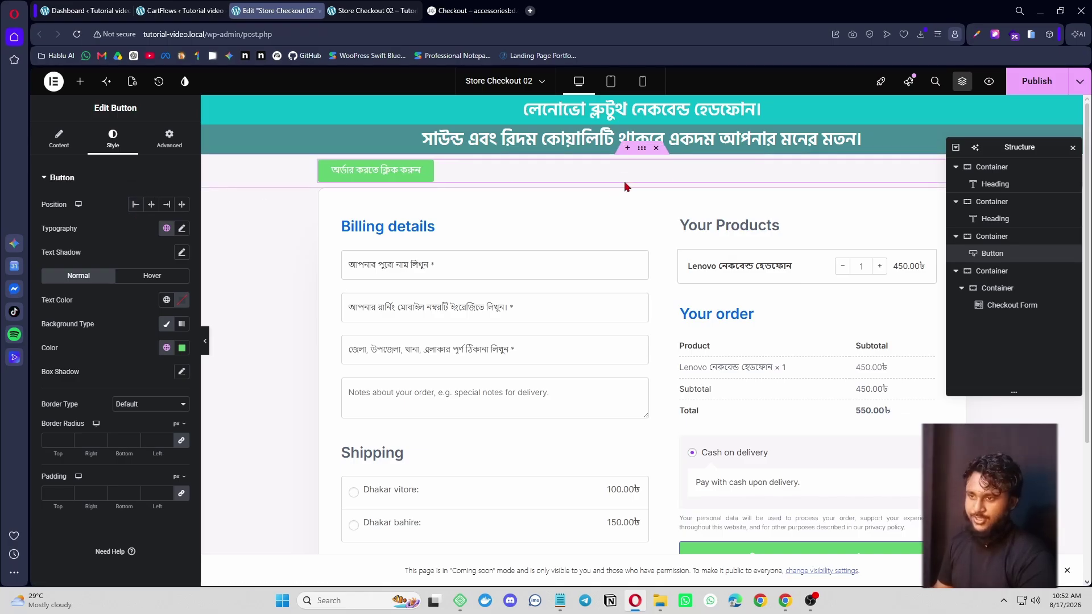
click(152, 205)
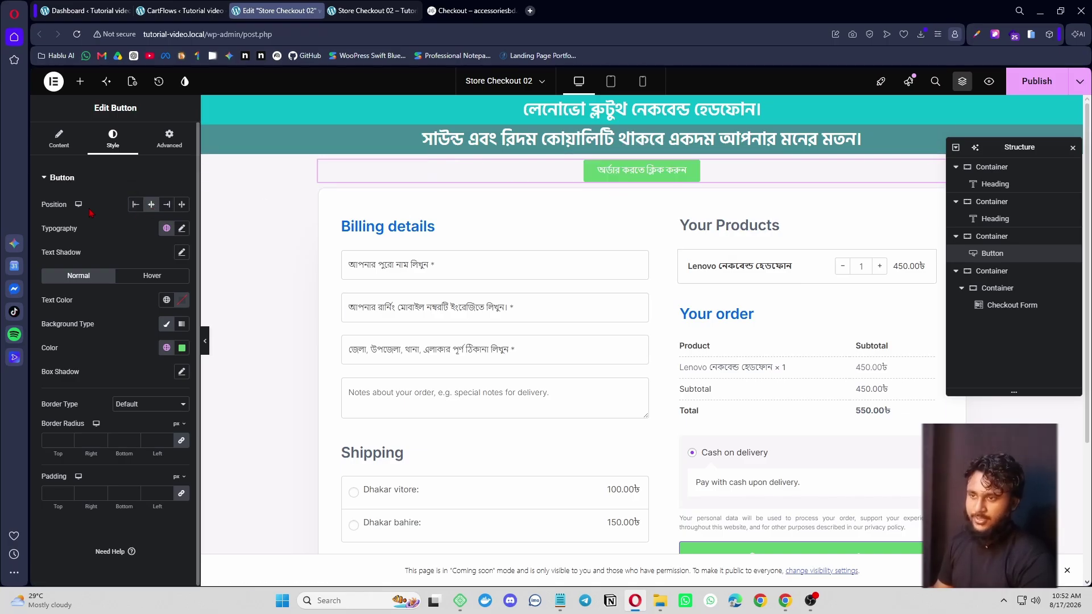
- Raise the order button's text size to 20 with a bold weight
click(181, 229)
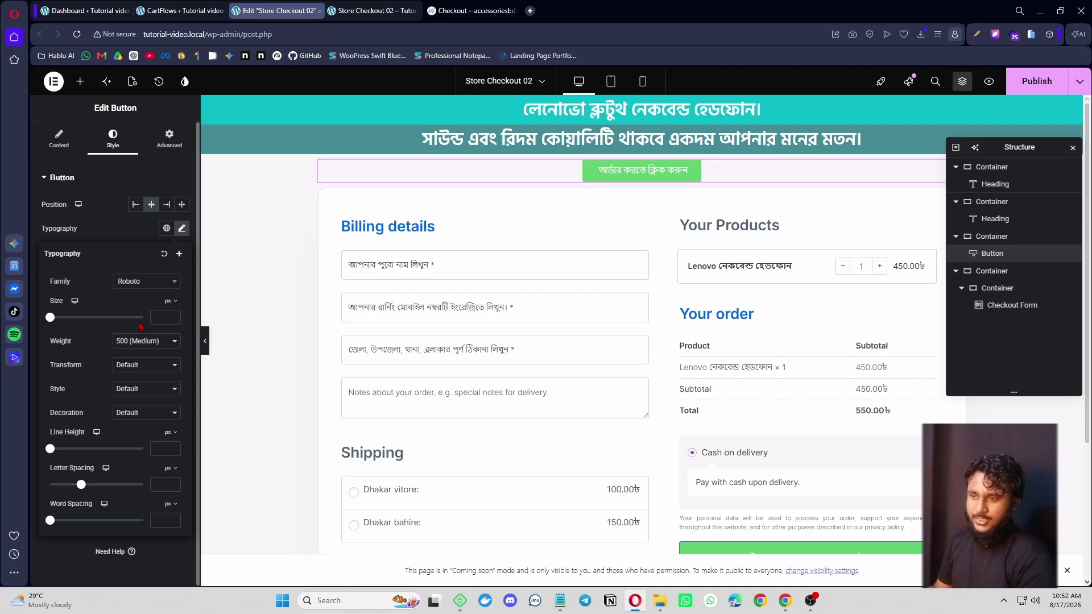
click(174, 317)
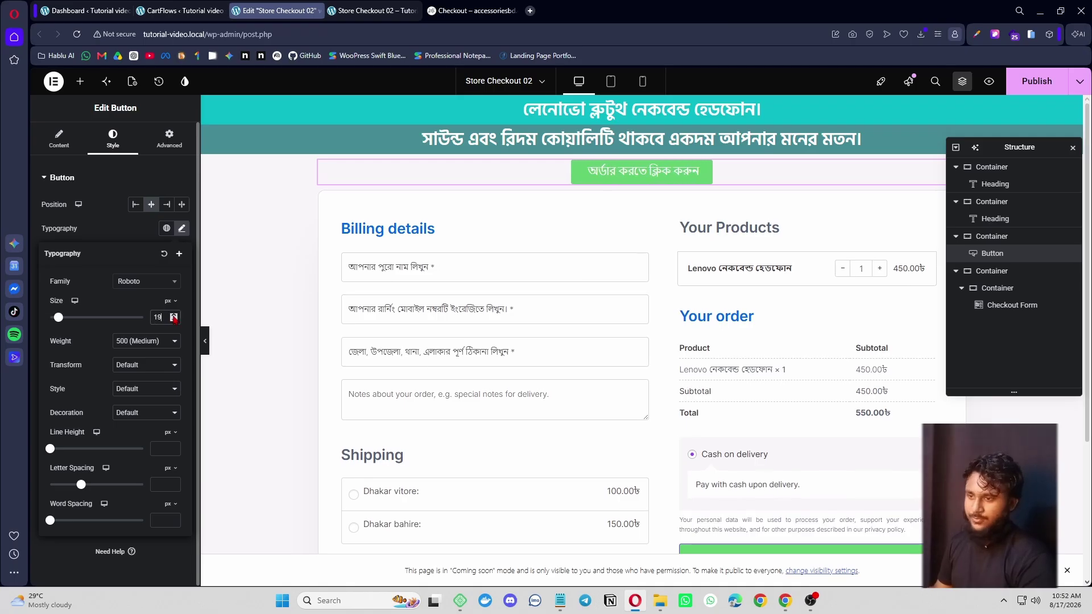
click(173, 316)
click(171, 341)
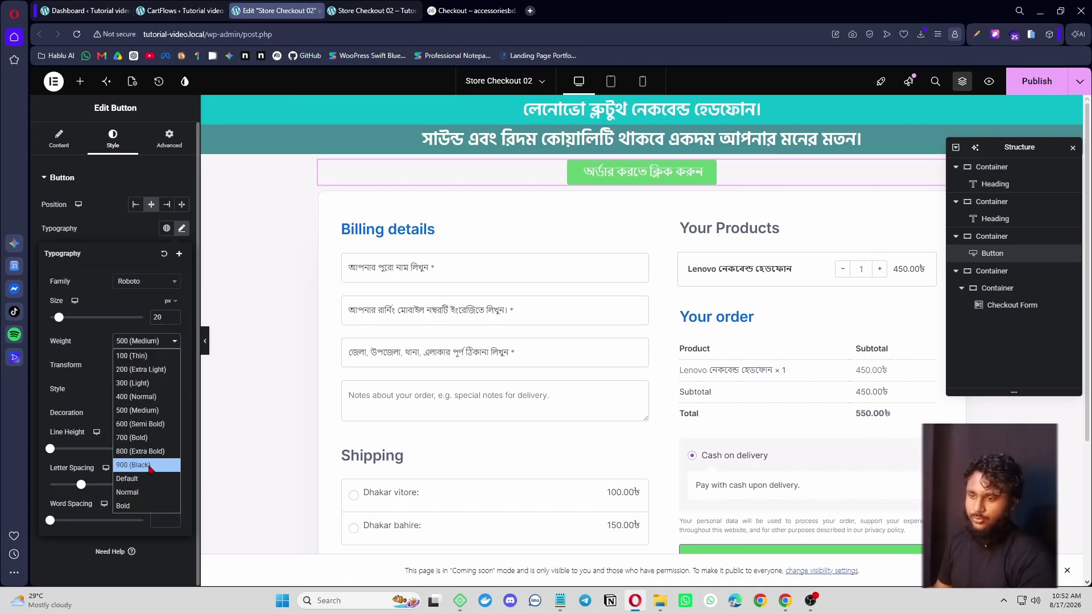
click(149, 439)
click(181, 231)
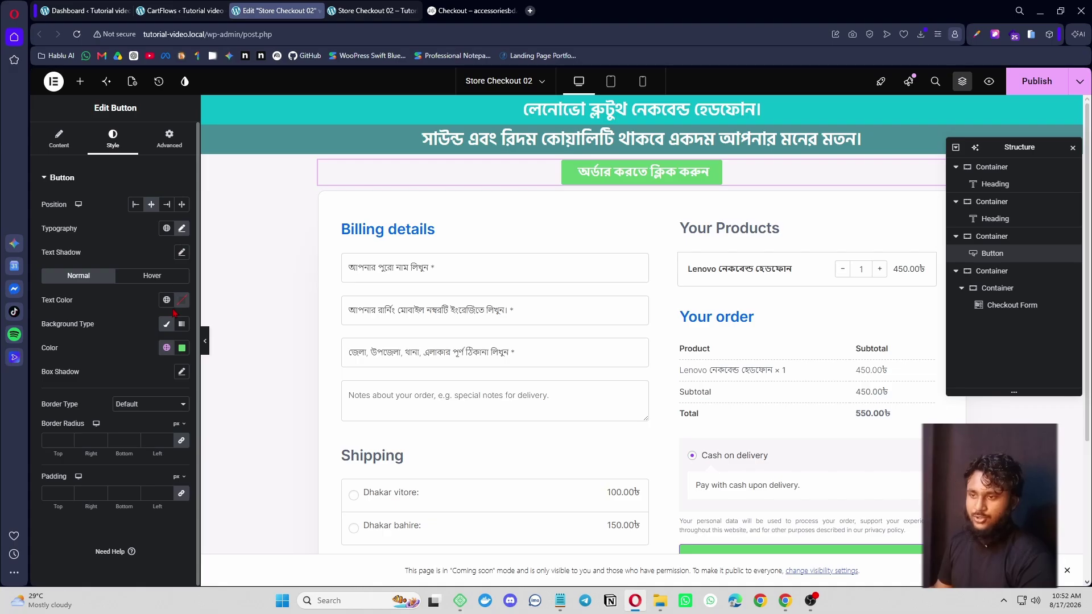
- Switch the button font to Hind Siliguri at 600 Semi Bold and compare with the reference page
click(183, 230)
click(157, 283)
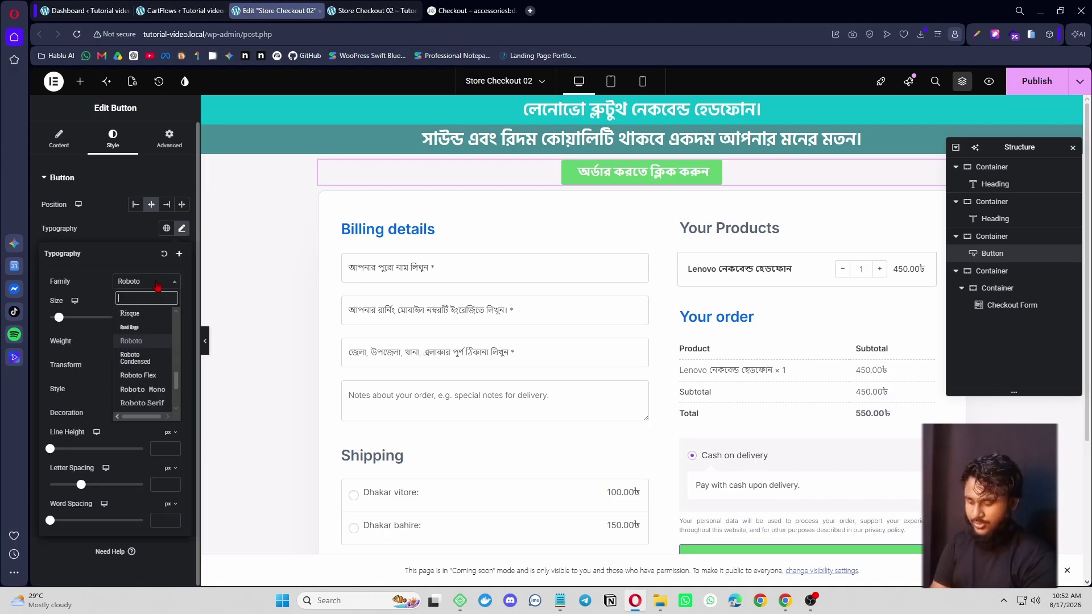
text(hind)
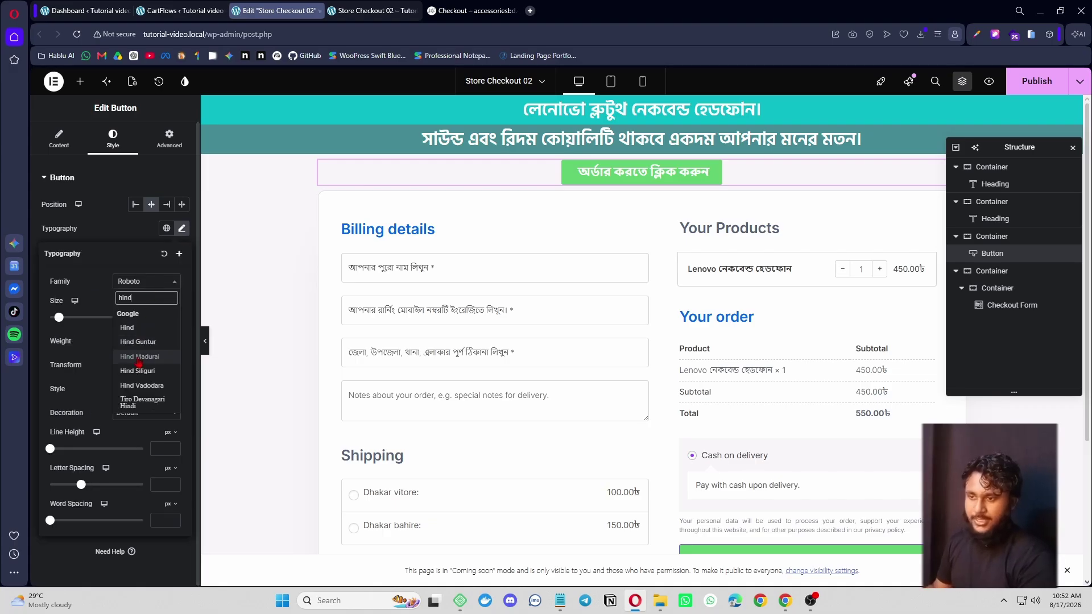
click(153, 373)
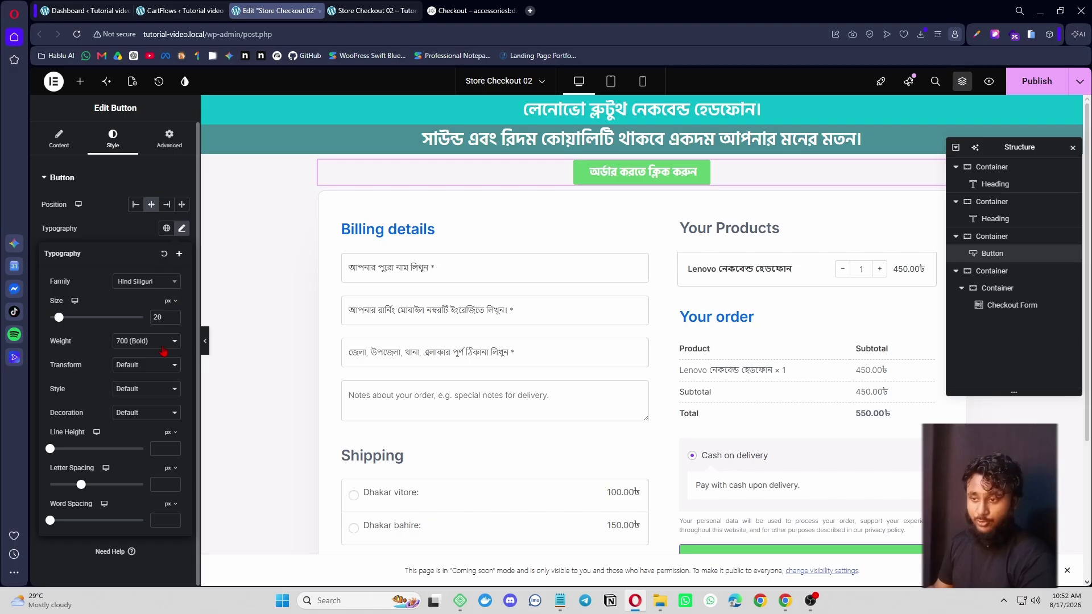
click(164, 348)
click(159, 426)
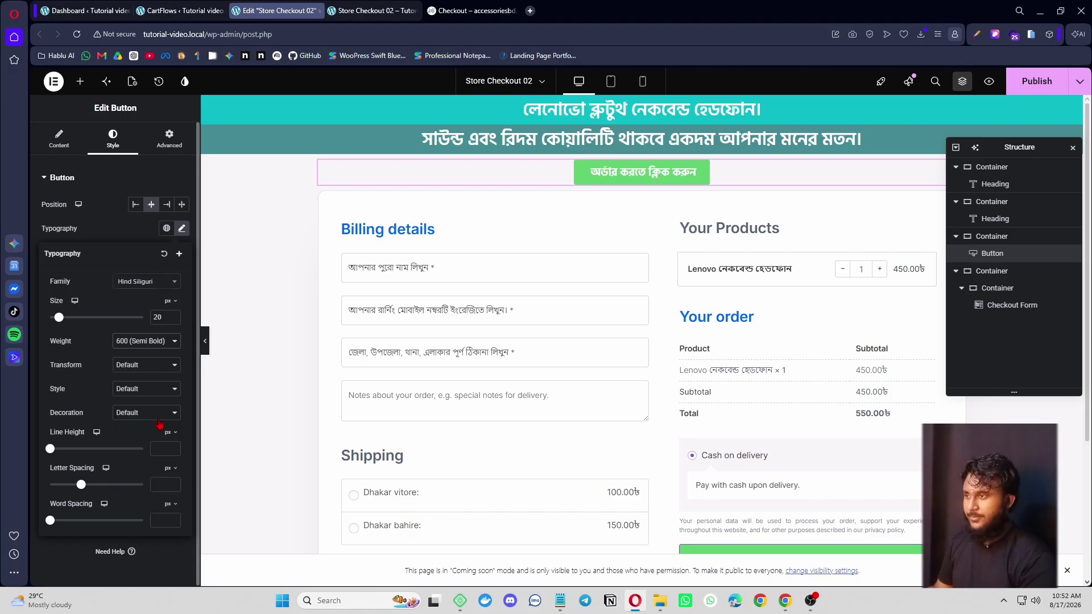
click(471, 10)
click(295, 7)
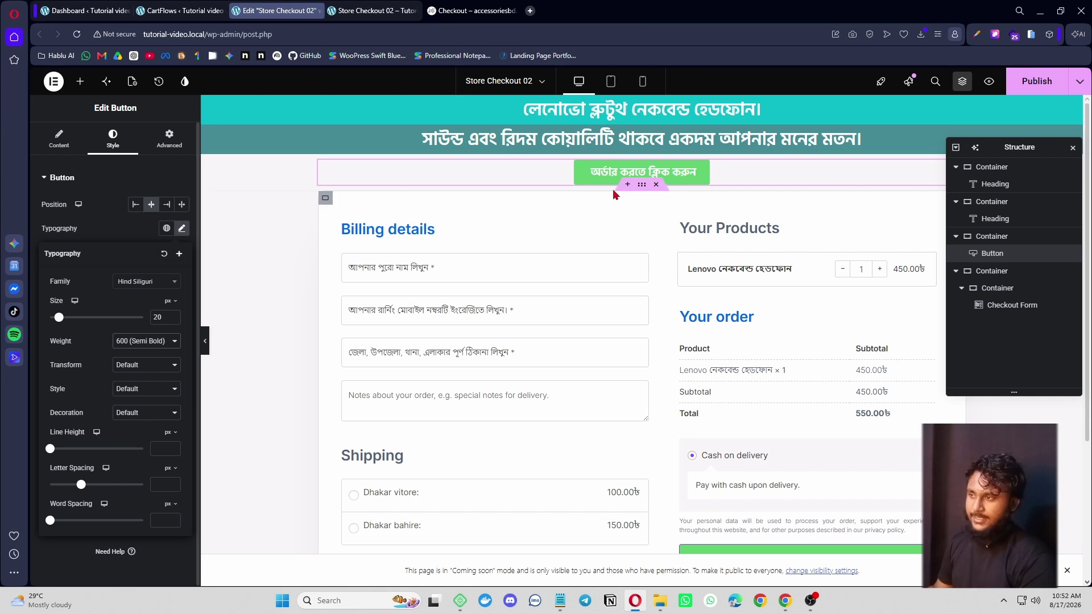
click(488, 12)
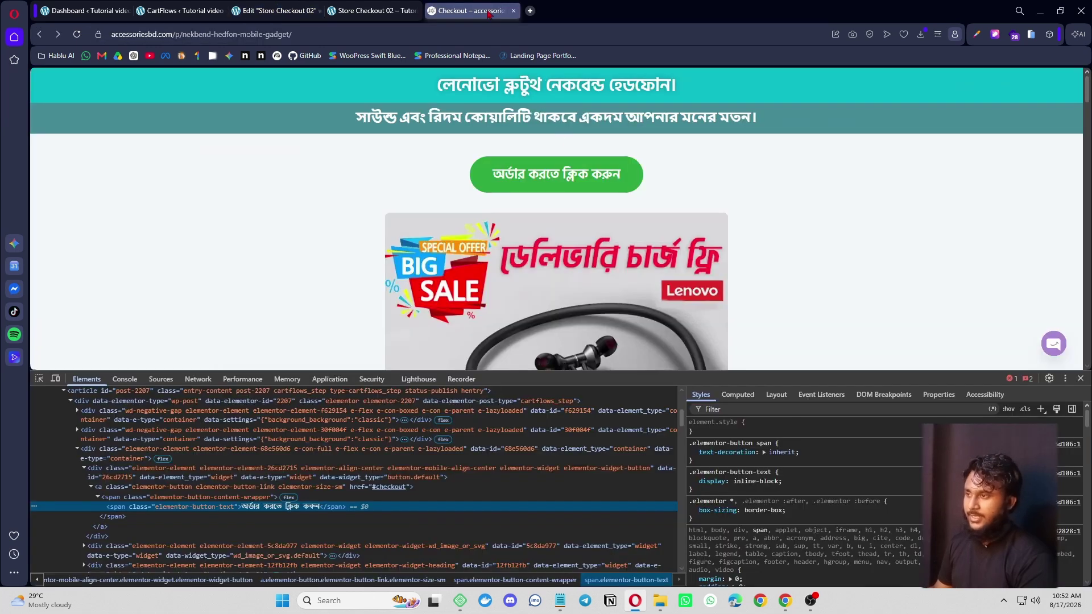
- Sample the green #2FA740 from the reference page's order button with the Color Picker extension
click(977, 35)
click(889, 102)
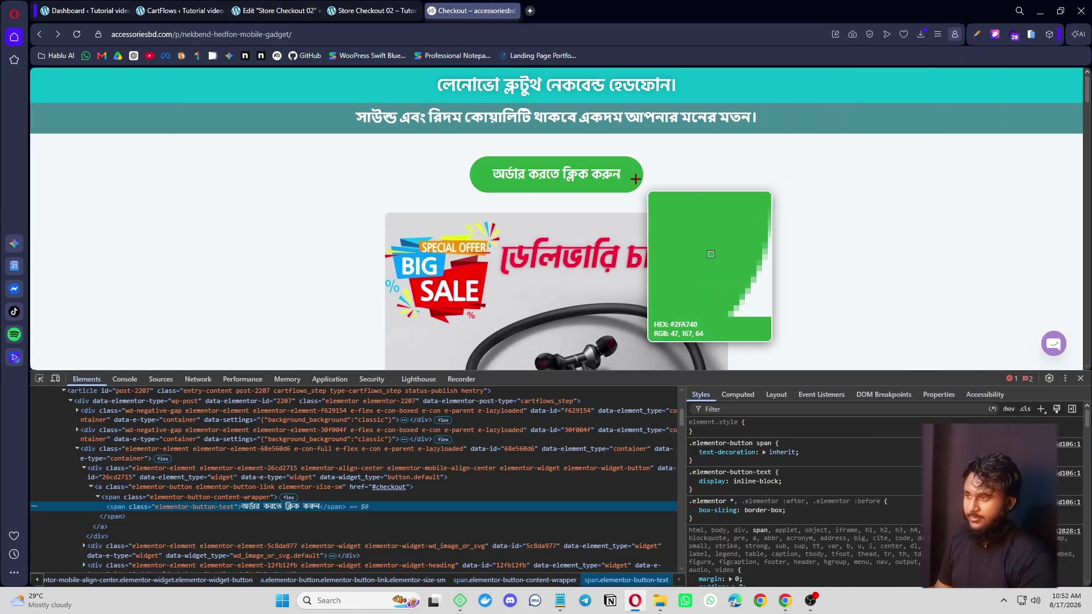
click(627, 173)
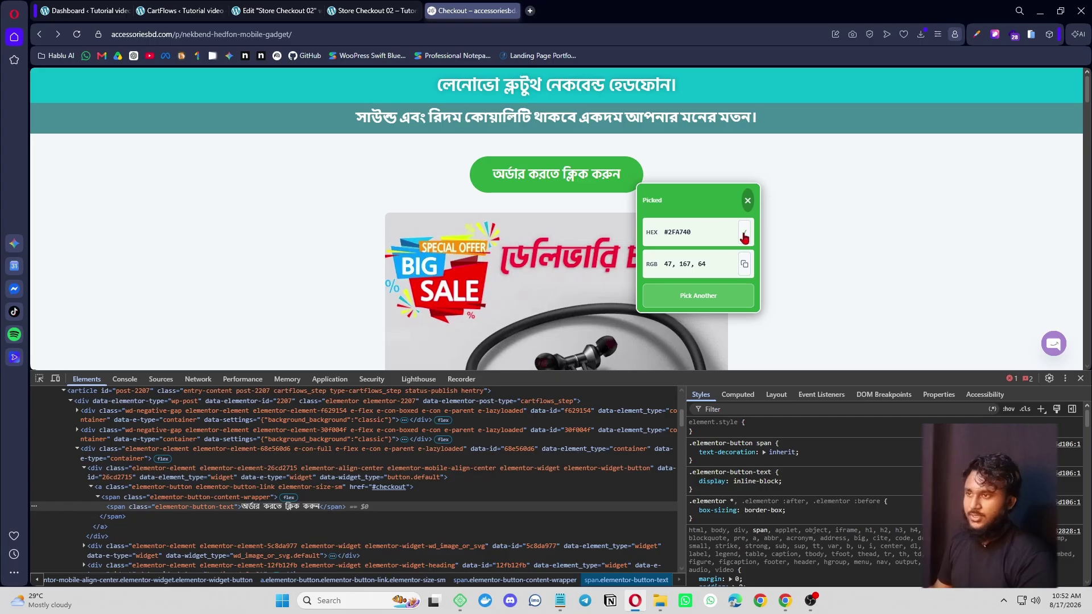
click(278, 10)
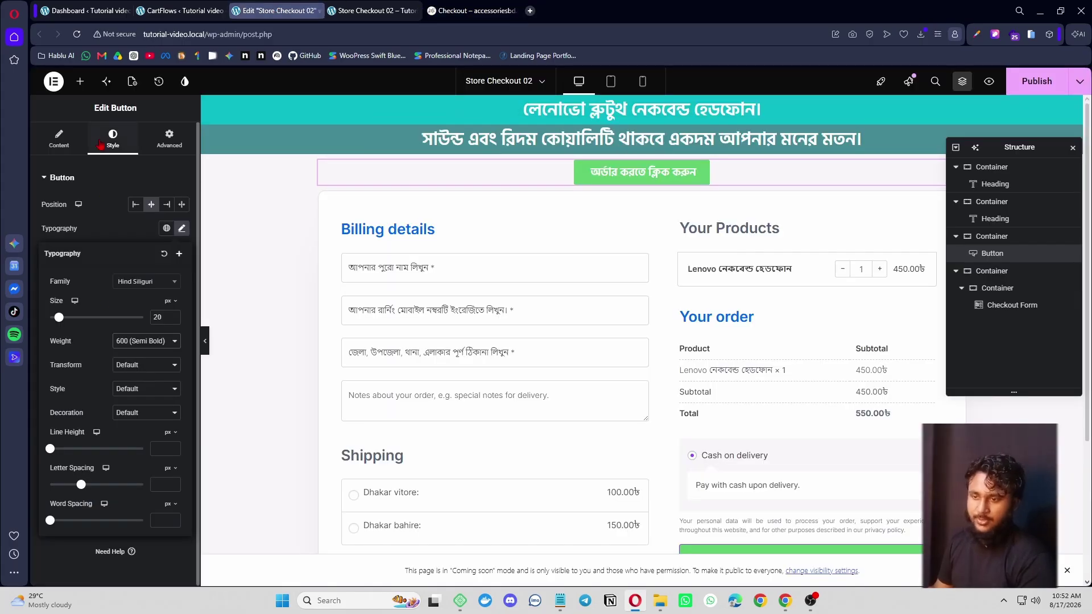
- Set the Elementor order button's background colour to #2FA740 and its linked padding to 18
click(85, 174)
click(78, 180)
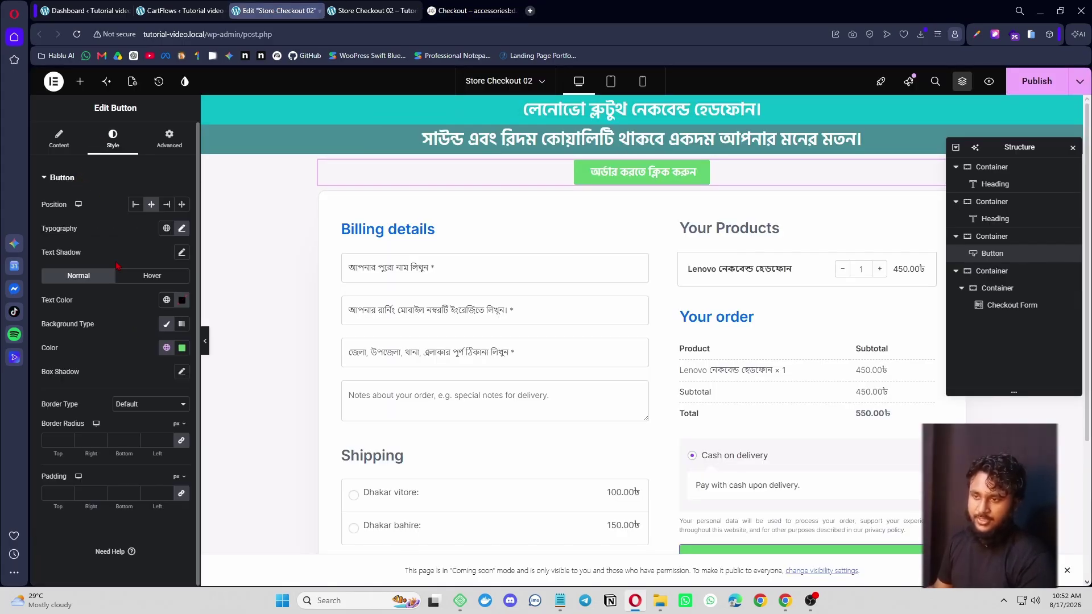
click(182, 347)
click(210, 423)
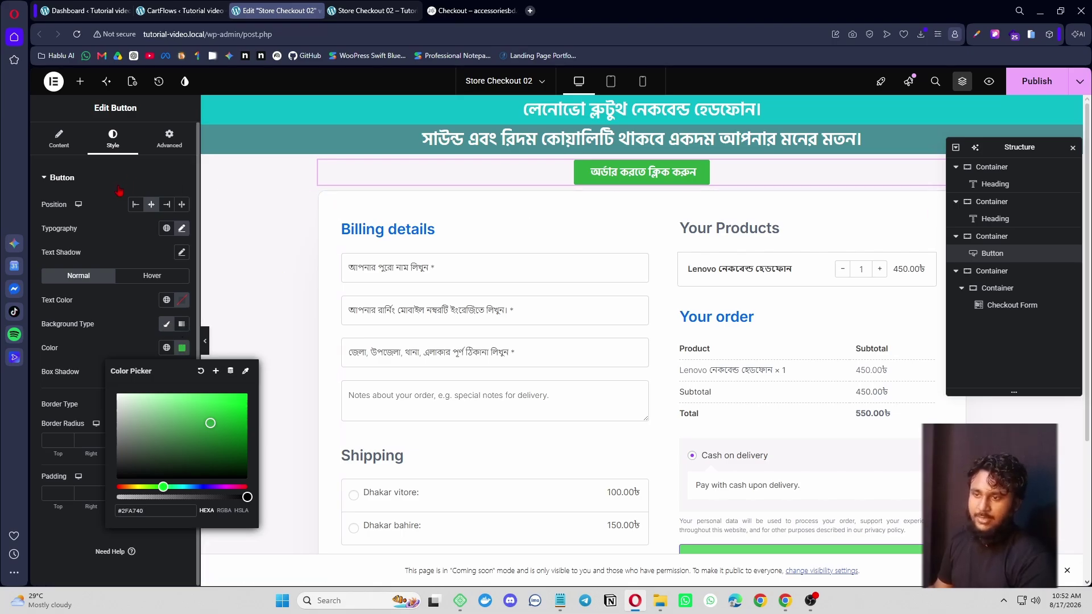
click(142, 187)
click(69, 180)
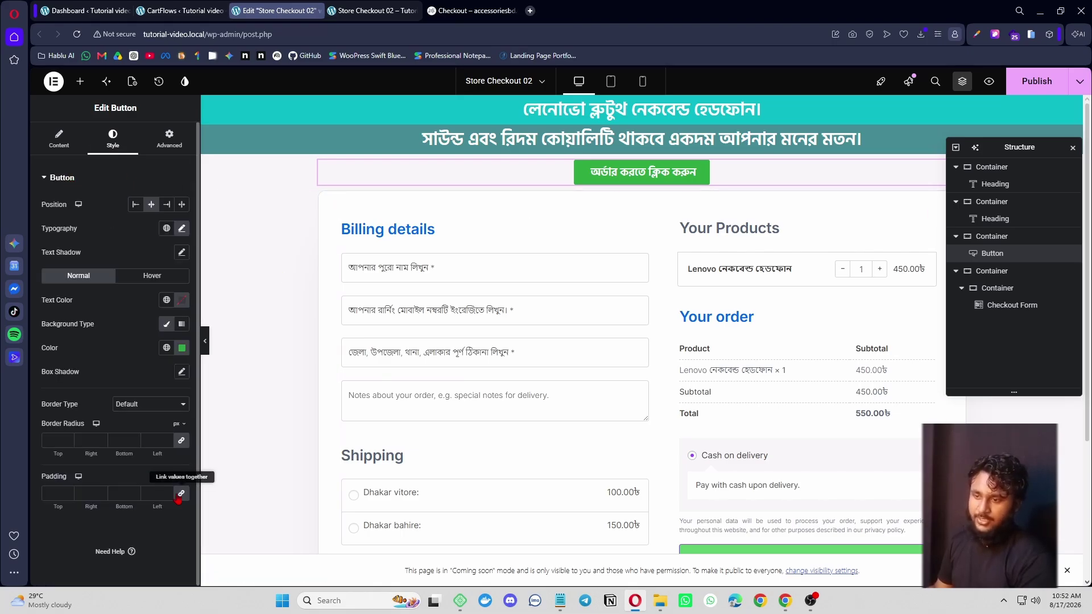
click(169, 492)
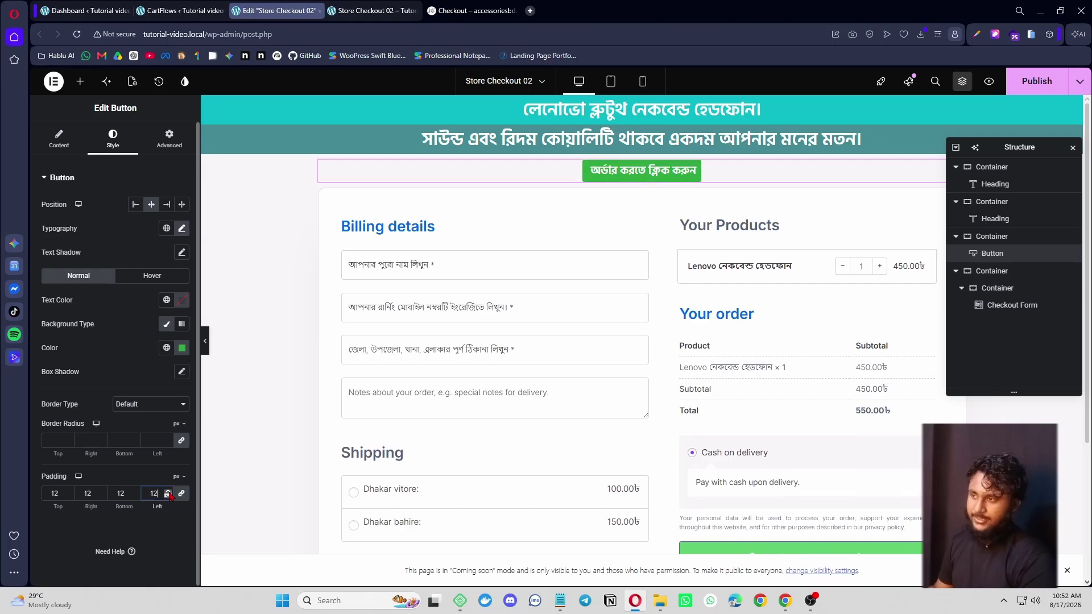
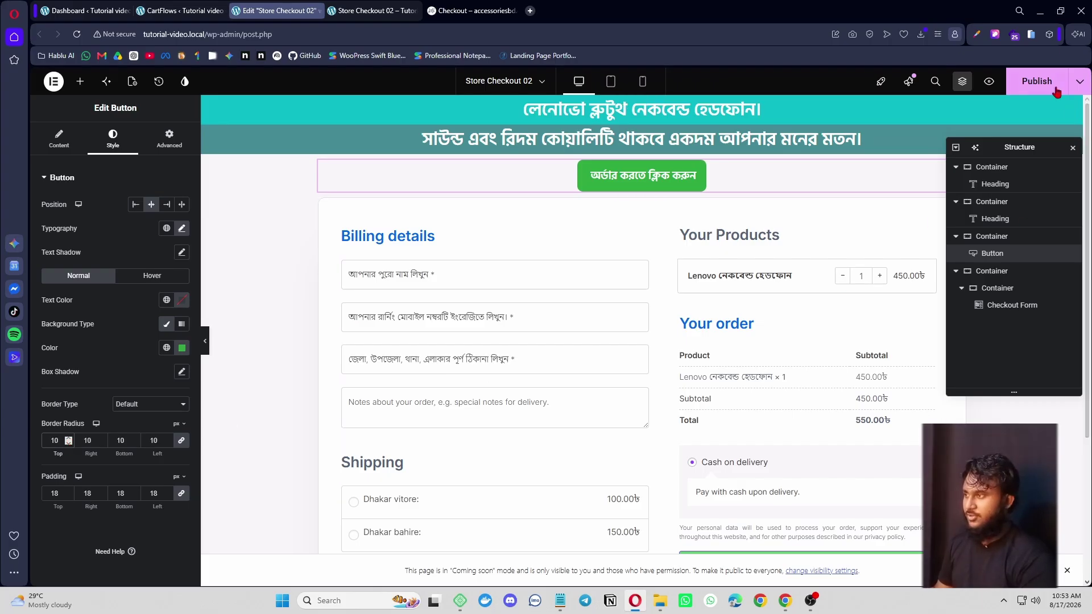
- Check the reference page, then drop an Image widget below the order button
click(452, 10)
scroll(360, 227, down, 3)
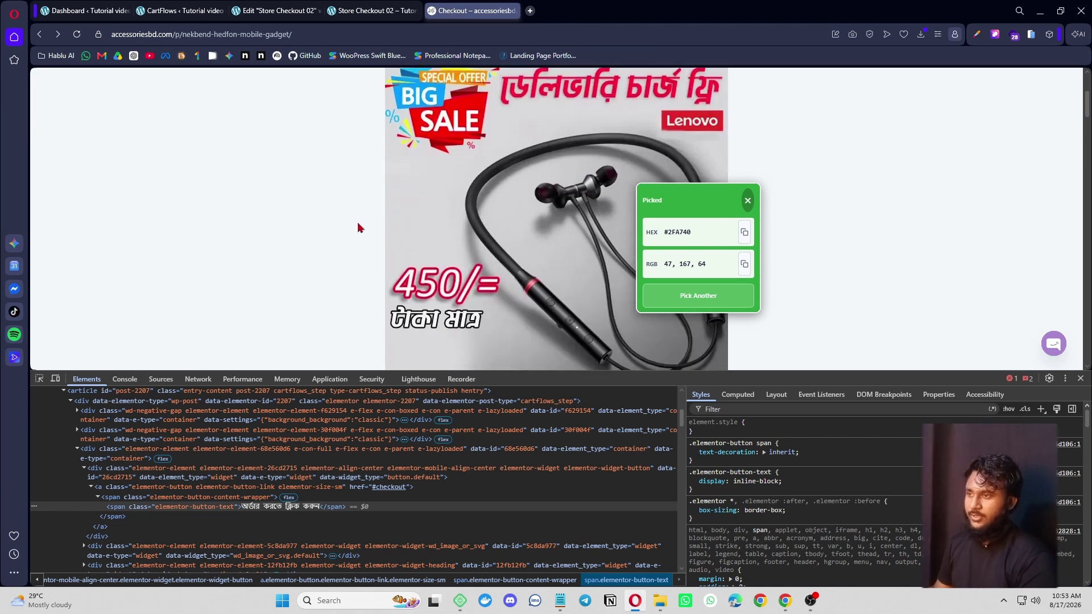
scroll(361, 226, up, 1)
key(ctrl+Tab)
click(81, 81)
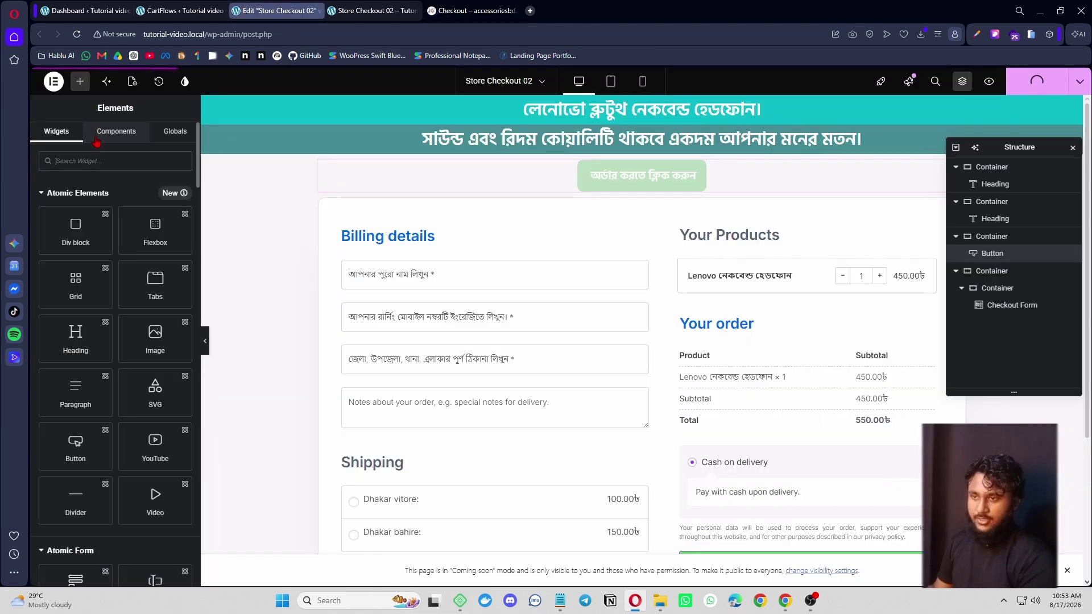
click(105, 164)
text(image)
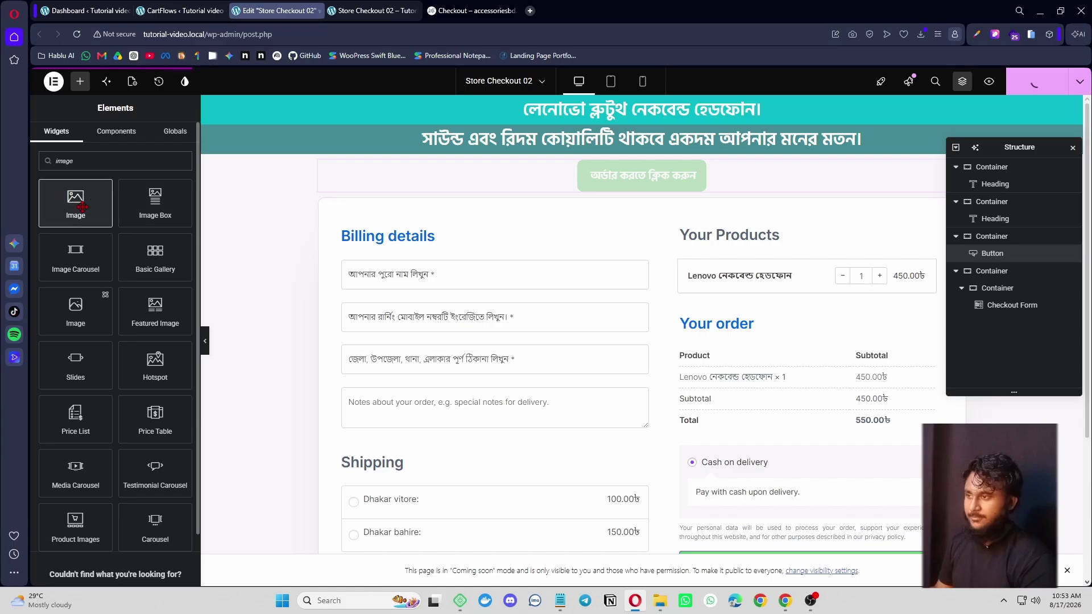
drag(83, 206, 654, 190)
- Insert the Lenovo neckband BIG SALE picture from the Media Library into the image widget
scroll(563, 279, down, 2)
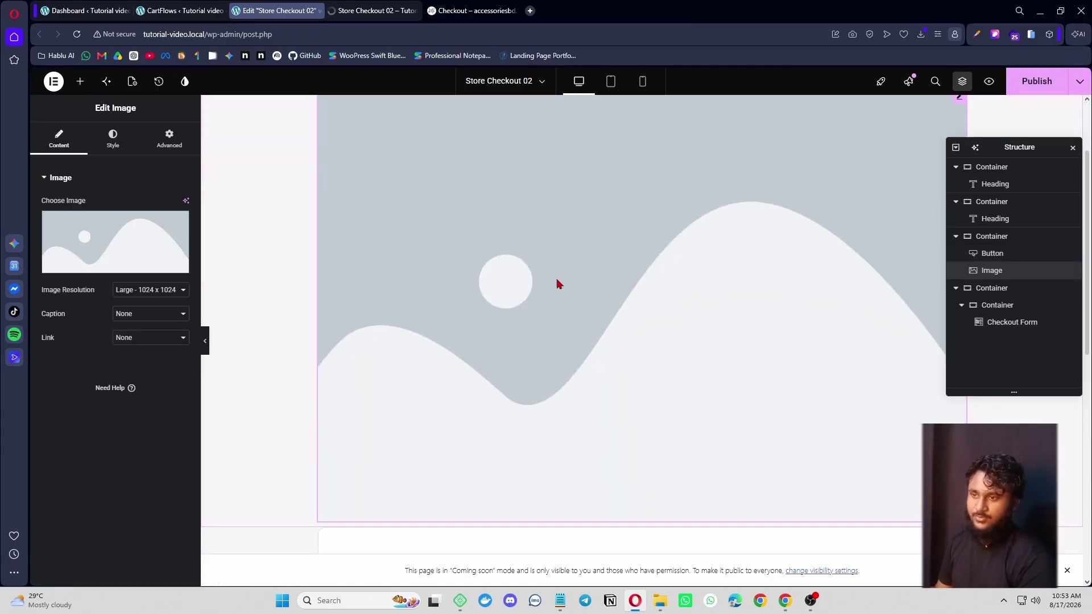
click(68, 245)
click(193, 126)
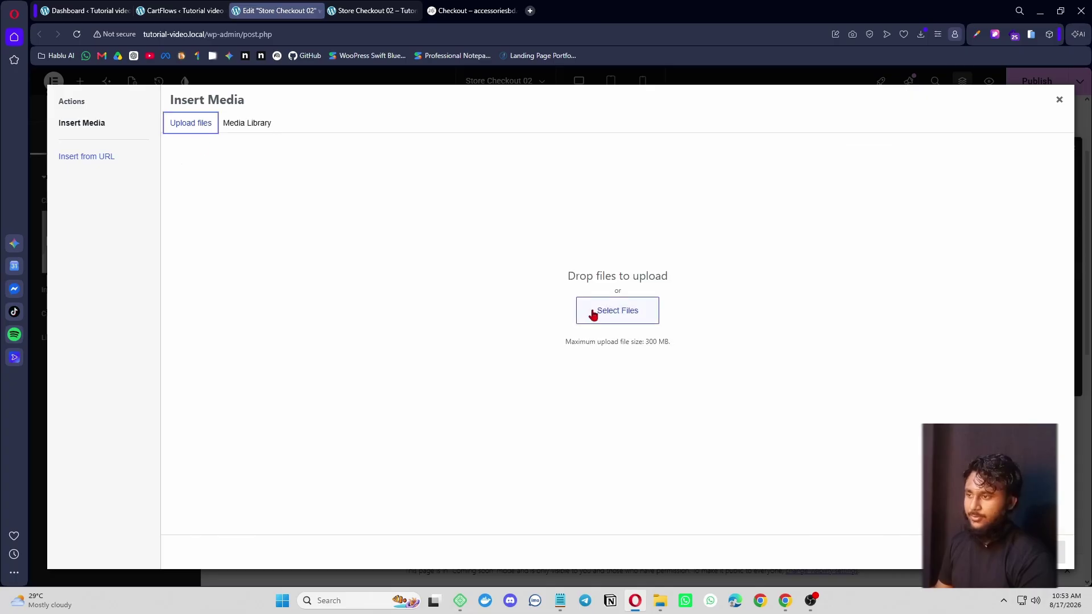
click(639, 311)
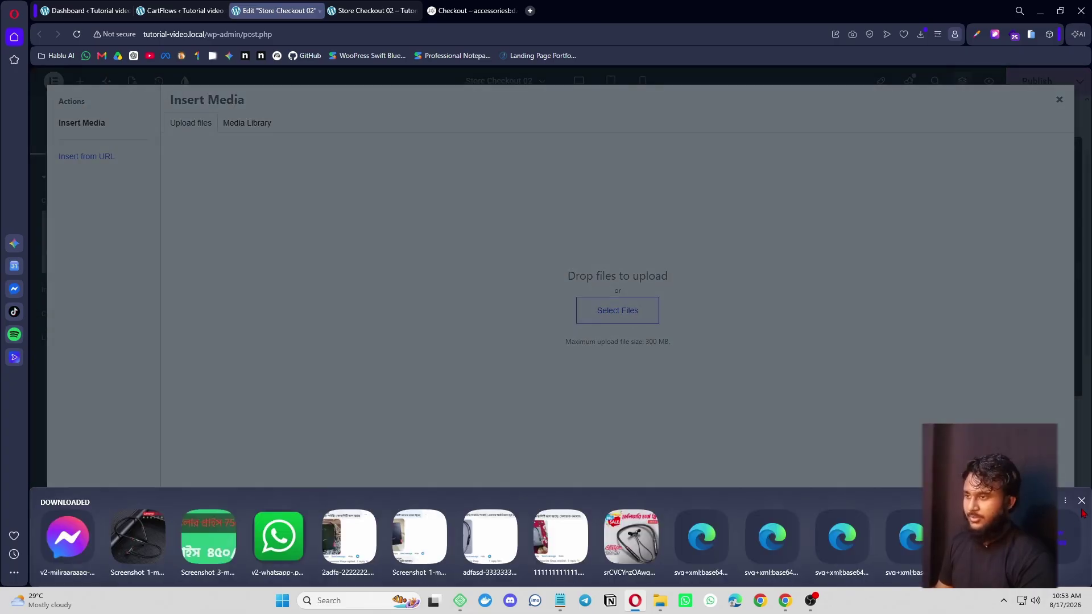
click(1082, 501)
click(250, 128)
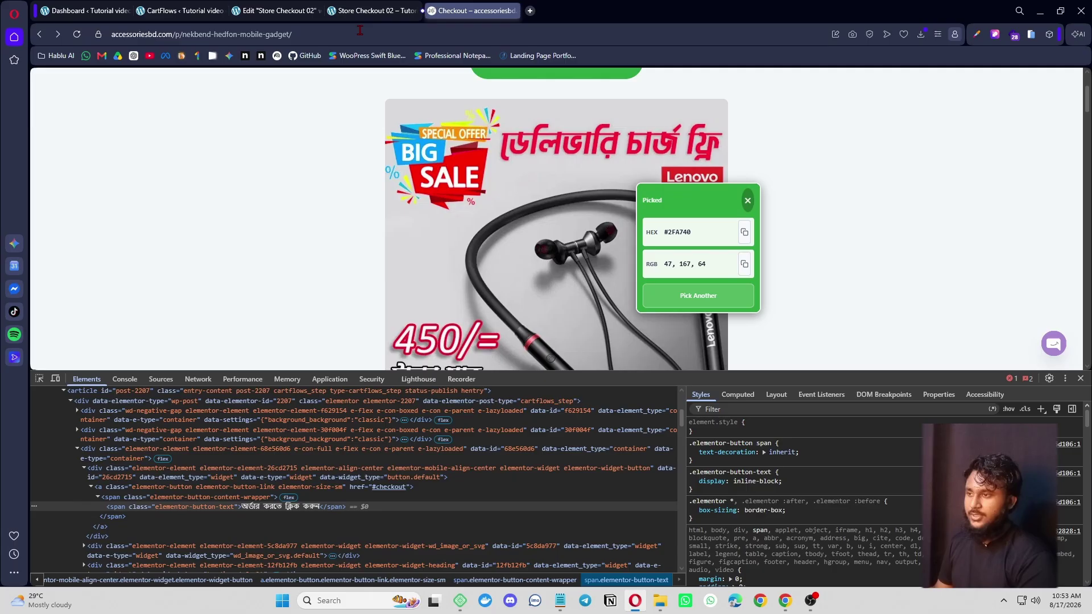
scroll(536, 274, up, 2)
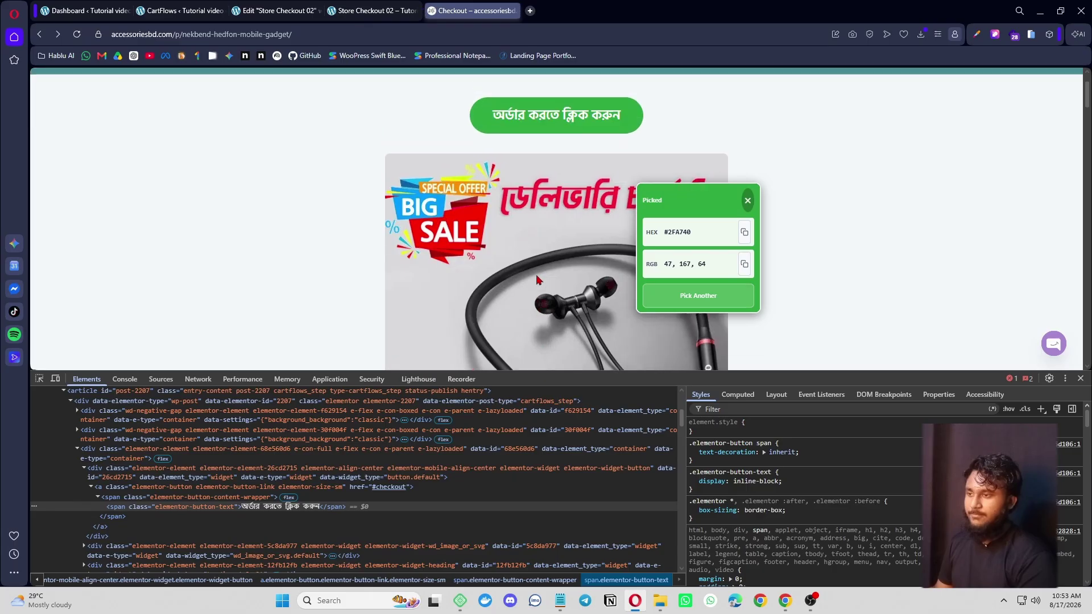
scroll(508, 256, down, 4)
click(277, 10)
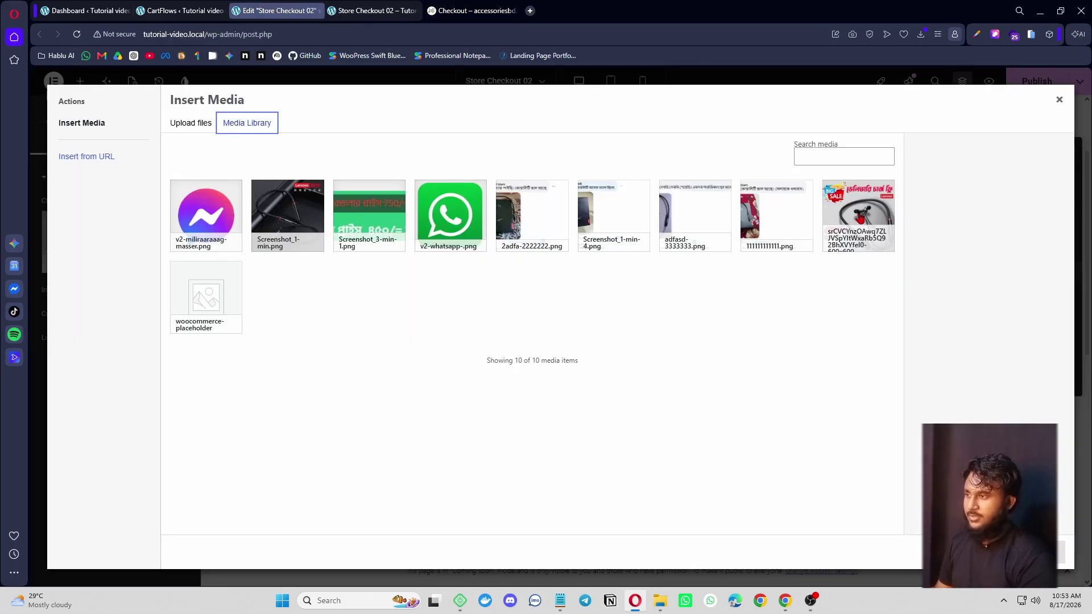
click(860, 218)
click(1047, 552)
- Compare the new banner in the live checkout preview against the reference page
scroll(604, 298, up, 2)
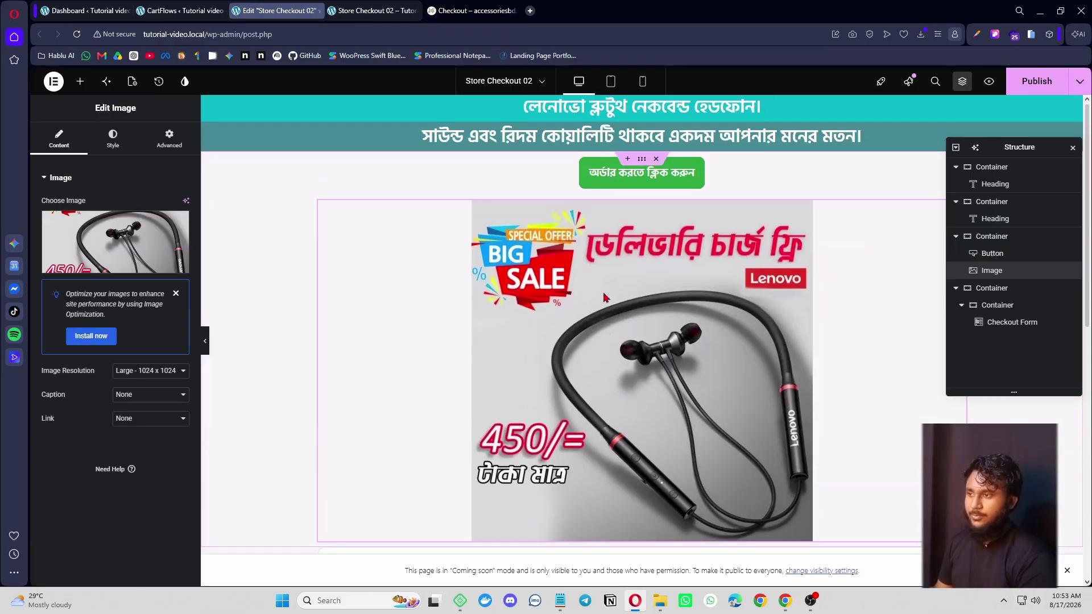
scroll(604, 297, down, 5)
key(ctrl+Tab)
scroll(574, 324, down, 1)
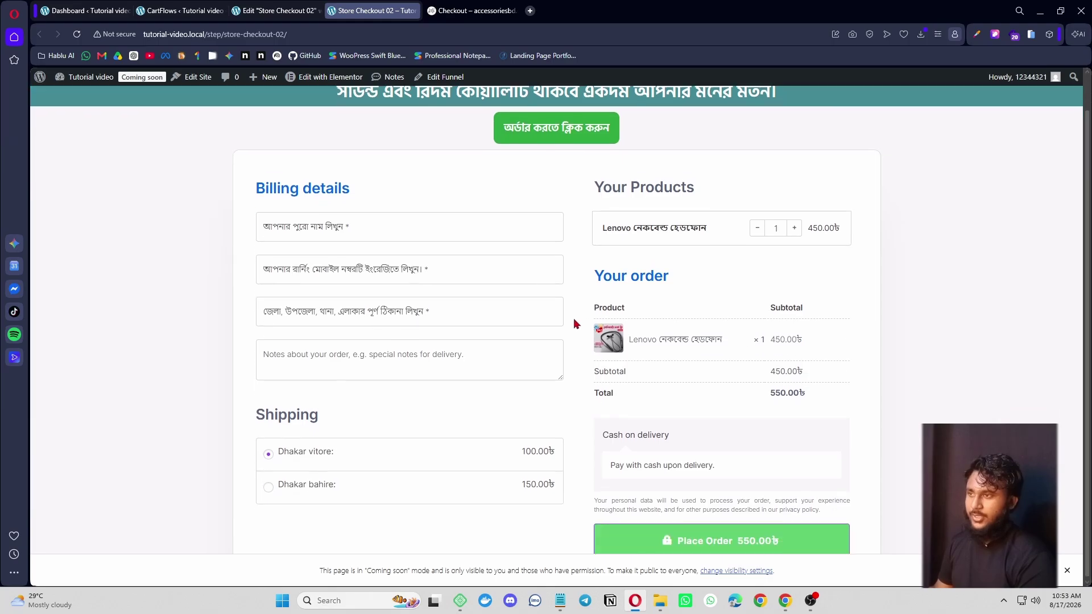
key(ctrl+Tab)
scroll(566, 262, down, 10)
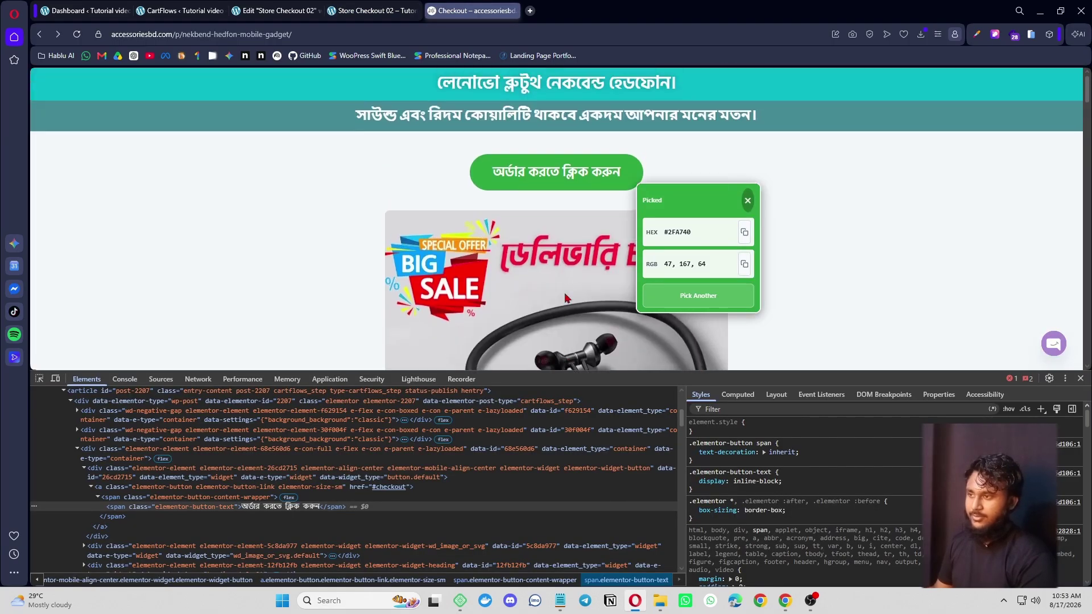
scroll(535, 296, up, 10)
scroll(562, 197, down, 3)
- Make three copies of the order button below the Lenovo banner image
click(278, 11)
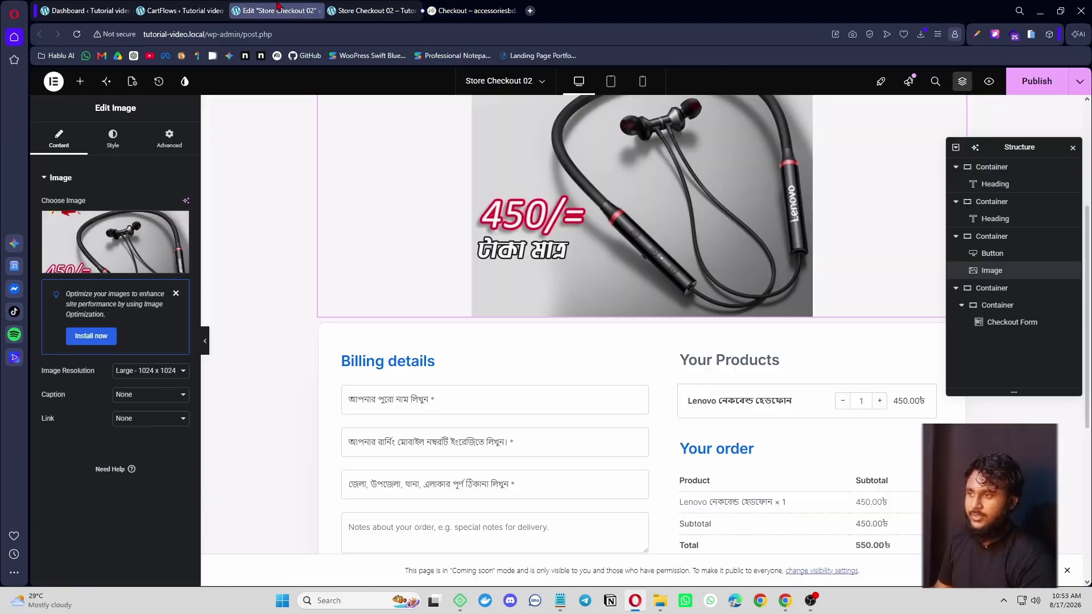
scroll(642, 341, up, 6)
right_click(658, 193)
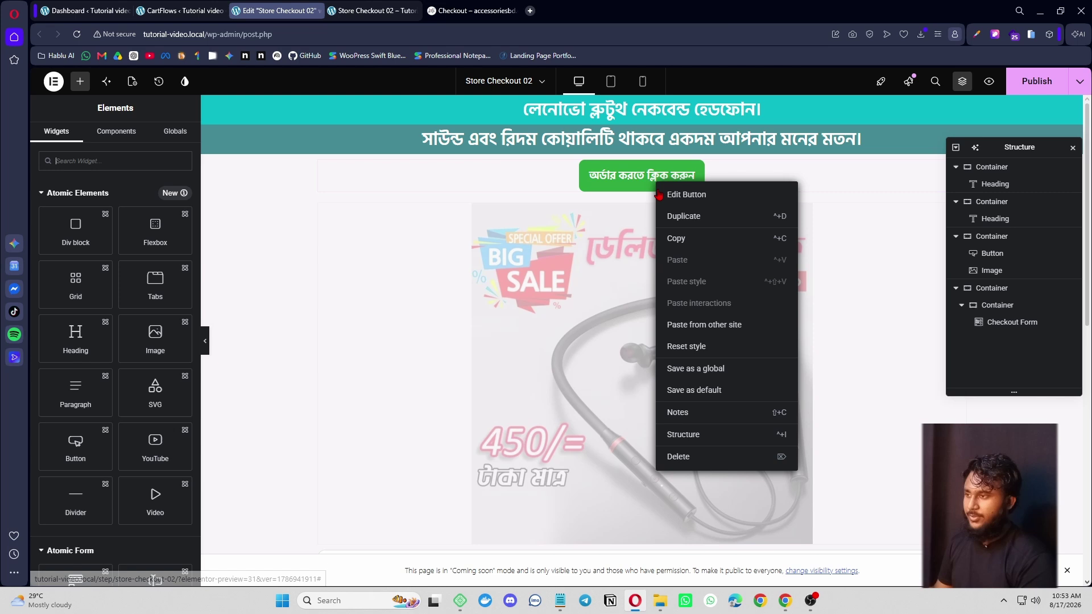
click(693, 216)
drag(643, 122, 625, 456)
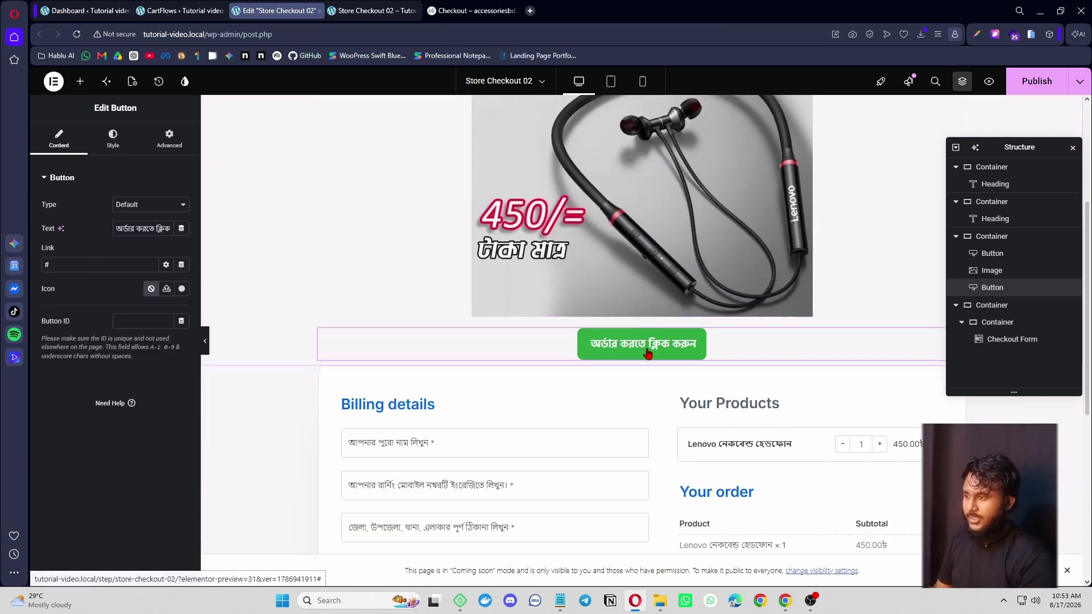
right_click(648, 345)
click(692, 333)
right_click(646, 345)
click(693, 333)
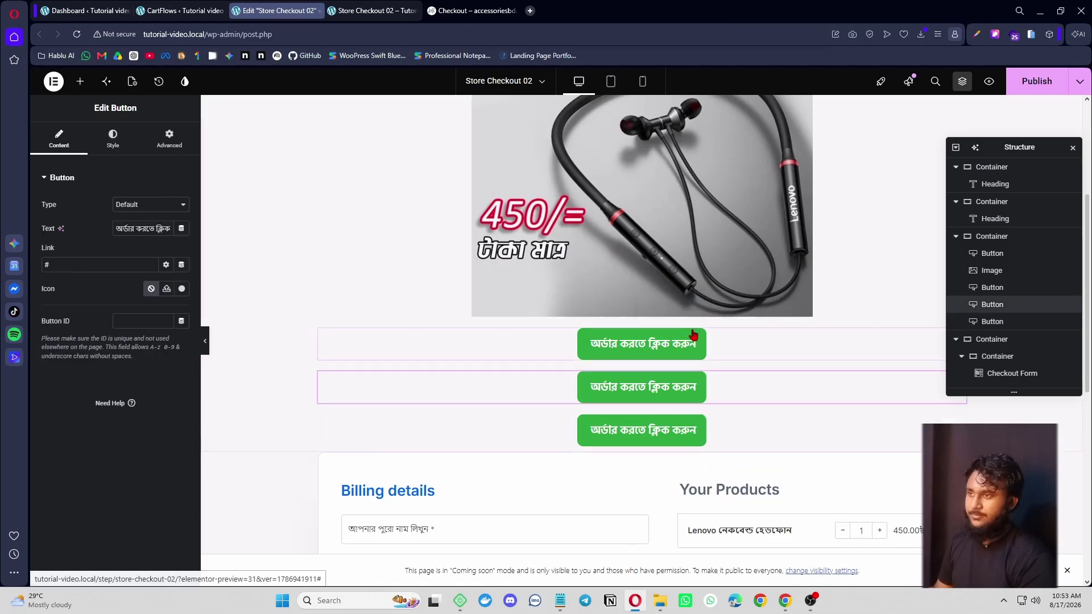
- Relabel the first copied button with the reference heading 'পনের বিবরনঃ-'
click(472, 10)
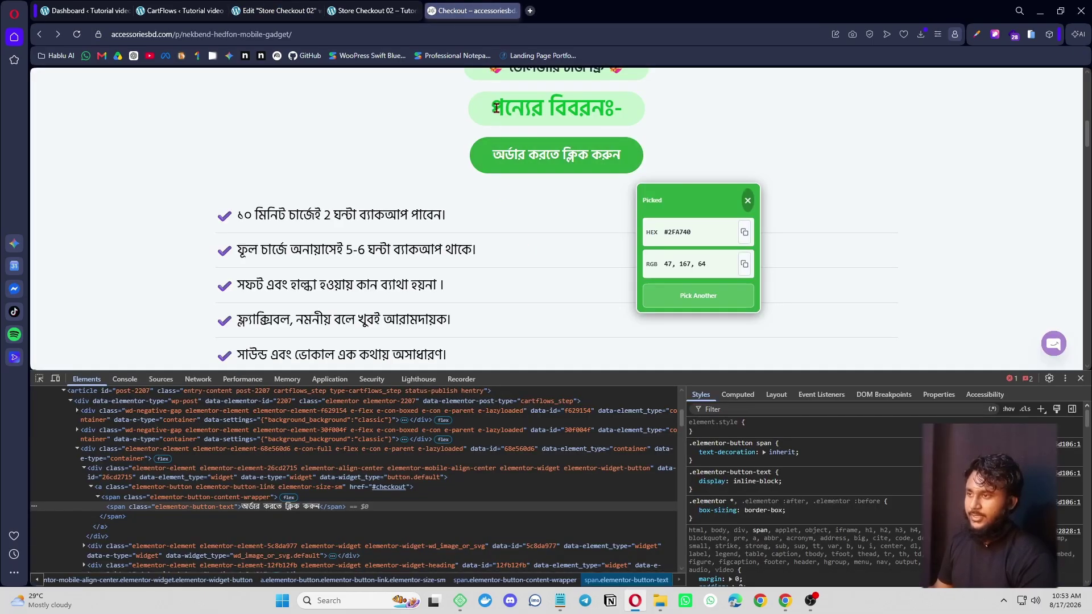
drag(491, 107, 626, 114)
key(ctrl+c)
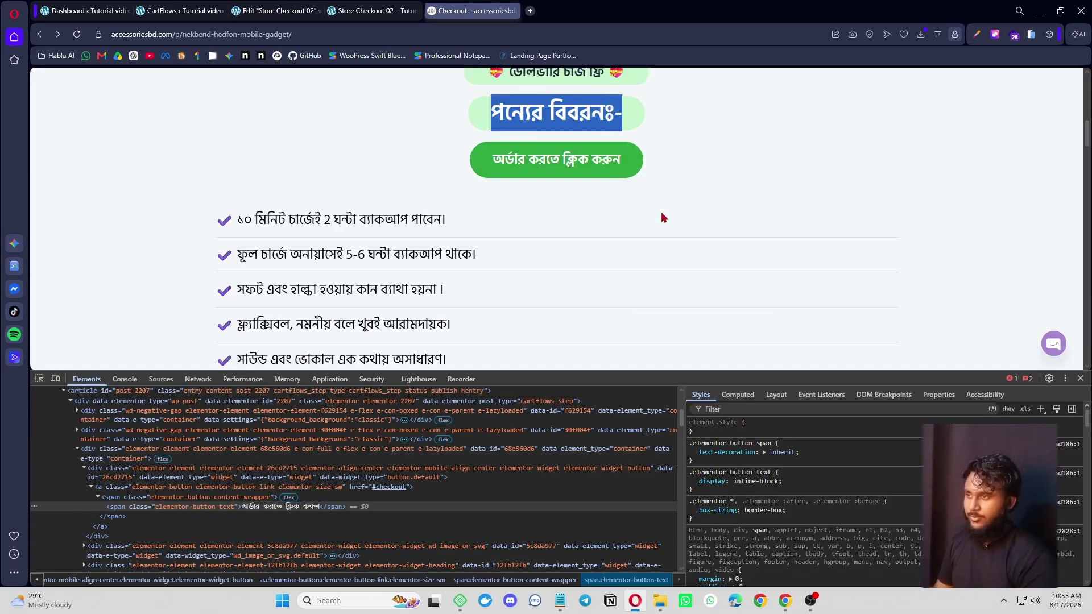
scroll(663, 215, up, 2)
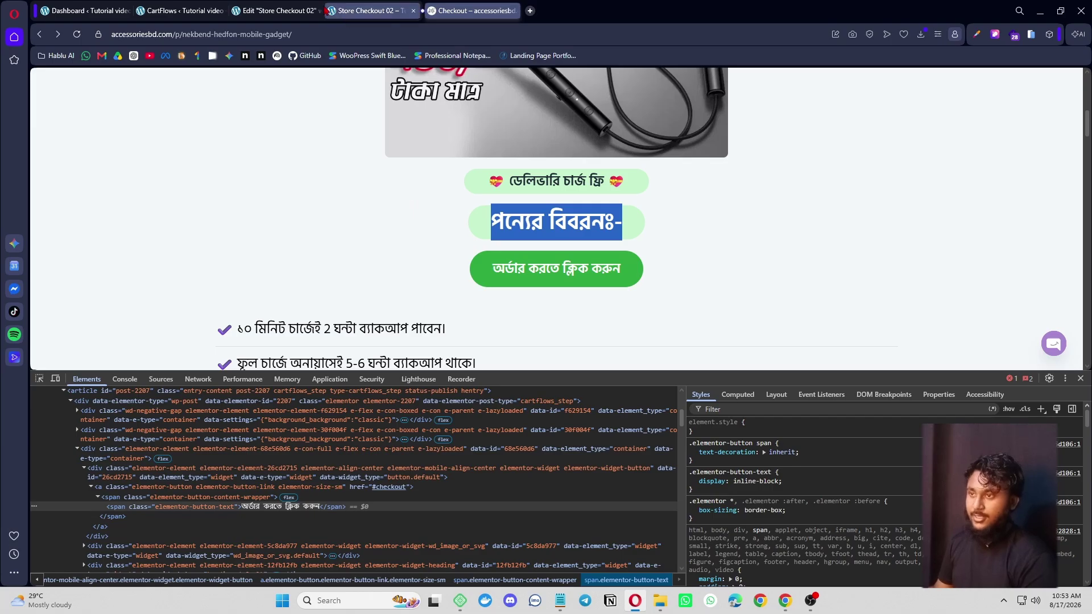
click(278, 10)
click(732, 347)
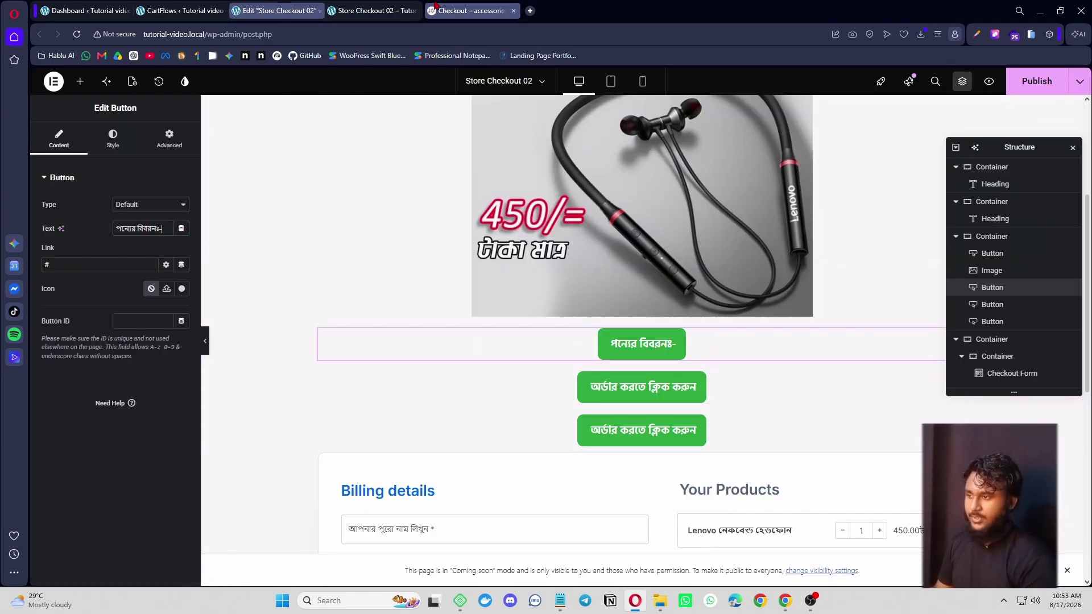
click(473, 11)
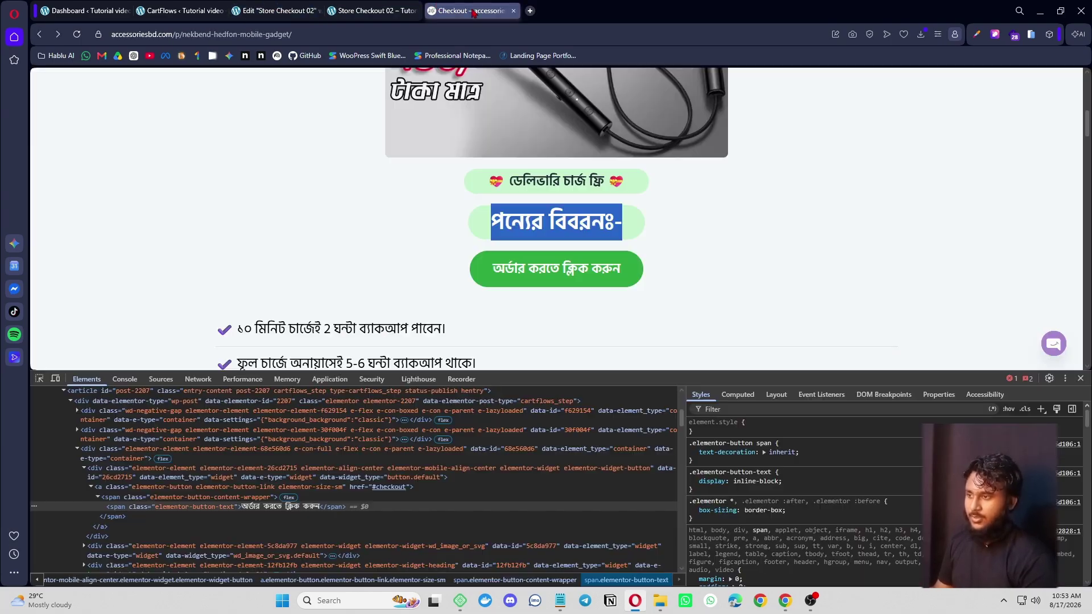
click(278, 10)
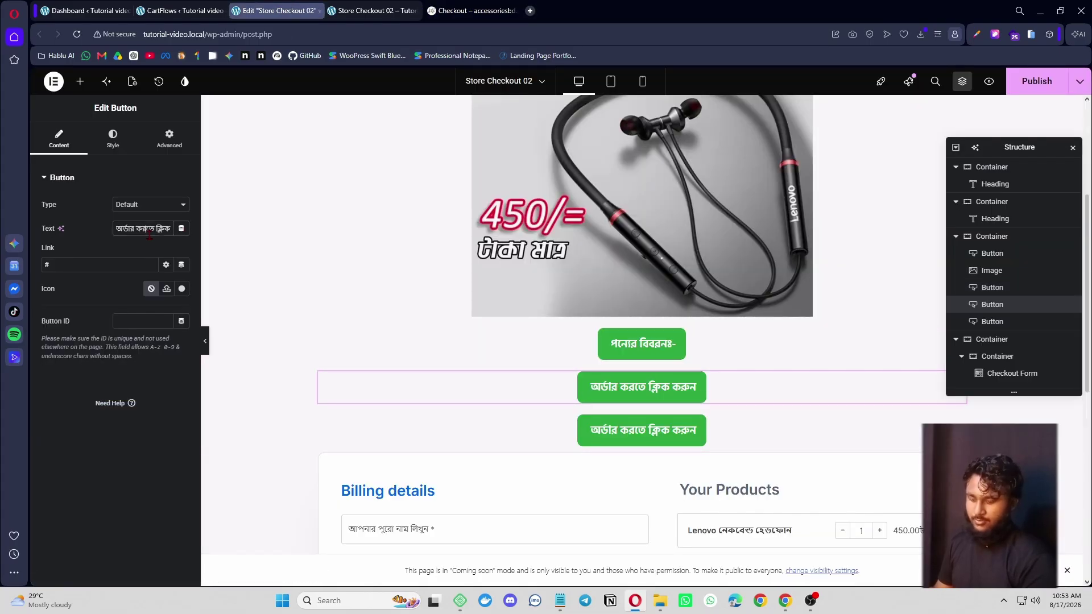
key(ctrl+v)
- Relabel another copy with the reference's free-delivery text 'ডেলিভারি চার্জ ফ্রি' and emojis
click(473, 11)
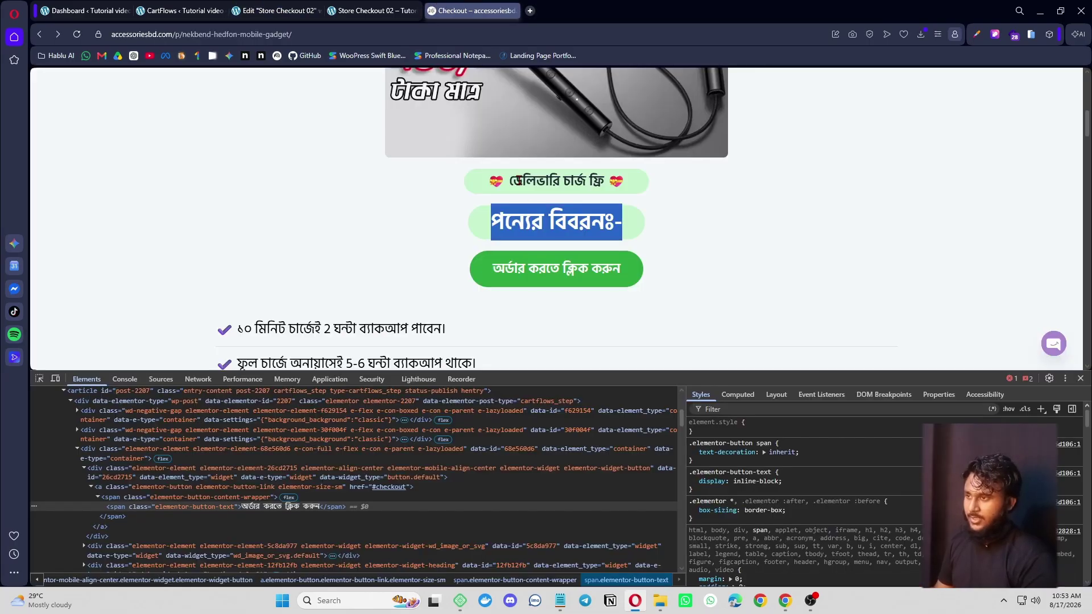
drag(487, 181, 624, 176)
key(ctrl+c)
click(367, 10)
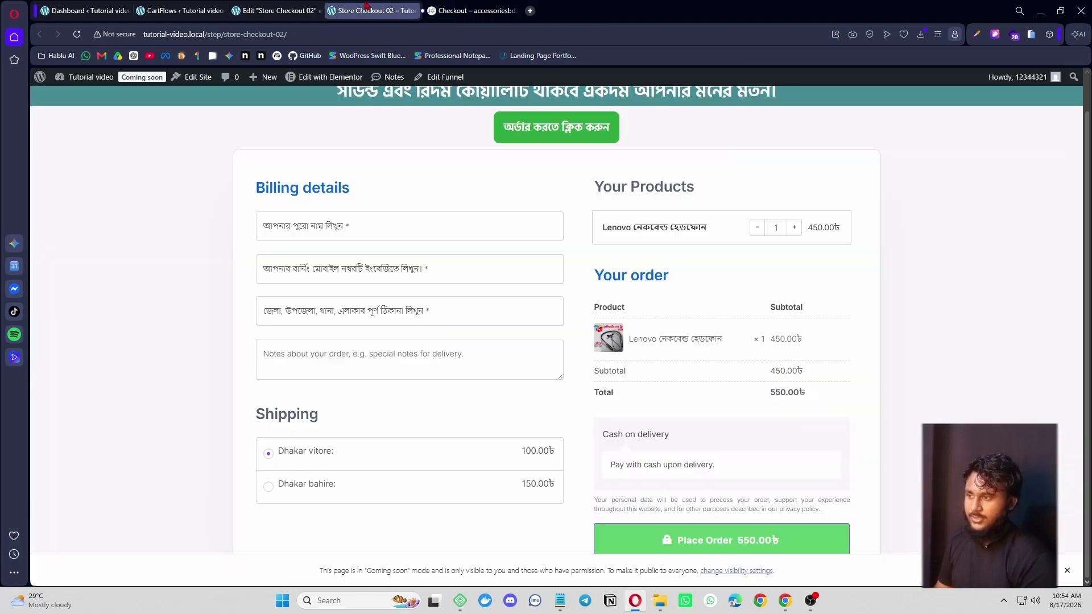
click(278, 10)
key(ctrl+v)
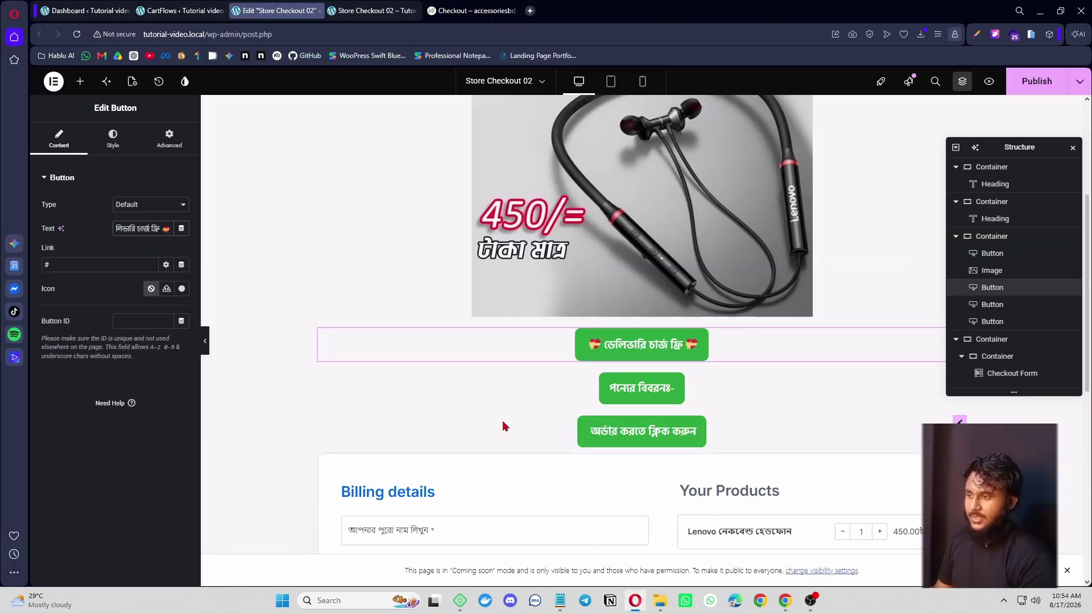
- Review the order button's styling and compare the preview with the reference page
click(451, 7)
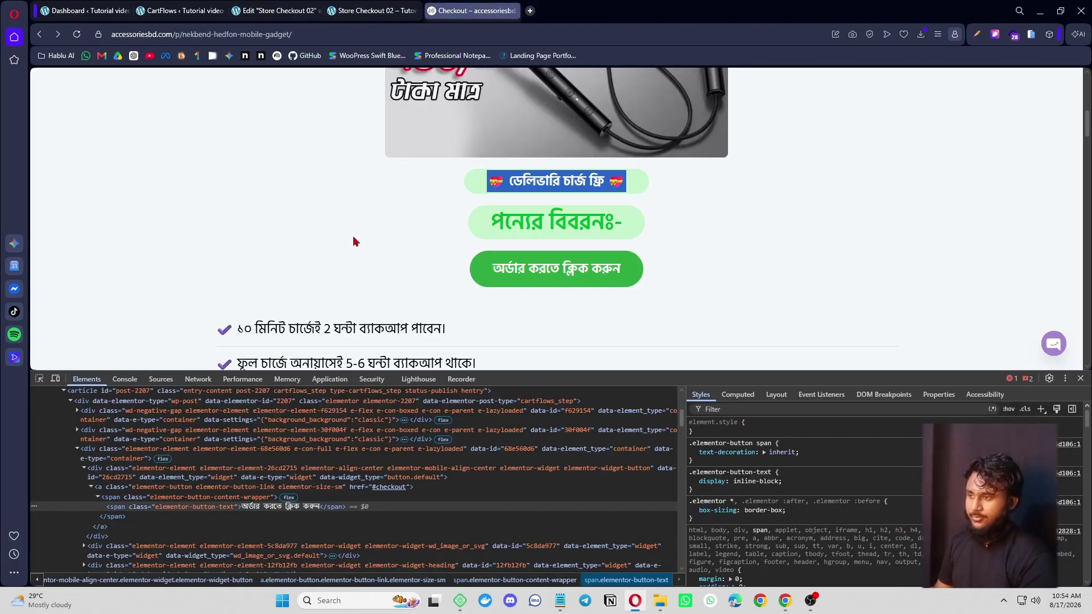
scroll(651, 289, down, 3)
click(278, 10)
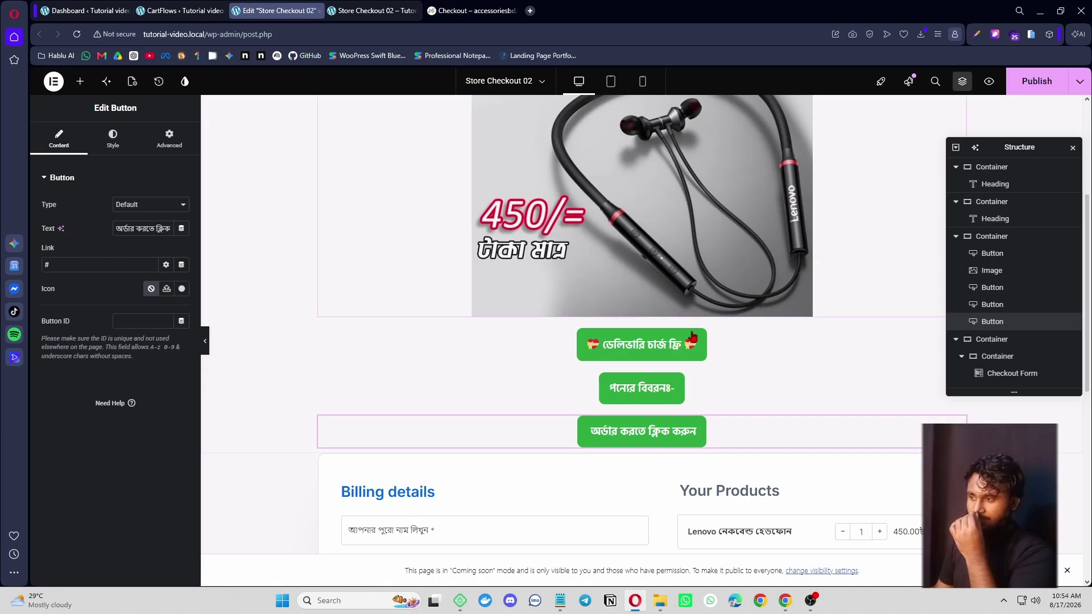
click(109, 147)
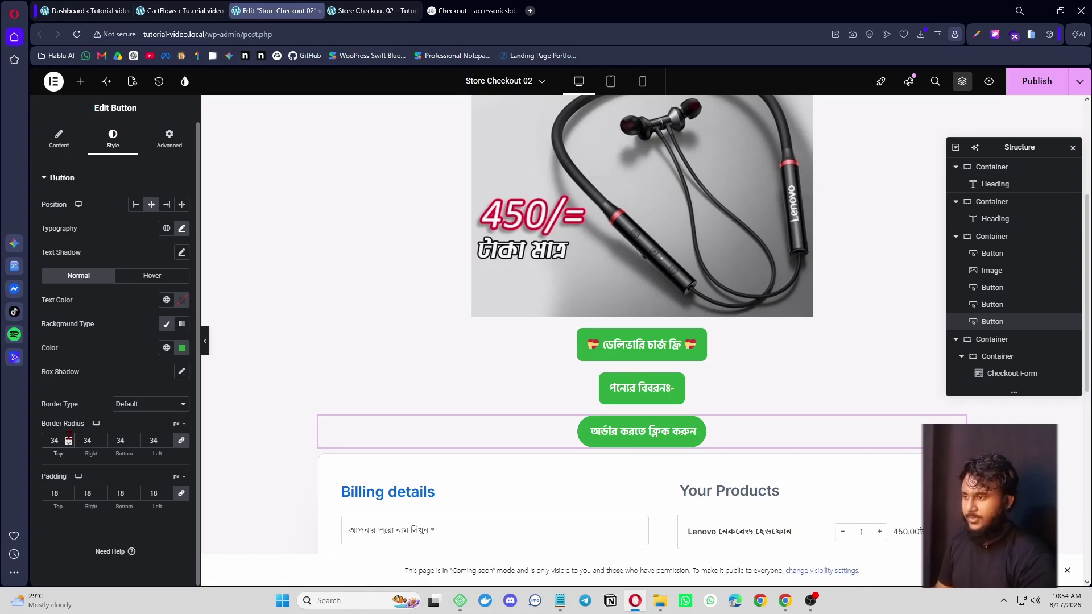
scroll(529, 341, down, 2)
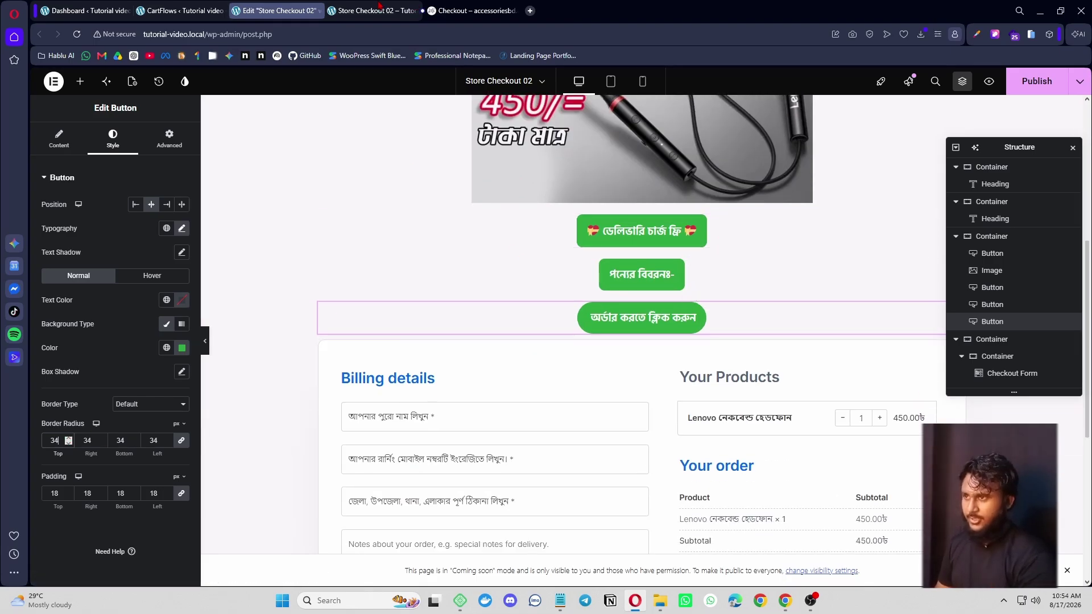
key(ctrl+Tab)
click(452, 10)
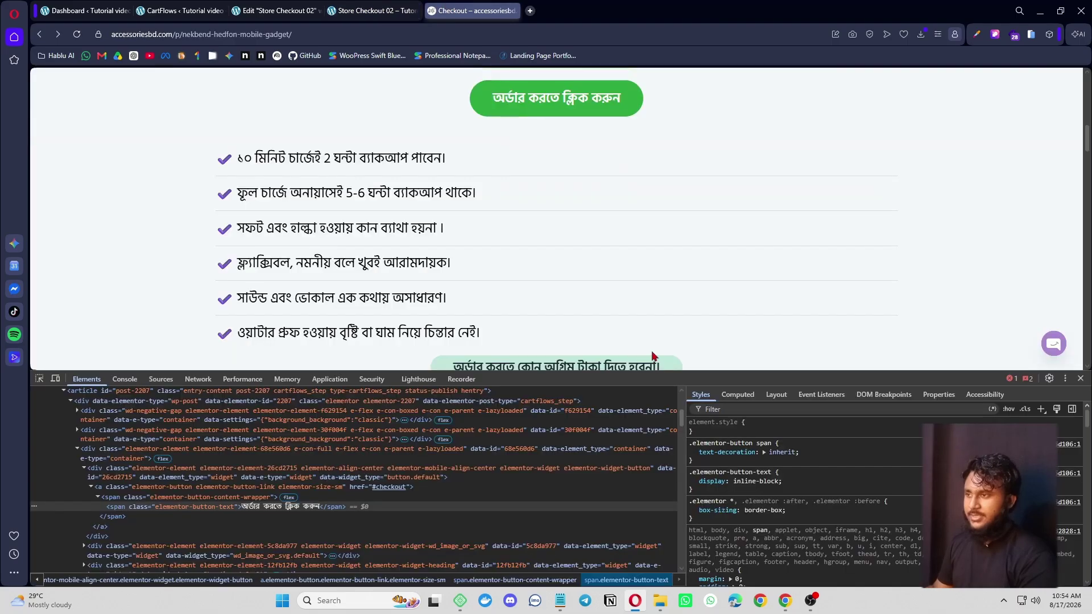
scroll(620, 259, up, 5)
scroll(620, 258, down, 6)
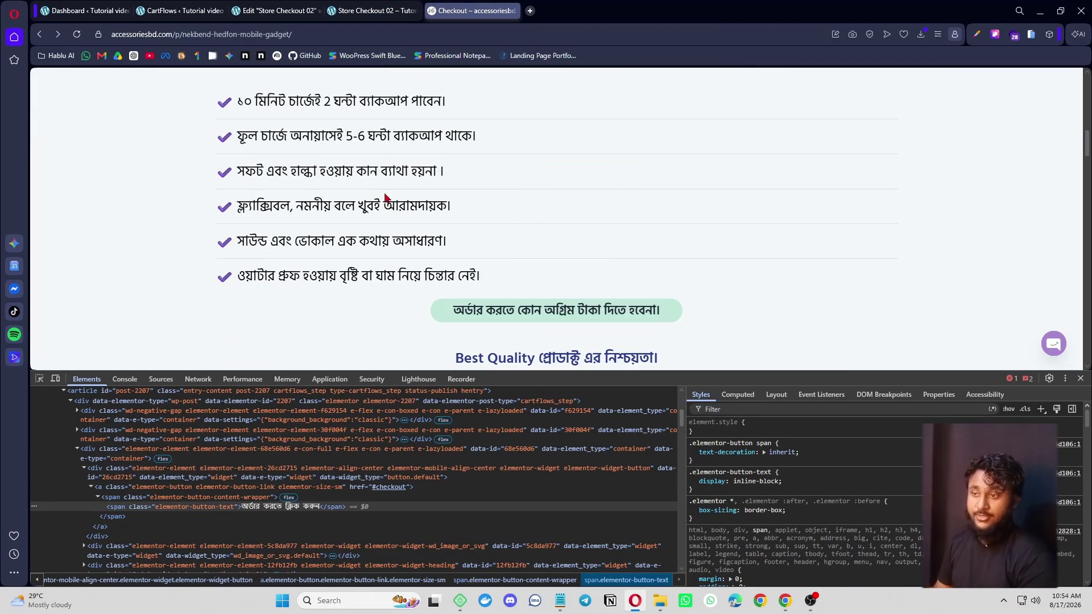
click(182, 10)
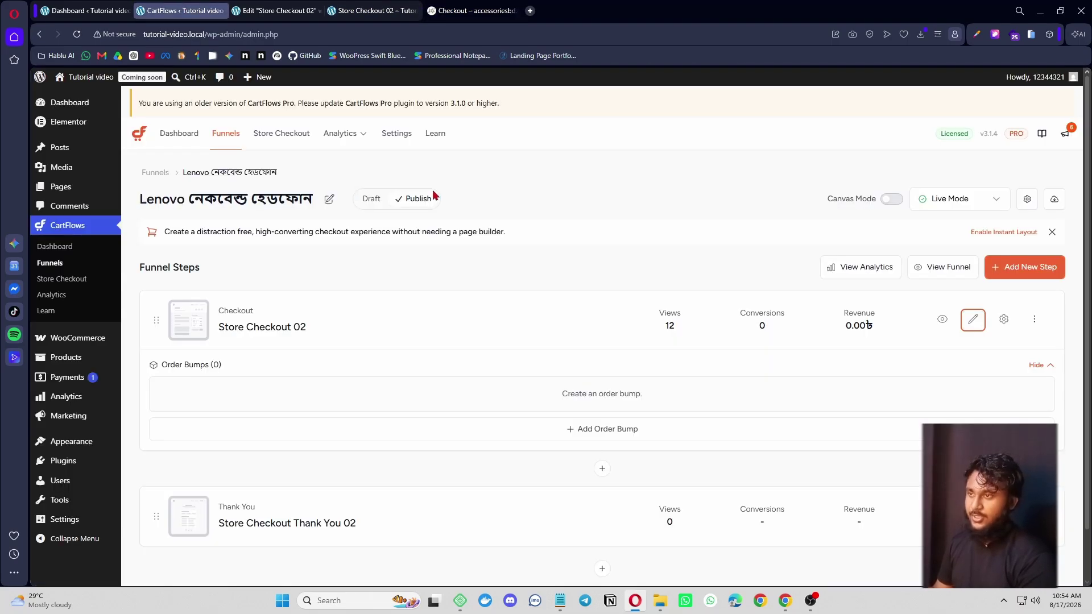
click(278, 10)
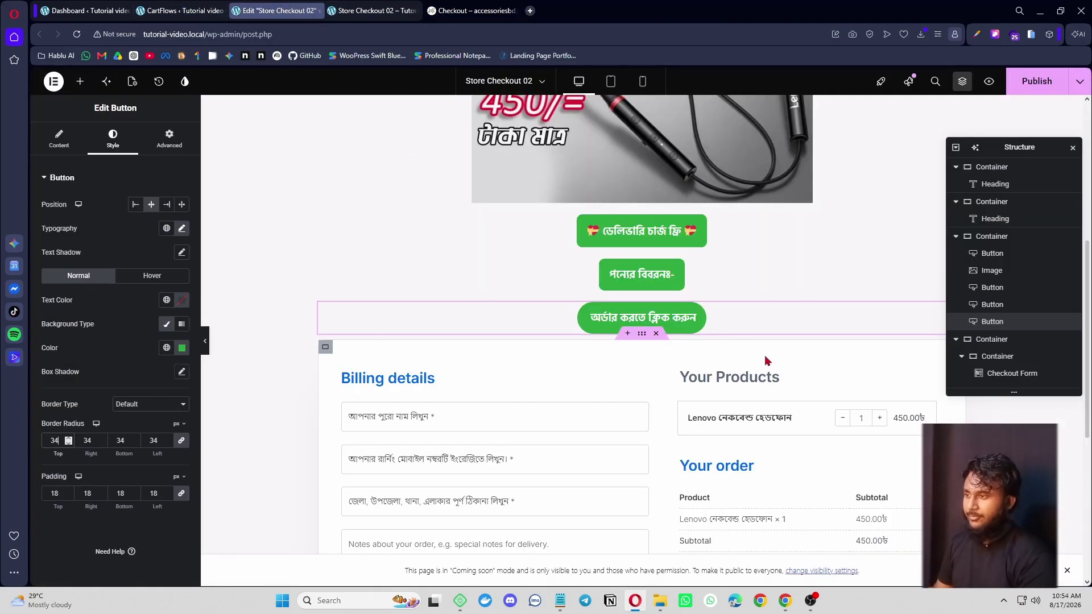
- Add an Icon List below the order button and copy the reference's first feature line
click(80, 81)
text(icon)
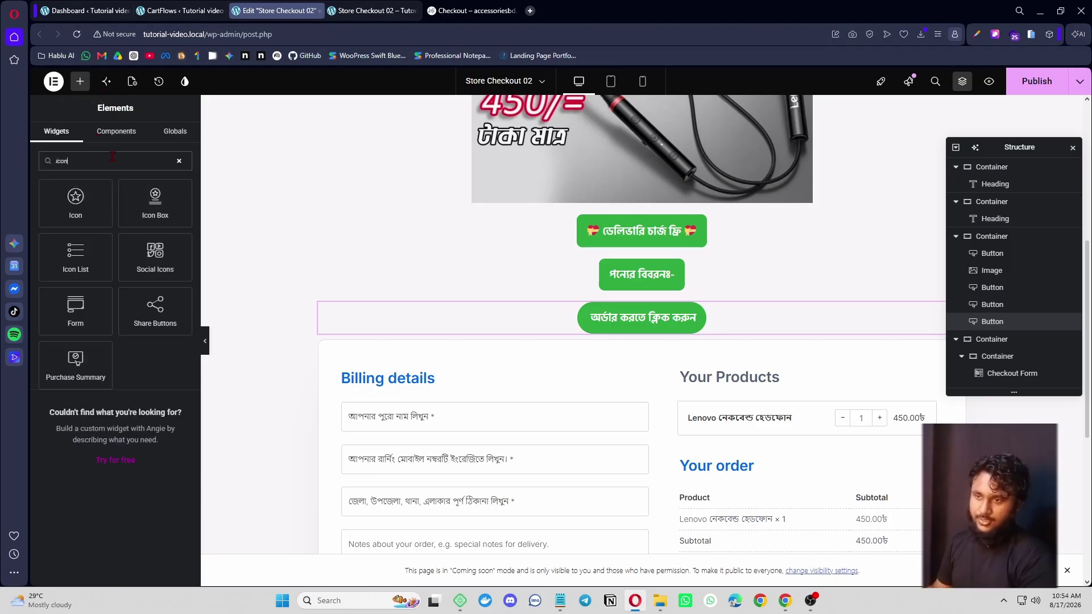
drag(91, 252, 626, 330)
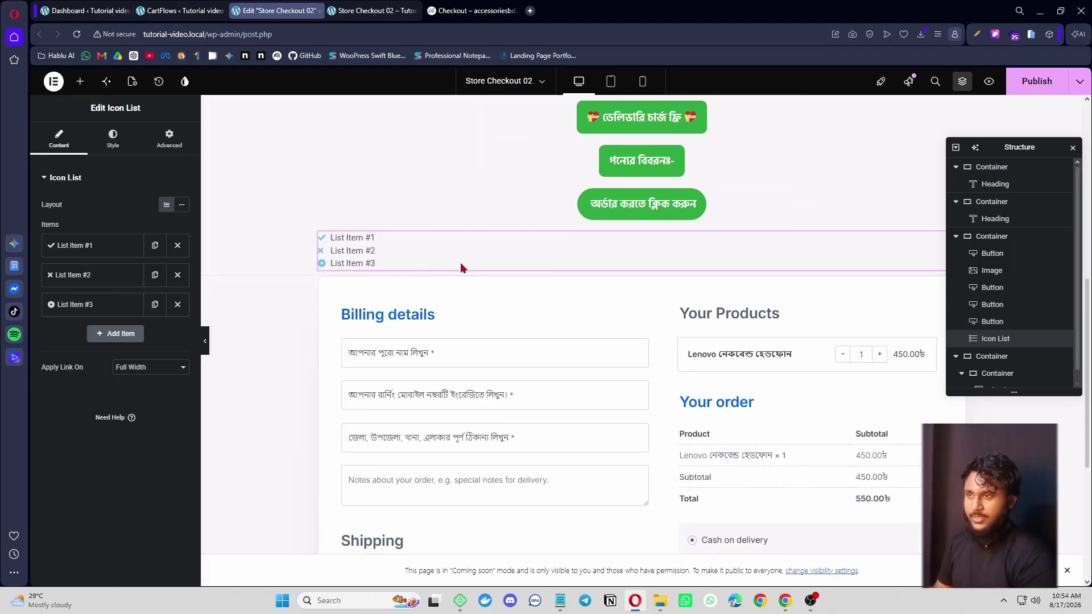
click(436, 7)
scroll(341, 171, up, 1)
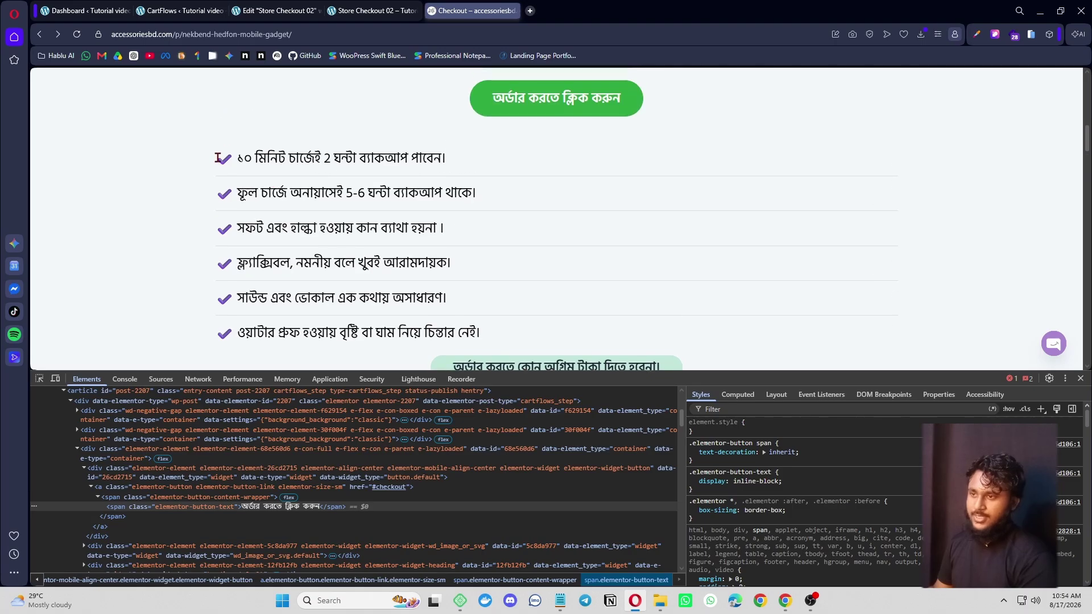
drag(216, 158, 471, 170)
click(280, 8)
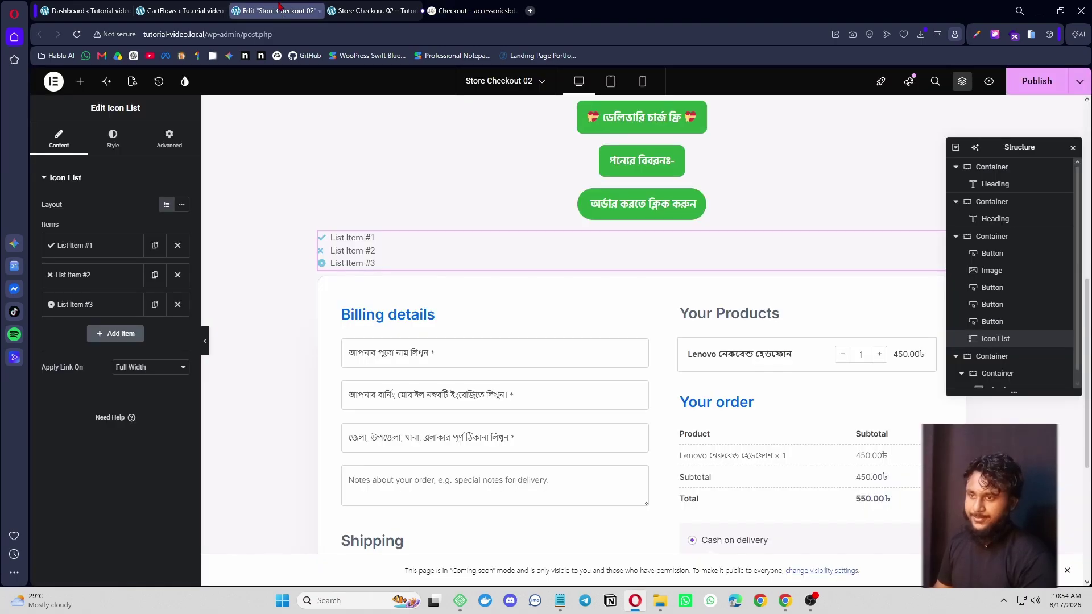
- Paste the first battery-backup line into list item one, removing the stray check mark
click(91, 245)
click(102, 288)
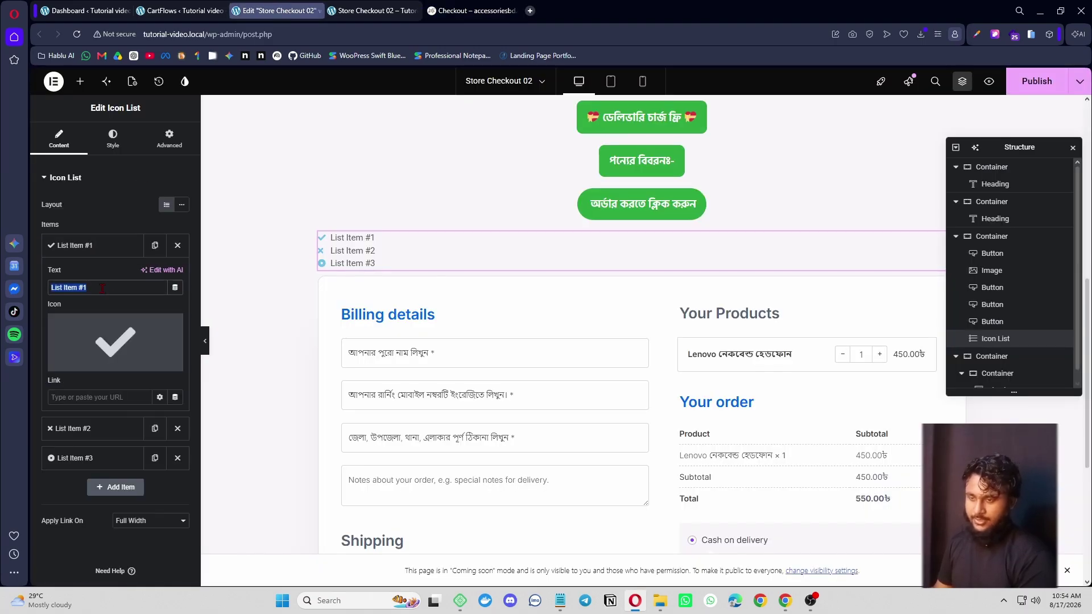
text(✓ ১০ মিনিট চার্জেই 2 ঘন্টা ব্যাকআপ পাবেন।)
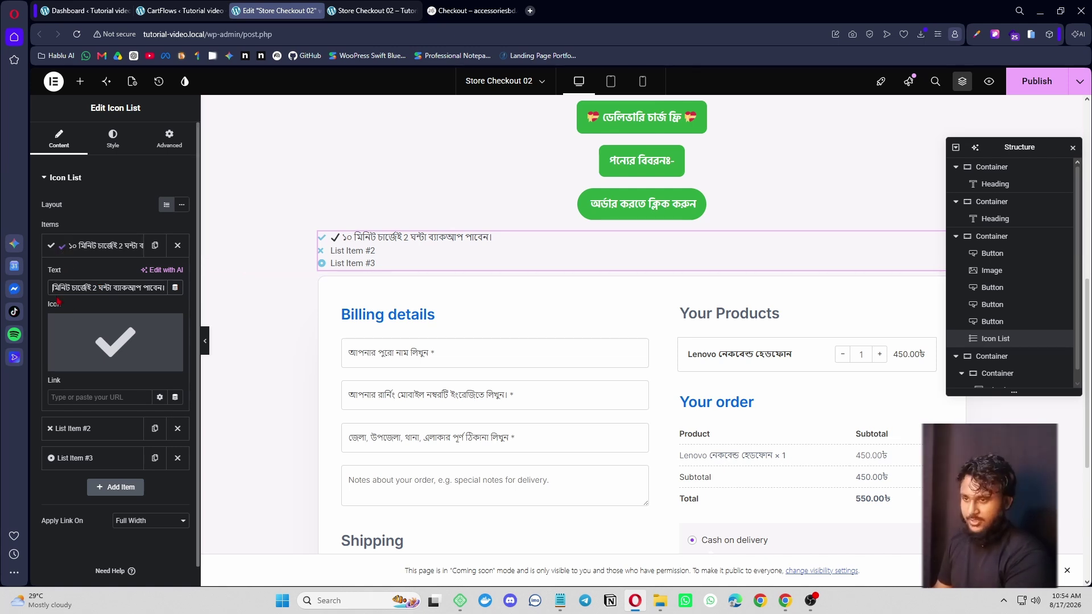
key(Left)
key(Left)
key(Left)
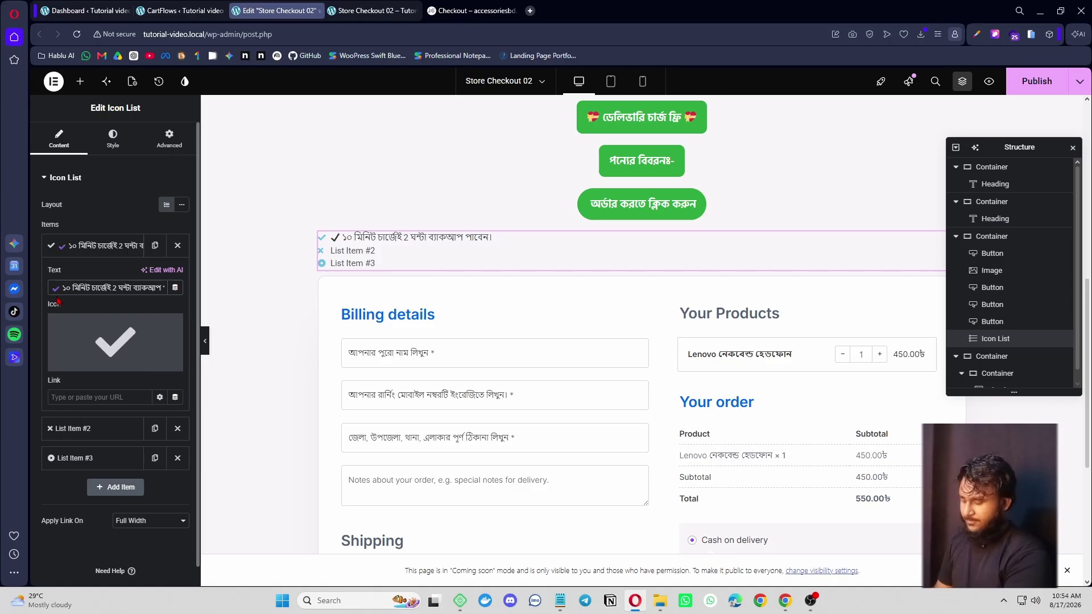
key(BackSpace)
key(BackSpace)
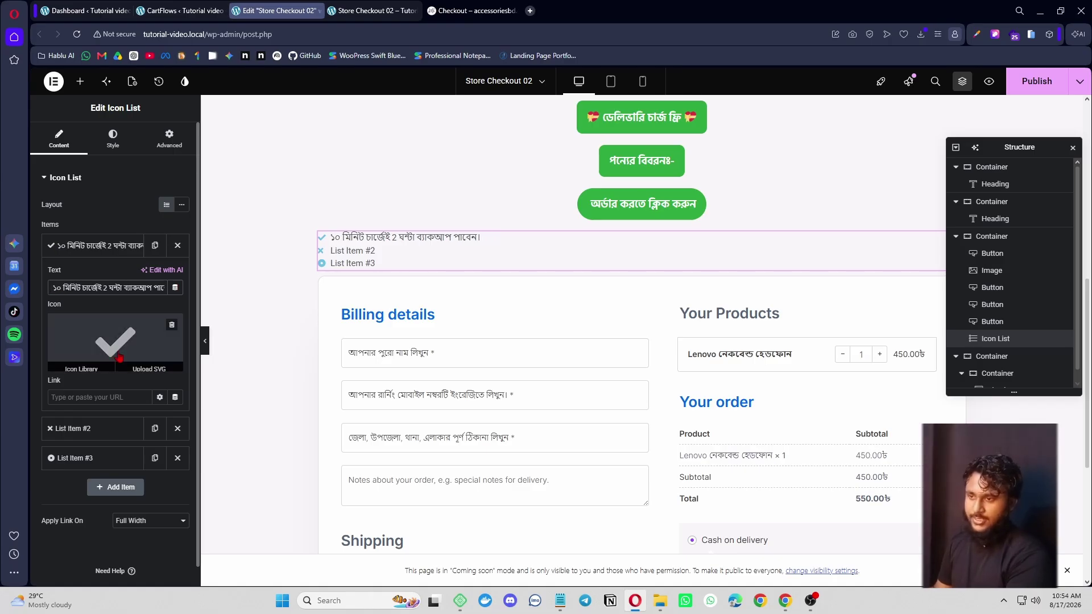
click(120, 344)
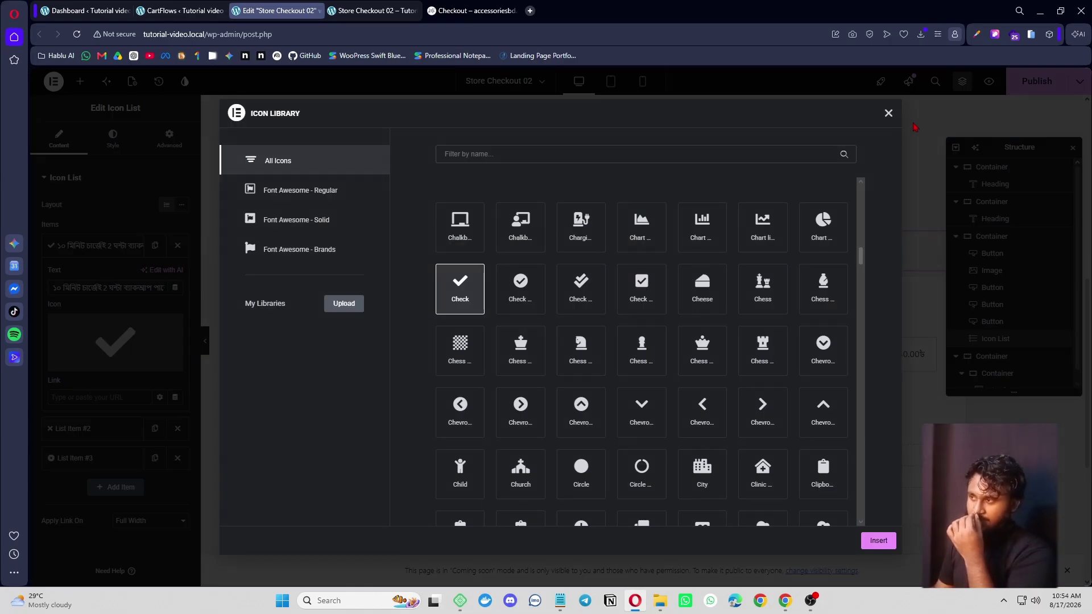
click(888, 112)
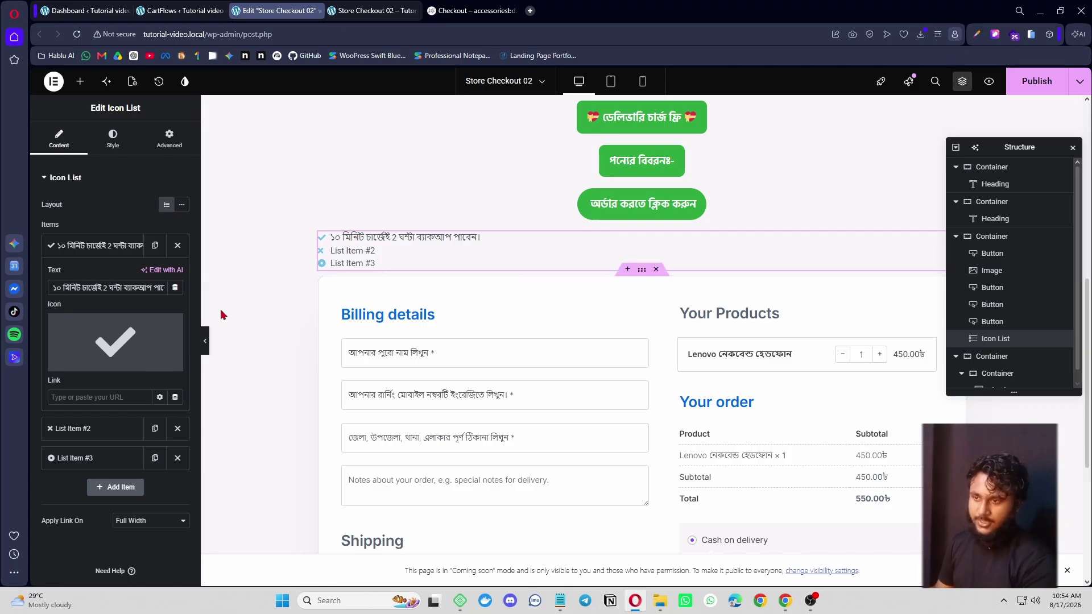
- Delete the two placeholder items and duplicate the first item to make six lines
click(177, 428)
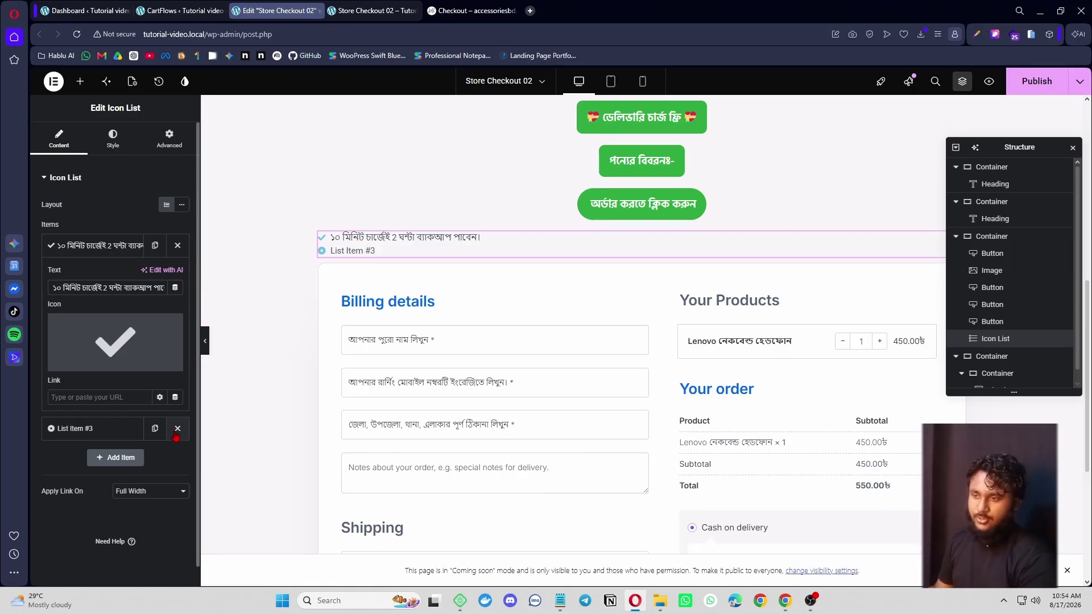
click(187, 430)
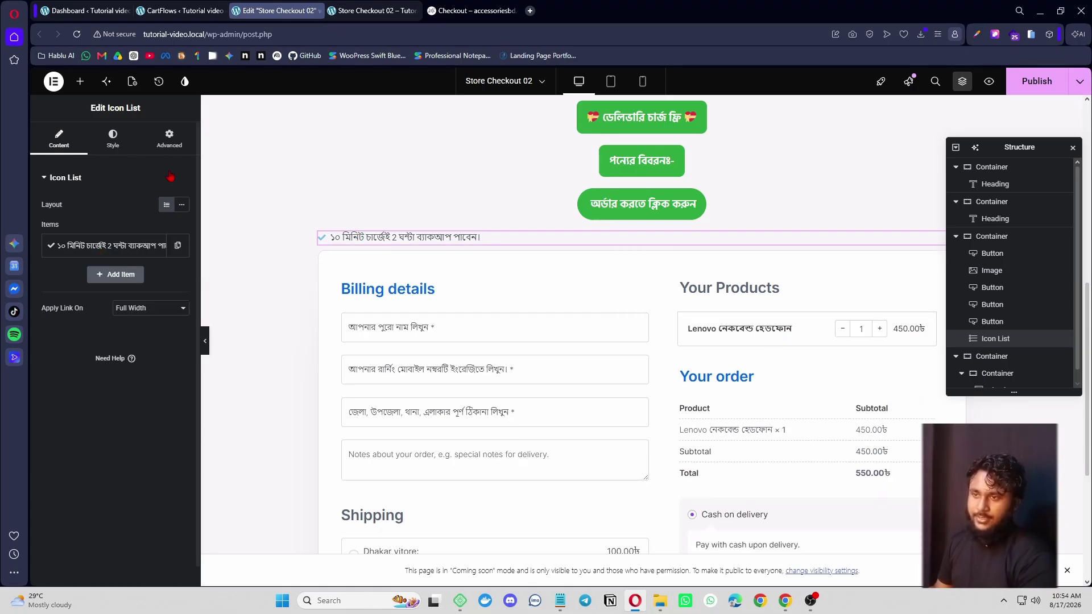
click(177, 251)
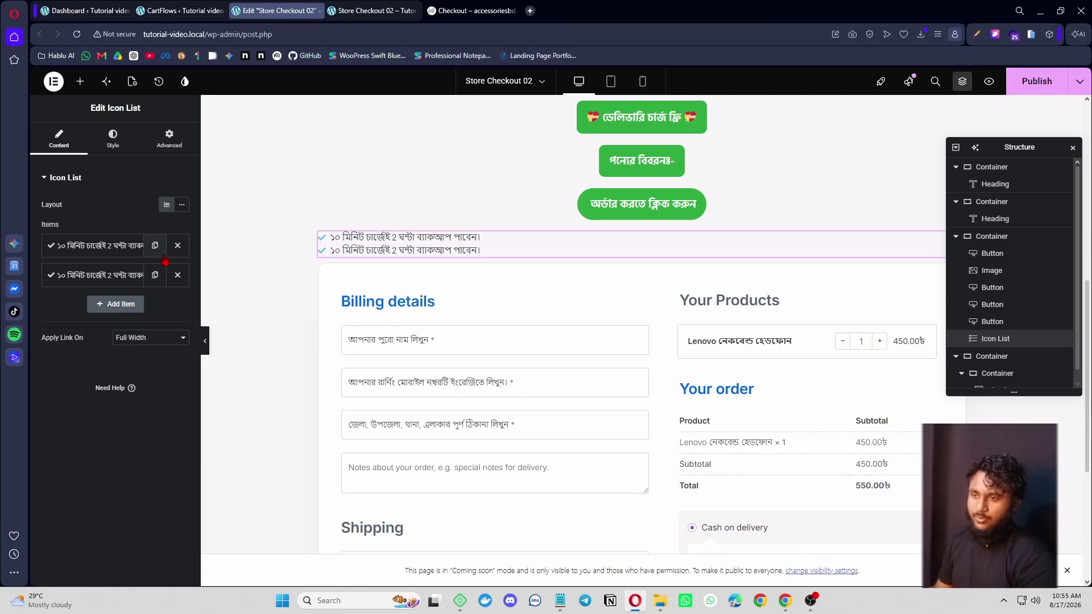
click(155, 247)
click(154, 247)
click(155, 246)
click(154, 246)
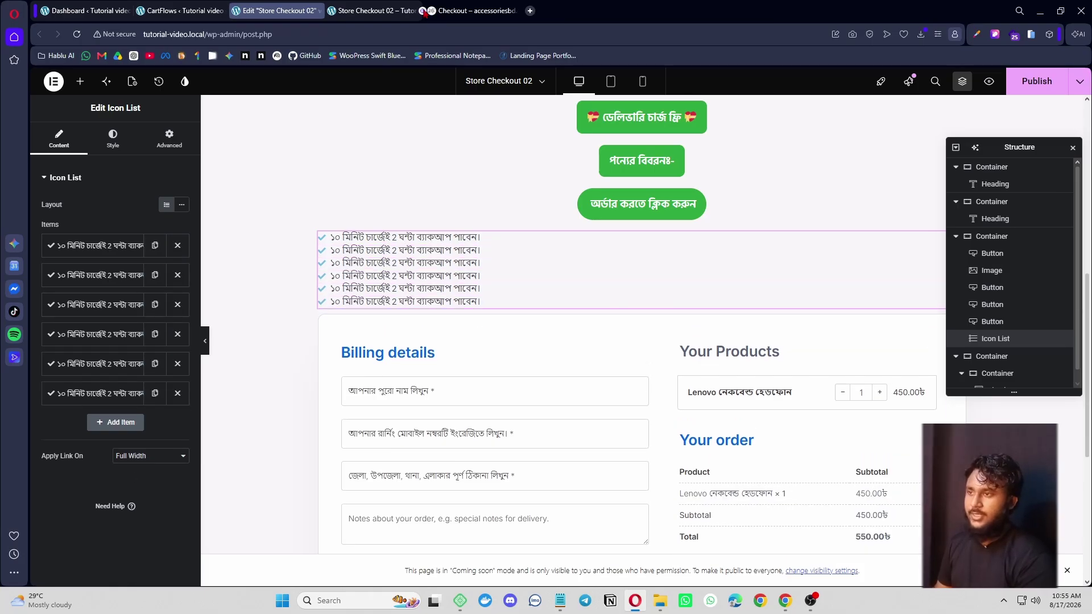
- Set item two to 'ফুল চার্জে অনায়াসেই 5-6 ঘণ্টা ব্যাকআপ থাকে।' from the reference page
click(471, 10)
drag(235, 194, 483, 197)
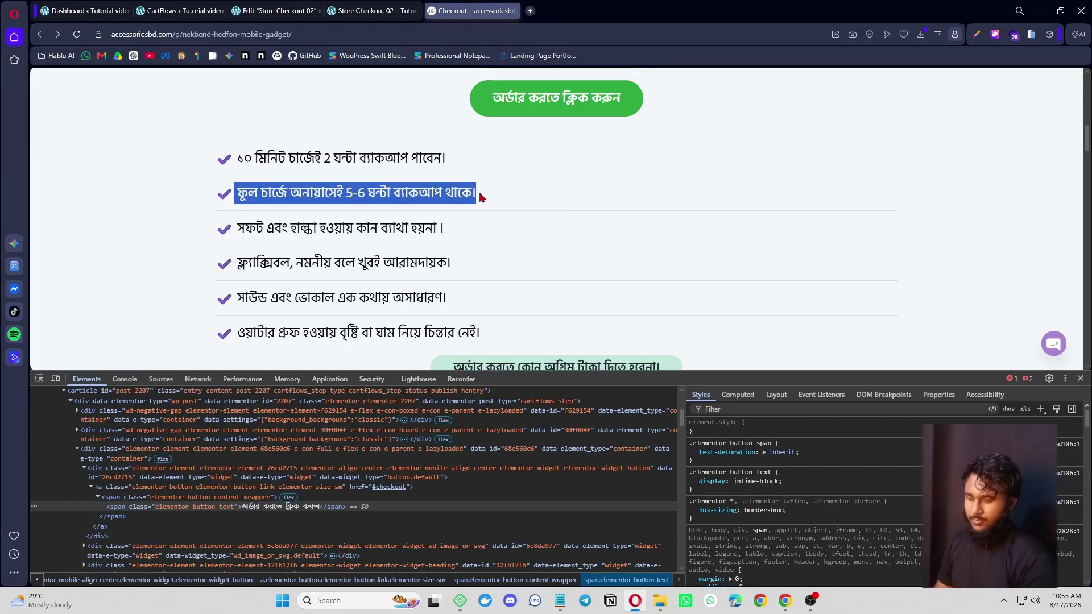
key(ctrl+c)
key(ctrl+Tab)
click(100, 276)
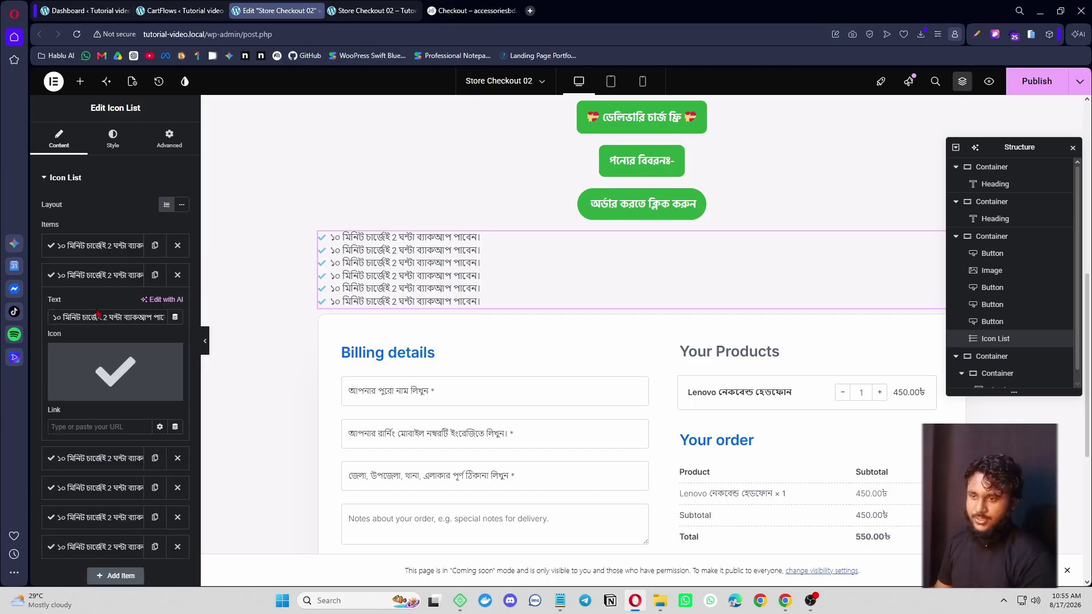
click(97, 317)
key(ctrl+a)
key(ctrl+v)
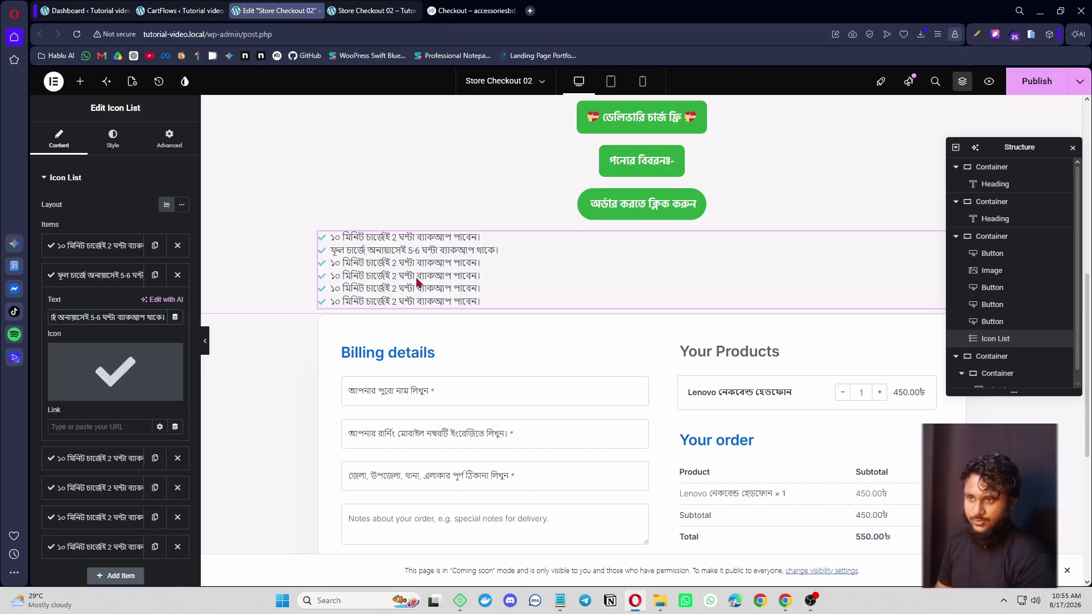
click(106, 137)
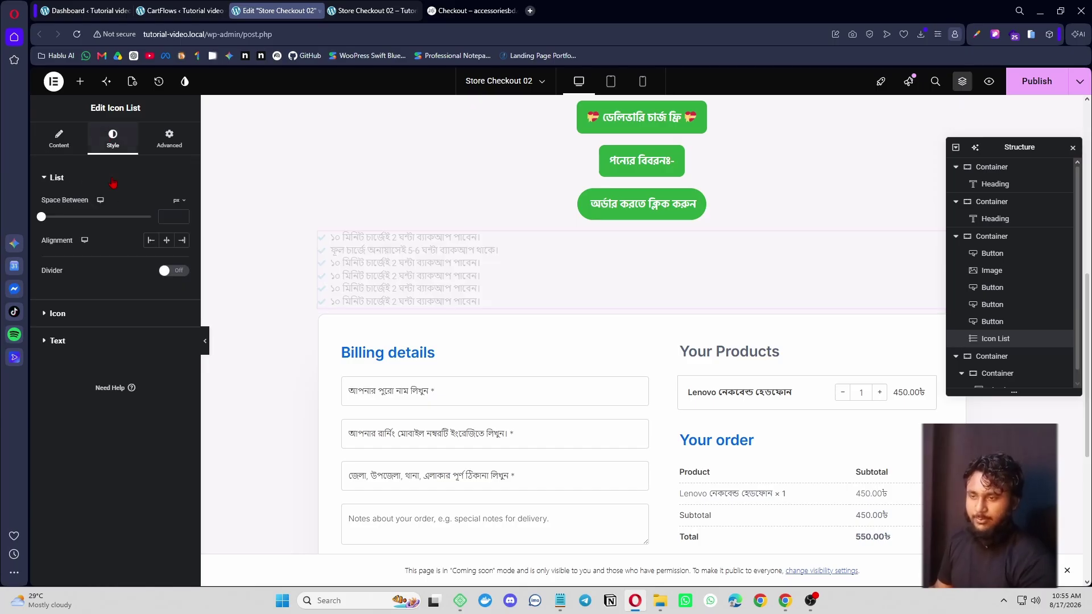
- Make the check icons purple and 20 px in size
click(96, 321)
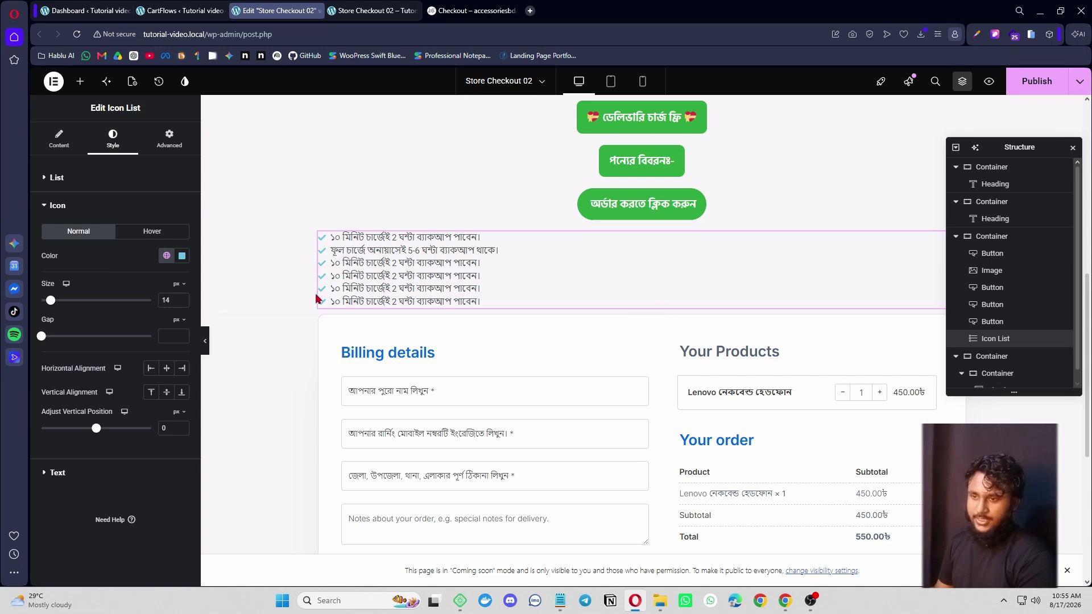
click(475, 10)
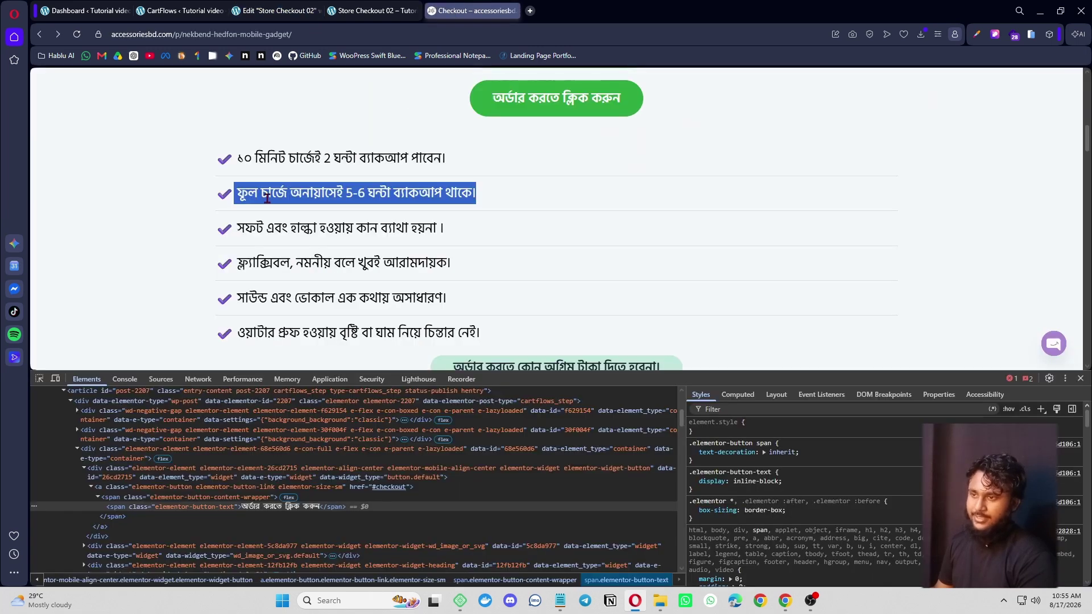
click(288, 11)
click(181, 256)
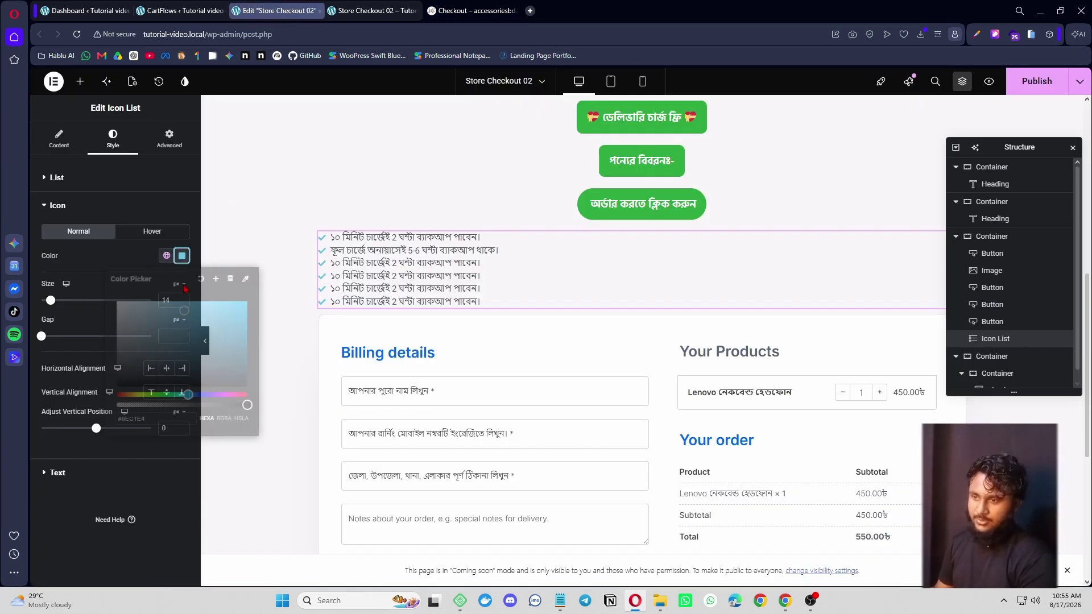
drag(189, 395, 208, 397)
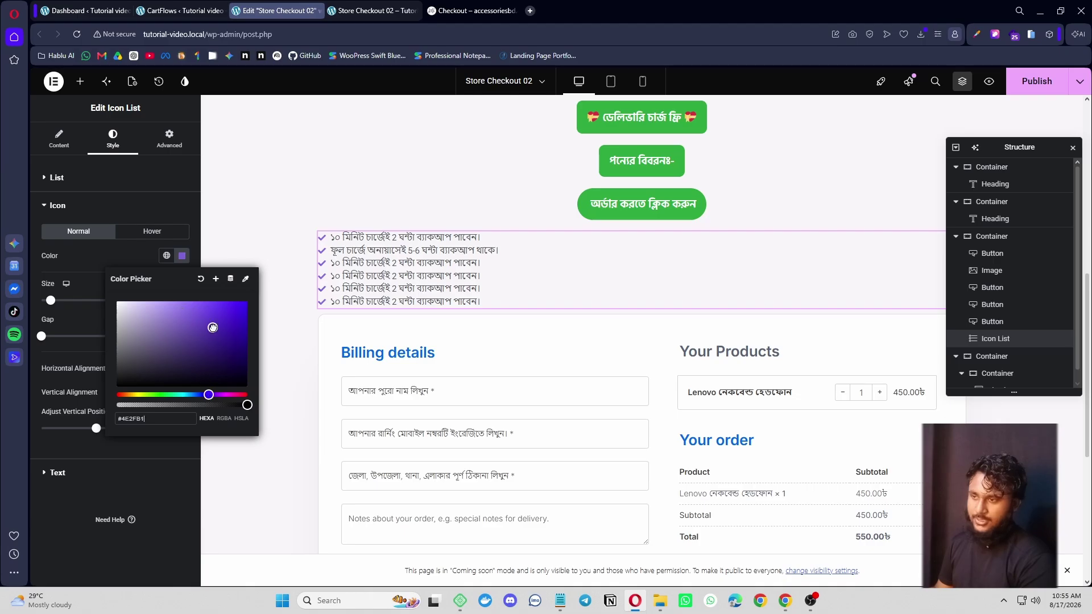
drag(50, 301, 58, 302)
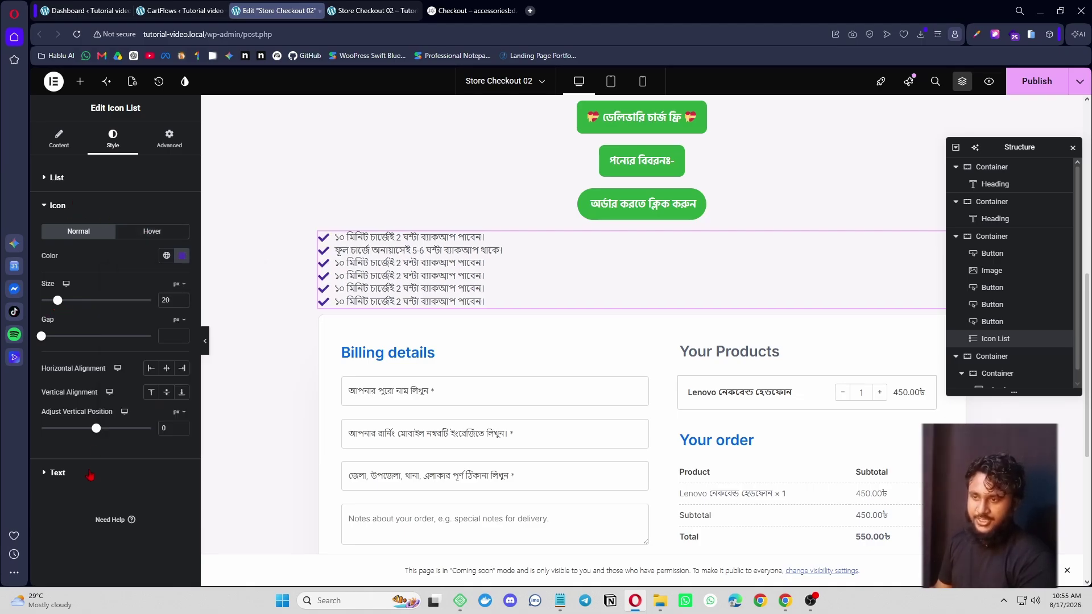
- Style the list text as Hind Siliguri, 22 px, Semi Bold, and compare with the reference
click(57, 472)
click(182, 260)
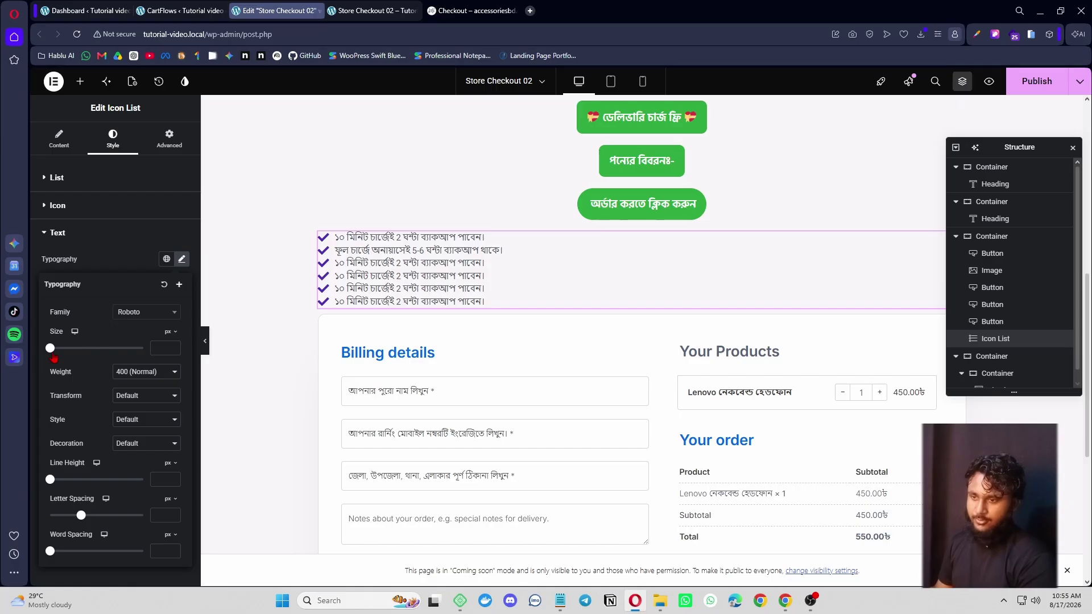
drag(54, 356, 62, 356)
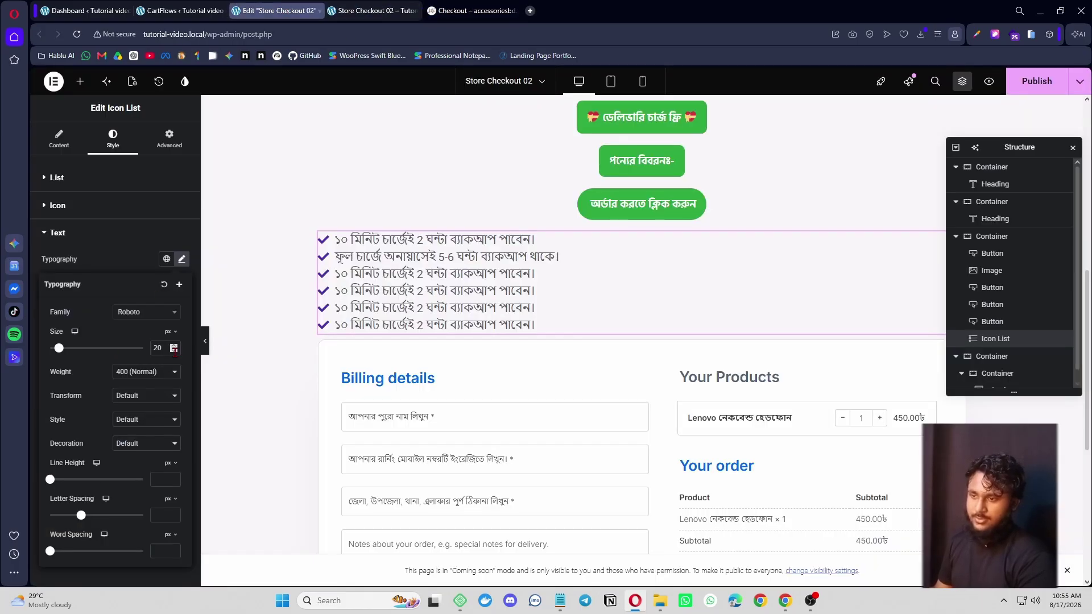
click(173, 346)
click(173, 346)
click(161, 378)
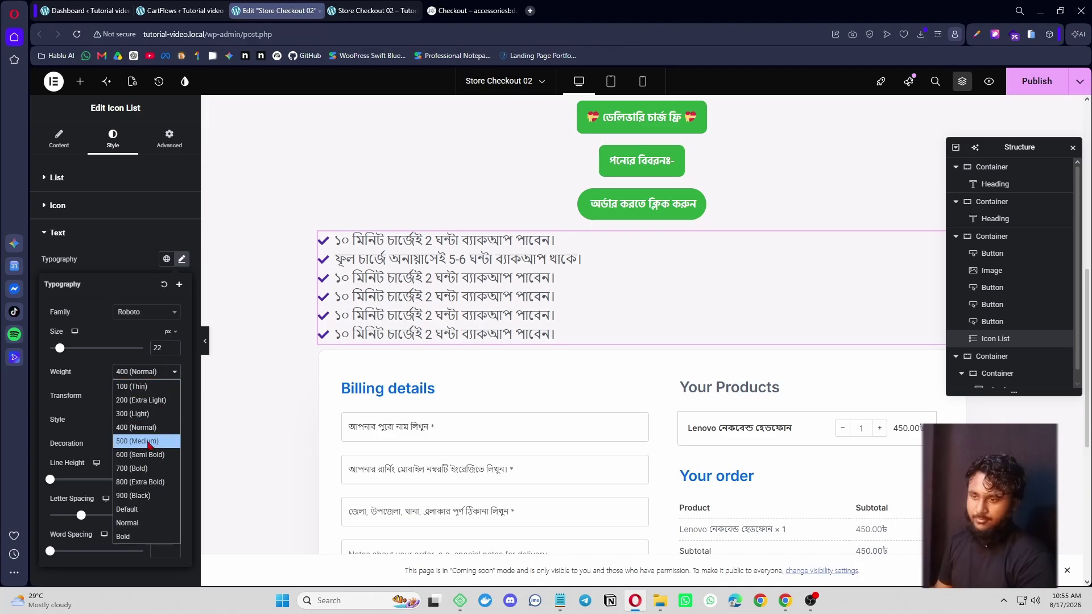
click(149, 460)
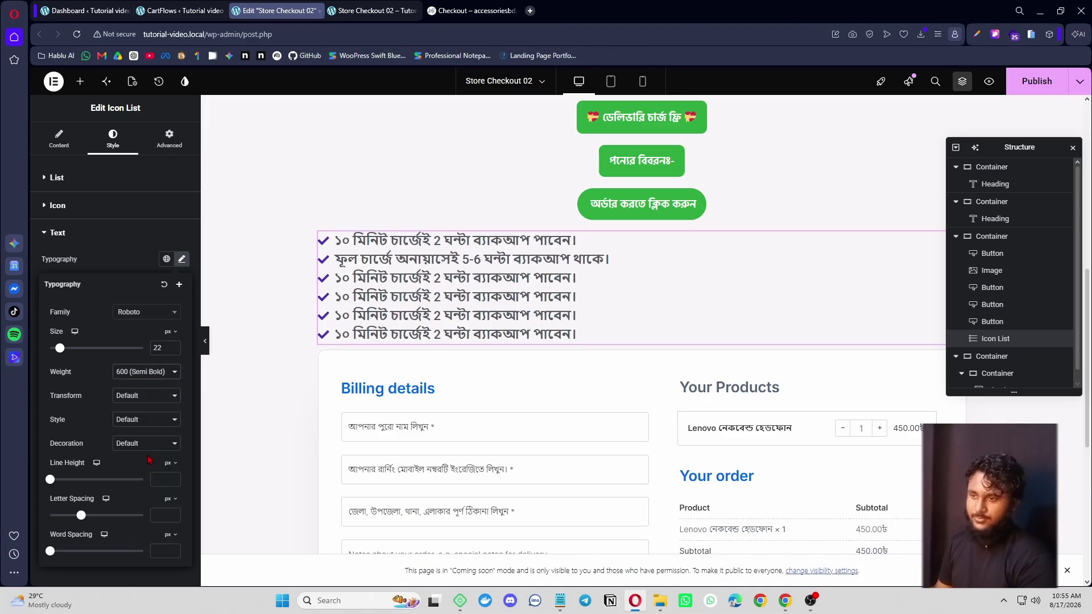
click(150, 319)
text(hind)
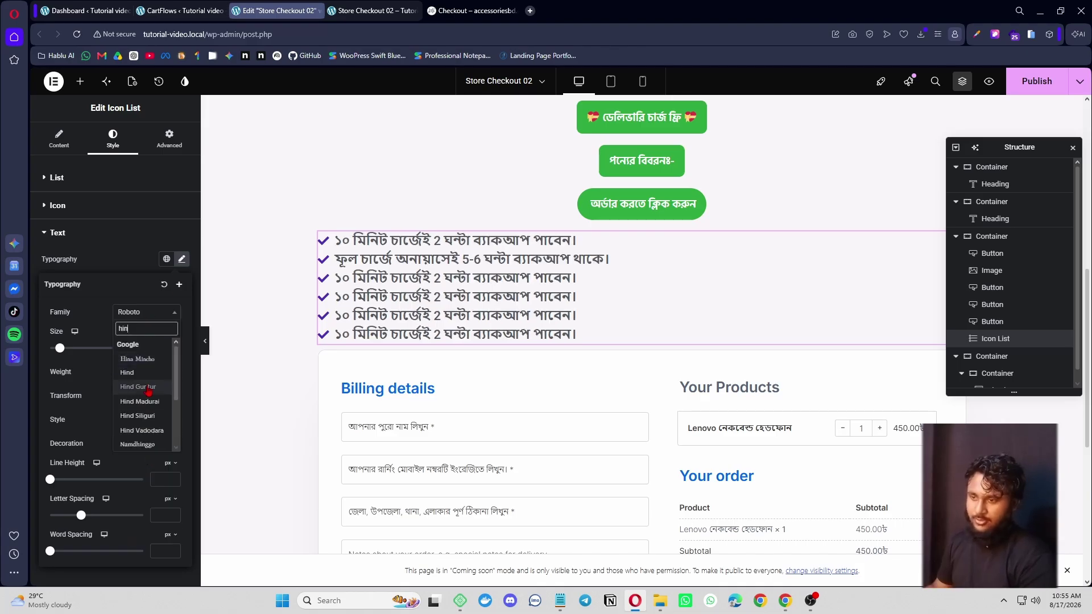
click(148, 419)
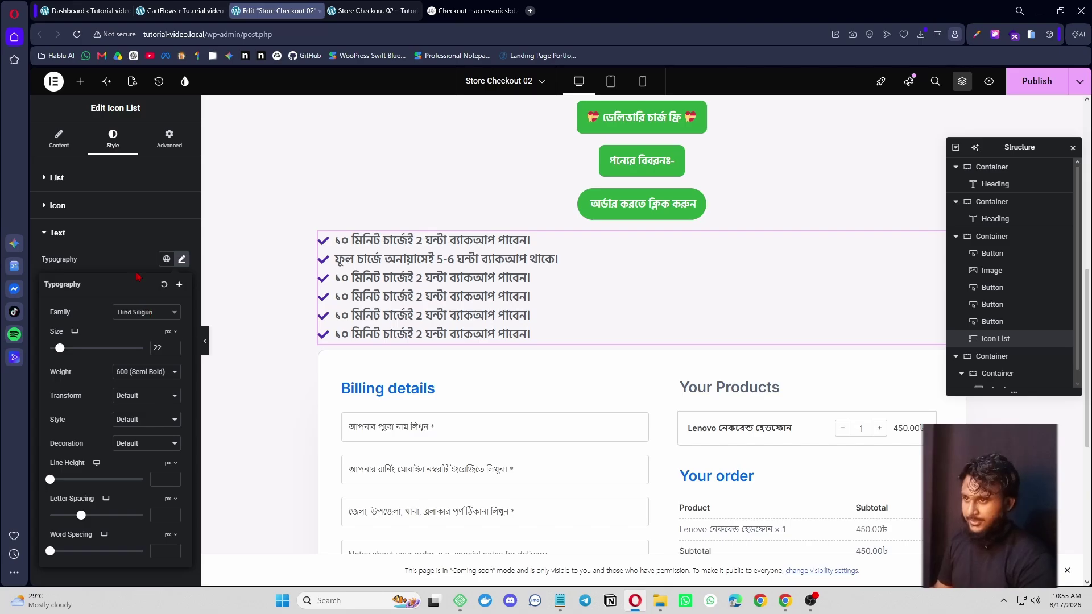
click(471, 10)
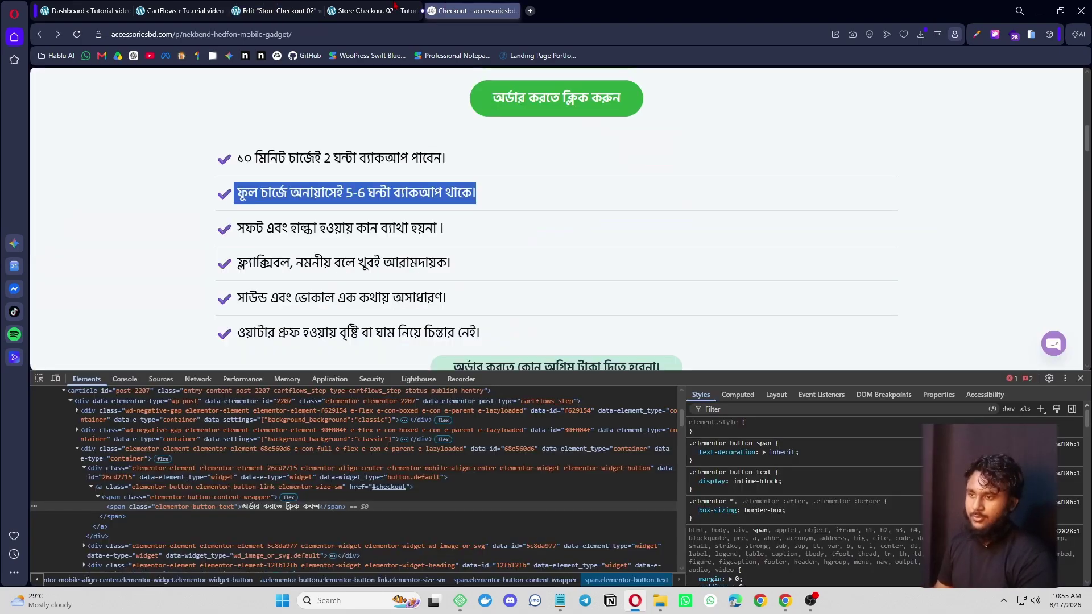
click(238, 7)
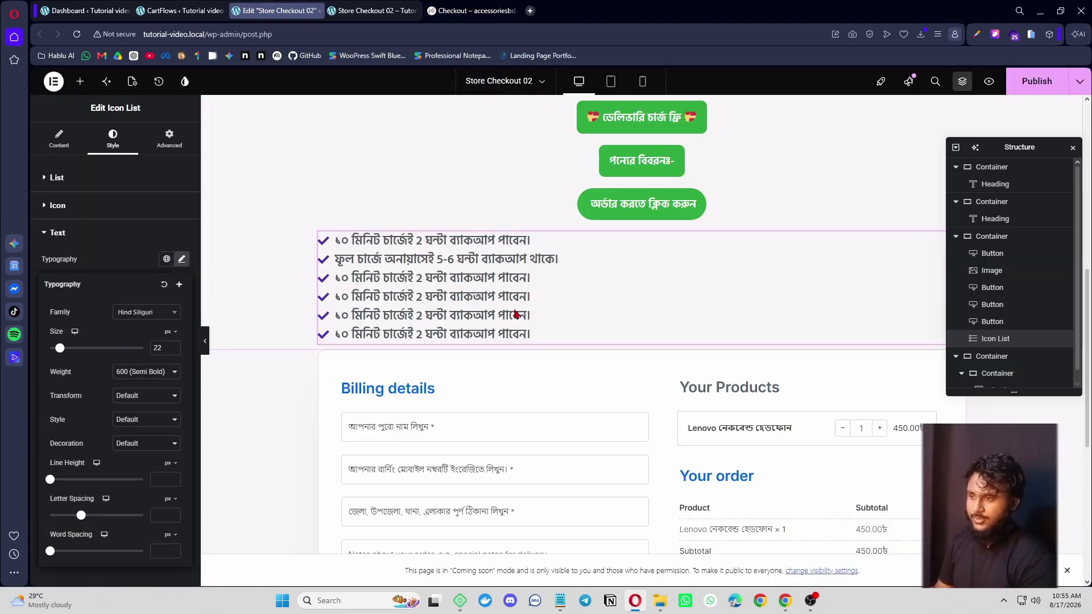
click(481, 10)
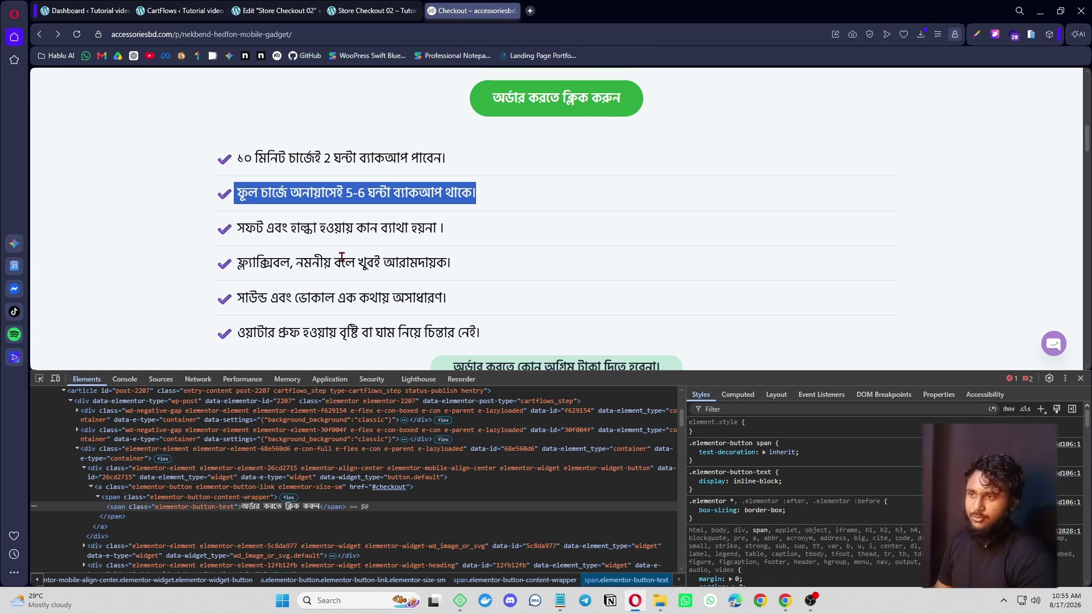
click(268, 11)
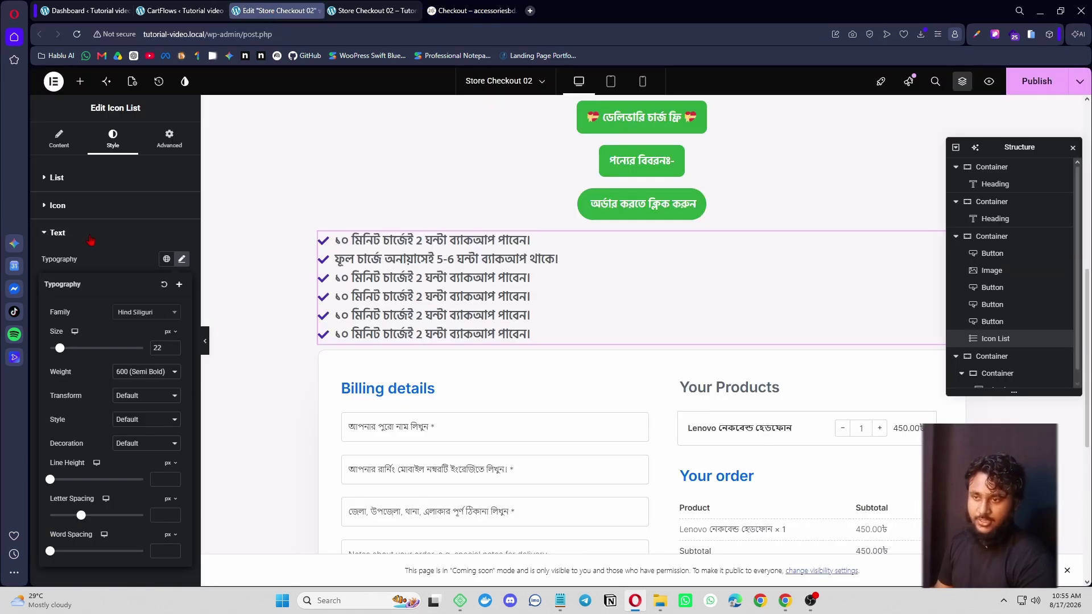
- Turn on solid dividers at weight 2 and 44% width, with 14 px item spacing
click(91, 234)
click(90, 178)
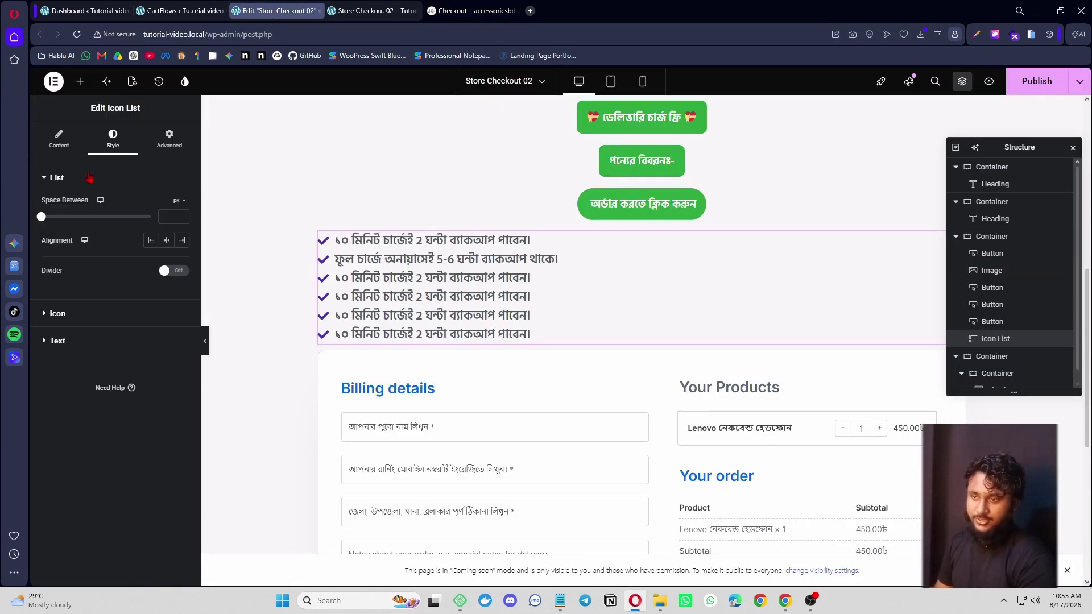
click(182, 272)
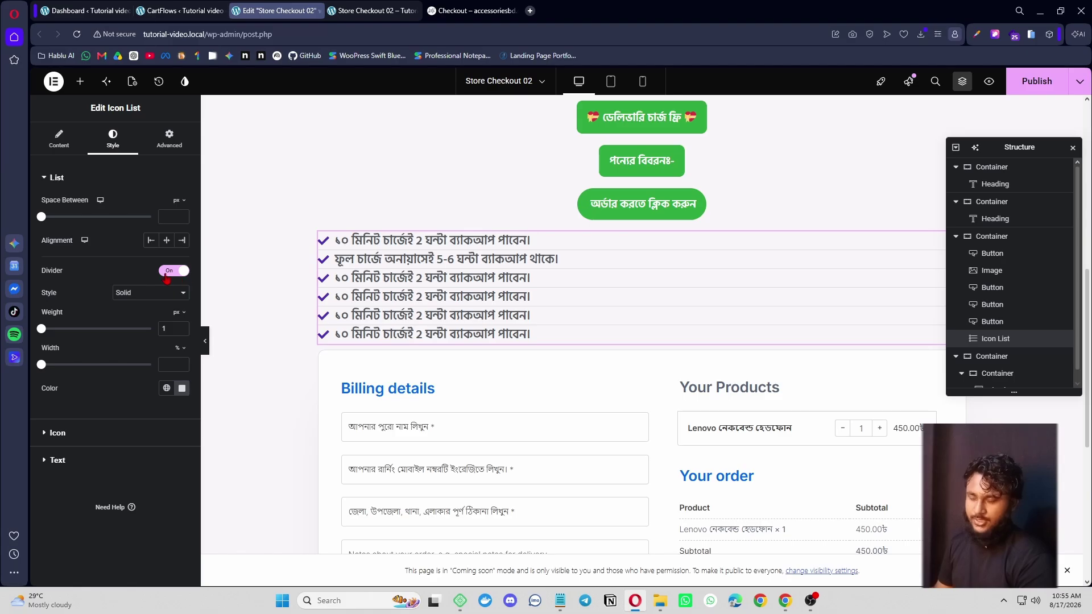
click(161, 293)
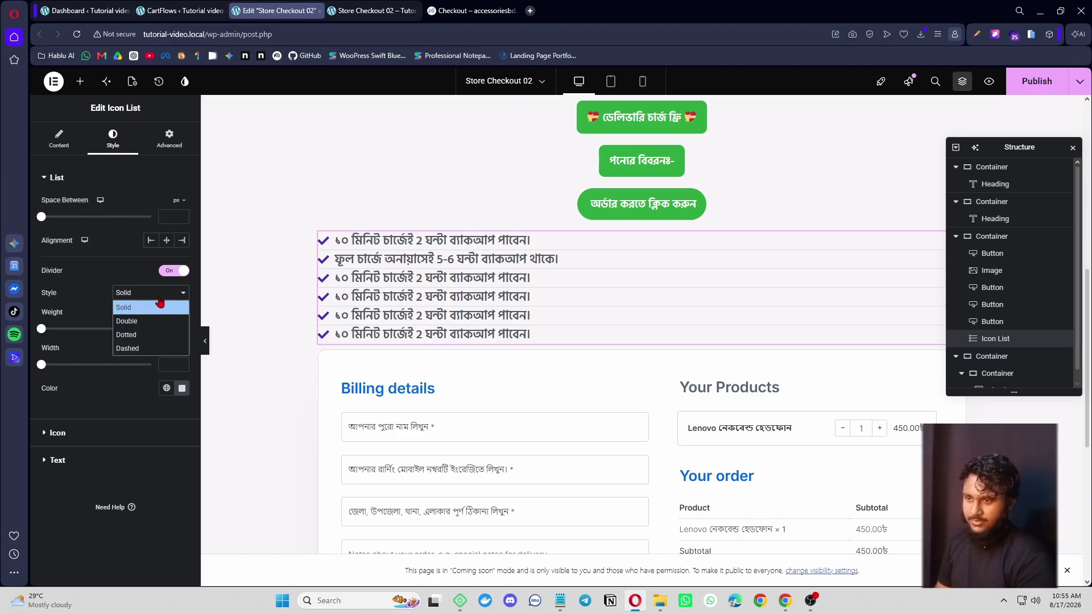
click(160, 302)
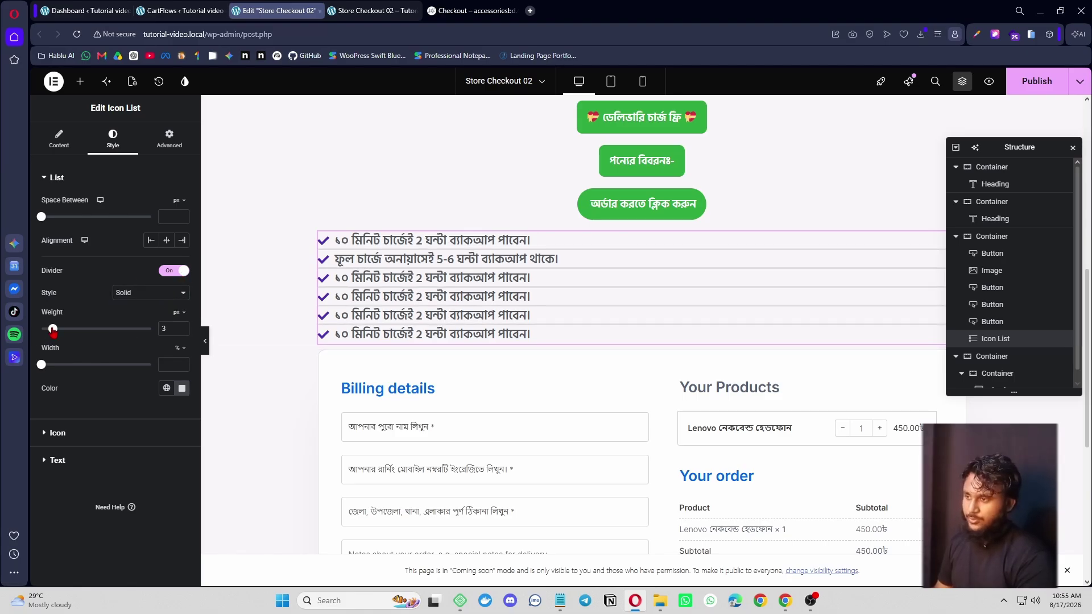
drag(53, 330, 94, 371)
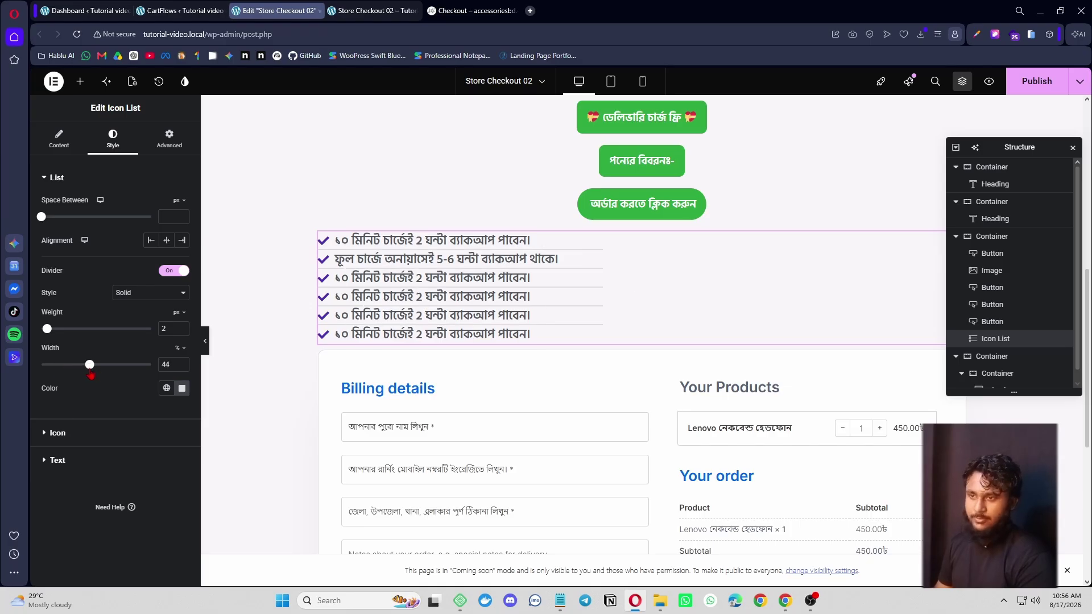
drag(42, 218, 74, 231)
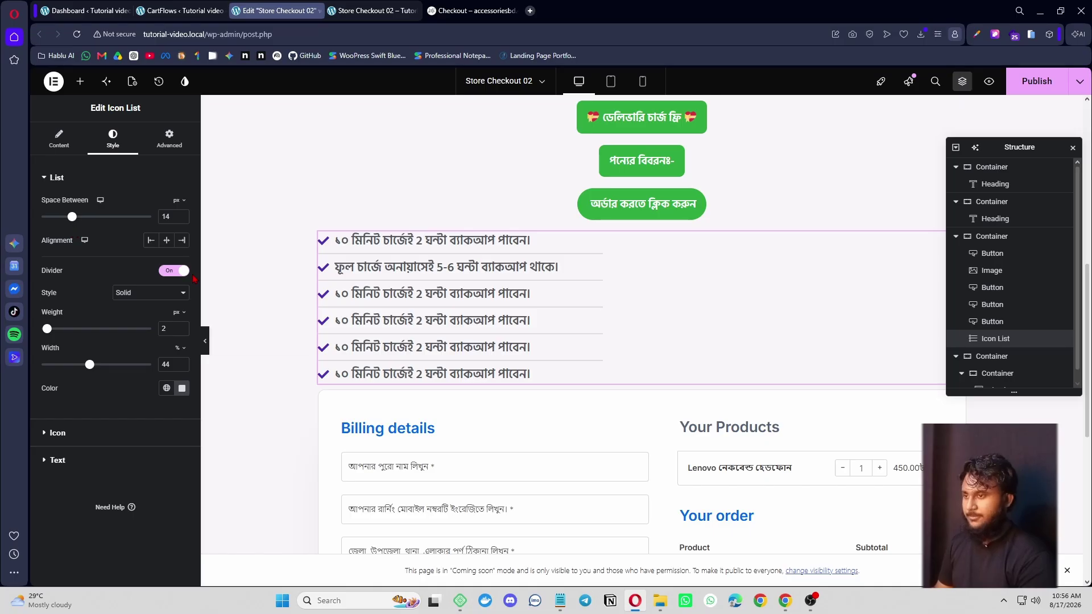
click(477, 10)
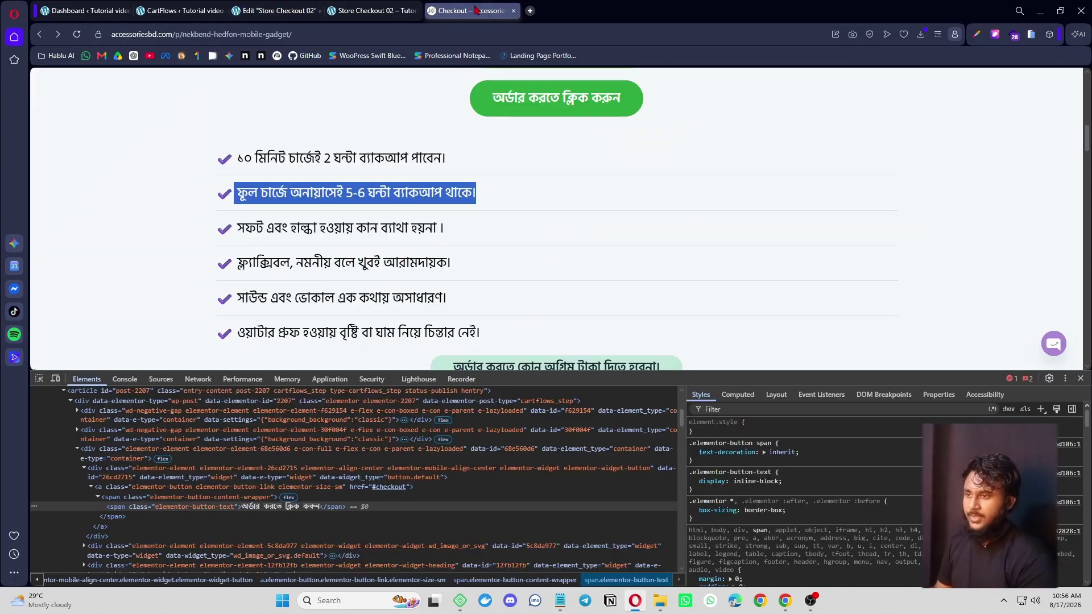
scroll(398, 264, down, 3)
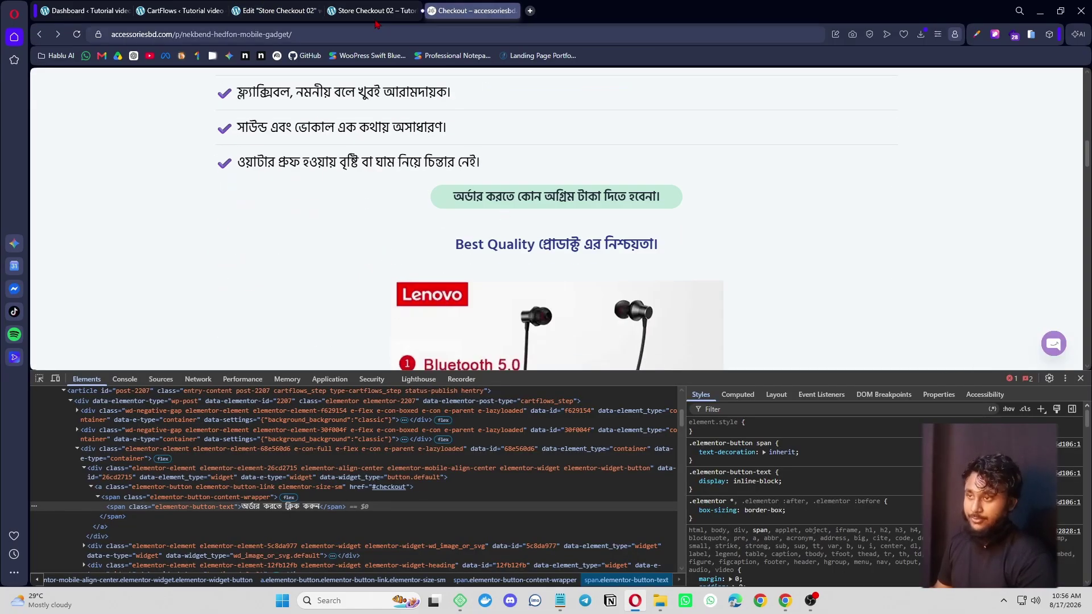
click(277, 11)
- Duplicate the delivery-charge button below the list, labelled 'অর্ডার করতে কোন অগ্রিম টাকা দিতে হবেনা।'
right_click(731, 124)
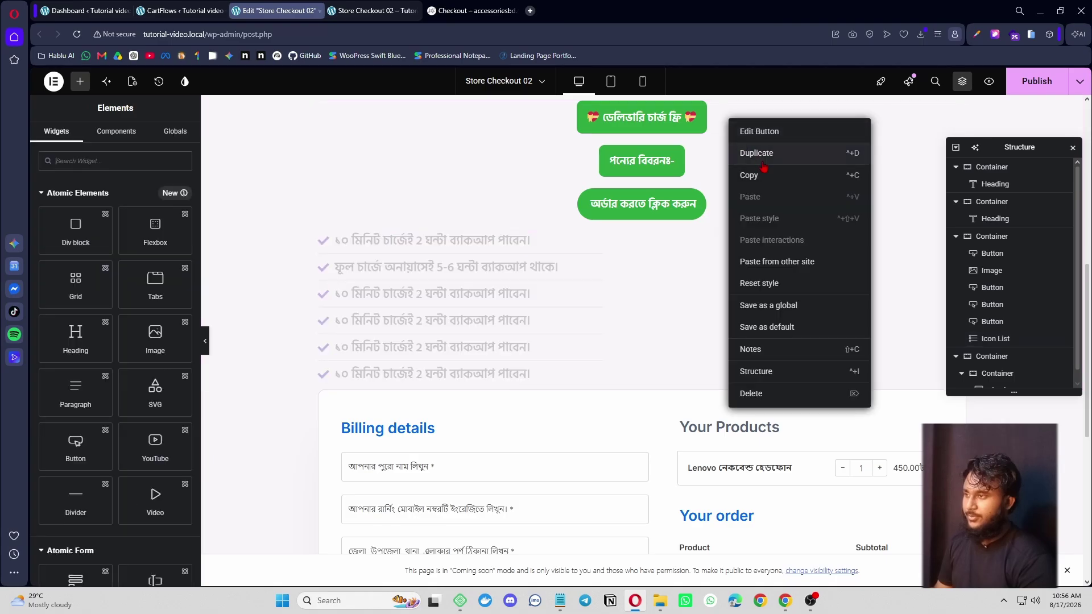
click(739, 149)
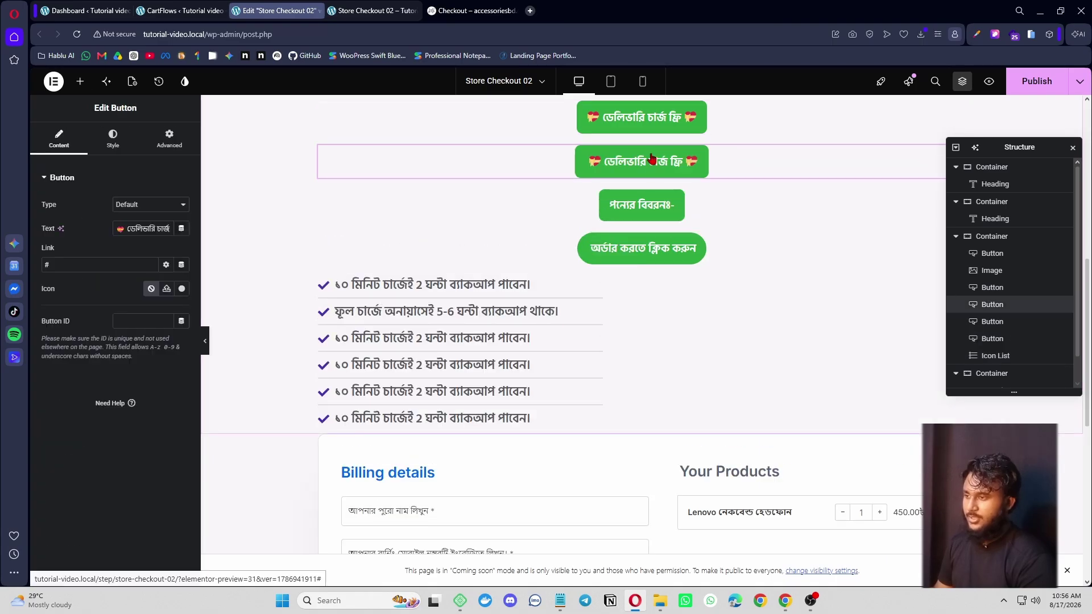
drag(674, 147, 628, 424)
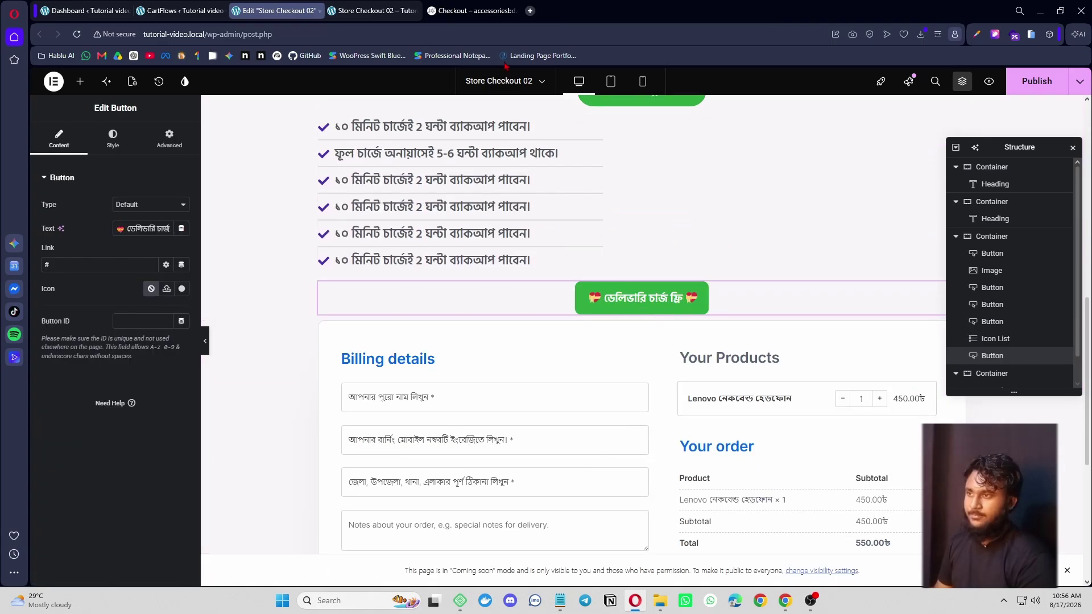
click(478, 10)
drag(460, 198, 682, 207)
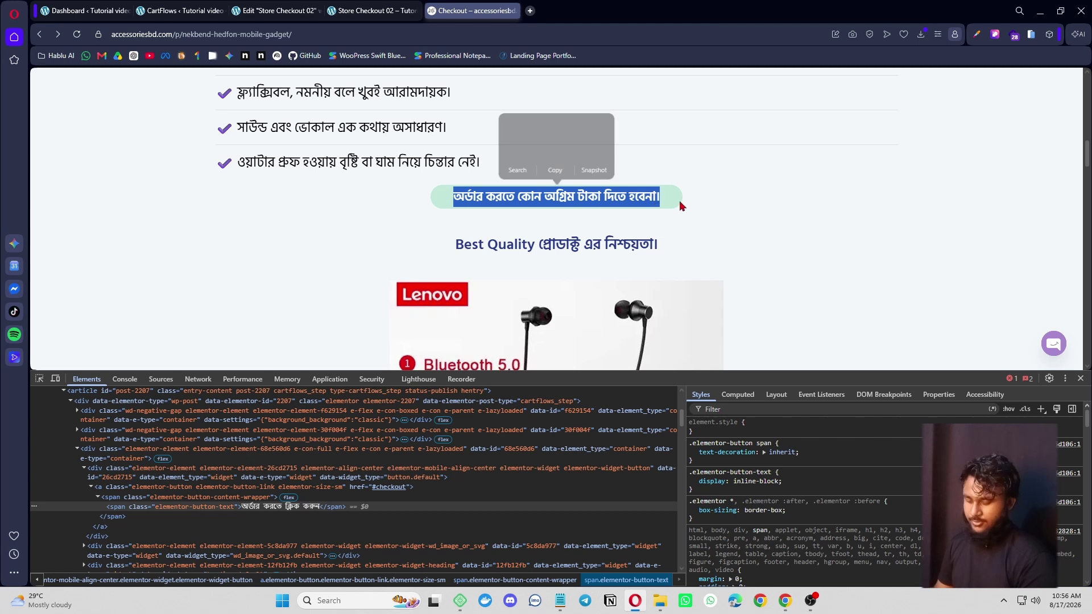
click(277, 7)
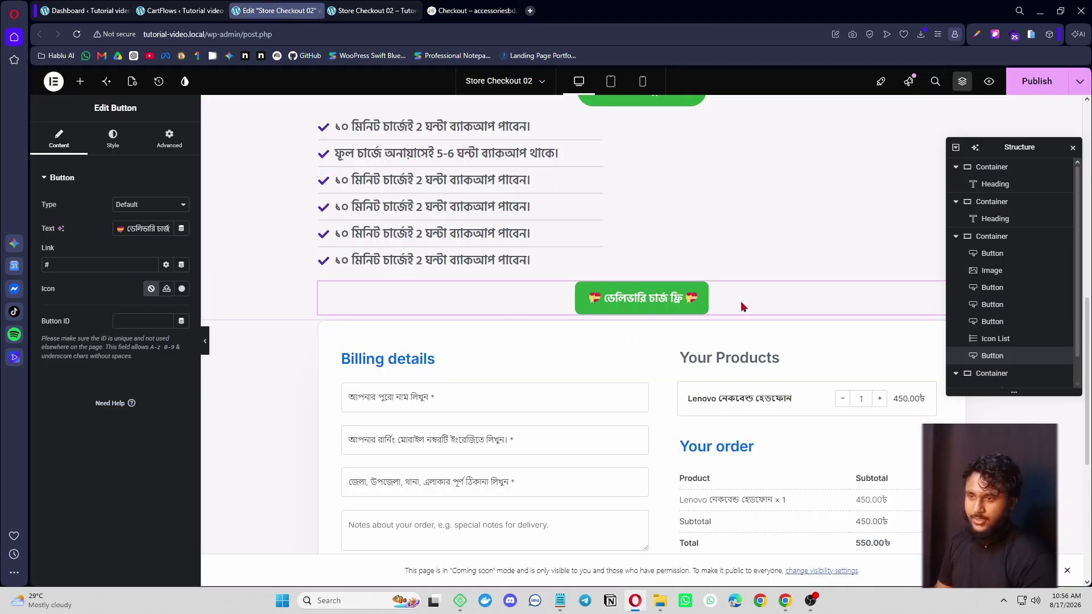
key(ctrl+a)
key(ctrl+v)
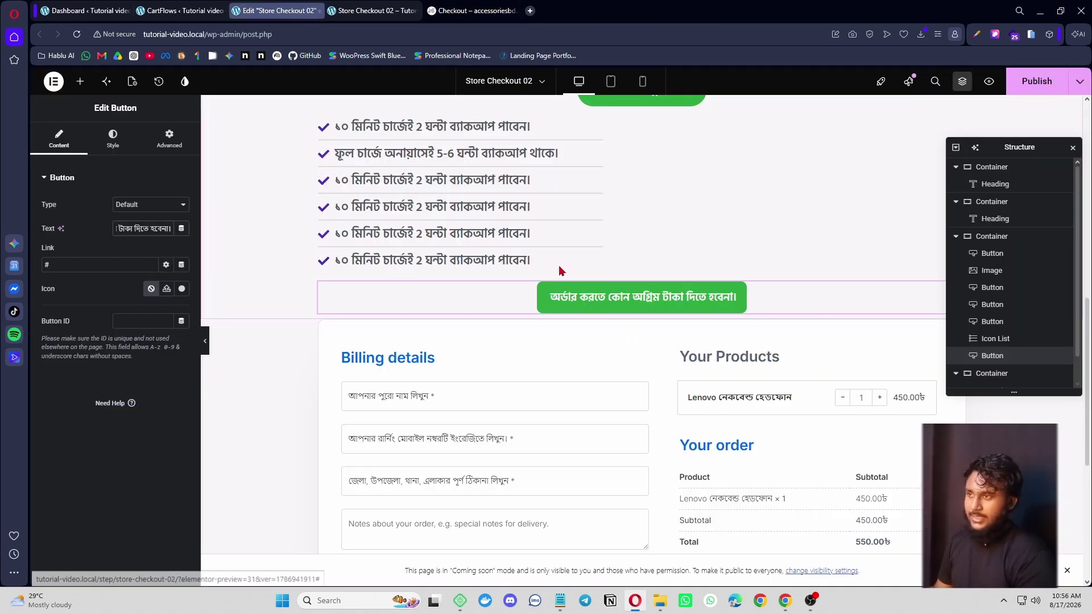
- Change the new button's background colour to dark navy #0F072A
click(113, 139)
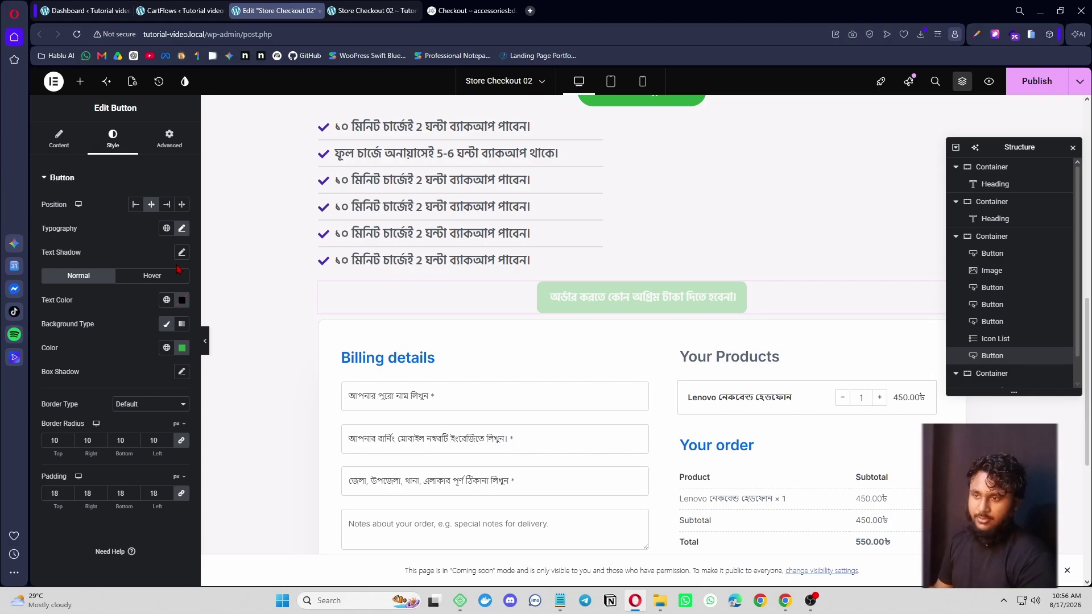
click(182, 348)
click(167, 414)
drag(166, 414, 159, 402)
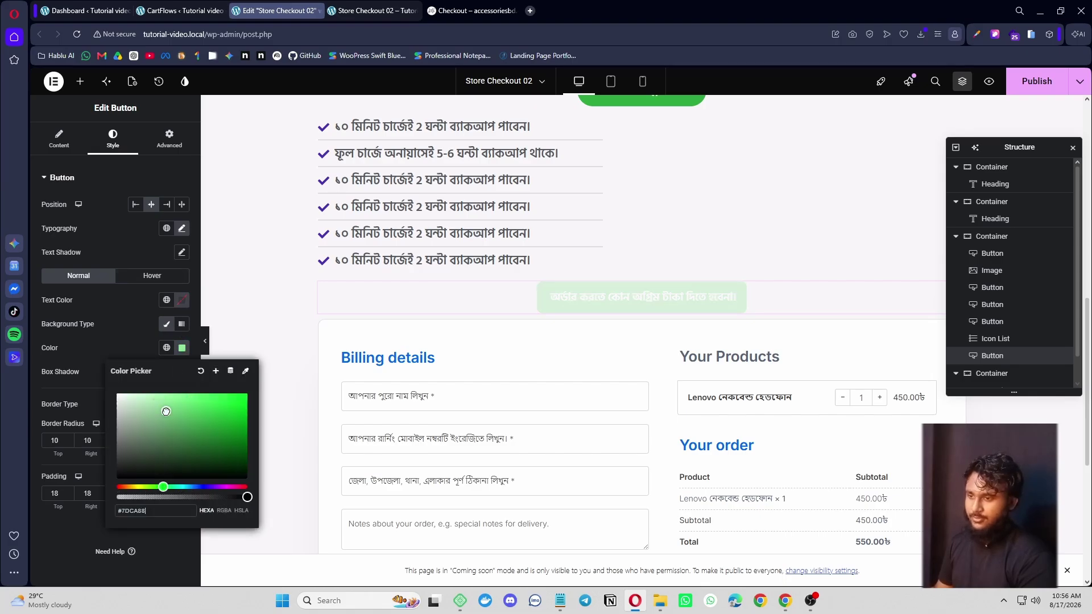
click(226, 464)
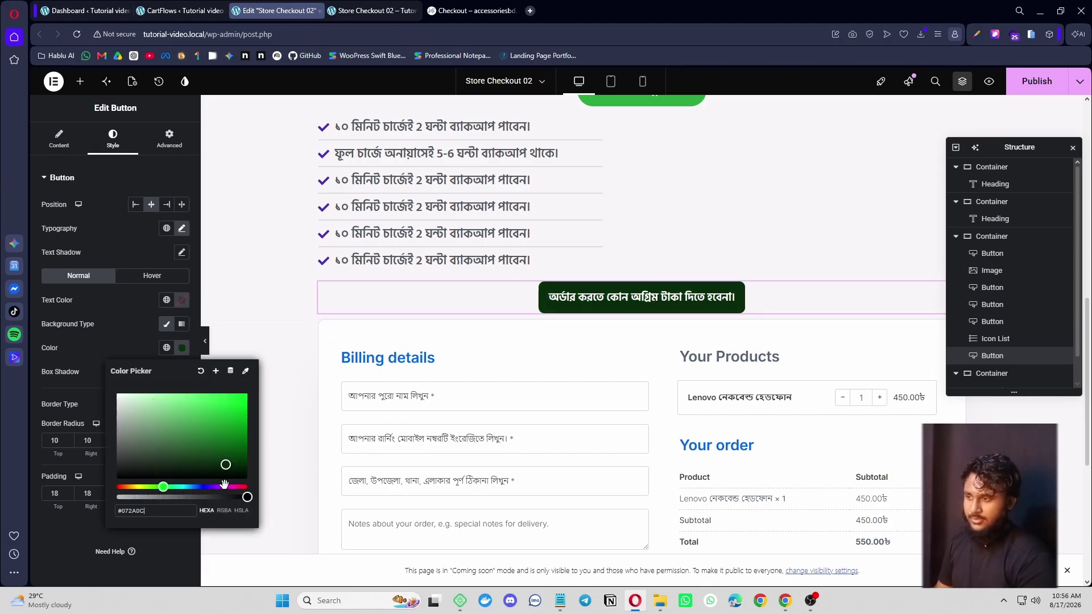
click(211, 488)
- Compare with the reference page and copy its 'Best Quality' heading text
click(486, 11)
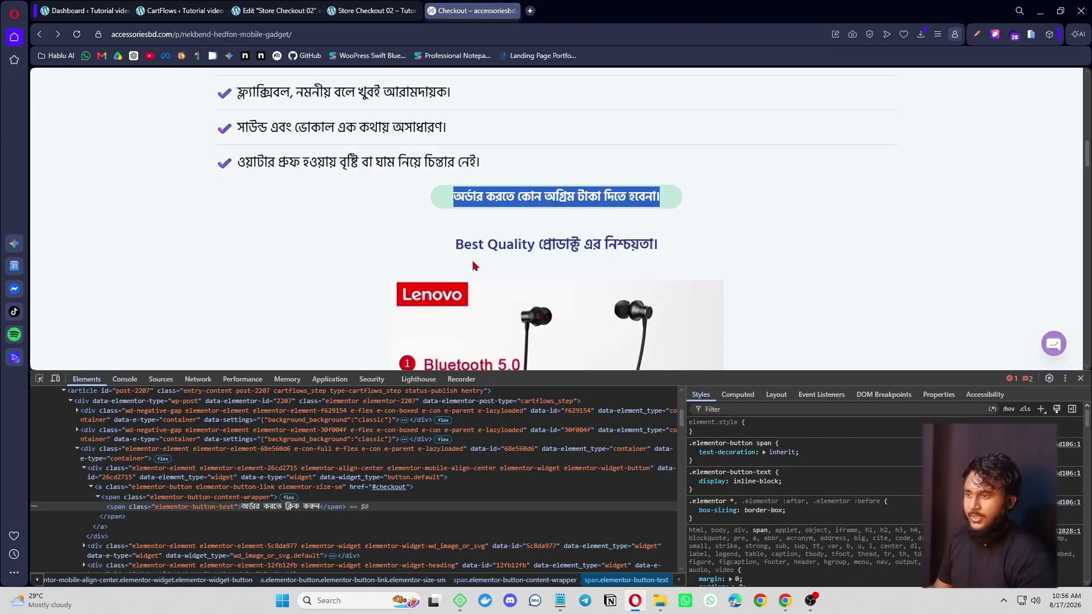
drag(442, 255, 672, 246)
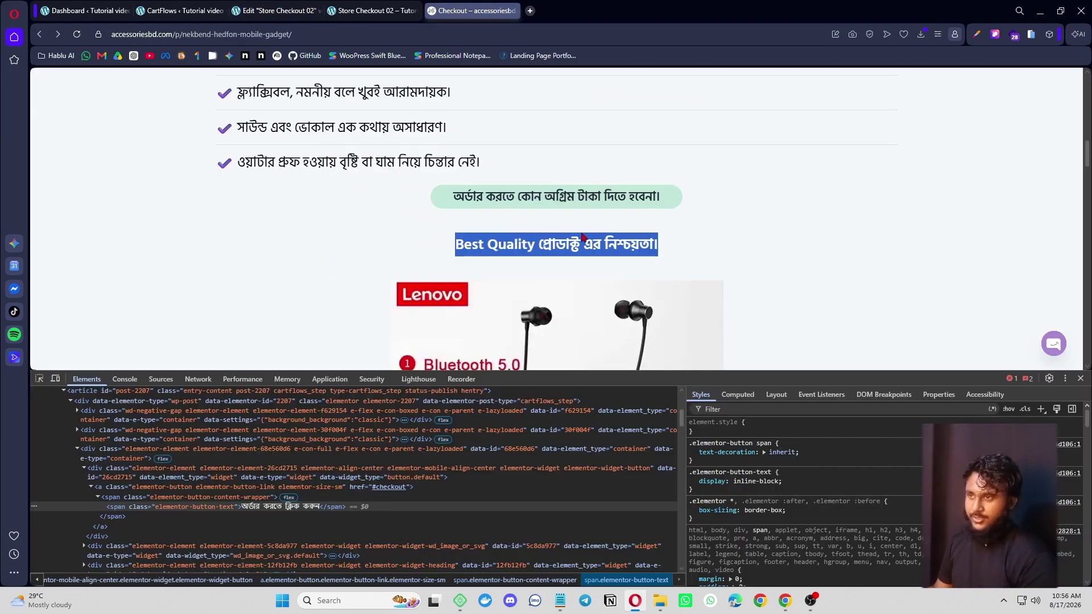
click(188, 10)
click(356, 10)
click(297, 9)
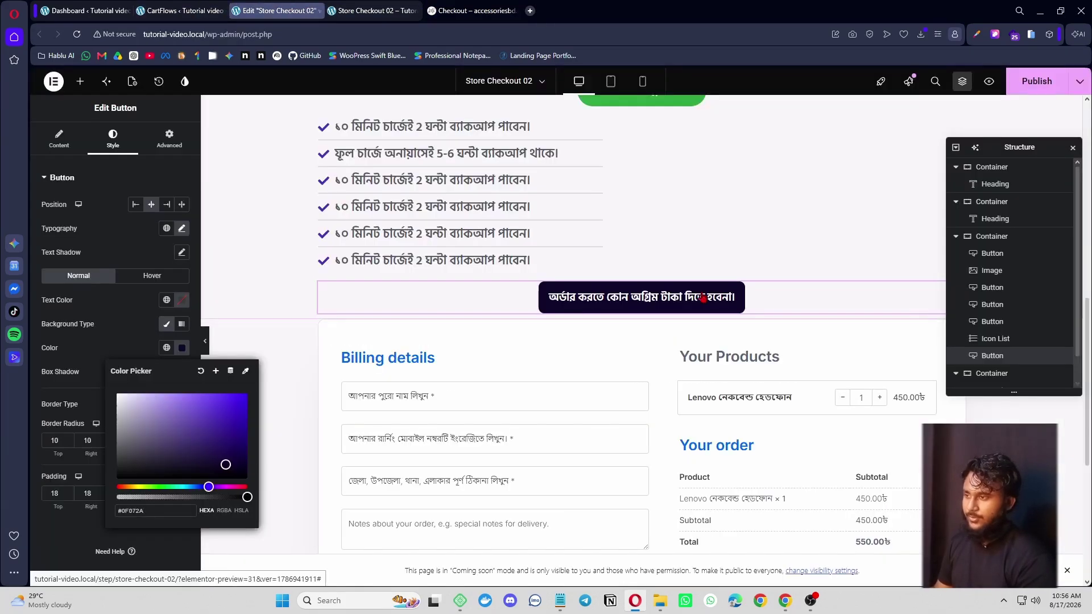
click(80, 82)
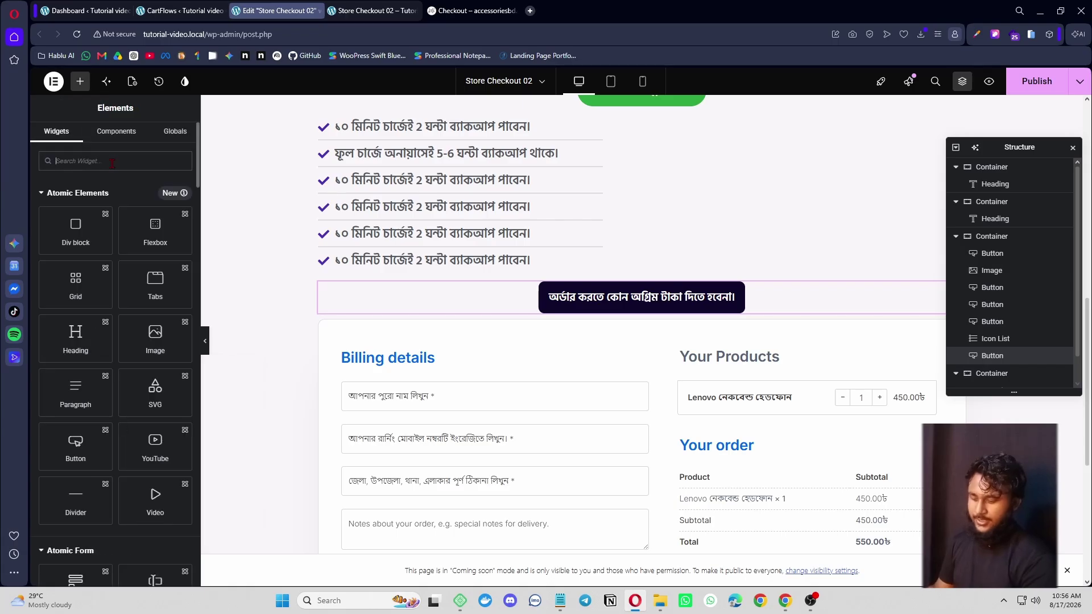
- Add a centred heading below the dark button containing the pasted Best Quality text
click(113, 162)
text(hea)
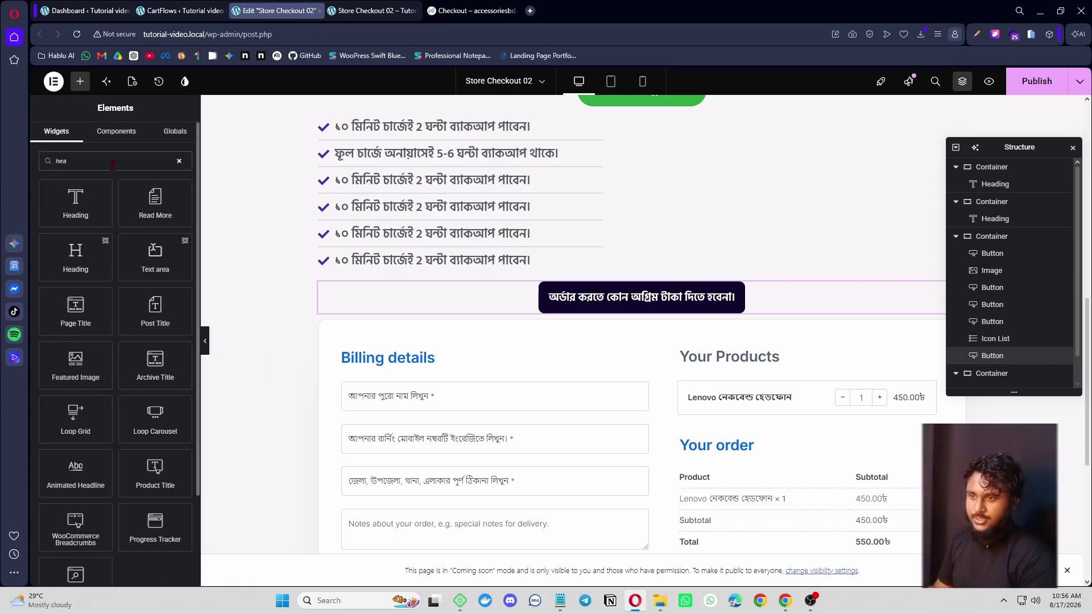
click(76, 202)
key(ctrl+a)
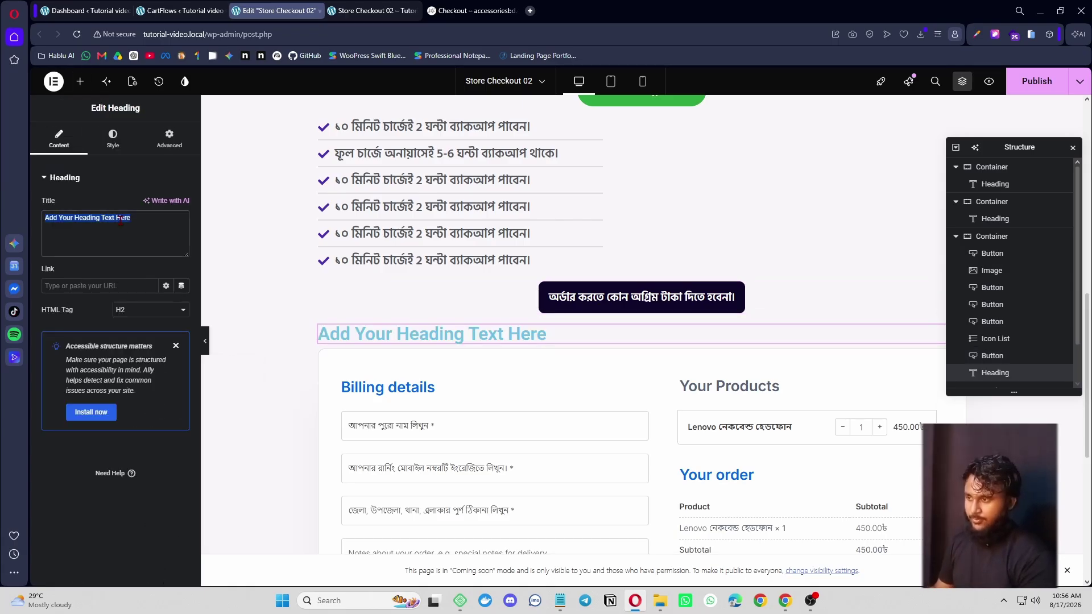
key(ctrl+v)
click(113, 139)
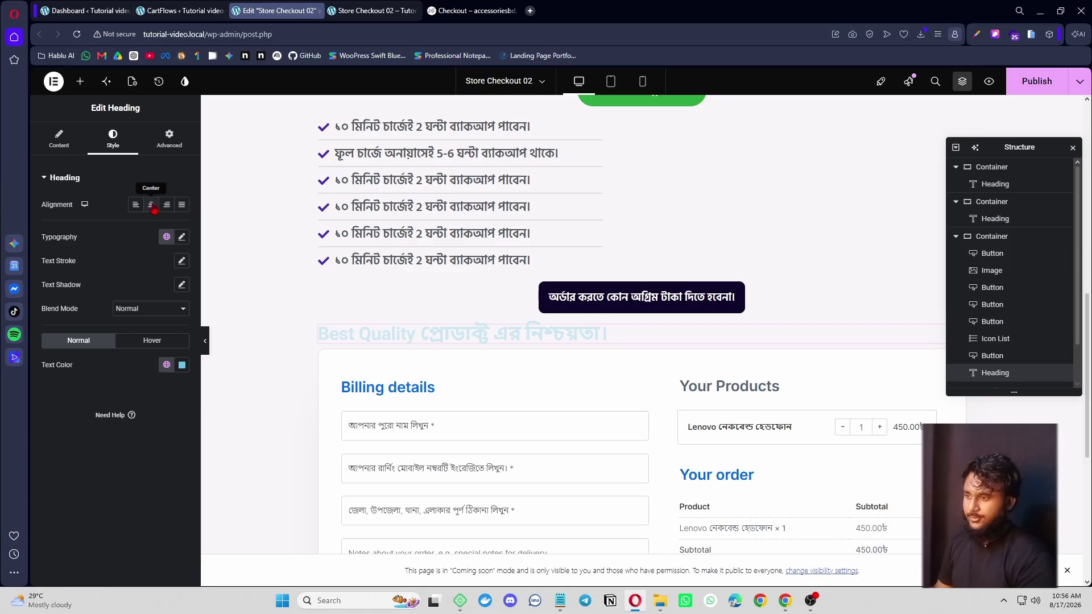
click(152, 207)
- Sample the reference heading's dark blue #2A3A8A and apply it as the heading text colour
click(468, 11)
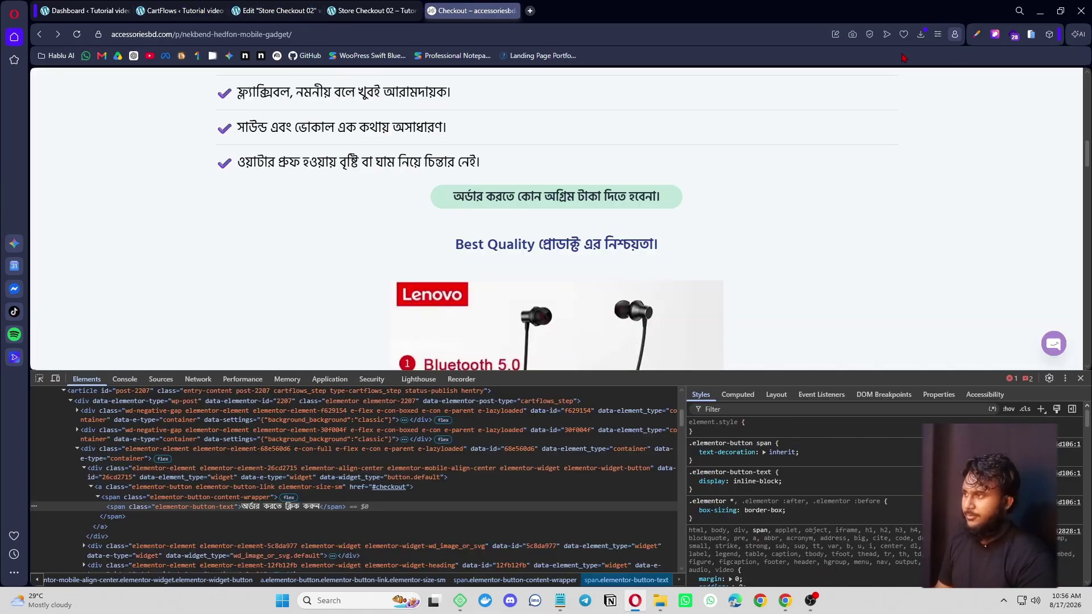
click(977, 34)
click(887, 102)
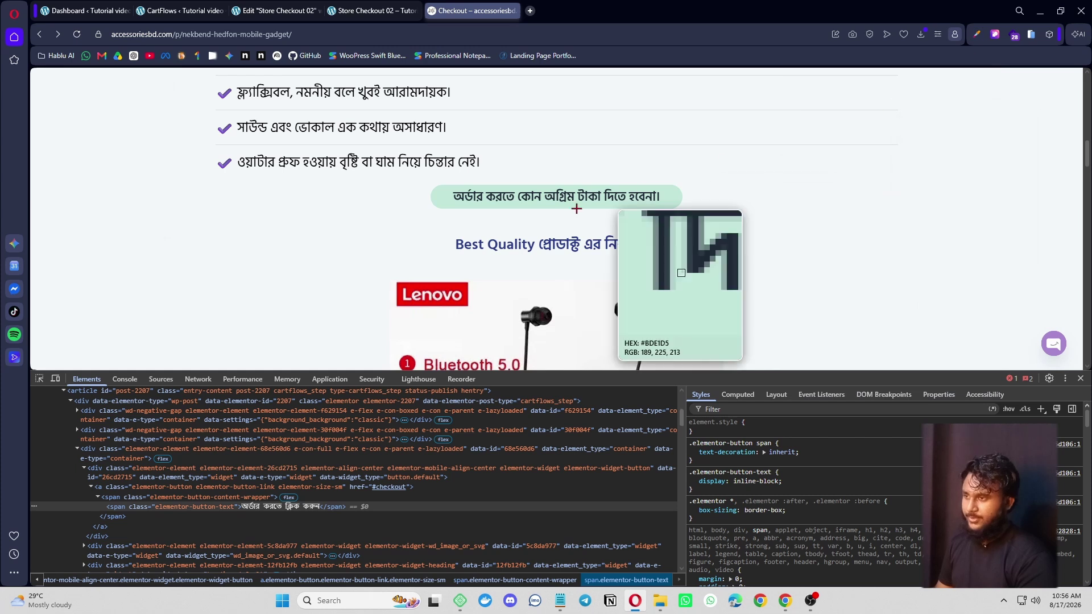
click(548, 246)
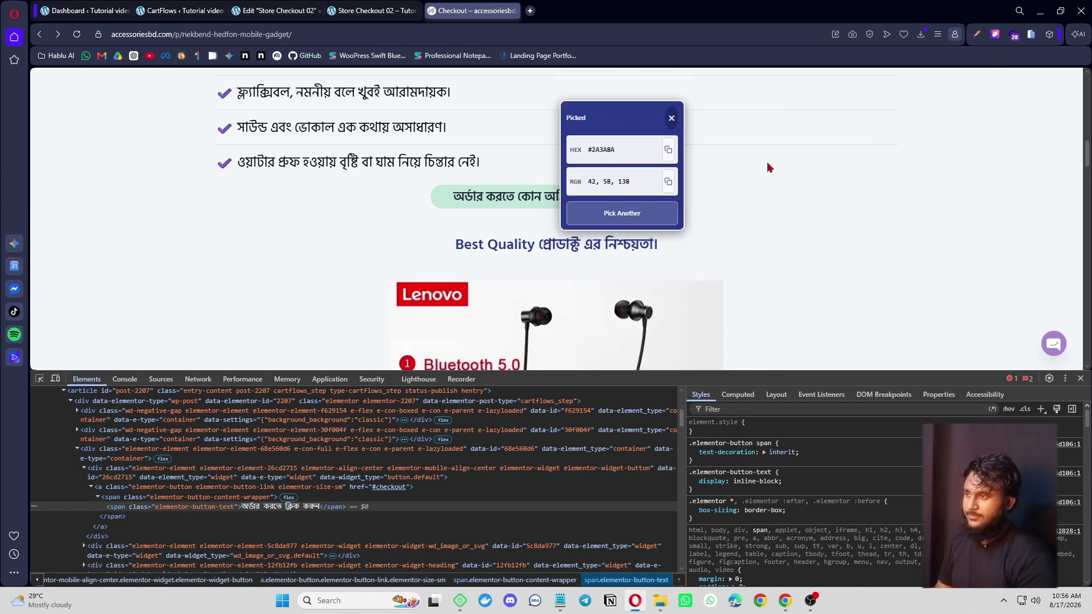
click(302, 10)
click(181, 367)
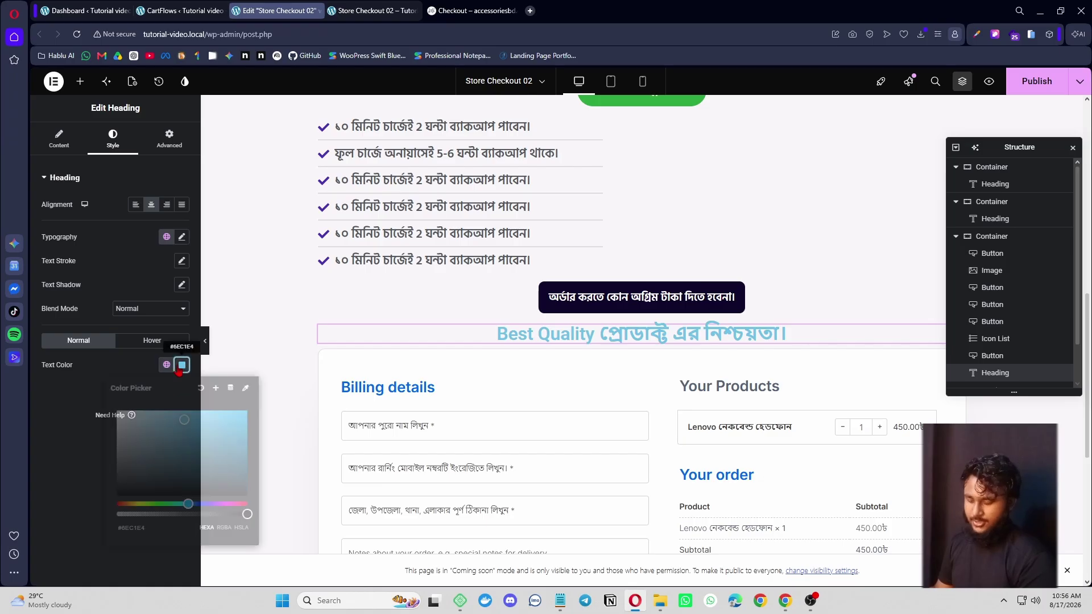
key(ctrl+v)
key(ctrl+Tab)
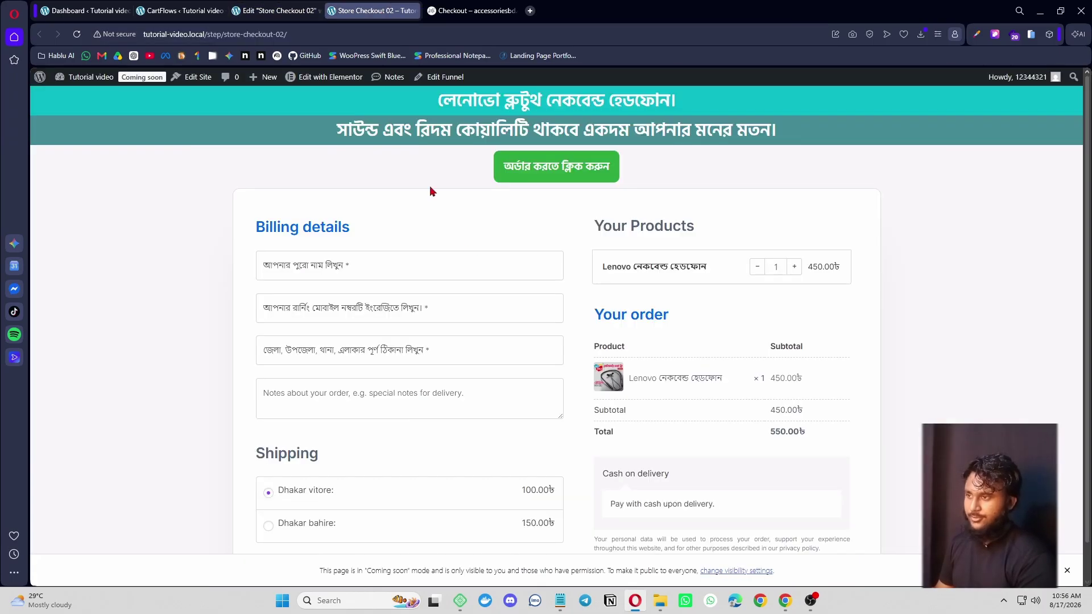
click(494, 12)
click(277, 11)
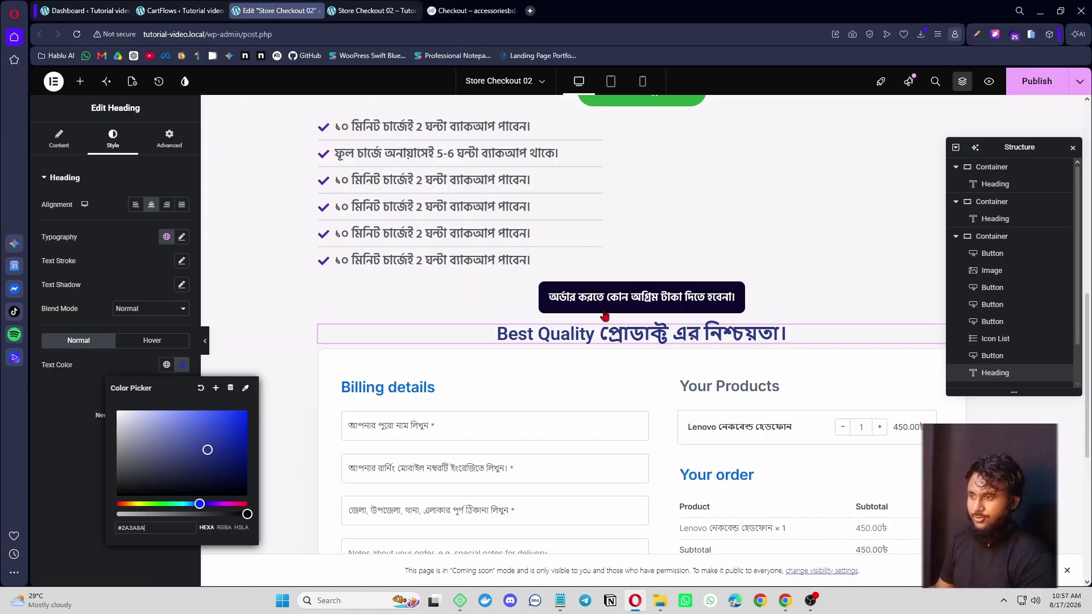
click(182, 236)
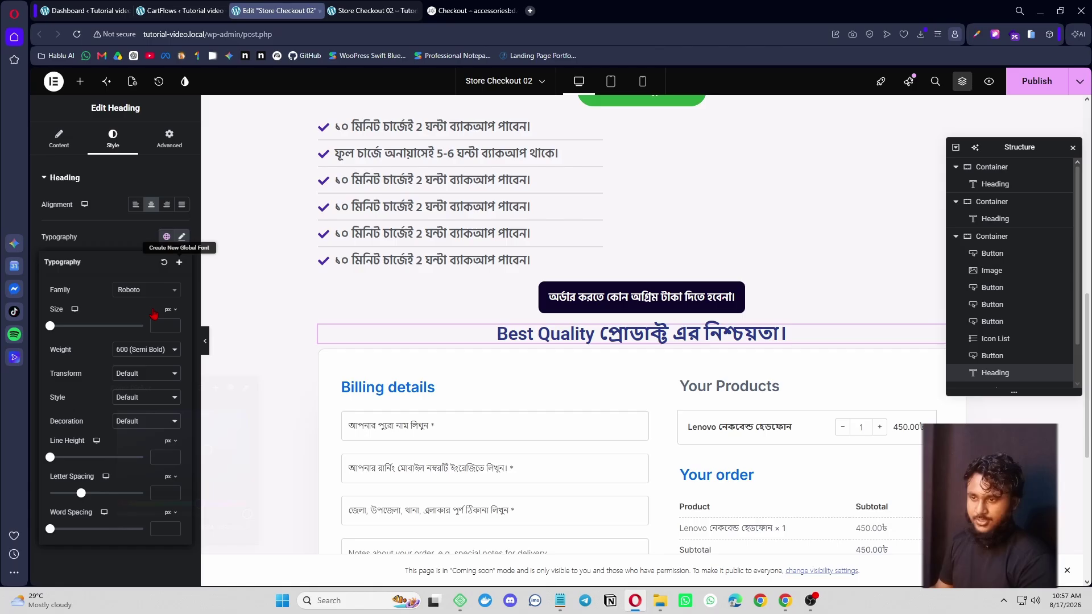
- Set the heading font size to 33 px and compare it with the reference page
click(105, 327)
drag(79, 331, 65, 333)
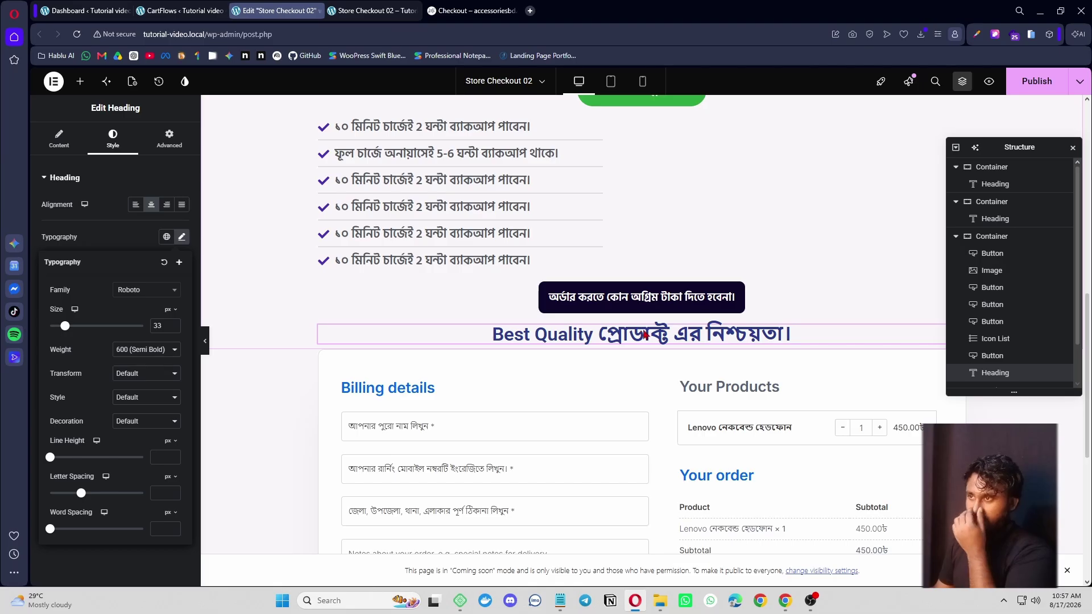
click(646, 335)
click(473, 10)
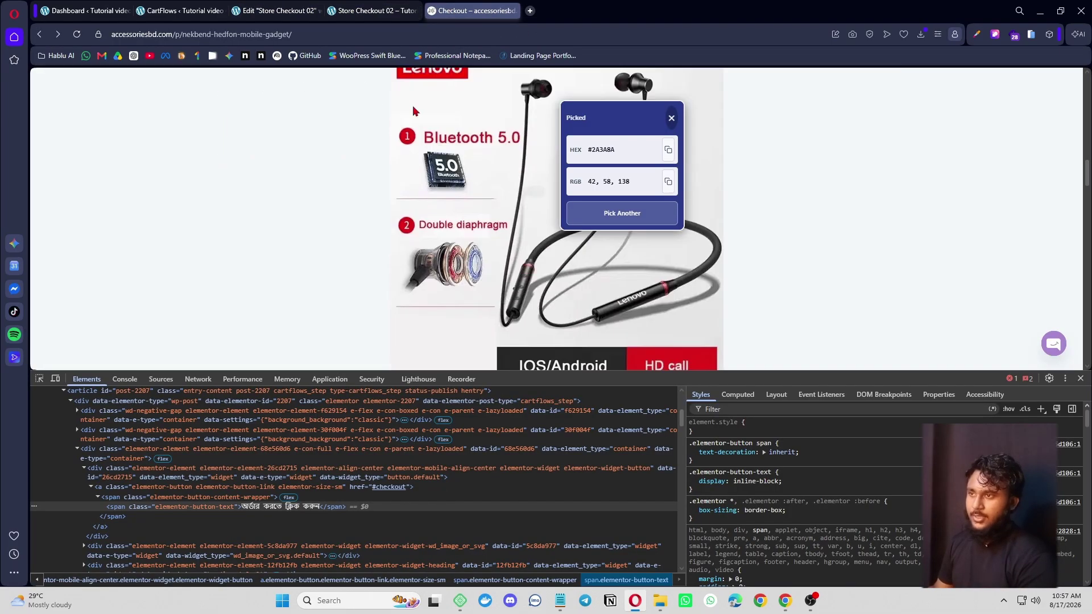
click(290, 10)
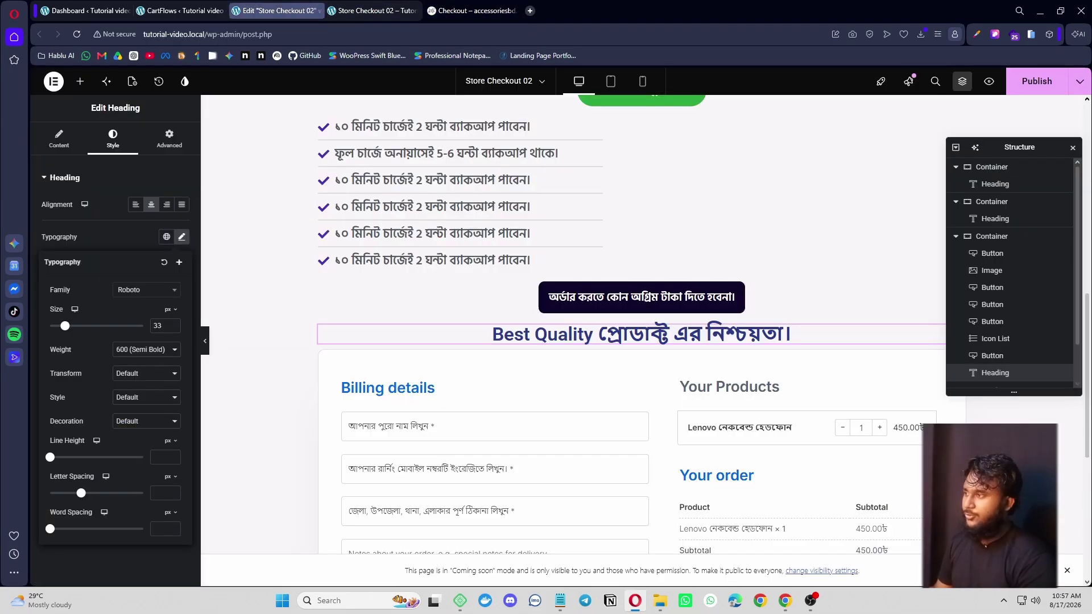
- Publish the checkout page and view the live Store Checkout 02 page
click(1031, 91)
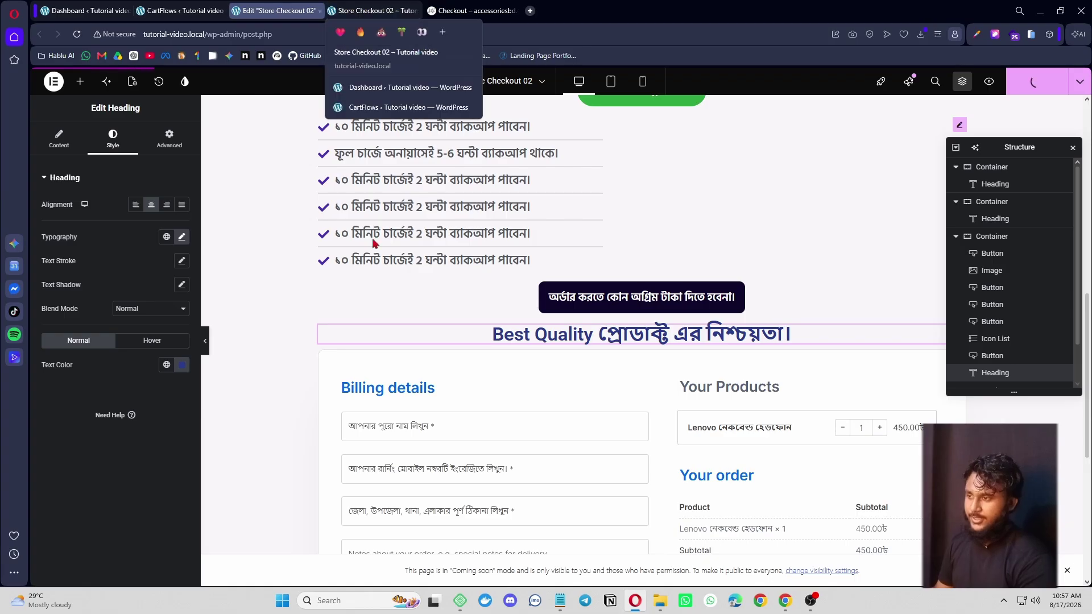
scroll(495, 391, down, 5)
scroll(495, 390, up, 15)
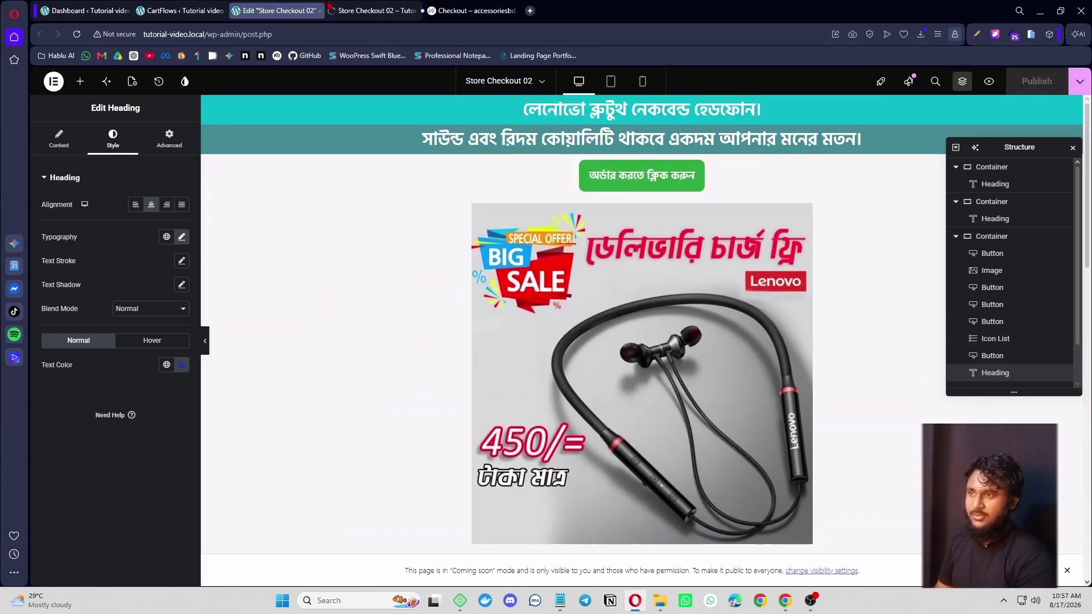
click(360, 10)
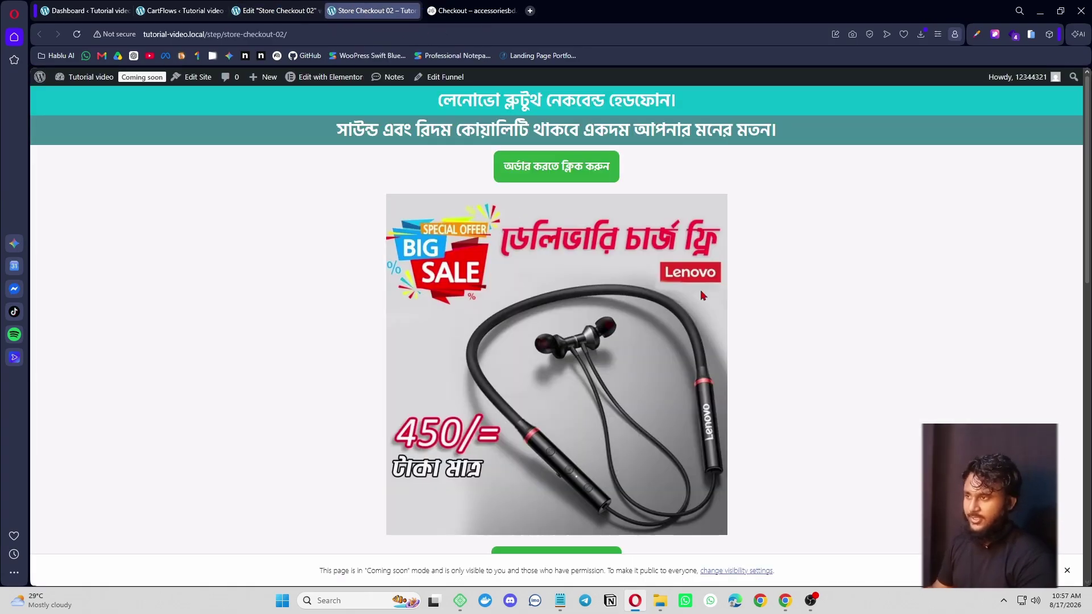
scroll(803, 244, down, 10)
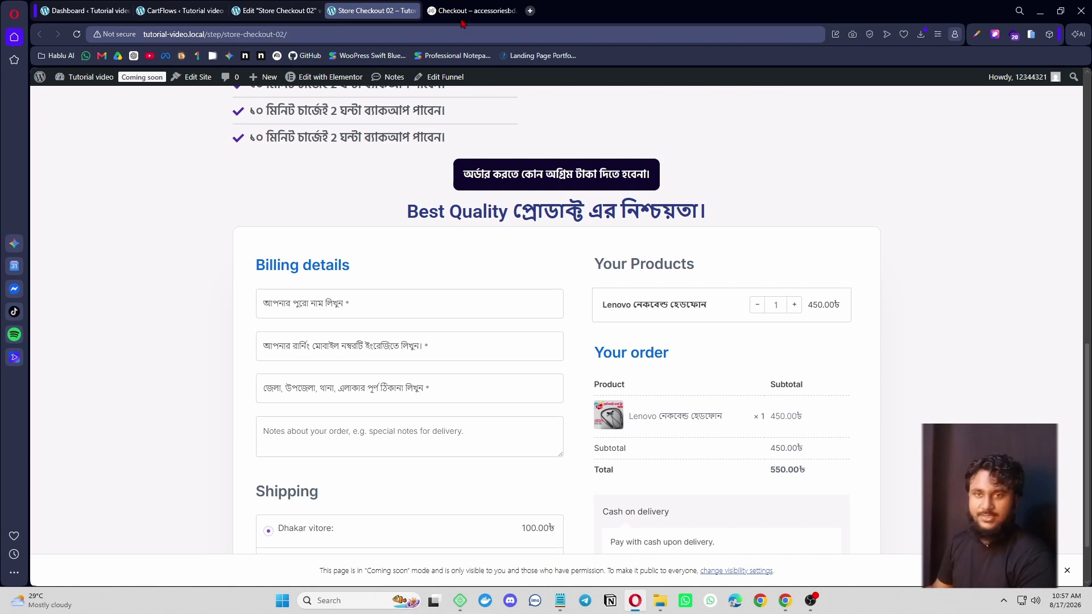
- Close the Picked popup and compare the reference product page's layout with the live checkout
click(467, 10)
scroll(751, 258, down, 1)
scroll(707, 278, up, 3)
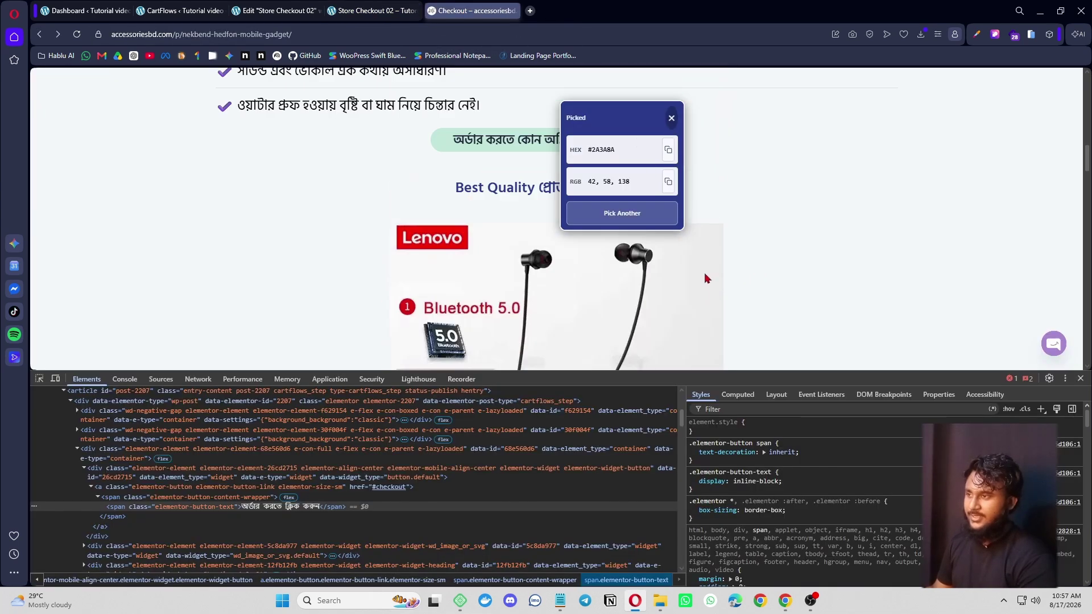
click(671, 118)
scroll(602, 222, down, 8)
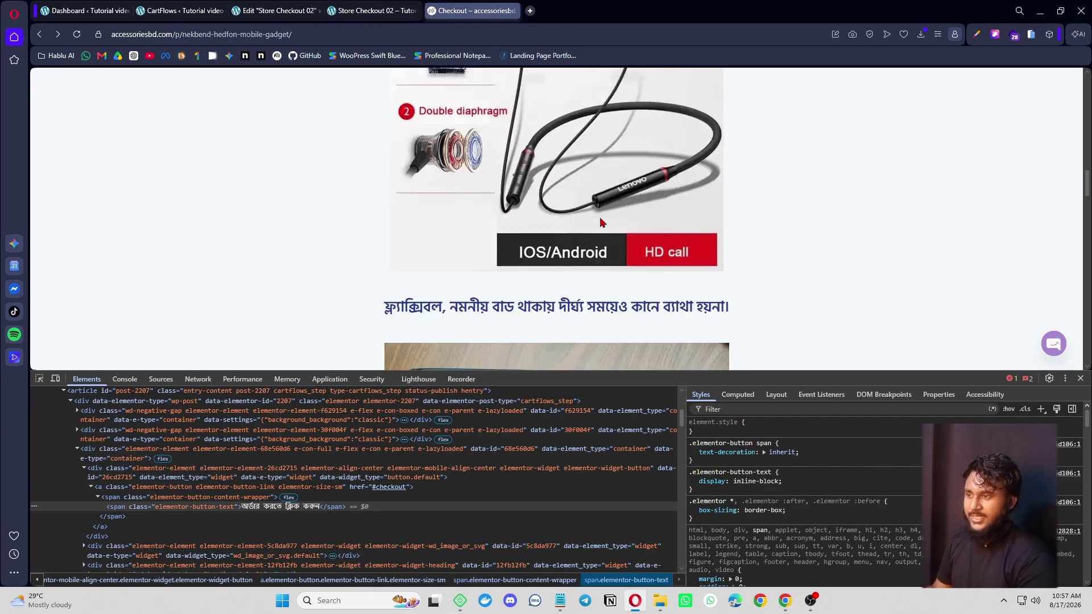
scroll(602, 221, down, 2)
scroll(609, 199, up, 3)
drag(382, 199, 771, 207)
key(ctrl+c)
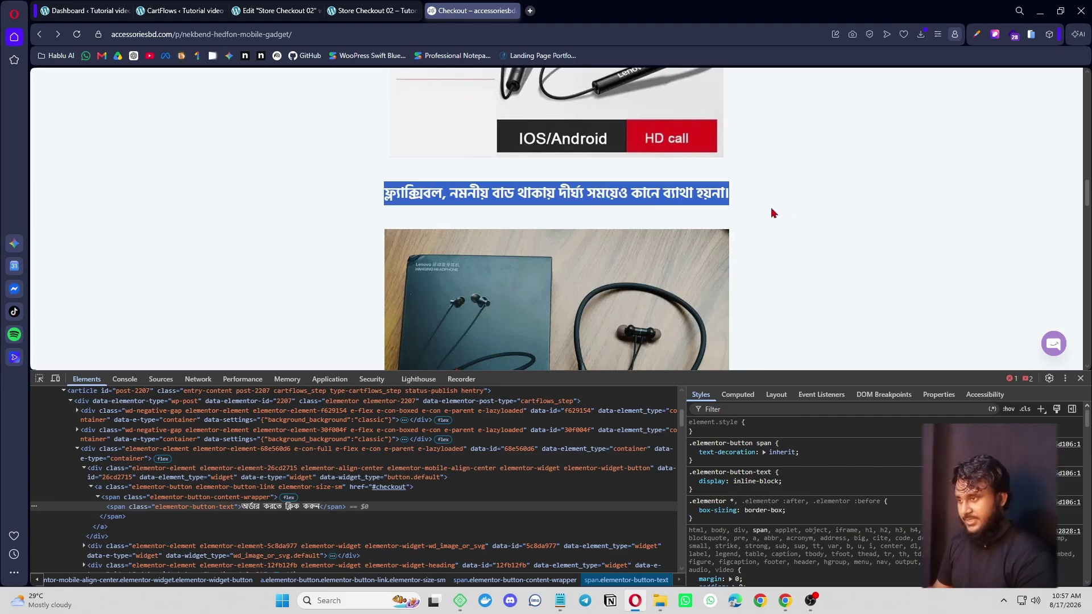
scroll(651, 254, down, 1)
scroll(651, 254, down, 8)
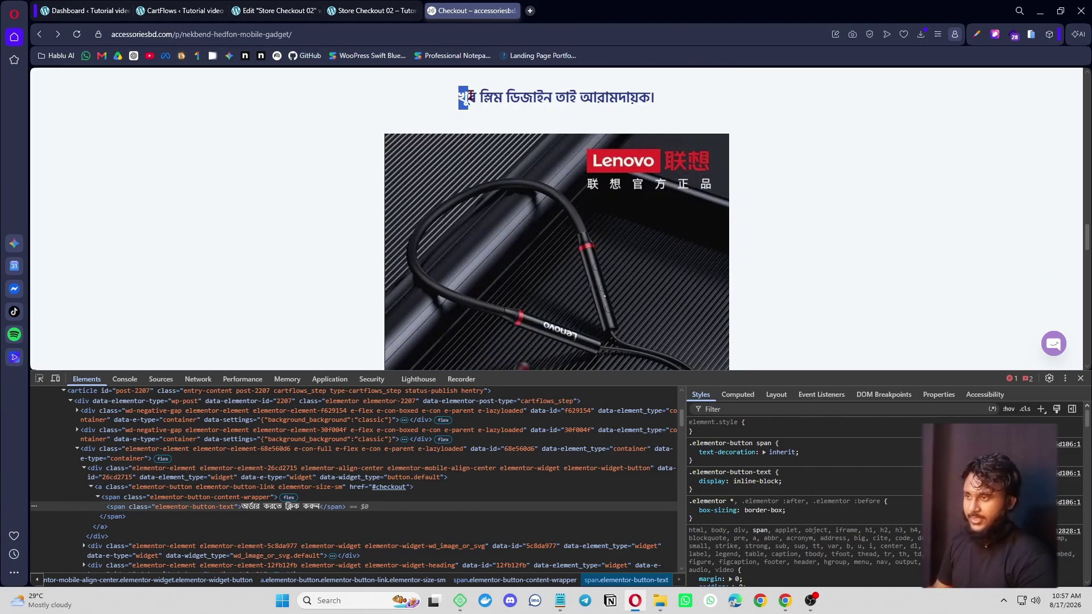
drag(471, 95, 579, 103)
scroll(588, 170, down, 7)
scroll(594, 249, up, 16)
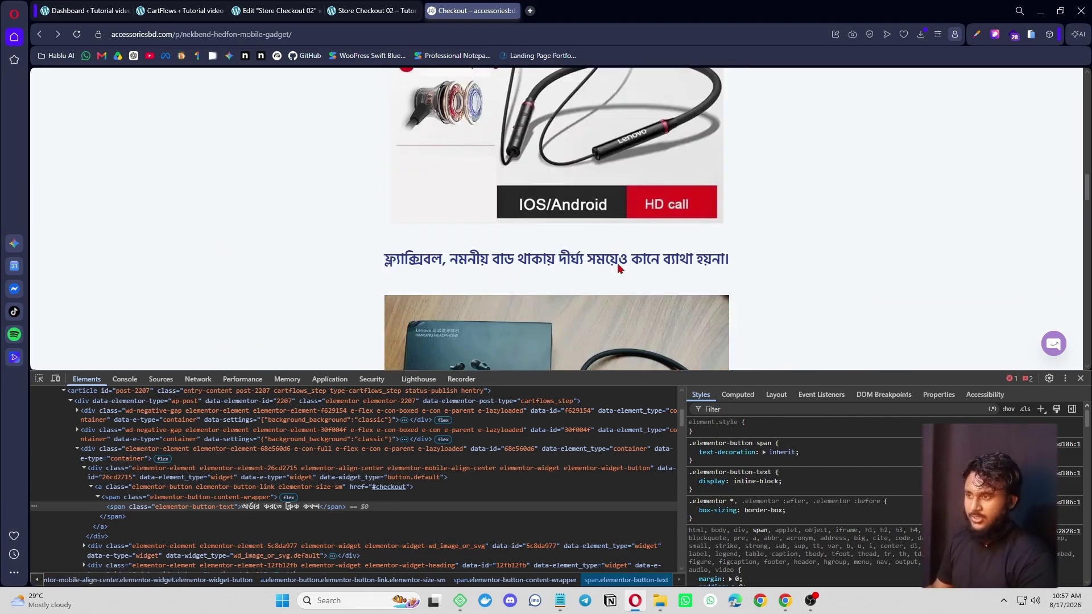
scroll(620, 268, up, 8)
scroll(572, 219, down, 2)
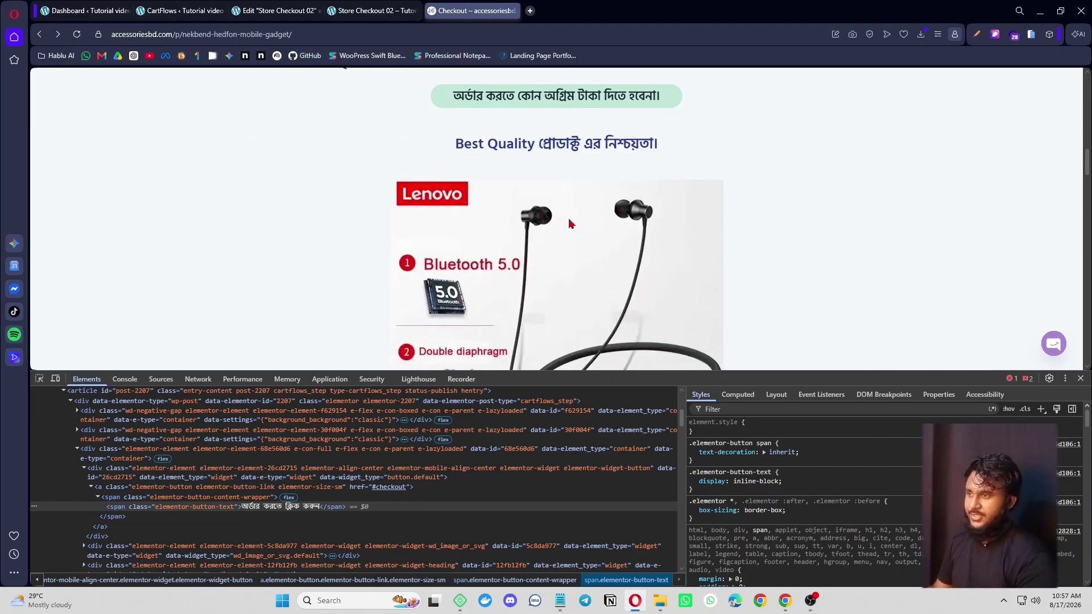
scroll(572, 222, up, 2)
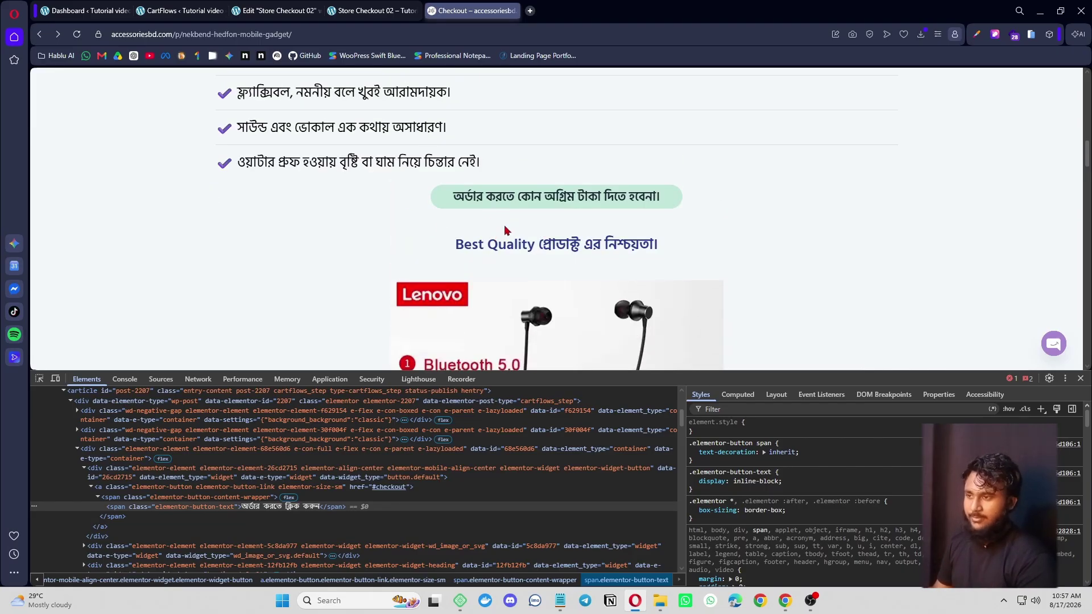
scroll(506, 230, down, 6)
click(280, 11)
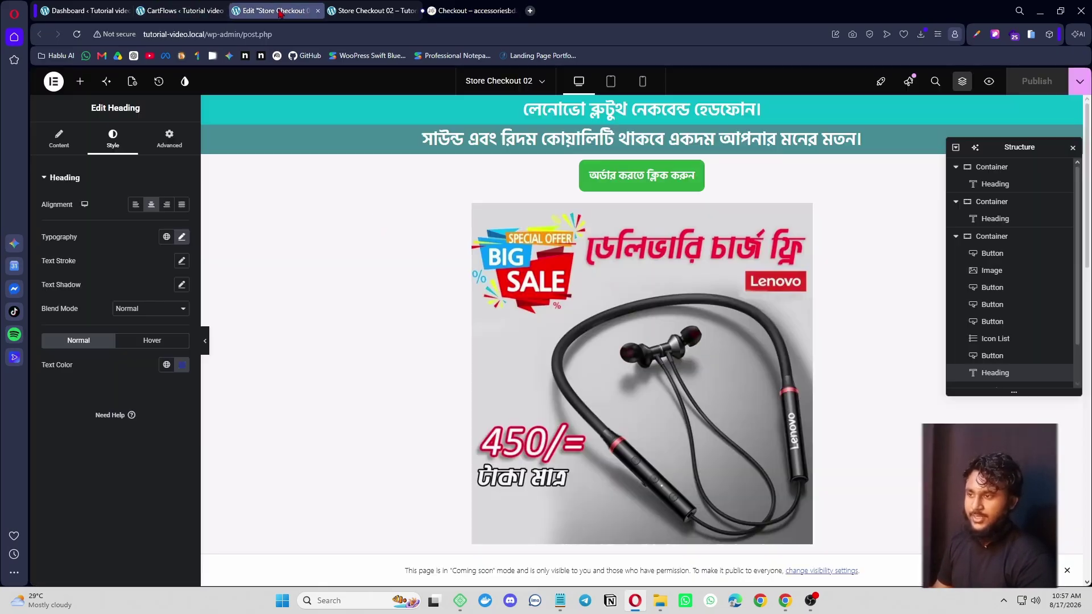
- Add an Image widget below the heading showing Screenshot_1-min.png, the neckband picture
click(81, 84)
click(108, 166)
text(image)
click(76, 215)
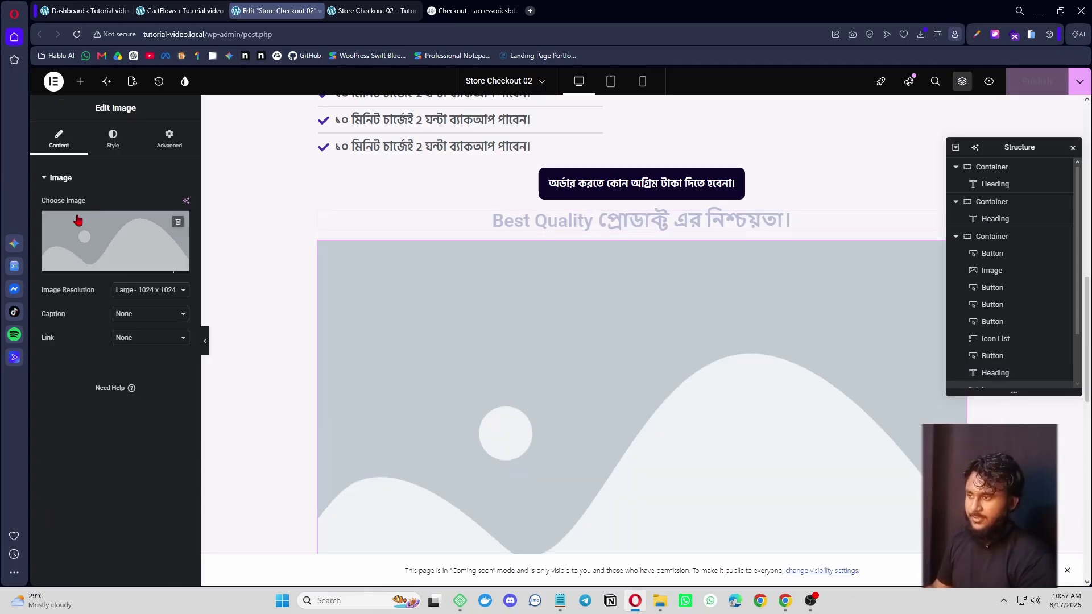
click(126, 235)
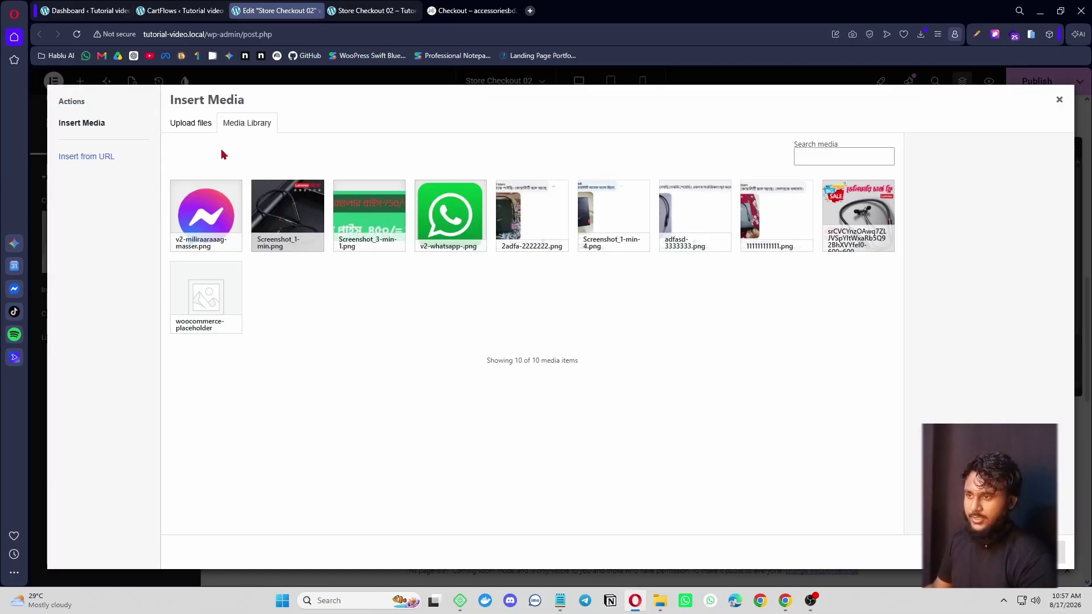
click(293, 208)
click(1046, 553)
scroll(634, 292, down, 8)
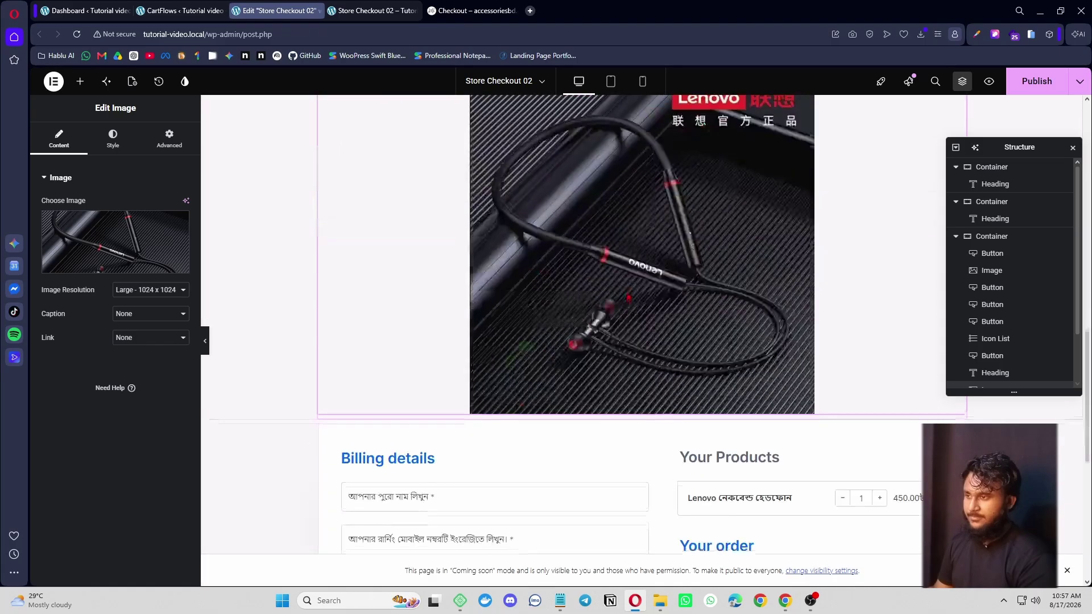
scroll(634, 293, up, 3)
scroll(630, 193, up, 3)
- Duplicate the Best Quality heading and move the copy below the image
right_click(630, 170)
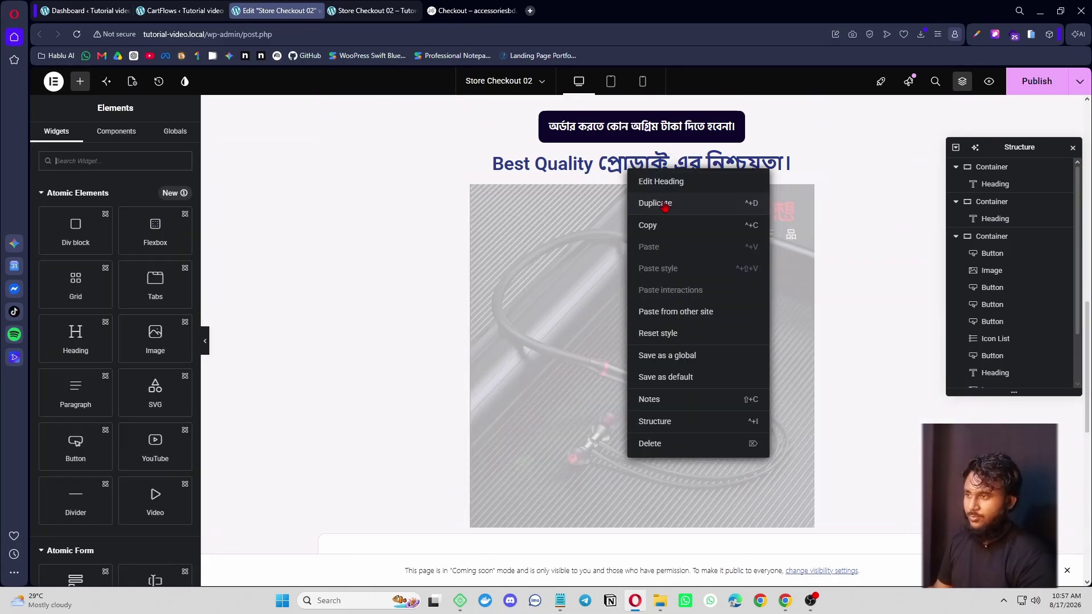
click(661, 206)
scroll(654, 176, down, 3)
scroll(653, 176, up, 3)
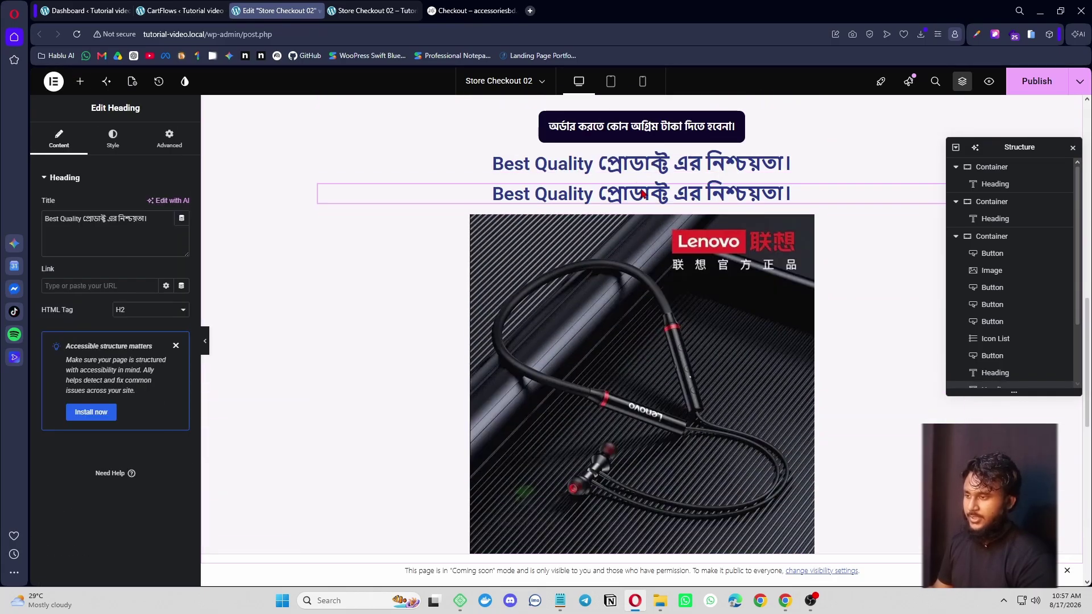
drag(640, 193, 631, 560)
scroll(572, 270, down, 5)
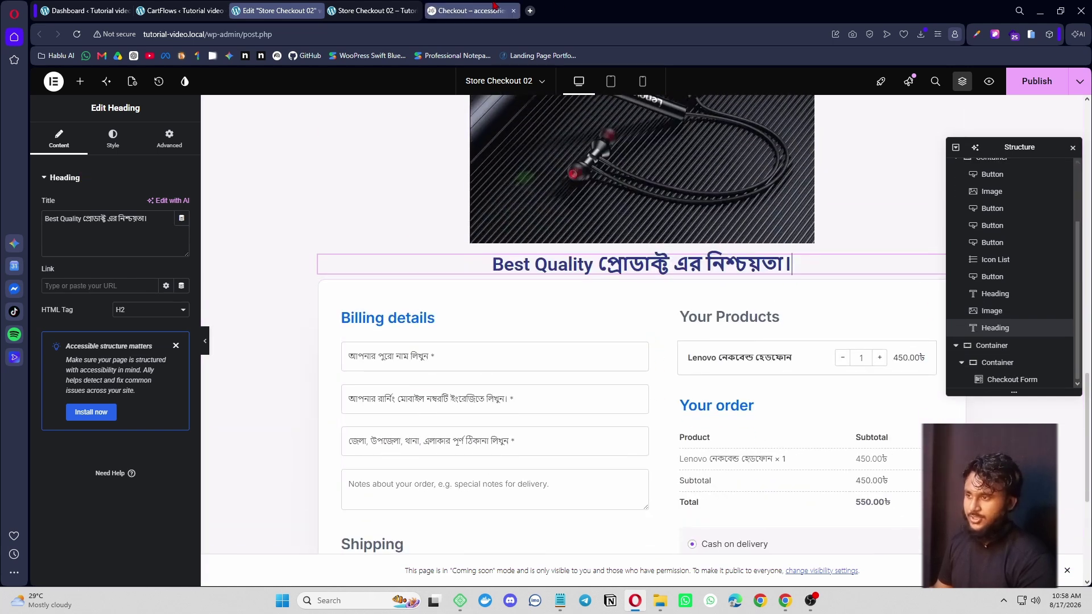
- Select the next Bengali heading text on the reference product page to copy
click(472, 10)
scroll(582, 262, up, 5)
scroll(582, 261, down, 9)
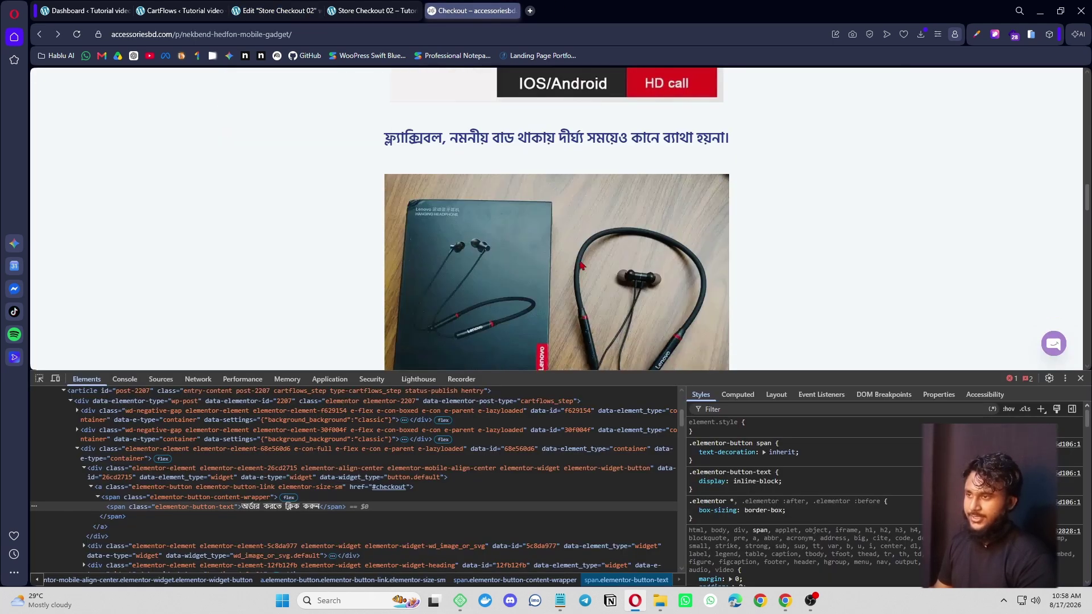
drag(380, 137, 706, 135)
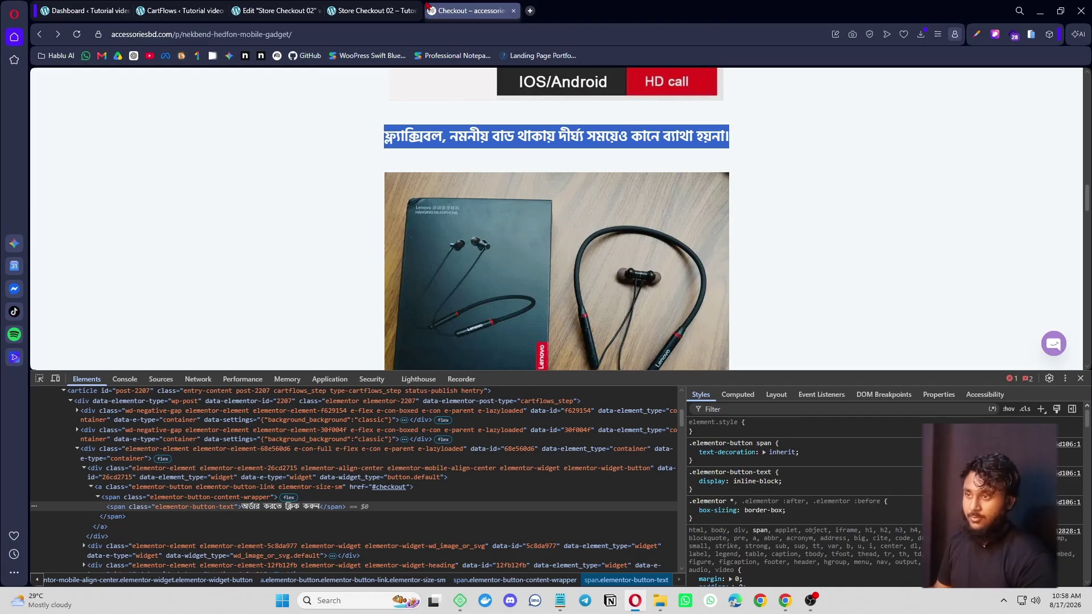
click(273, 11)
- Retitle the copied heading 'ফ্ল্যাক্সিবল, নমনীয় বাড থাকায় দীর্ঘ্য সময়েও কানে ব্যাথা হয়না।' and duplicate it
triple_click(120, 216)
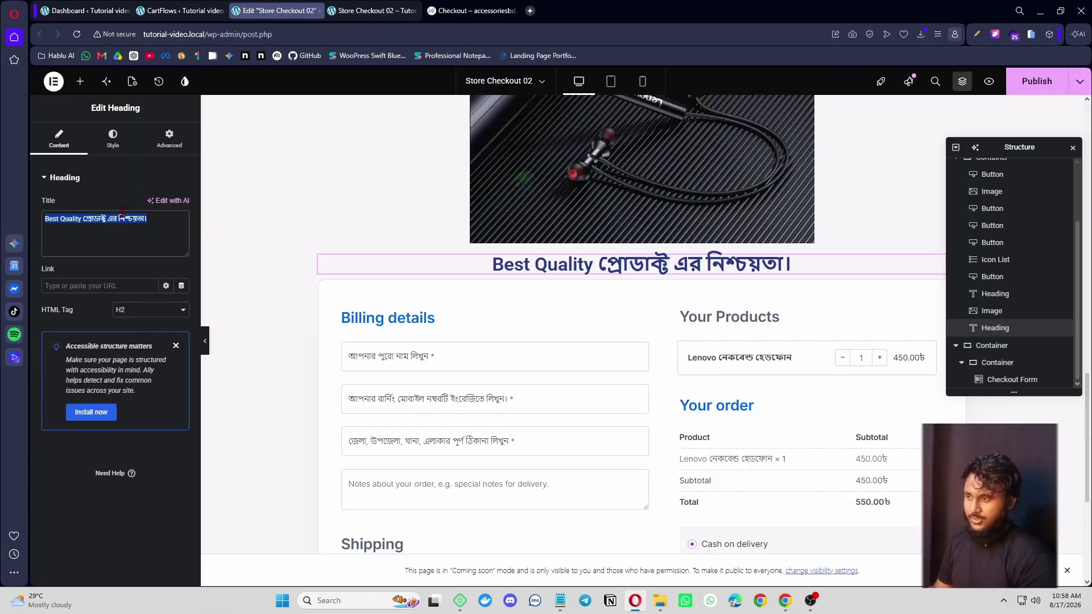
key(ctrl+v)
click(80, 82)
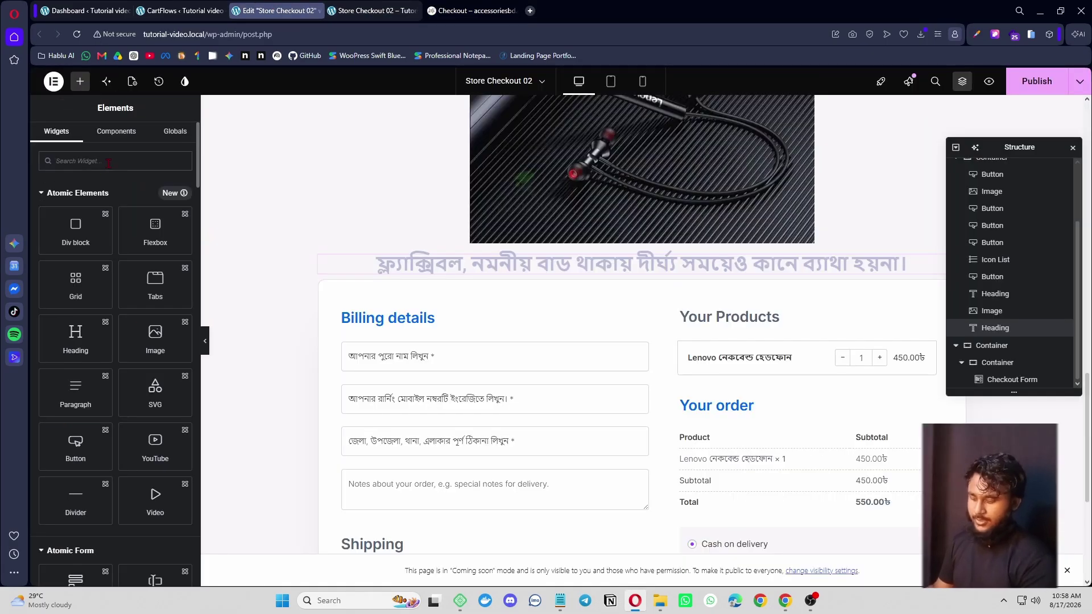
click(109, 163)
right_click(508, 268)
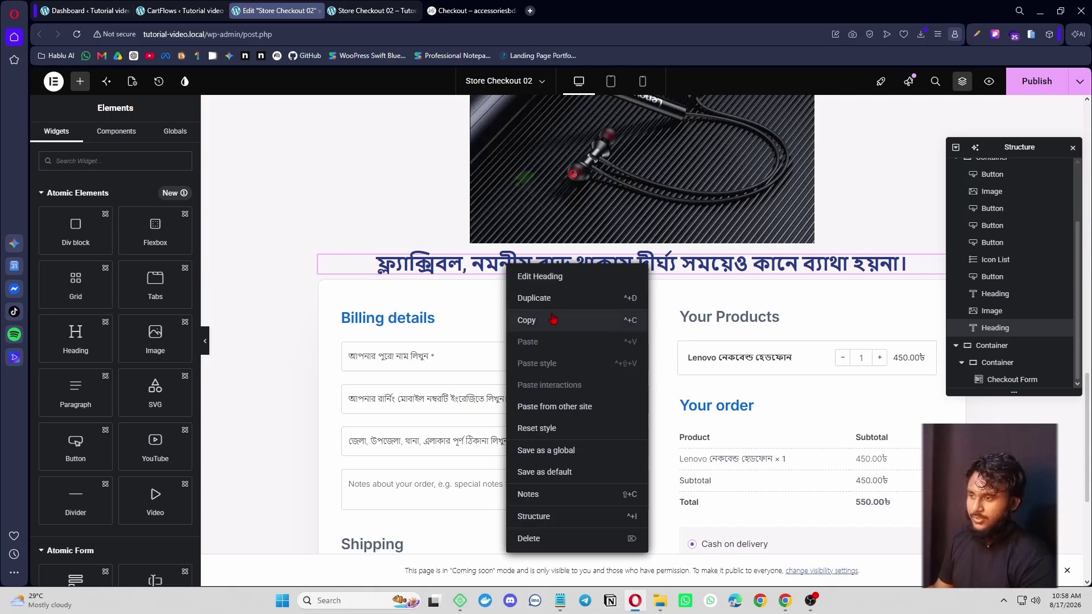
click(555, 298)
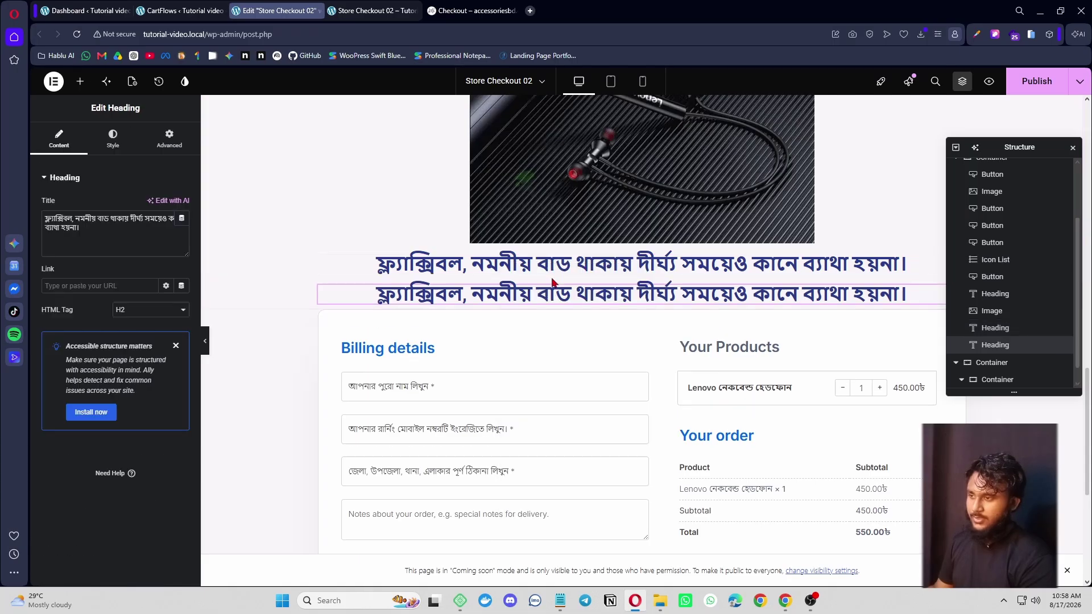
- Place an Image widget between the two Bengali headings showing Screenshot_1-min.png
click(80, 82)
text(image)
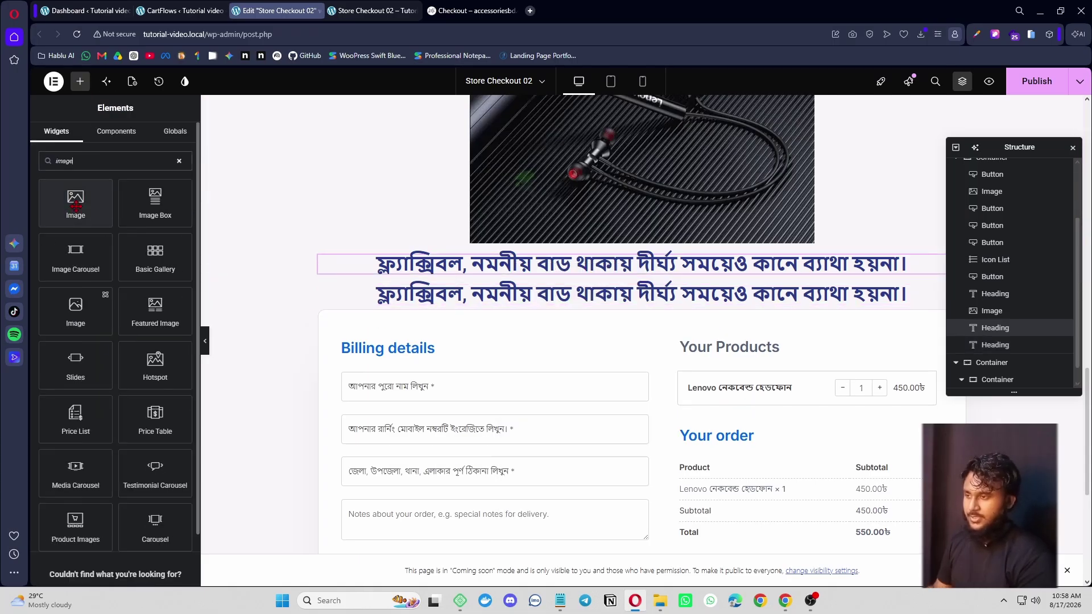
drag(76, 226, 612, 280)
click(94, 239)
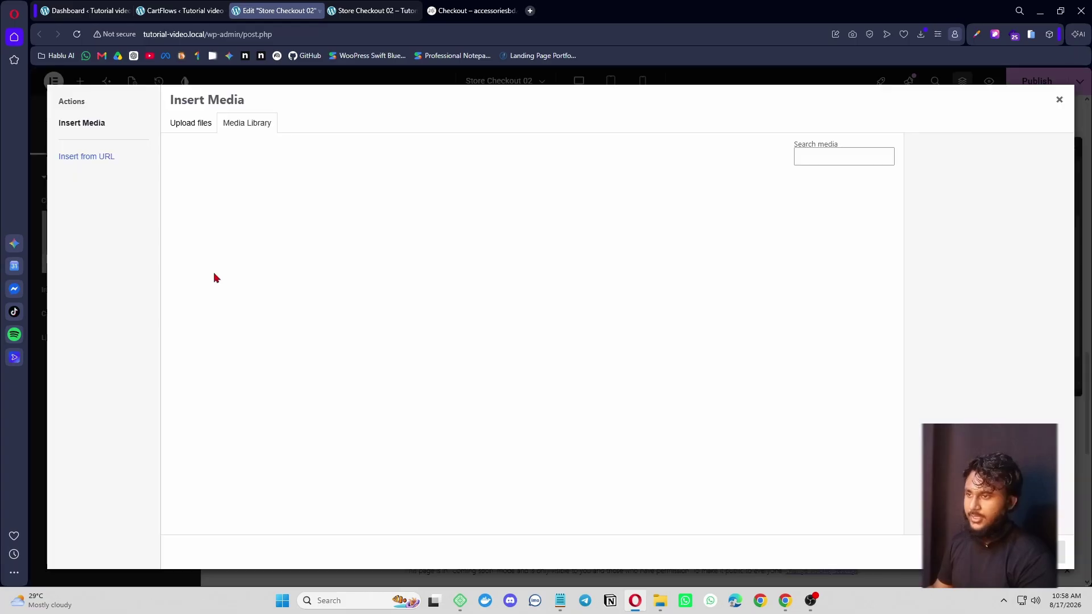
click(535, 215)
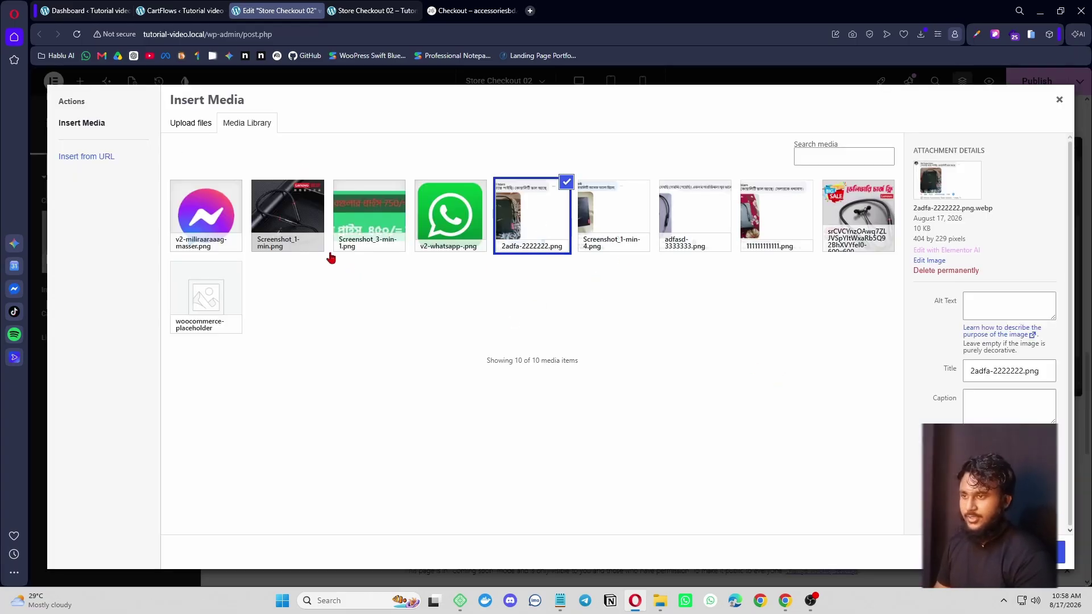
click(293, 225)
click(1045, 552)
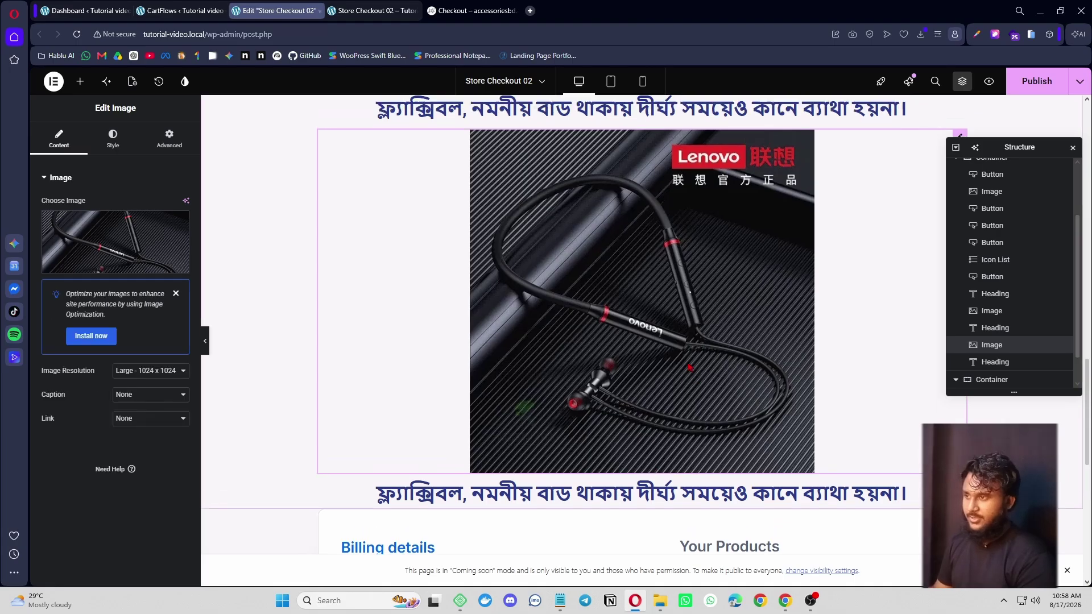
scroll(643, 364, down, 4)
- Place a new Image widget below the heading under the product photo
click(568, 253)
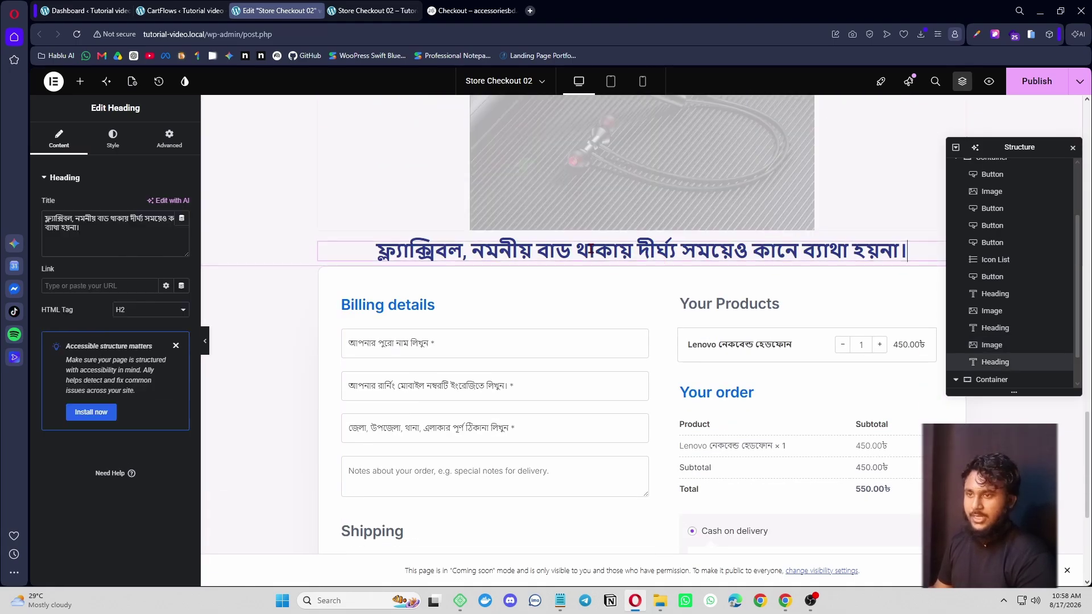
click(80, 82)
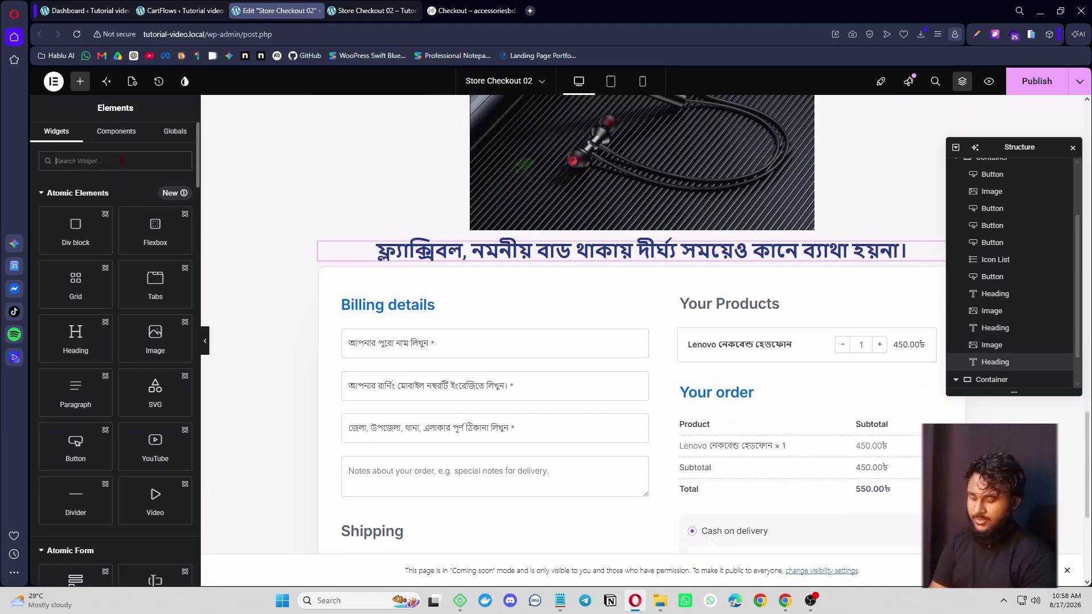
text(image)
drag(75, 225, 493, 283)
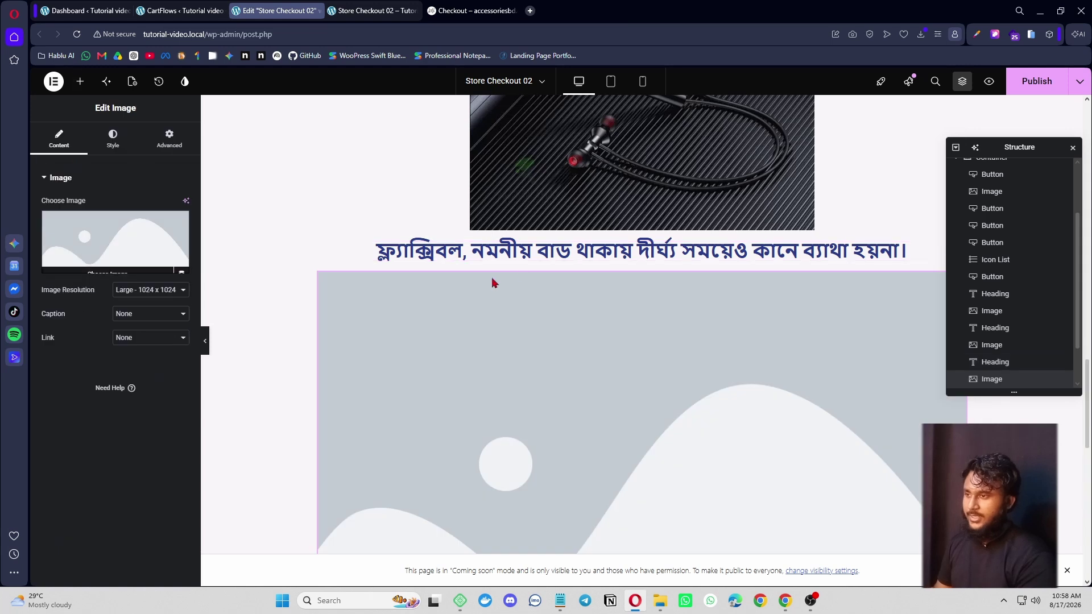
click(493, 252)
- Retitle the heading with the reference line 'খুব স্লিম ডিজাইন তাই আরামদায়ক।'
click(472, 11)
scroll(497, 246, down, 5)
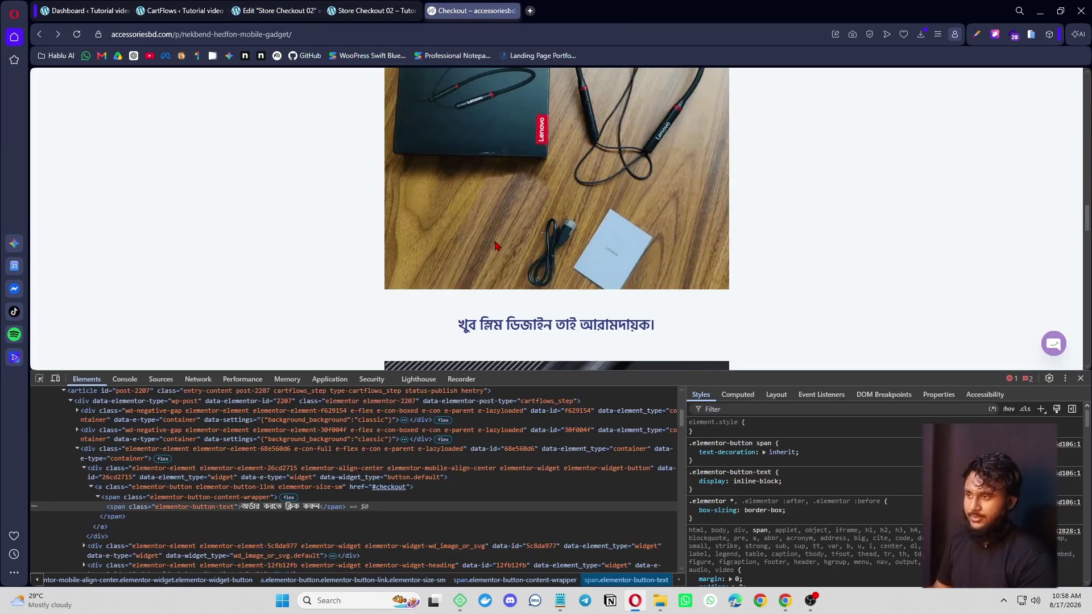
scroll(498, 227, down, 4)
drag(454, 98, 661, 110)
key(ctrl+c)
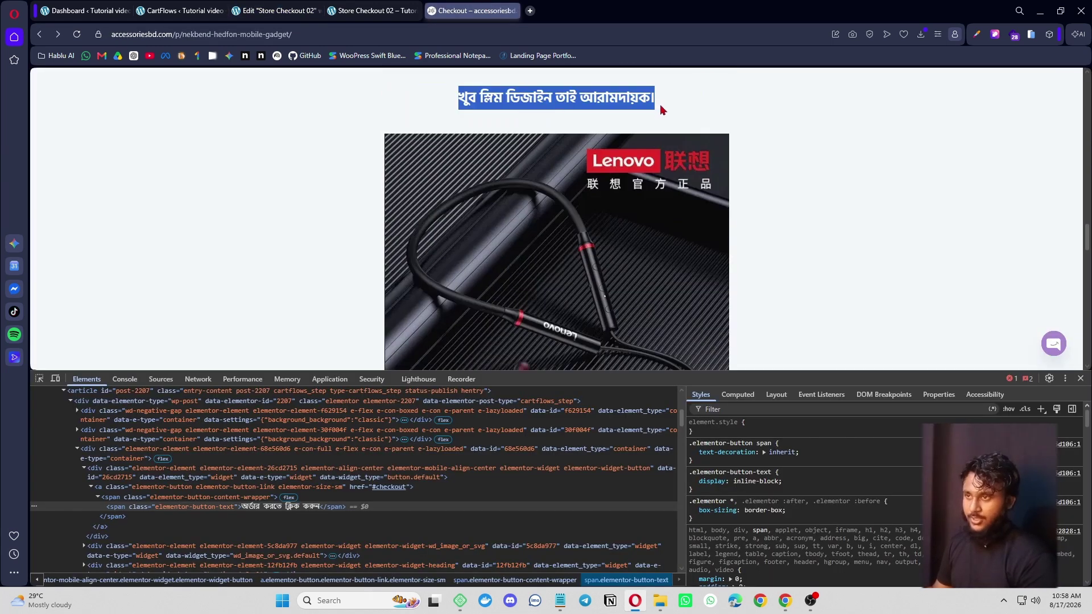
click(272, 10)
key(ctrl+v)
- Save the boxed Lenovo headphones photo from the reference page to disk
click(524, 434)
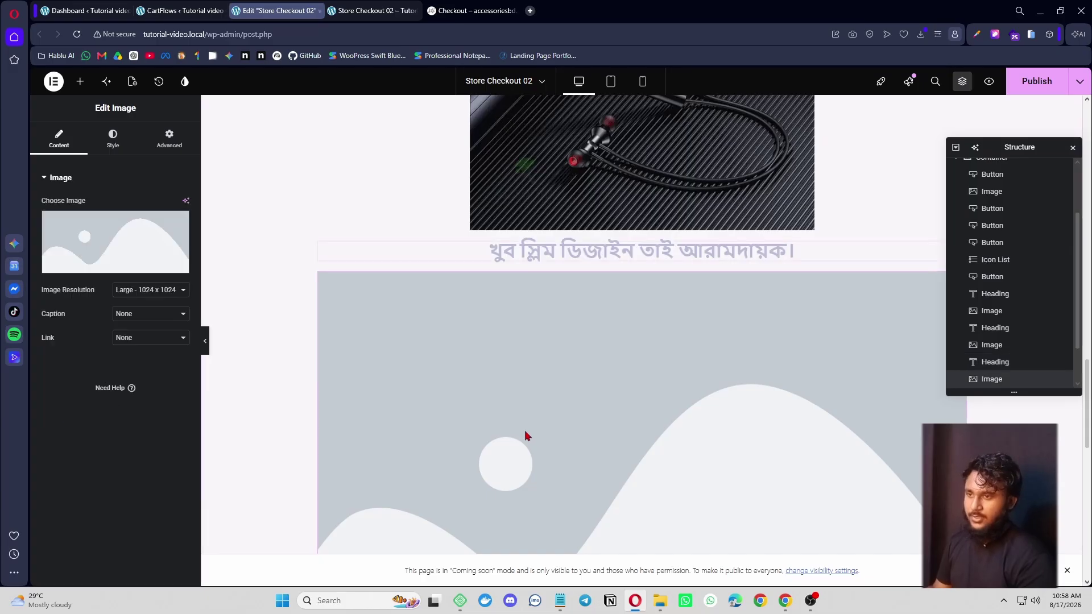
click(475, 10)
scroll(550, 217, up, 1)
scroll(550, 216, down, 5)
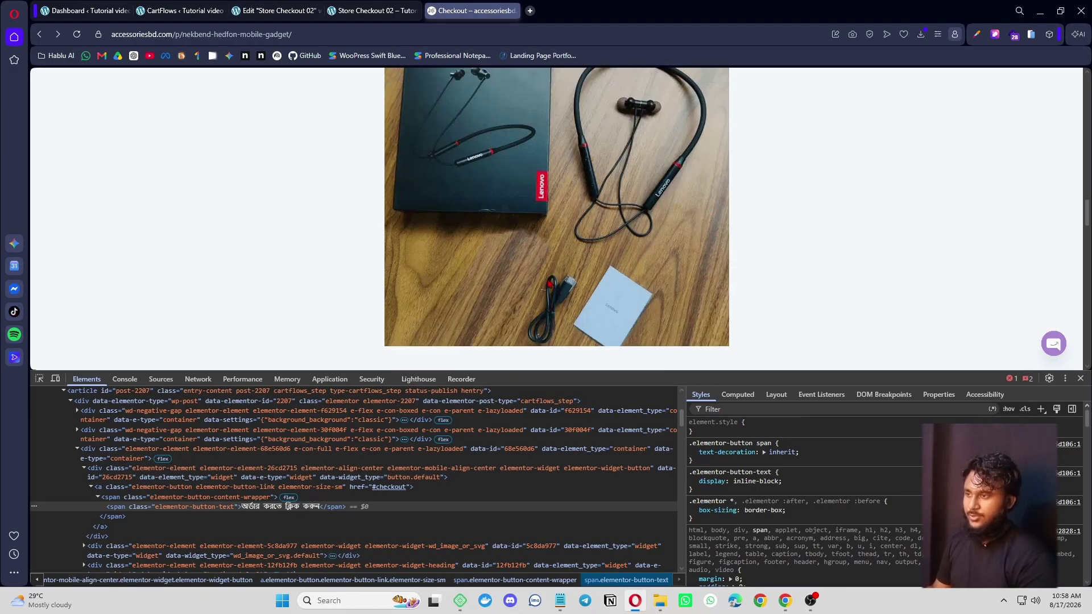
scroll(550, 216, up, 3)
scroll(550, 217, down, 2)
right_click(546, 168)
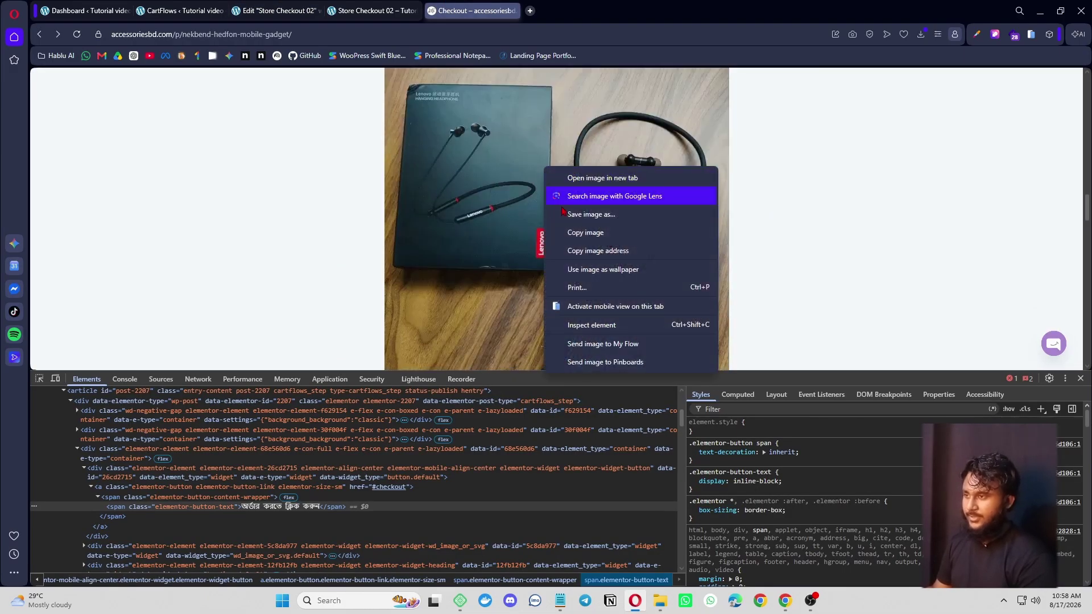
click(616, 222)
key(Return)
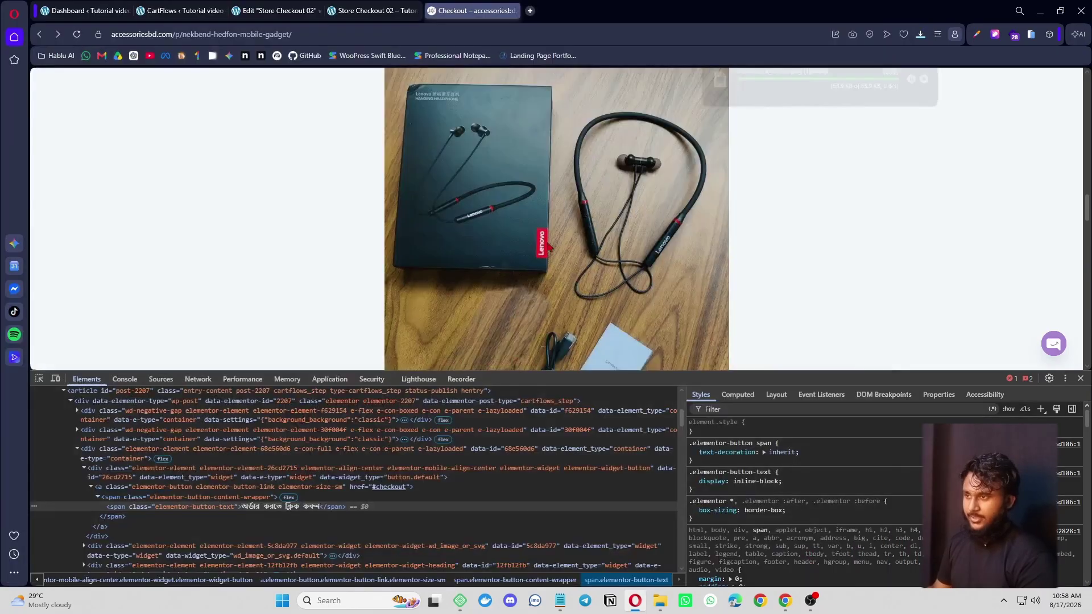
click(277, 10)
- Upload the saved headphones photo into the new image block and compare with the reference
click(123, 249)
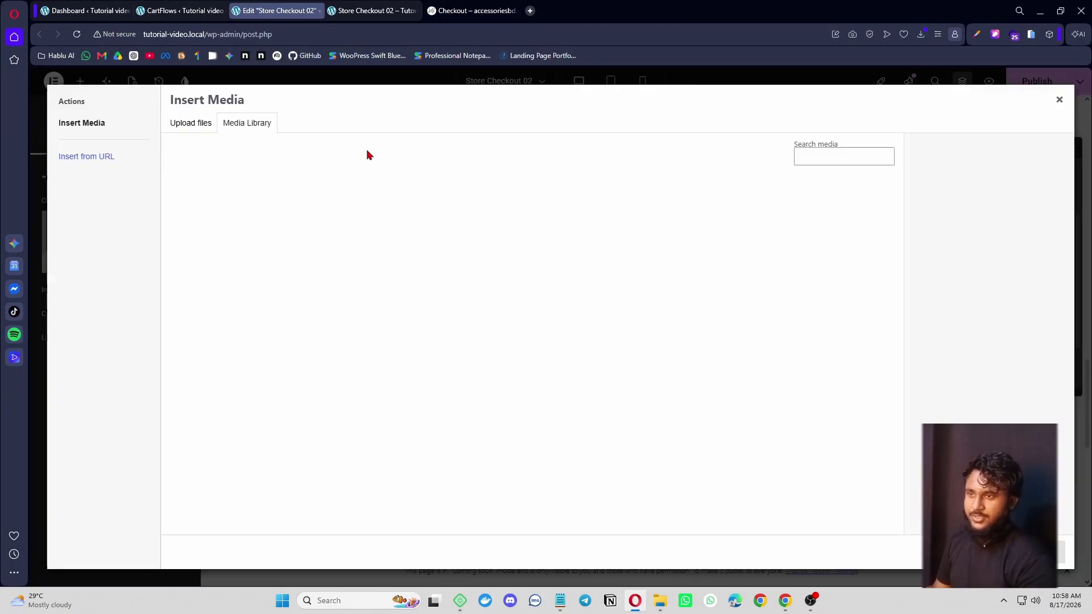
click(180, 126)
click(617, 309)
click(88, 535)
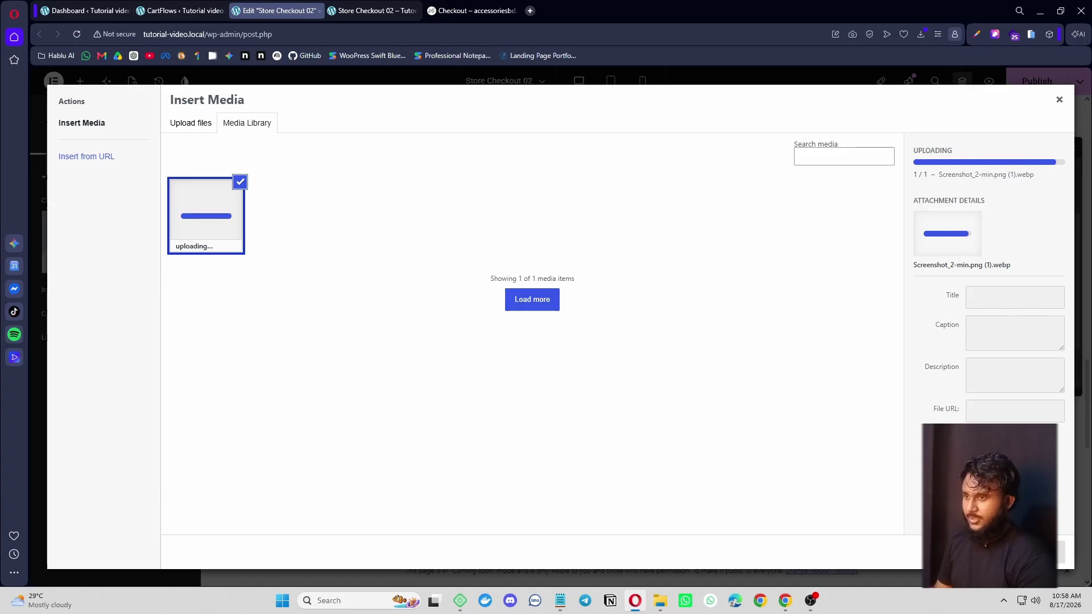
click(1042, 552)
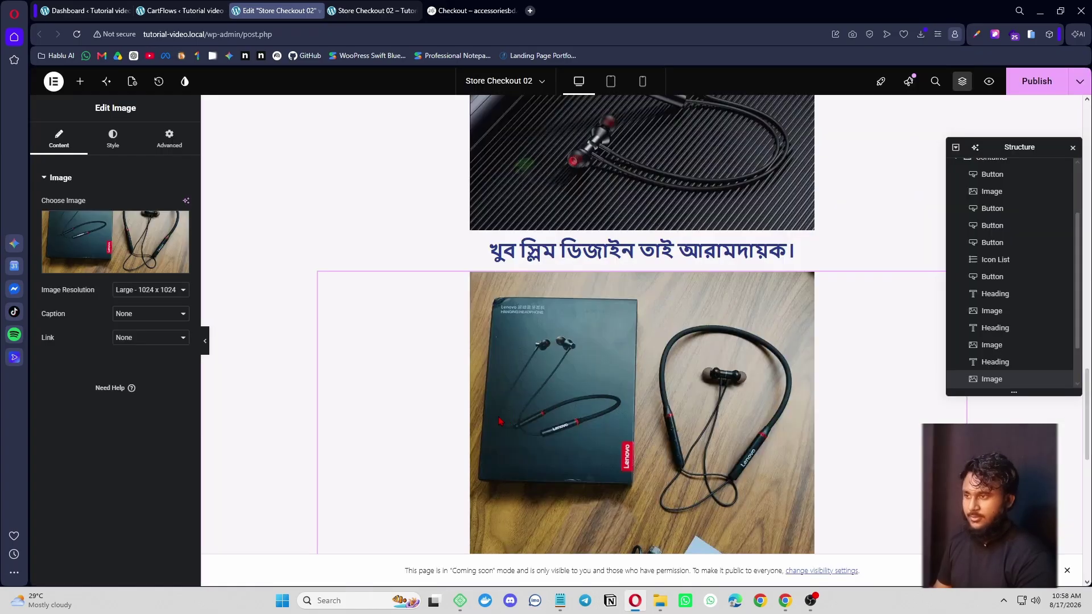
scroll(649, 352, down, 2)
scroll(650, 353, up, 3)
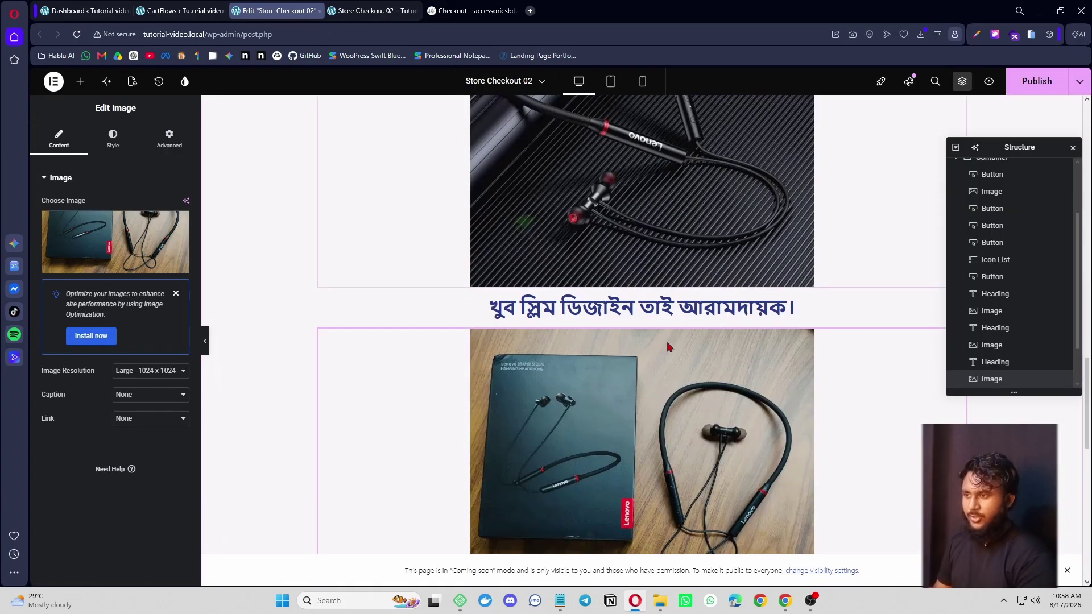
scroll(648, 353, down, 5)
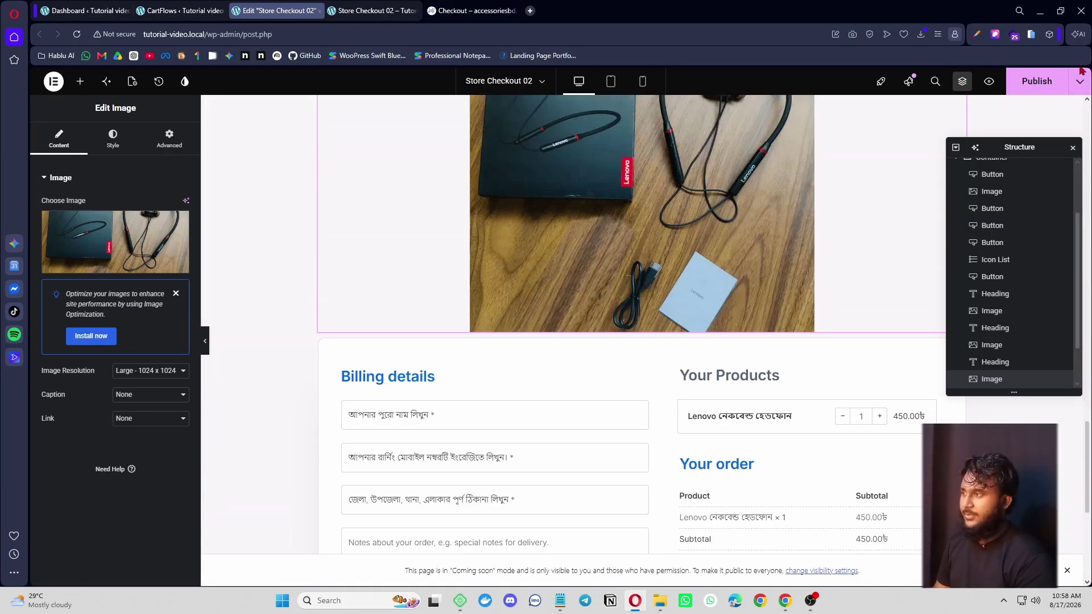
click(472, 10)
scroll(556, 251, down, 10)
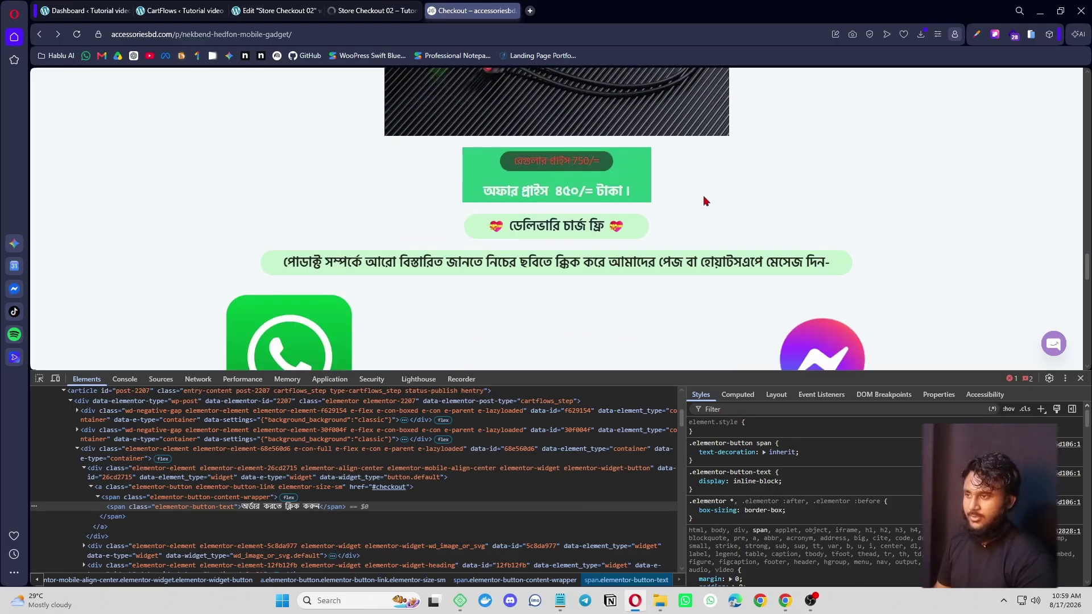
click(257, 7)
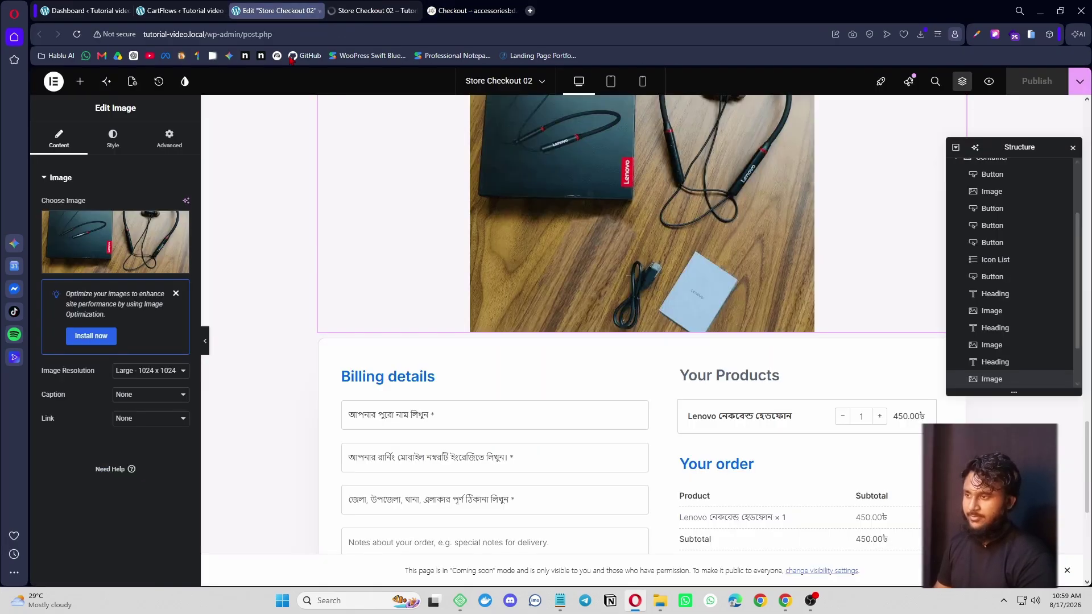
- Duplicate the headphones image block and swap in the Screenshot_3-min-1.png price banner
right_click(624, 223)
click(651, 258)
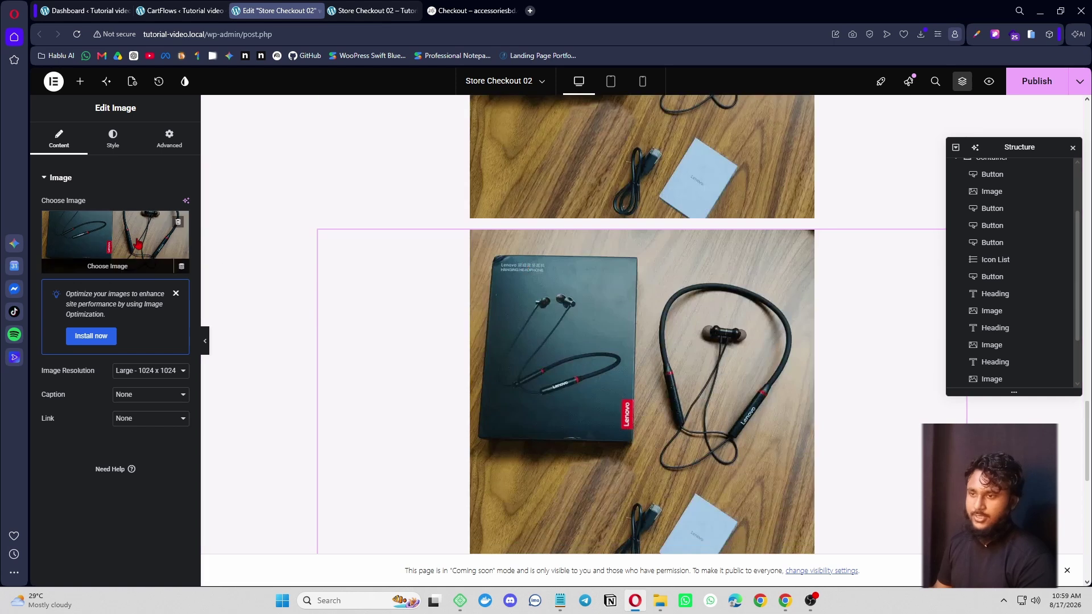
click(114, 241)
click(184, 126)
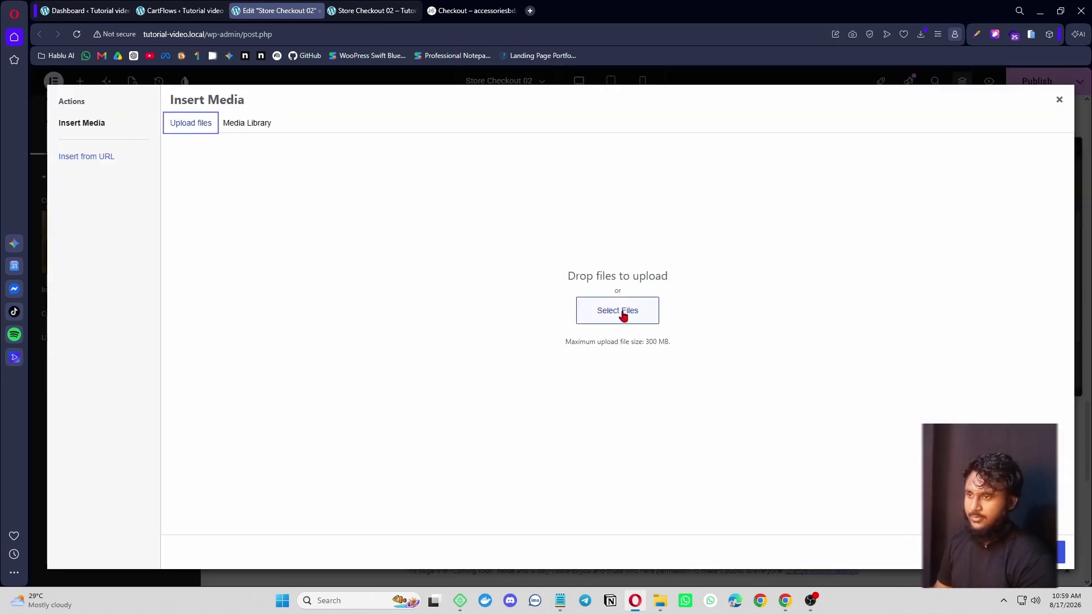
click(239, 124)
click(458, 221)
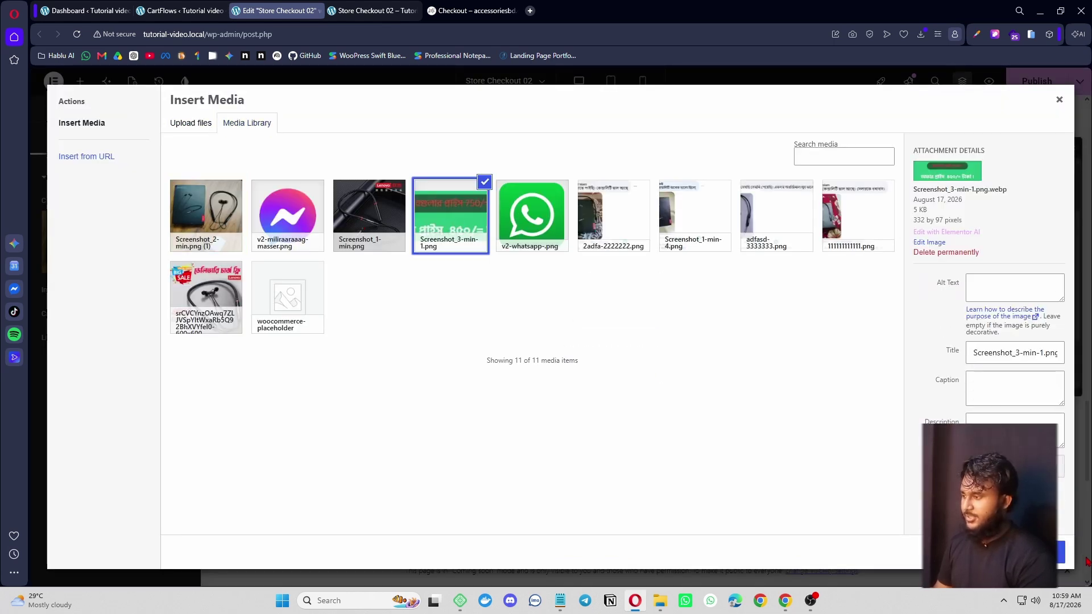
click(1059, 553)
- Check the reference page, then bring up the green delivery button's options menu
click(480, 7)
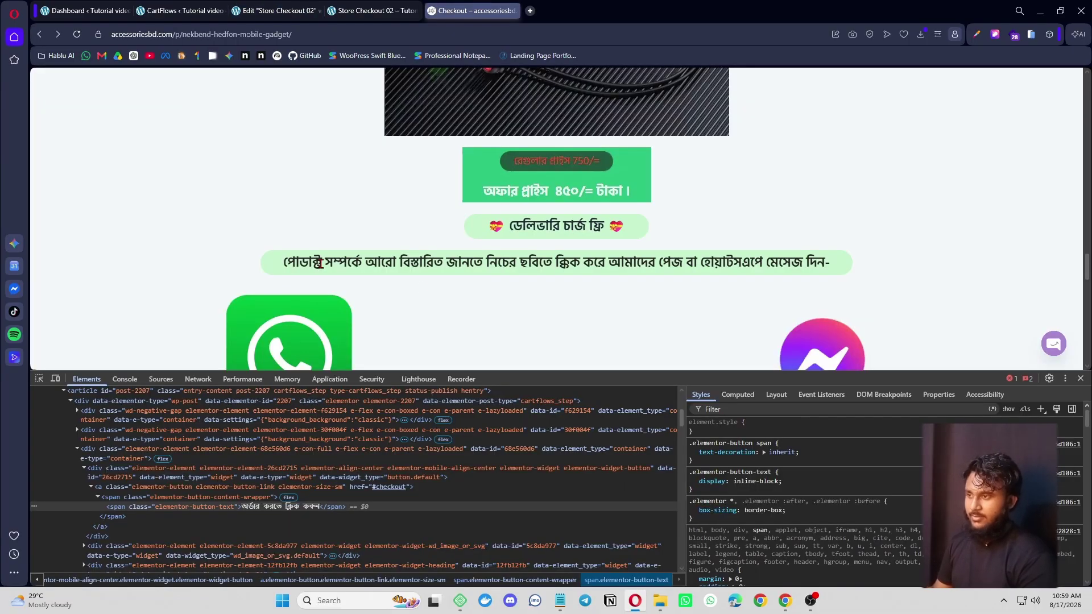
click(273, 11)
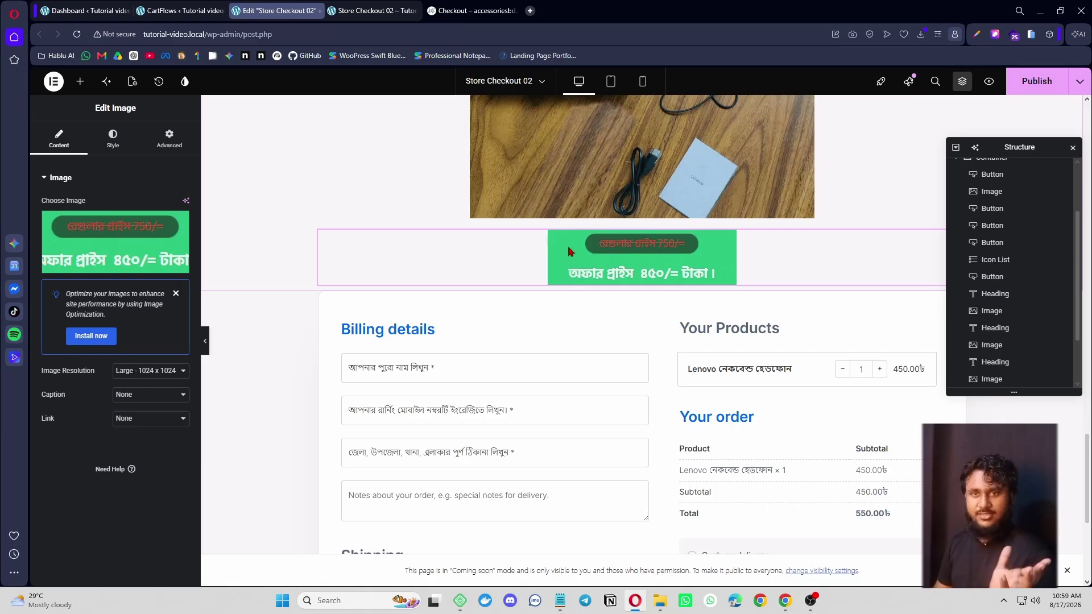
scroll(588, 291, up, 8)
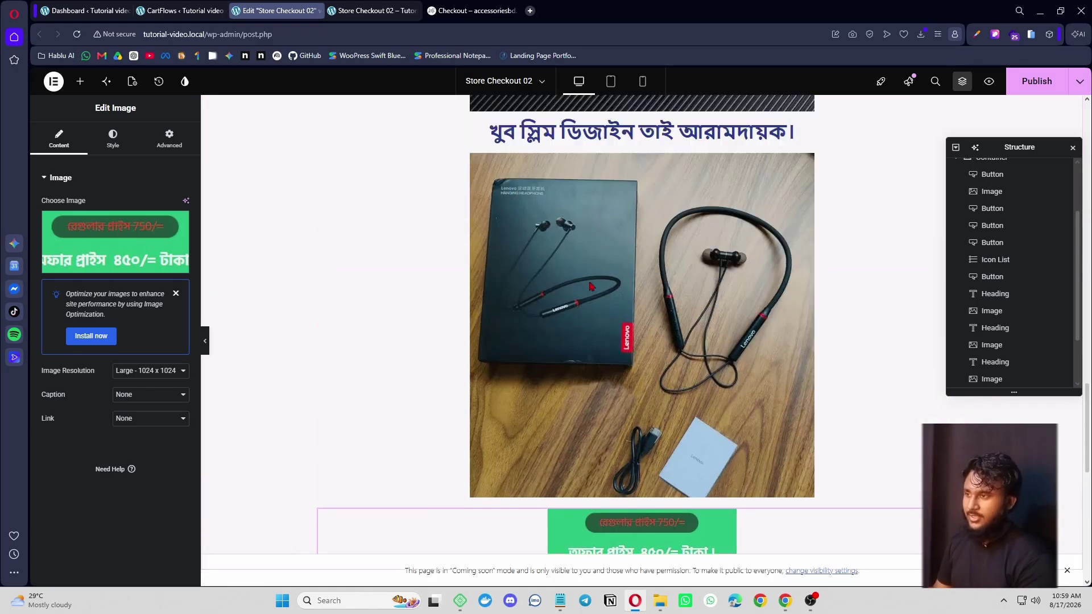
scroll(633, 260, up, 15)
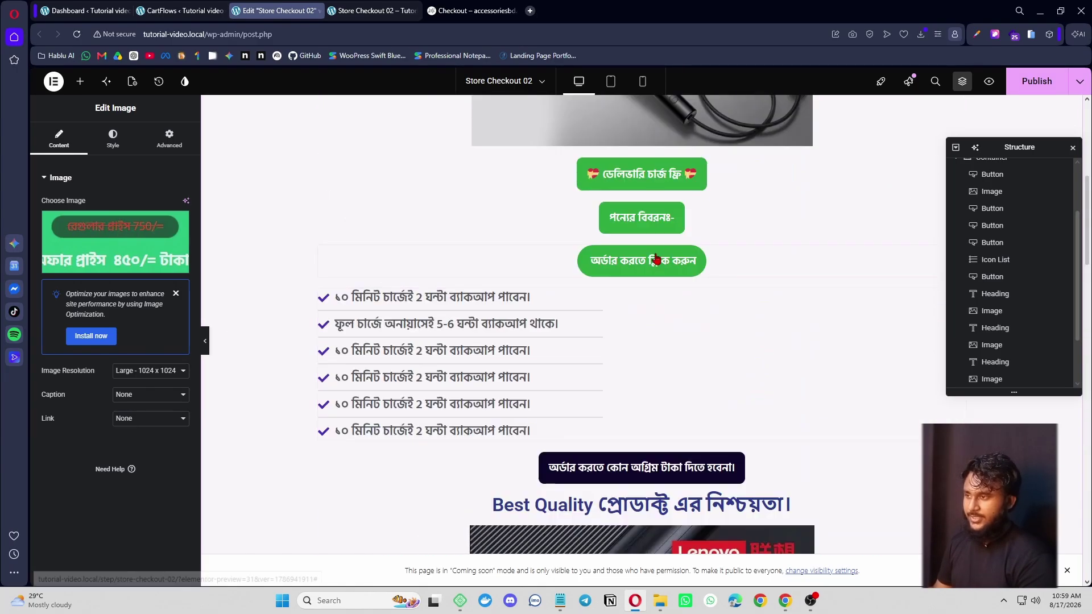
right_click(734, 234)
scroll(758, 254, down, 15)
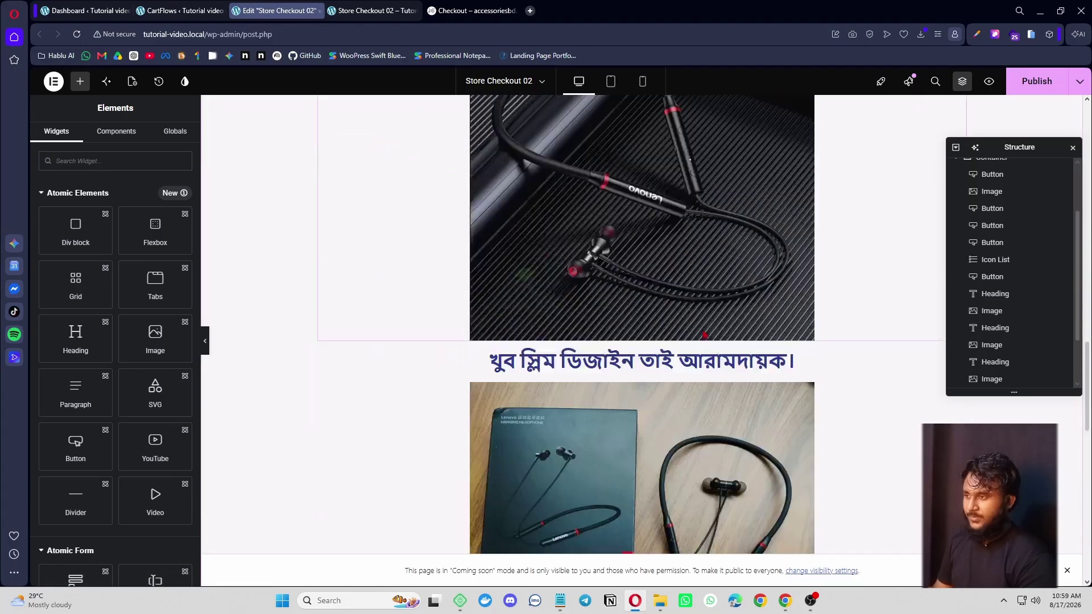
- Paste the copied delivery-charge button below the price banner image
scroll(692, 322, down, 4)
click(756, 275)
key(ctrl+v)
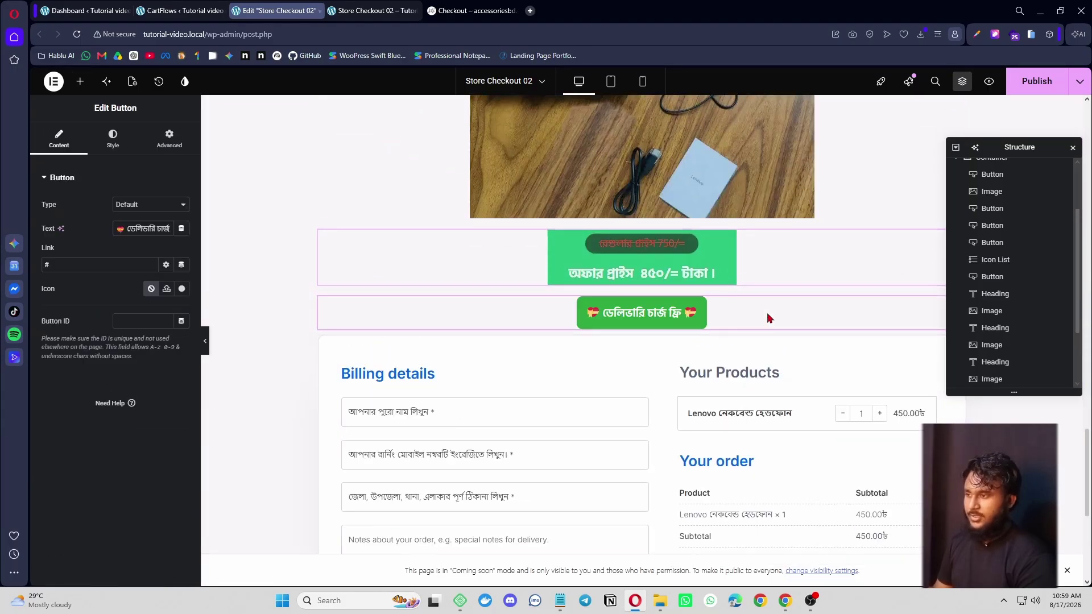
scroll(768, 317, down, 2)
- Copy the Bengali line inviting visitors to message for details from the reference checkout page
click(460, 8)
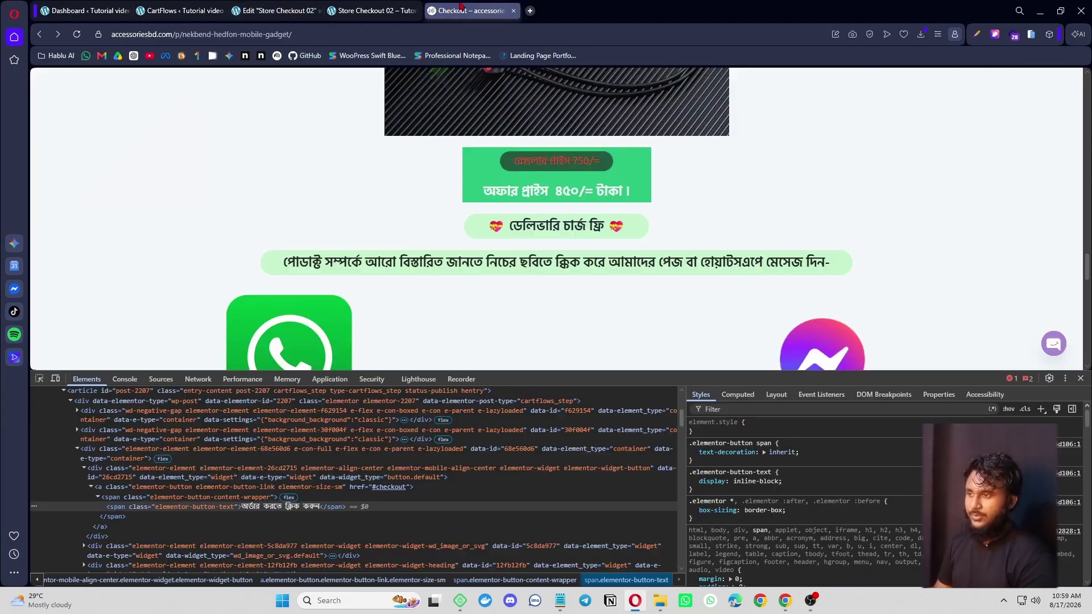
scroll(585, 252, down, 1)
drag(487, 169, 630, 178)
click(276, 10)
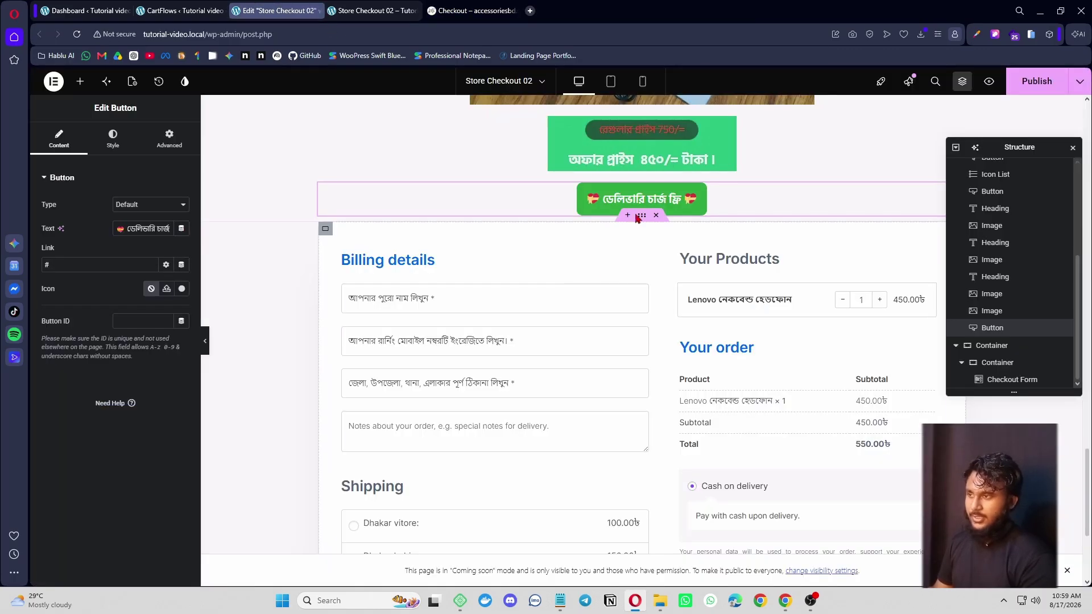
click(472, 9)
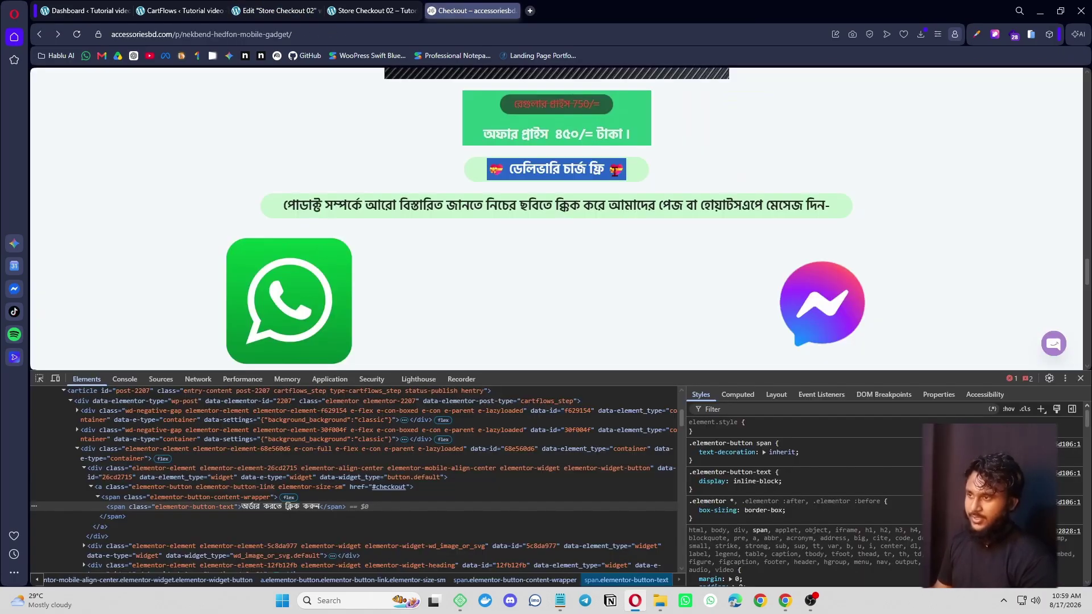
click(535, 227)
scroll(519, 226, down, 3)
scroll(398, 188, up, 5)
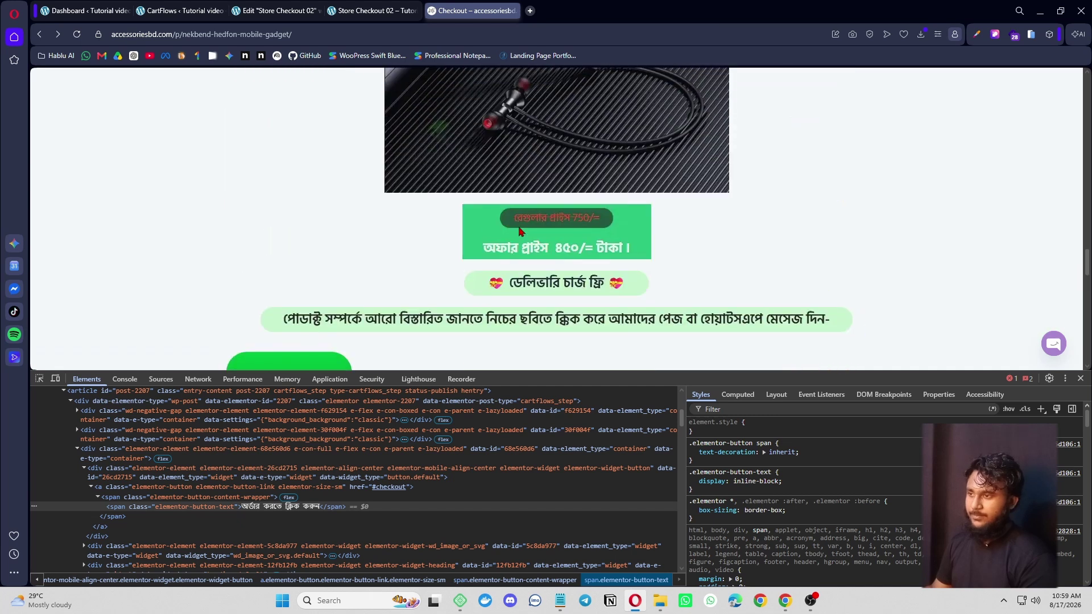
scroll(275, 149, down, 3)
drag(275, 149, 847, 159)
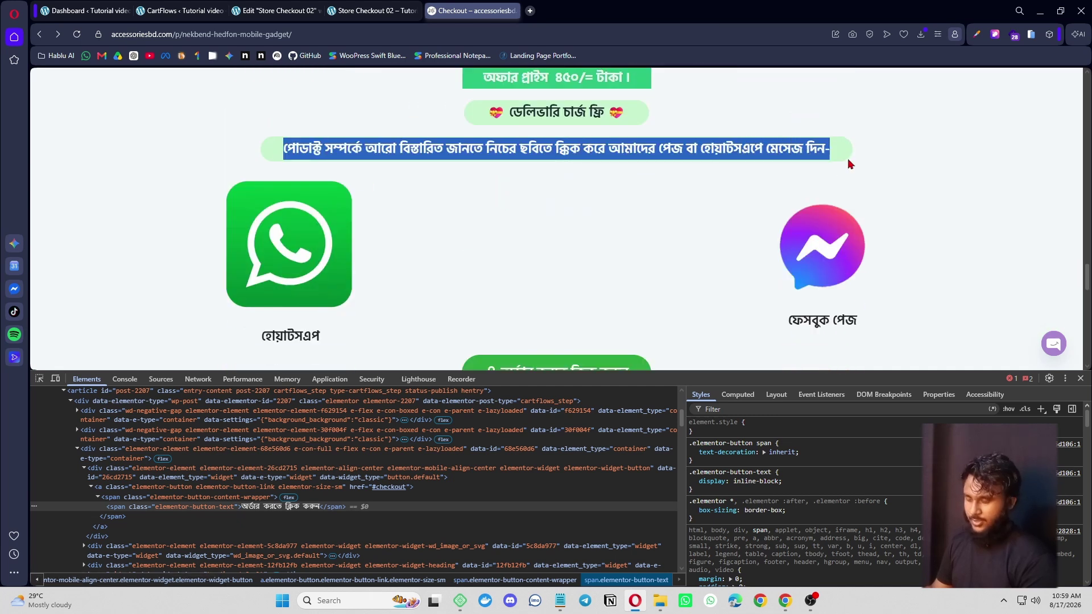
click(377, 10)
click(277, 11)
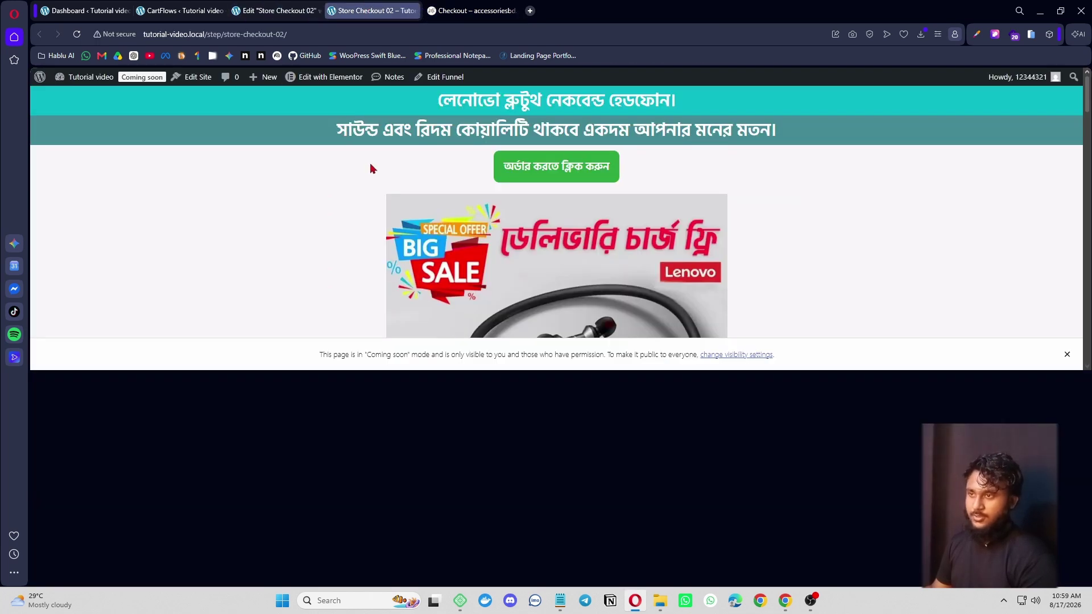
- Duplicate the delivery-charge button, put the Bengali message on it, and compare with the reference
right_click(717, 206)
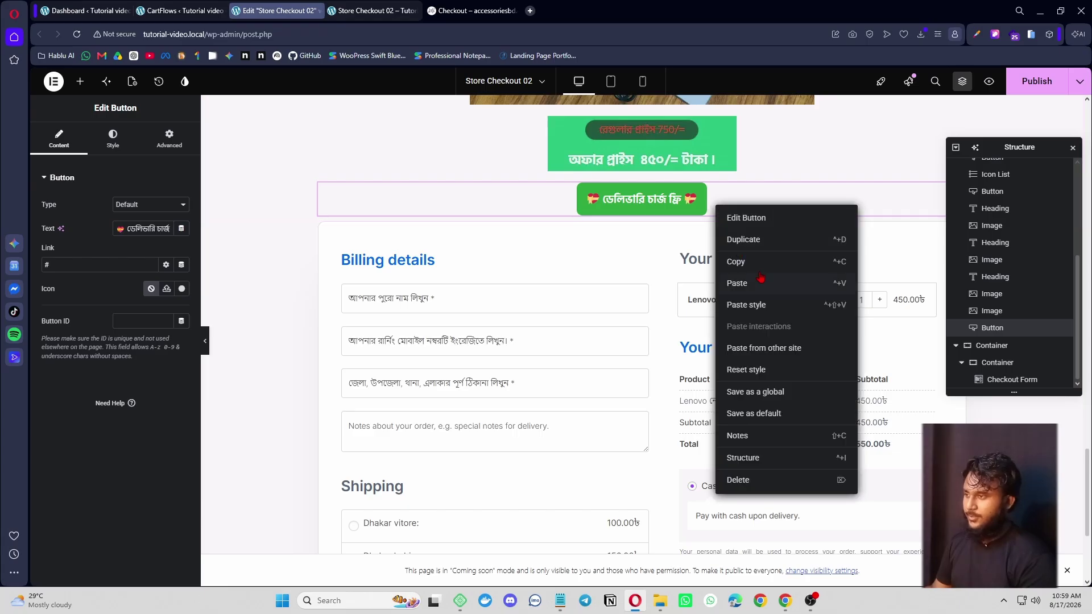
click(743, 240)
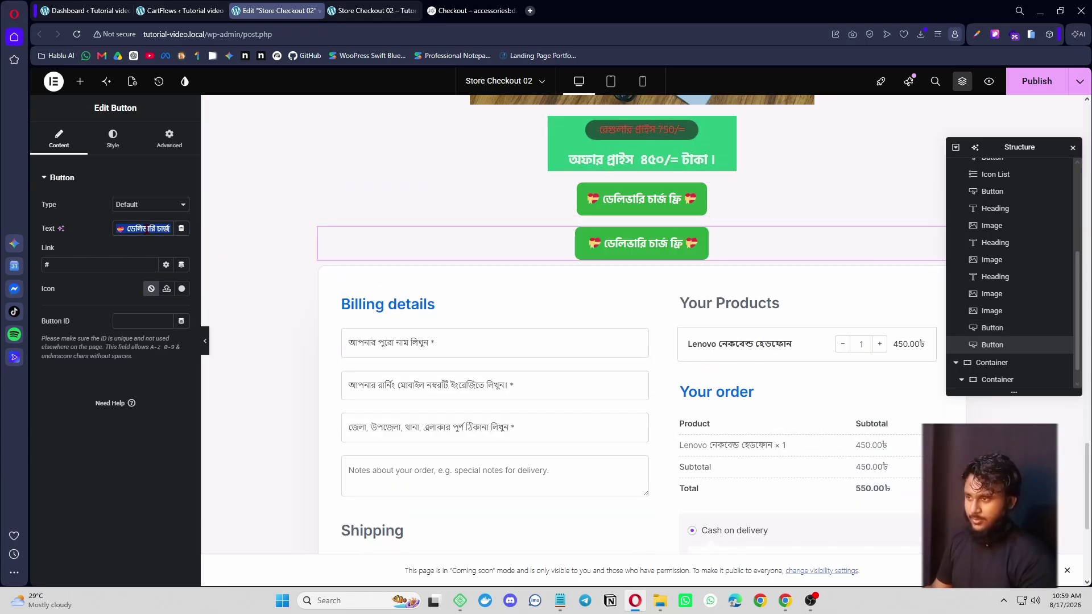
key(ctrl+v)
scroll(626, 296, up, 1)
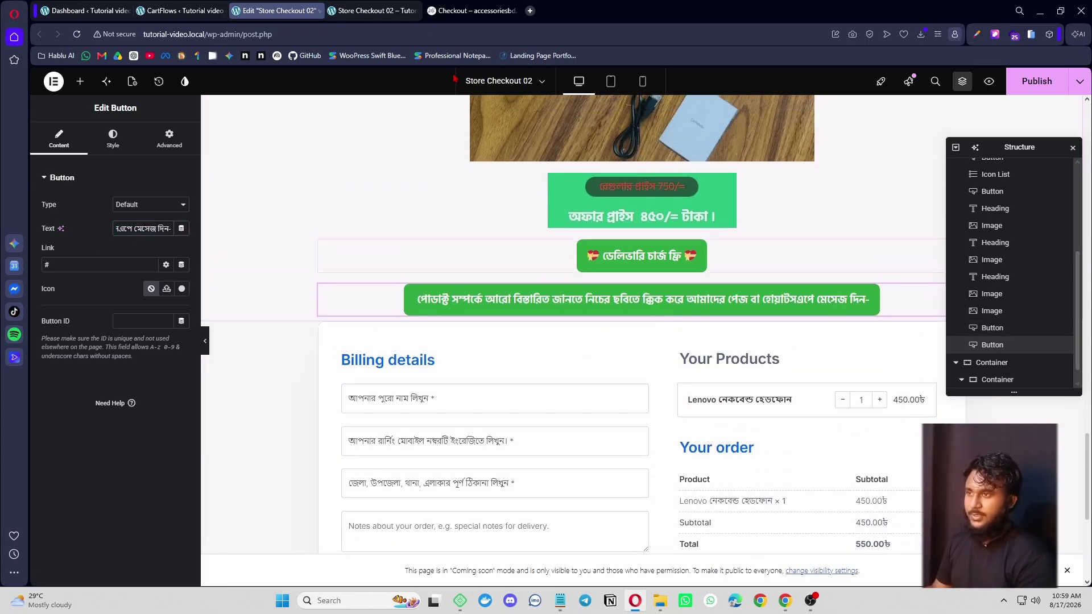
click(472, 10)
scroll(512, 254, down, 1)
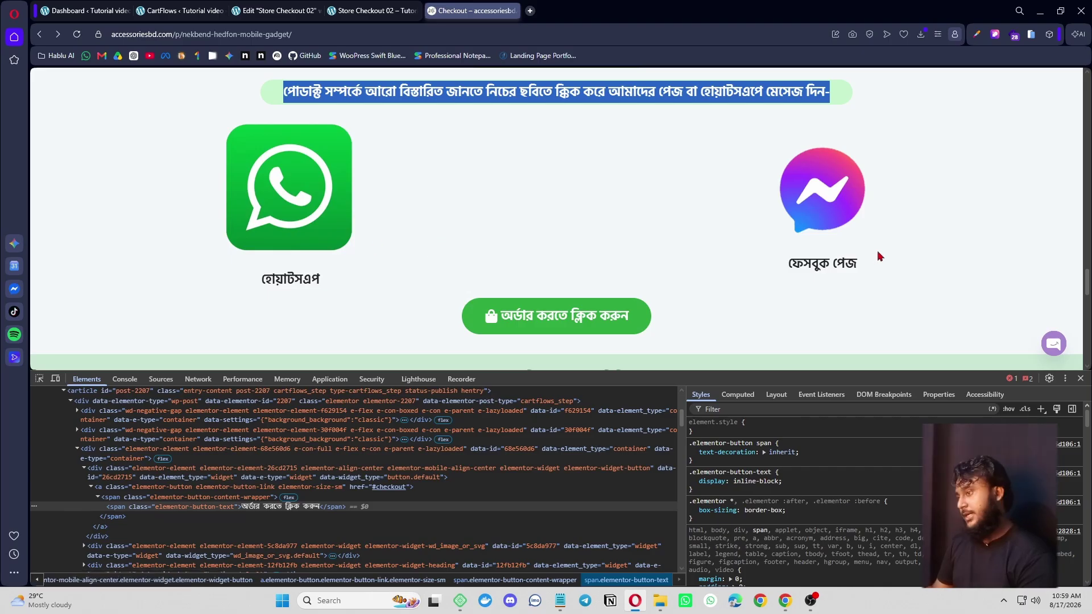
scroll(307, 239, down, 2)
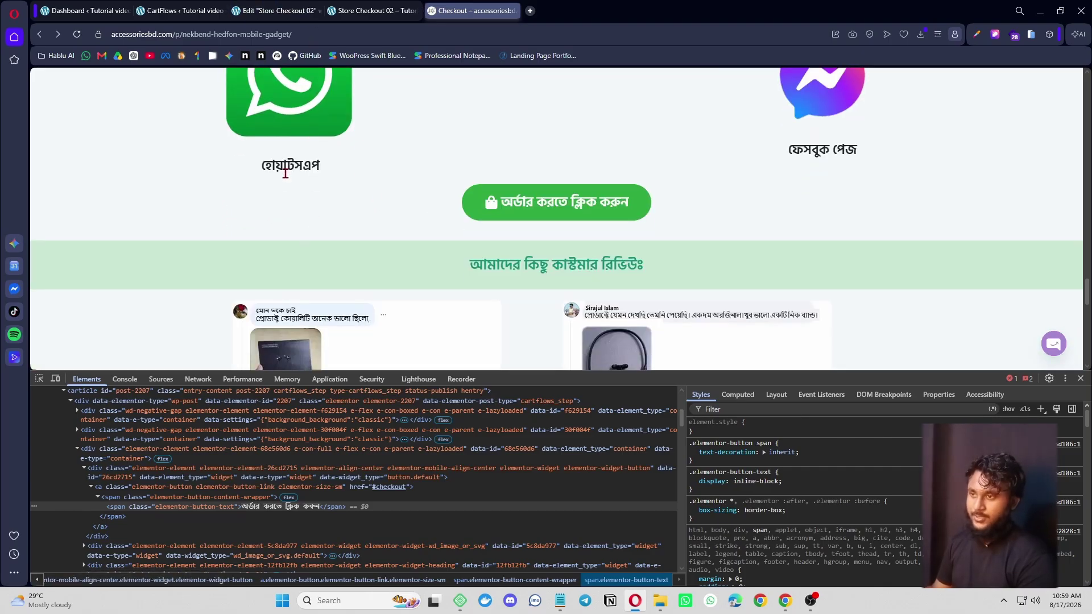
drag(291, 110, 189, 162)
click(278, 11)
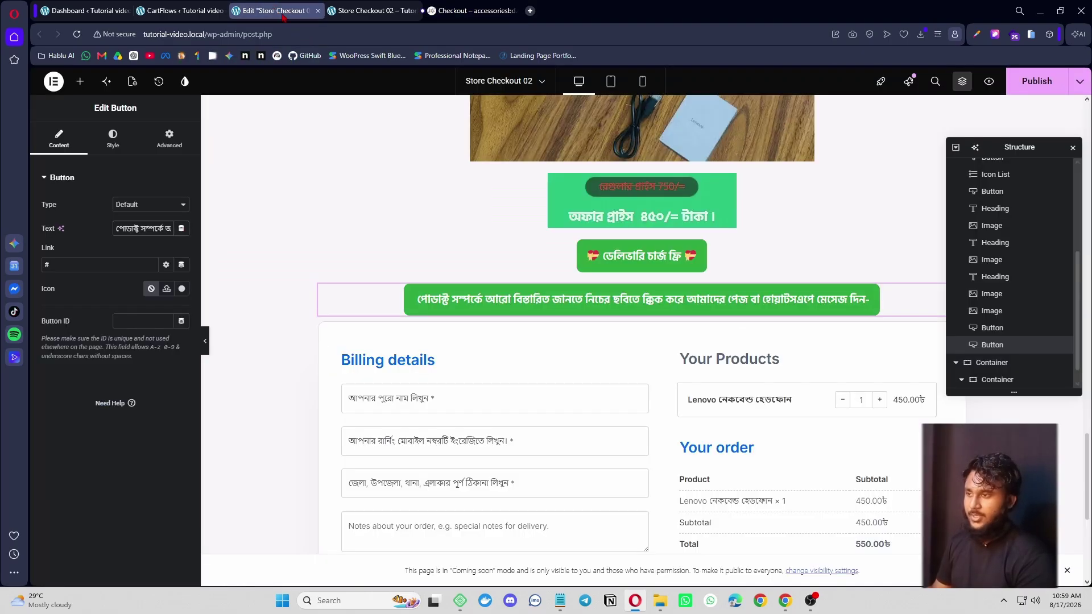
click(80, 82)
- Add a Container below the message button and place an Icon Box inside it
text(con)
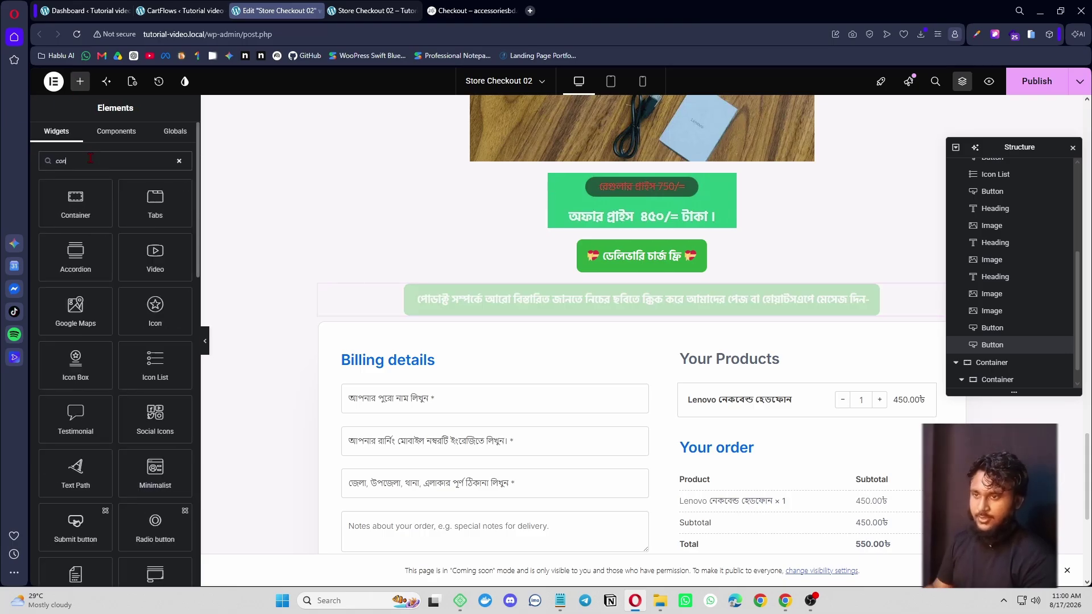
drag(76, 202, 550, 341)
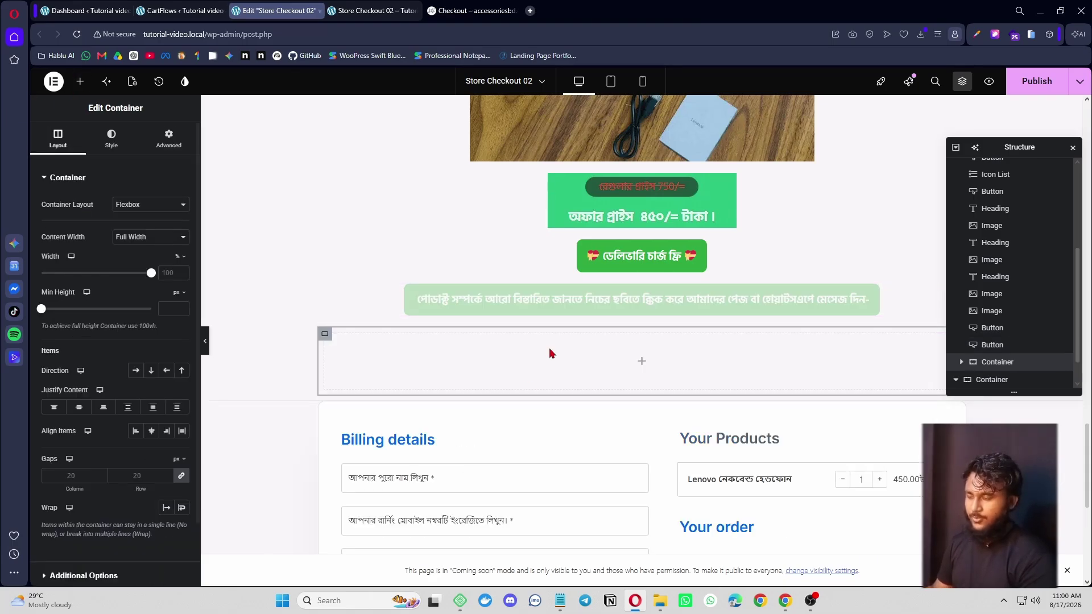
click(87, 84)
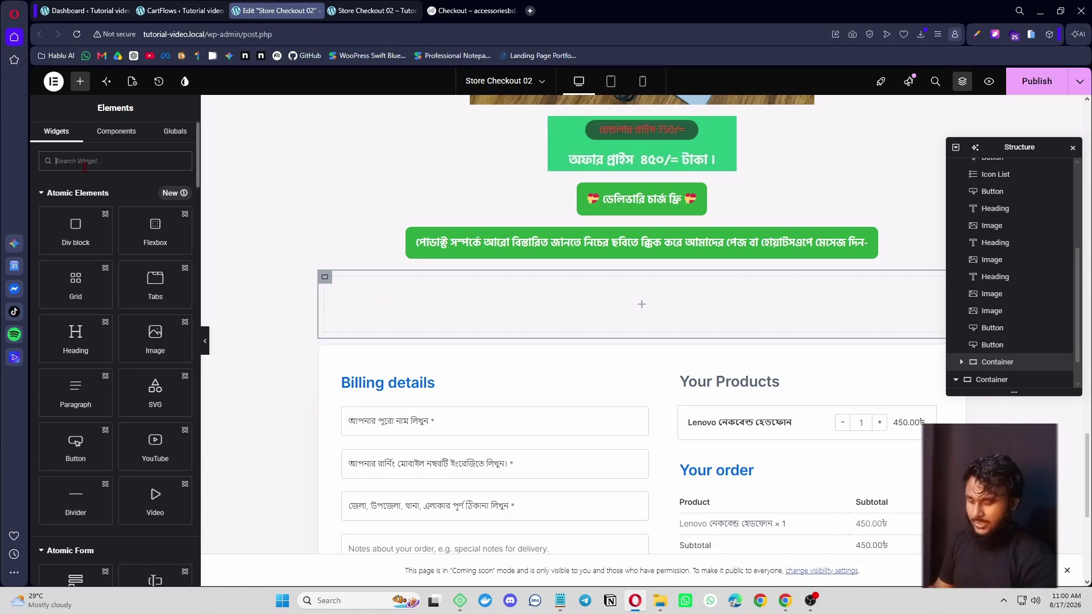
text(icon)
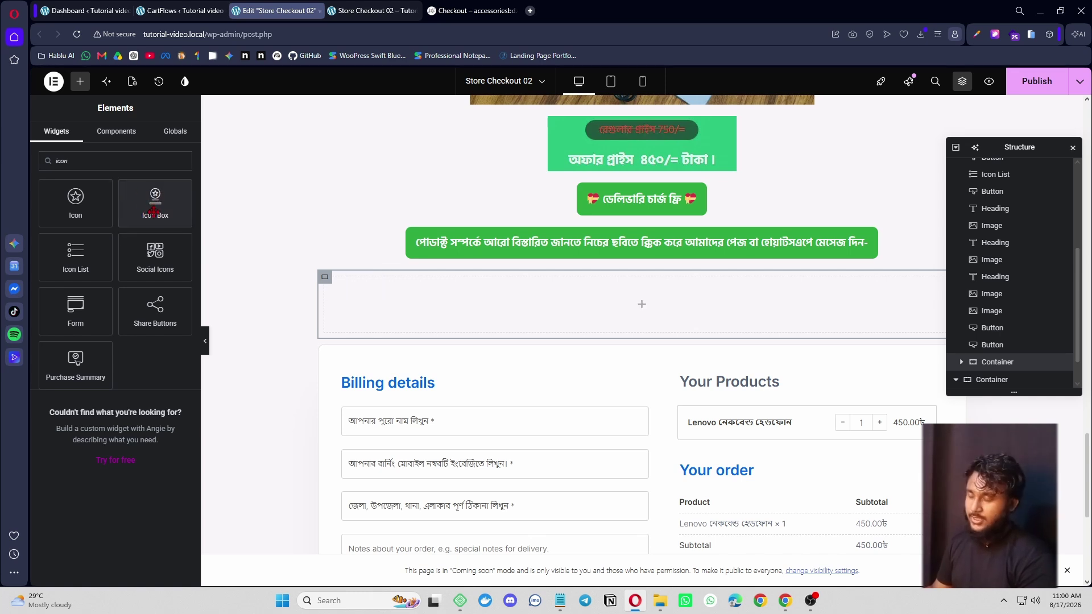
drag(154, 211, 496, 310)
- Duplicate the icon box and set the container direction to Row
right_click(383, 292)
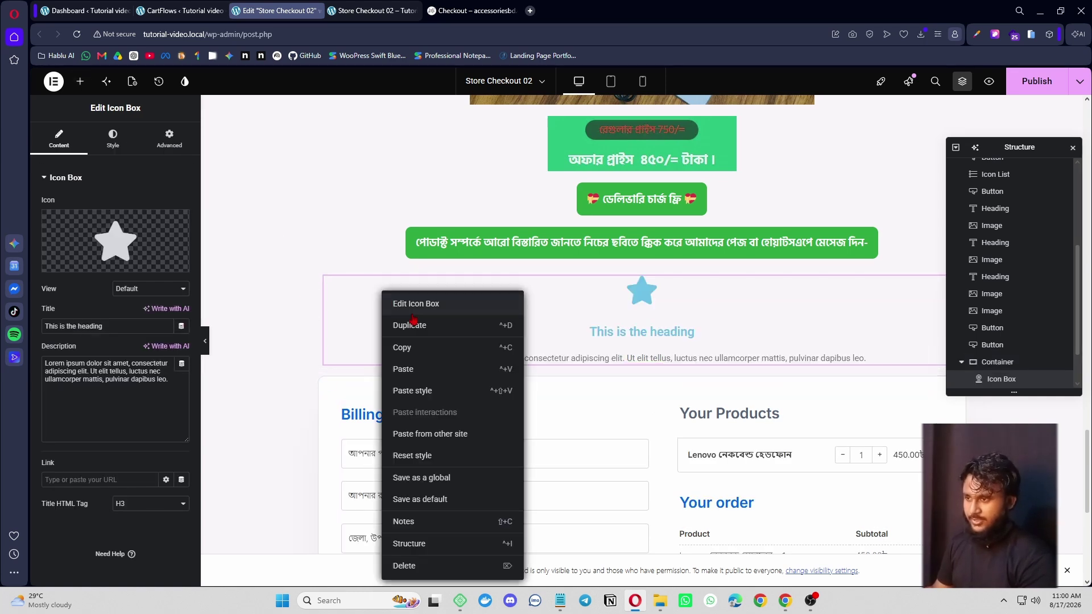
click(433, 332)
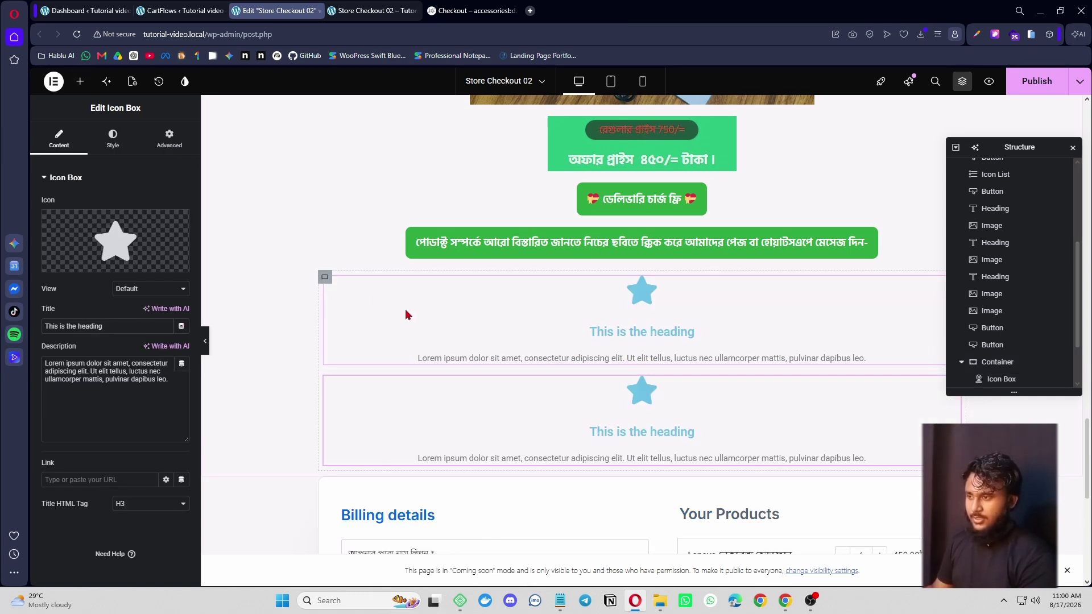
click(325, 277)
click(135, 373)
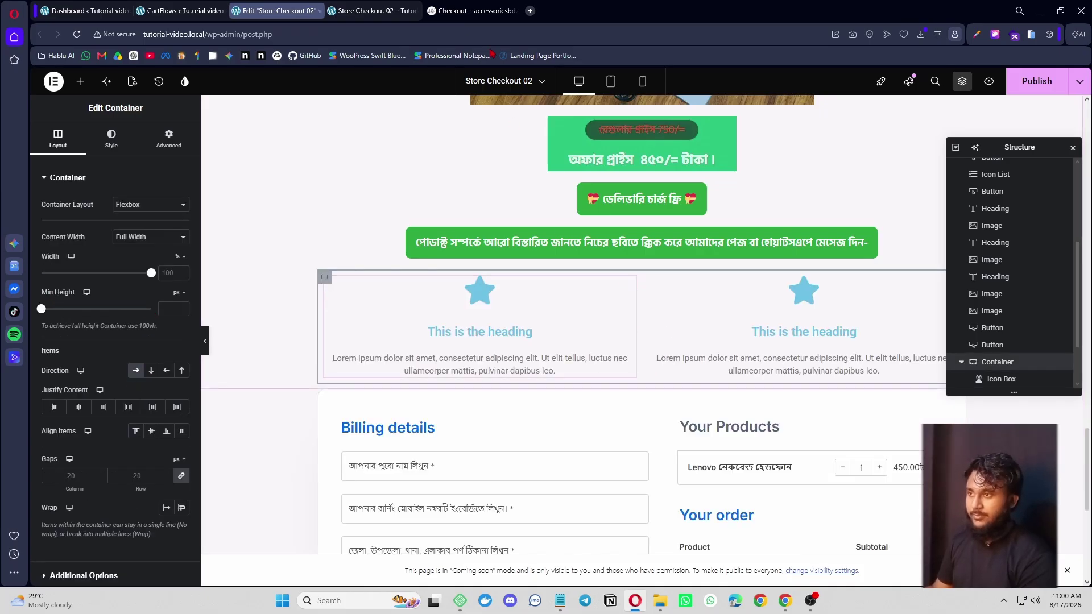
click(472, 10)
click(275, 10)
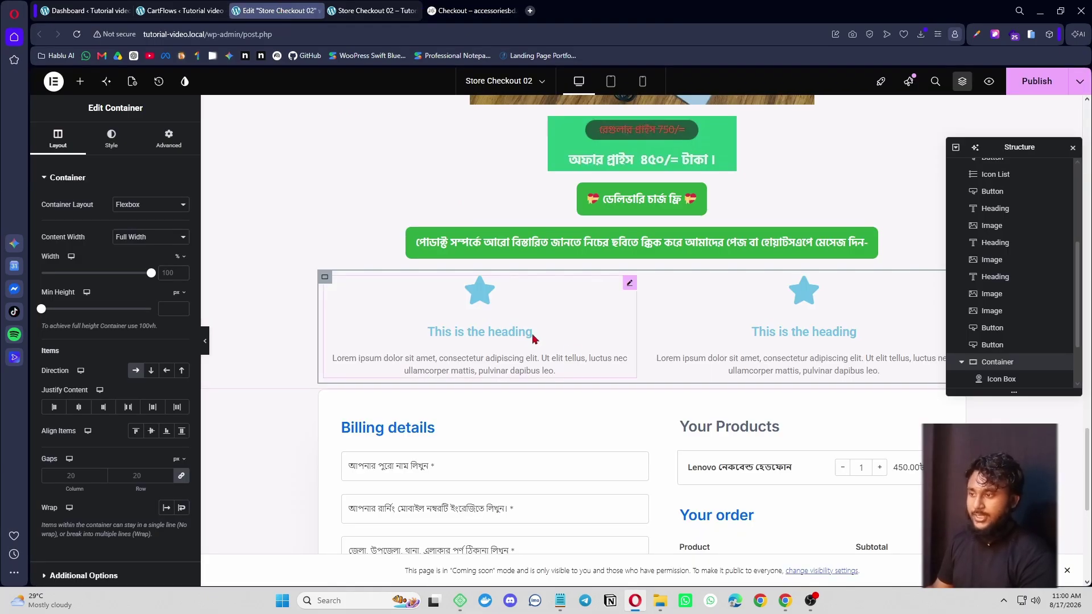
- Clear both icon box descriptions and title them 'Massager' and 'Whatsapp'
scroll(614, 345, down, 2)
click(627, 213)
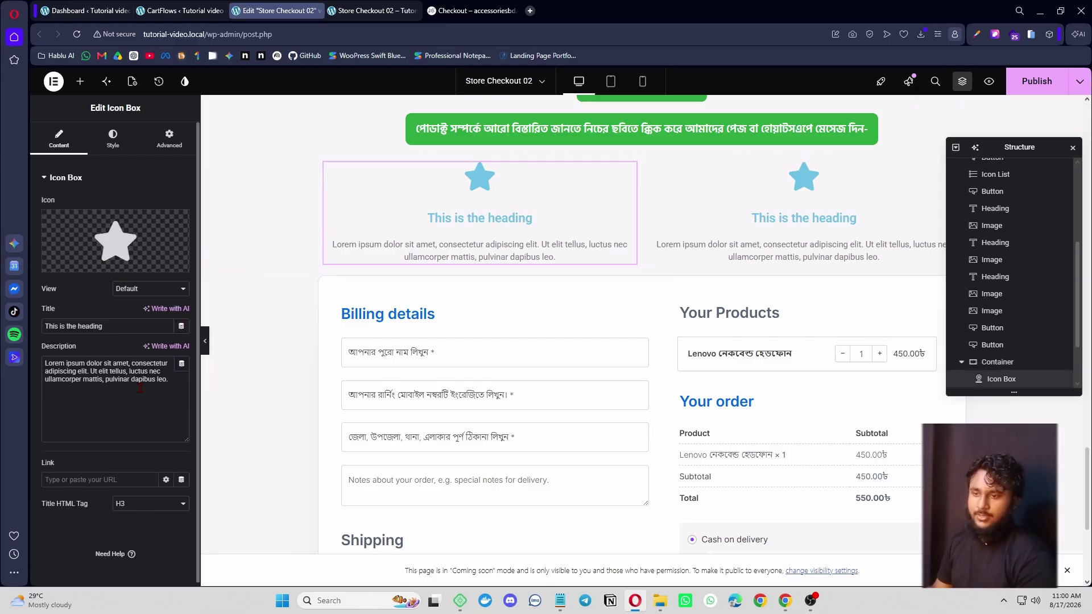
triple_click(63, 366)
key(BackSpace)
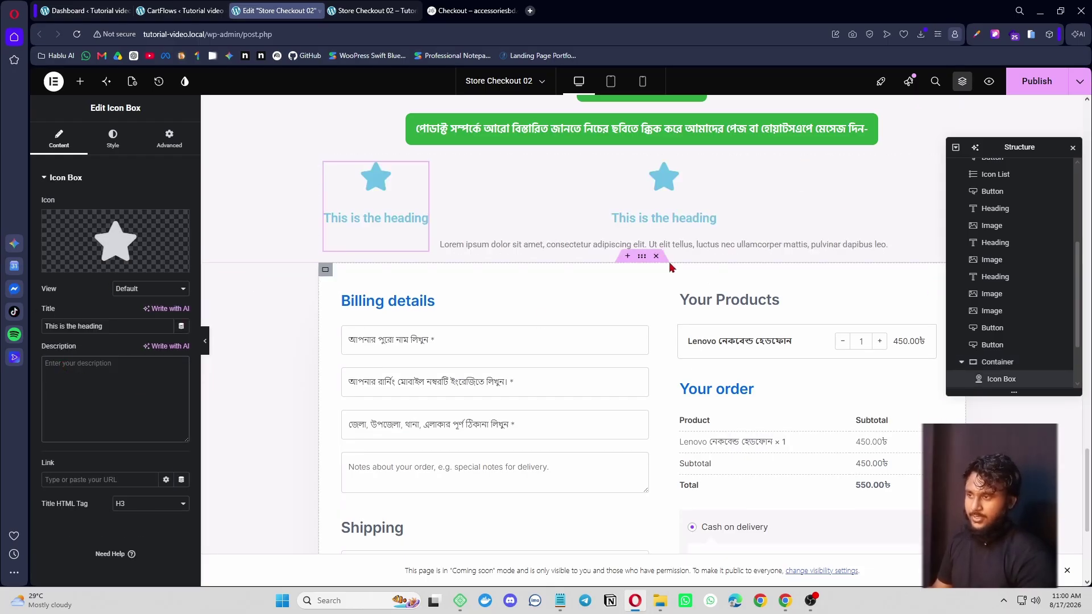
click(666, 248)
triple_click(133, 365)
key(BackSpace)
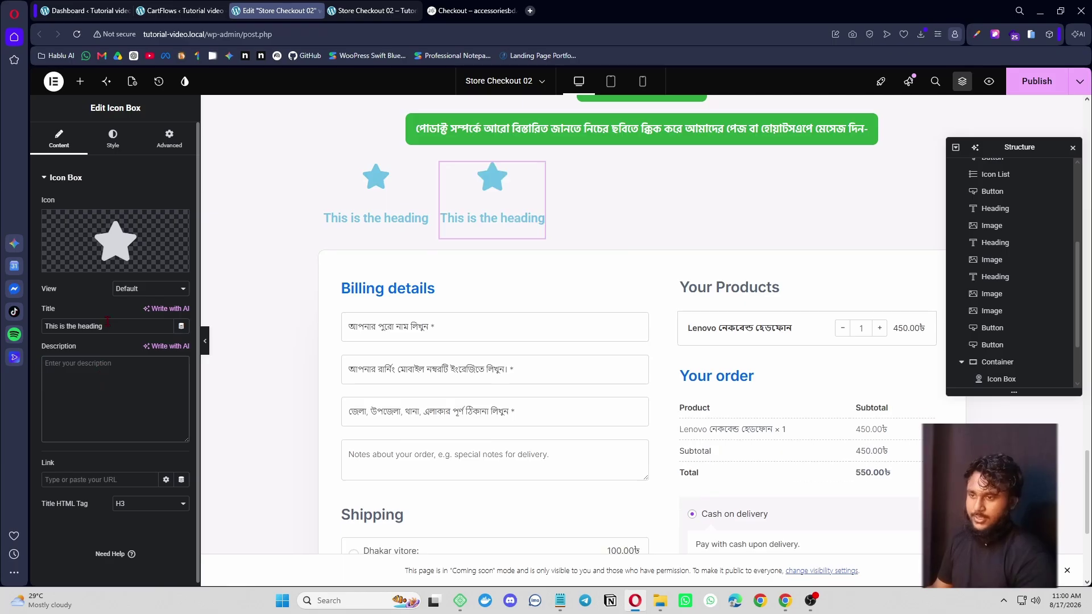
key(BackSpace)
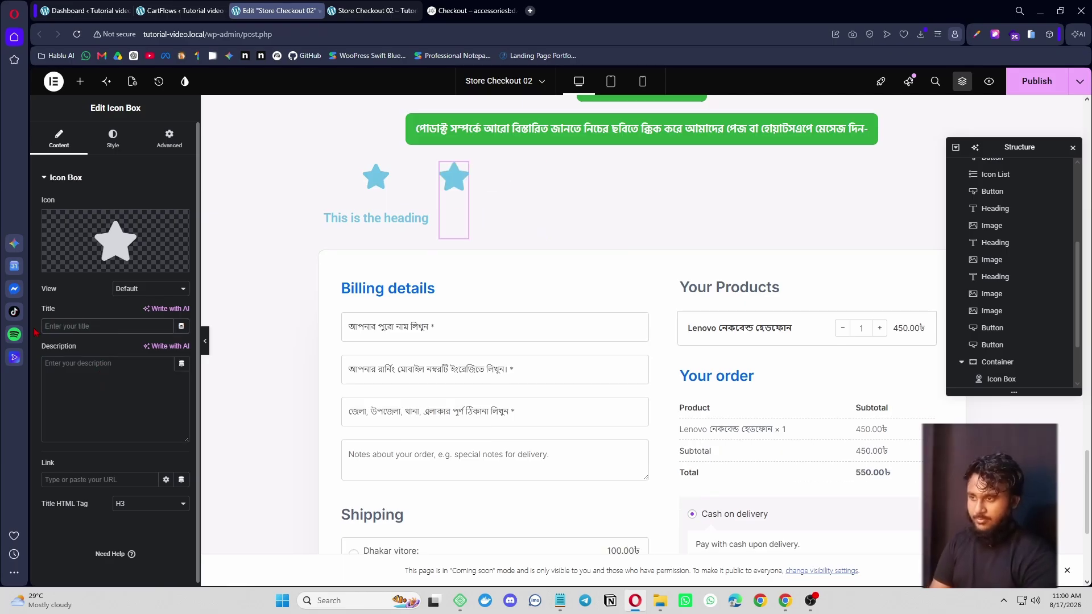
text(Massager)
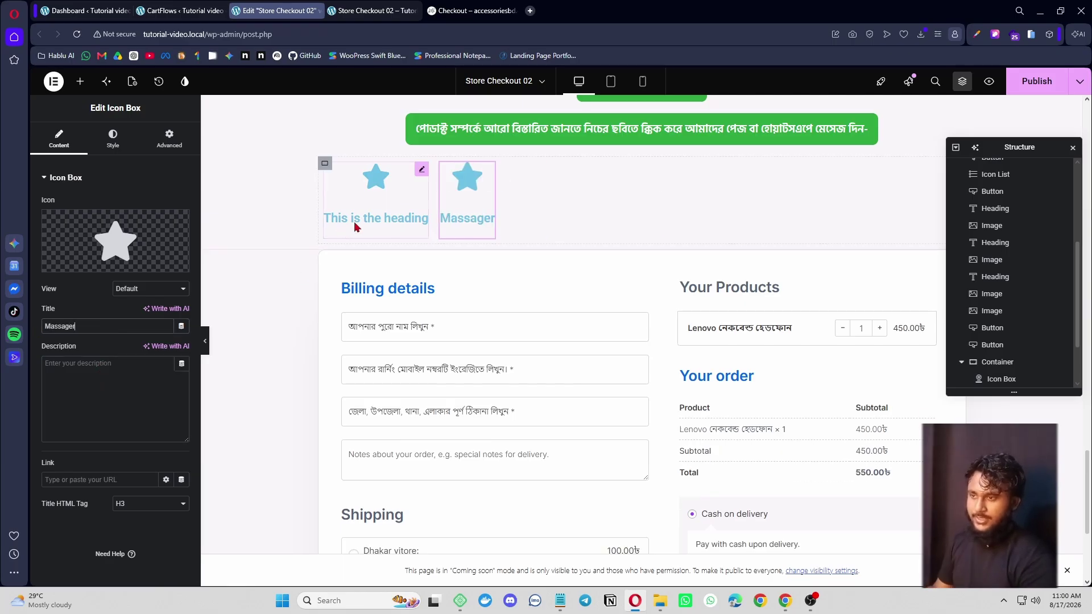
click(356, 226)
click(95, 327)
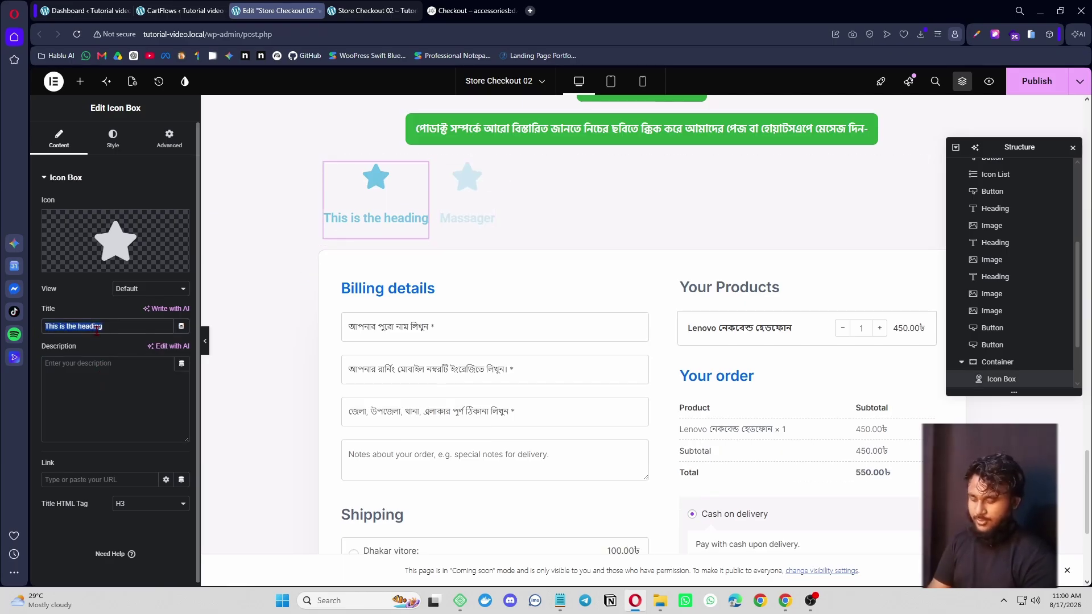
text(Whatsapp)
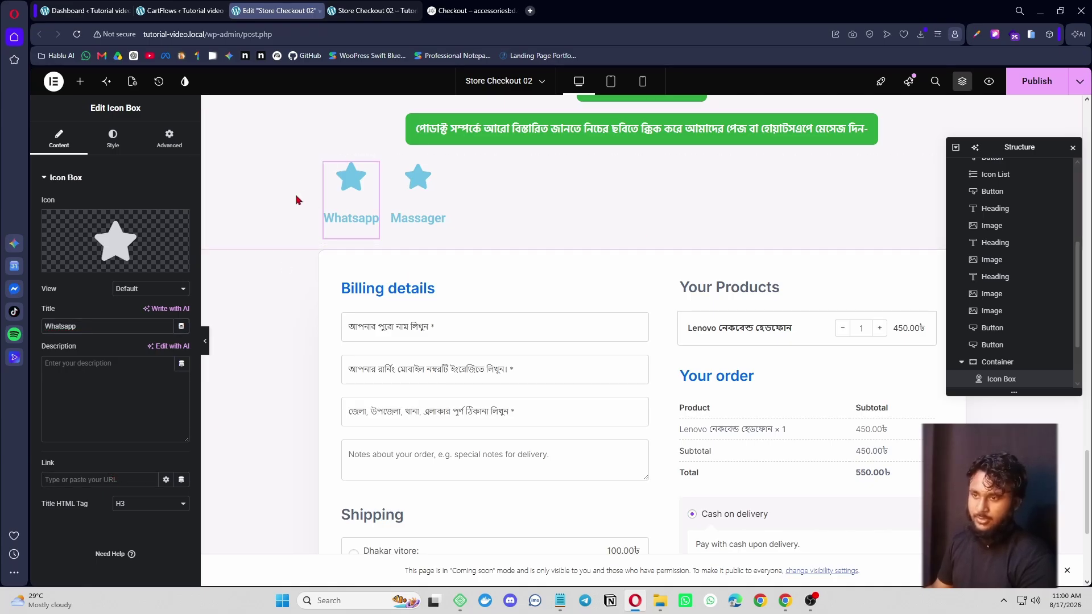
- Give the Whatsapp box the WhatsApp icon from the icon library, keeping Default view
click(115, 242)
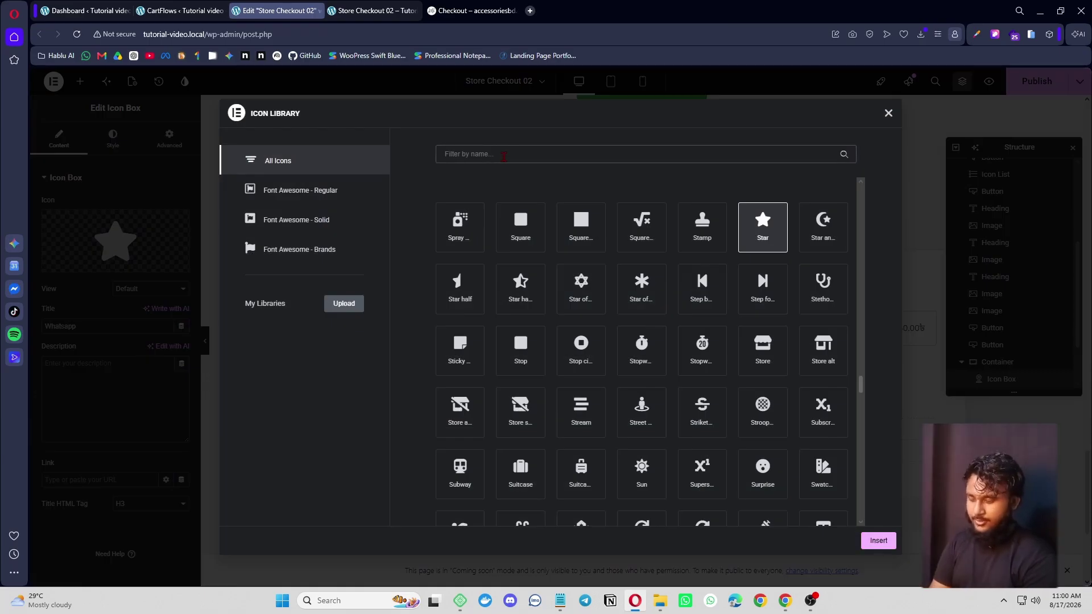
text(wha)
click(461, 228)
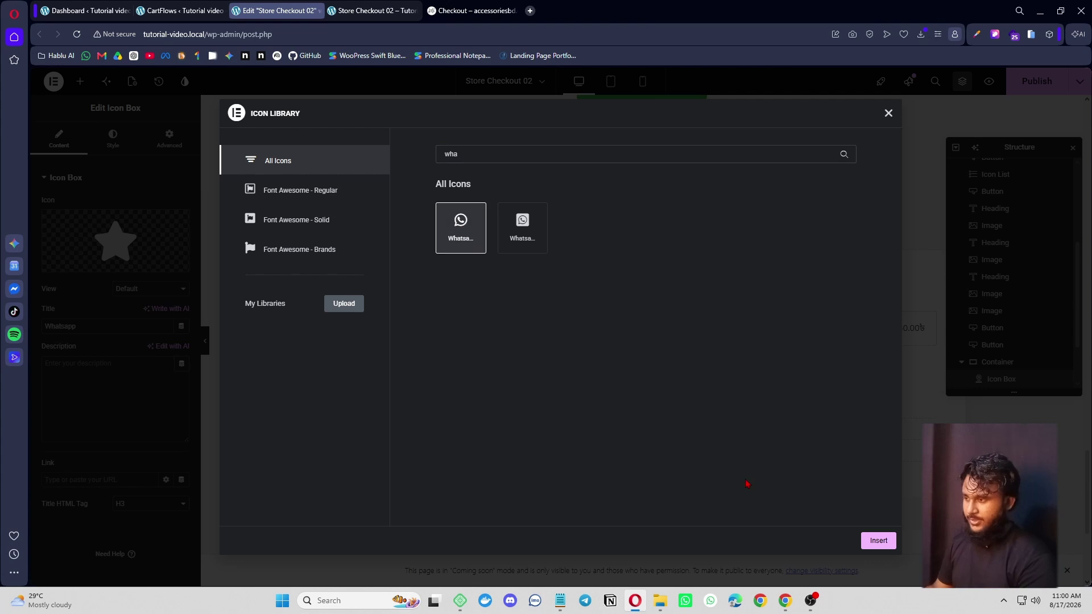
click(877, 542)
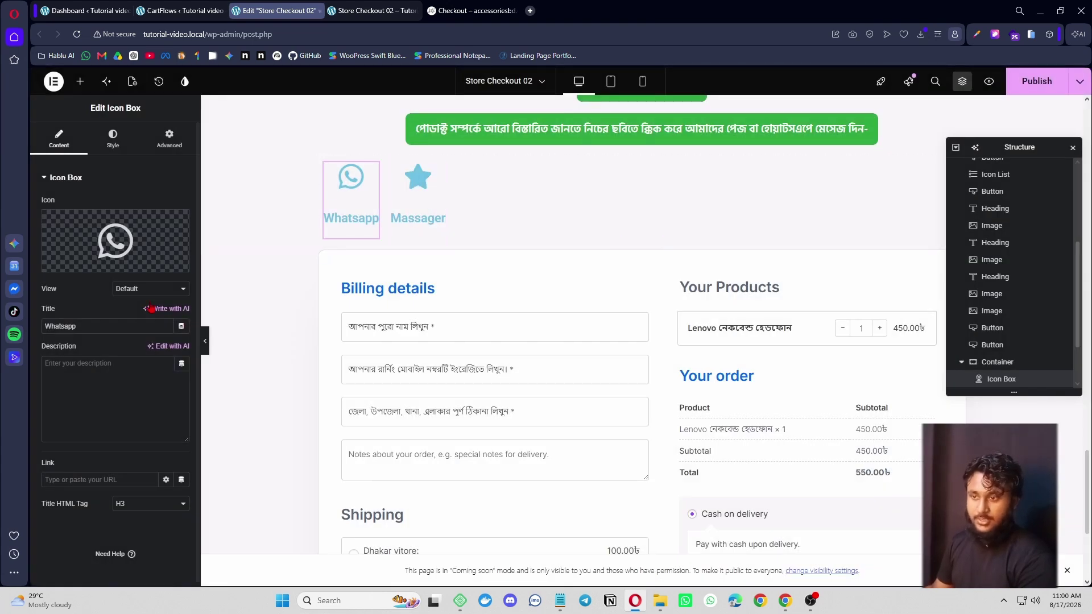
click(148, 289)
click(79, 292)
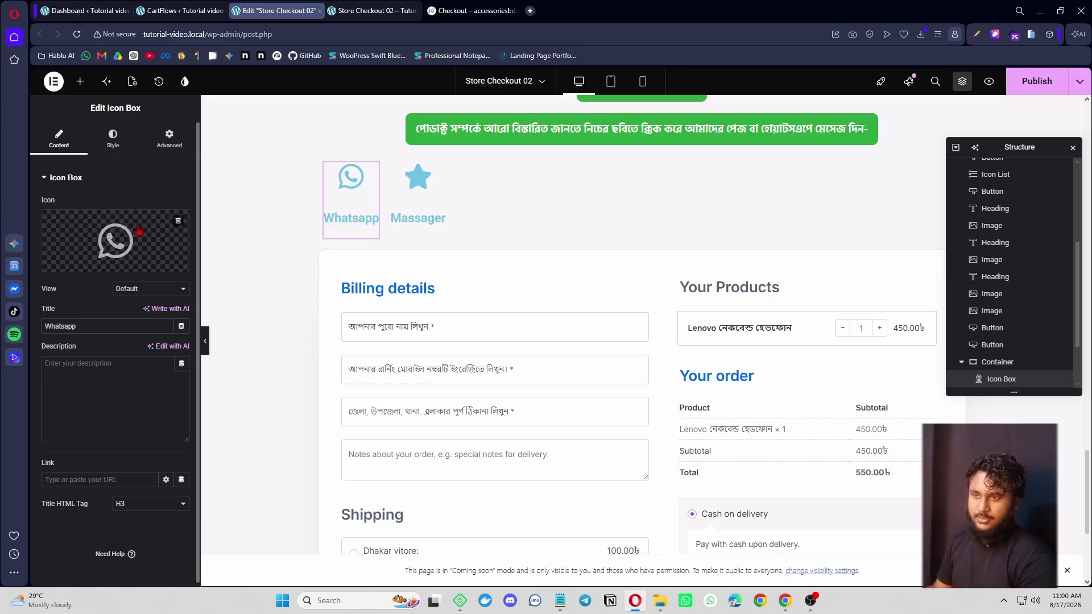
- Review the icon box's icon colour and size styling, leaving the icon view at Default
click(113, 138)
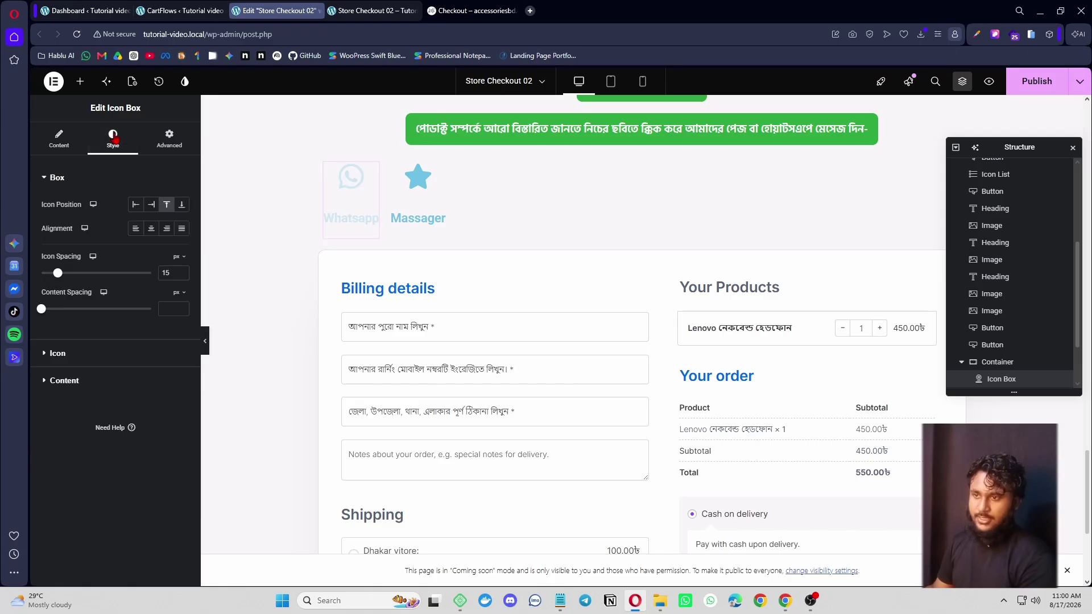
click(102, 351)
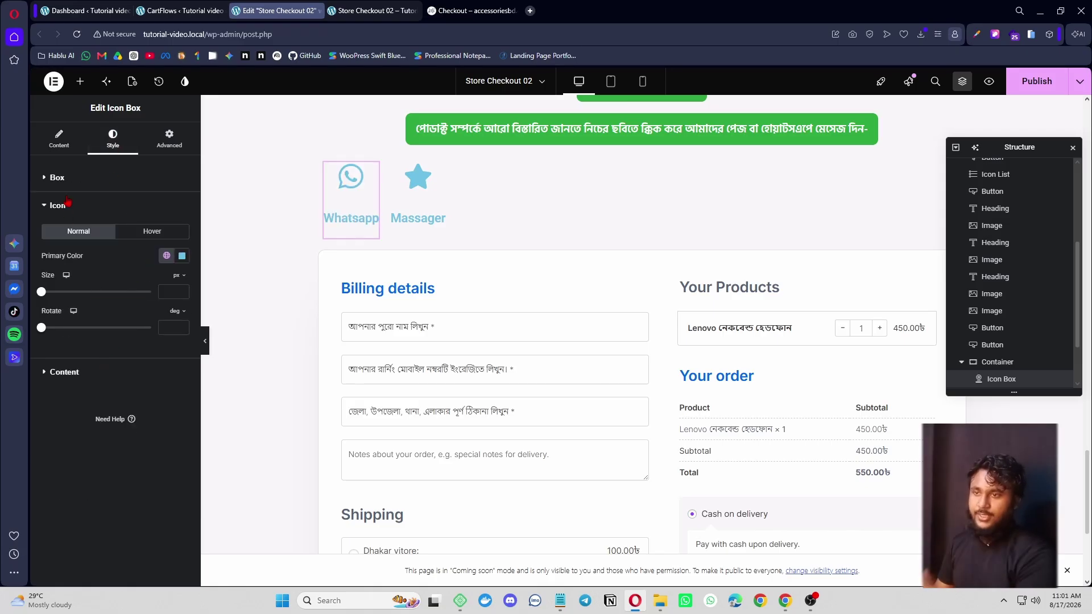
click(83, 142)
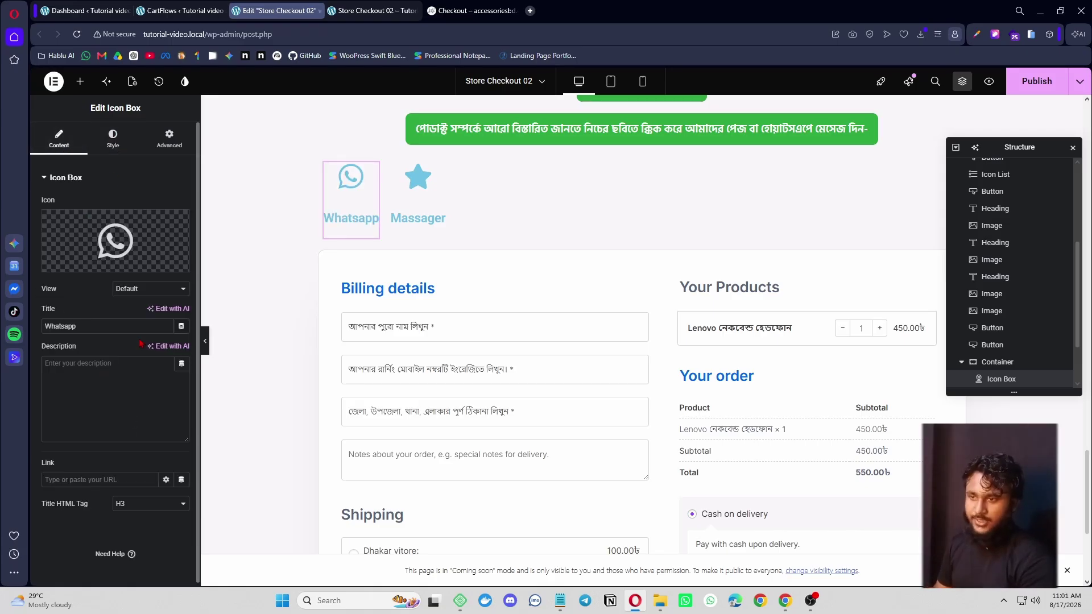
click(157, 290)
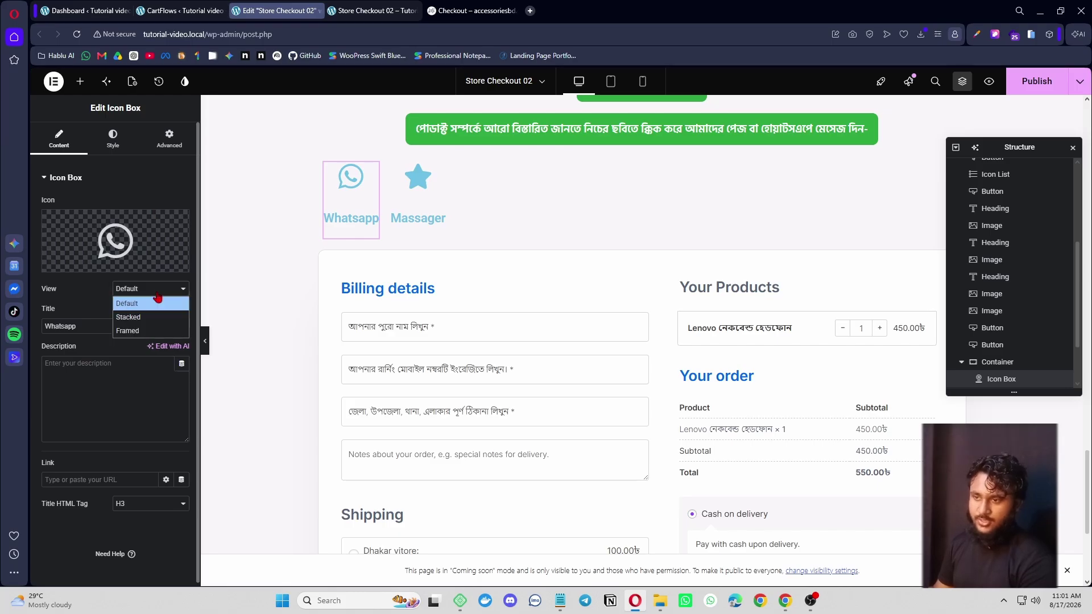
click(91, 292)
click(80, 82)
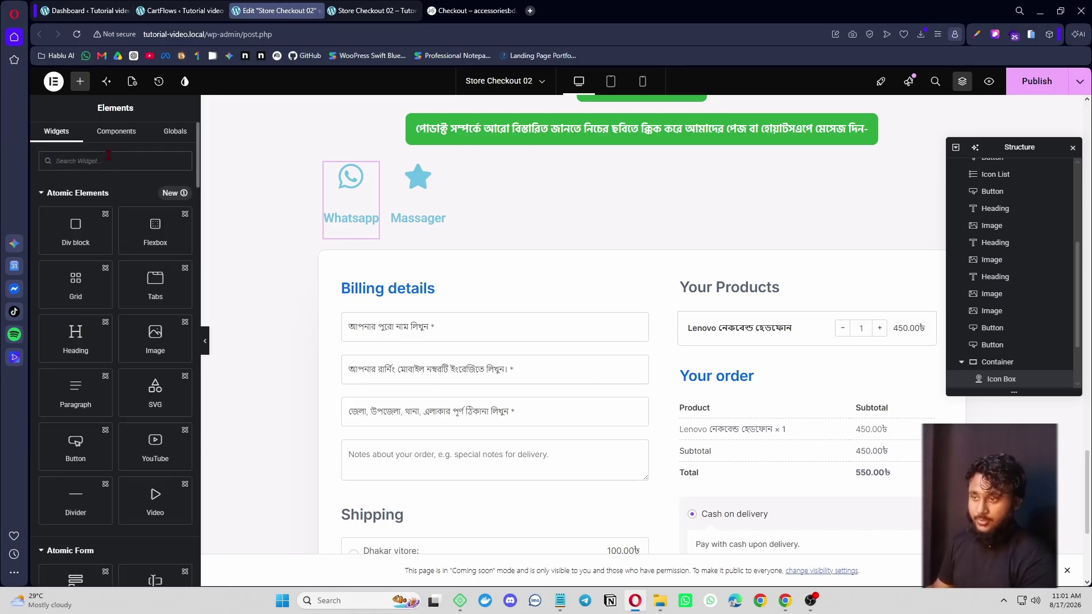
- Add Image Boxes to the row and delete both old icon boxes
text(image)
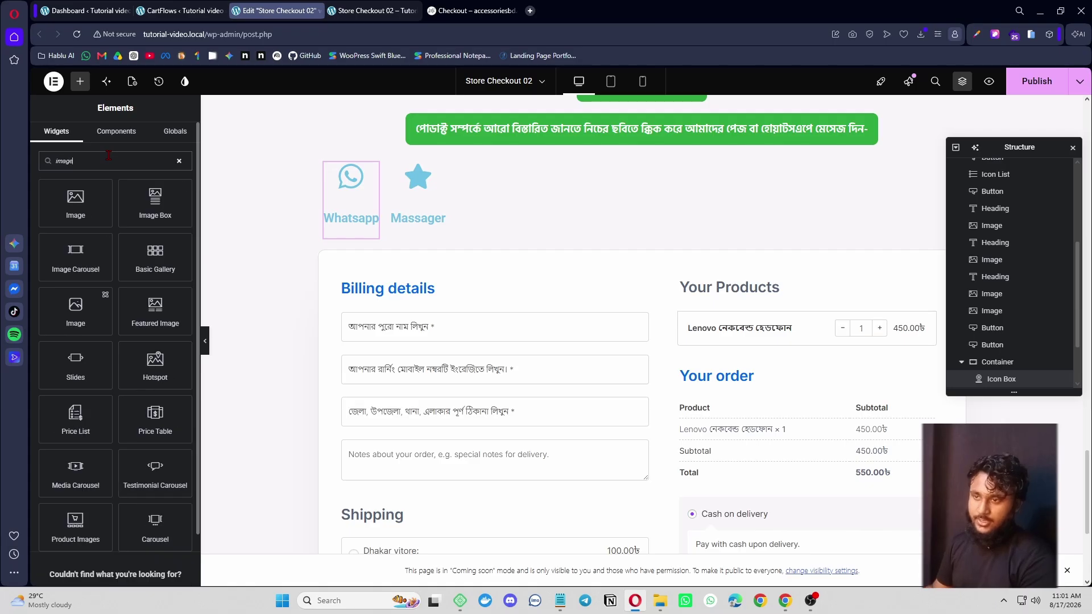
drag(180, 237, 387, 187)
right_click(344, 197)
click(397, 471)
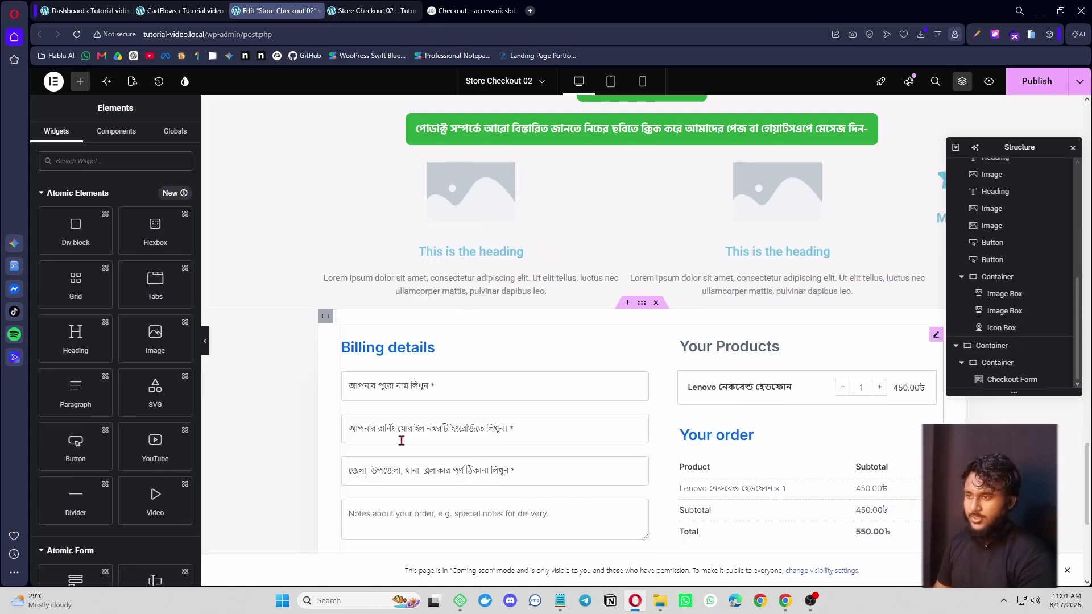
scroll(471, 245, up, 3)
scroll(471, 244, down, 3)
right_click(939, 205)
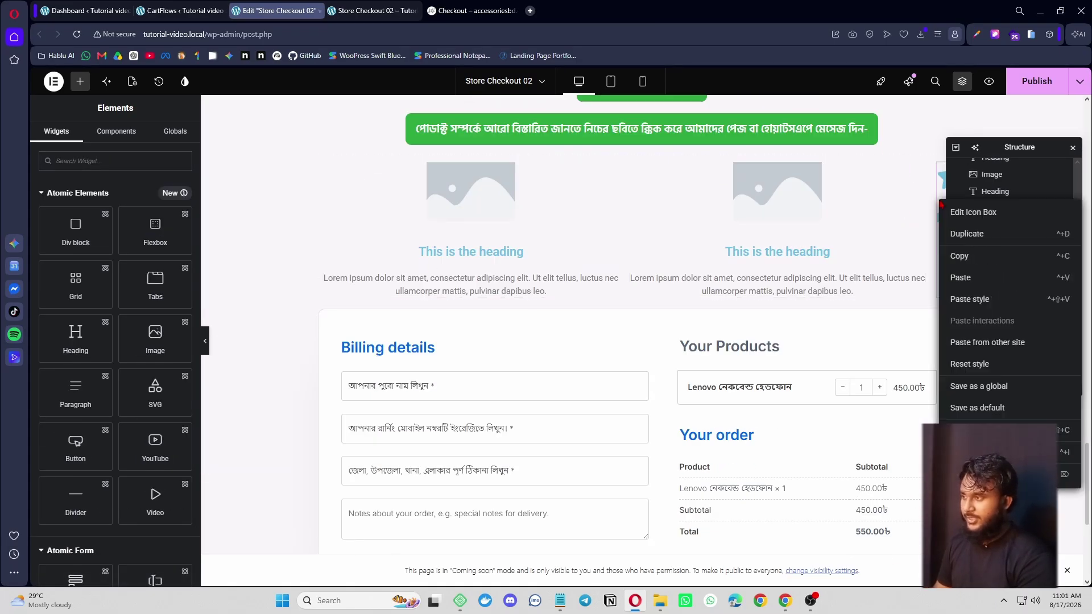
click(1001, 474)
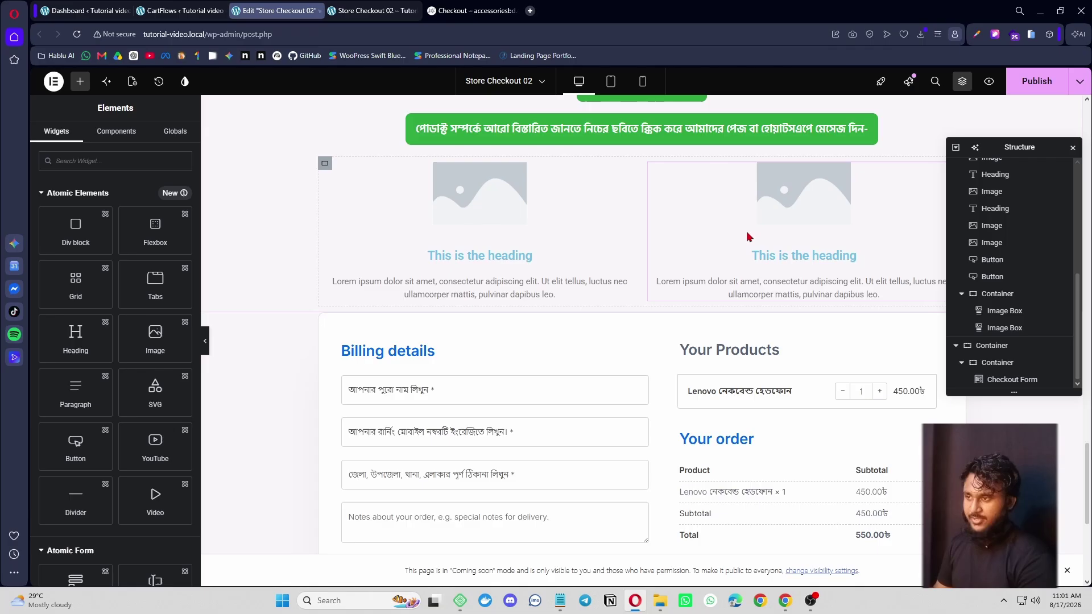
- Set the first image box to the v2-whatsapp image titled 'Whatsapp'
click(531, 215)
click(114, 245)
click(191, 126)
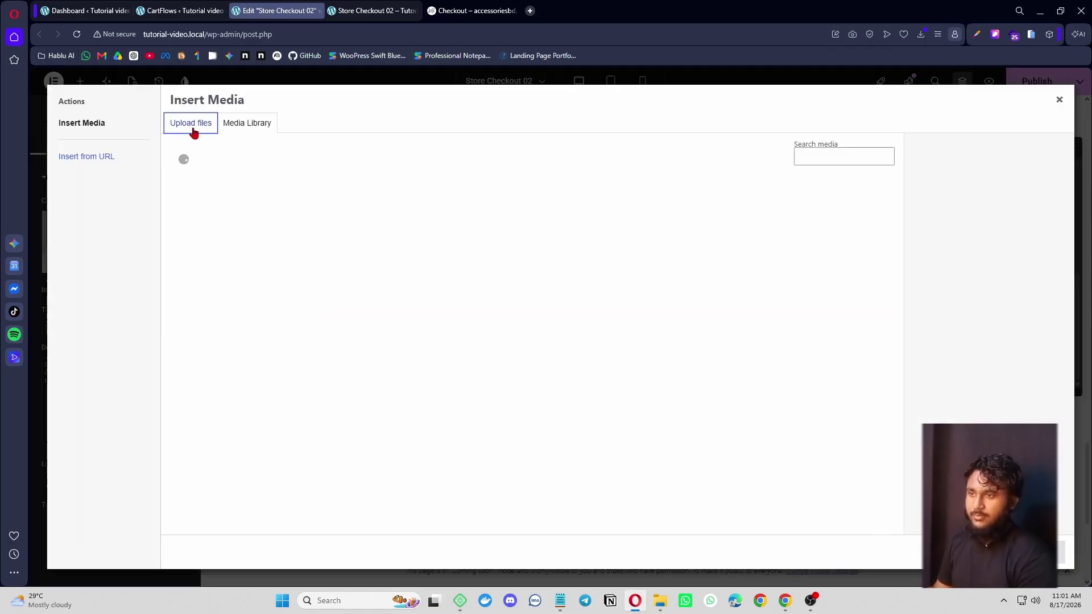
click(227, 129)
click(531, 221)
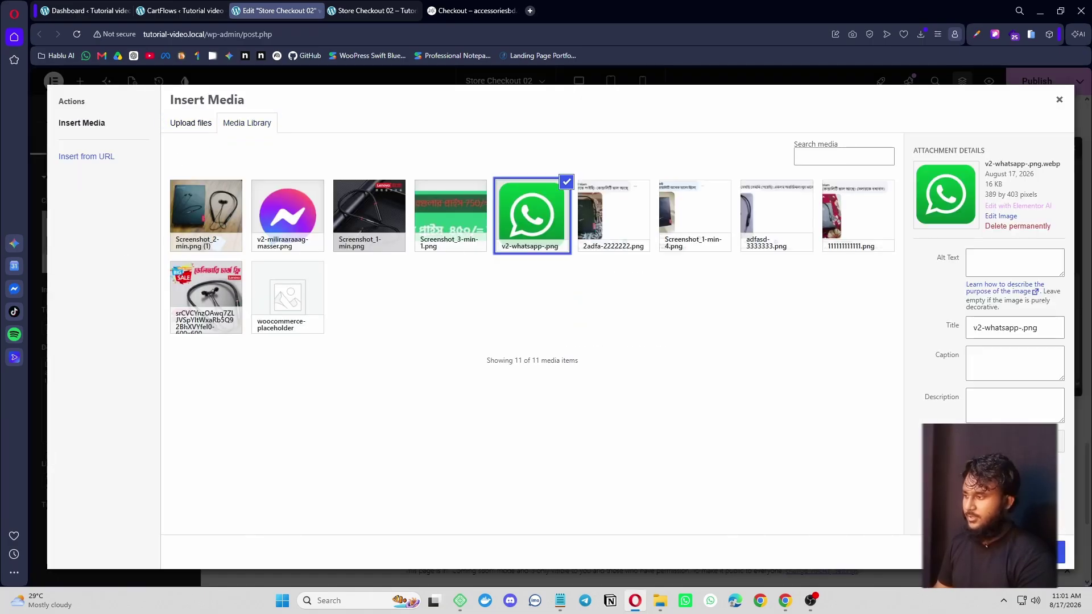
click(1062, 552)
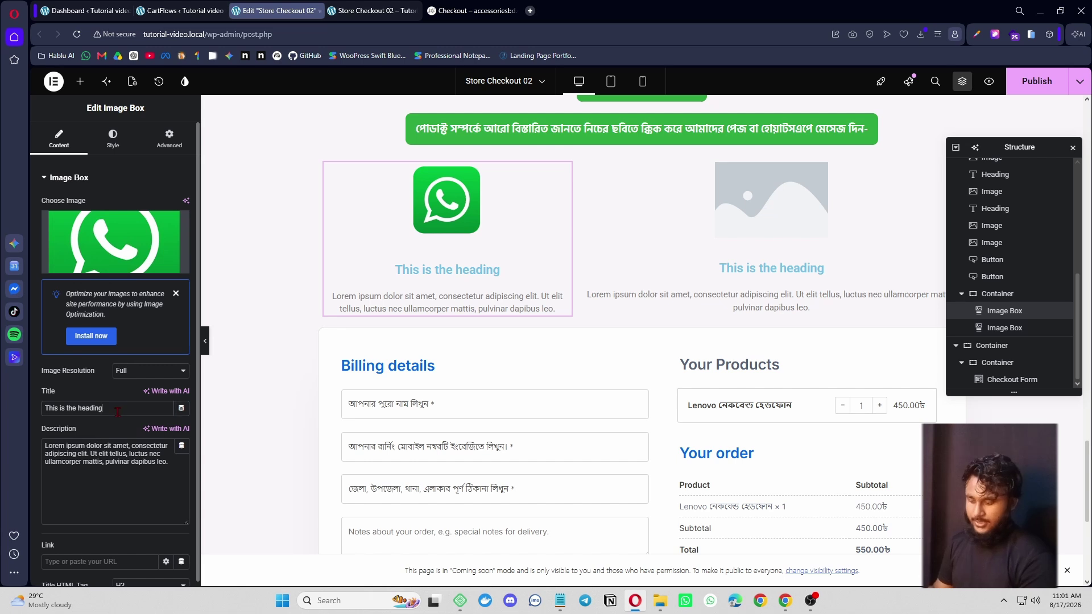
text(Whatsapp)
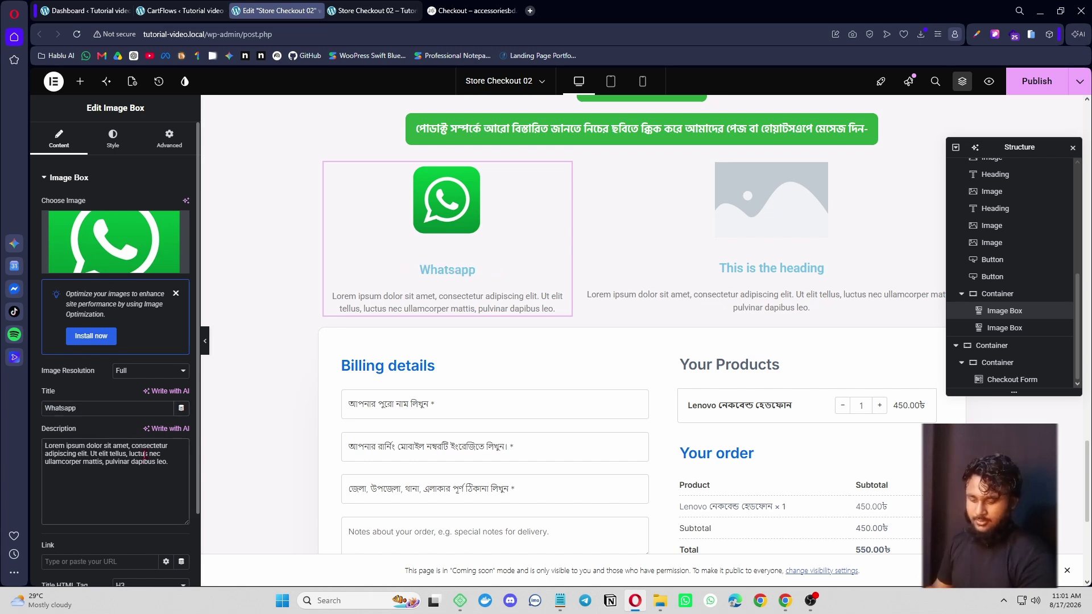
triple_click(146, 455)
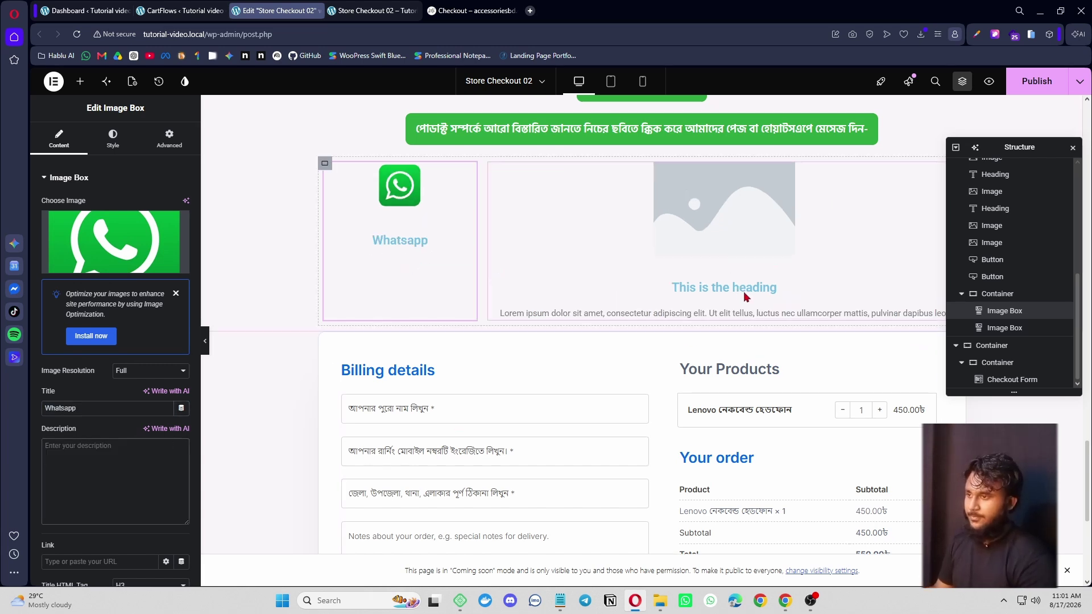
- Set the second image box to the Messenger image titled 'Massagaer' with no description
click(504, 292)
click(115, 242)
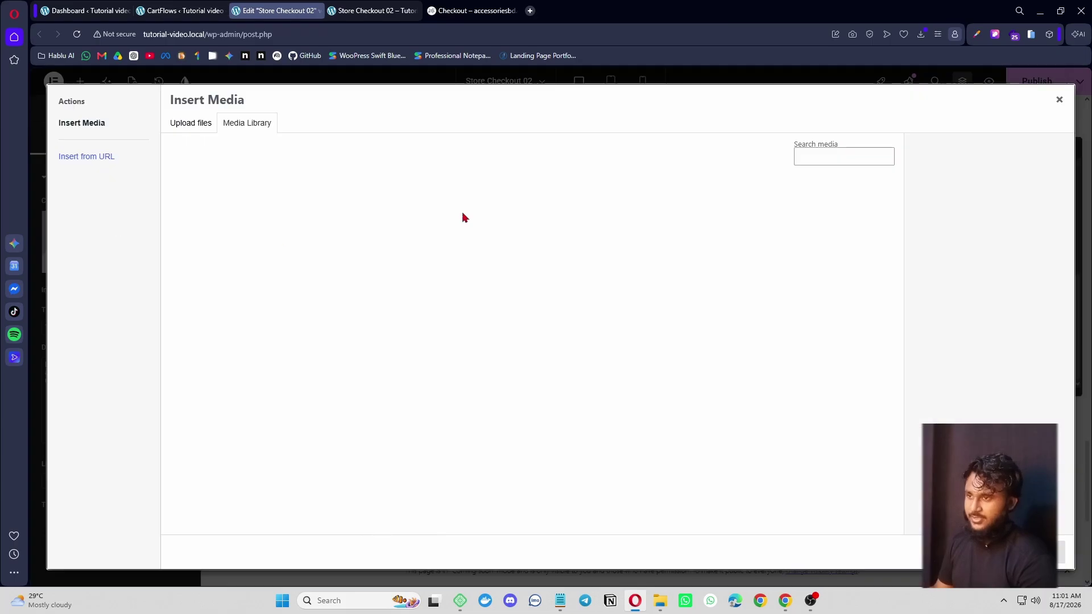
click(288, 215)
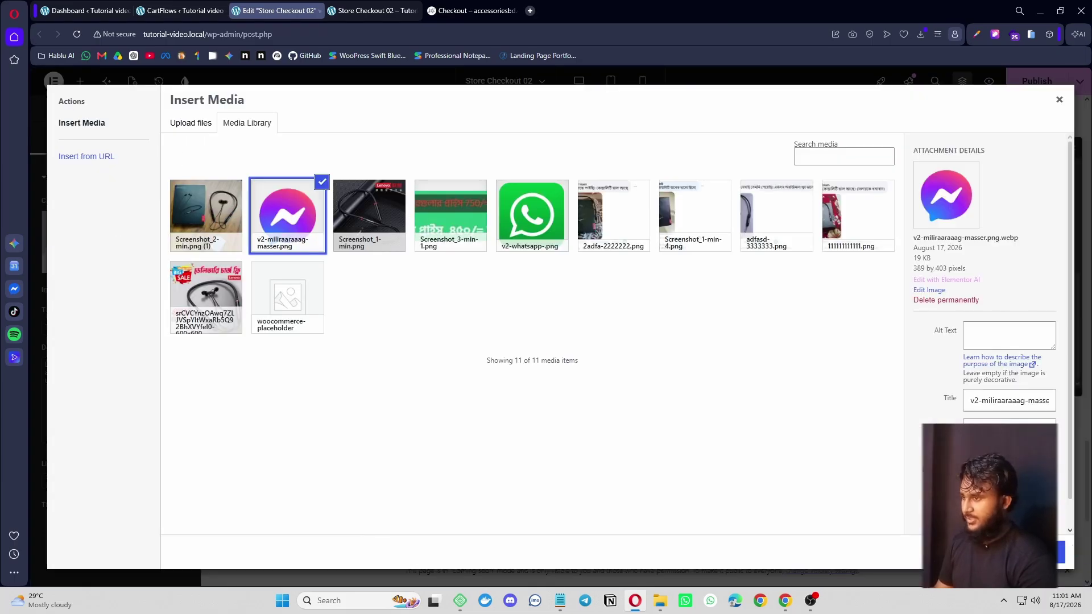
click(1059, 551)
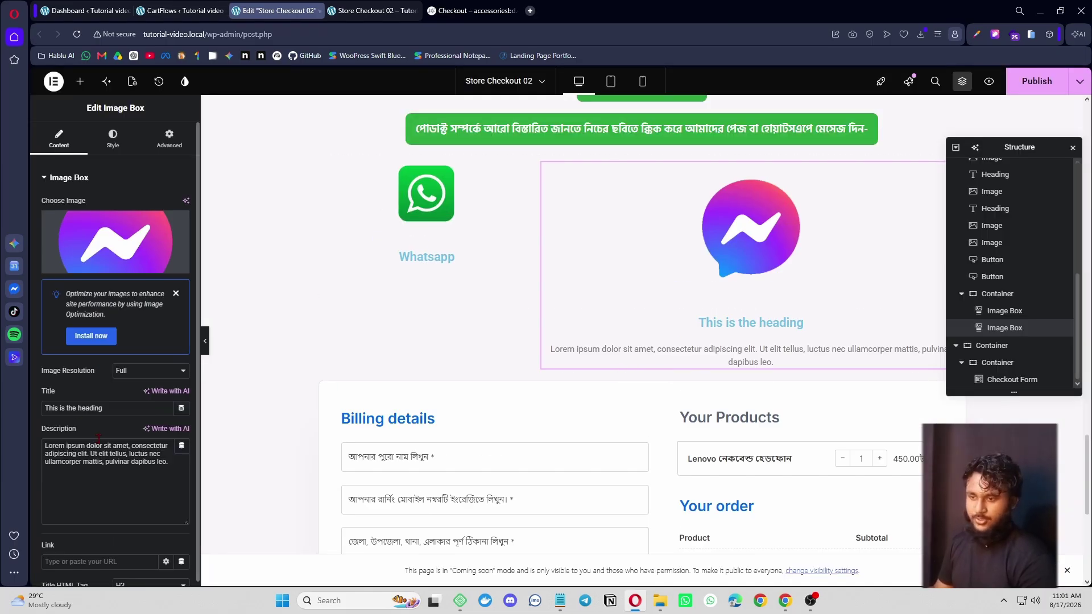
key(ctrl+a)
key(BackSpace)
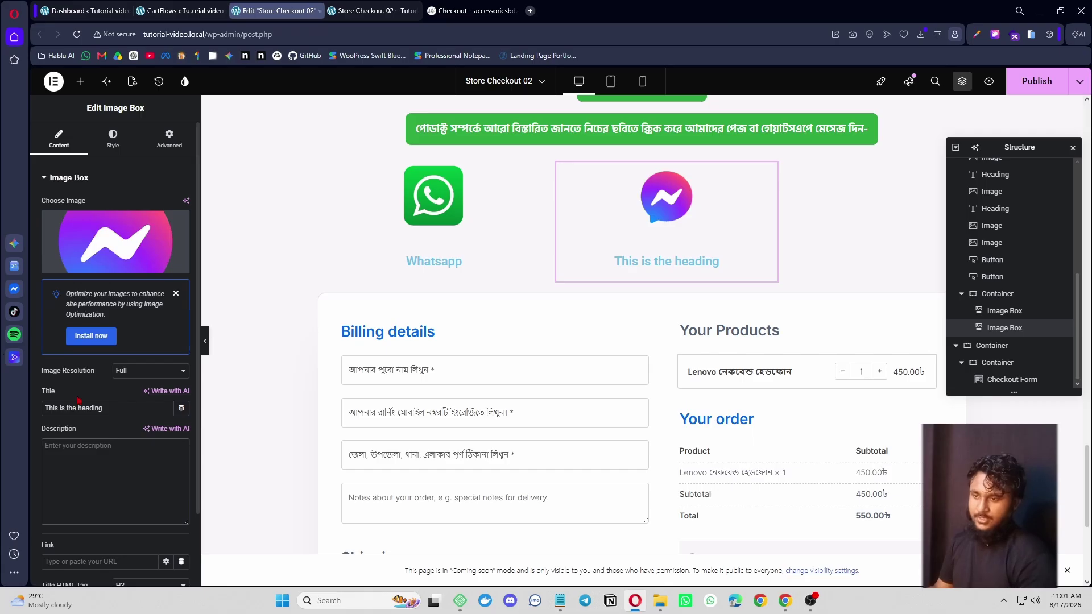
text(Massagaer)
scroll(327, 228, up, 1)
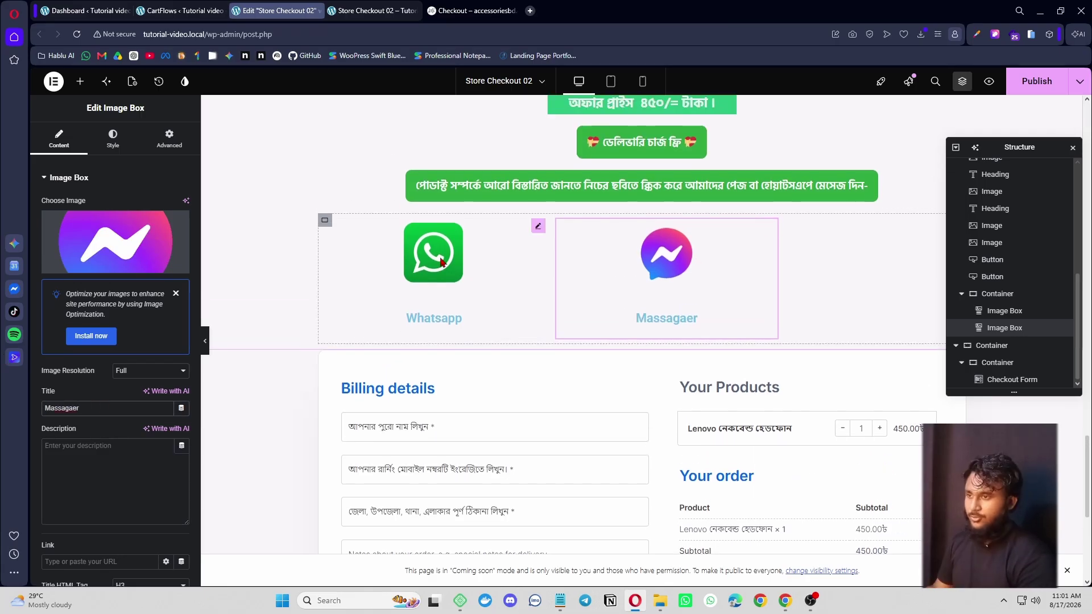
- Set container Justify Content to Space Between; give WhatsApp image spacing 0 and width 46%
click(324, 220)
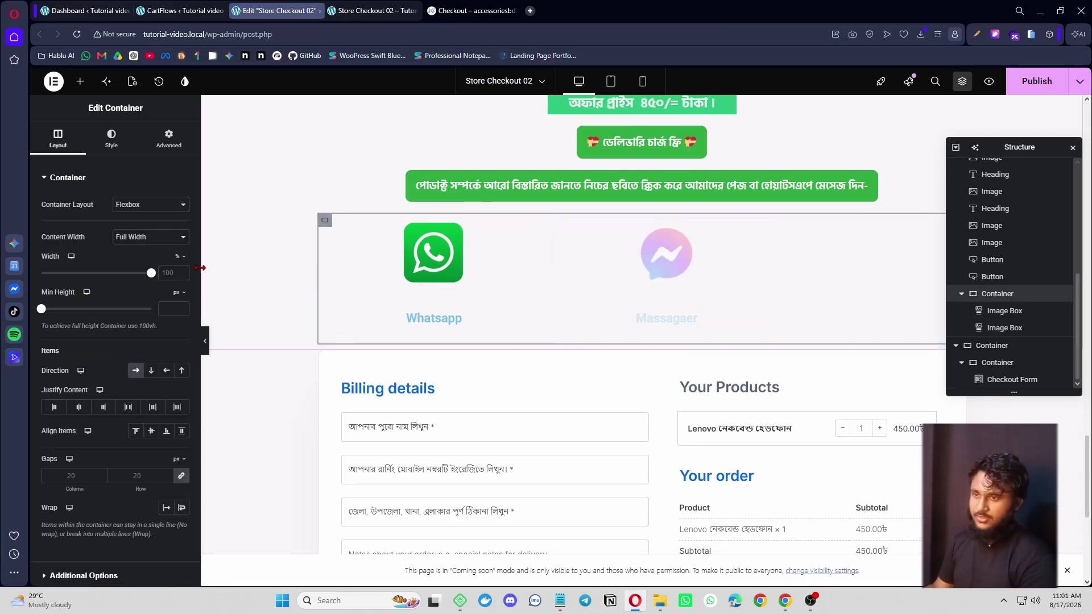
click(128, 408)
click(454, 257)
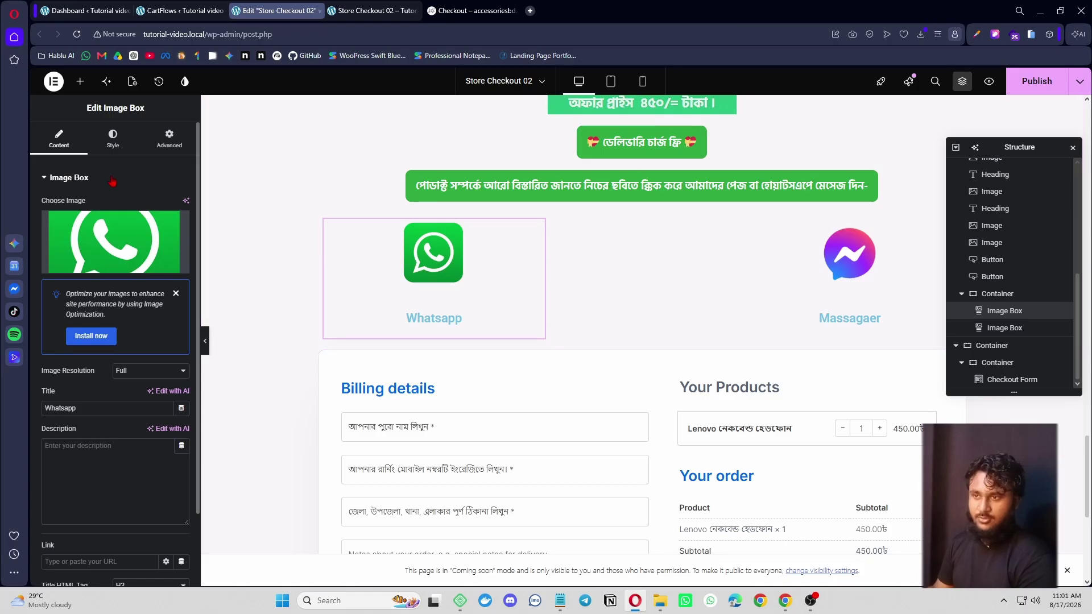
click(113, 138)
drag(58, 273, 40, 278)
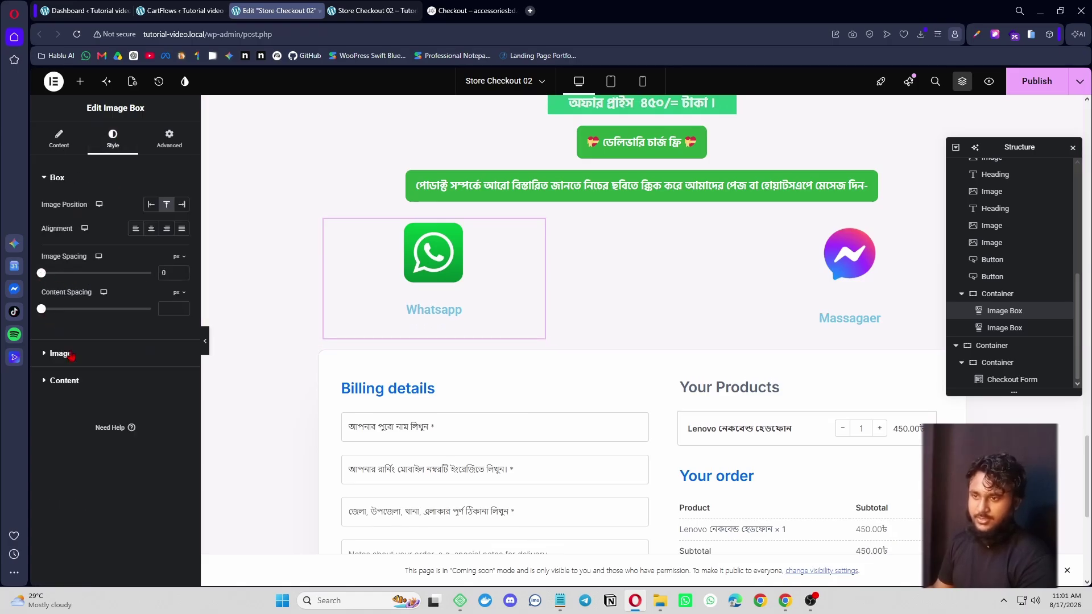
click(60, 353)
drag(74, 249, 94, 253)
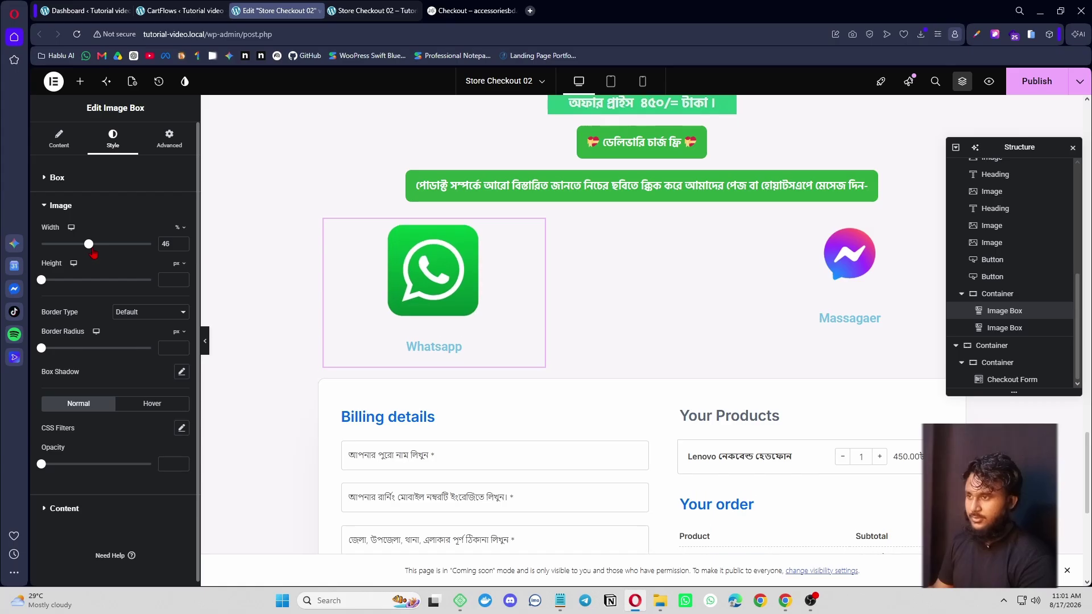
- Copy the WhatsApp box's style onto the Messenger box
right_click(500, 265)
click(554, 317)
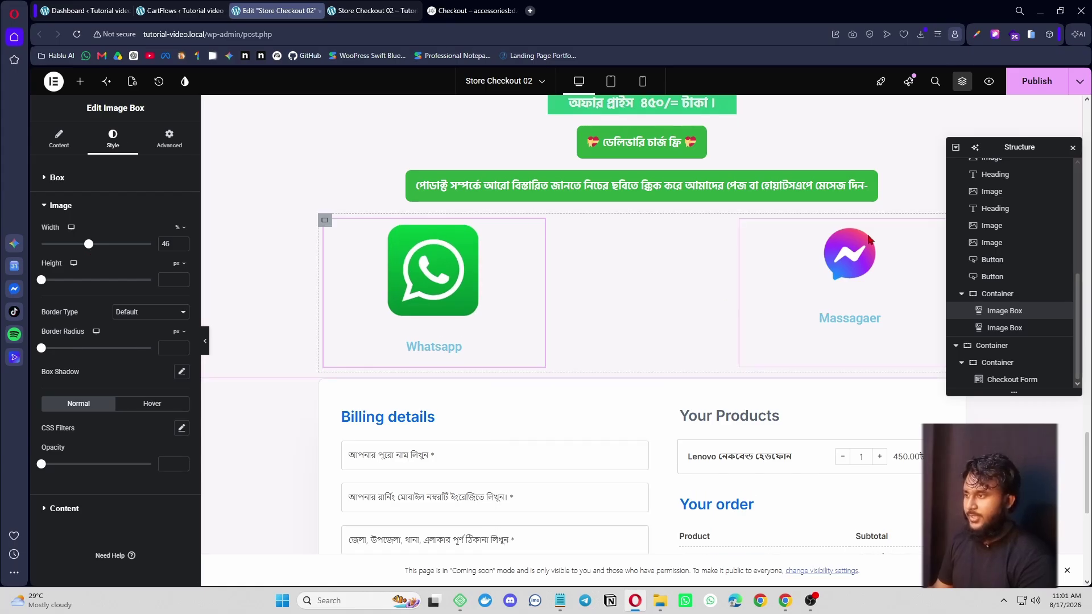
right_click(869, 239)
click(915, 336)
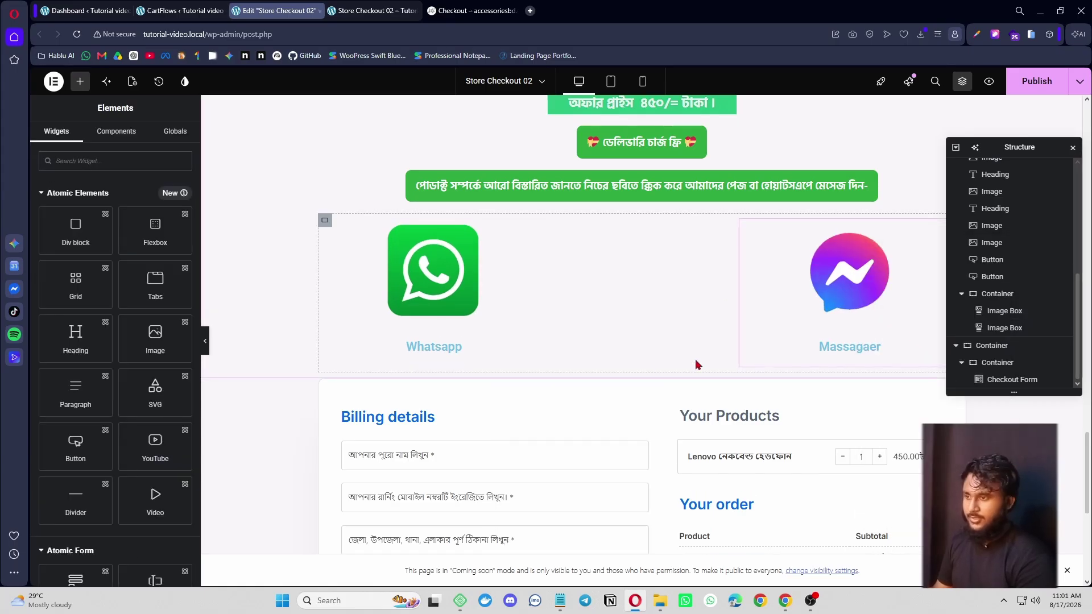
- Colour the Whatsapp title Secondary grey #54595F and the Massagaer title the Text global grey
click(457, 347)
click(90, 392)
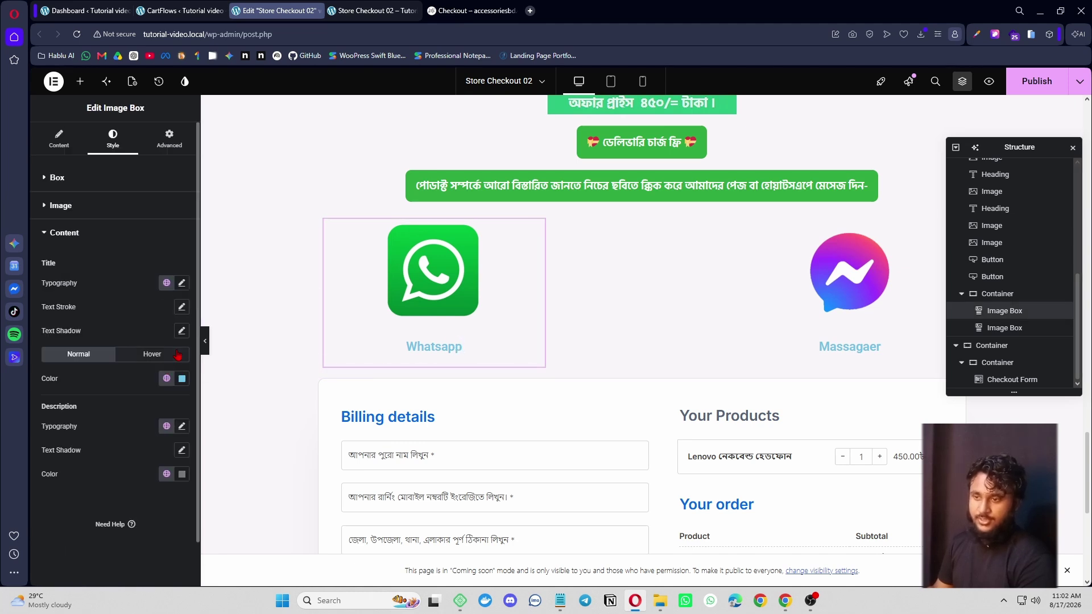
click(167, 379)
click(111, 456)
click(182, 380)
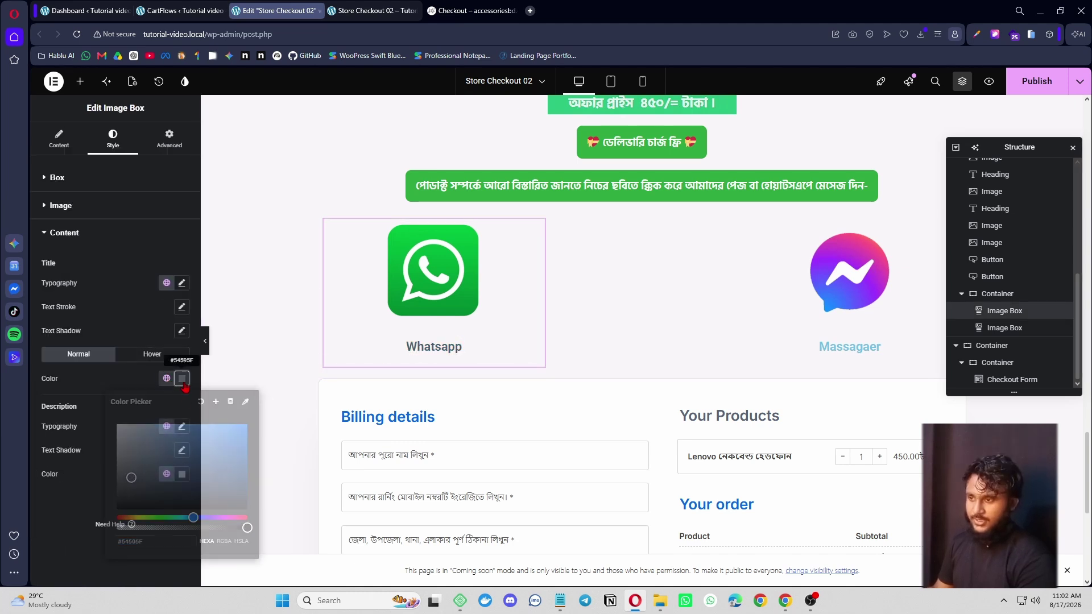
click(813, 299)
click(166, 381)
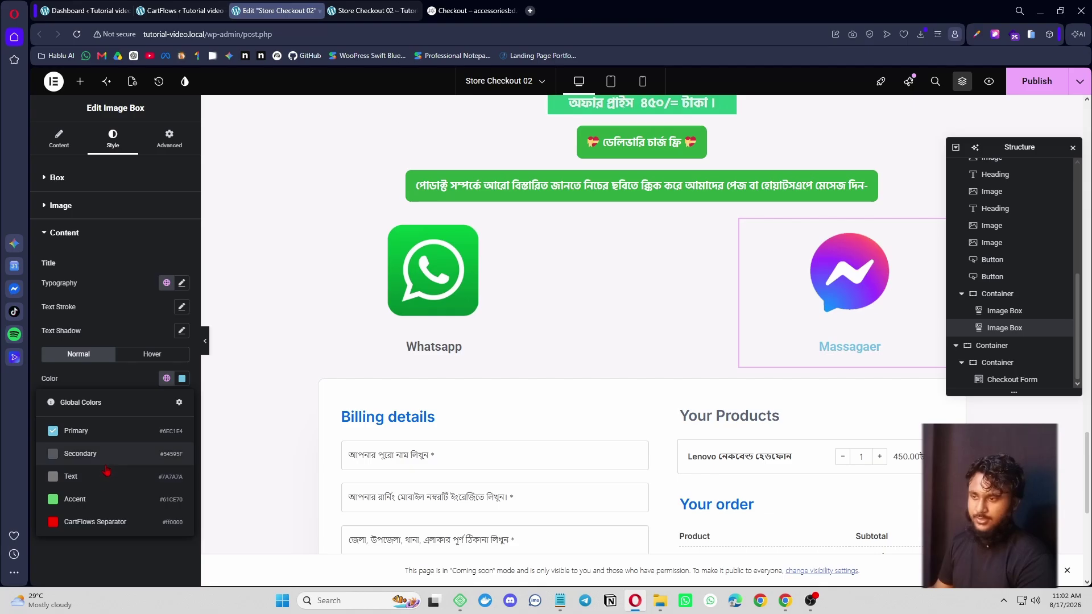
click(98, 478)
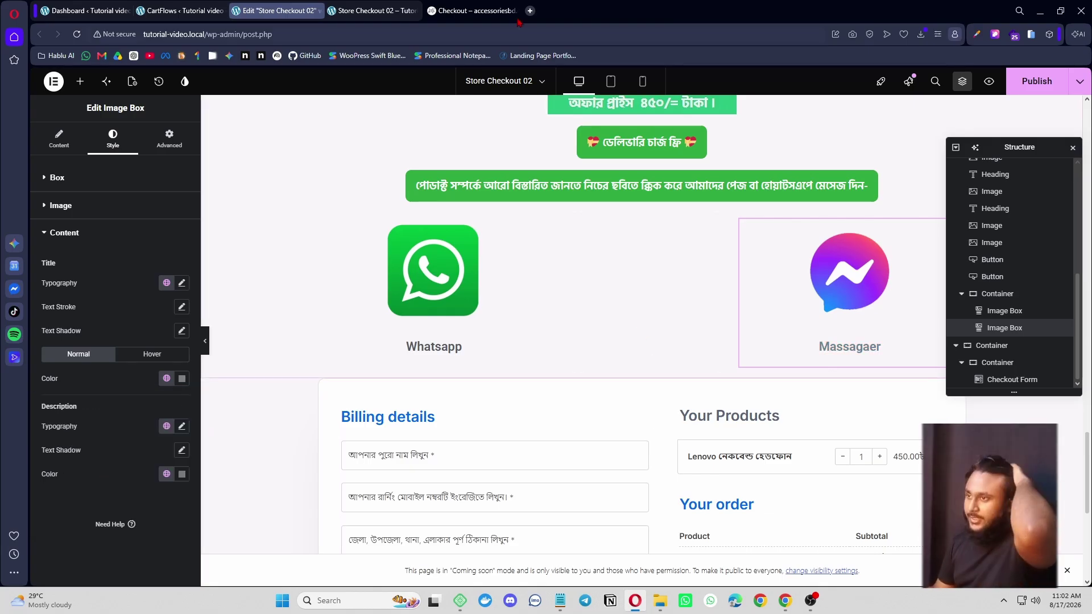
click(468, 11)
- Scroll through the reference page's reviews and order button, then return to the Store Checkout 02 editor
scroll(571, 284, down, 1)
scroll(572, 289, up, 2)
scroll(574, 287, down, 5)
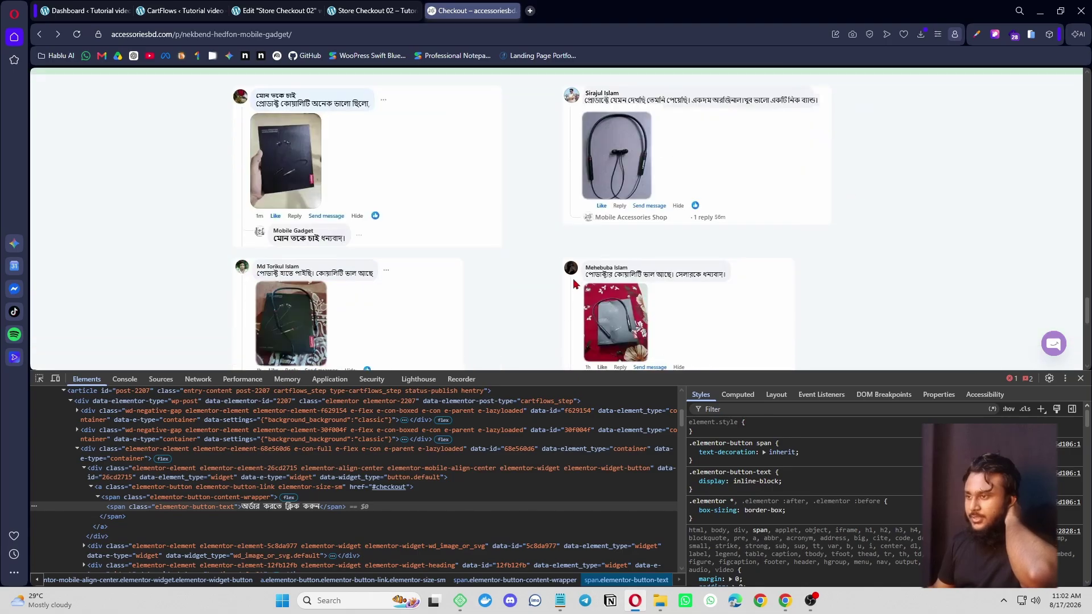
scroll(574, 287, up, 6)
scroll(553, 278, down, 3)
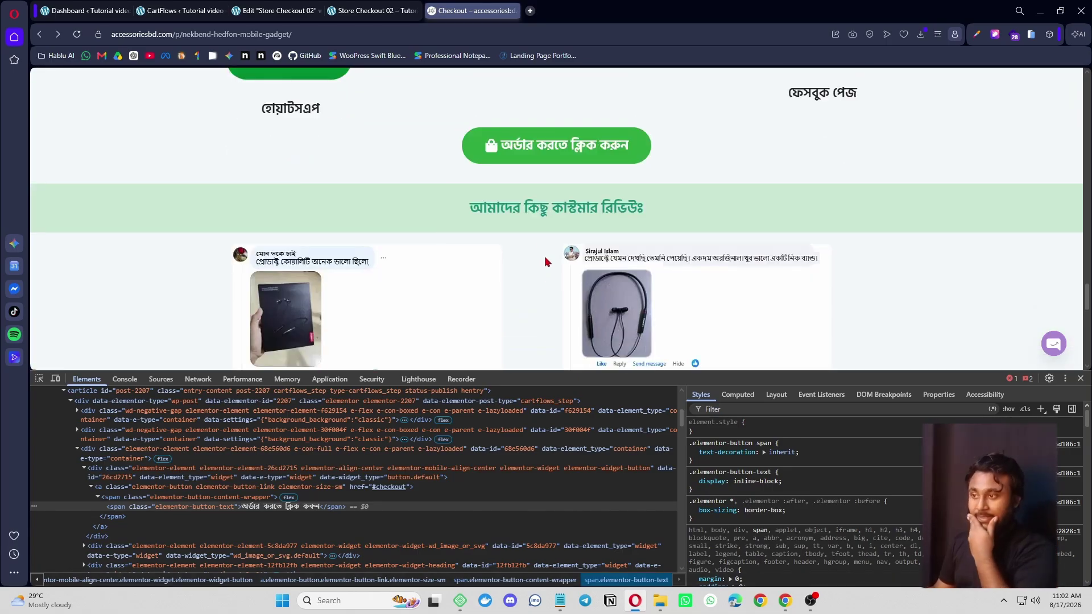
click(266, 8)
scroll(502, 250, up, 2)
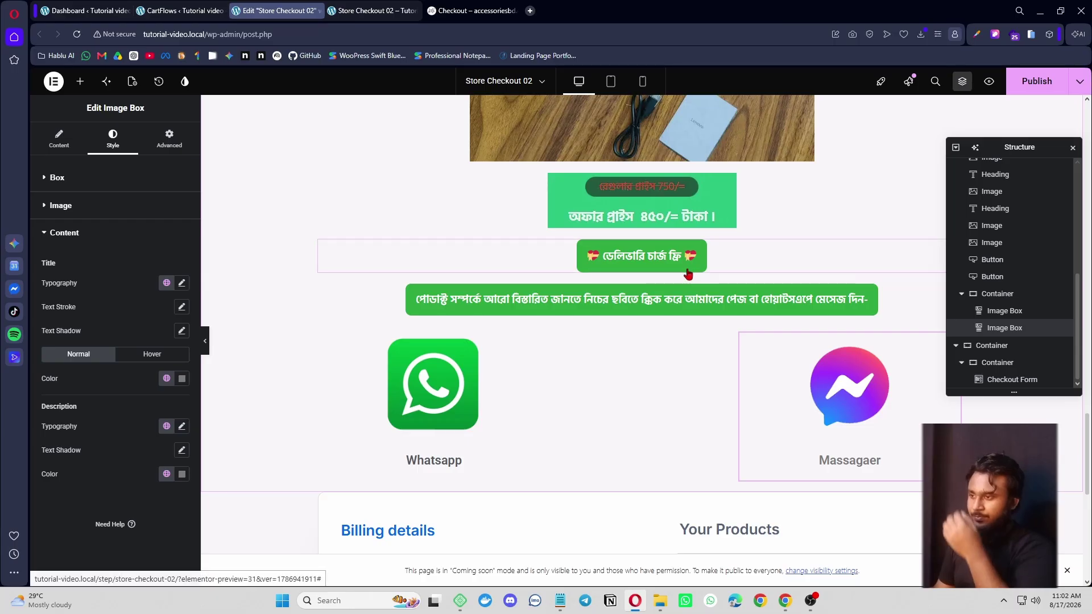
scroll(654, 279, up, 10)
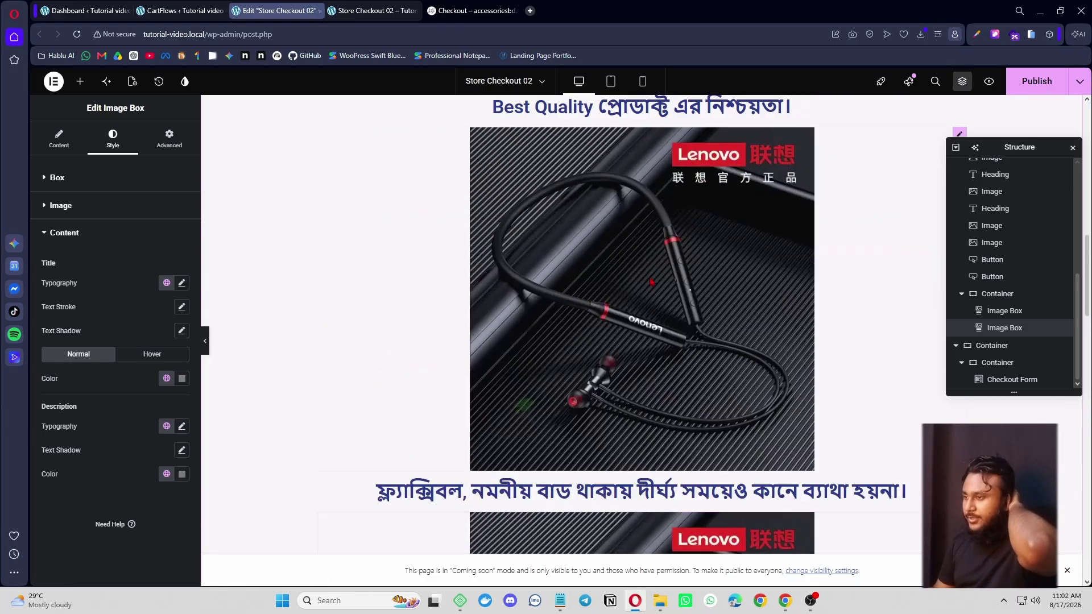
- Copy the green order button and paste it after the green message button
scroll(650, 278, down, 3)
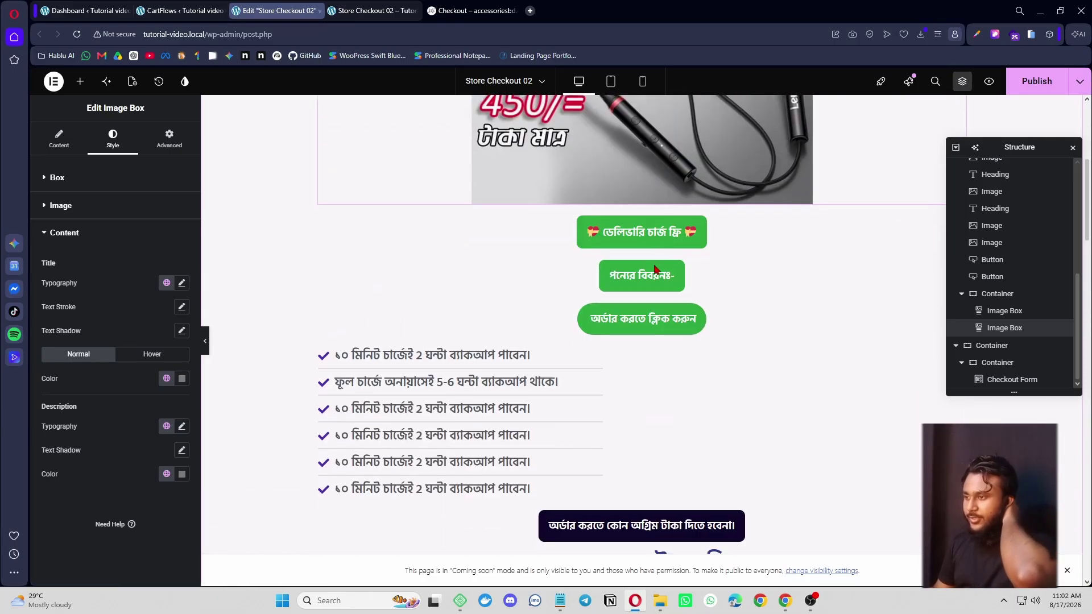
right_click(719, 298)
click(746, 354)
scroll(691, 276, down, 20)
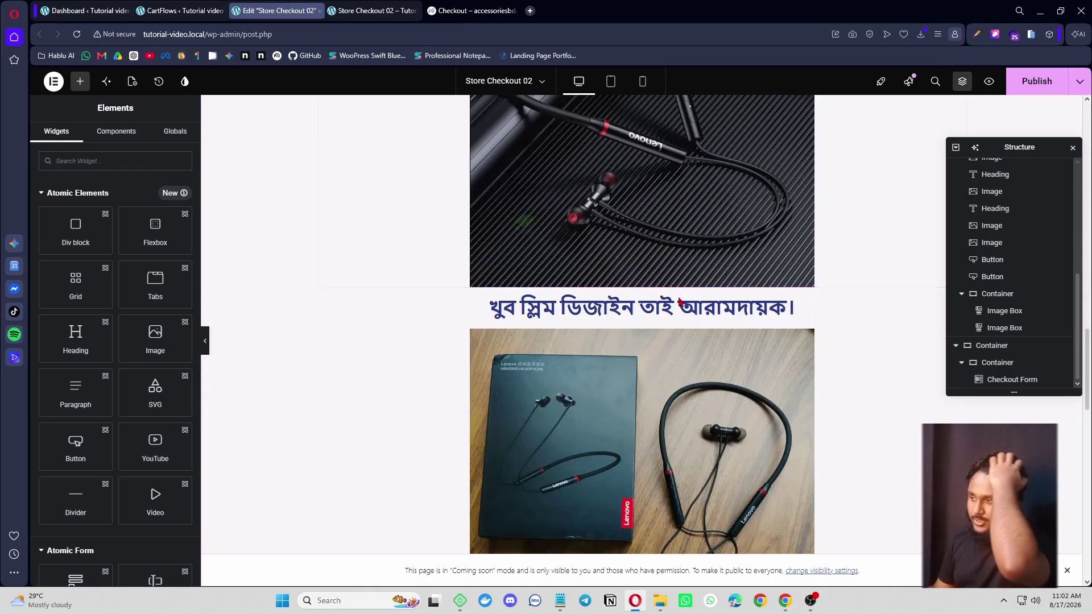
scroll(688, 242, down, 3)
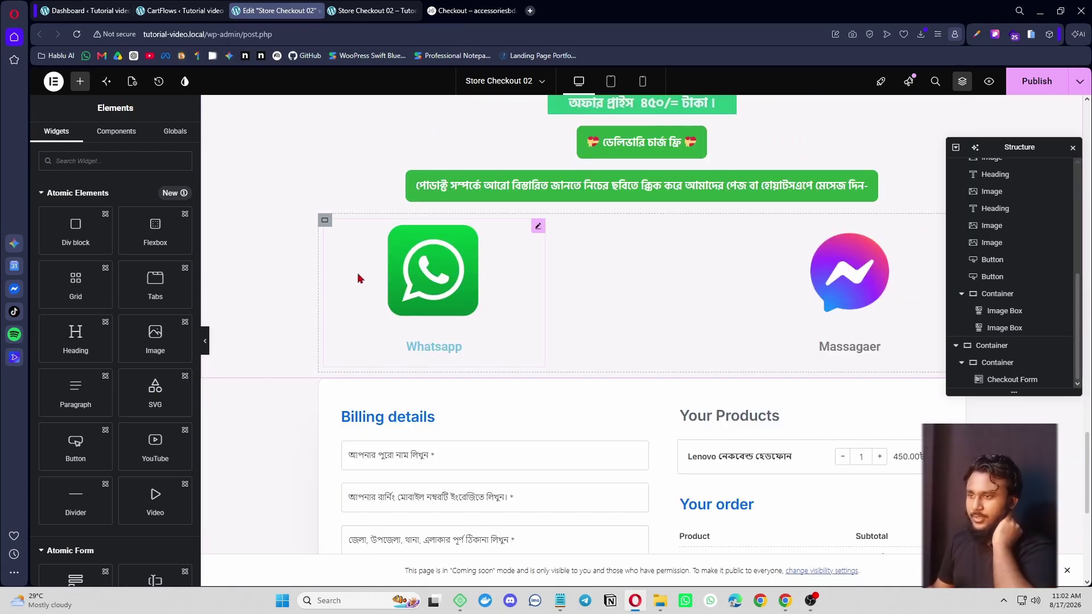
click(629, 188)
right_click(632, 187)
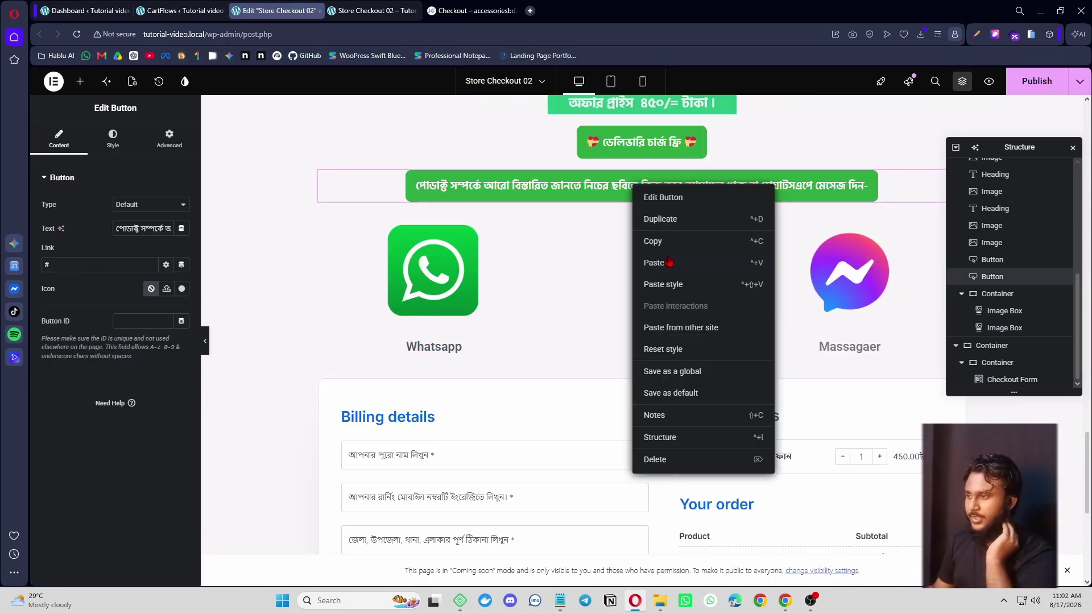
click(675, 265)
scroll(640, 245, down, 2)
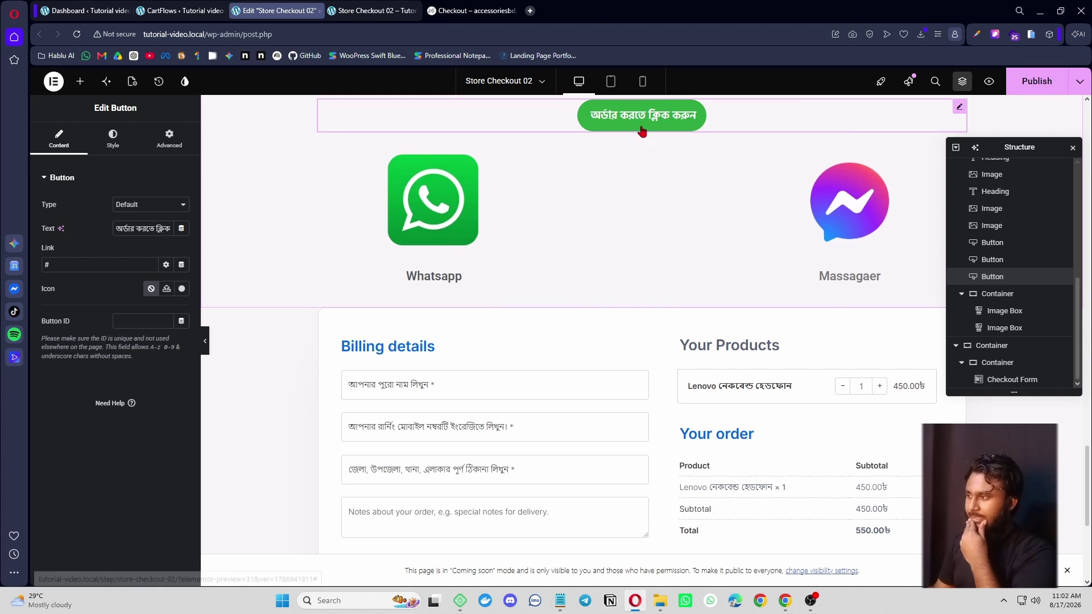
- Move the pasted order button below the Whatsapp and Massagaer image boxes
click(961, 293)
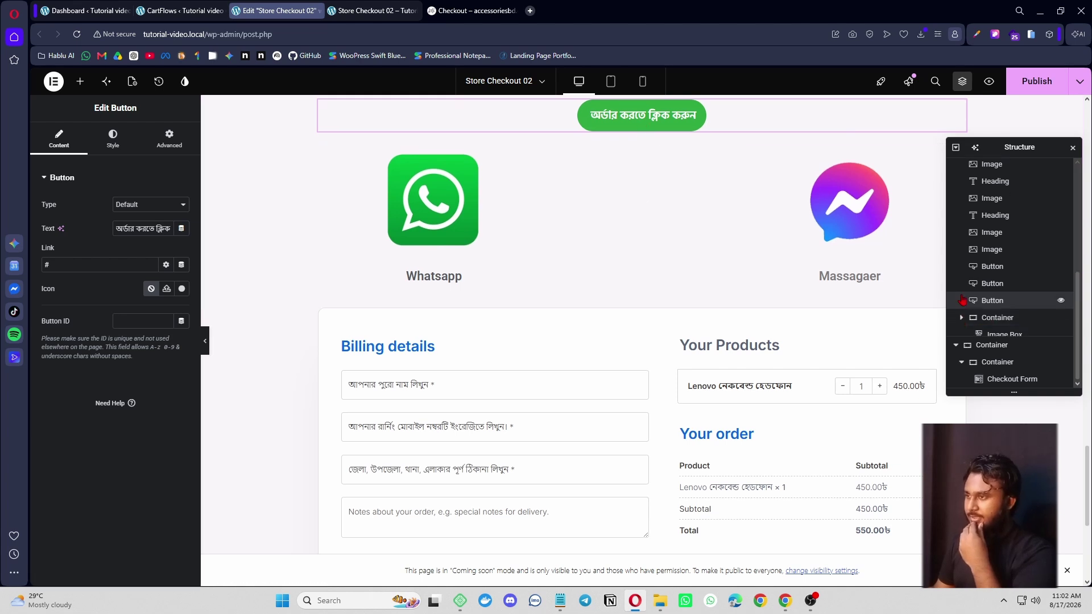
drag(632, 134, 589, 303)
scroll(515, 221, up, 2)
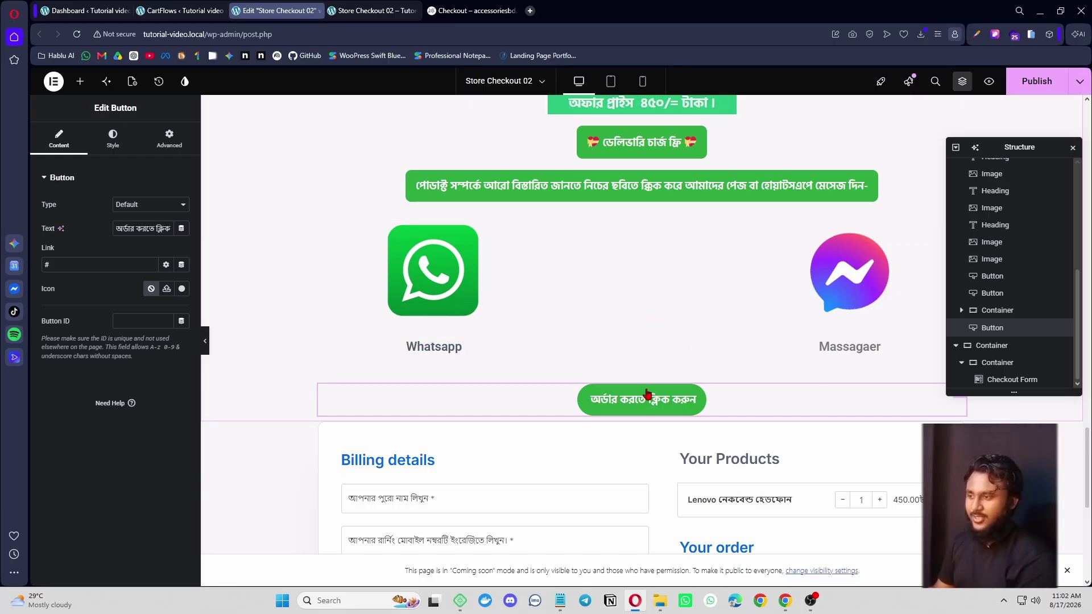
drag(647, 393, 636, 310)
drag(629, 398, 443, 296)
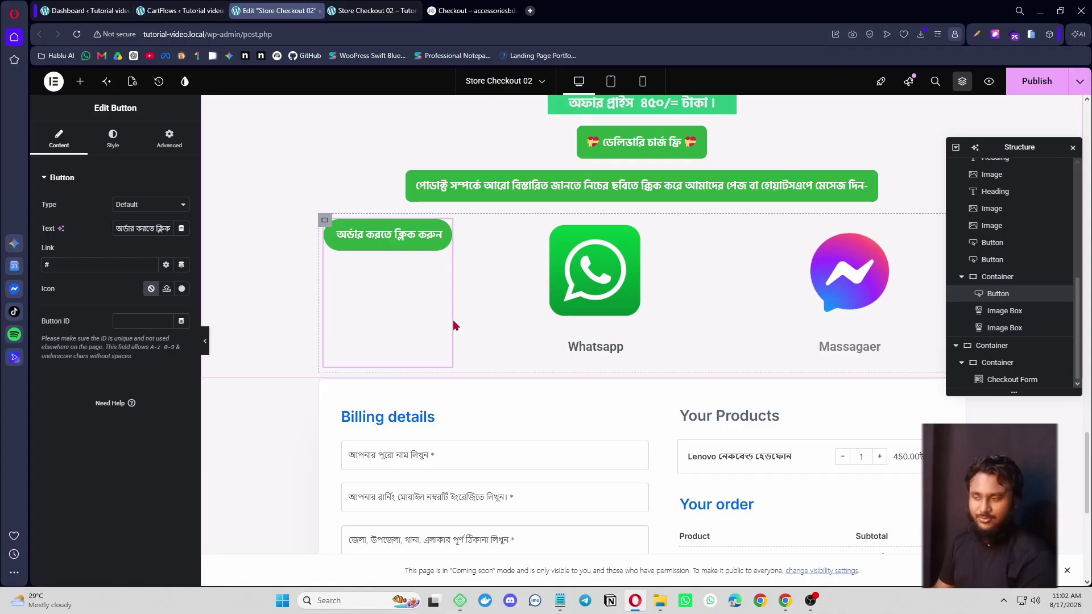
key(ctrl+z)
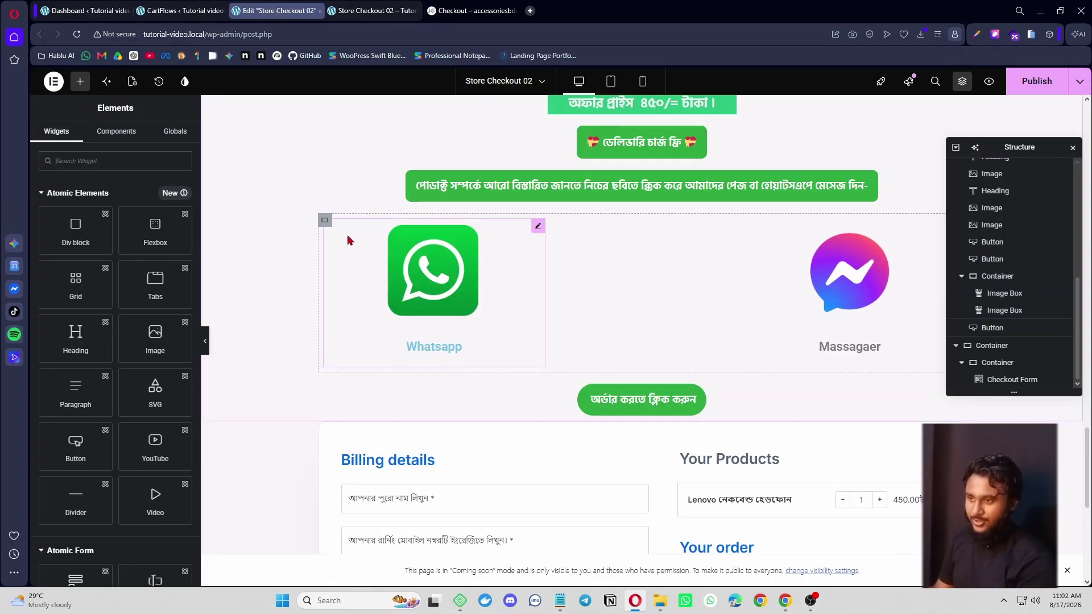
- Insert a Heading widget below the order button, then delete the placeholder heading
click(80, 82)
text(head)
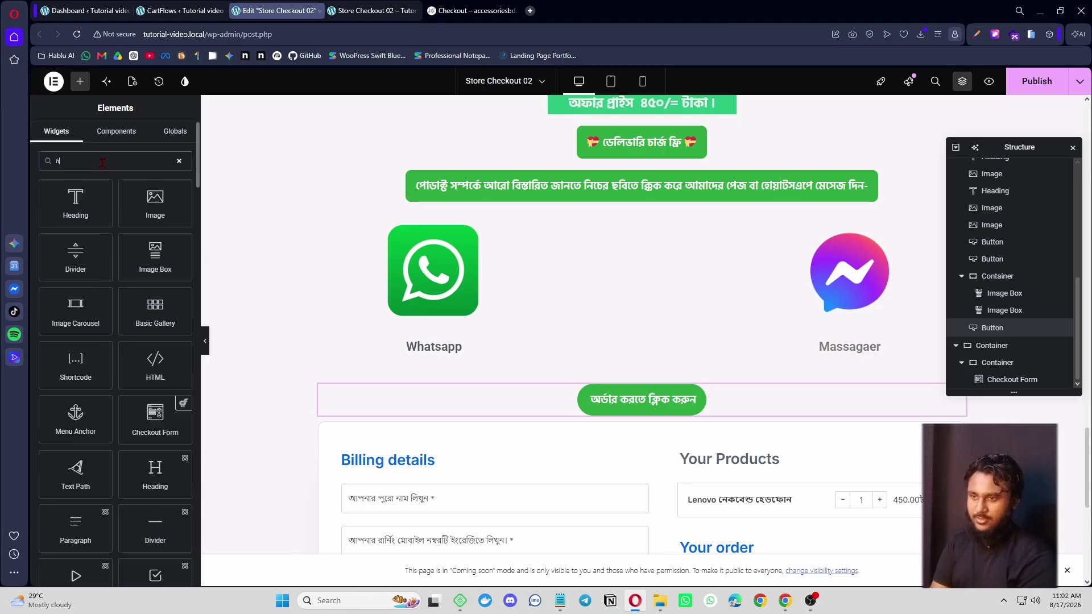
click(86, 206)
scroll(796, 393, down, 1)
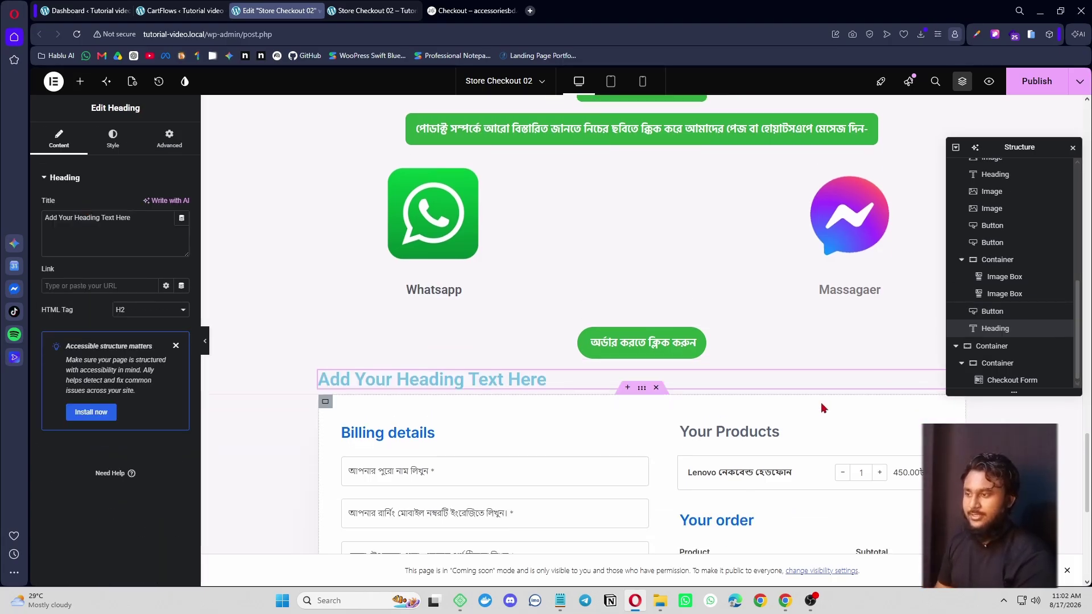
triple_click(484, 380)
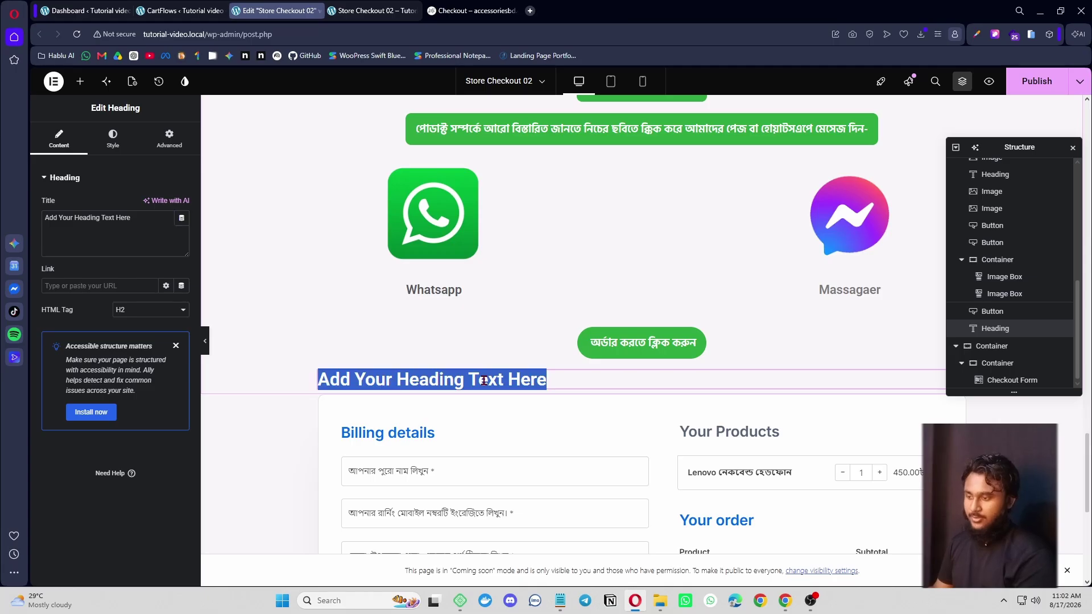
right_click(592, 381)
click(626, 566)
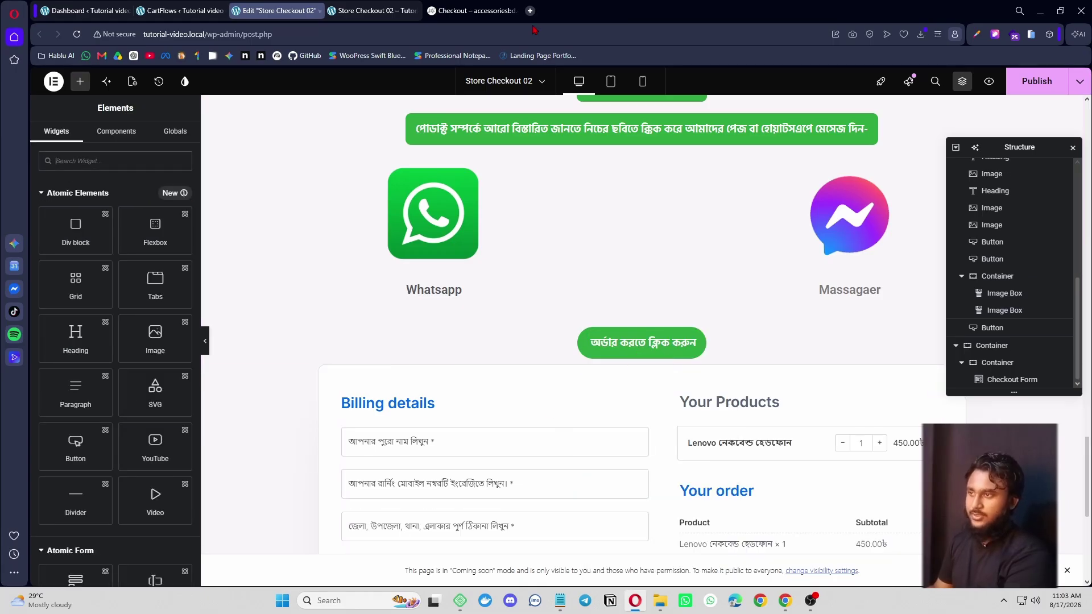
- Check the reference page, then add an empty section holding a Container below the order button
click(472, 11)
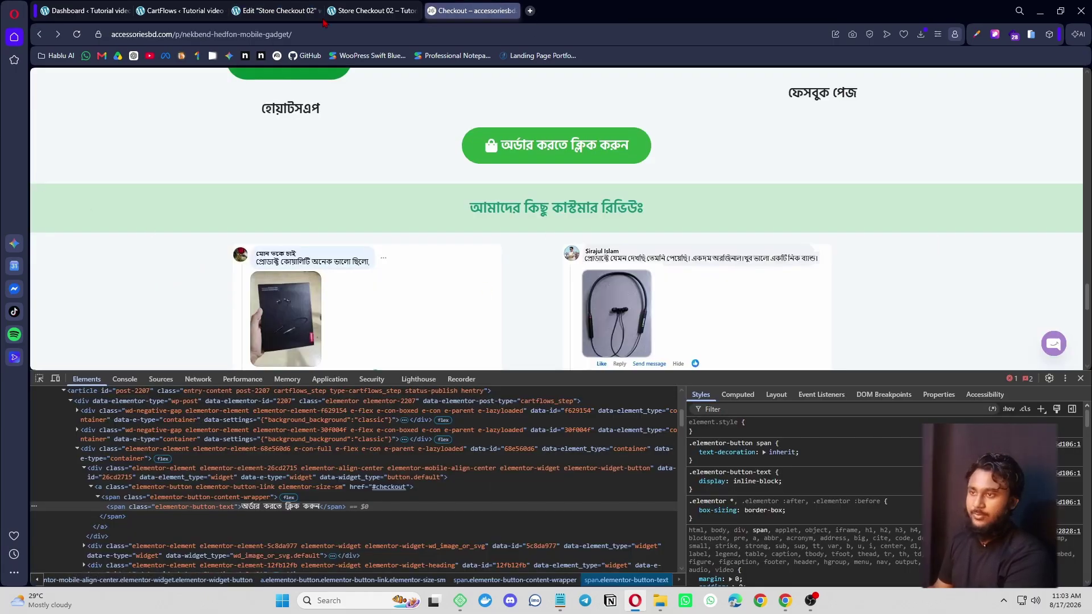
click(307, 11)
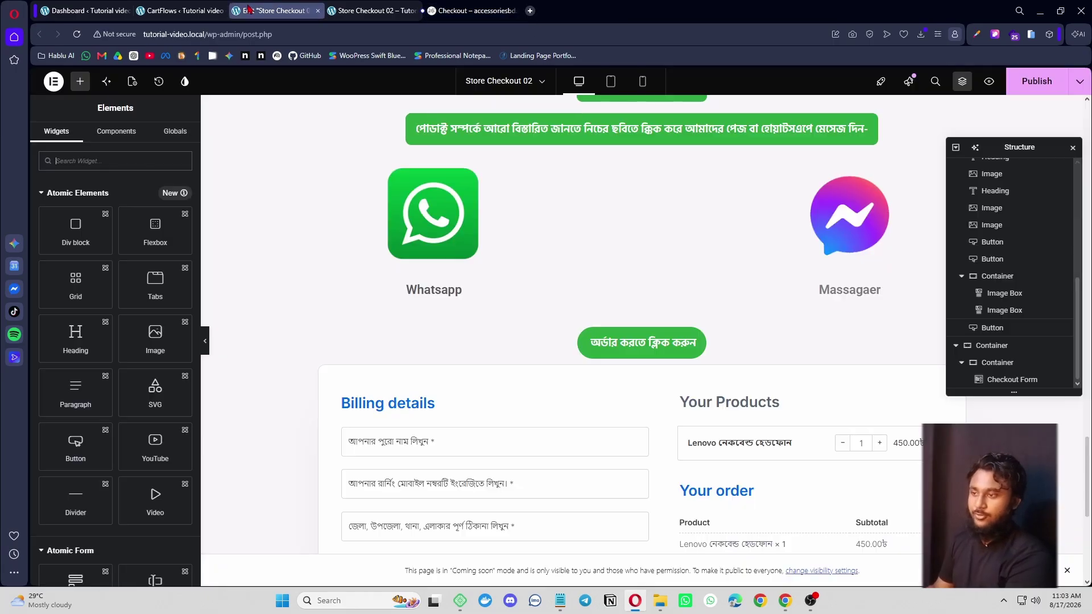
click(620, 342)
click(80, 82)
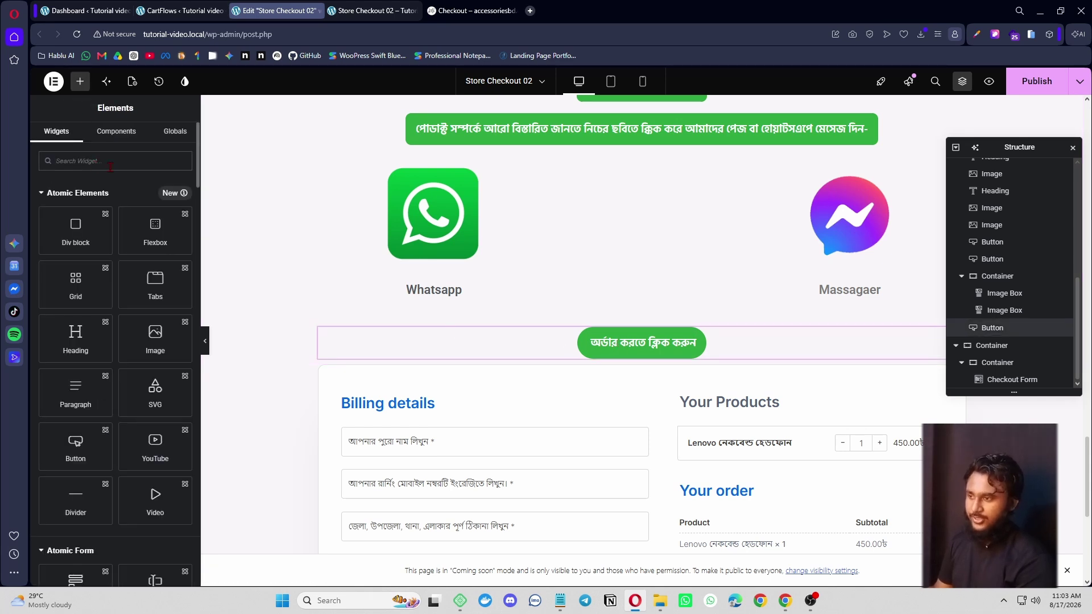
click(628, 357)
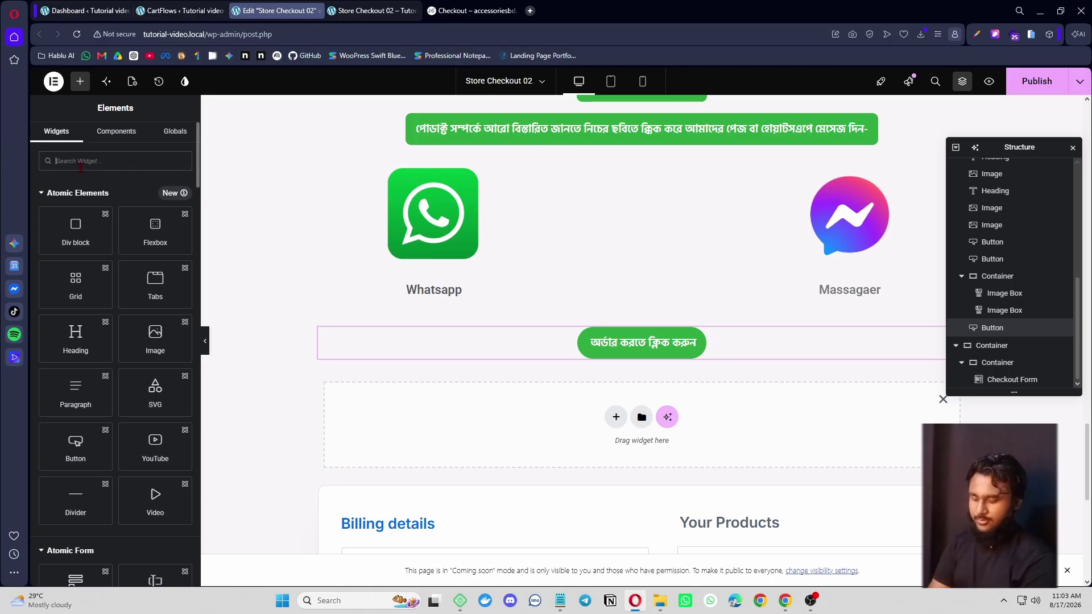
text(con)
drag(76, 202, 510, 398)
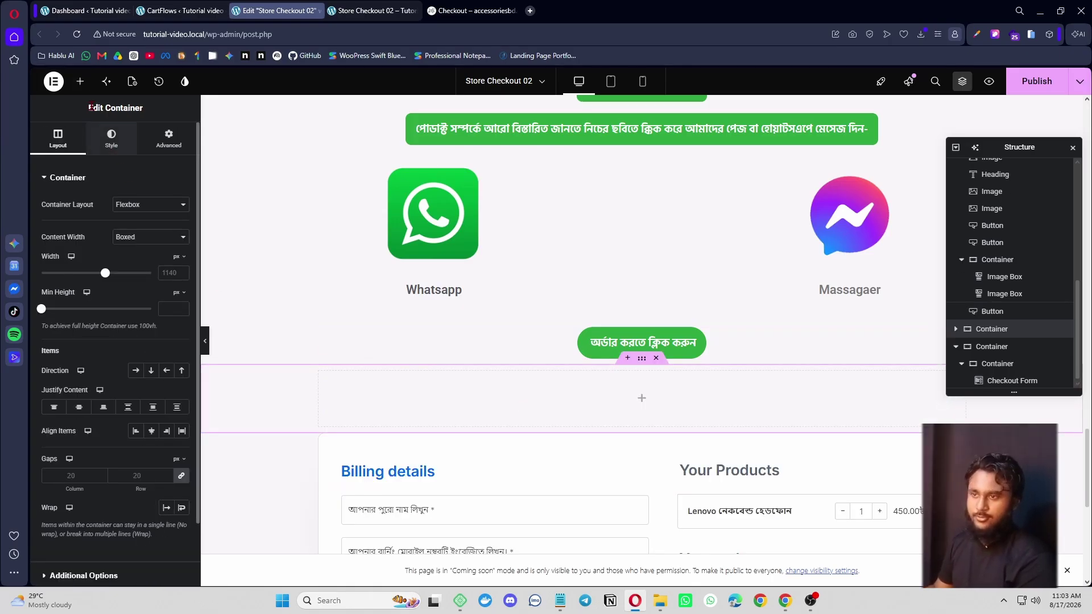
click(80, 81)
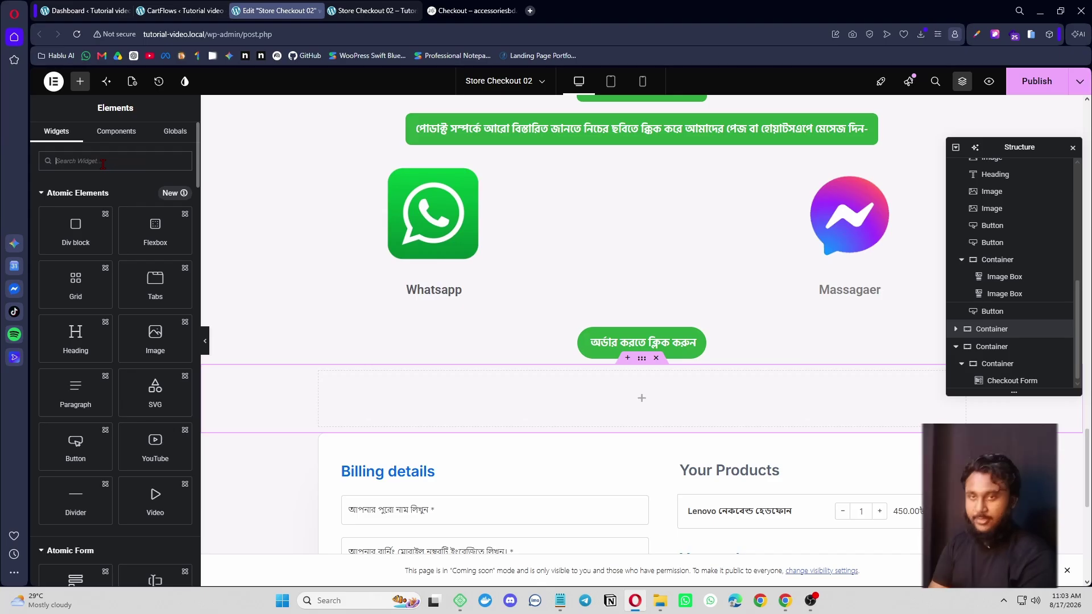
- Add a centred heading with the review text 'আমাদের কিছু কাস্টমার রিভিউঃ' copied from the reference
text(h)
drag(75, 202, 531, 395)
click(454, 7)
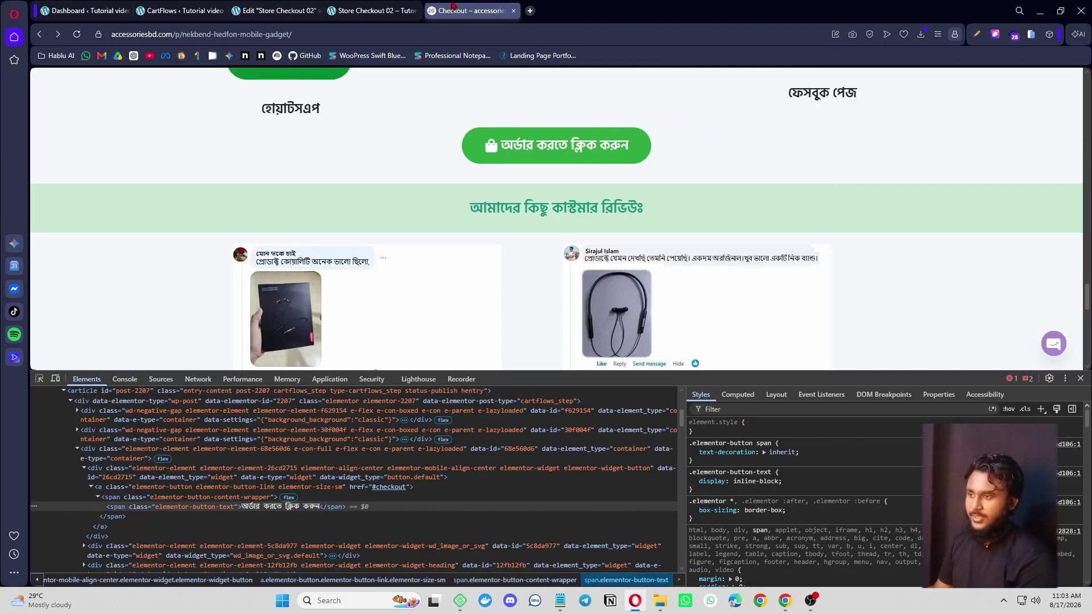
drag(453, 205, 717, 195)
key(ctrl+c)
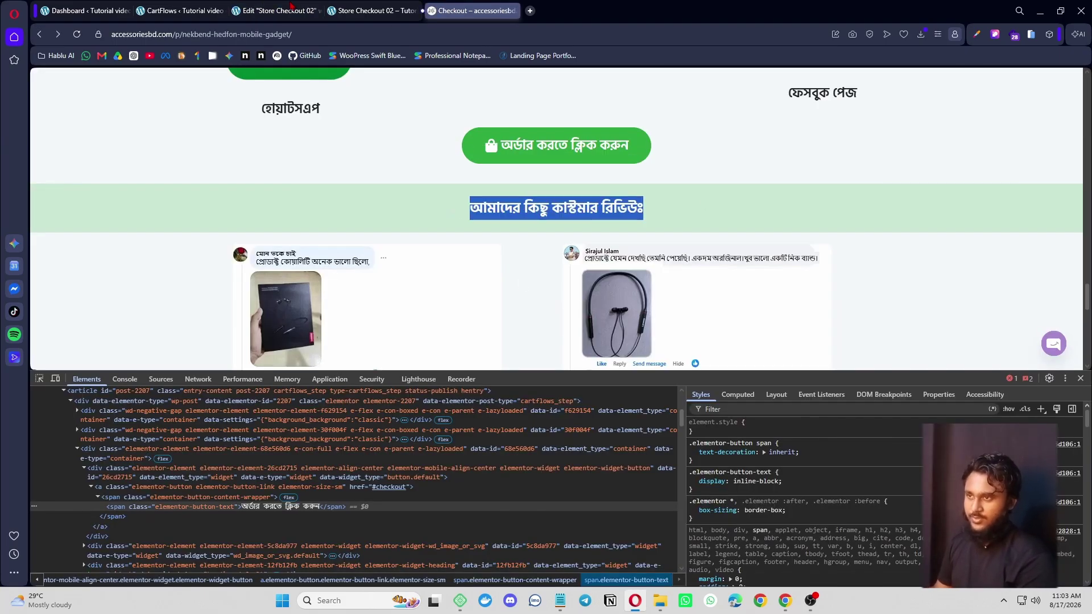
click(279, 10)
key(ctrl+v)
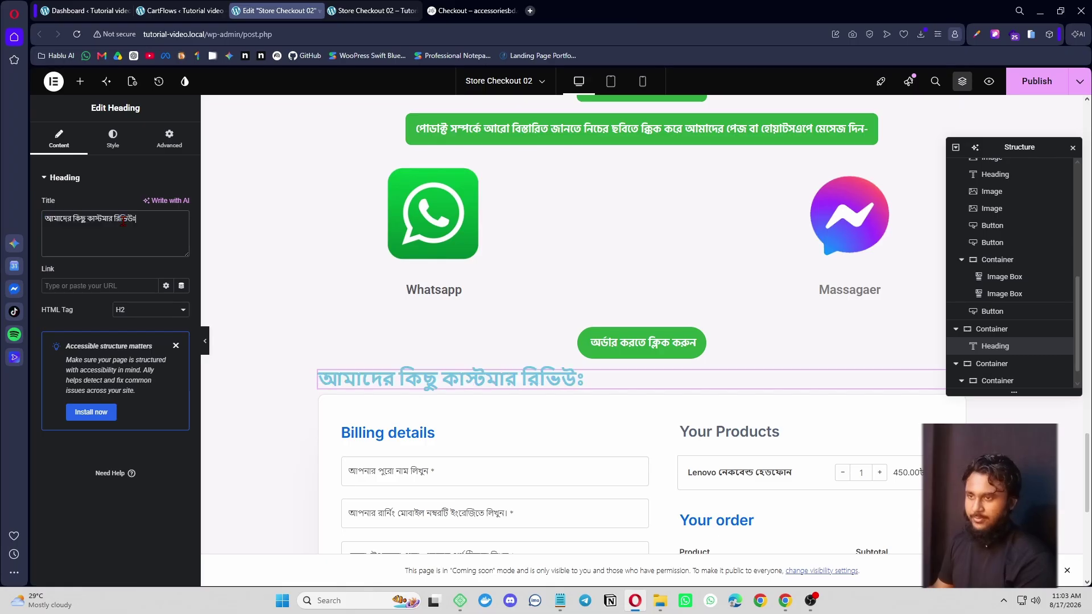
click(113, 137)
click(151, 204)
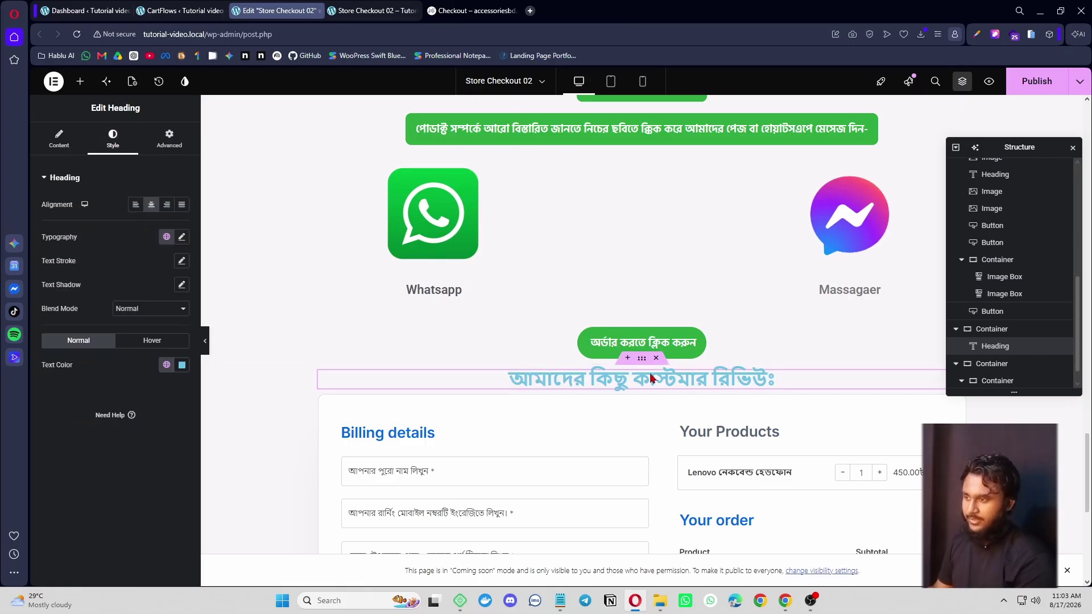
- Give the heading's container a classic #CAE7D3 green background sampled from the reference band
click(641, 358)
click(472, 10)
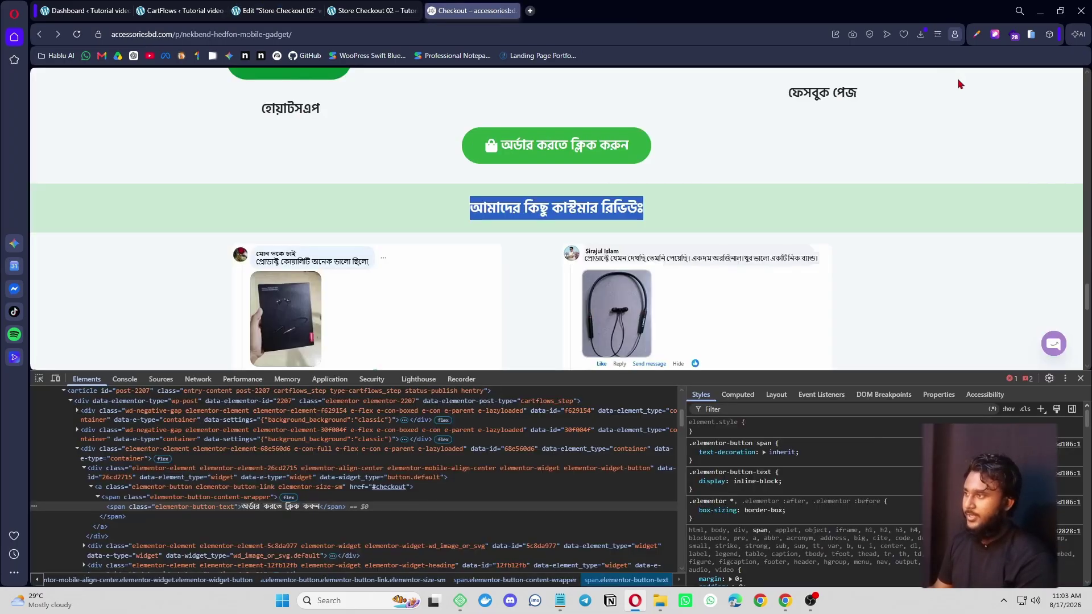
click(977, 34)
click(887, 101)
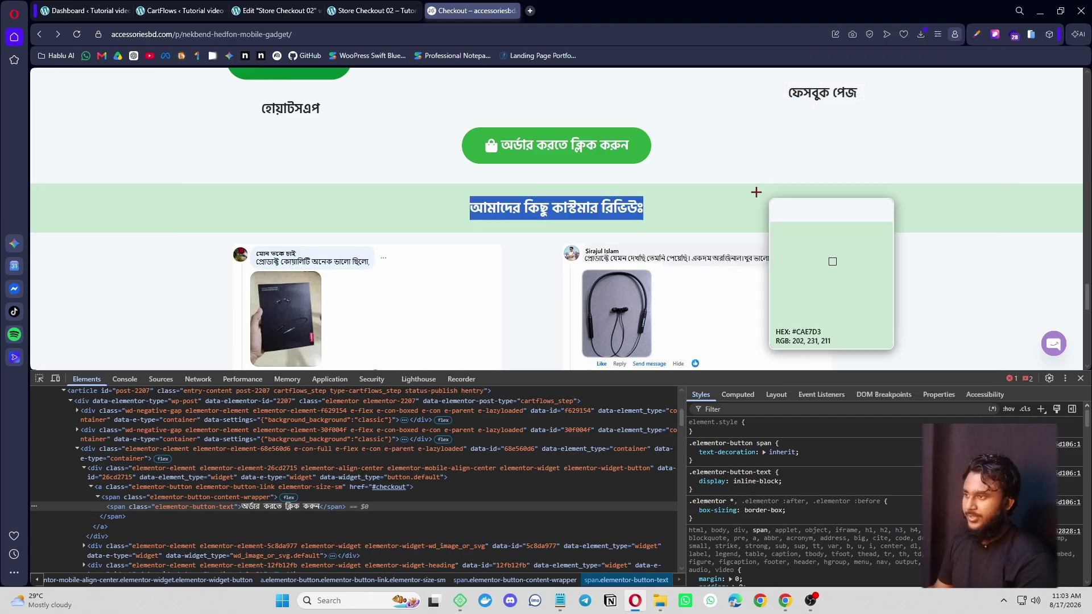
click(749, 211)
click(260, 7)
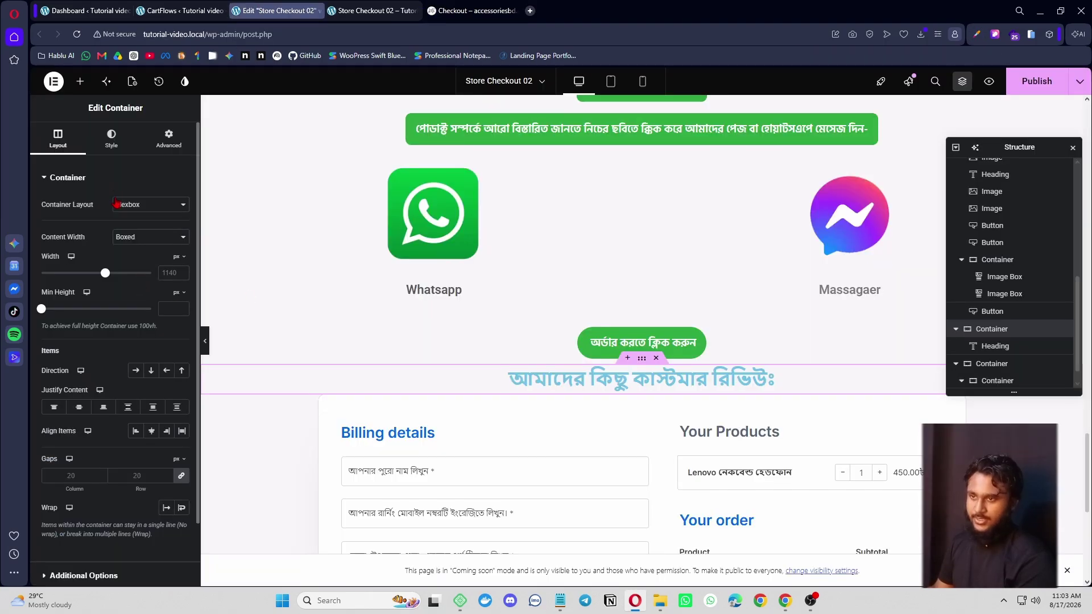
click(111, 142)
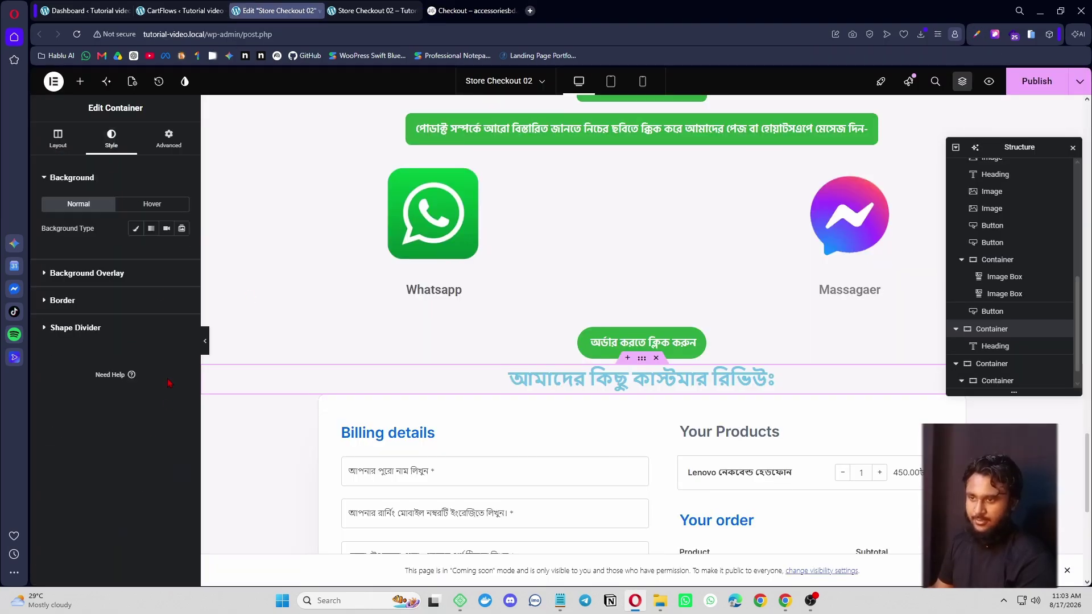
click(136, 229)
click(183, 252)
text(#CAE7D3)
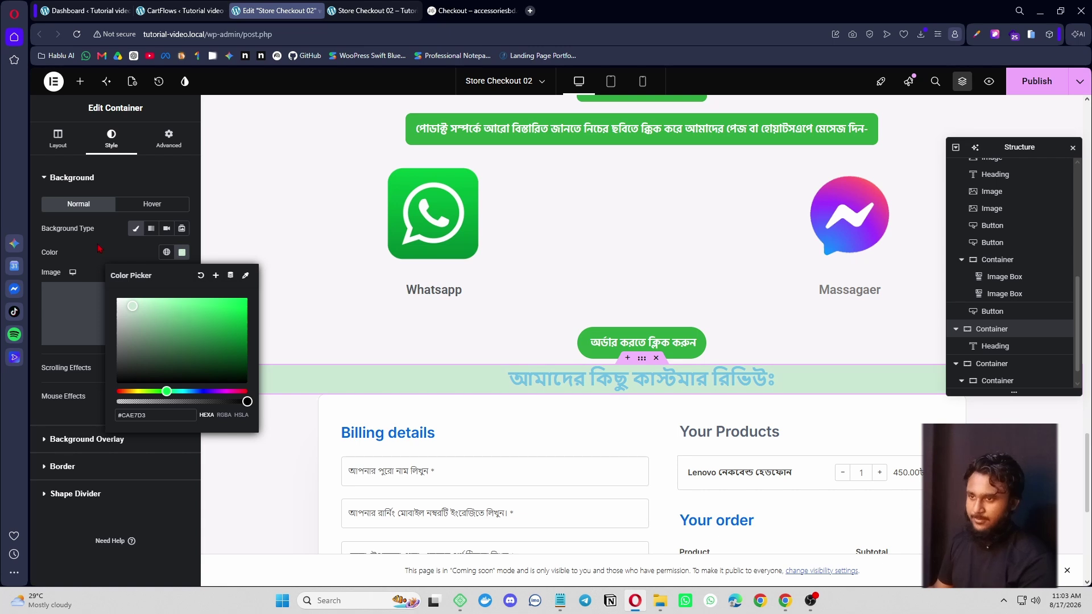
click(99, 249)
- Darken the heading text colour and set the container padding to 15 px
click(600, 382)
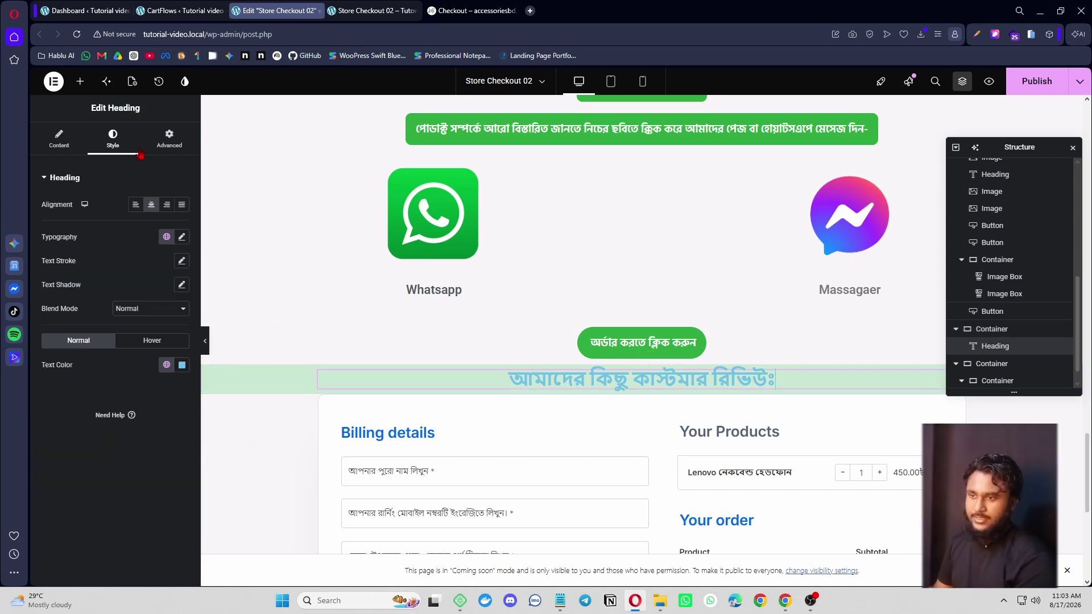
click(181, 367)
drag(170, 422, 174, 467)
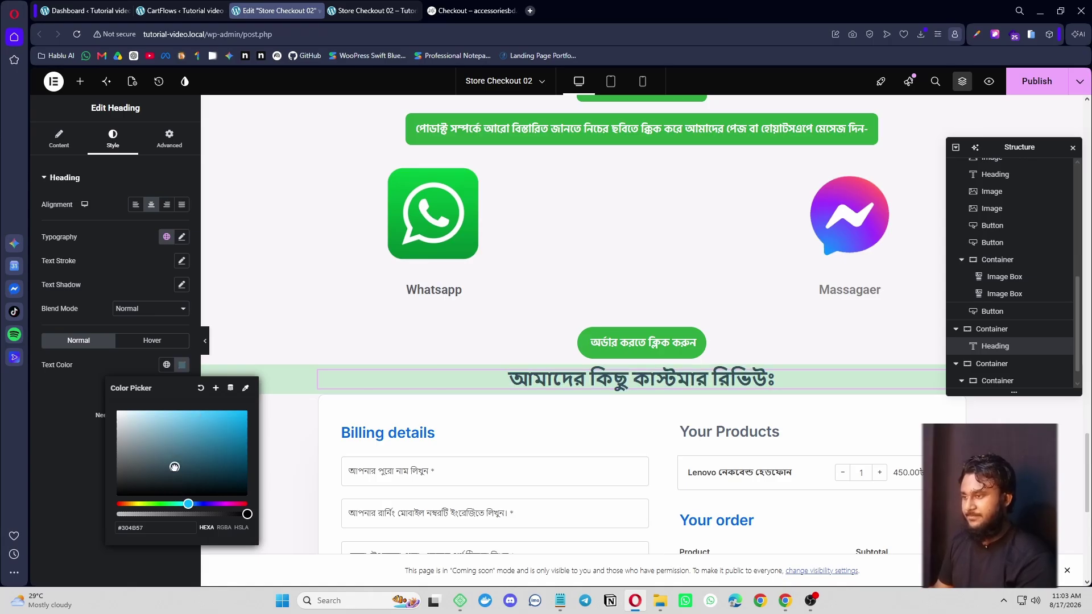
click(641, 358)
click(169, 138)
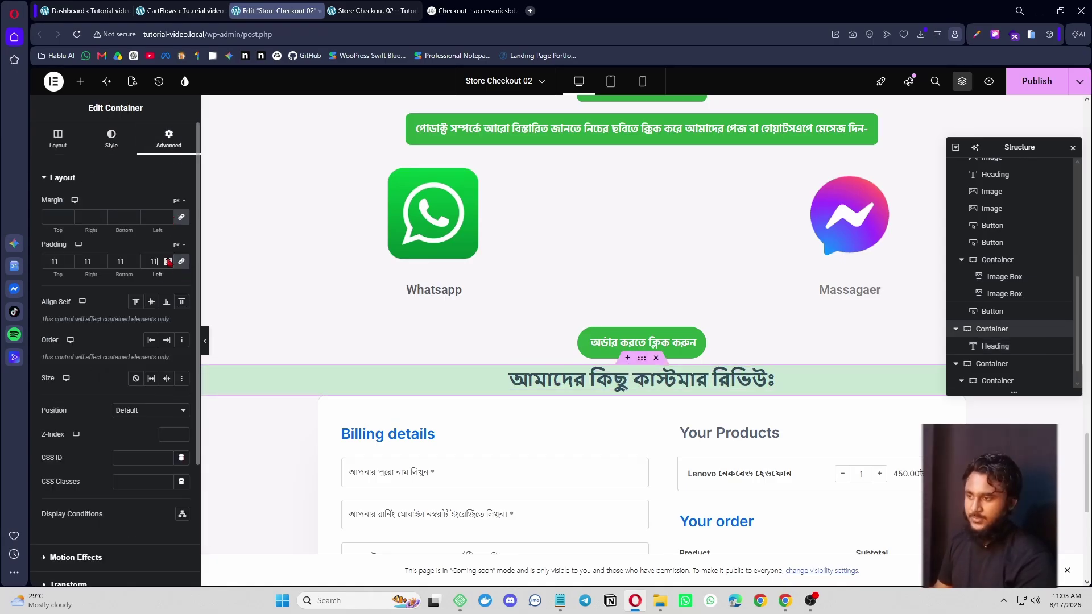
click(169, 262)
click(169, 262)
click(169, 262)
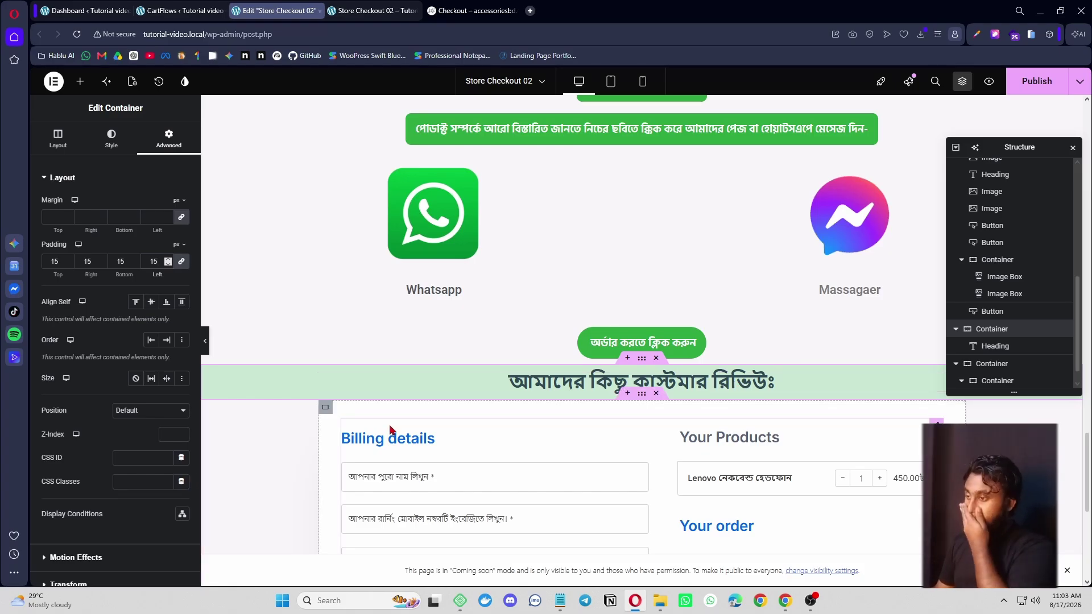
- Compare the green review band against the reference checkout page
click(472, 10)
scroll(589, 273, down, 1)
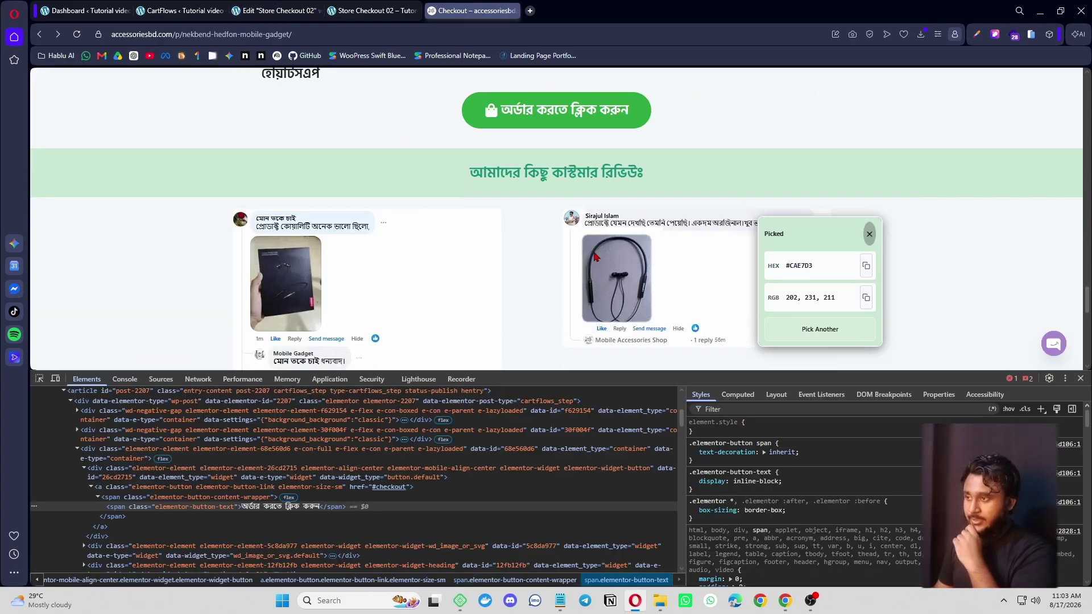
scroll(596, 257, down, 2)
click(869, 233)
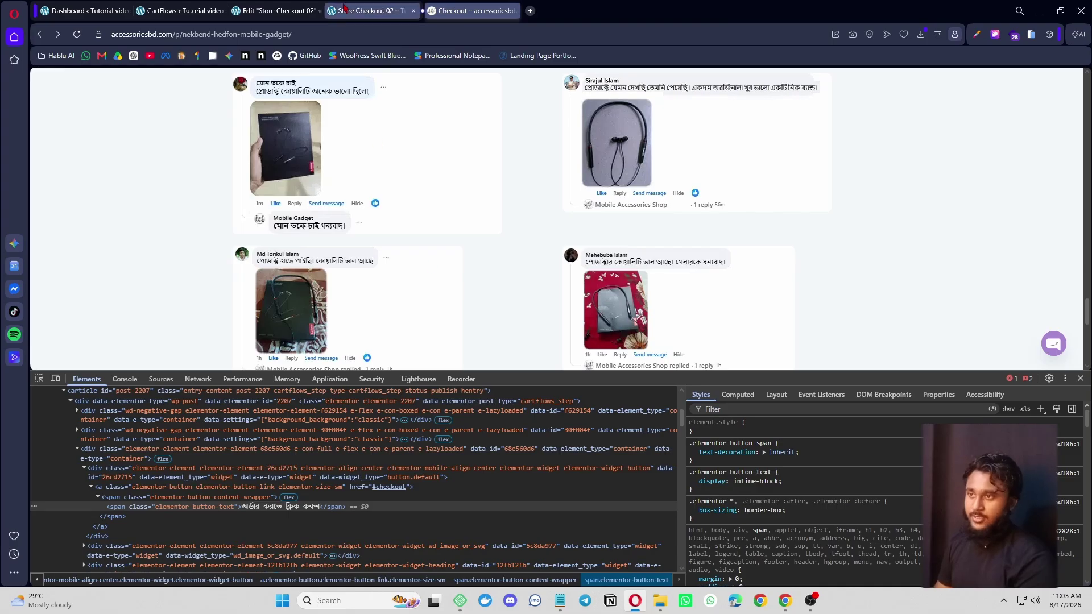
click(275, 10)
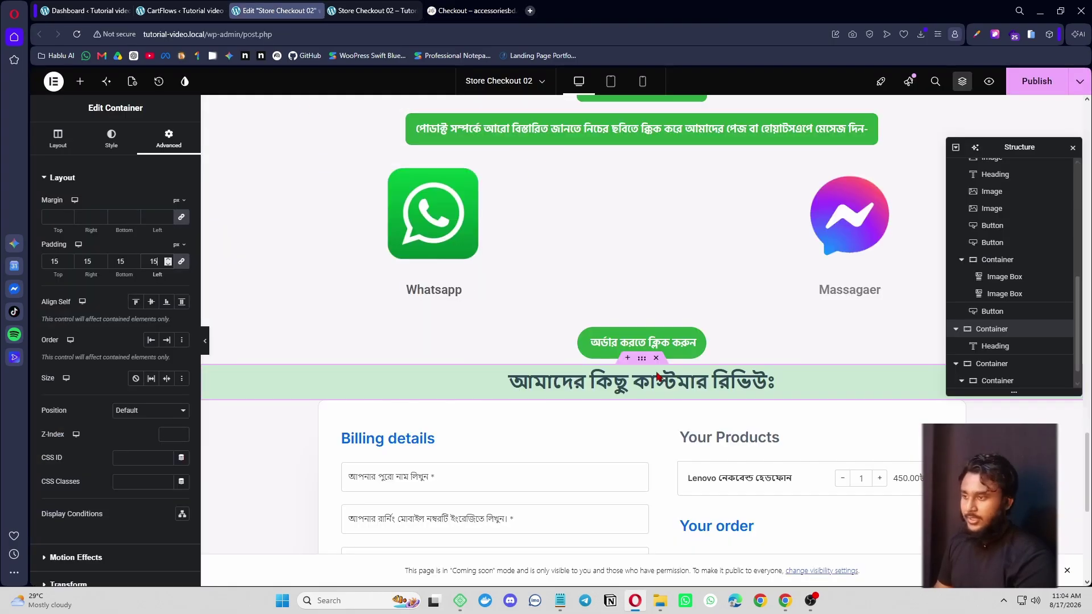
- With the review heading selected, search the widget list for 'gri' to find grid widgets
click(569, 382)
click(112, 140)
click(80, 81)
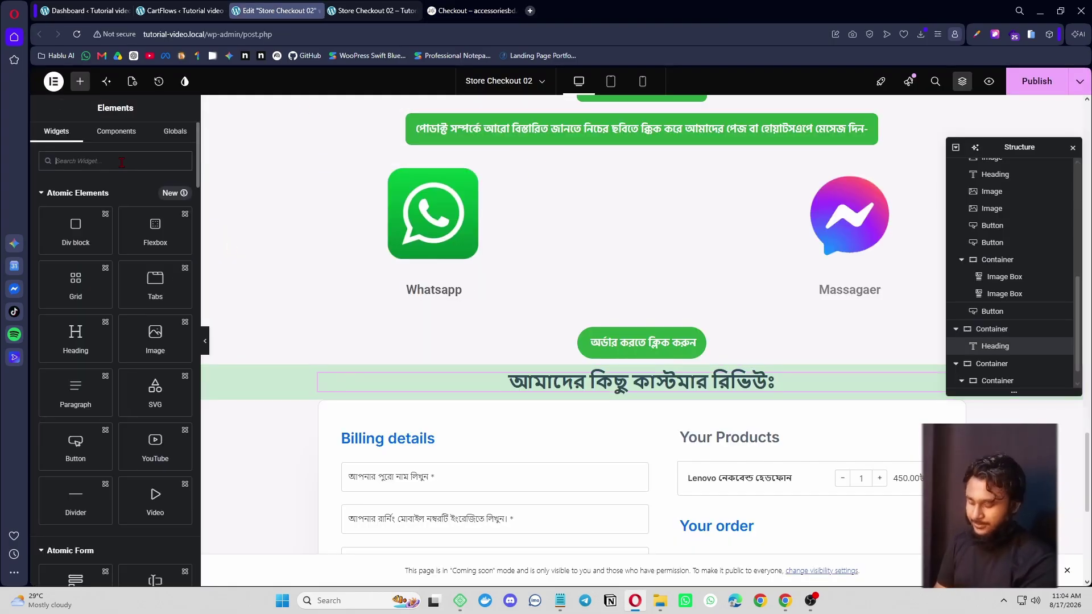
text(id)
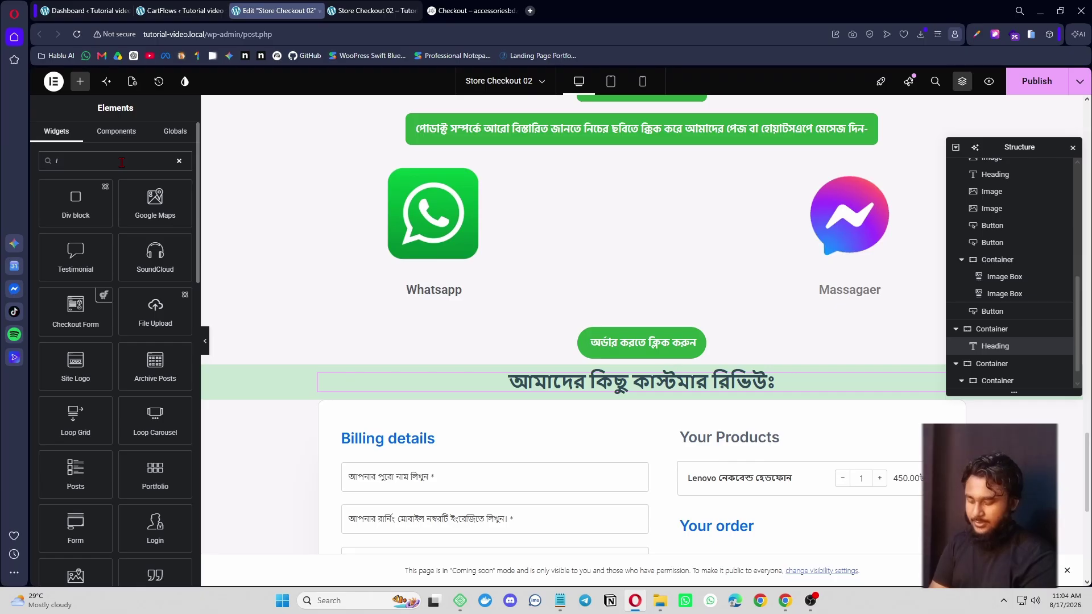
key(BackSpace)
text(gri)
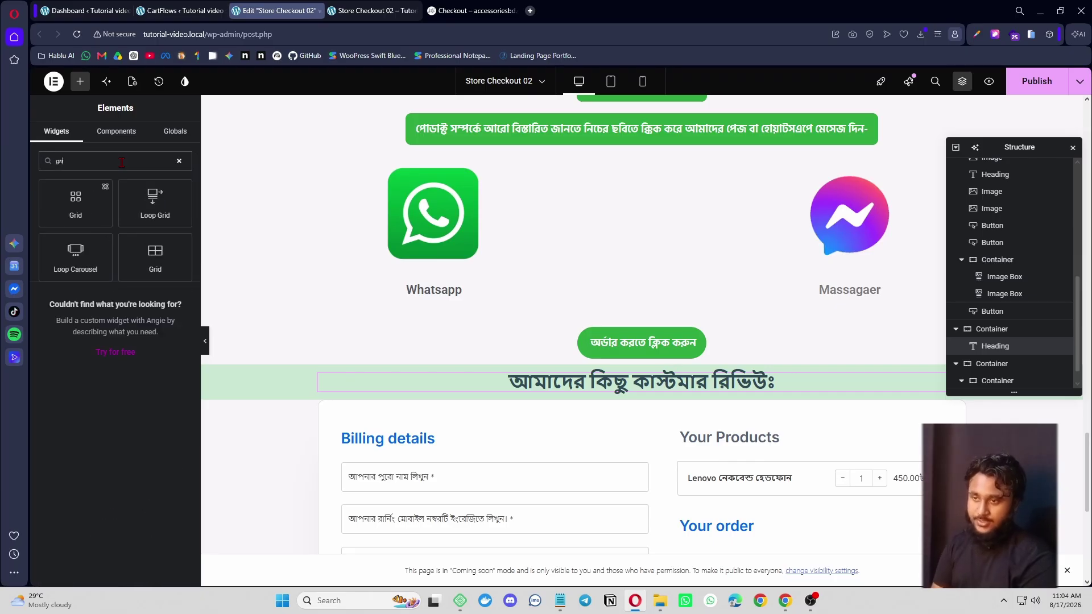
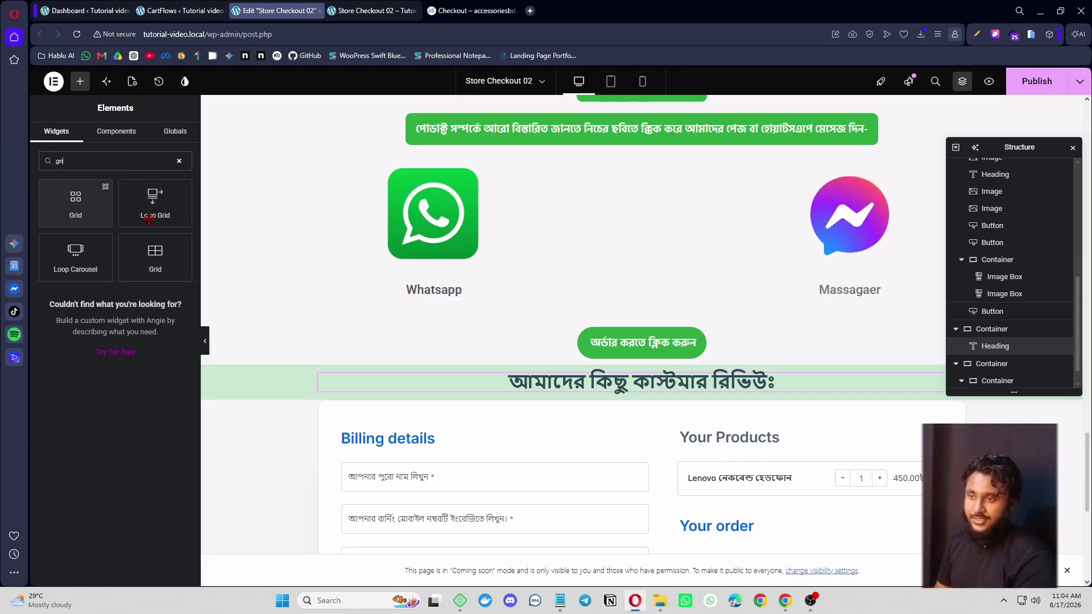
- Insert a 2-column, 2-row Grid container below the customer-review heading
click(157, 256)
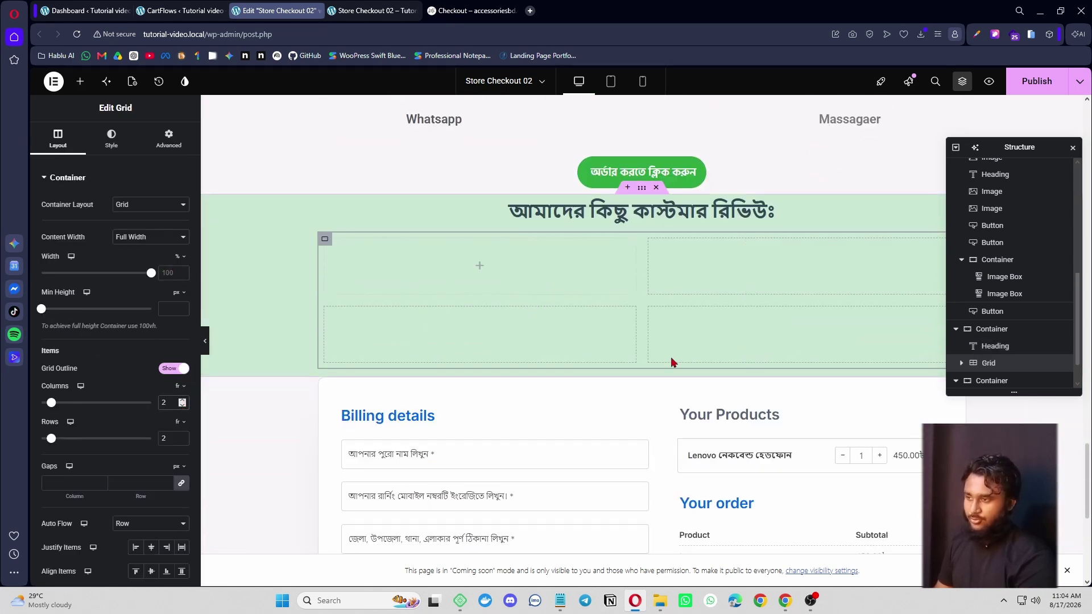
click(80, 80)
- Place an Image widget with 2adfa-2222222.png in the first grid cell
text(image)
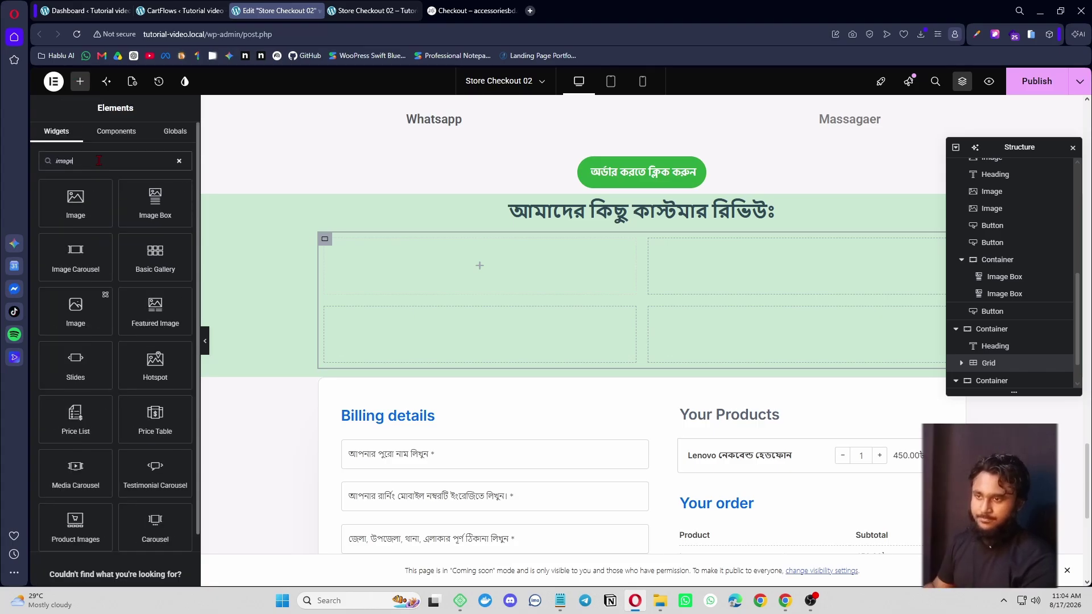
drag(76, 202, 433, 273)
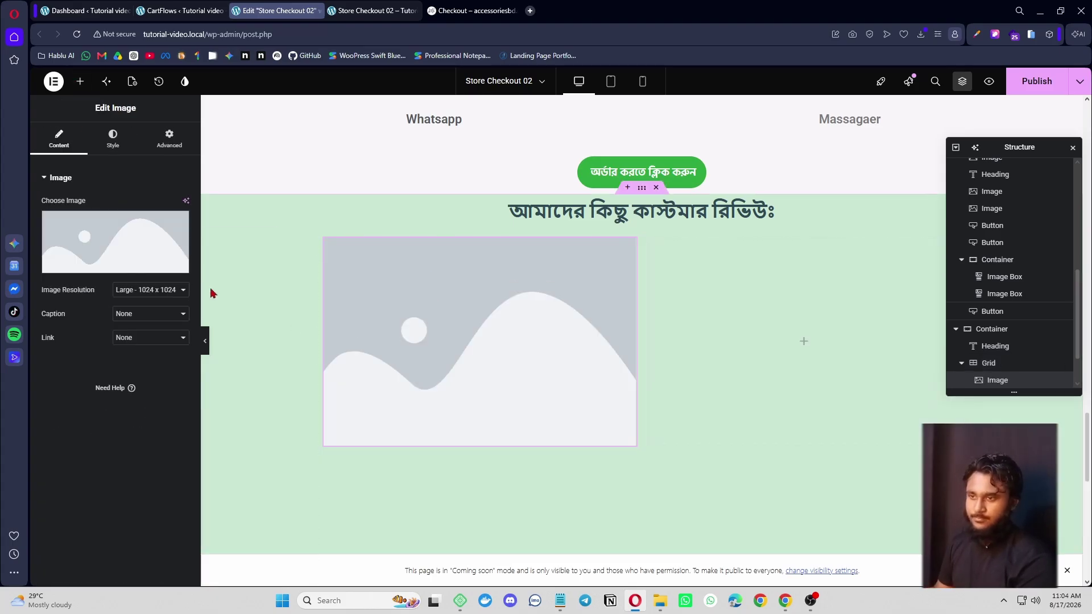
click(173, 253)
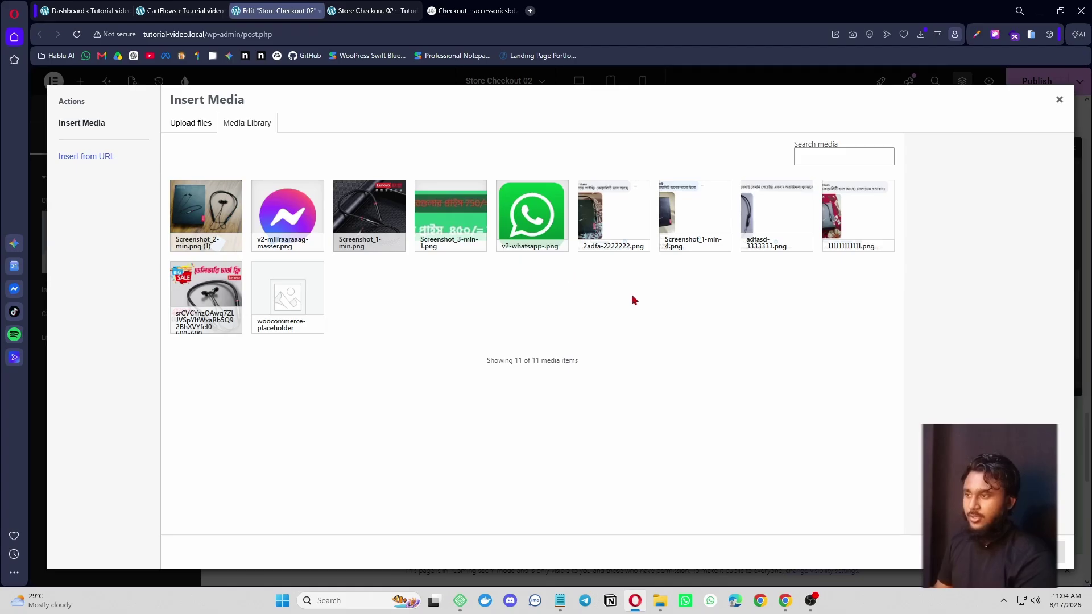
click(620, 234)
click(1047, 552)
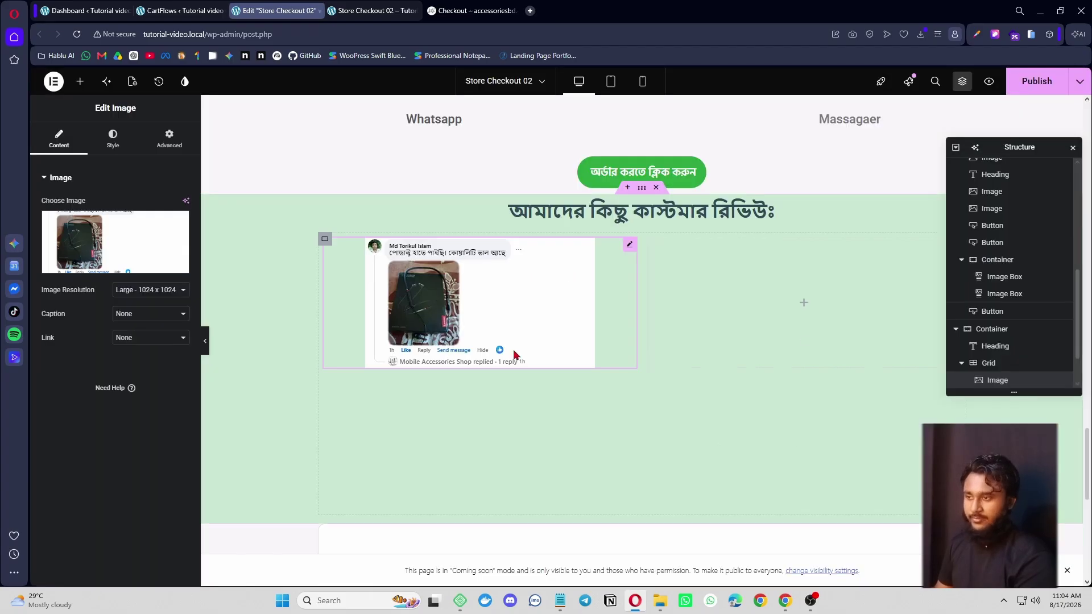
- Duplicate the review image three times to fill the 2×2 grid
right_click(530, 290)
click(583, 330)
right_click(541, 296)
click(589, 326)
right_click(526, 310)
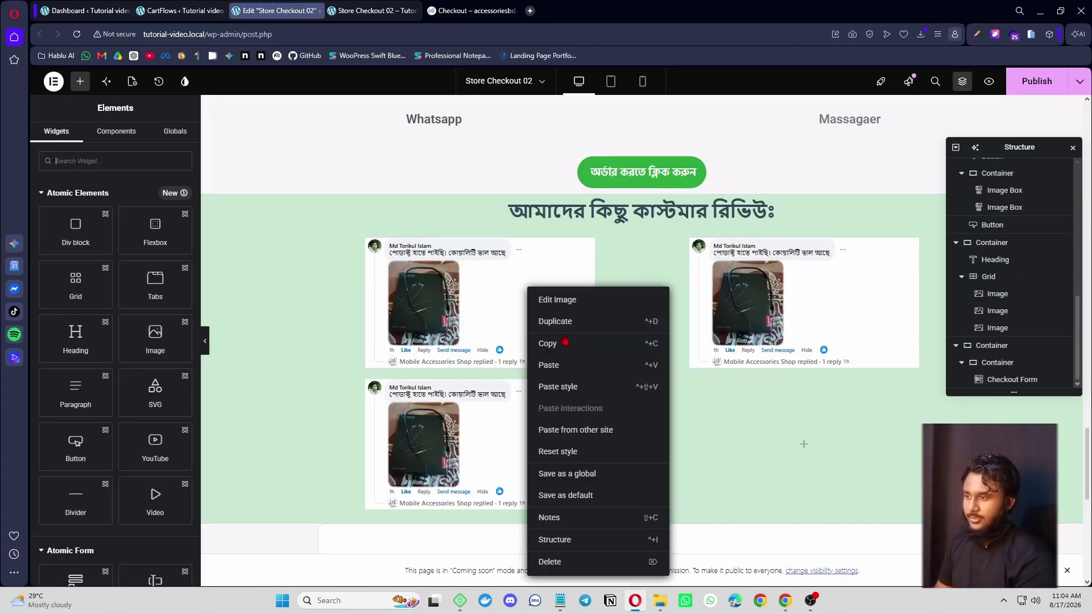
click(589, 333)
scroll(602, 279, down, 3)
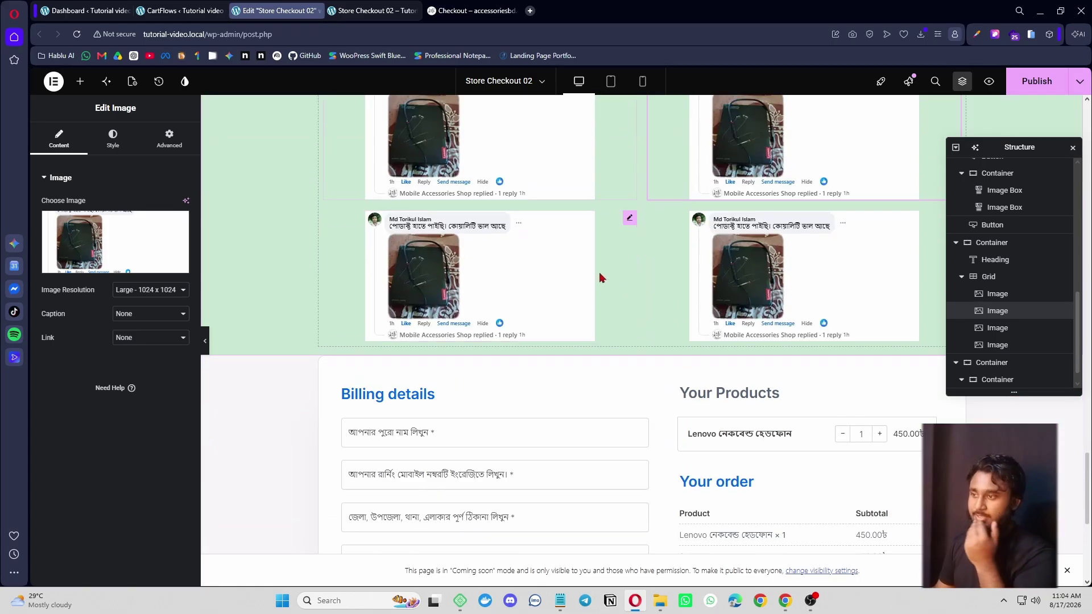
scroll(652, 295, up, 2)
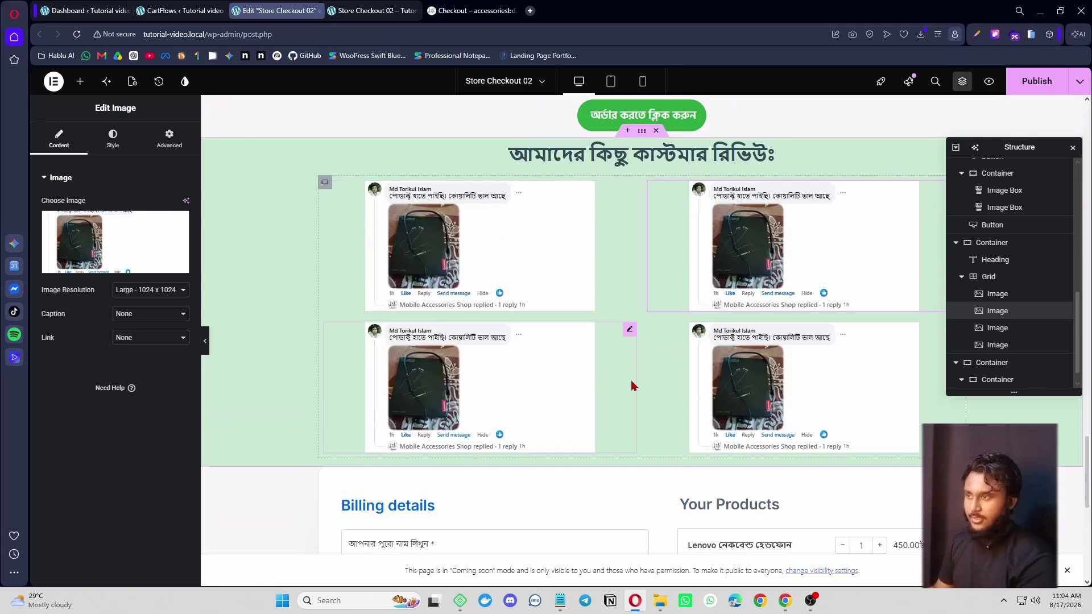
- Compare the review grid with the live checkout page and select its green heading text
click(459, 14)
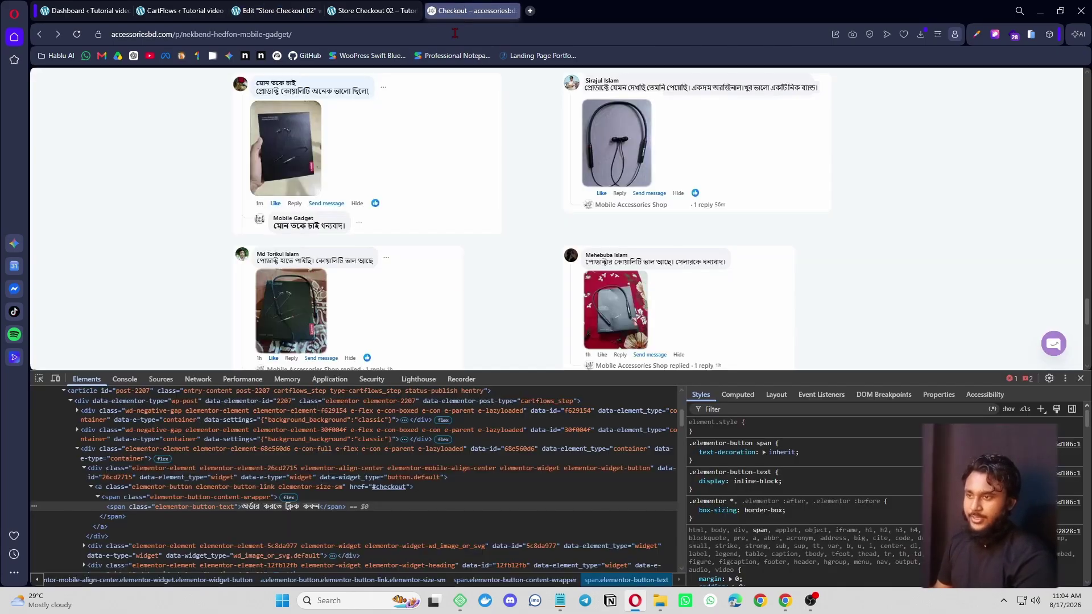
scroll(494, 276, down, 7)
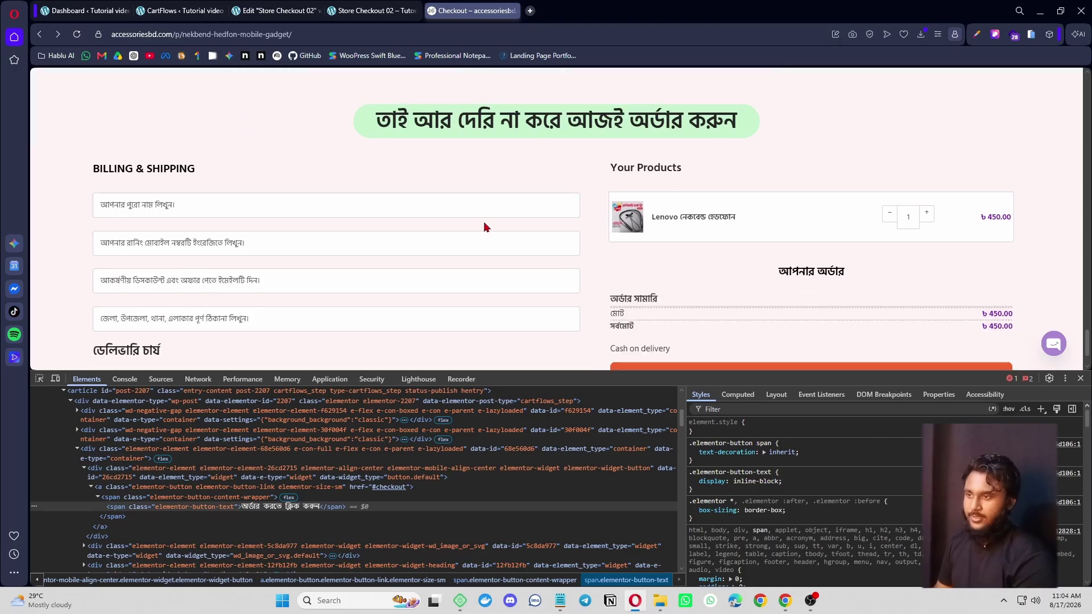
scroll(483, 219, up, 2)
drag(364, 259, 738, 256)
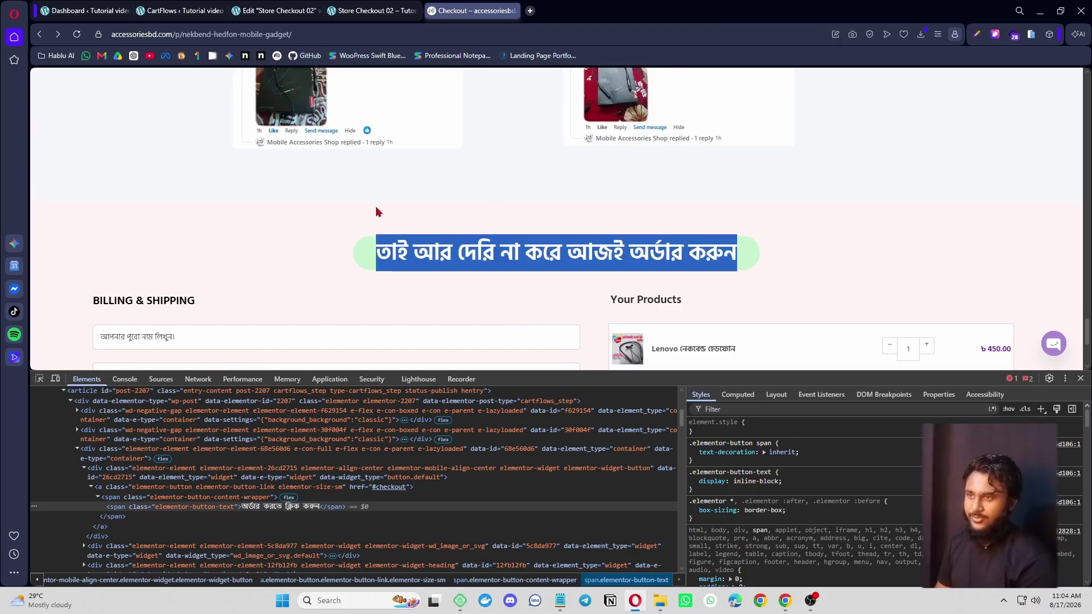
click(276, 10)
scroll(617, 262, up, 3)
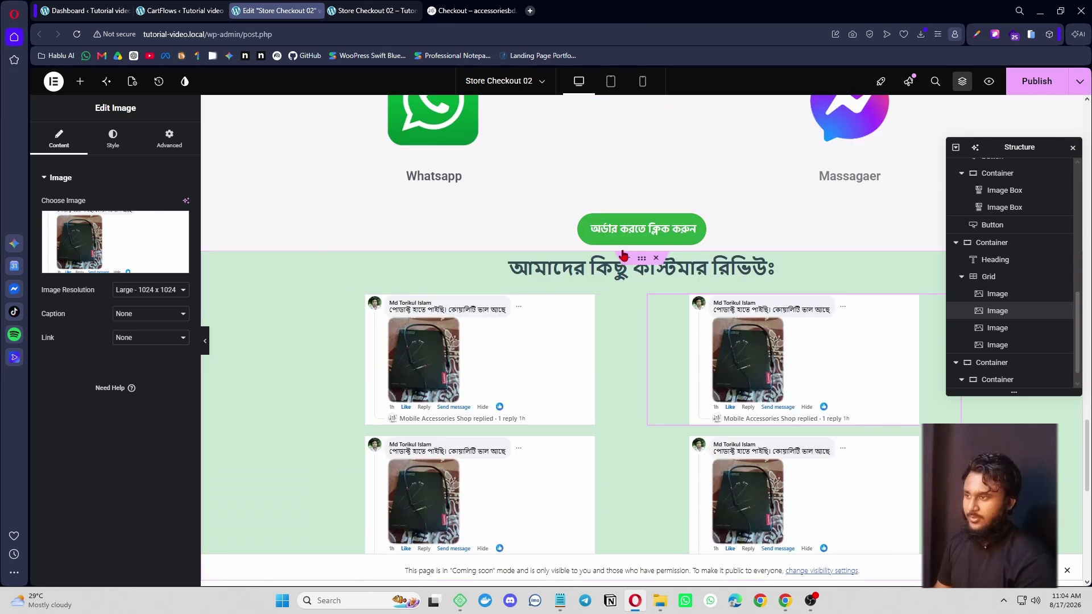
- Copy the green order button
right_click(621, 230)
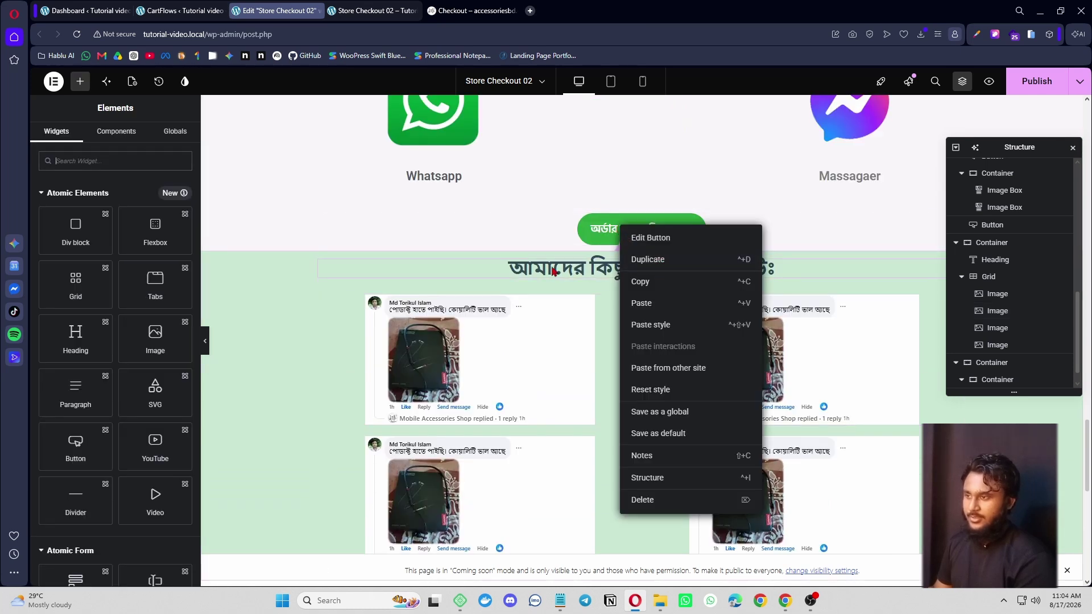
scroll(661, 261, down, 2)
scroll(433, 312, down, 4)
click(434, 313)
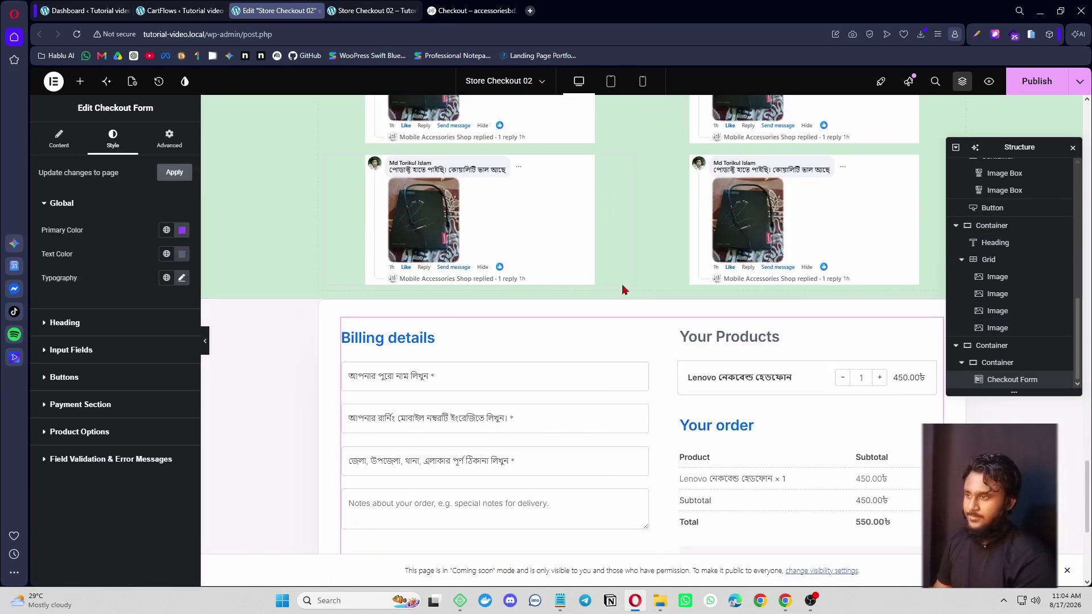
scroll(622, 285, up, 4)
right_click(639, 171)
click(674, 227)
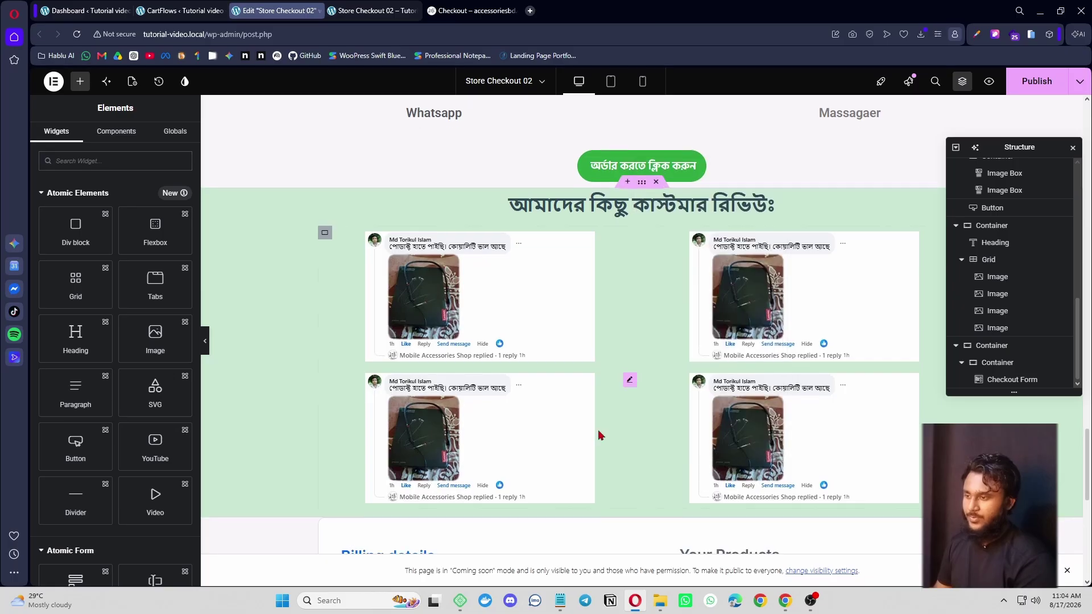
- Paste the order button into the checkout section and move it above Billing details
scroll(381, 417, down, 2)
right_click(326, 420)
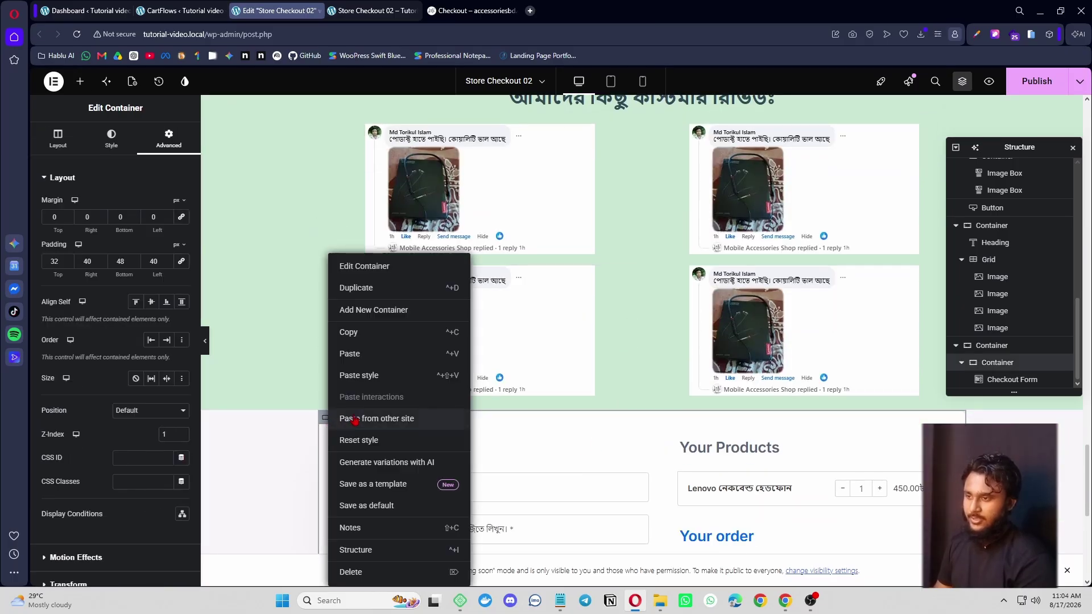
click(365, 374)
scroll(621, 451, down, 5)
scroll(653, 466, down, 2)
scroll(653, 467, up, 3)
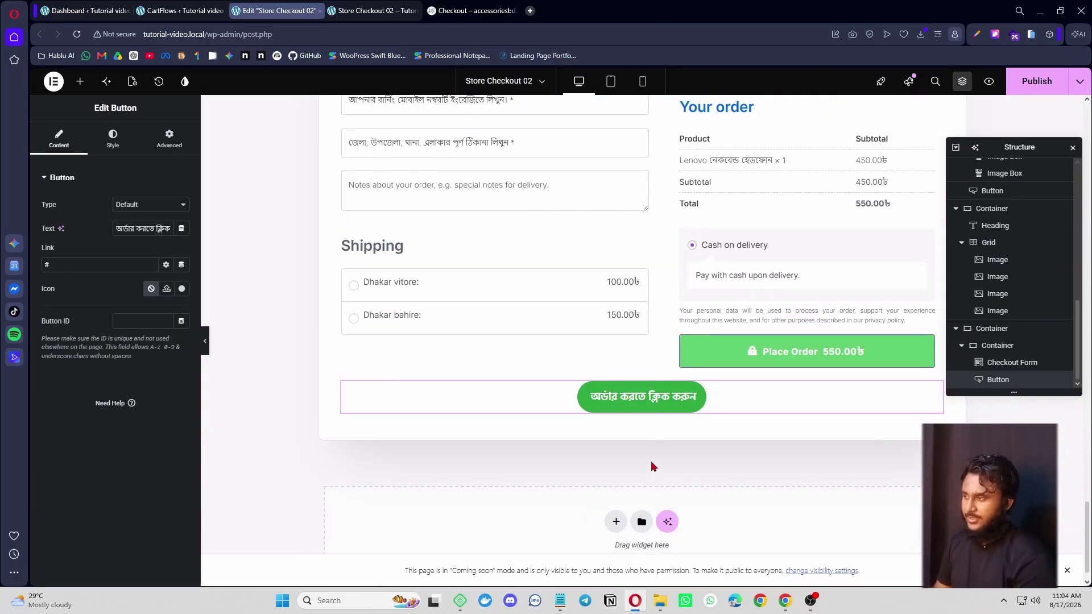
drag(648, 545, 597, 156)
scroll(664, 336, up, 3)
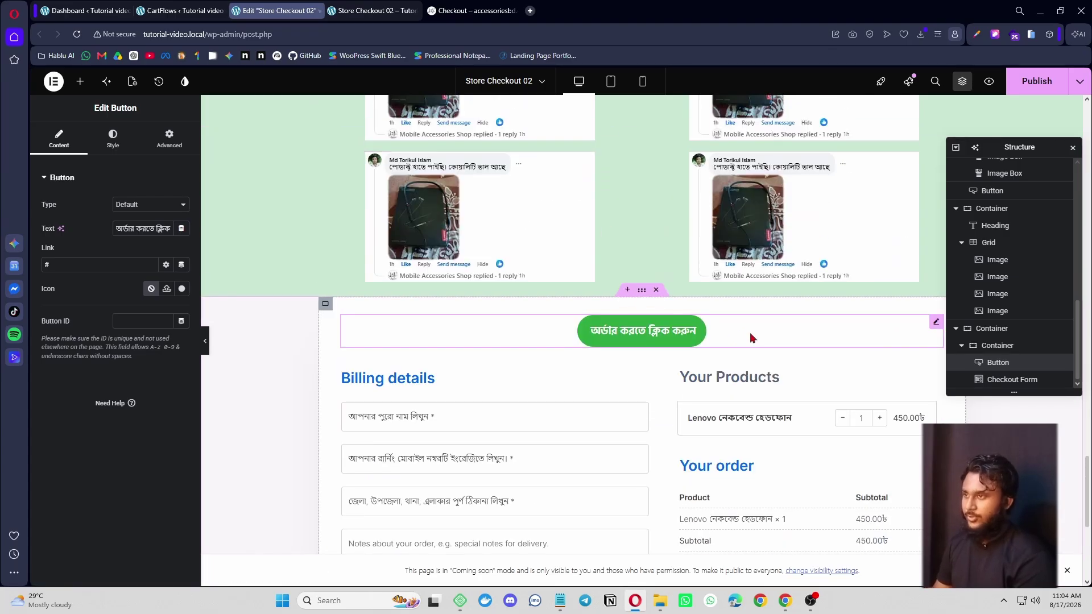
click(467, 11)
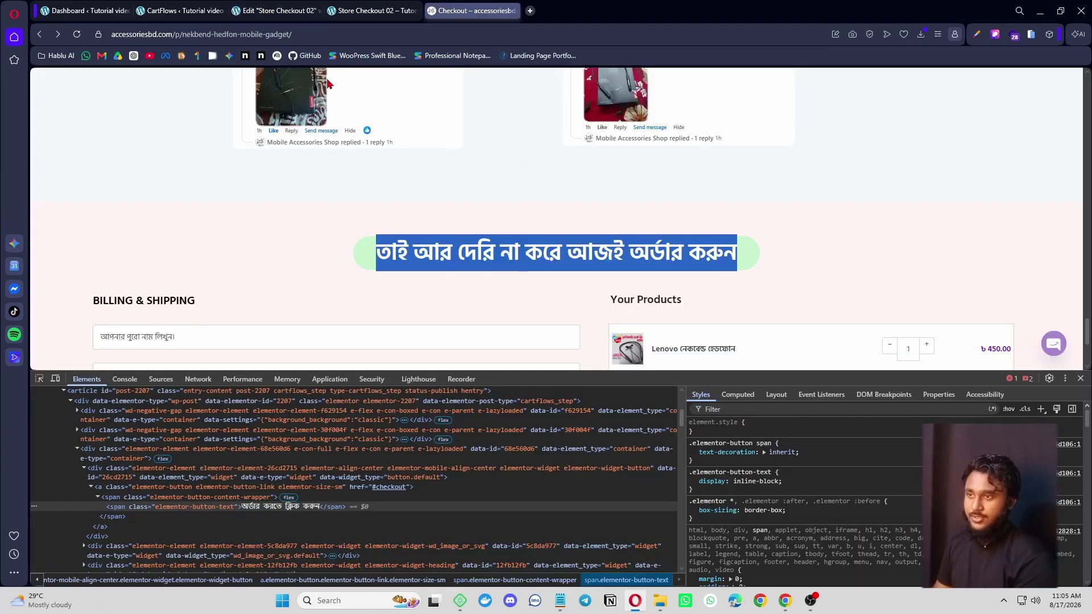
- Change the order button label to 'তাই আর দেরি না করে আজই অর্ডার করুন'
click(279, 11)
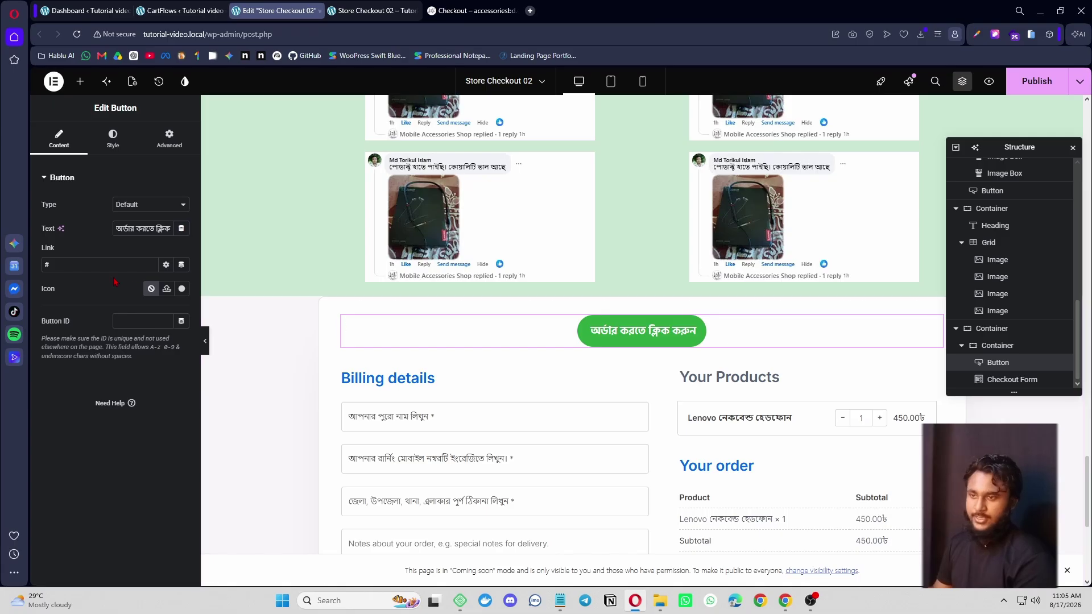
key(ctrl+v)
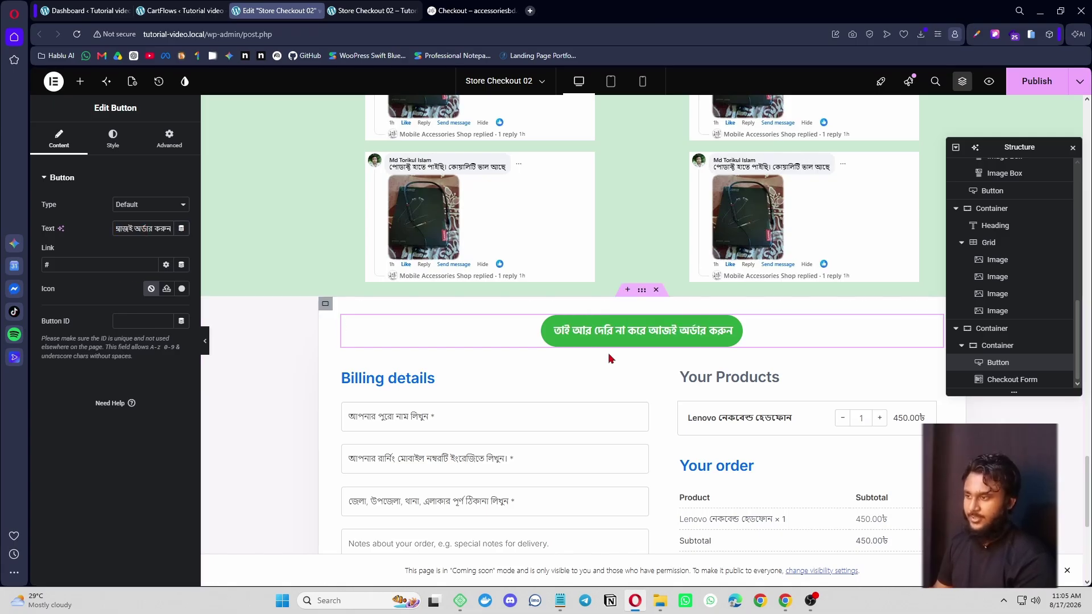
click(474, 10)
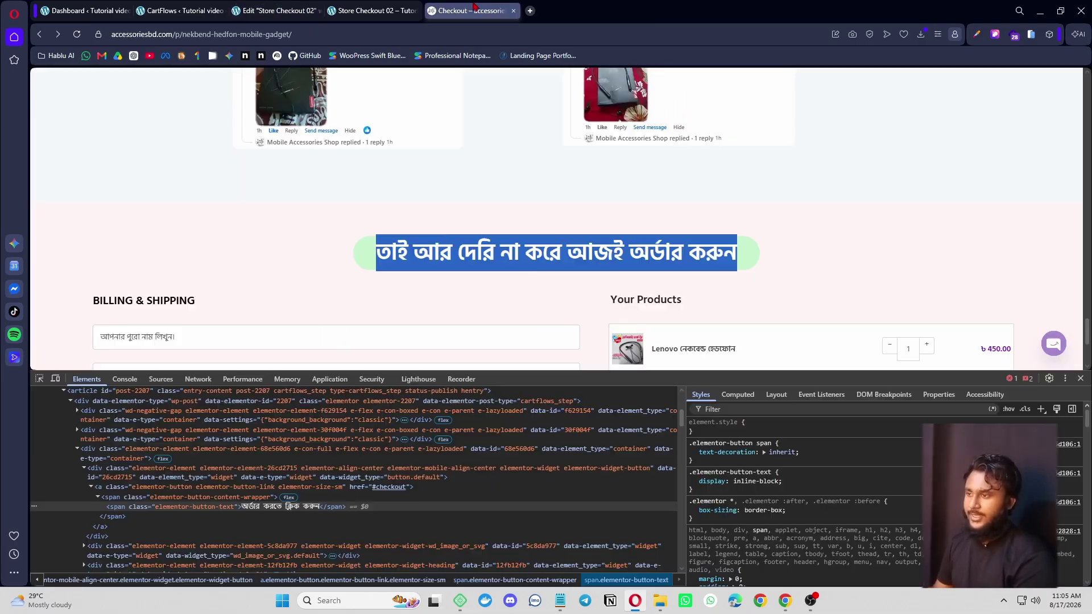
click(231, 8)
- Enlarge the order button's font size to 38 px, comparing with the live page
click(113, 136)
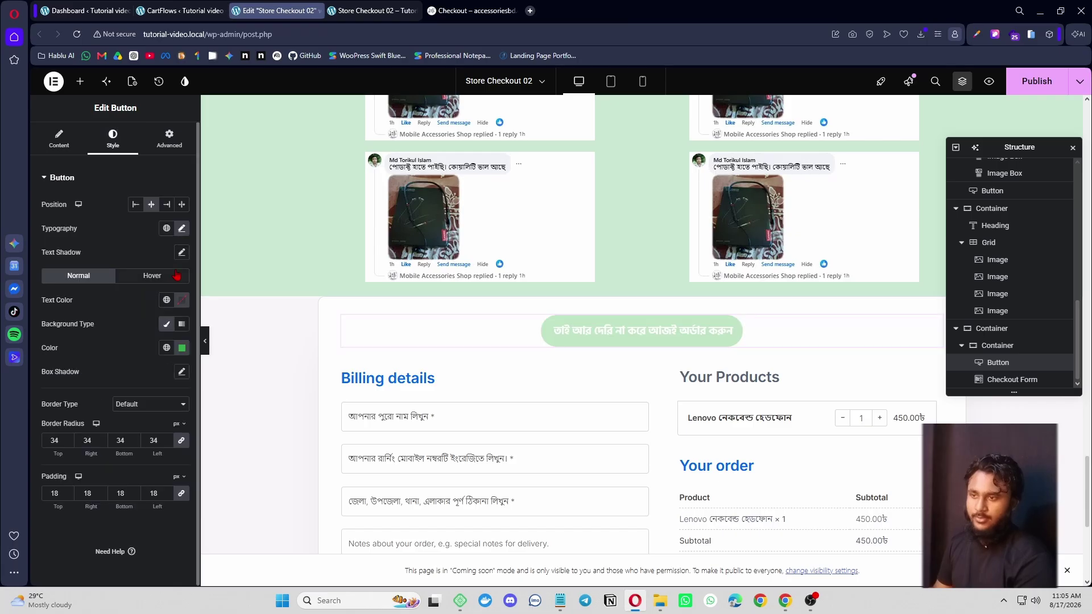
click(182, 228)
mouse_move(57, 317)
mouse_down()
mouse_move(76, 322)
mouse_move(67, 319)
mouse_up()
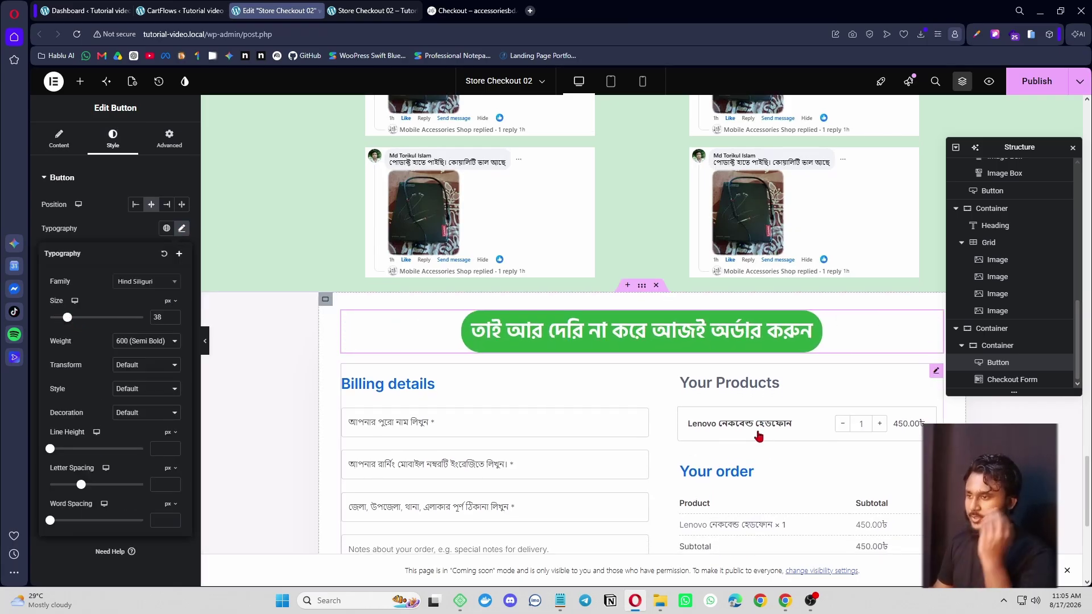
scroll(549, 401, down, 3)
scroll(549, 400, up, 3)
click(472, 10)
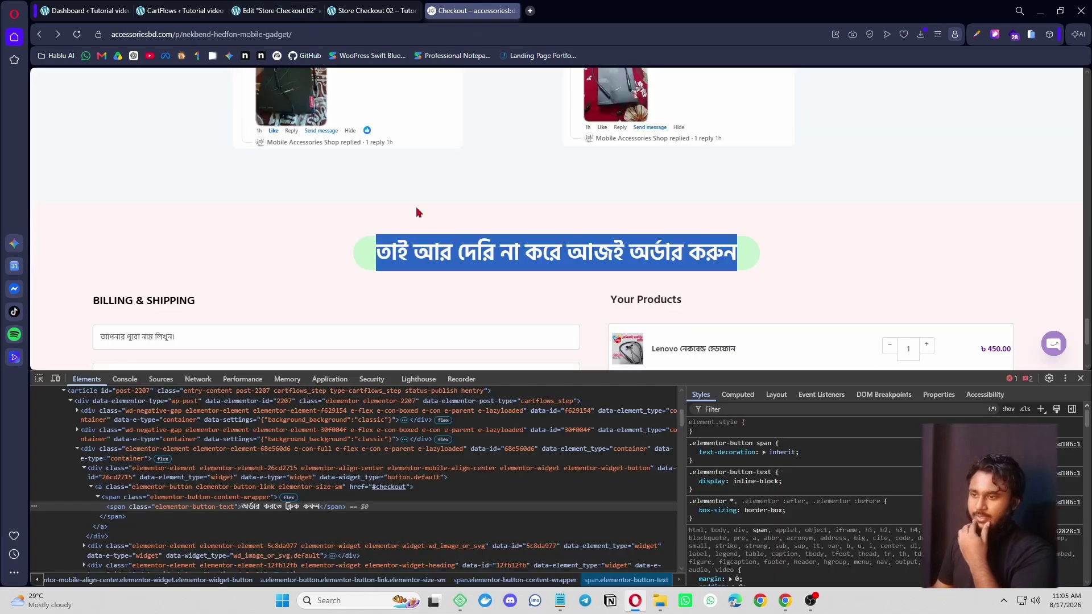
click(274, 10)
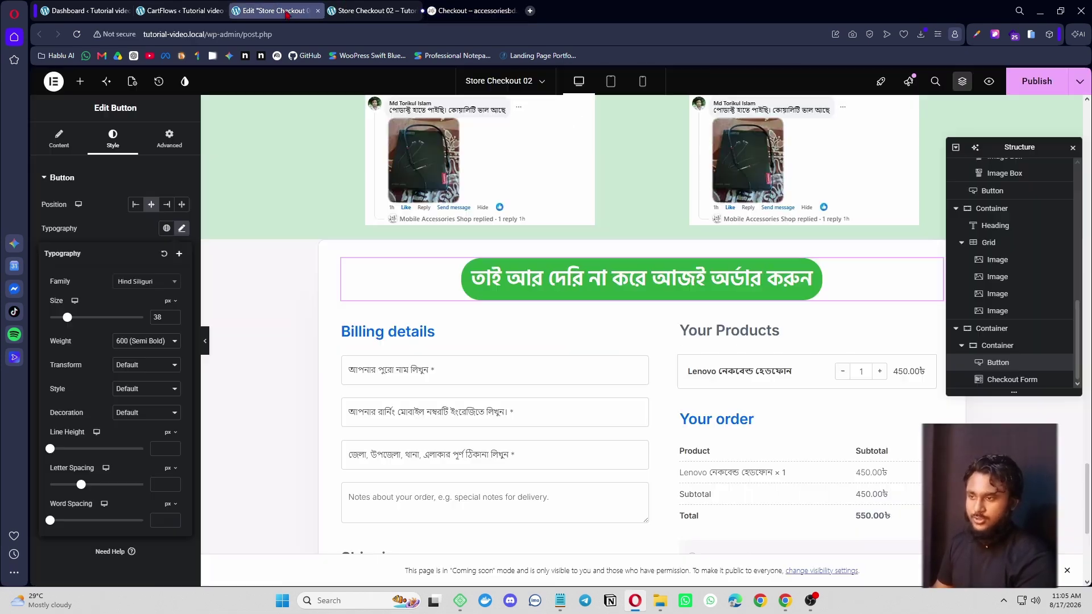
- Sample the reference page's pale pink #FFF4F5 and apply it as the checkout container background
click(458, 6)
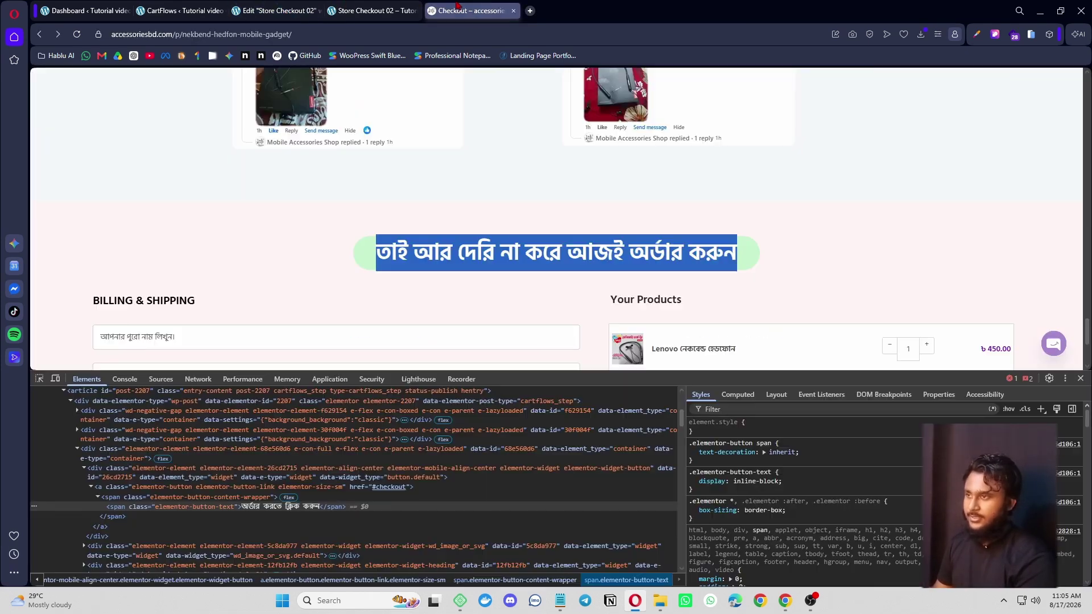
click(977, 36)
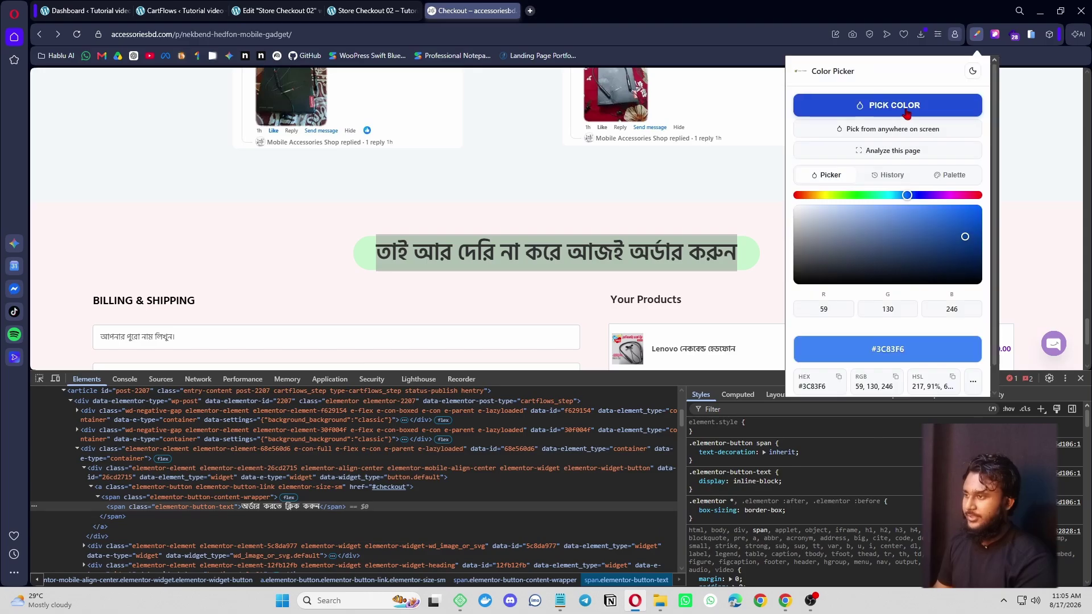
click(887, 105)
click(809, 240)
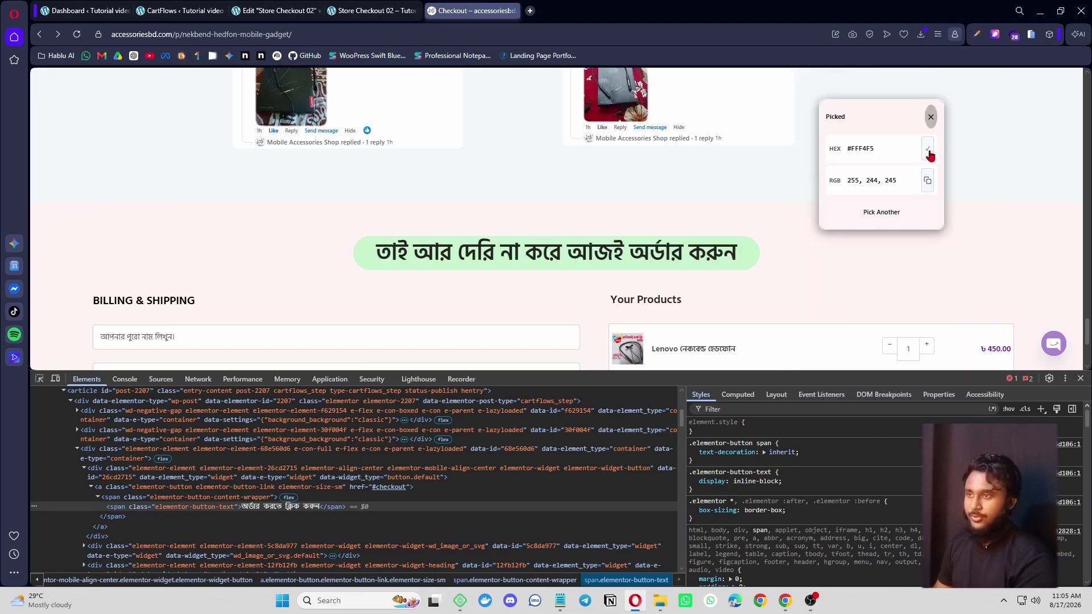
click(267, 7)
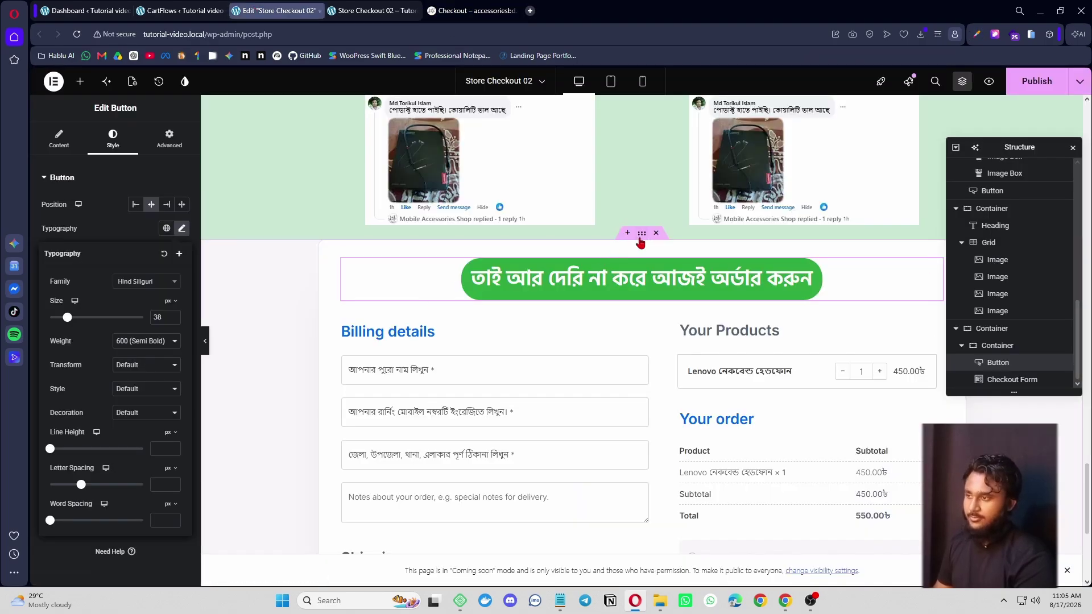
click(182, 252)
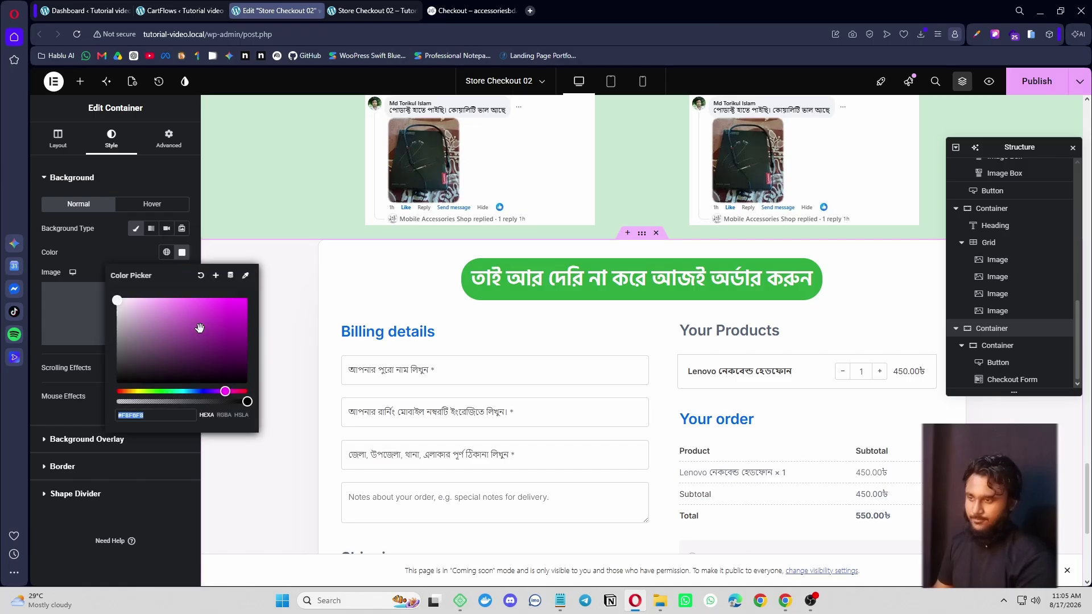
drag(237, 395, 244, 394)
- Clear the parent container's white background and preview the page
click(325, 250)
click(325, 247)
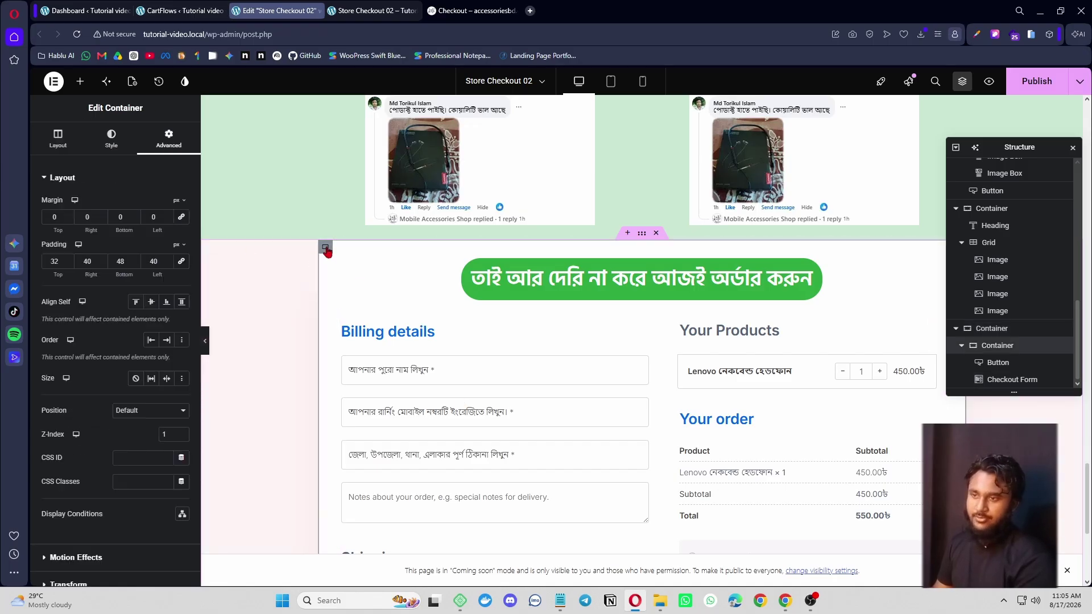
click(112, 138)
click(181, 254)
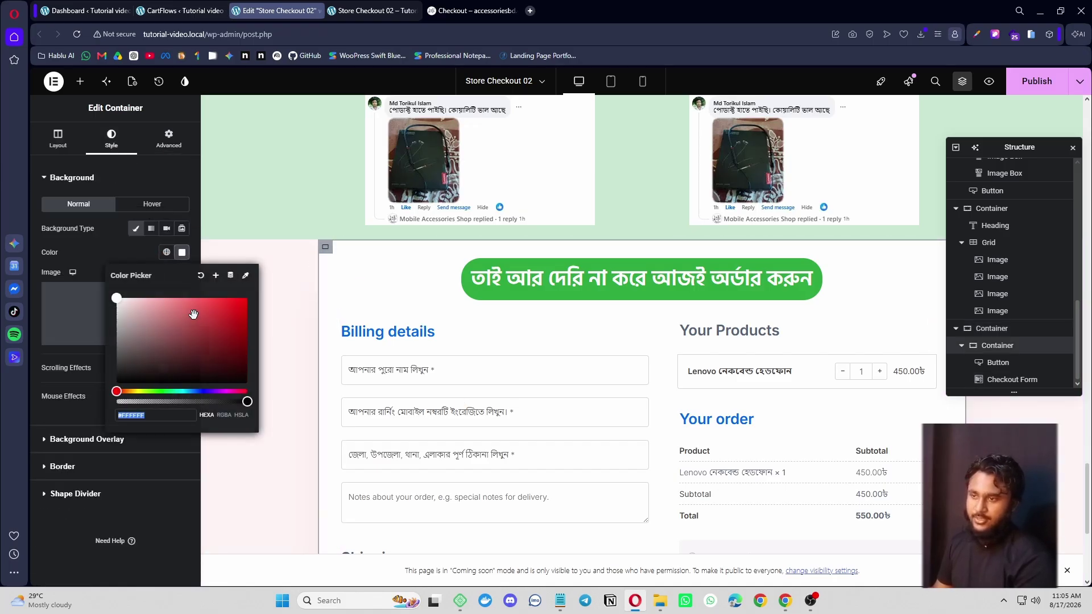
click(202, 278)
click(204, 342)
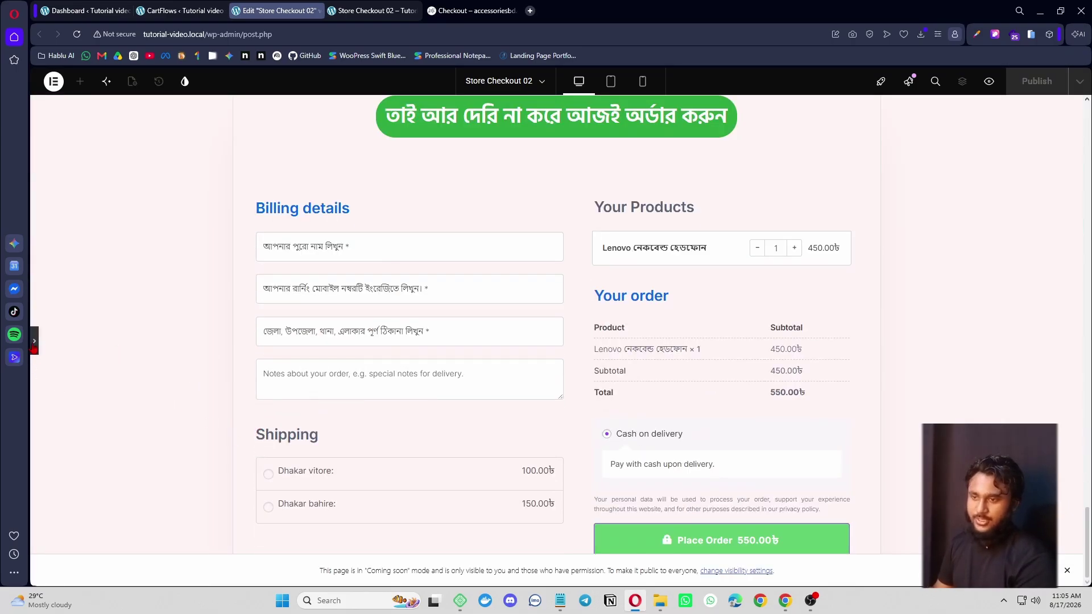
- Delete the checkout container's 12 px border radius, checking the result in preview
click(34, 341)
click(126, 467)
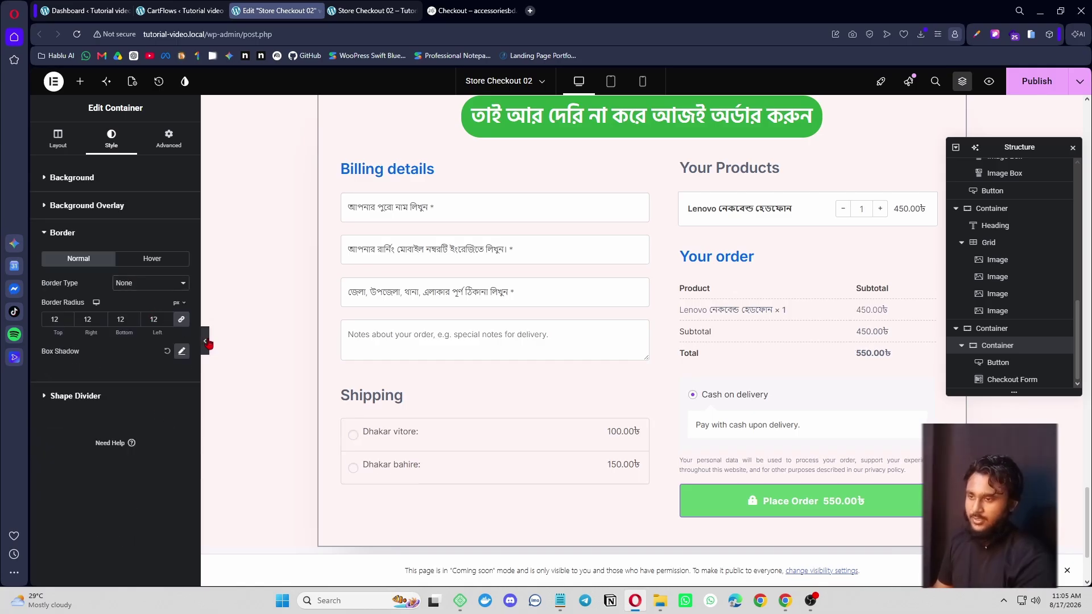
click(205, 341)
scroll(237, 385, up, 3)
scroll(237, 385, down, 3)
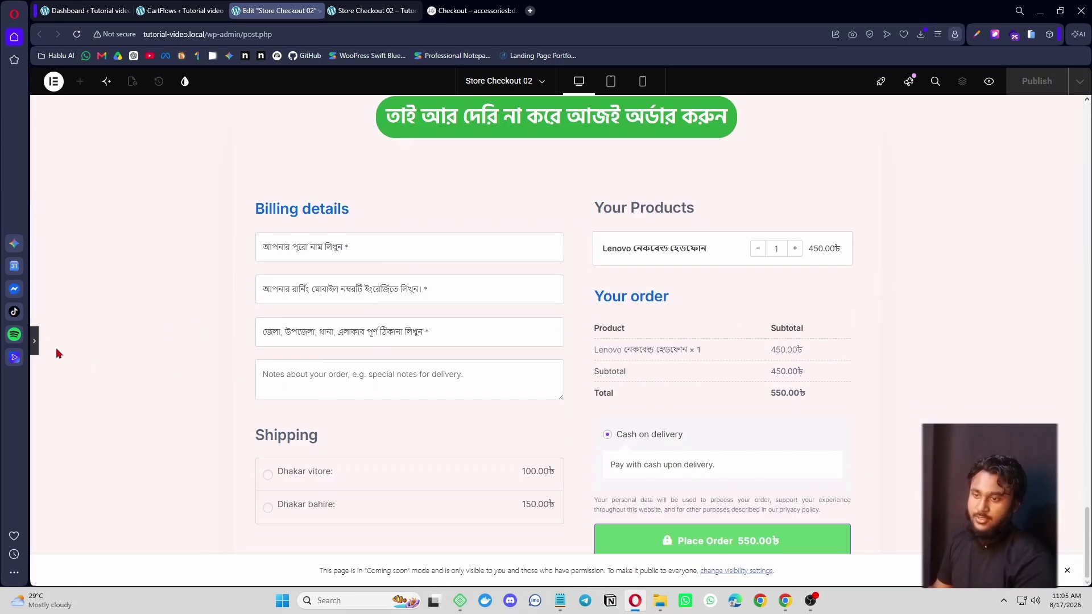
click(35, 342)
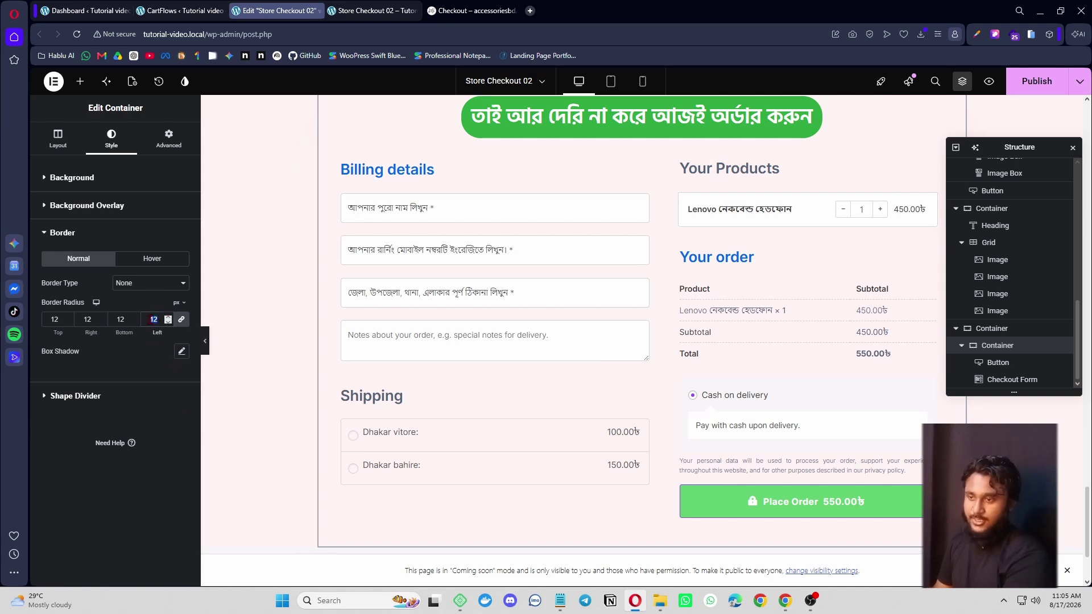
key(BackSpace)
click(205, 344)
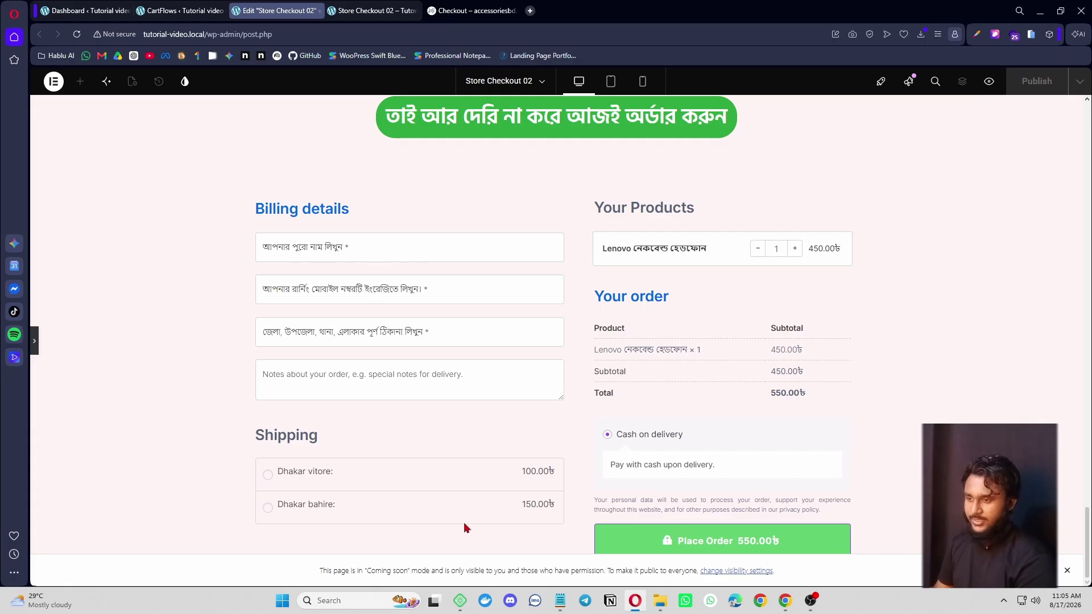
click(35, 340)
- Publish the page and scroll the live Store Checkout 02 page down to the checkout form
click(1037, 87)
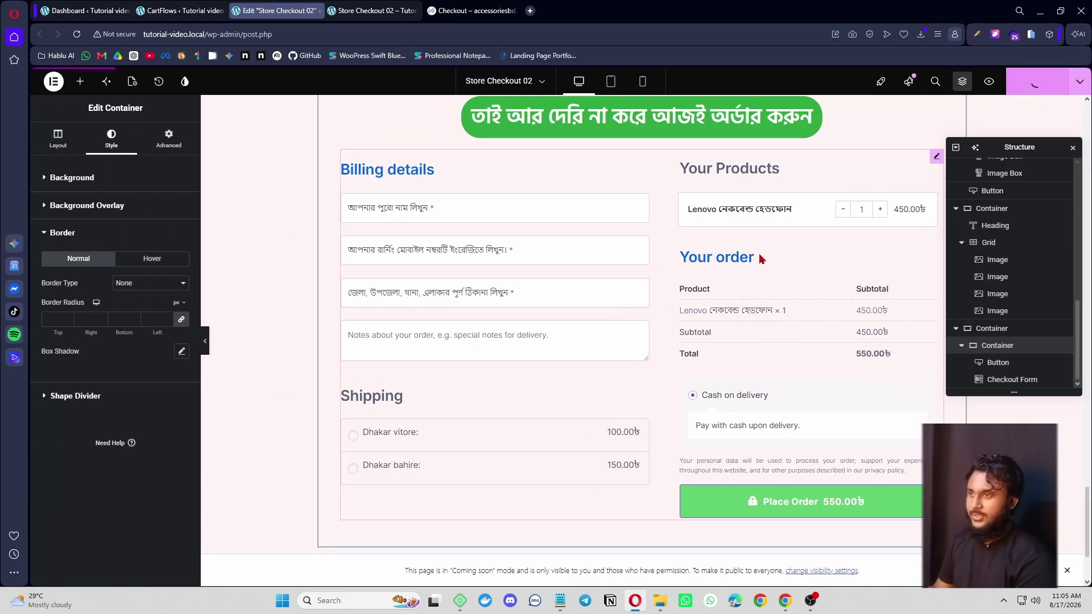
click(372, 11)
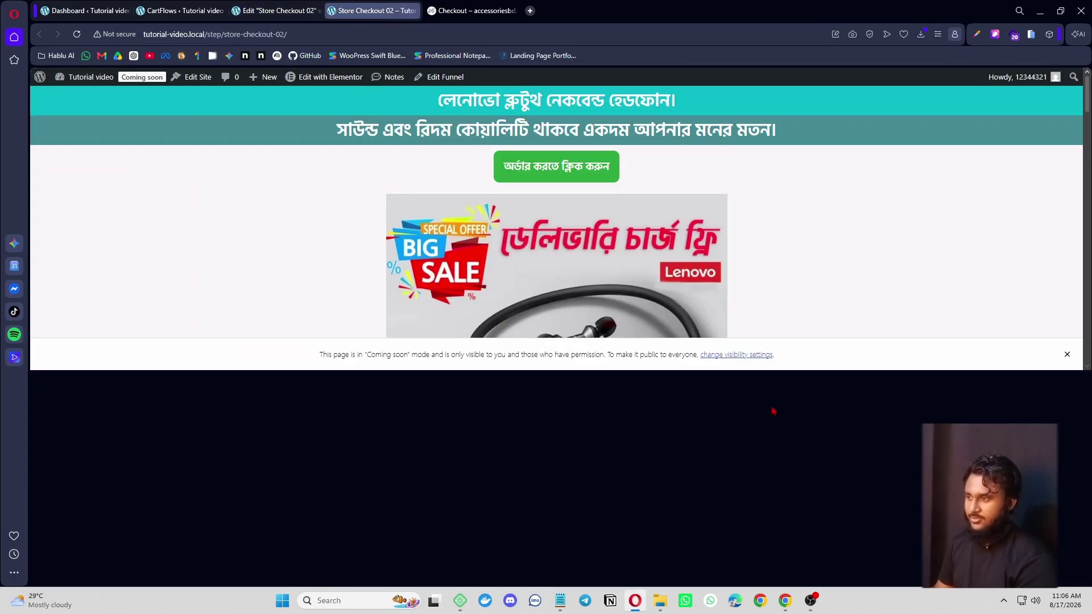
scroll(519, 410, down, 5)
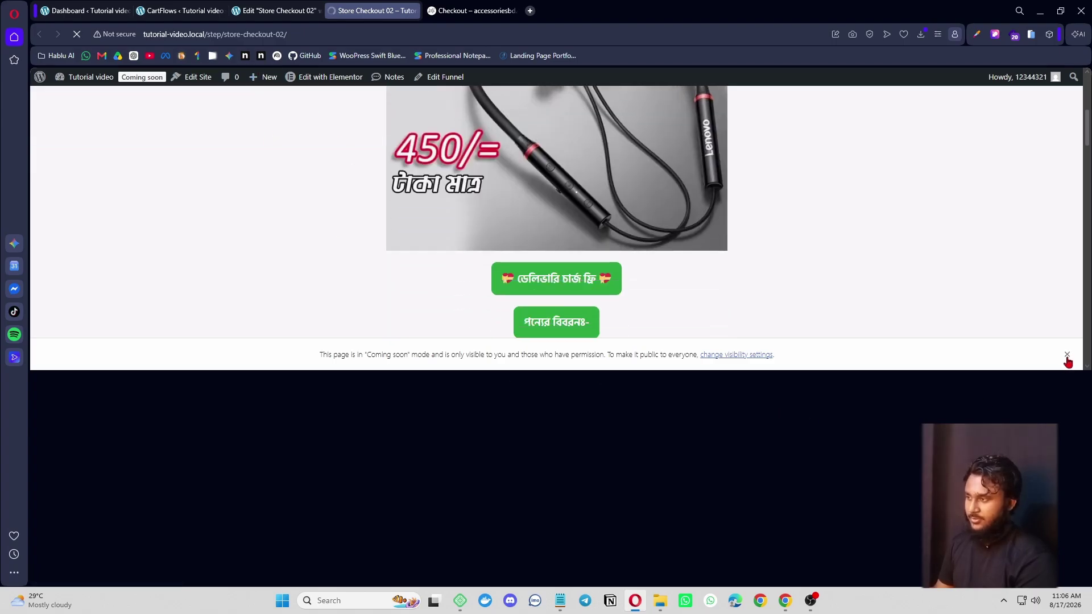
scroll(737, 303, up, 5)
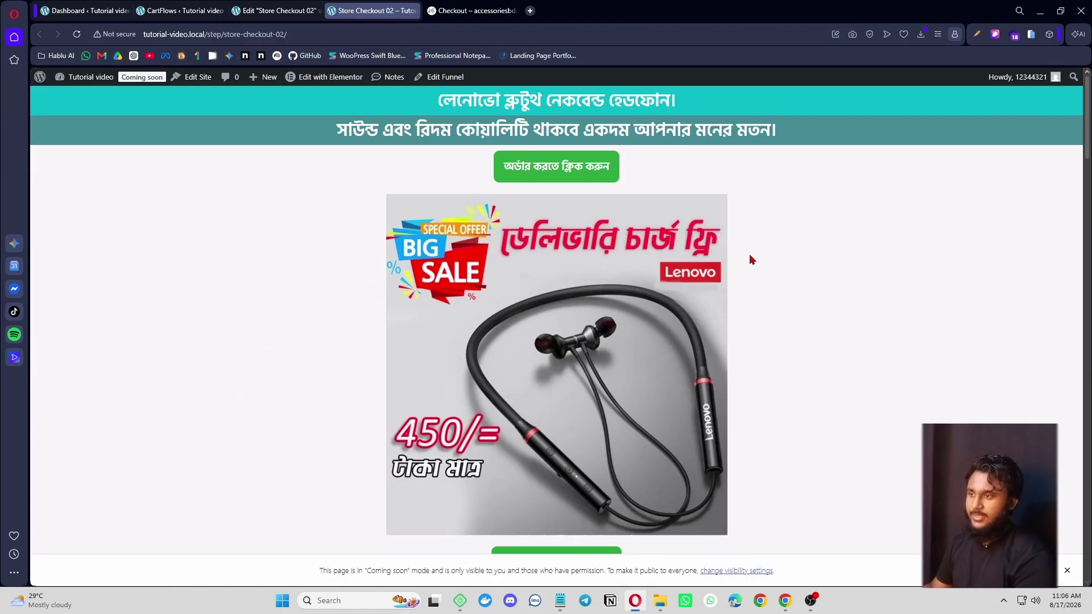
scroll(586, 188, down, 10)
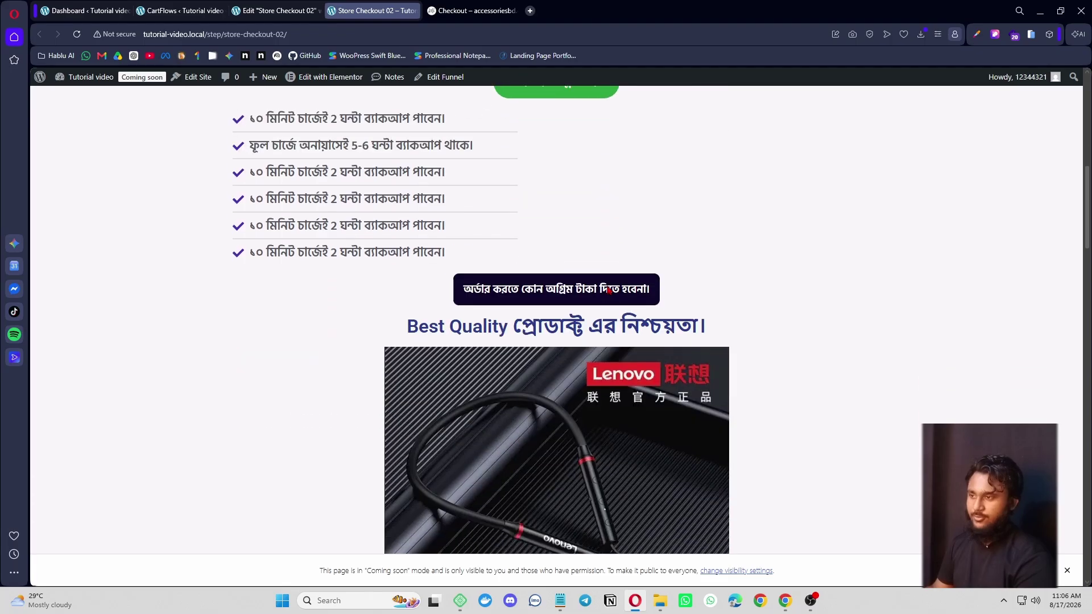
scroll(742, 331, down, 9)
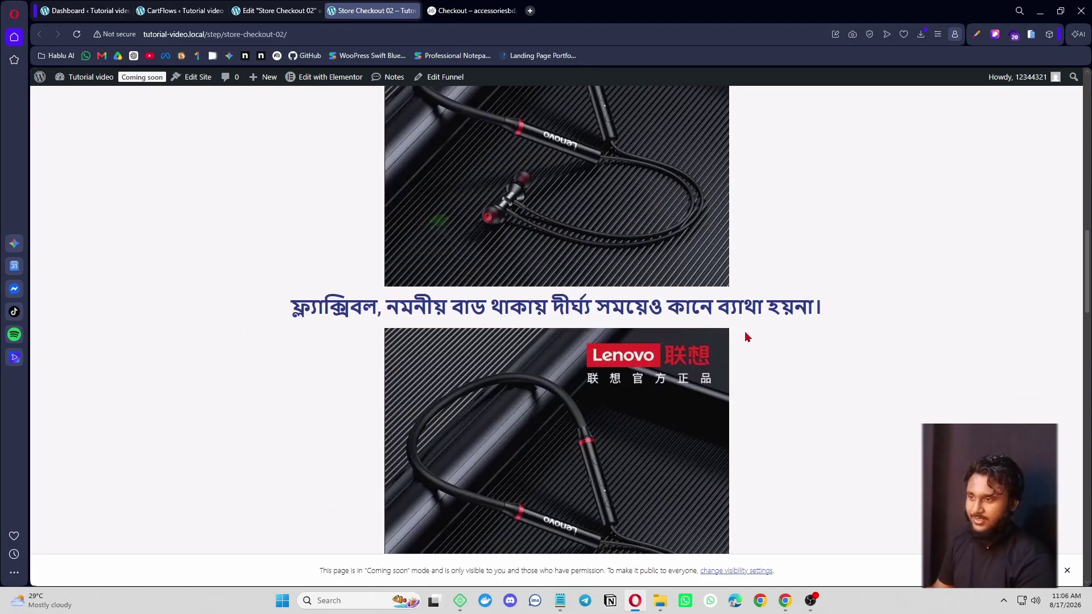
scroll(747, 336, down, 12)
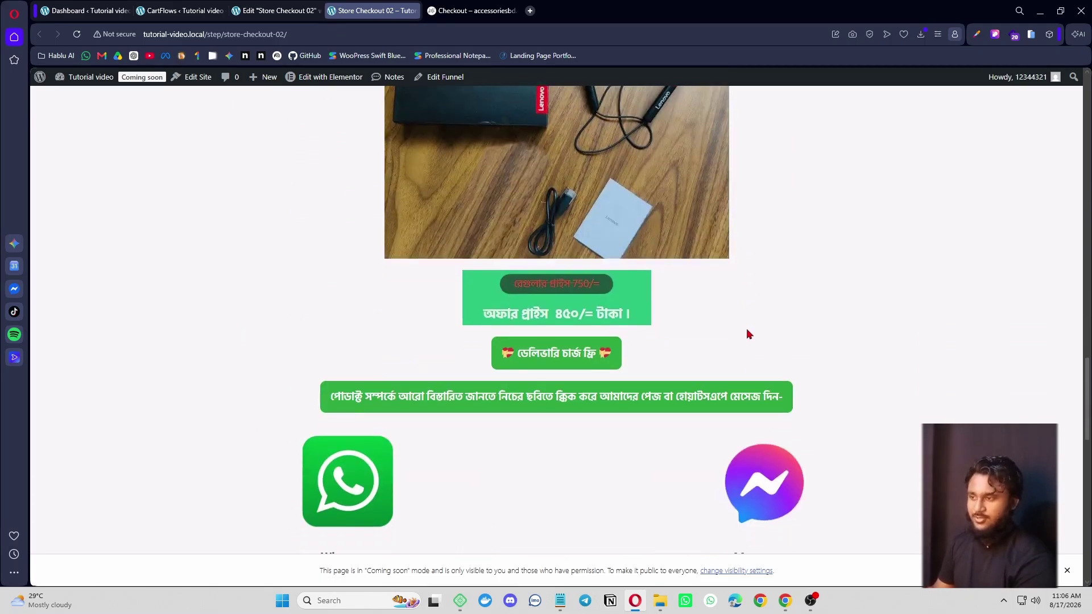
scroll(630, 396, down, 12)
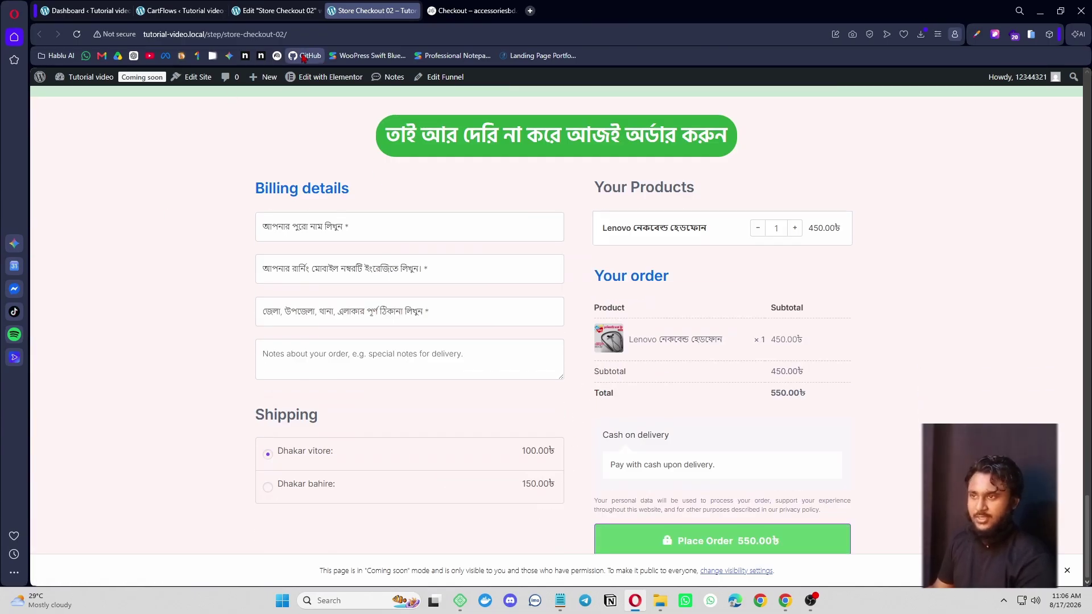
- Check the page's full web address and scroll back to the top
click(308, 35)
click(581, 204)
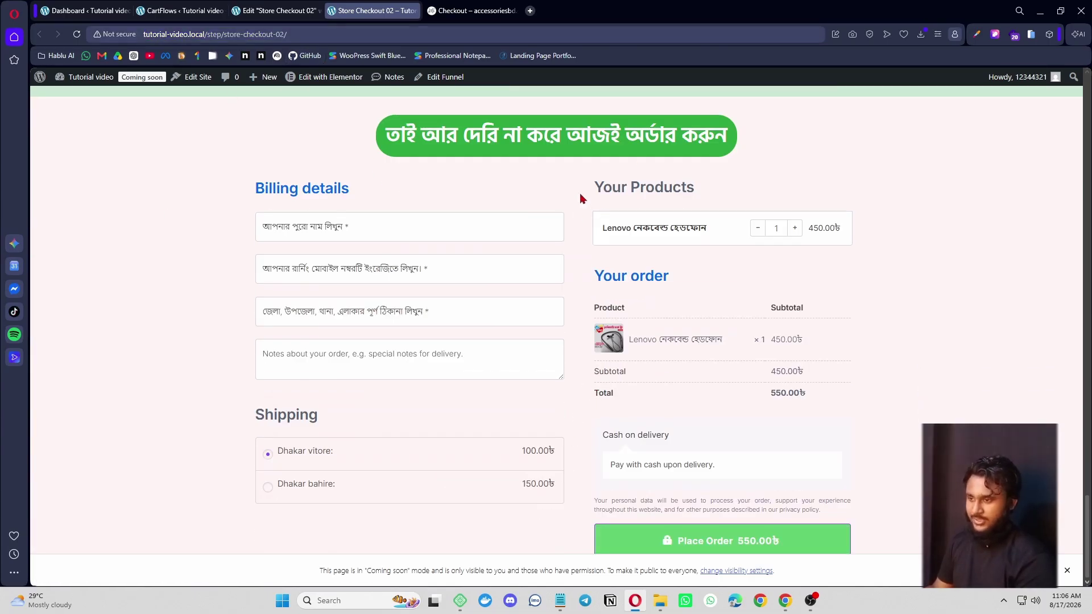
scroll(572, 385, up, 10)
scroll(569, 388, up, 15)
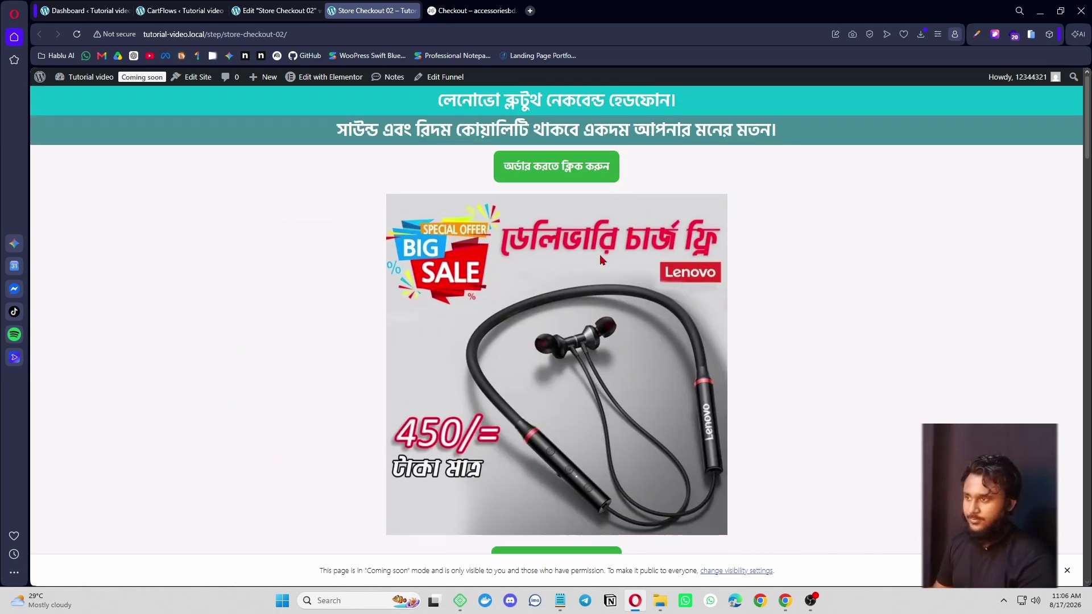
- Load the ttpixel site in a new tab and go to its Landing Page Plan page
click(530, 11)
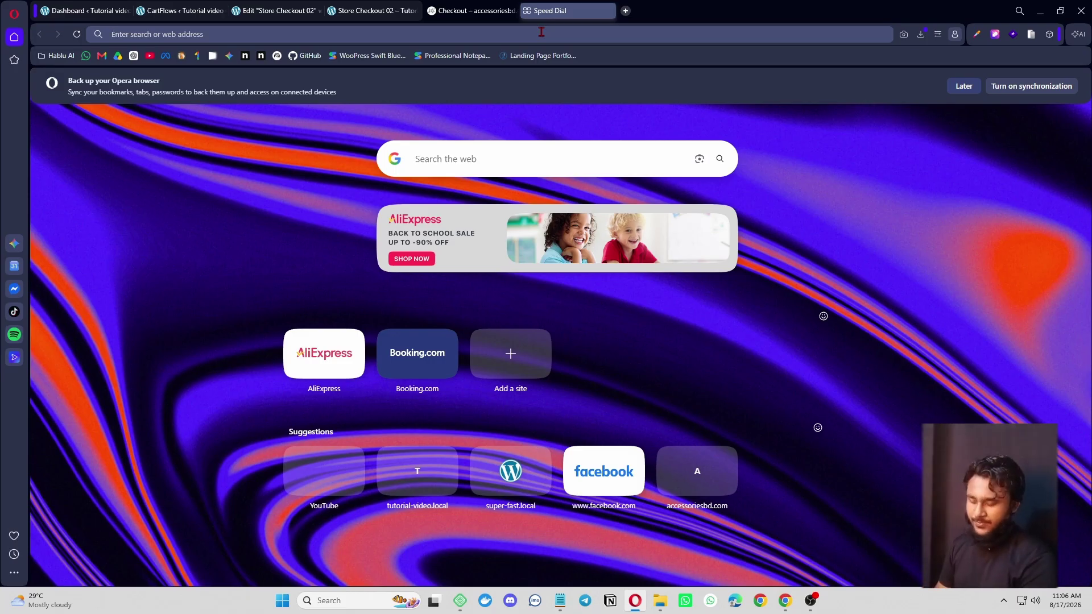
click(540, 34)
text(ttpixel.shop)
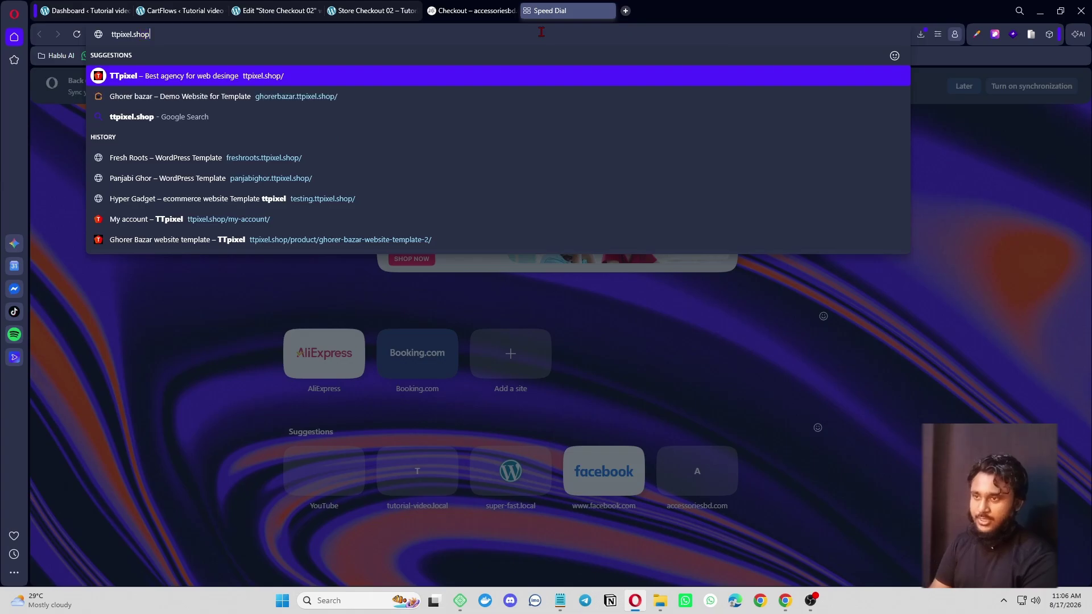
key(Return)
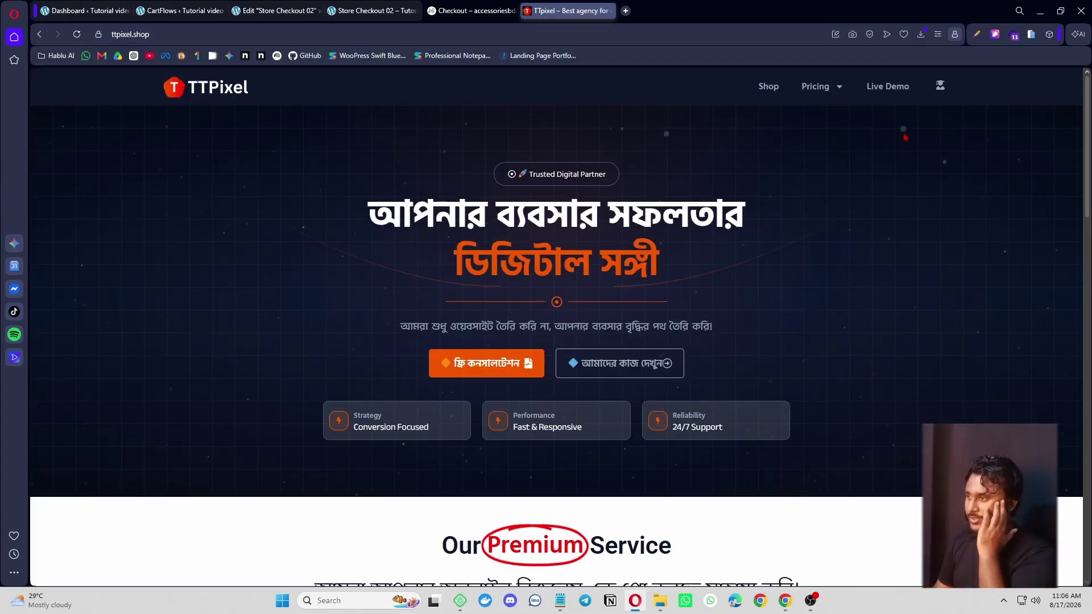
mouse_move(819, 91)
click(843, 124)
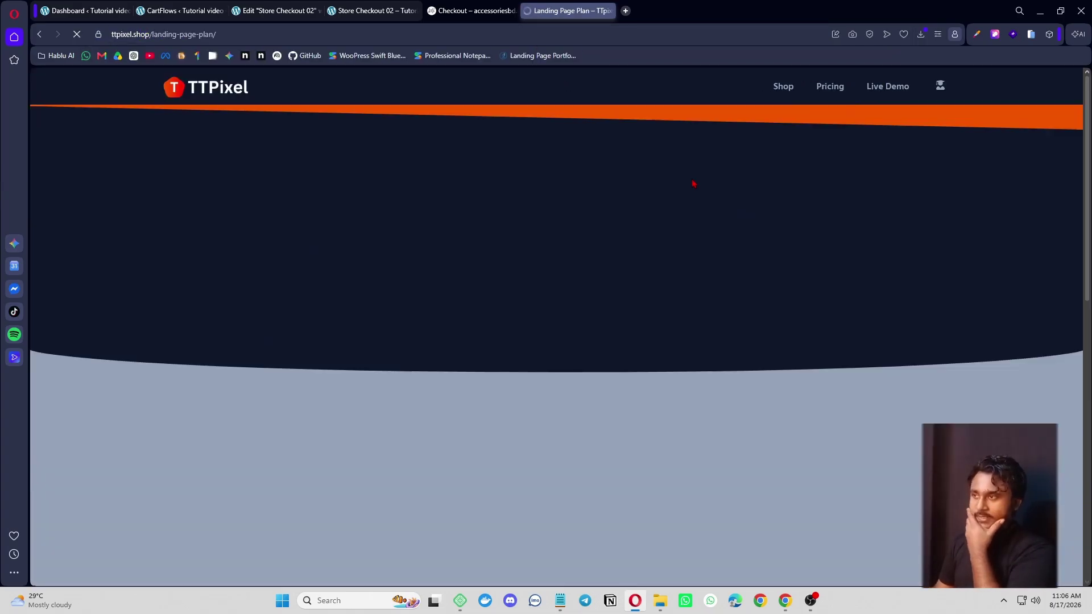
- Highlight the Starter Plan features, from 1 Premium Landing Page to Whatsapp Floating Chat
scroll(398, 230, down, 4)
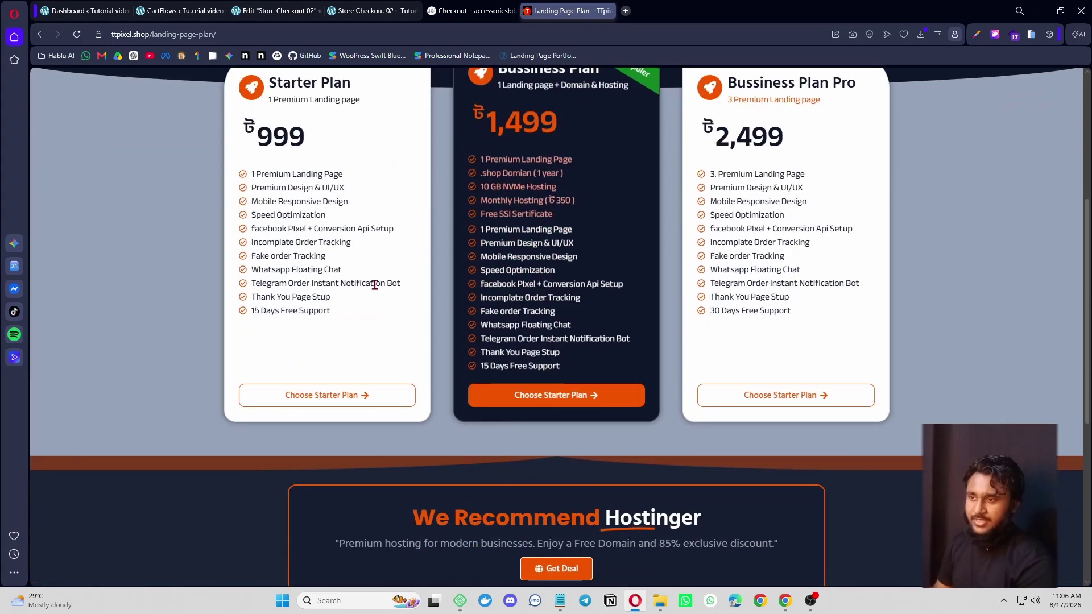
drag(247, 175, 316, 176)
click(334, 268)
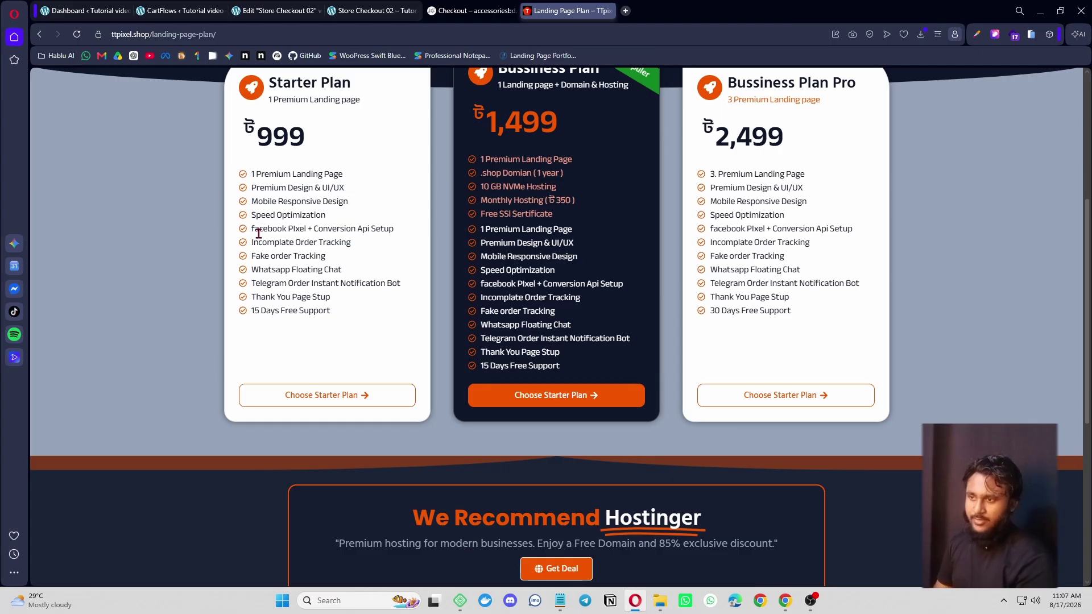
drag(256, 230, 393, 229)
click(385, 249)
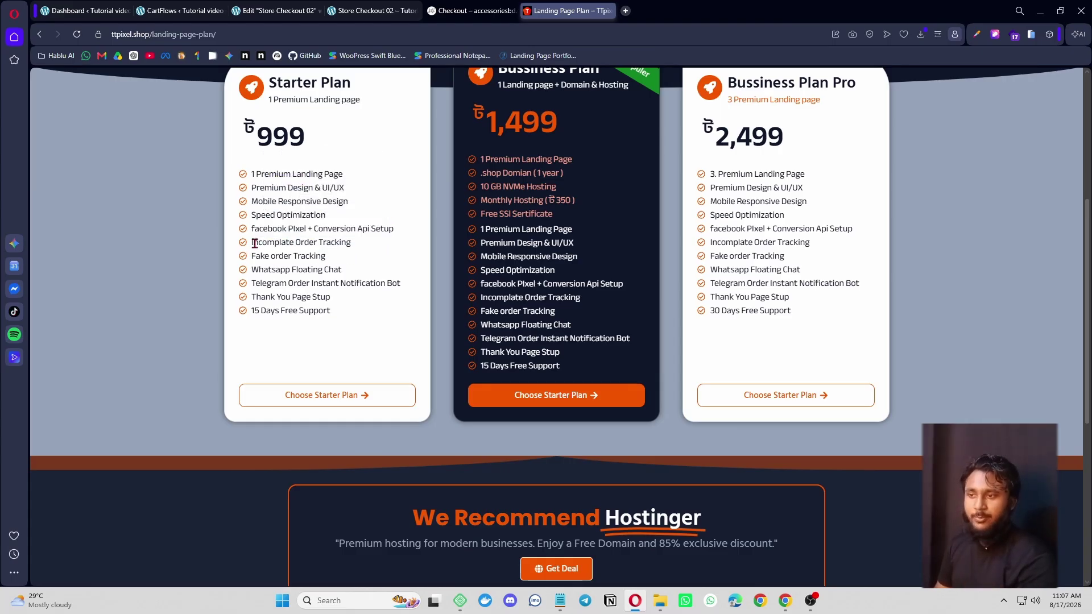
drag(254, 243, 350, 243)
click(372, 275)
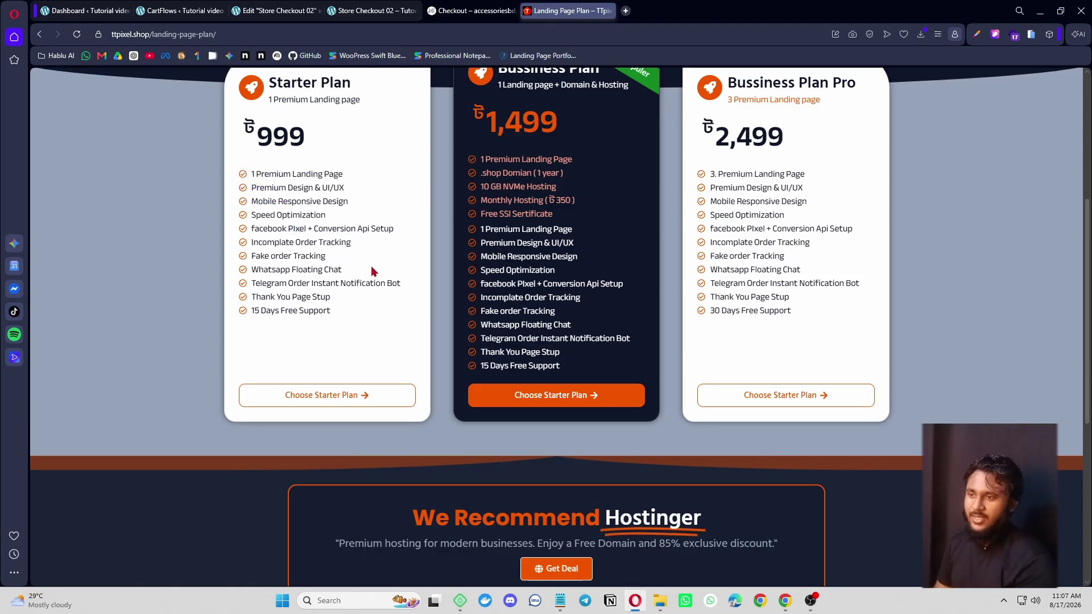
drag(252, 256, 347, 257)
click(363, 263)
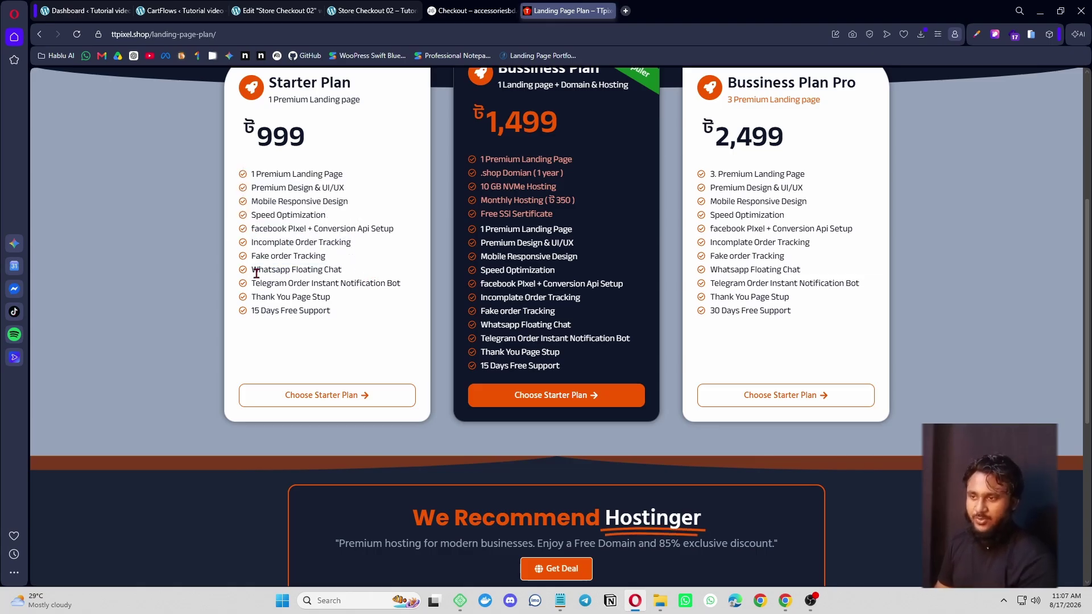
drag(255, 270, 369, 279)
click(369, 279)
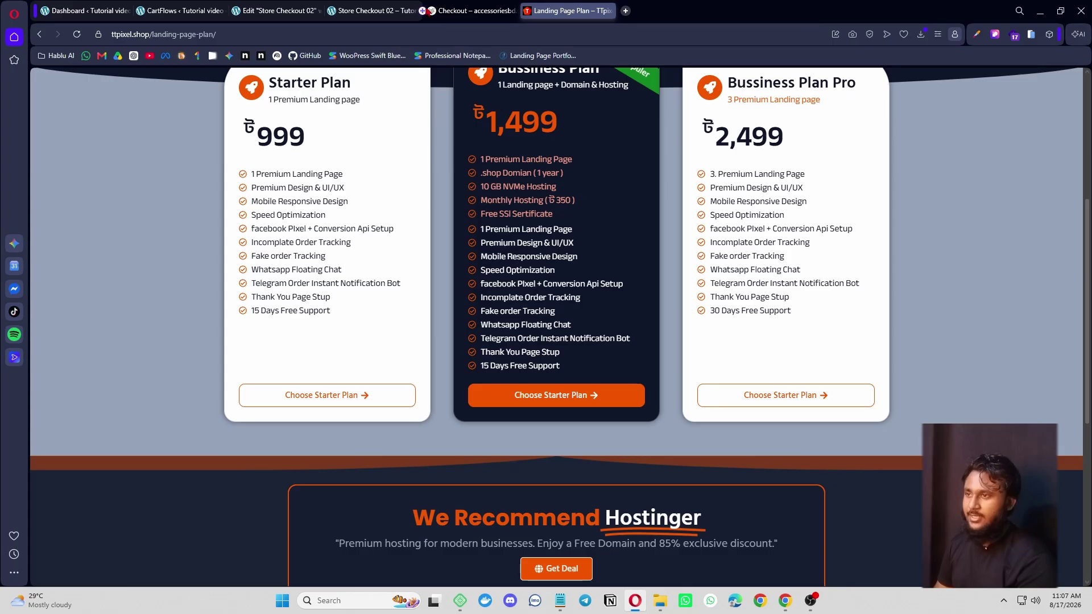
- Close DevTools and the colour popup on the reference checkout, ending on Store Checkout 02
click(383, 12)
scroll(874, 422, down, 4)
click(488, 8)
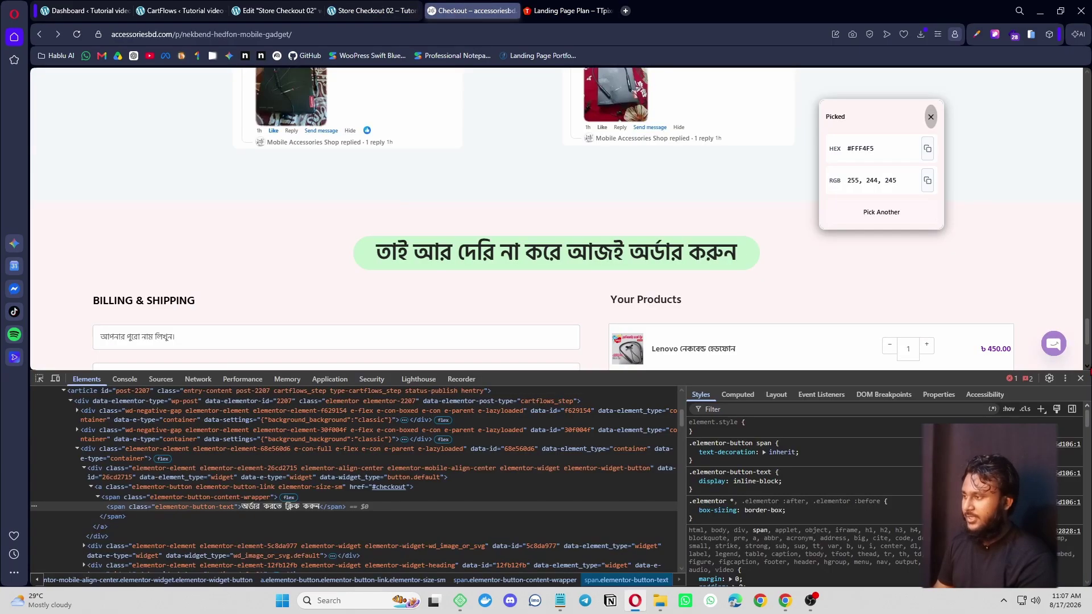
scroll(560, 219, up, 4)
key(F12)
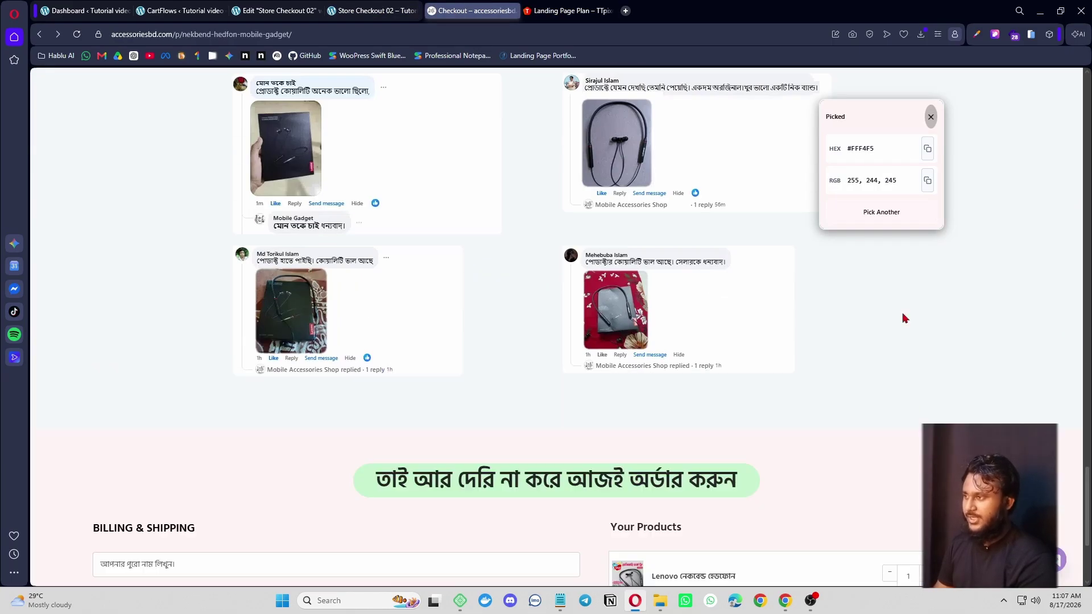
click(931, 117)
scroll(557, 327, up, 15)
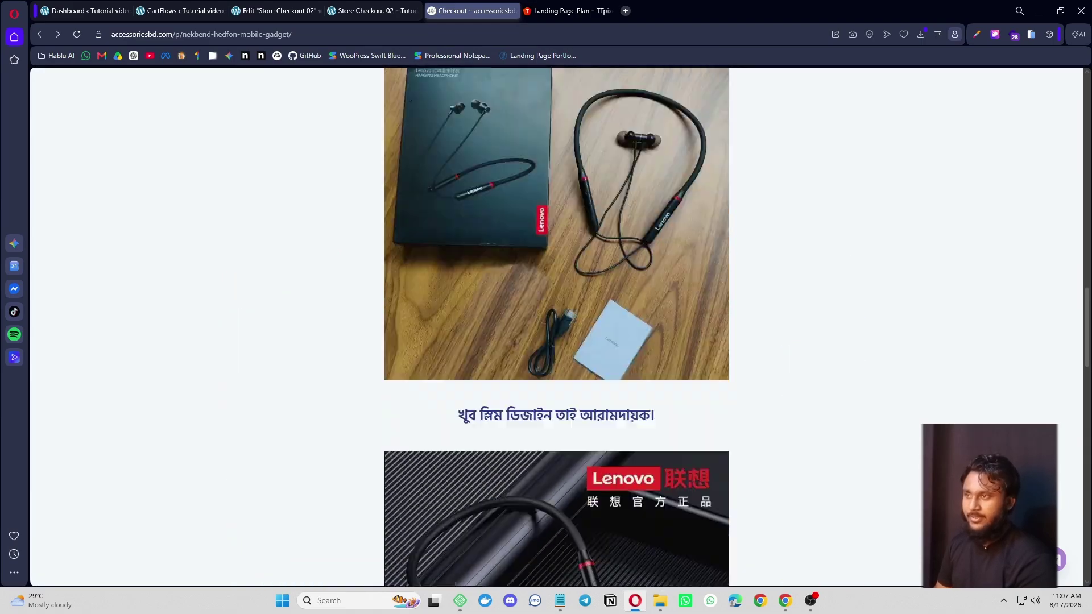
scroll(557, 327, up, 3)
click(580, 9)
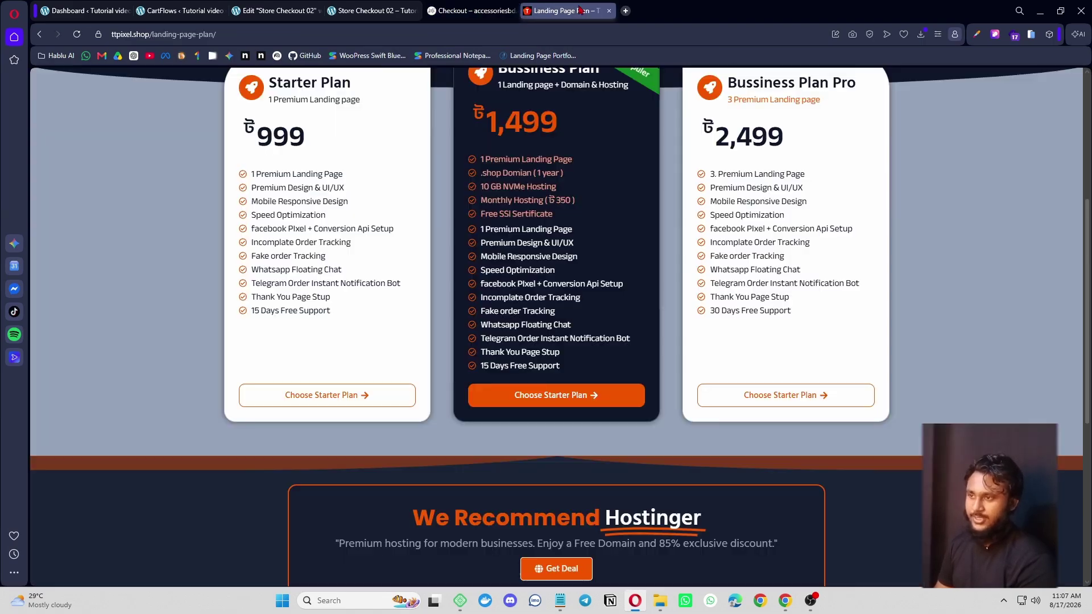
click(373, 10)
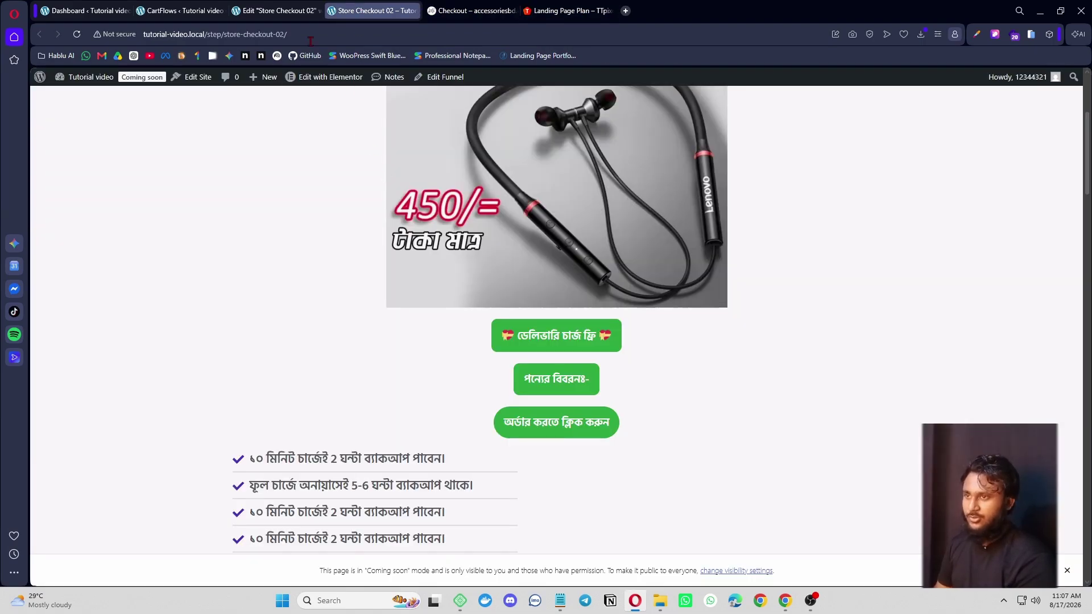
- Move through the editor and accessoriesbd tabs back to the ৳999 Starter Plan card
click(272, 11)
click(479, 8)
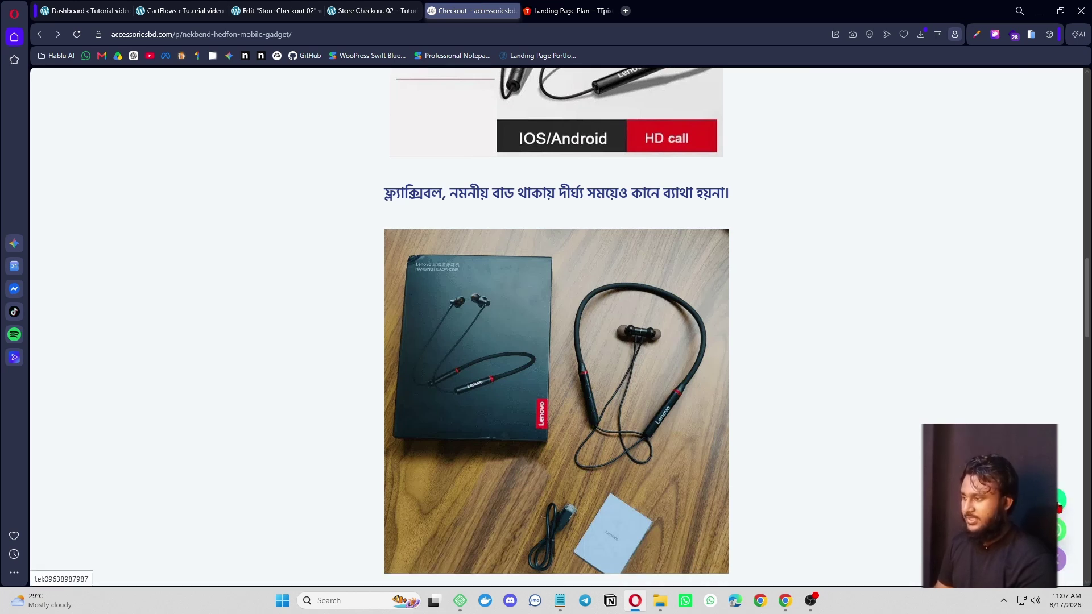
click(569, 10)
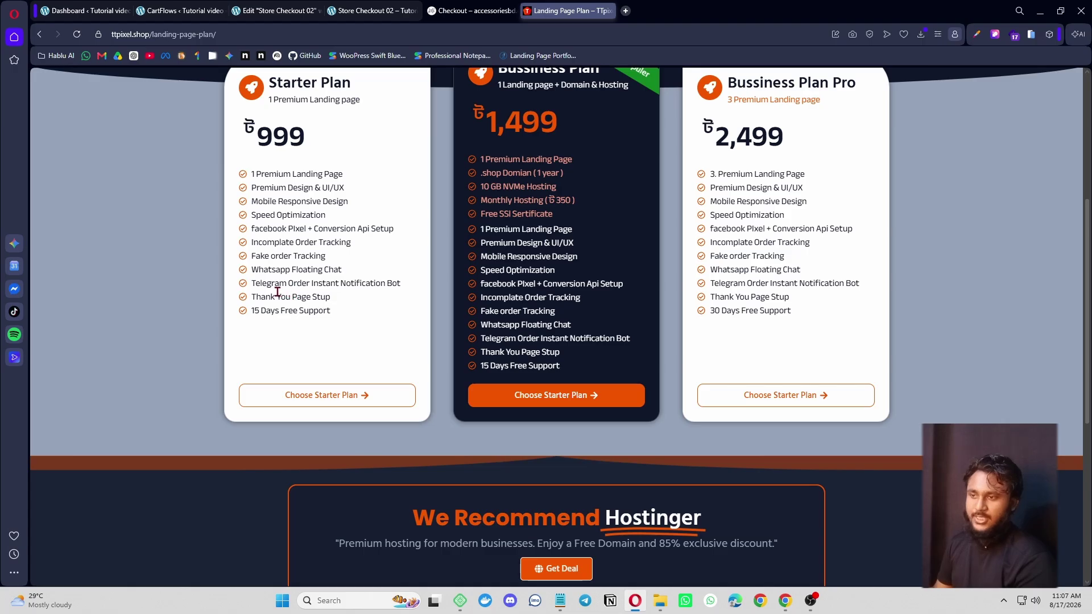
- Highlight the Telegram Order Instant Notification Bot feature and the word Notification
drag(254, 283, 405, 275)
click(364, 312)
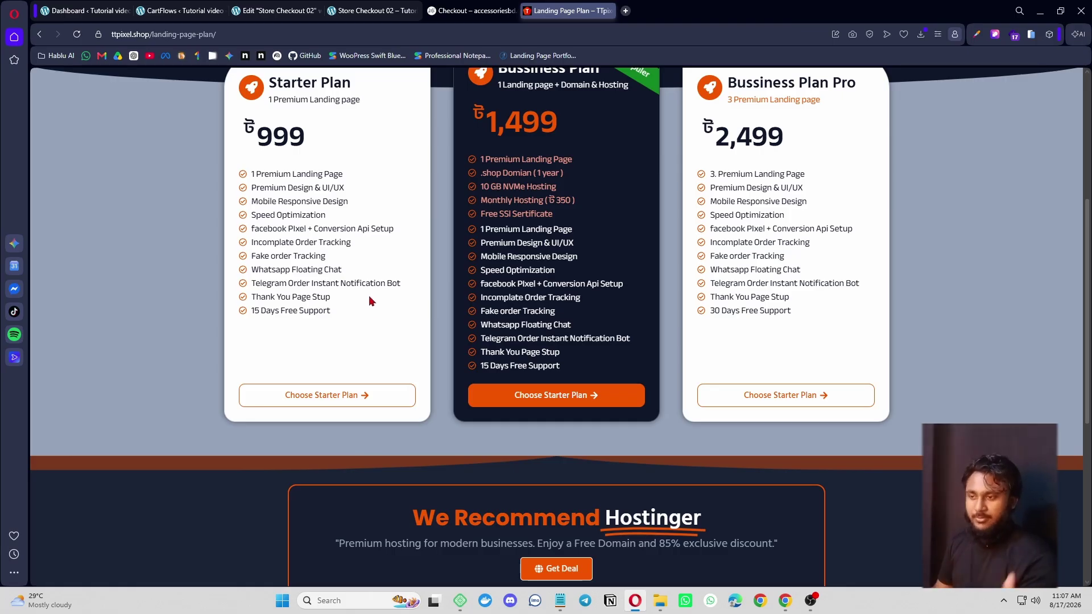
double_click(353, 283)
click(377, 331)
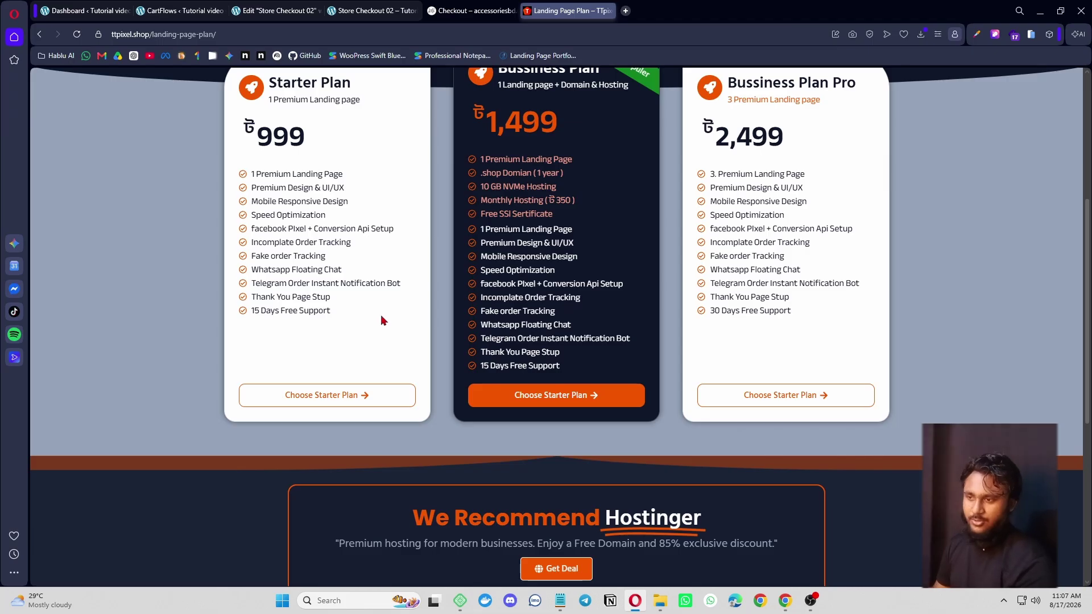
- Highlight the Starter Plan features from Premium Design to Thank You Page Setup, then open a blank tab
drag(253, 299, 245, 217)
click(278, 318)
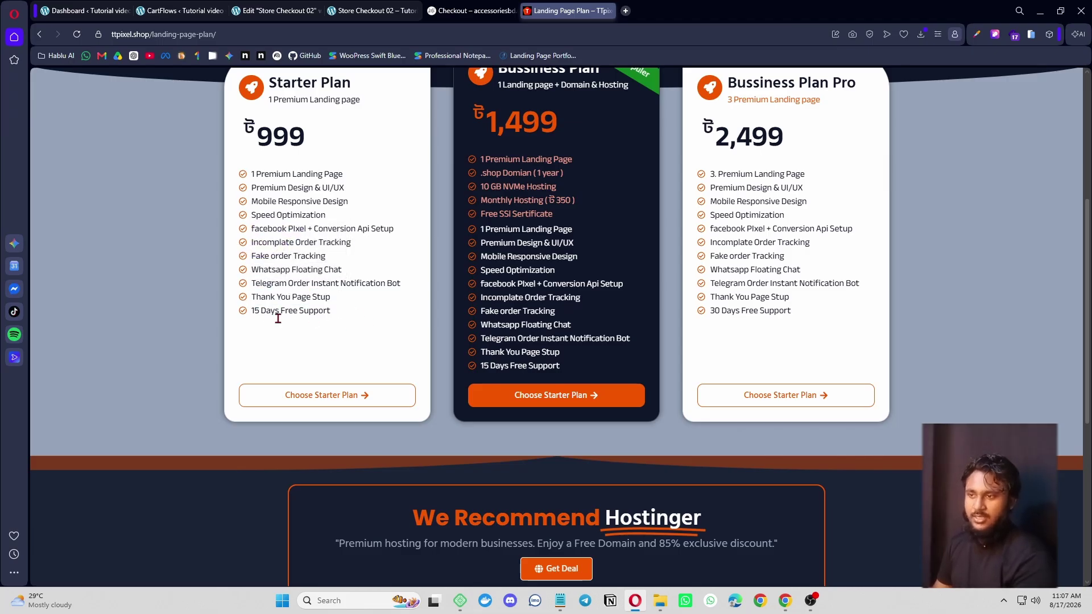
drag(333, 299, 251, 188)
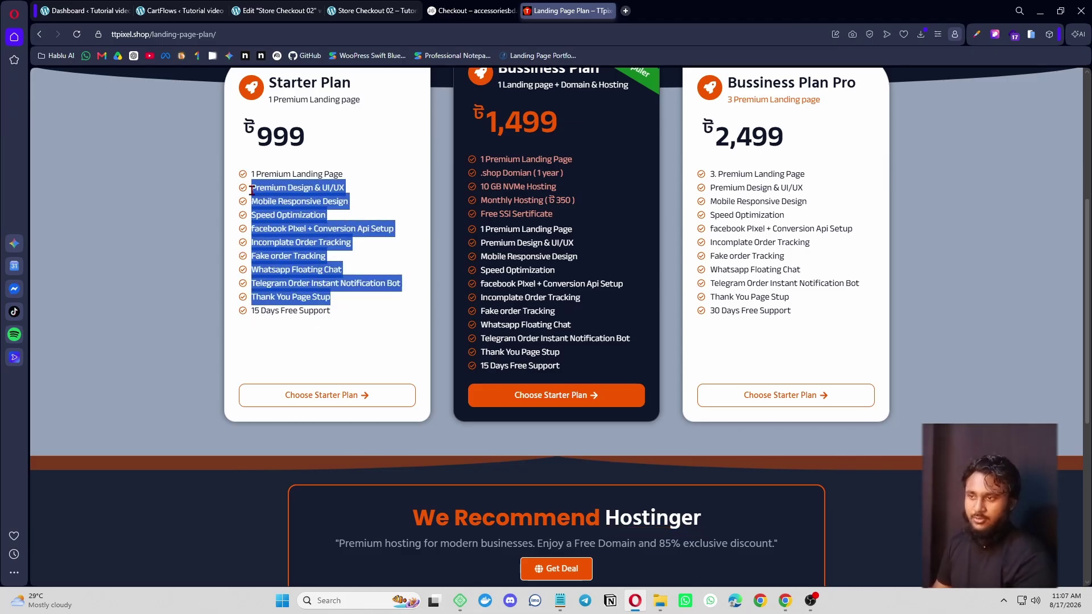
click(373, 294)
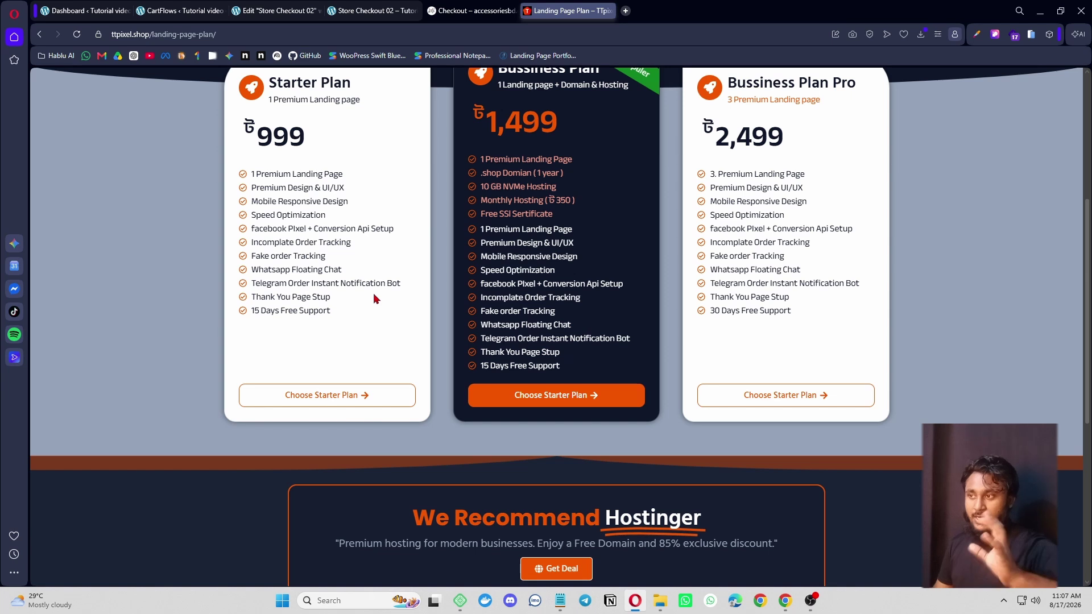
scroll(373, 299, up, 2)
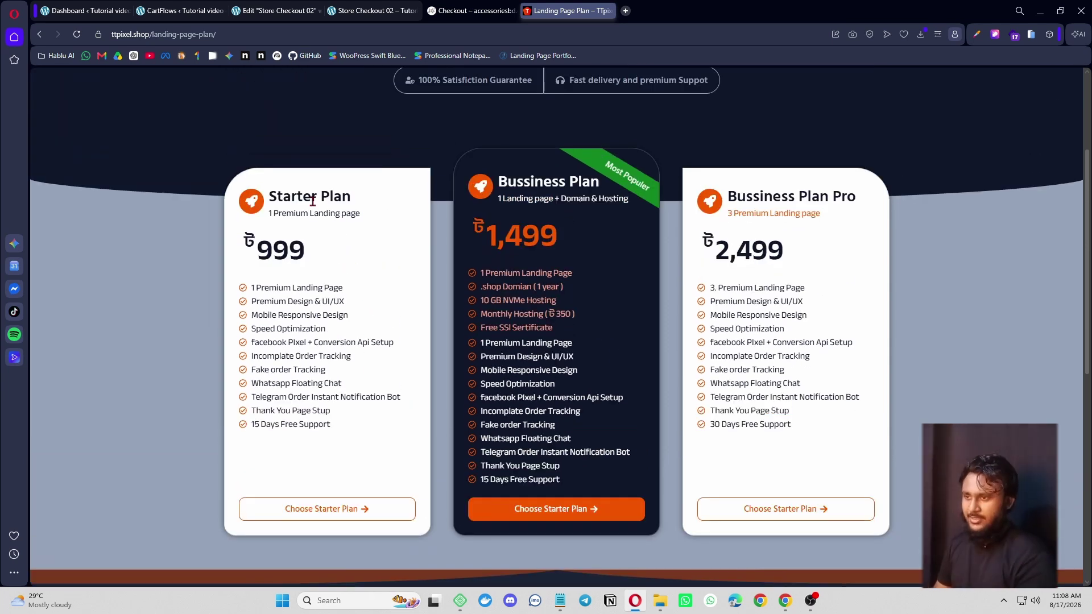
click(626, 10)
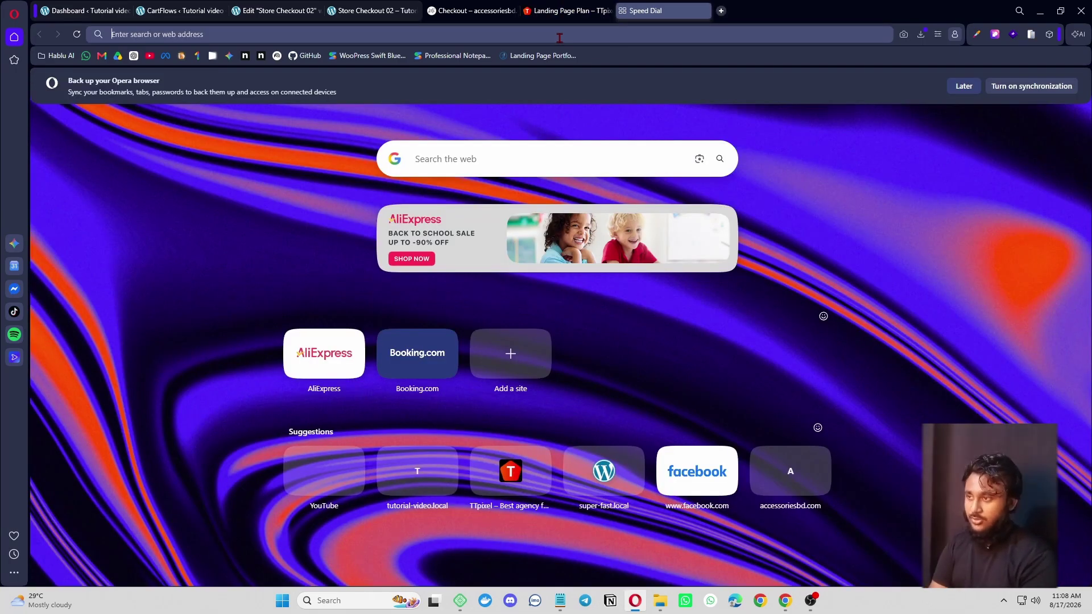
- Load tanshopbd.com and scroll down to its Toys products section
text(tansho)
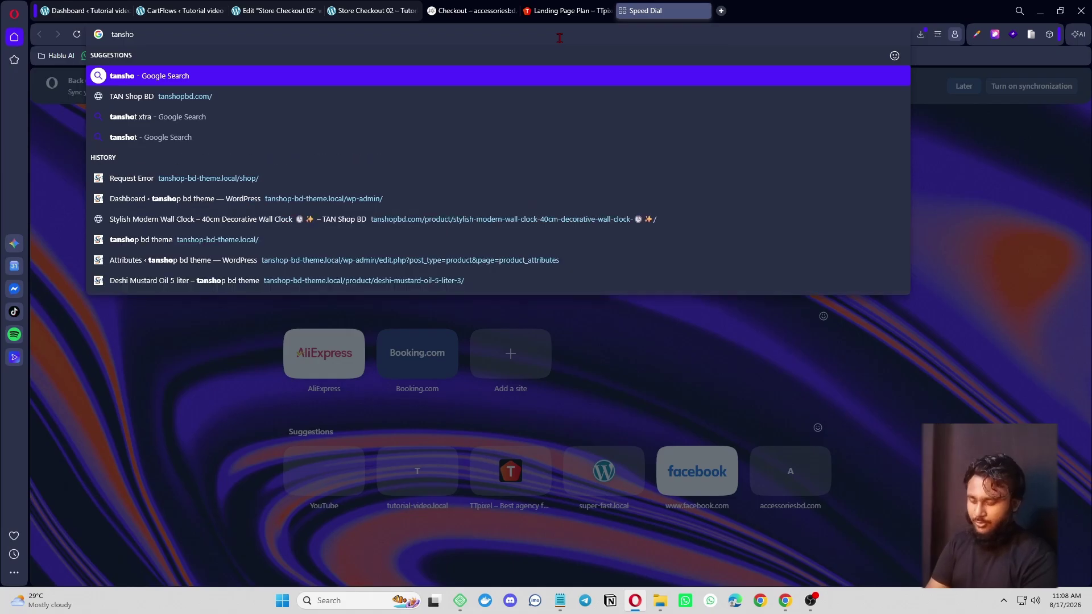
text(pbd.co)
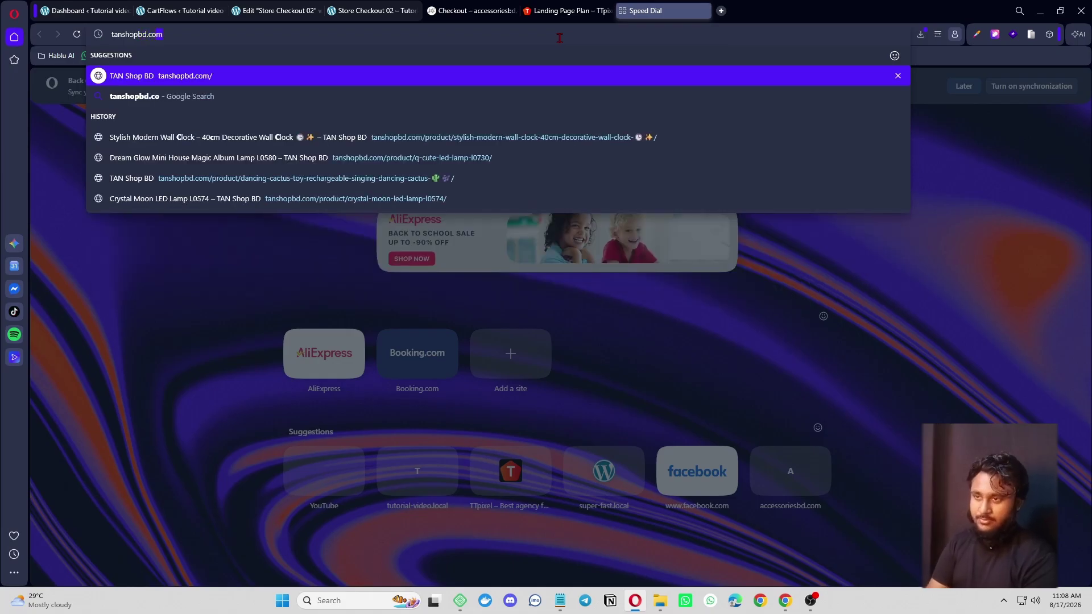
text(m)
key(Return)
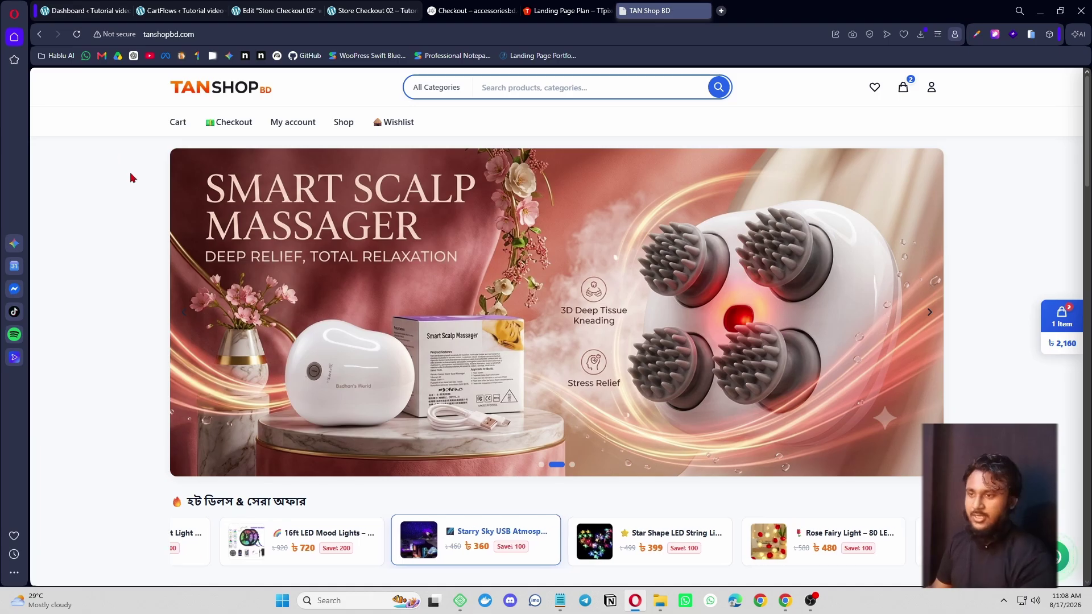
scroll(130, 178, down, 8)
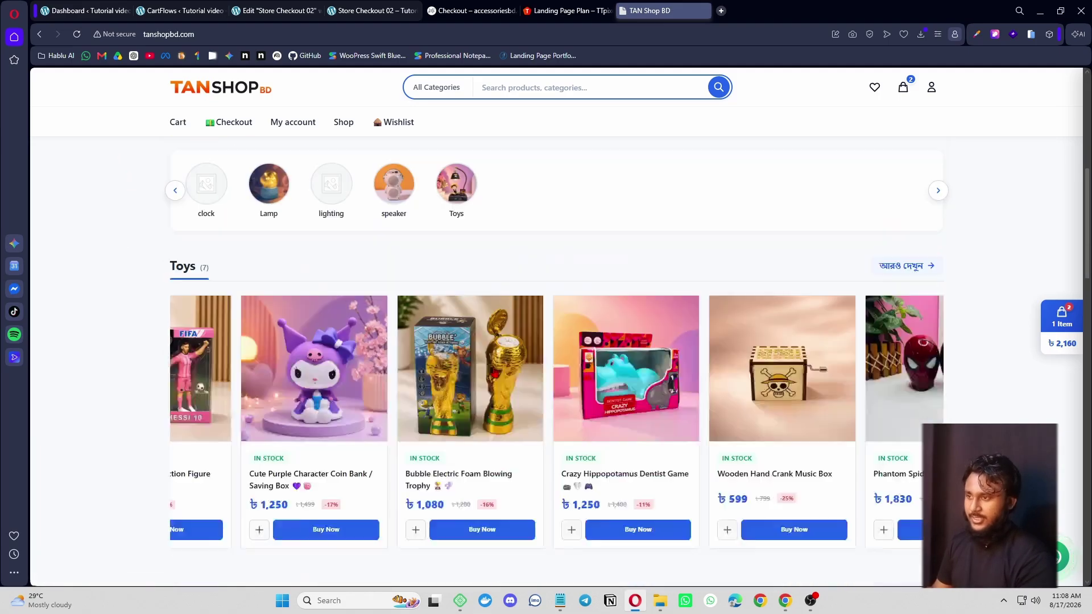